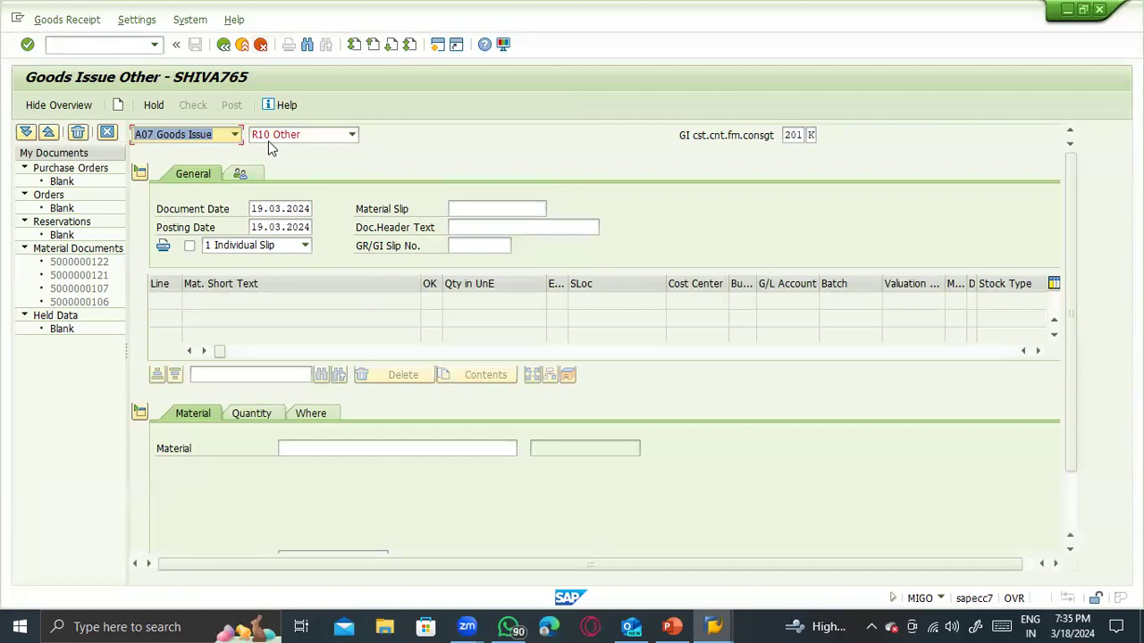
left_click(324, 448)
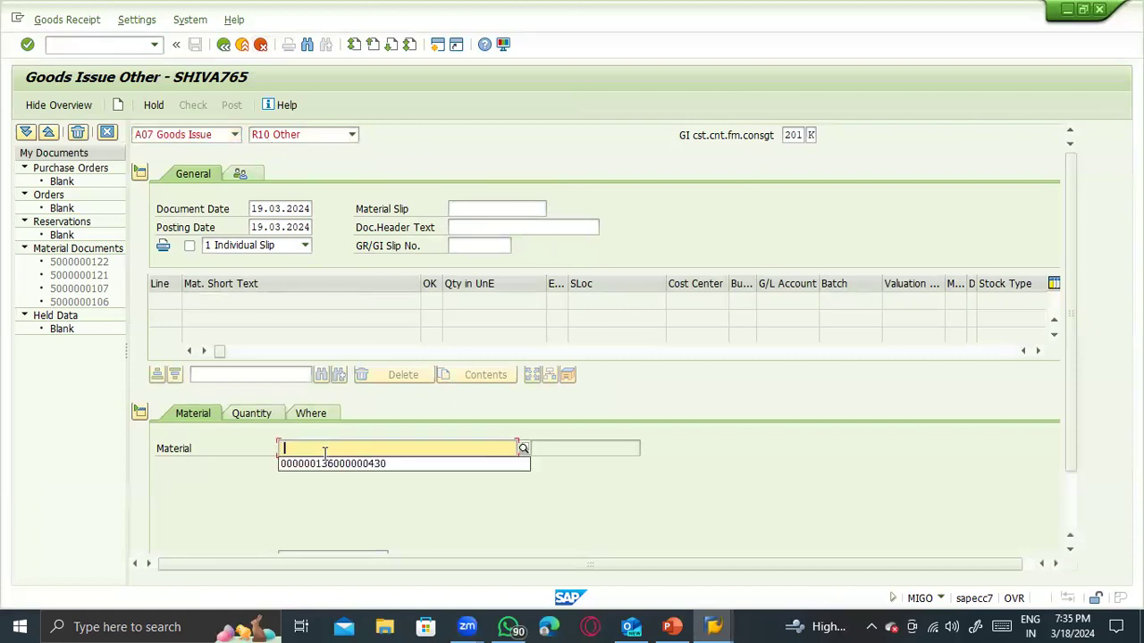
left_click(324, 463)
key("Return")
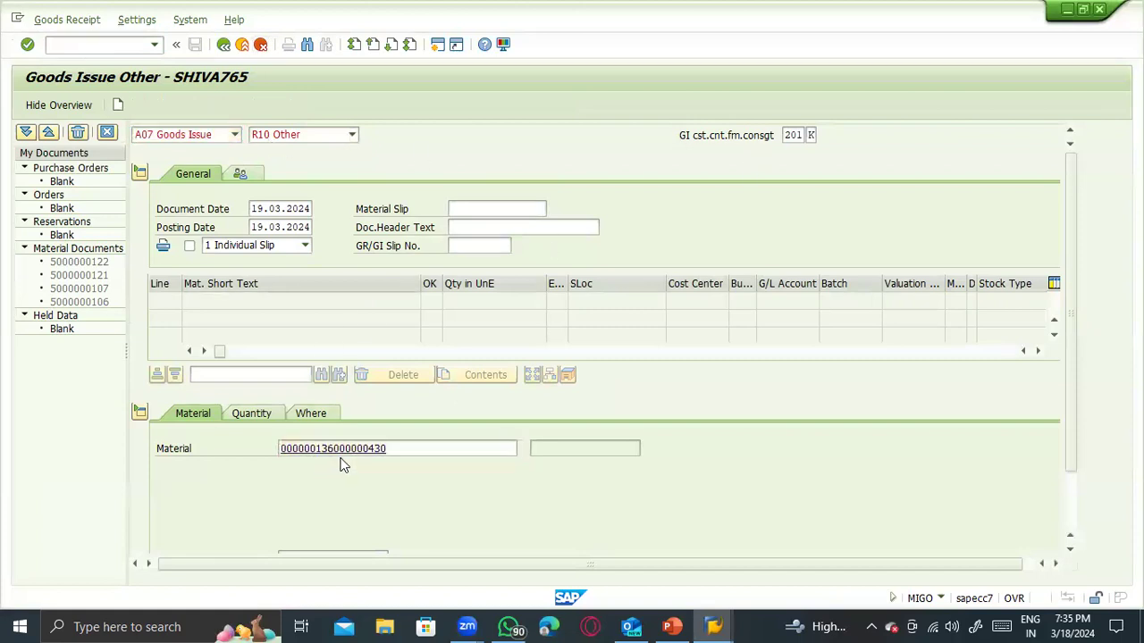
left_click(264, 416)
left_click(299, 447)
type("1")
key("Return")
- Assign plant 1000 and storage location 0001 to the goods issue item
left_click(310, 414)
left_click(307, 486)
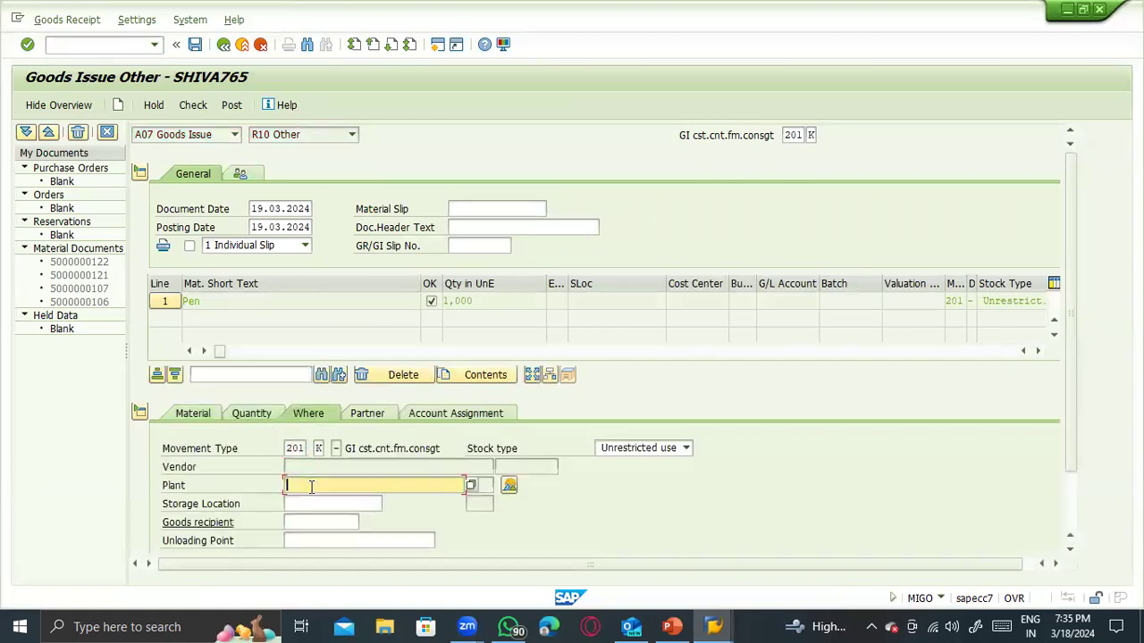
left_click(309, 500)
left_click(309, 503)
left_click(311, 516)
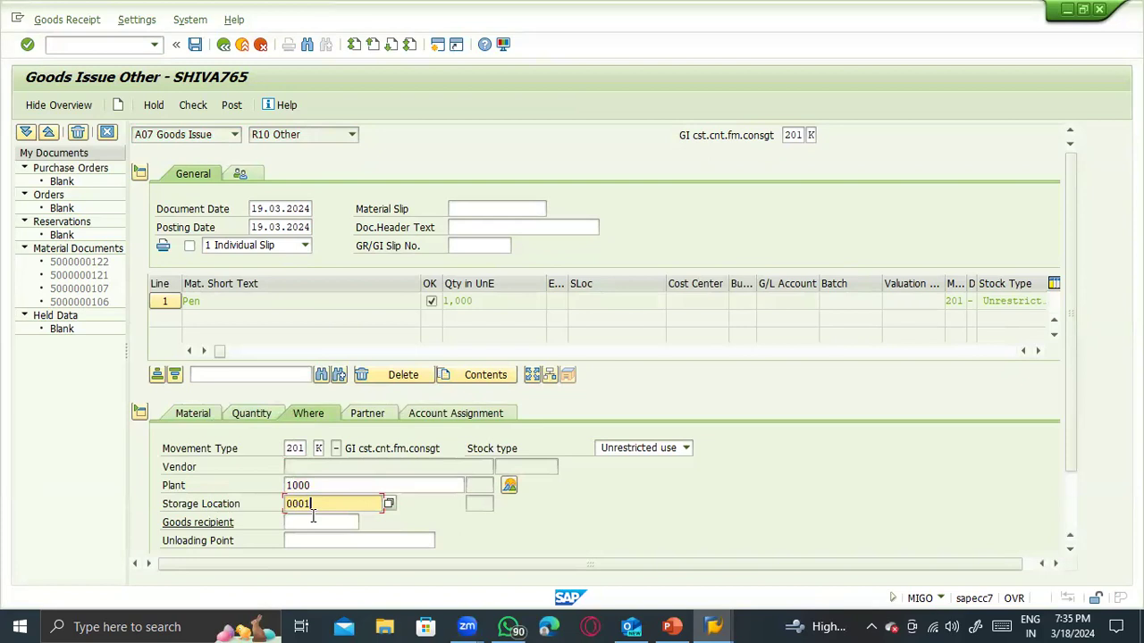
key("Return")
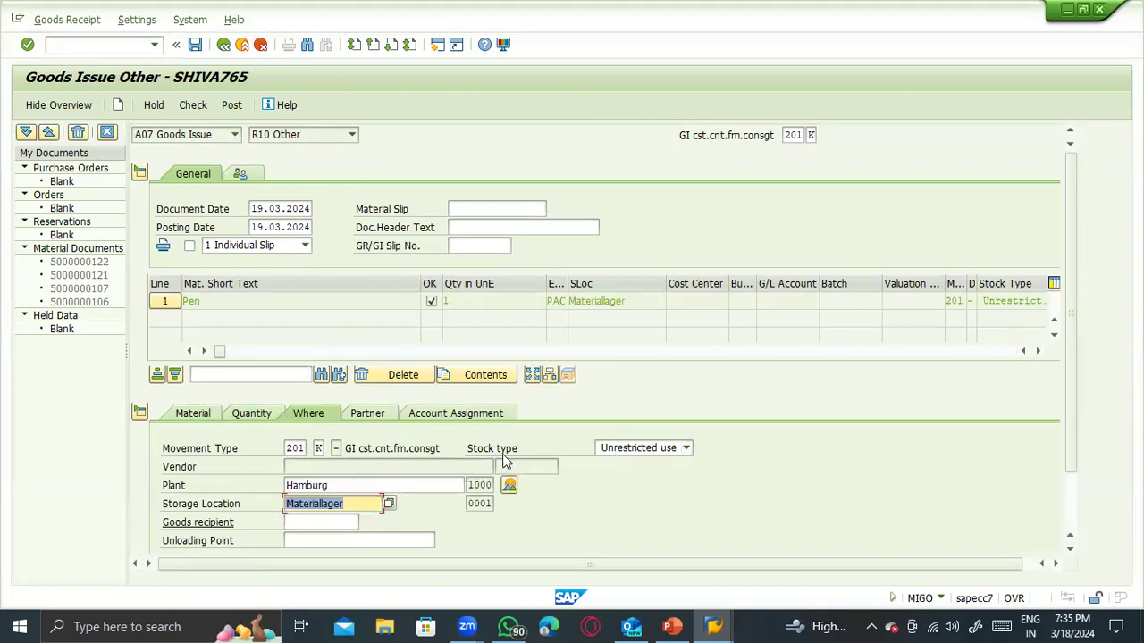
- Set the item's vendor to 1000 and its account assignment to cost center 2200
left_click(362, 413)
type("1000")
left_click(347, 447)
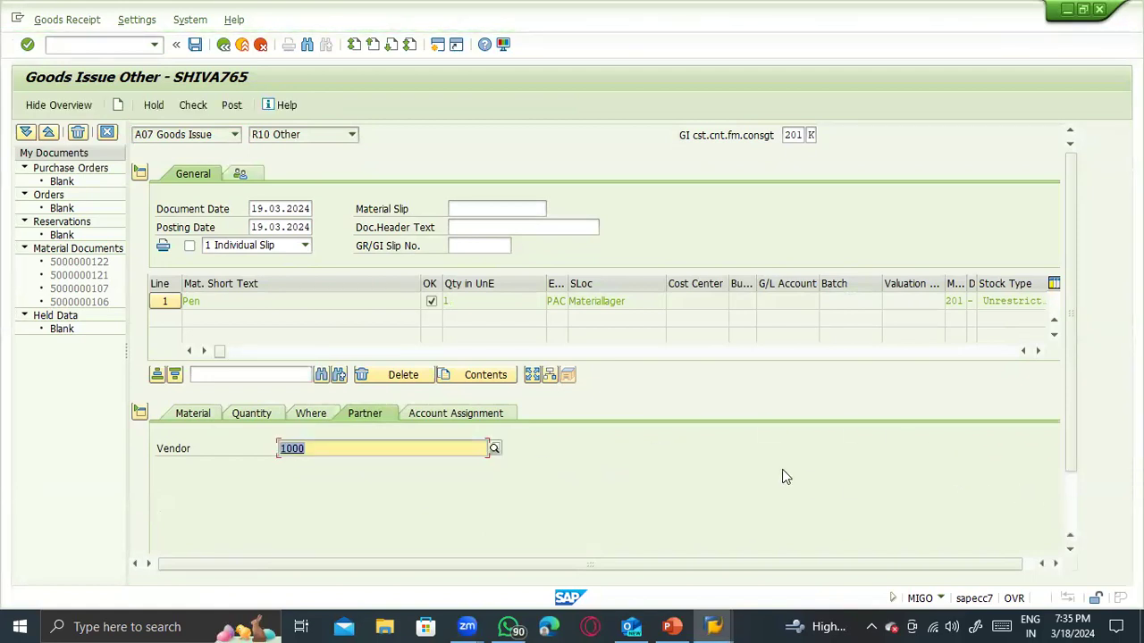
left_click(474, 416)
left_click(261, 488)
type("2200")
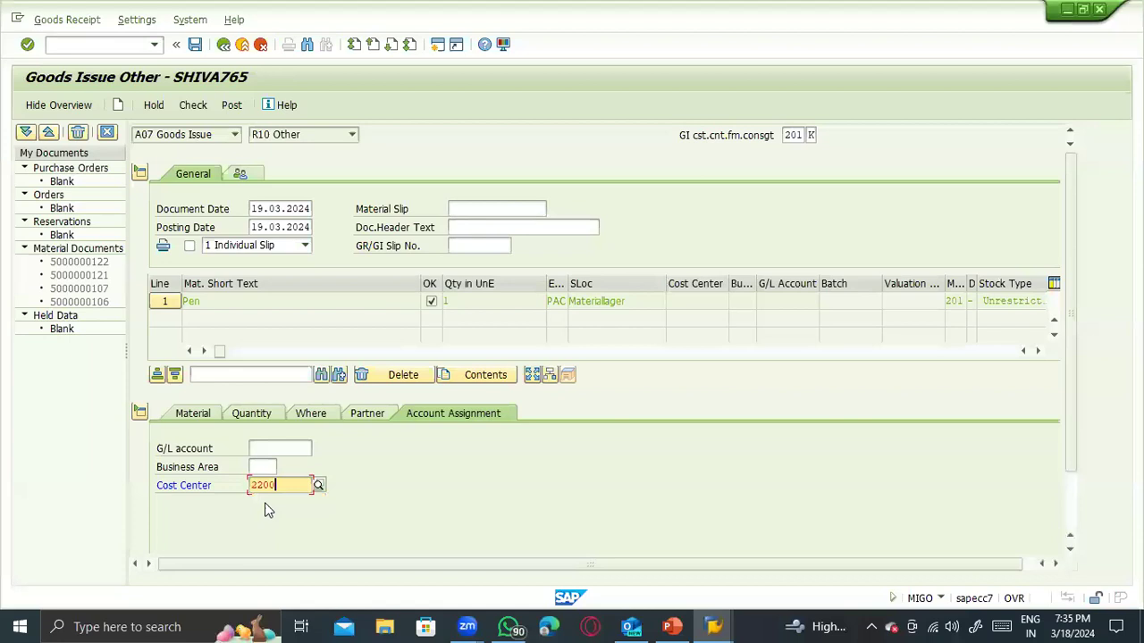
key("Return")
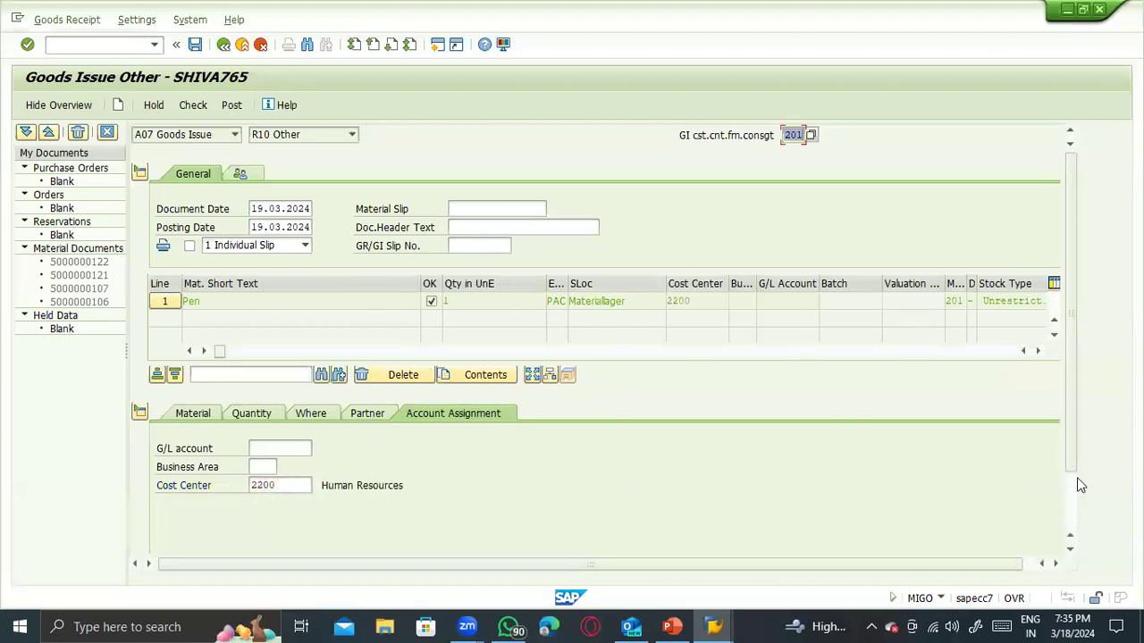
- Check the goods issue document for errors and close the resulting log
scroll(1069, 490, "down", 2)
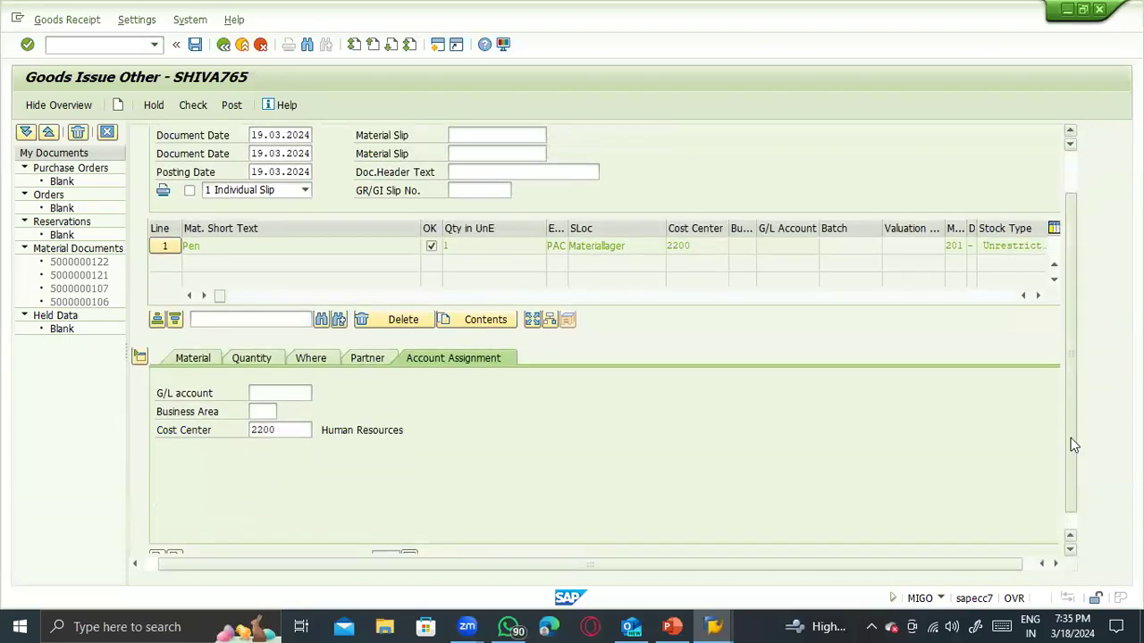
scroll(1074, 445, "up", 2)
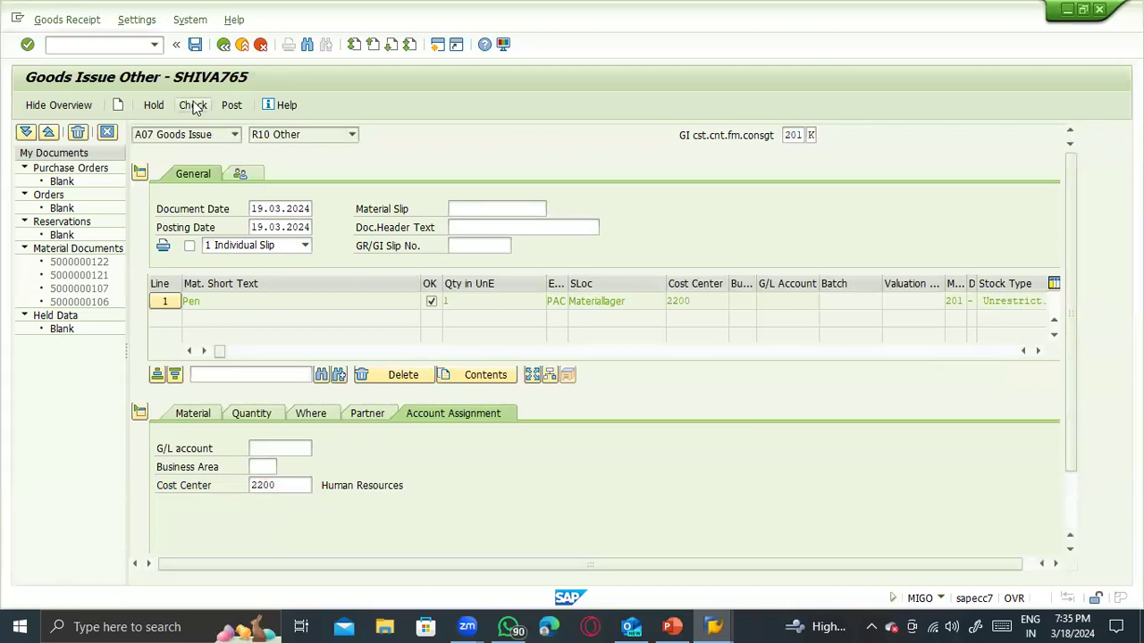
left_click(193, 105)
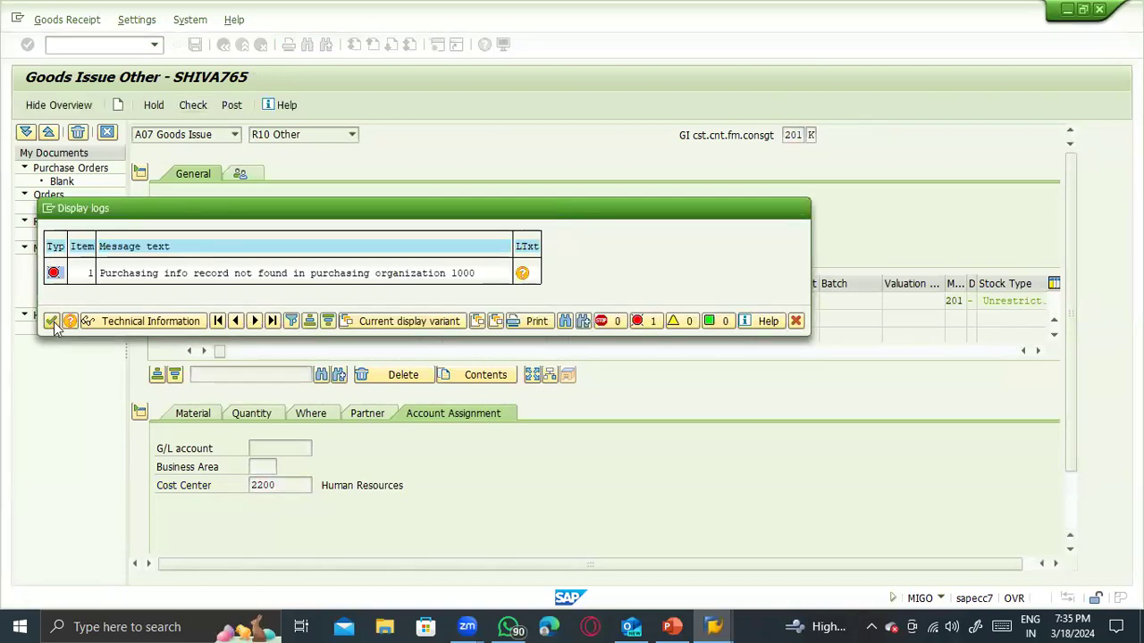
left_click(52, 322)
- Review the item's partner and location details, and copy the Pen's material number
left_click(342, 418)
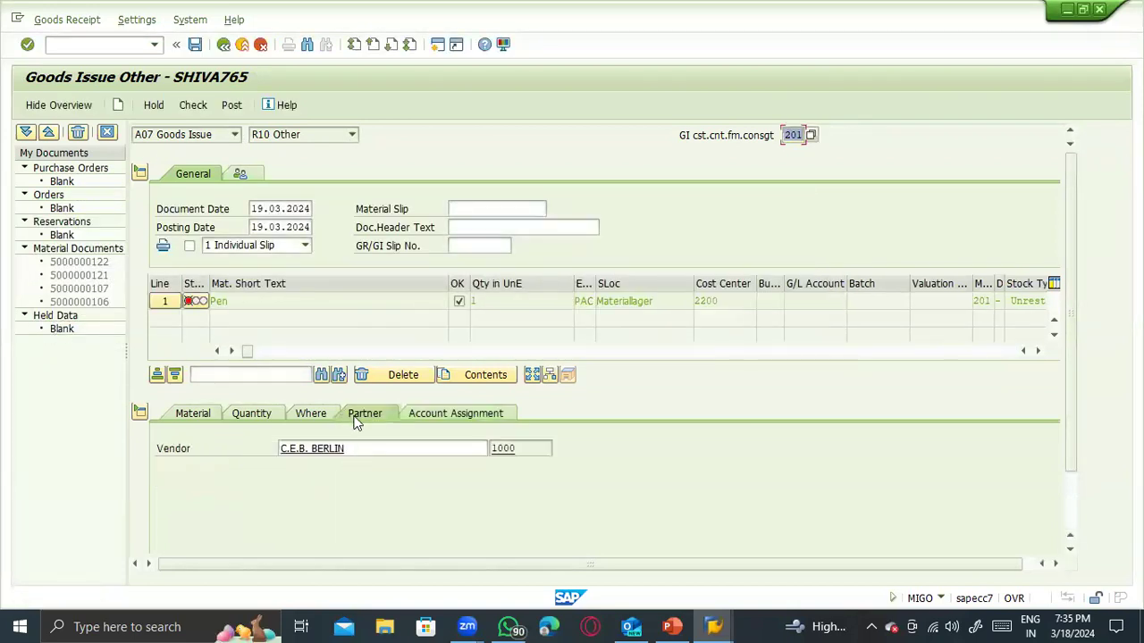
left_click(320, 415)
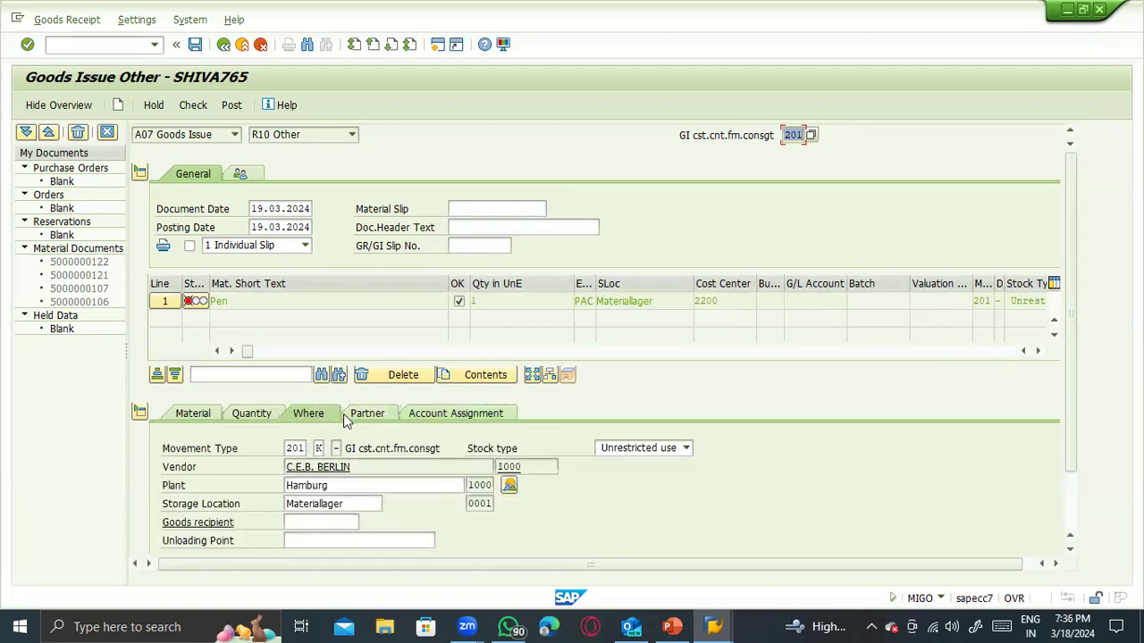
left_click(387, 465)
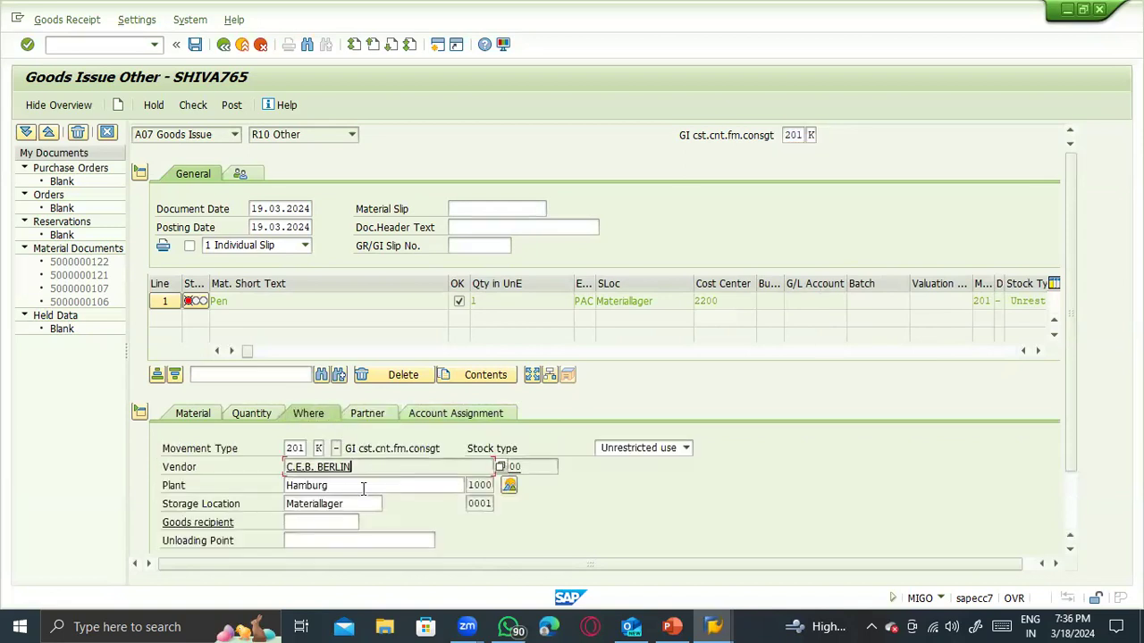
left_click(366, 485)
left_click(218, 413)
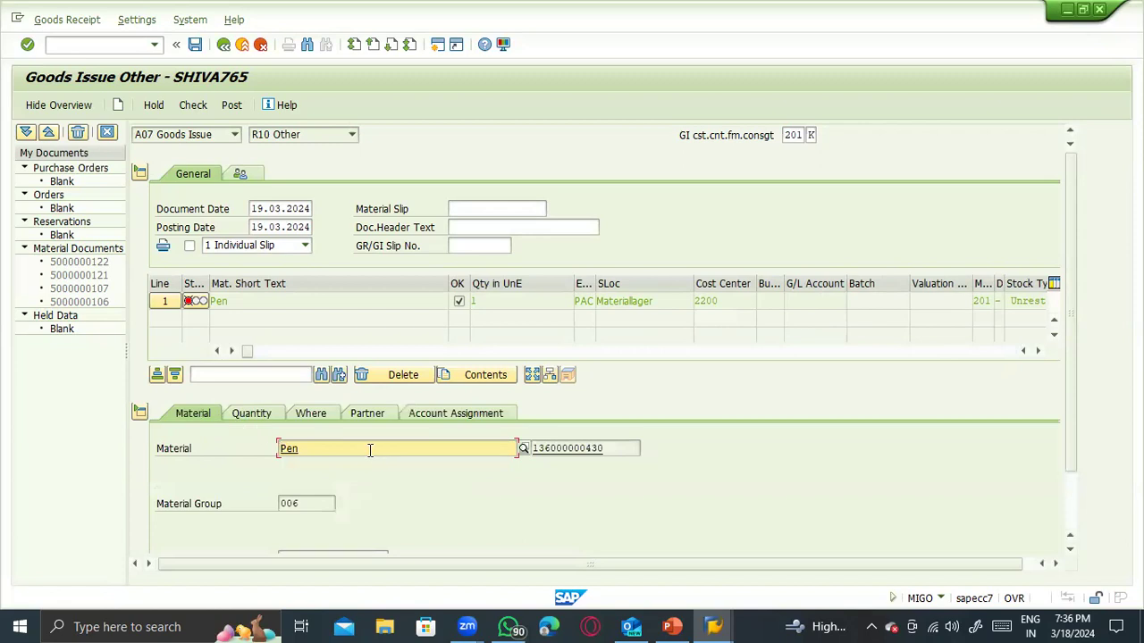
key("Tab")
key("ctrl+c")
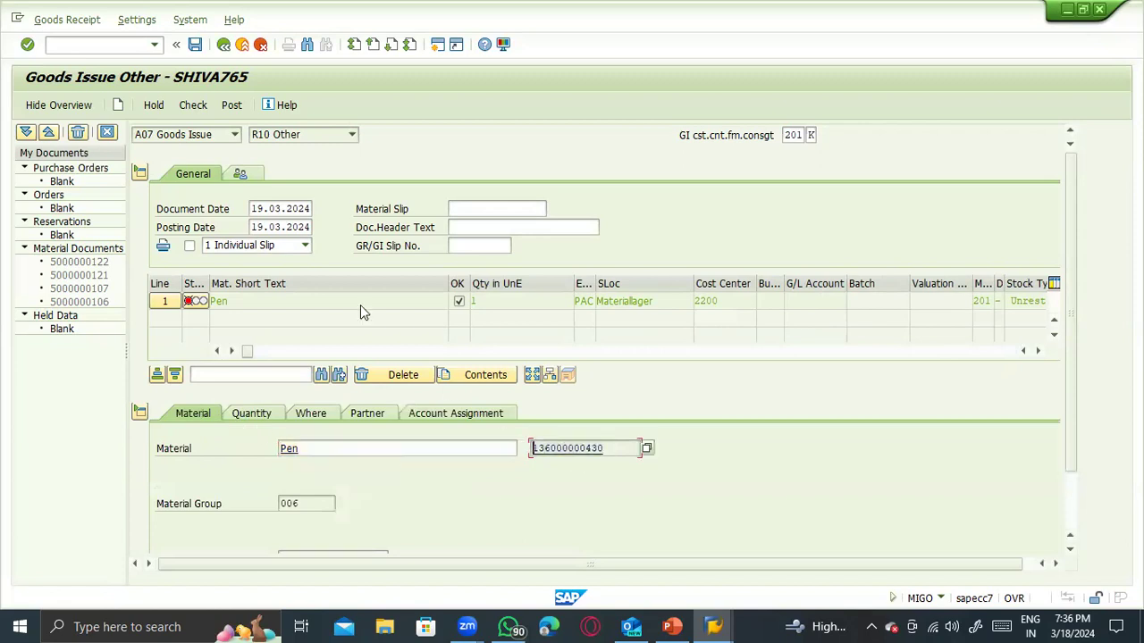
- Open the Change Info Record transaction with the command /nme12
left_click(70, 50)
type("/nme12")
key("Return")
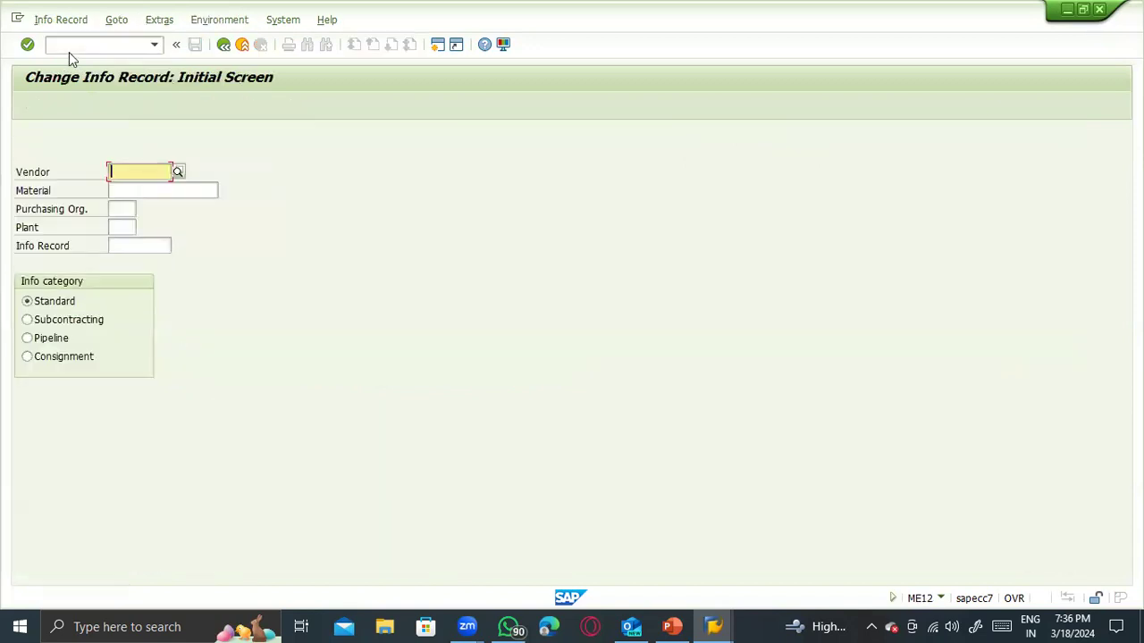
left_click(132, 190)
key("ctrl+v")
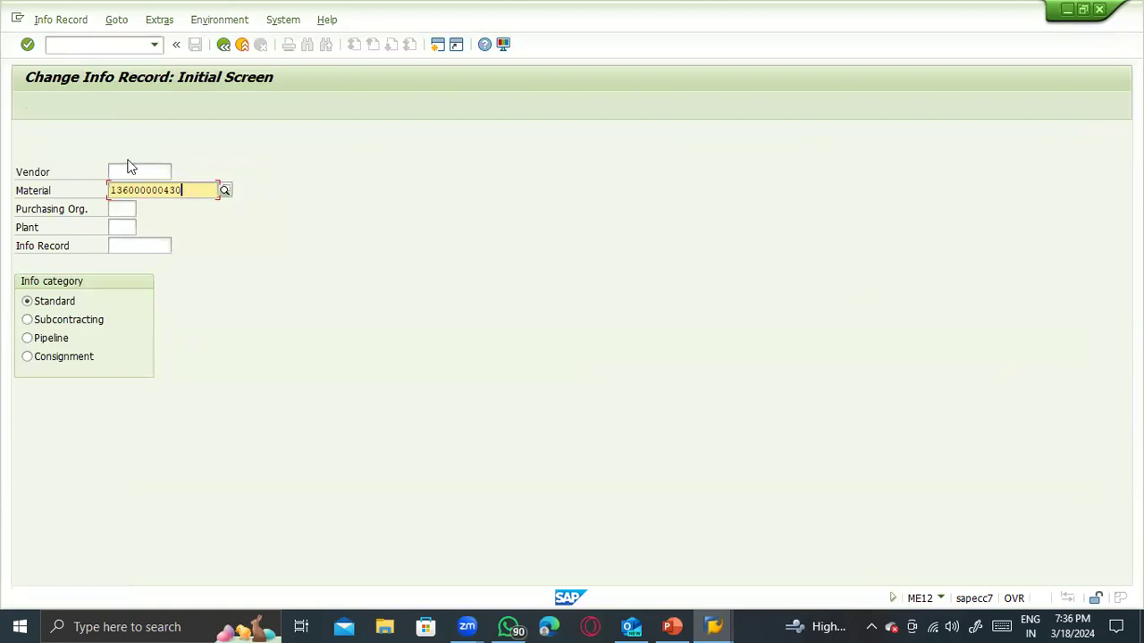
left_click(125, 175)
type("1000")
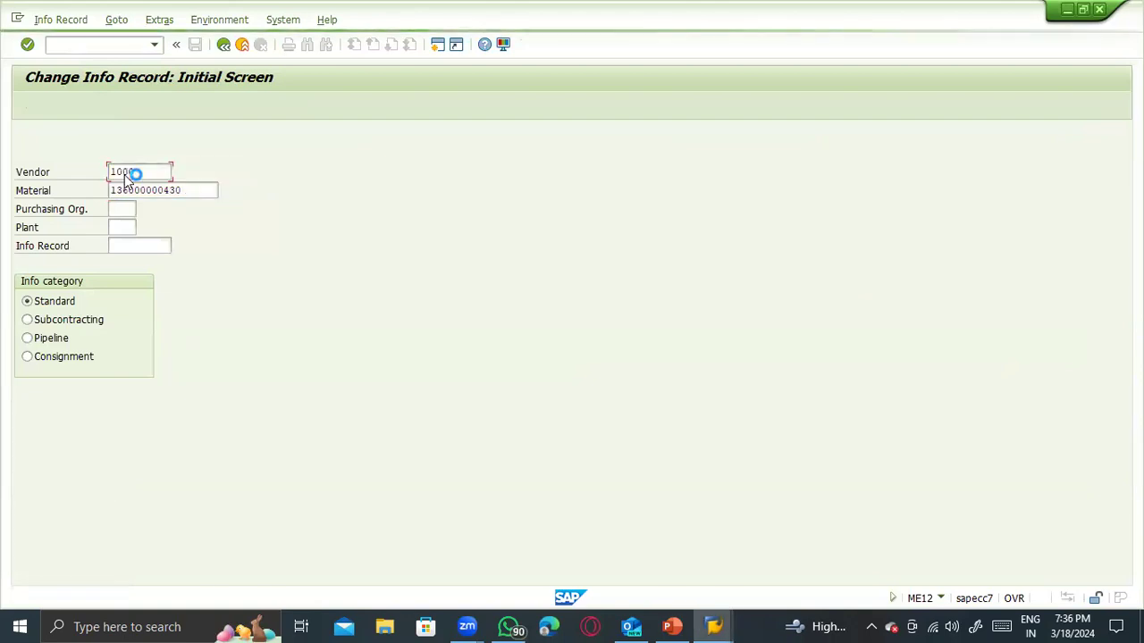
key("Tab")
key("Tab")
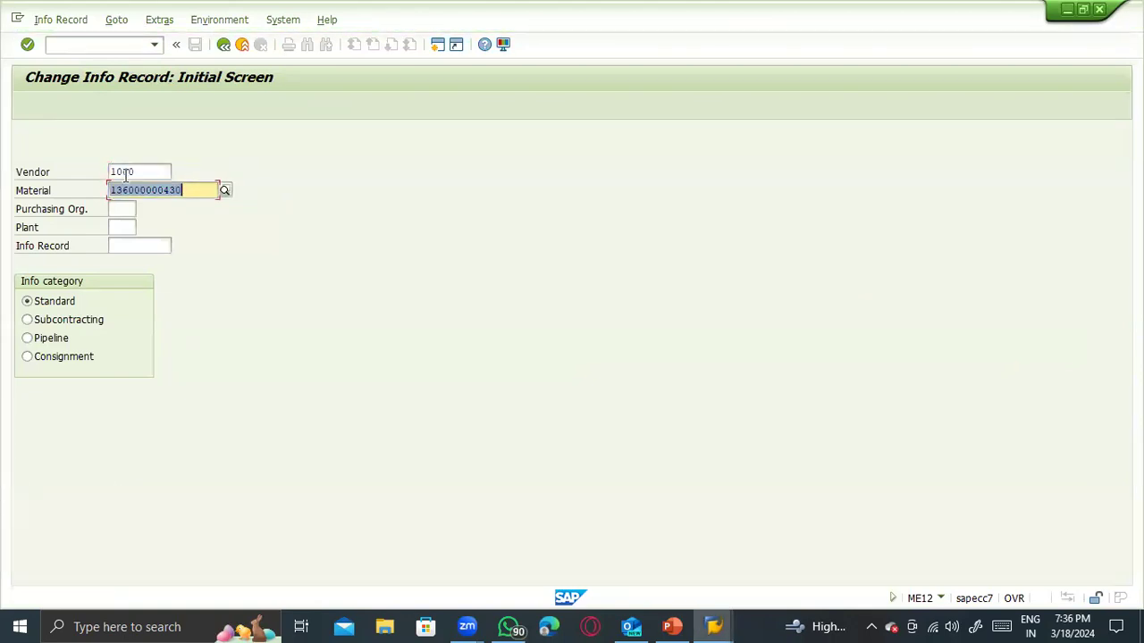
type("1")
key("Tab")
type("1000")
key("Return")
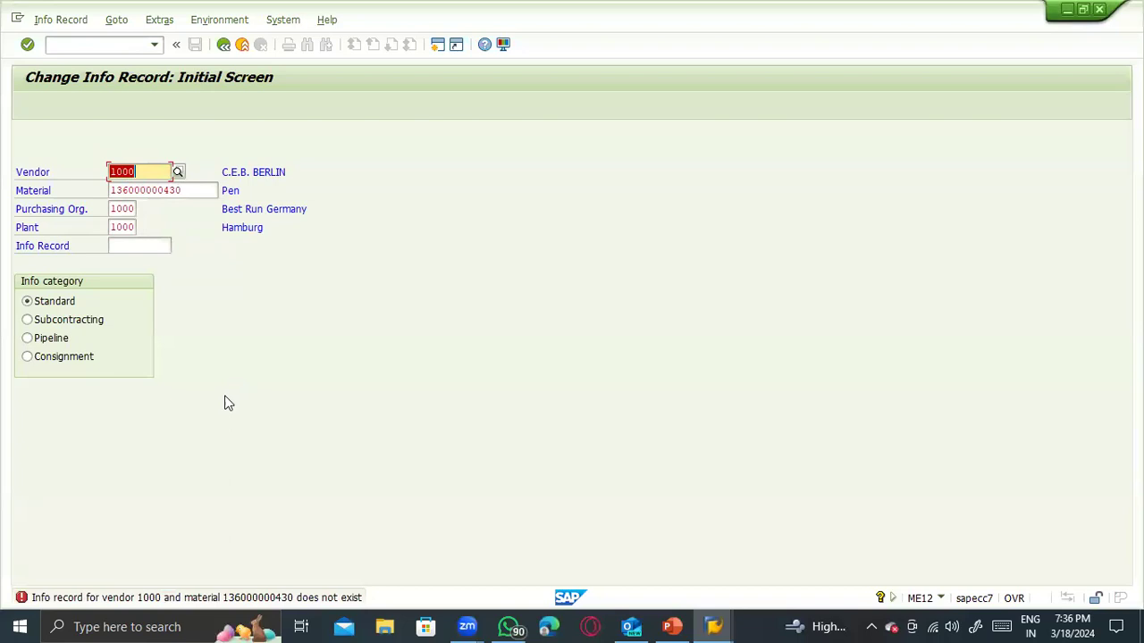
- Switch to creating a standard info record with the same vendor and material data, and continue past the initial screen
left_click(57, 25)
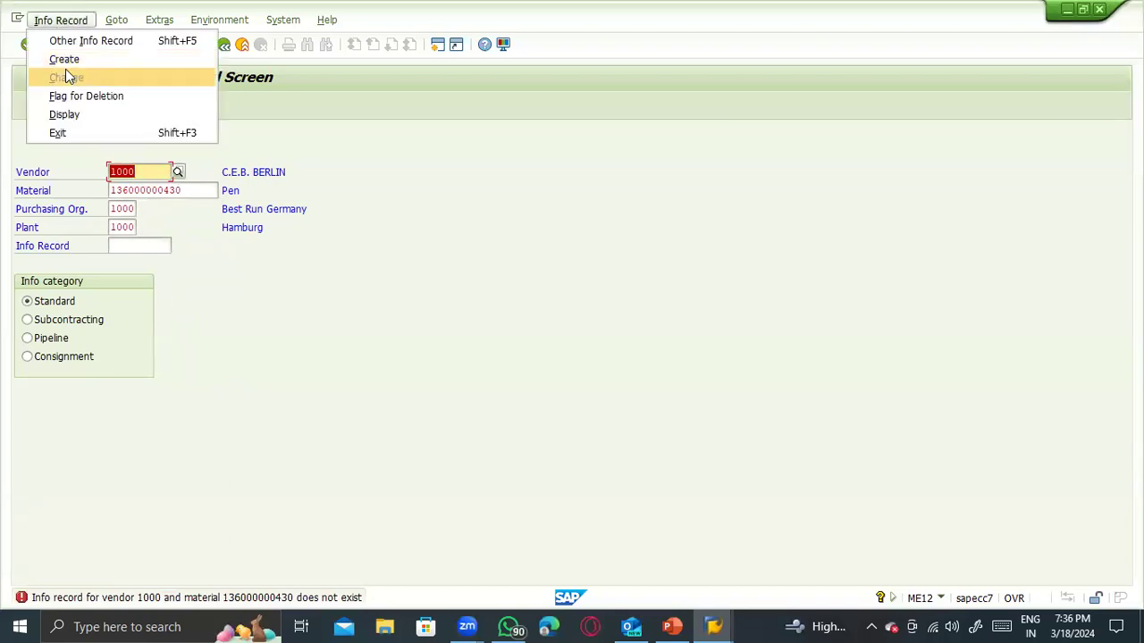
left_click(62, 58)
key("Return")
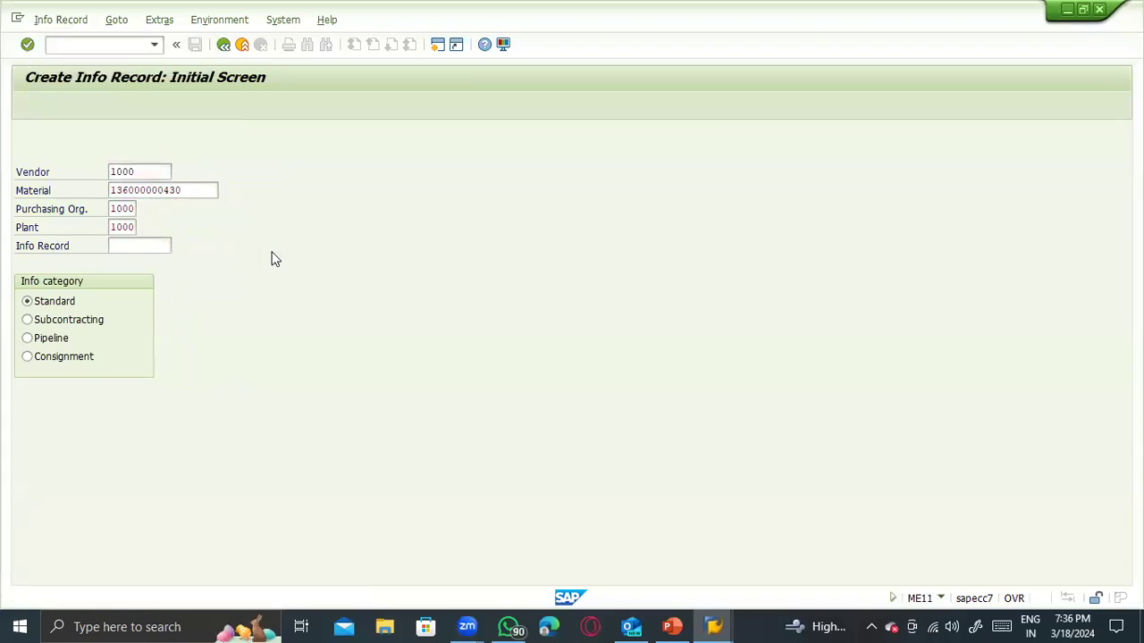
key("Return")
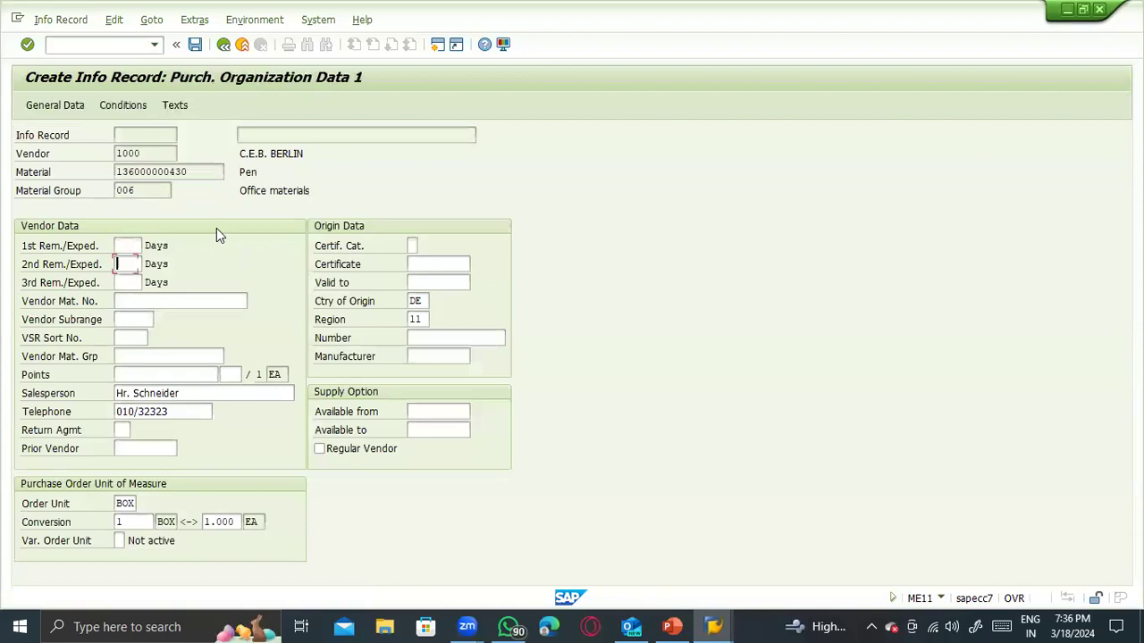
- Set the info record's planned delivery time to 1 day, standard quantity to 10000 and net price to 10000 USD
left_click(143, 300)
type("1")
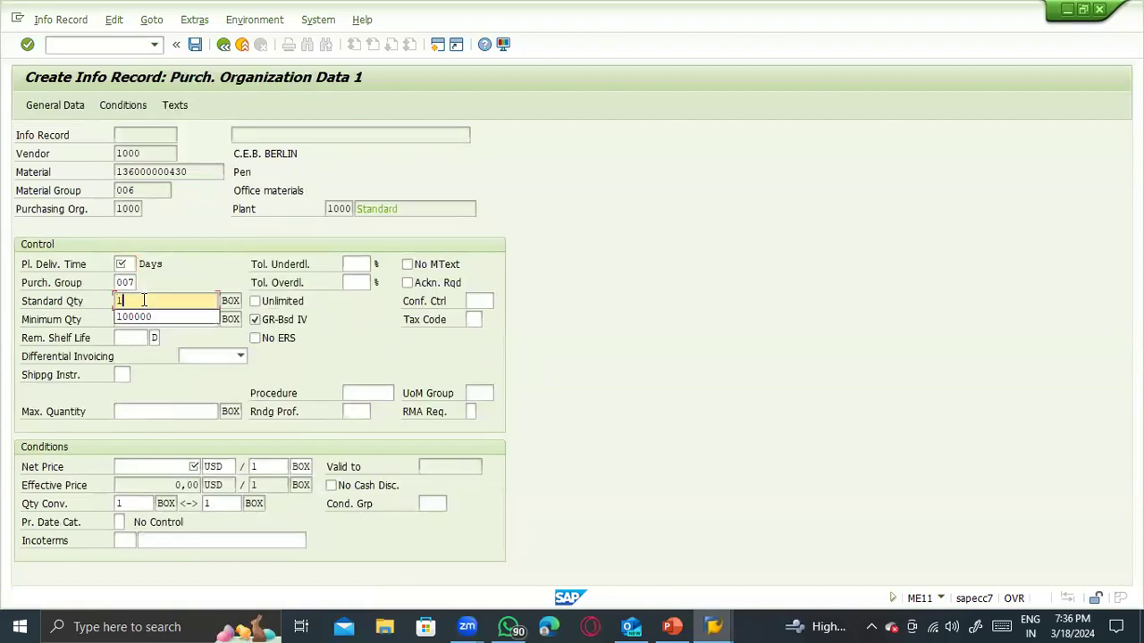
type("0000")
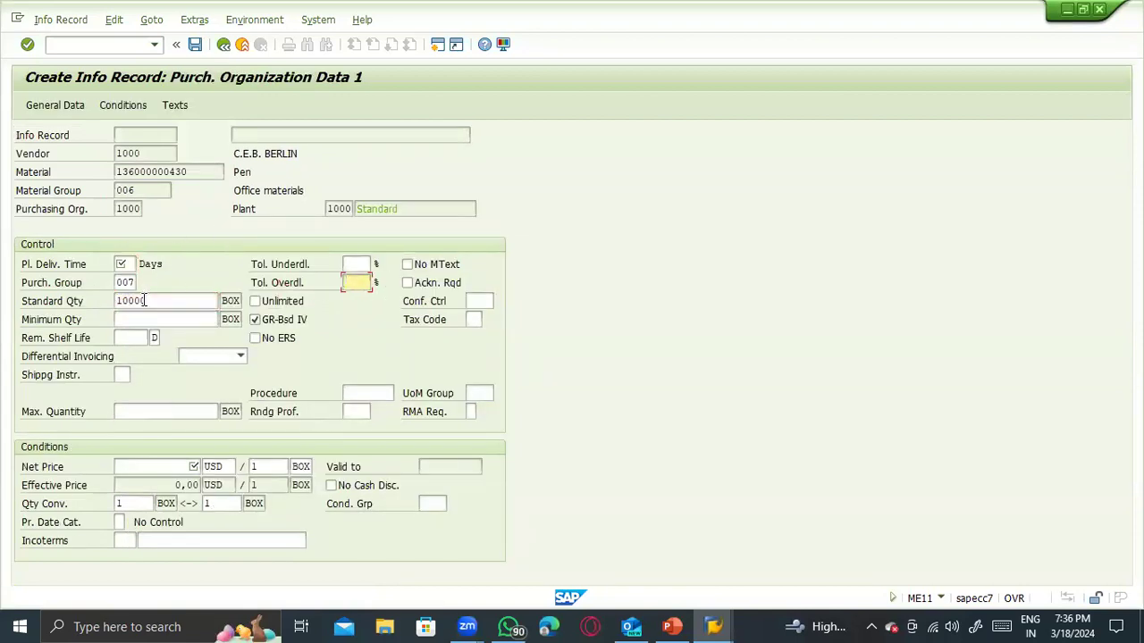
key("Return")
type("000")
key("Return")
type("10000")
key("Return")
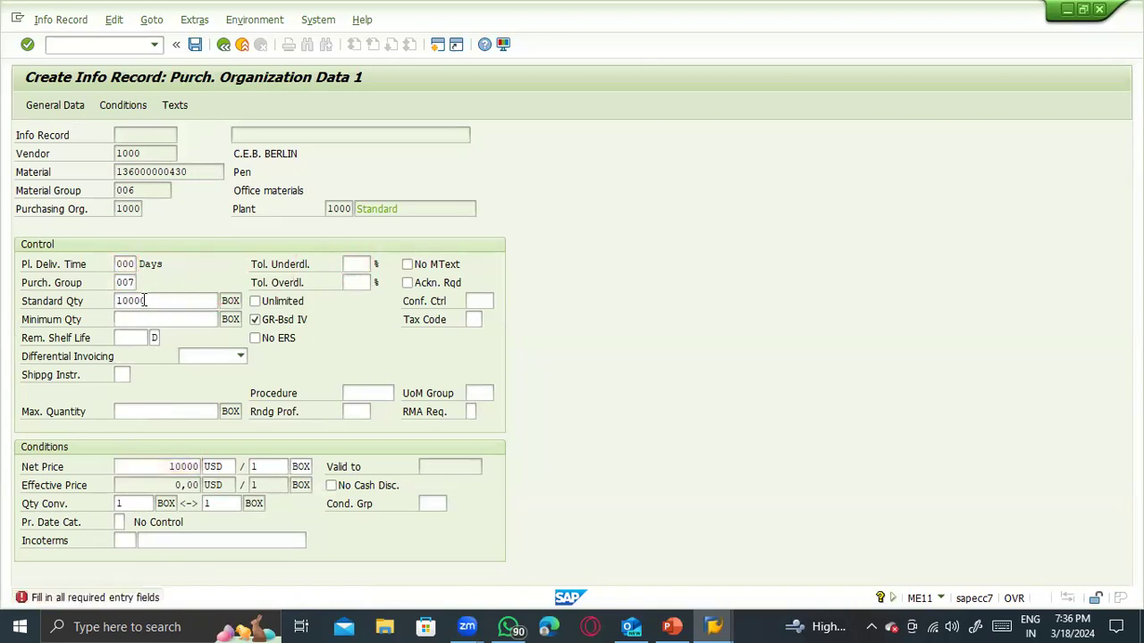
type("1")
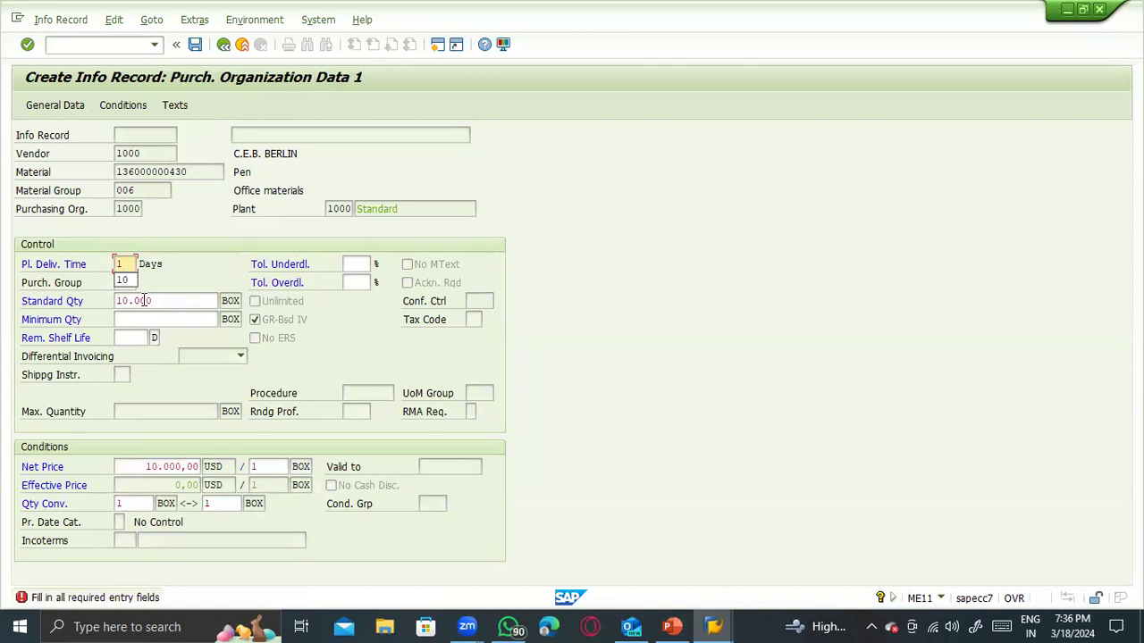
key("Return")
key("Return")
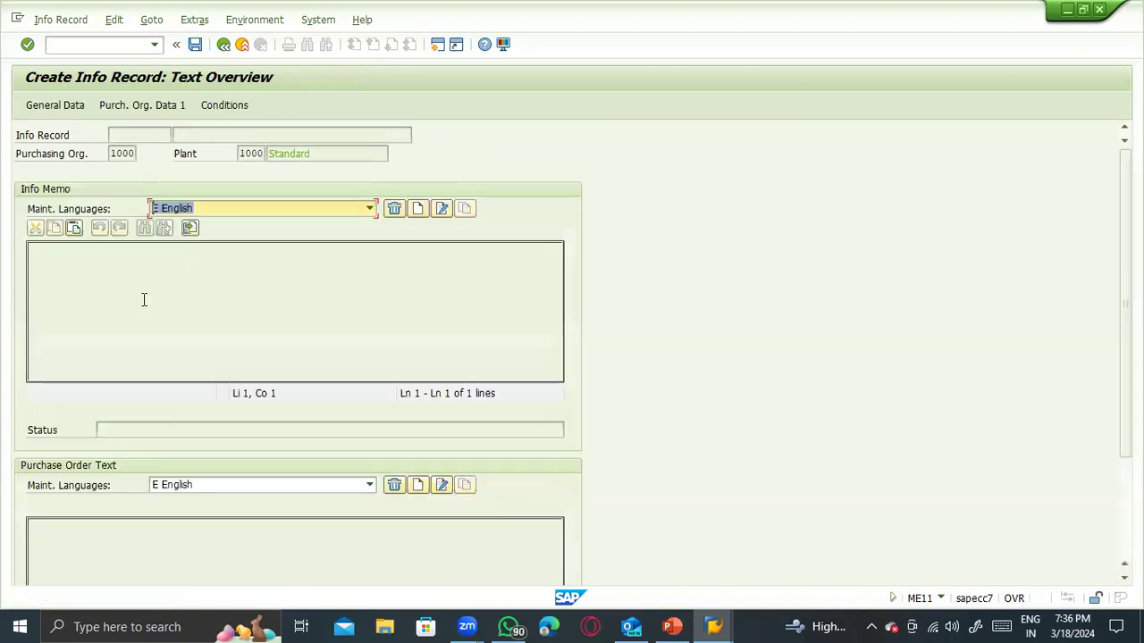
- Assign tax code 1I (Input tax 10%) in the purchasing organization data and save the info record
left_click(40, 107)
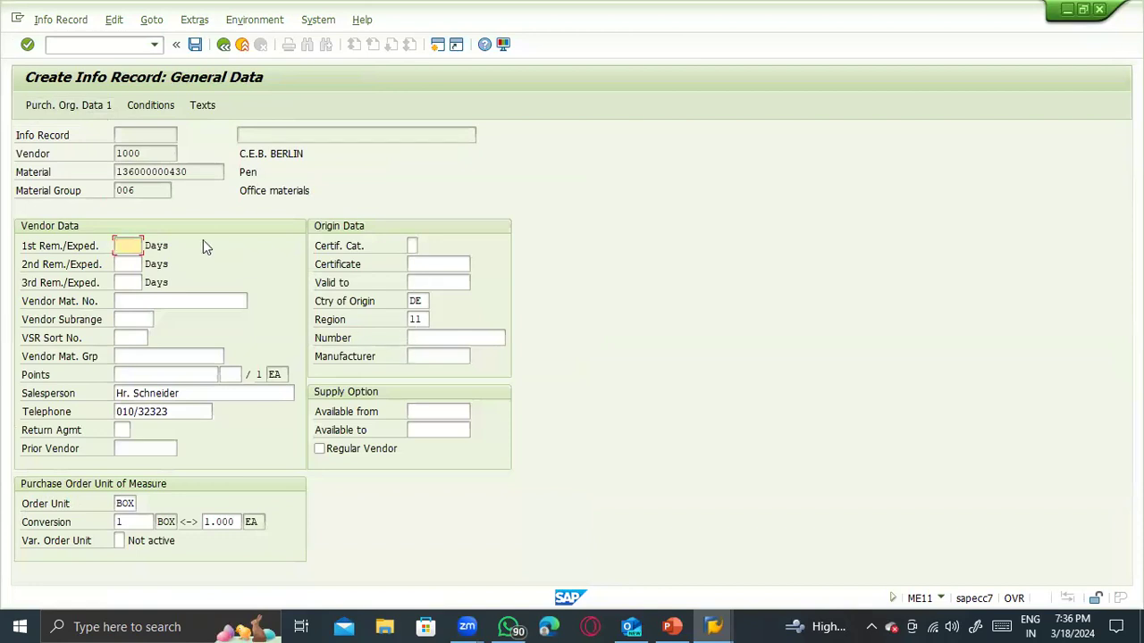
left_click(94, 107)
left_click(487, 321)
left_click(488, 320)
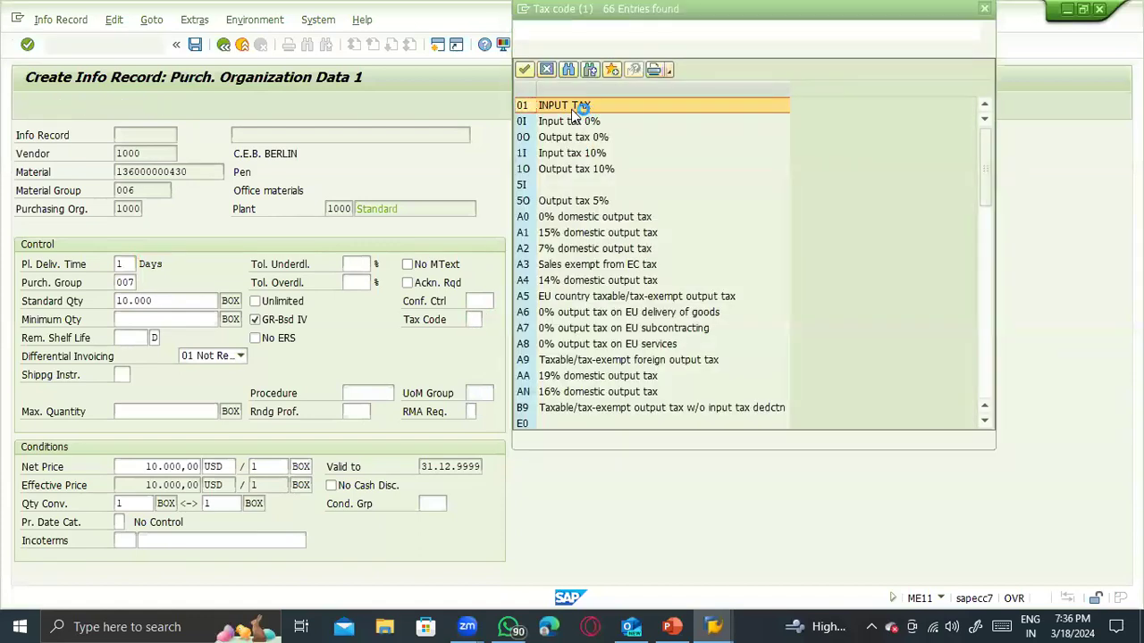
double_click(582, 157)
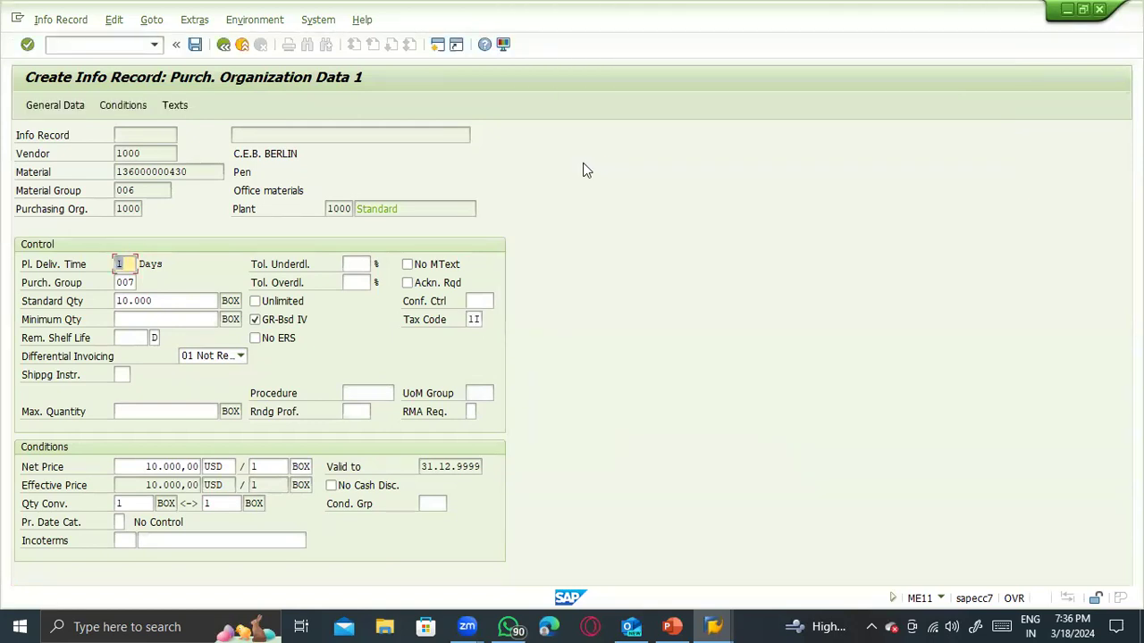
key("ctrl+s")
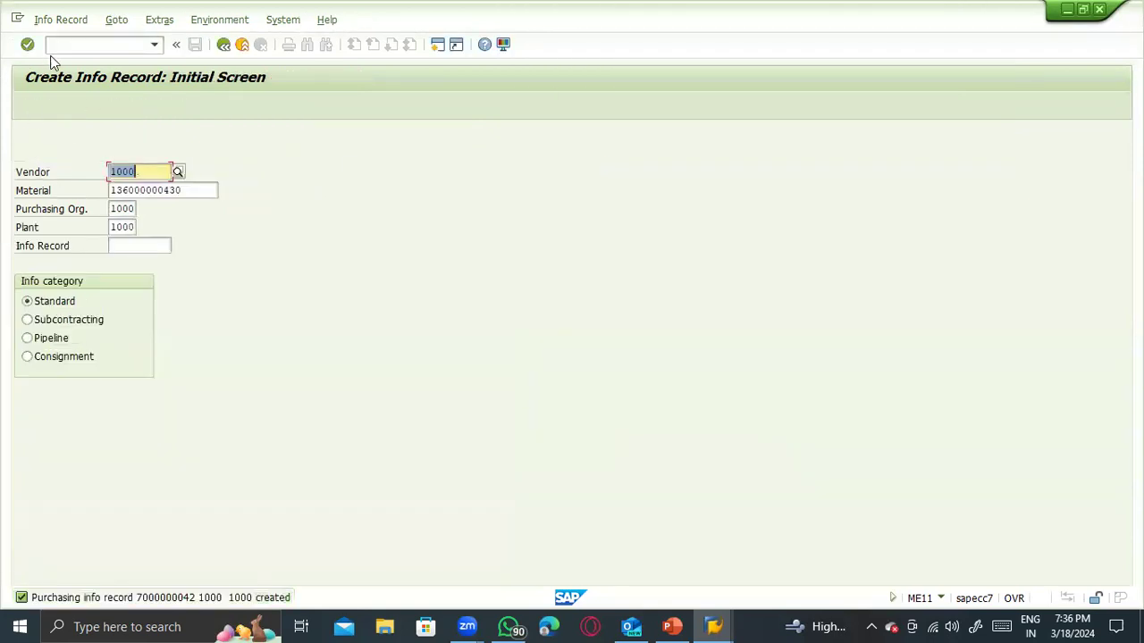
- Return to the goods movement transaction with the command /nmigo
left_click(64, 44)
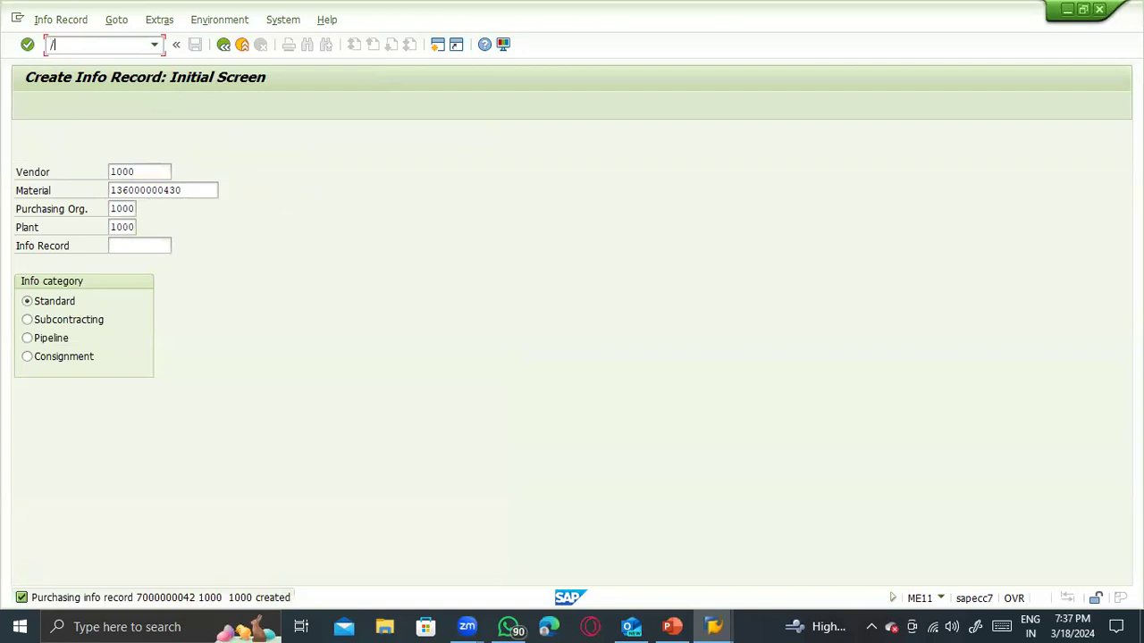
type("/nmigo")
key("Return")
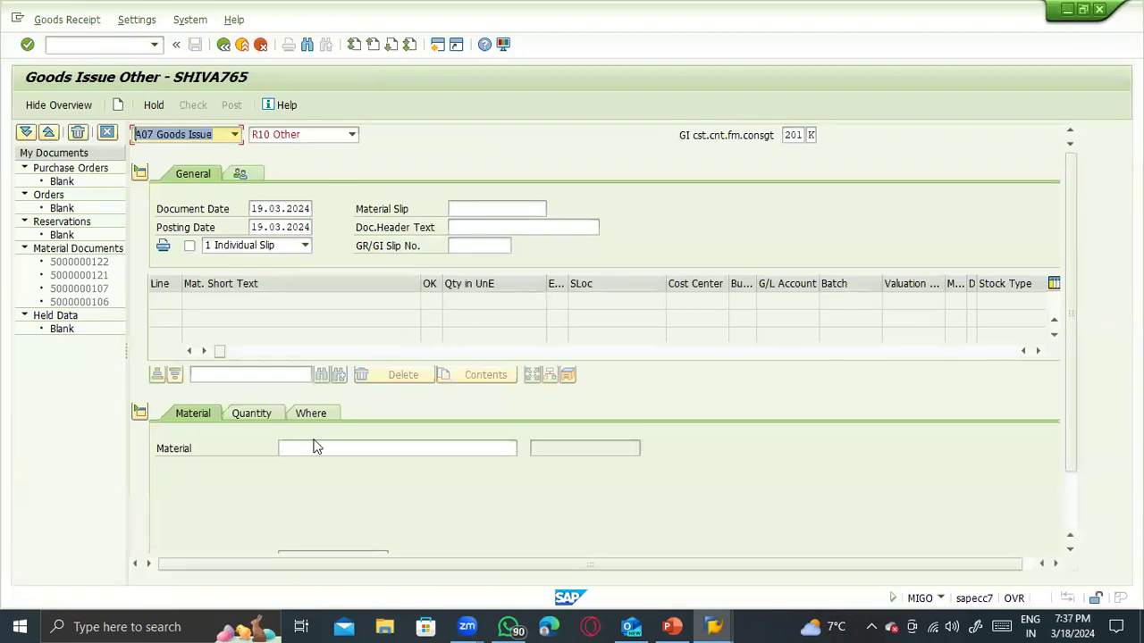
left_click(314, 448)
left_click(307, 462)
key("Return")
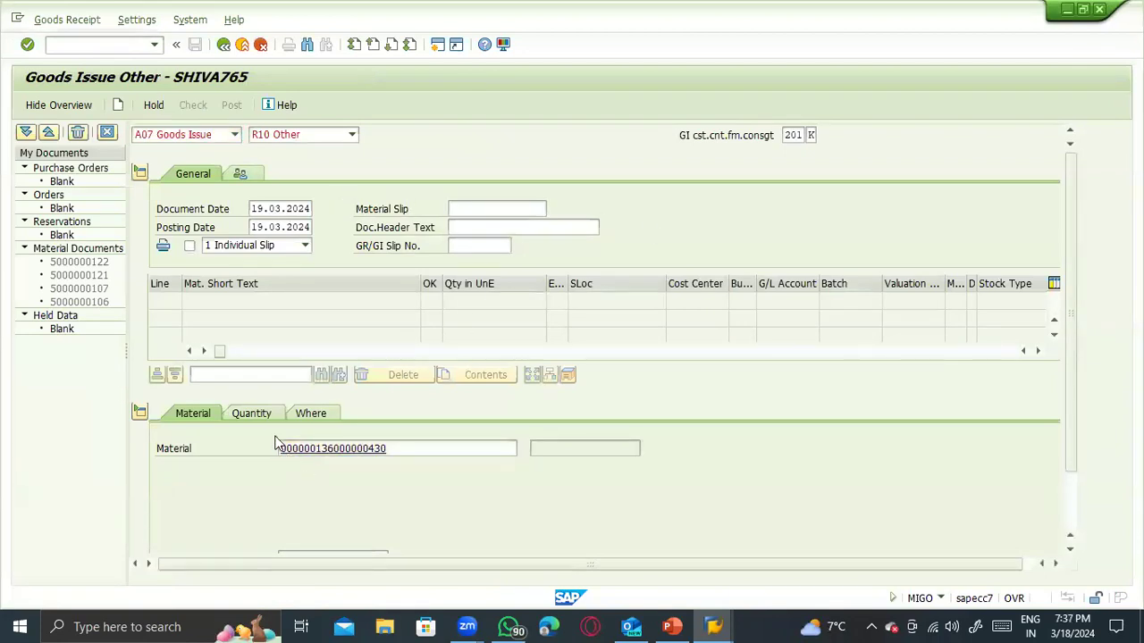
left_click(252, 413)
left_click(290, 449)
left_click(299, 462)
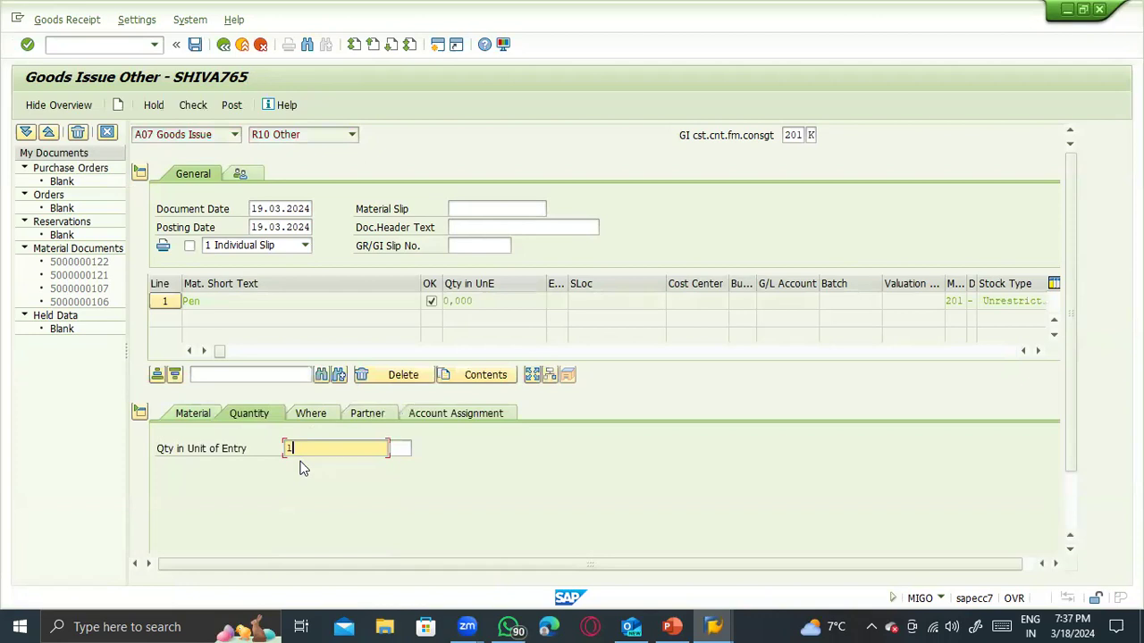
- Set the item's plant to 1000 and its storage location to 0001
left_click(308, 414)
left_click(289, 486)
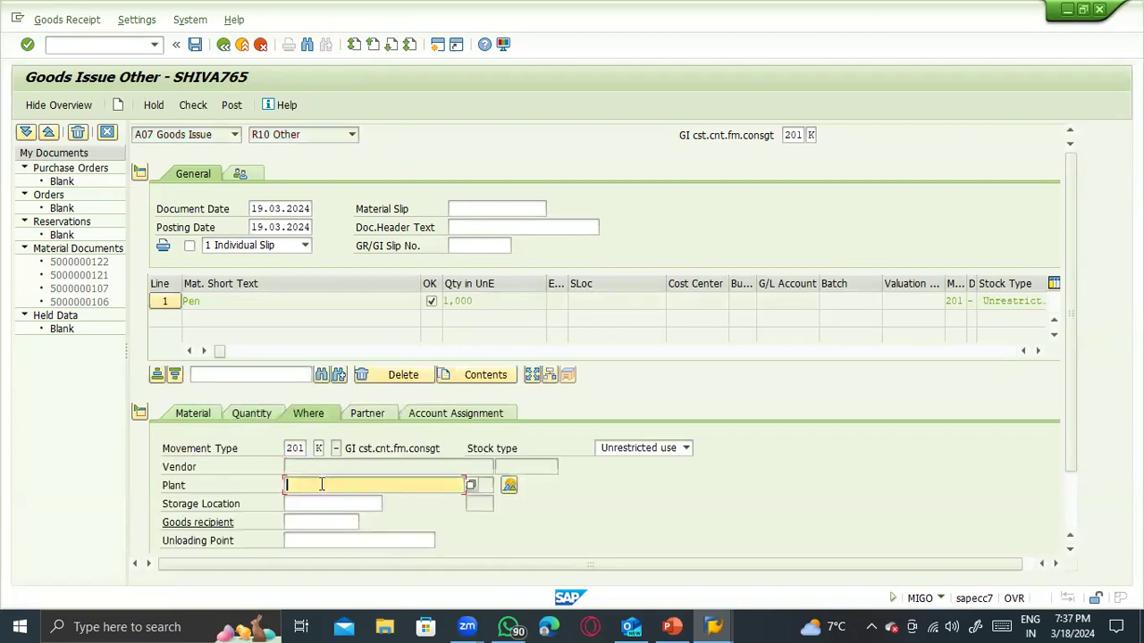
left_click(316, 499)
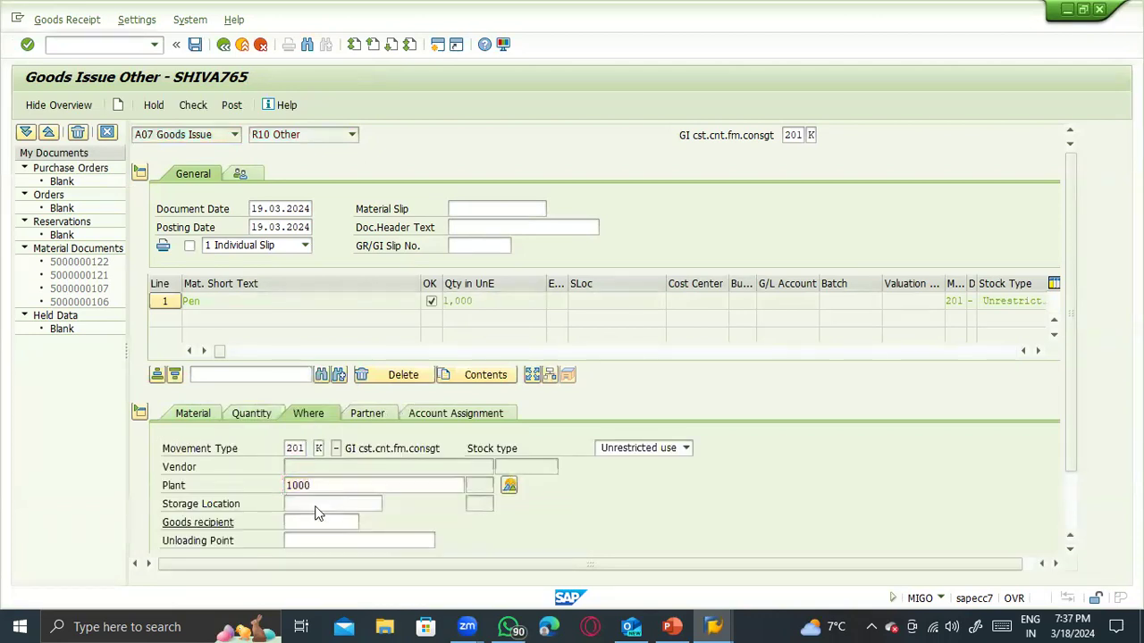
key("Return")
left_click(313, 504)
left_click(309, 517)
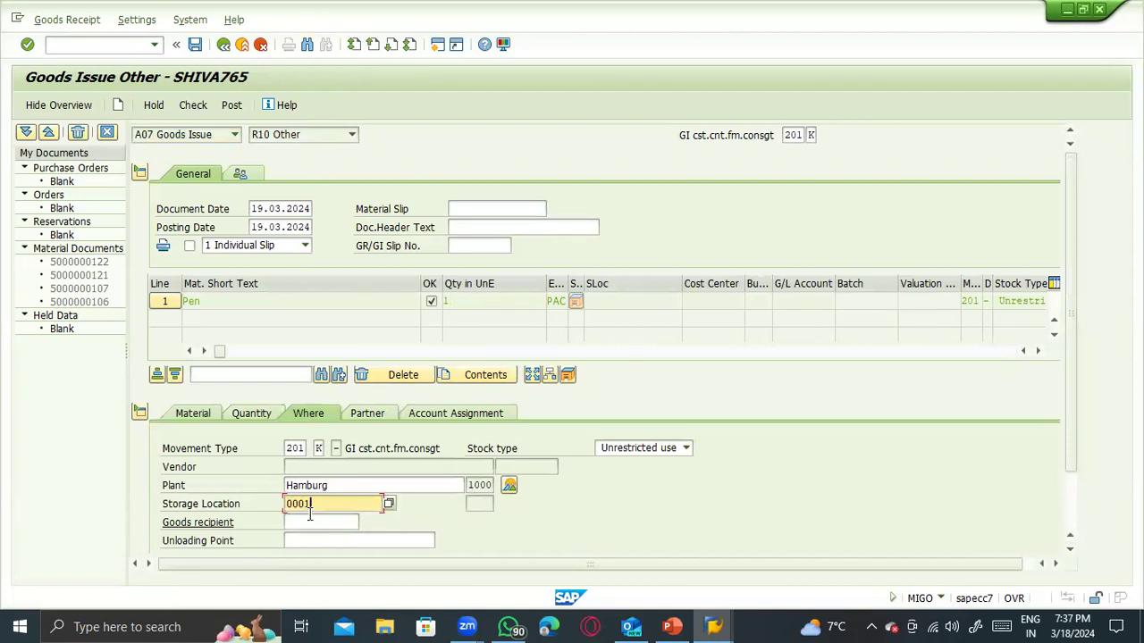
- Set the item's partner vendor to 1000
left_click(366, 414)
left_click(323, 456)
left_click(320, 462)
key("Return")
left_click_drag(367, 450, 272, 445)
type("1")
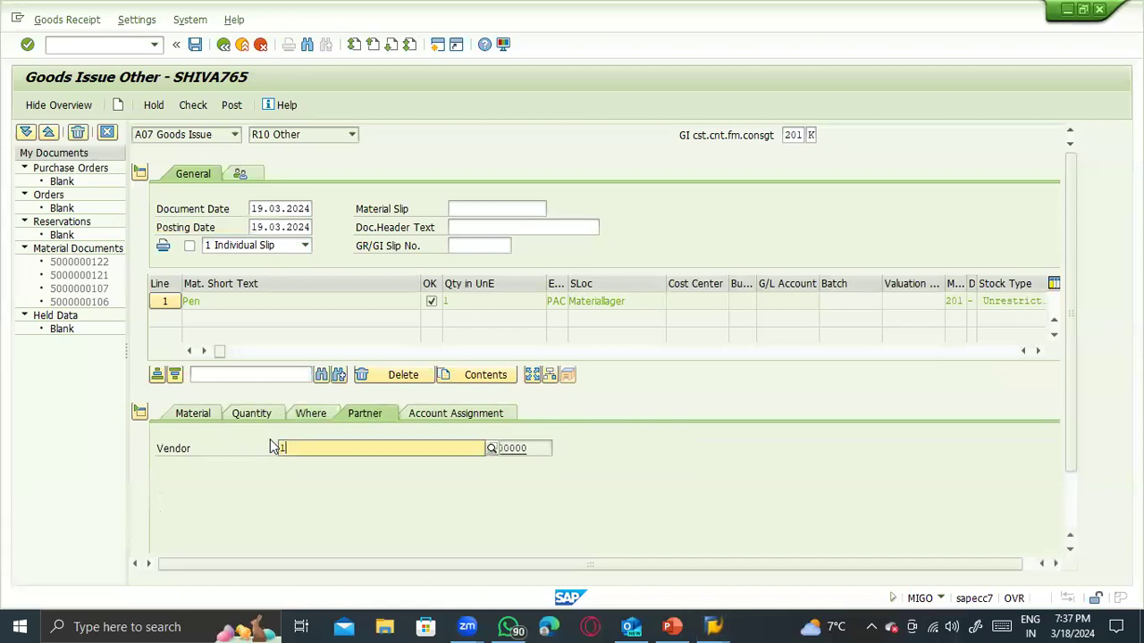
key("BackSpace")
type("1000")
key("Return")
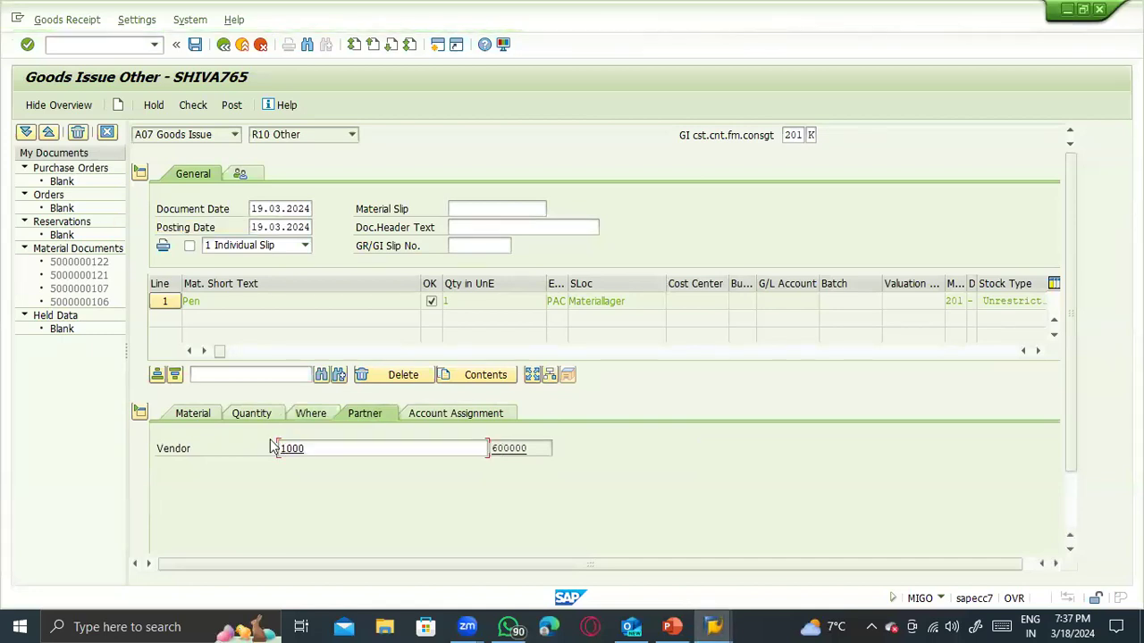
- Assign the item to cost center 2200, then check the document and close the message log
left_click(298, 486)
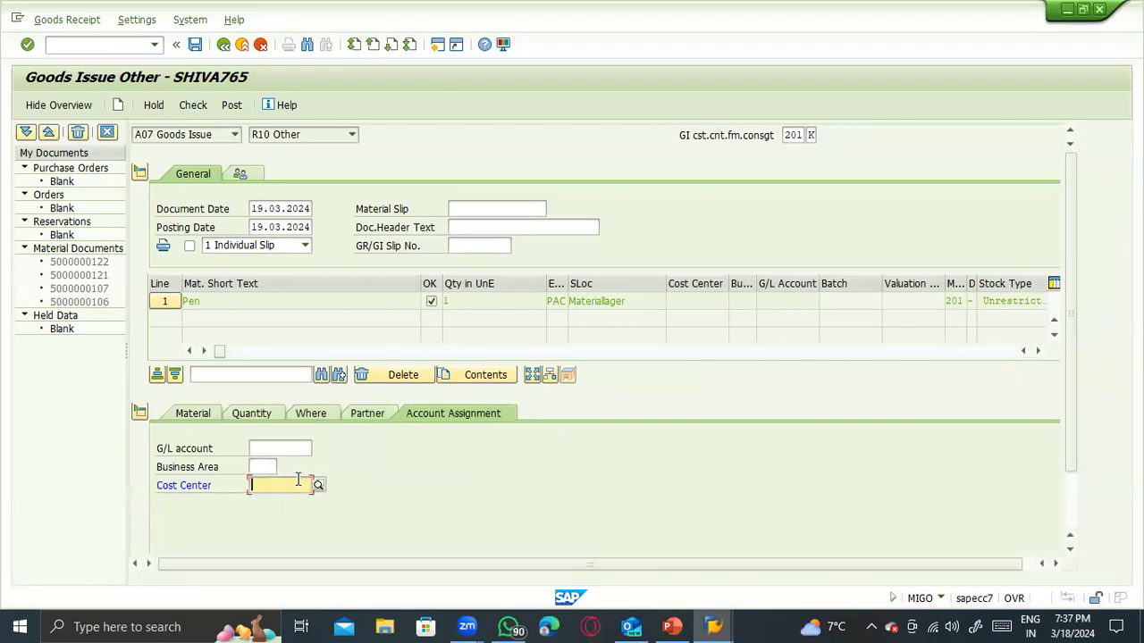
key("Return")
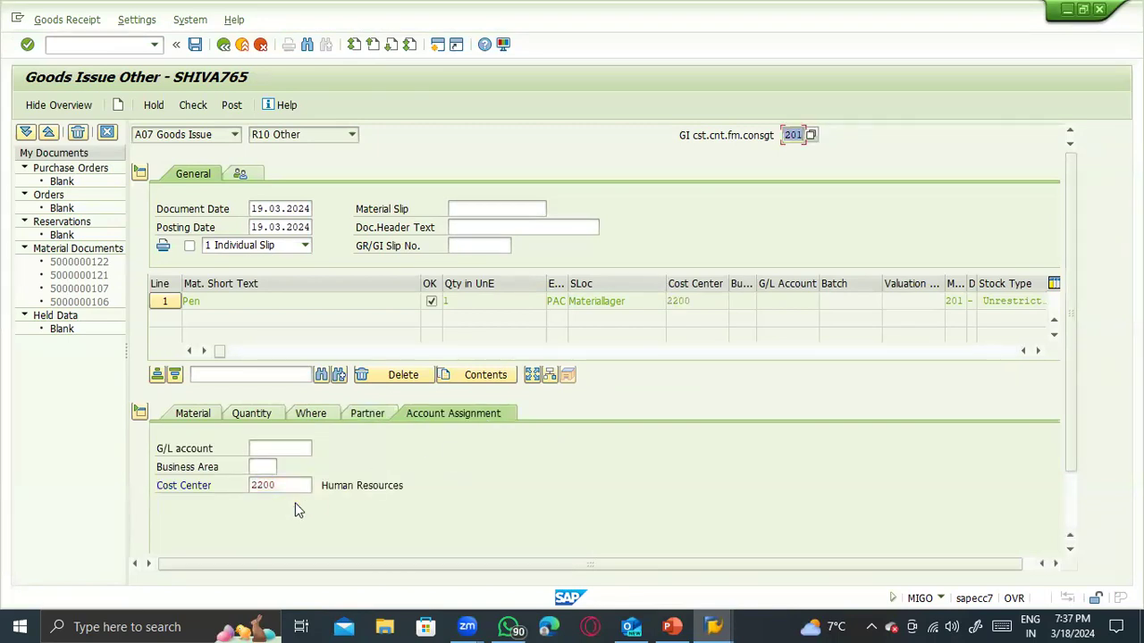
left_click(191, 105)
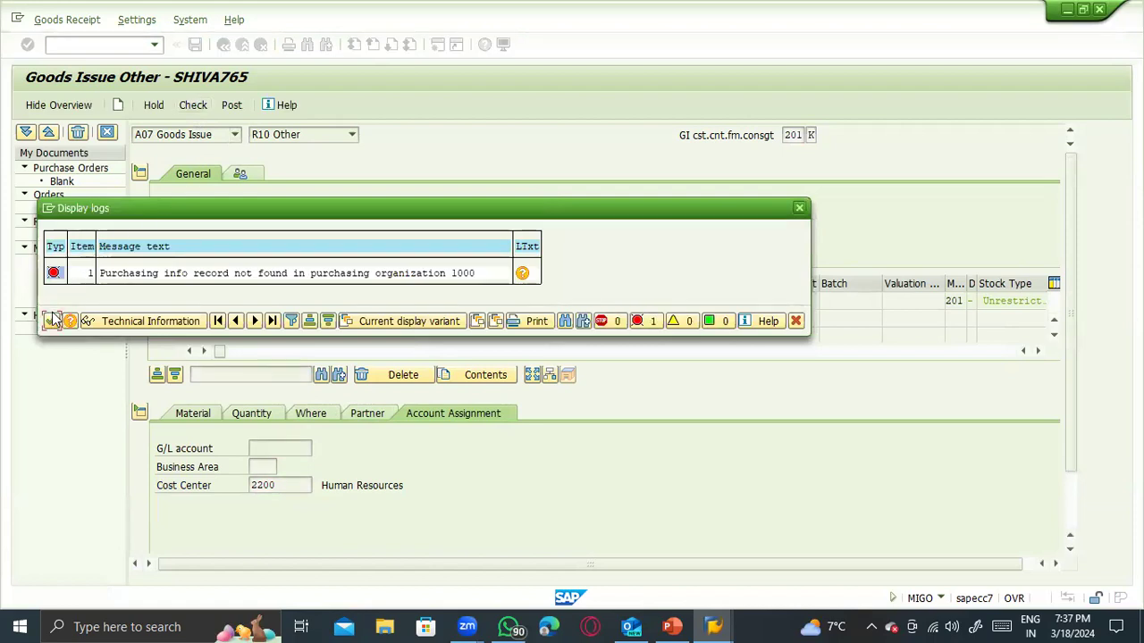
left_click(51, 321)
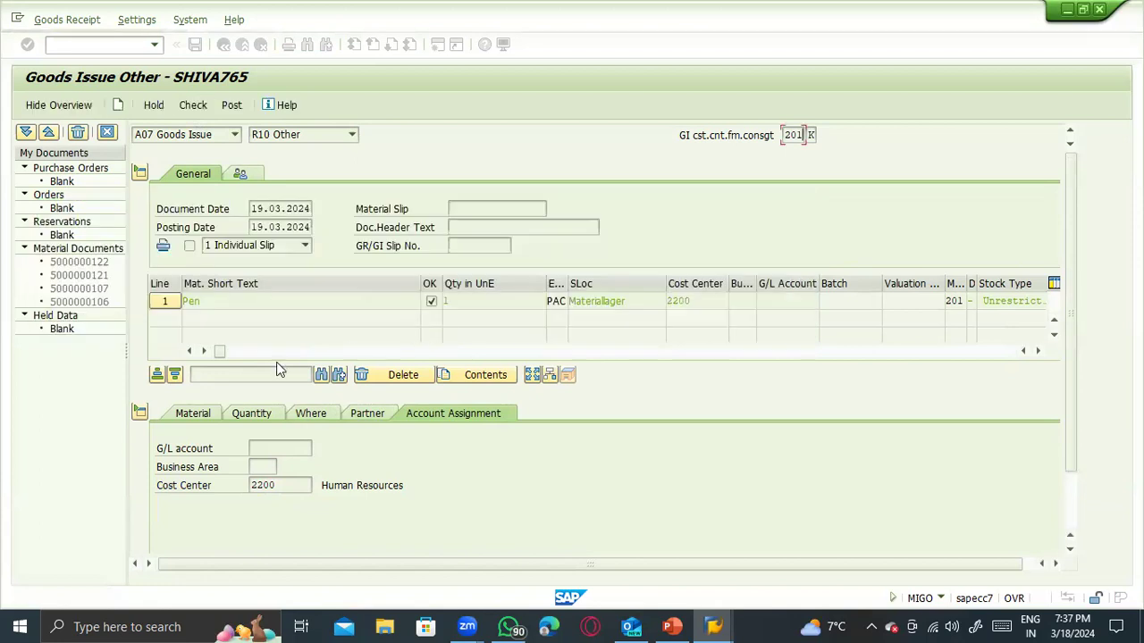
- Start creating an info record with /nme11, choose the Consignment category and continue to the purchasing organization data
left_click(66, 47)
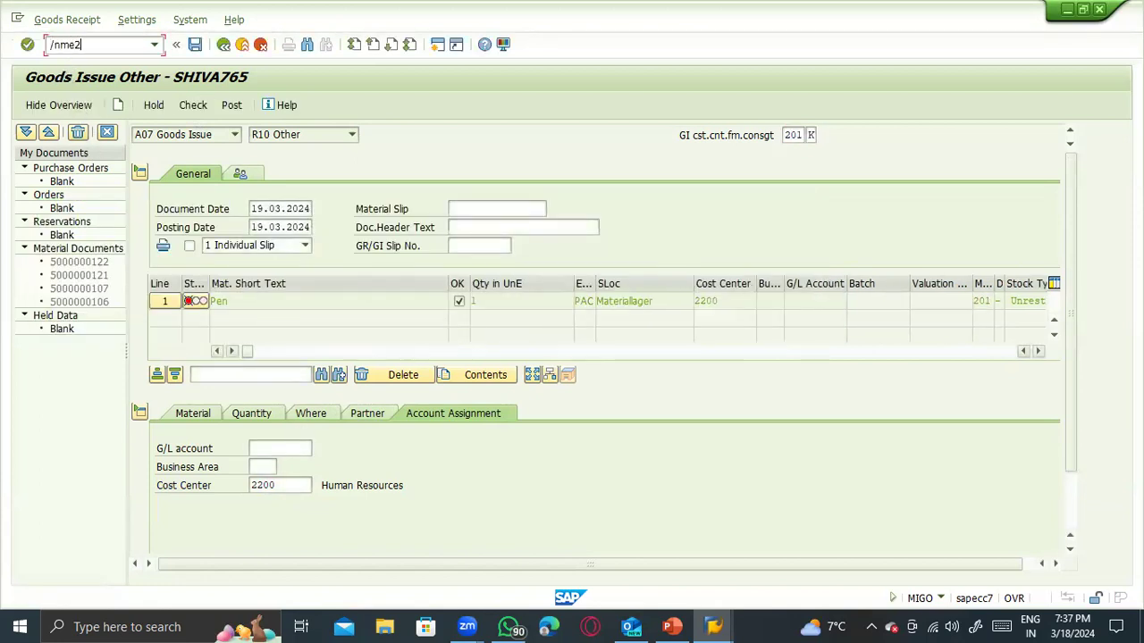
type("/nme11")
key("Return")
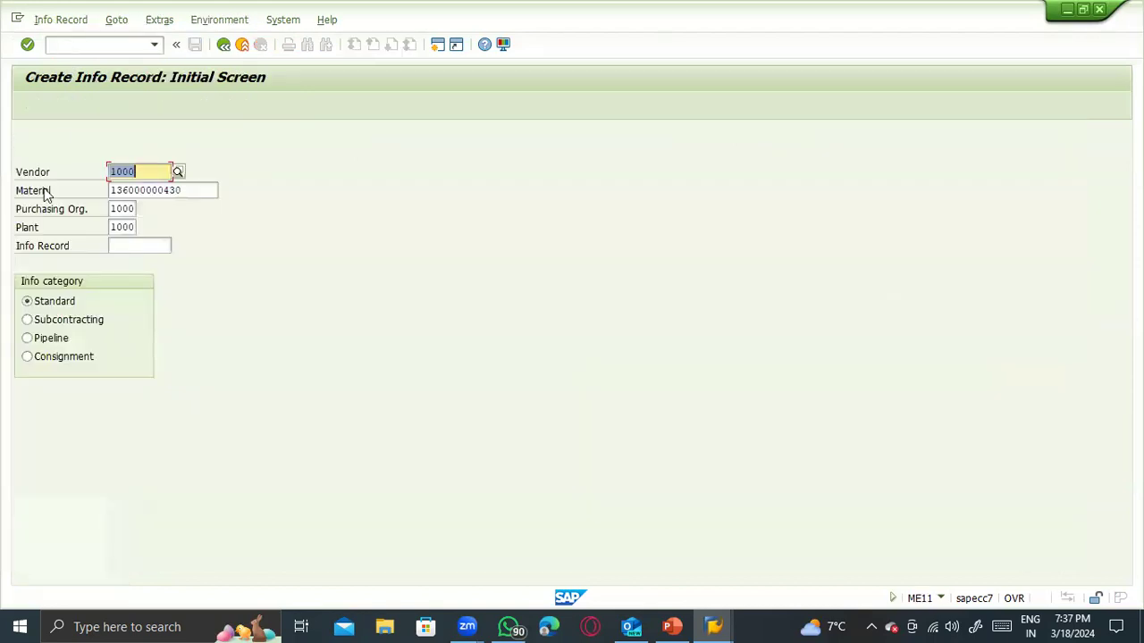
left_click(58, 352)
key("Return")
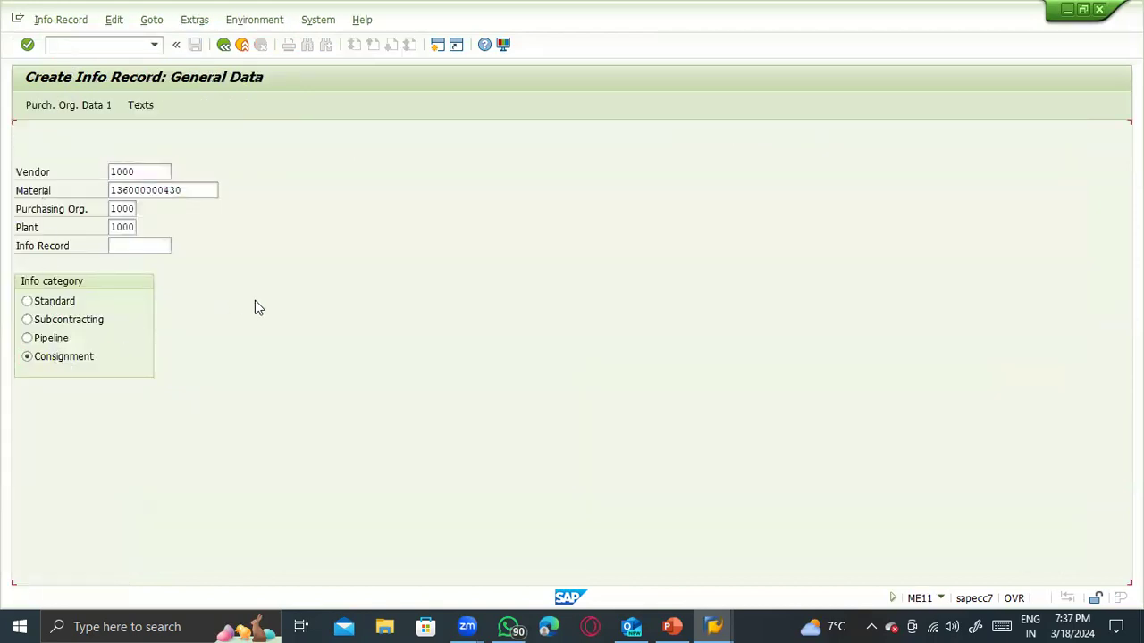
key("Return")
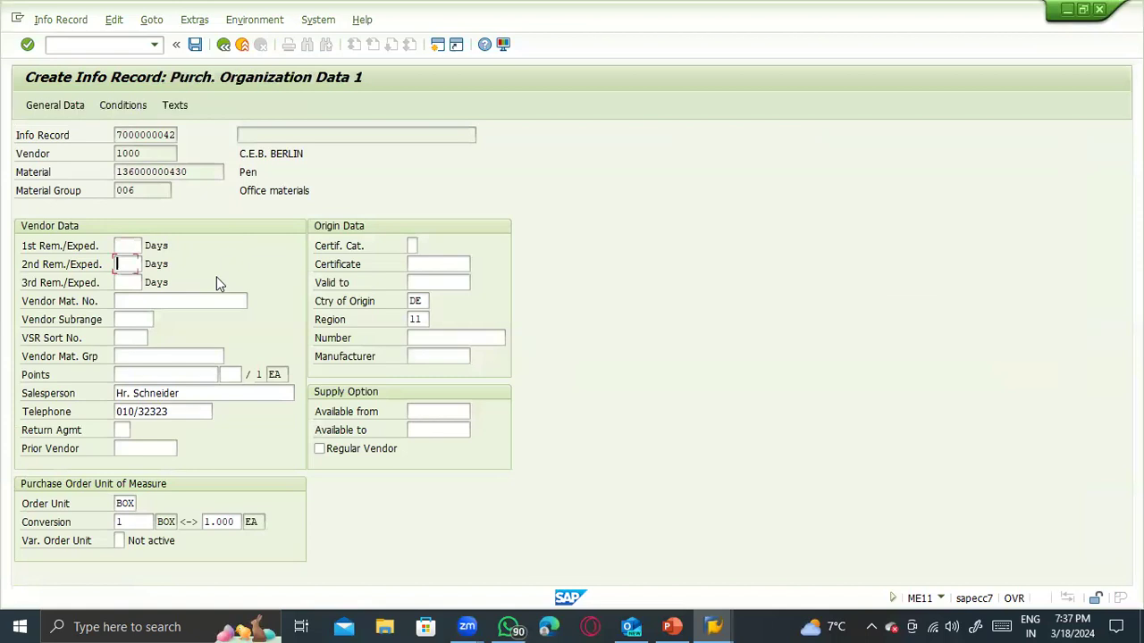
- Set the consignment info record's planned delivery time to 1 day, standard quantity to 10.000 and net price to 10.000,00 USD
key("Down")
key("Tab")
key("Tab")
key("Tab")
key("Tab")
key("Tab")
key("Tab")
key("Down")
key("Return")
key("Return")
key("Down")
key("Return")
key("Return")
key("Return")
left_click(30, 110)
key("Return")
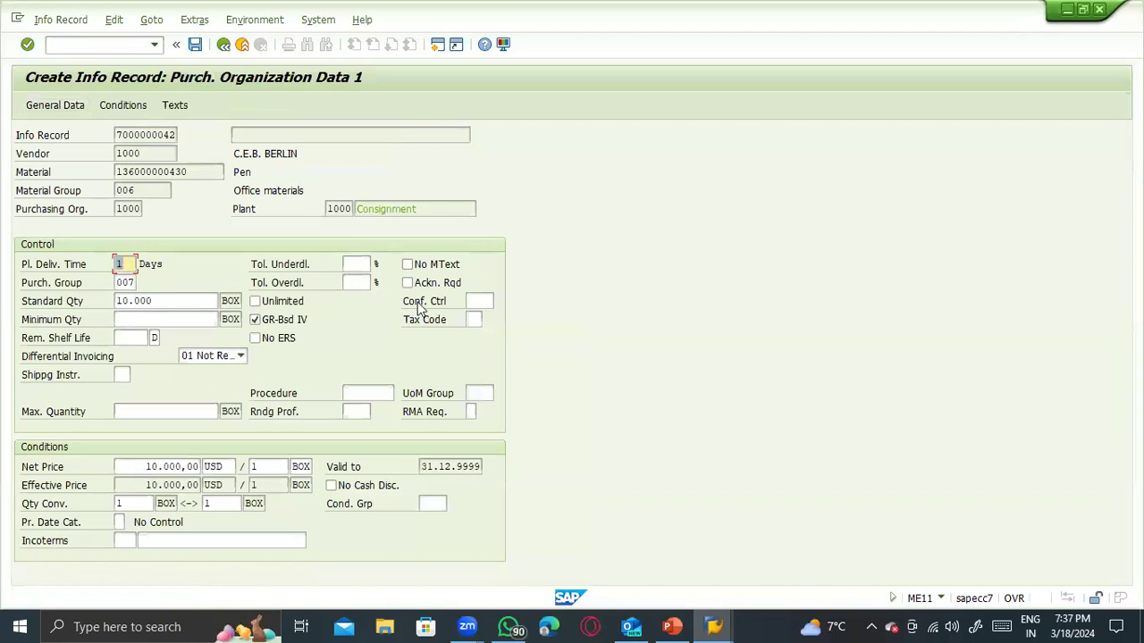
- Assign tax code 1I to the consignment info record and save it
left_click(474, 319)
type("1I")
key("Return")
key("ctrl+s")
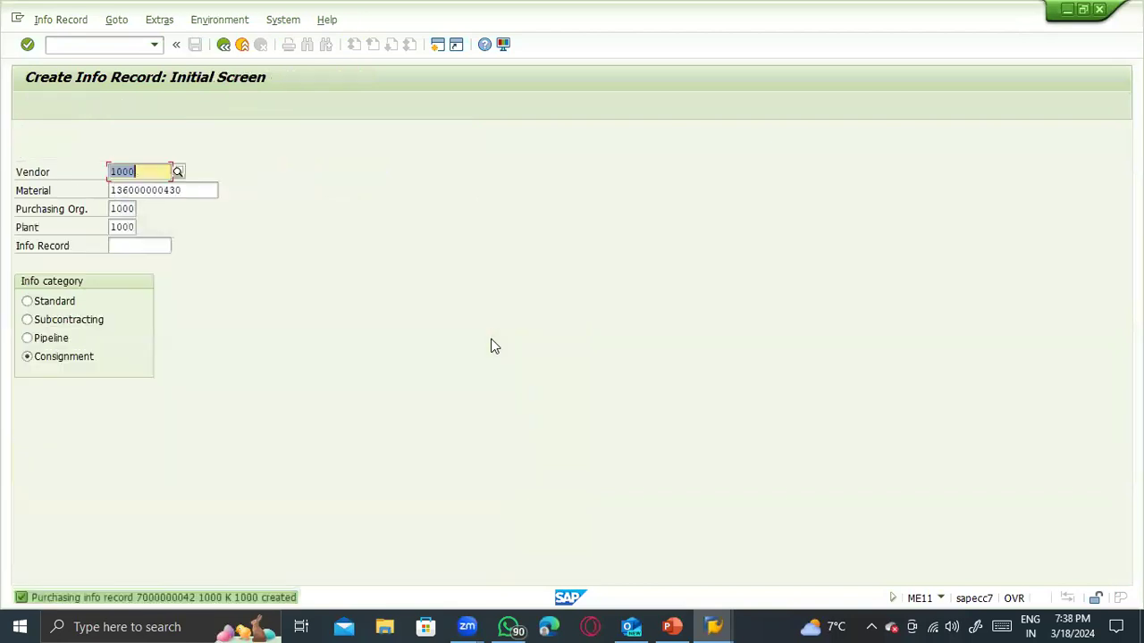
- Return to the goods movement transaction with the command /nmigo
left_click(64, 47)
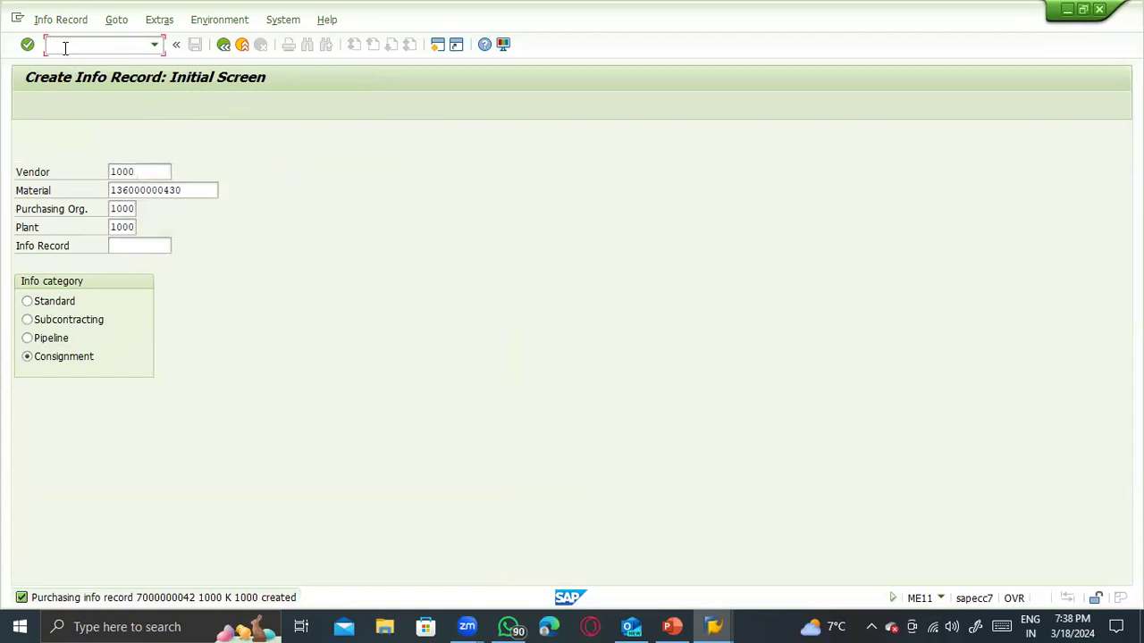
type("/nmigo")
key("Return")
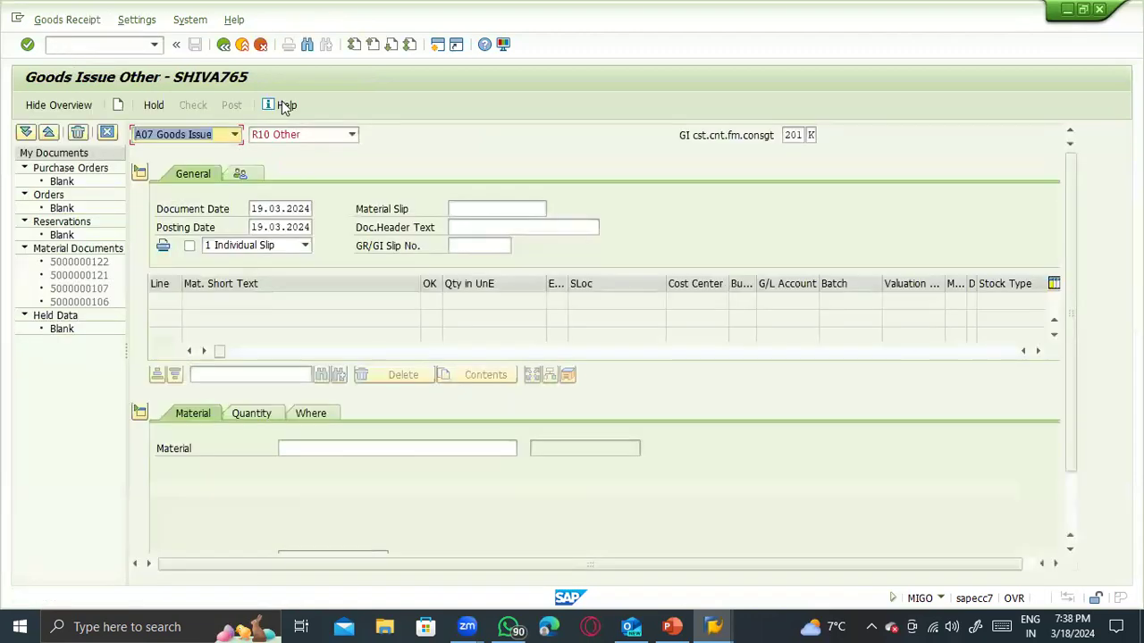
left_click(320, 448)
left_click(328, 464)
key("Return")
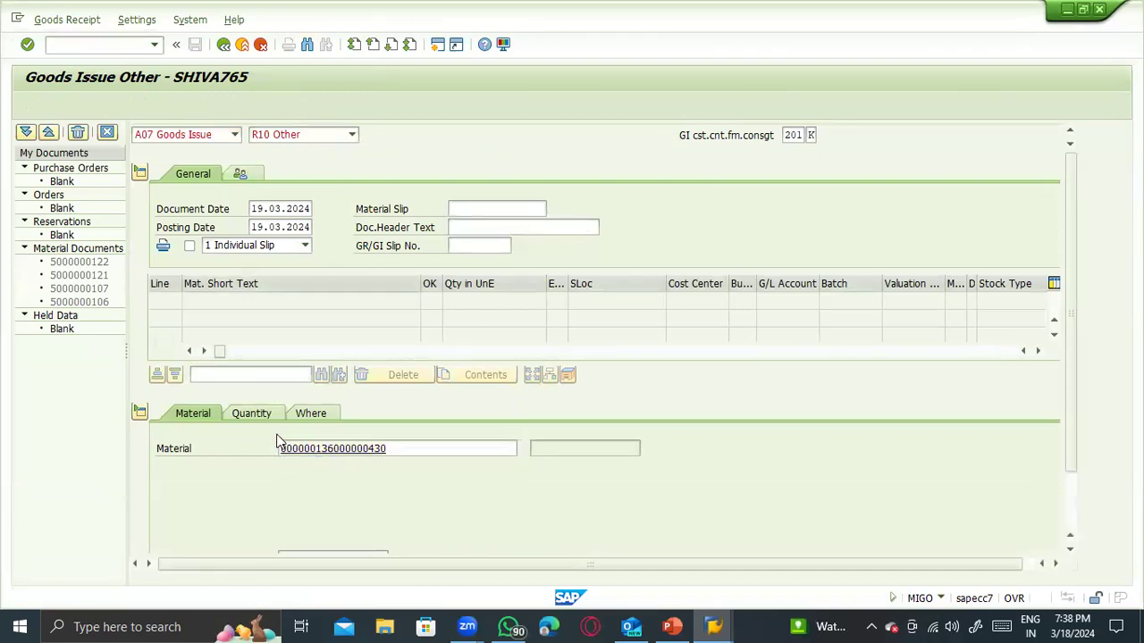
type("1")
key("Return")
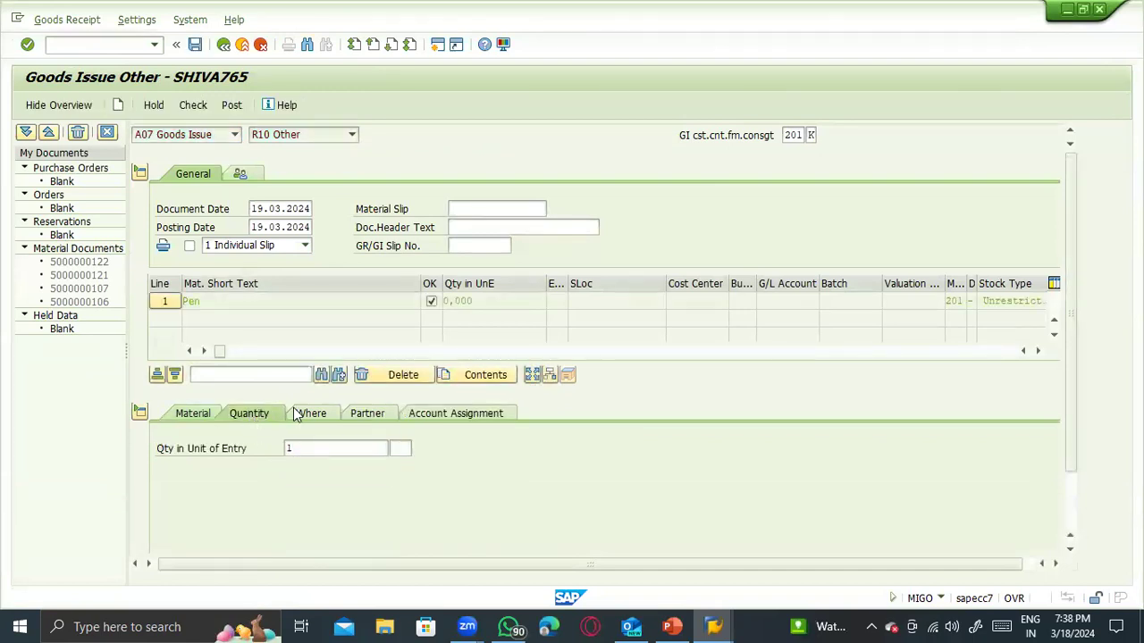
- Set the pen item's plant to 1000 and storage location to 0001
left_click(309, 411)
left_click(304, 485)
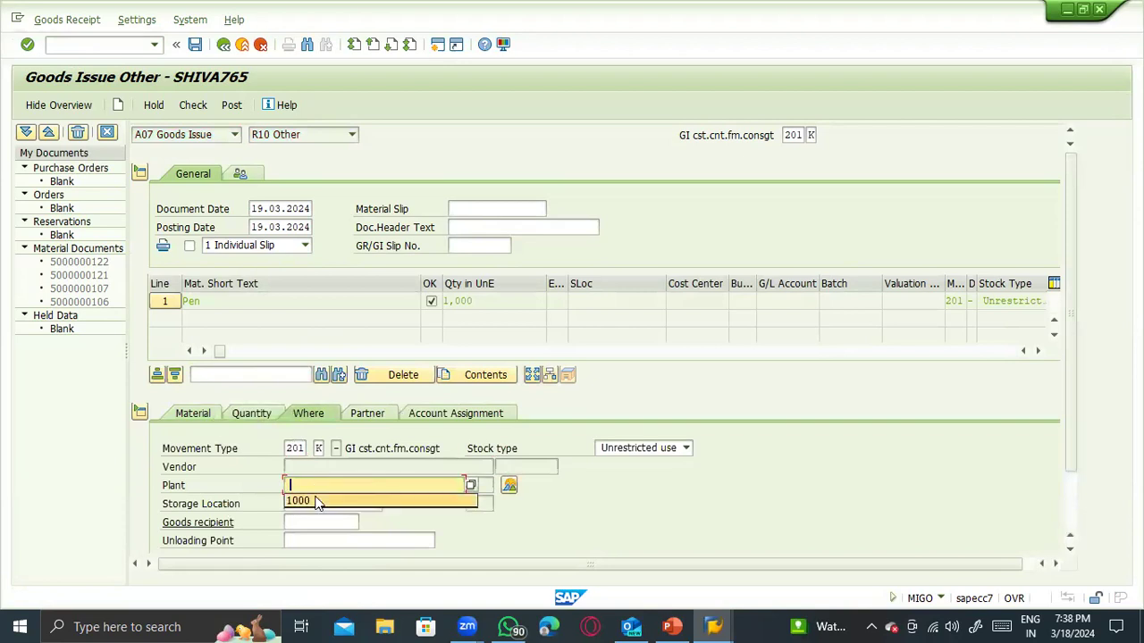
left_click(308, 503)
left_click(340, 504)
left_click(313, 523)
left_click(313, 522)
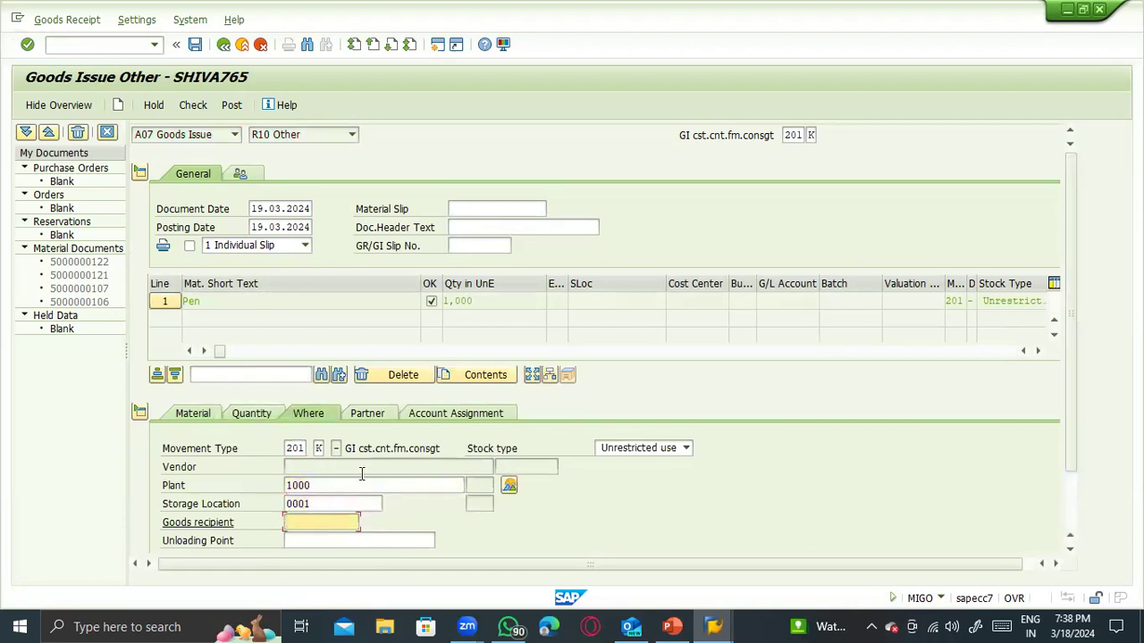
- Enter 1000 as the pen item's partner vendor
left_click(366, 414)
left_click(320, 447)
left_click(322, 449)
type("100")
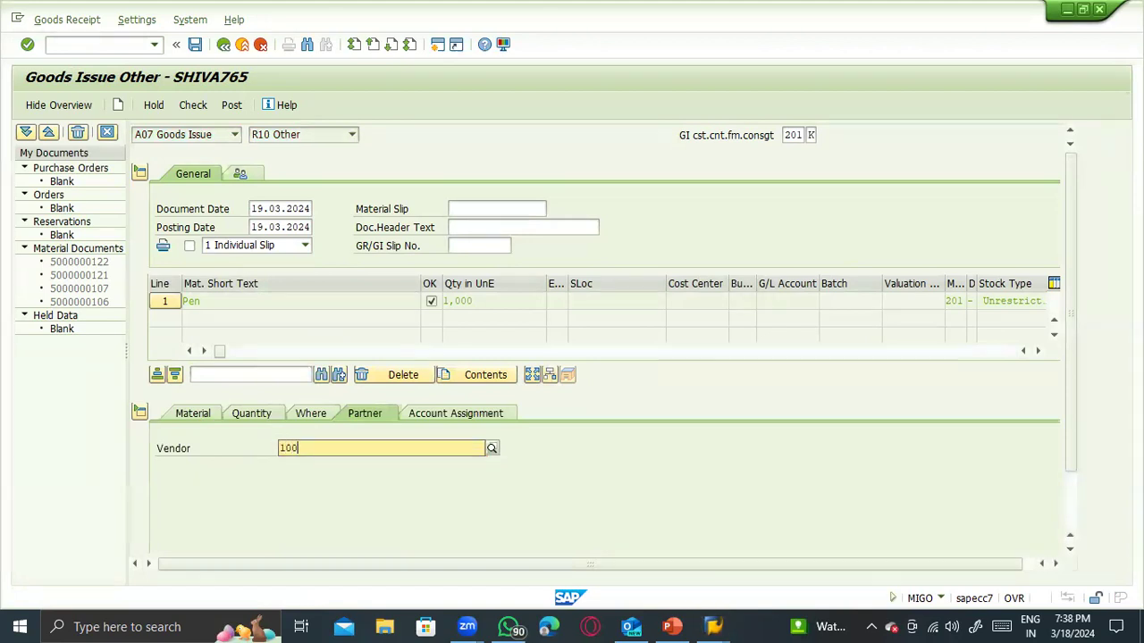
type("0")
key("Return")
- Assign the pen item to cost center 2200, then check the document and close the message log
left_click(412, 415)
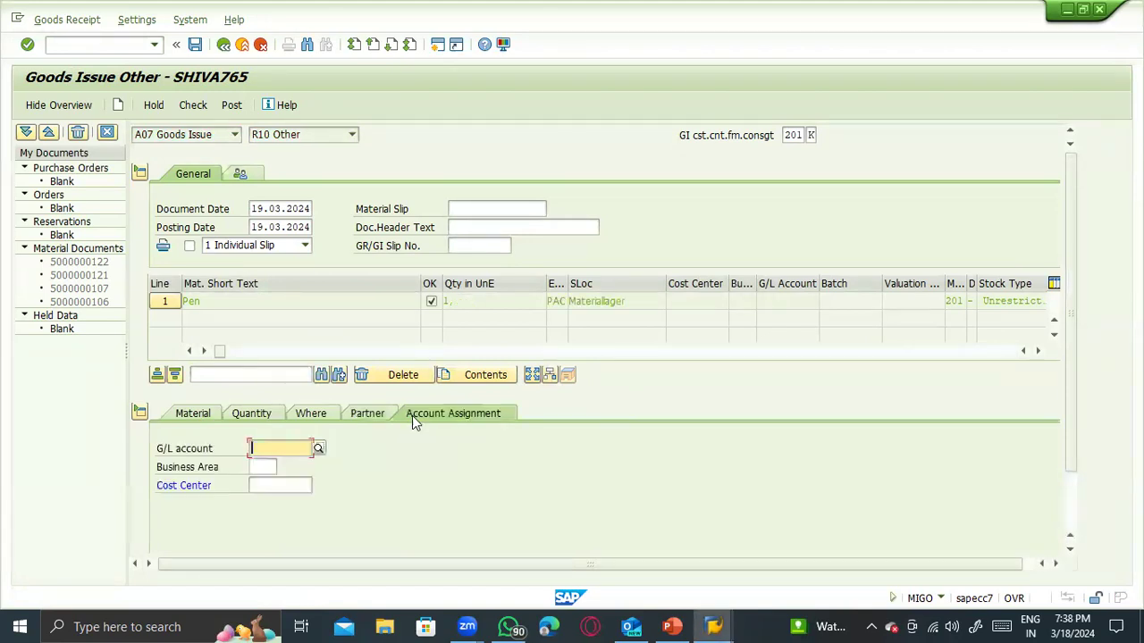
left_click(284, 484)
left_click(289, 500)
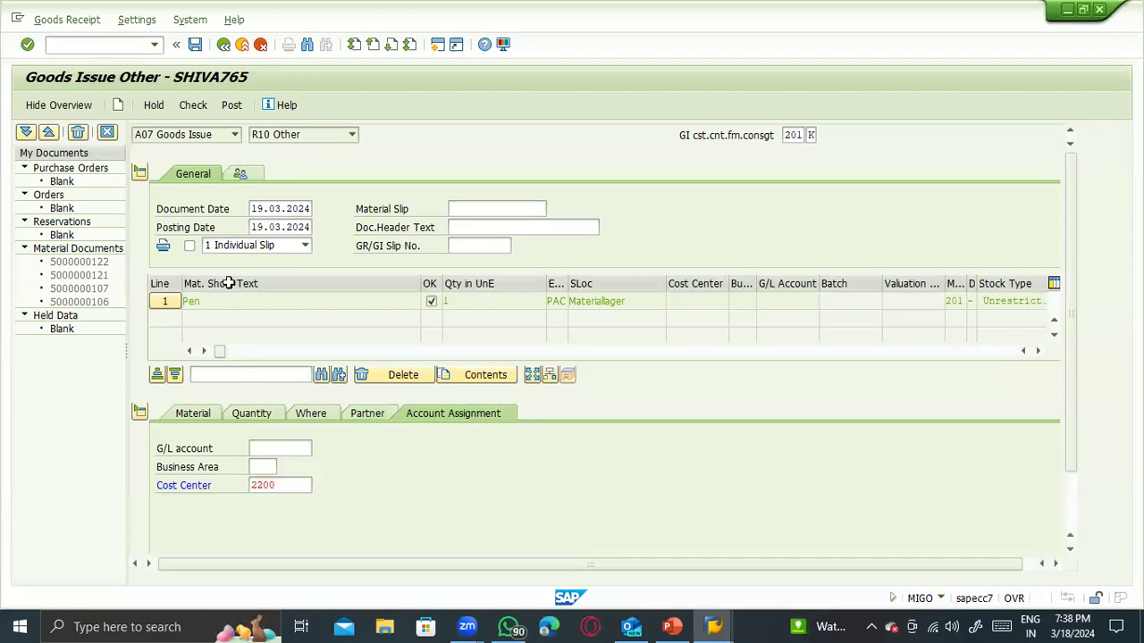
left_click(195, 104)
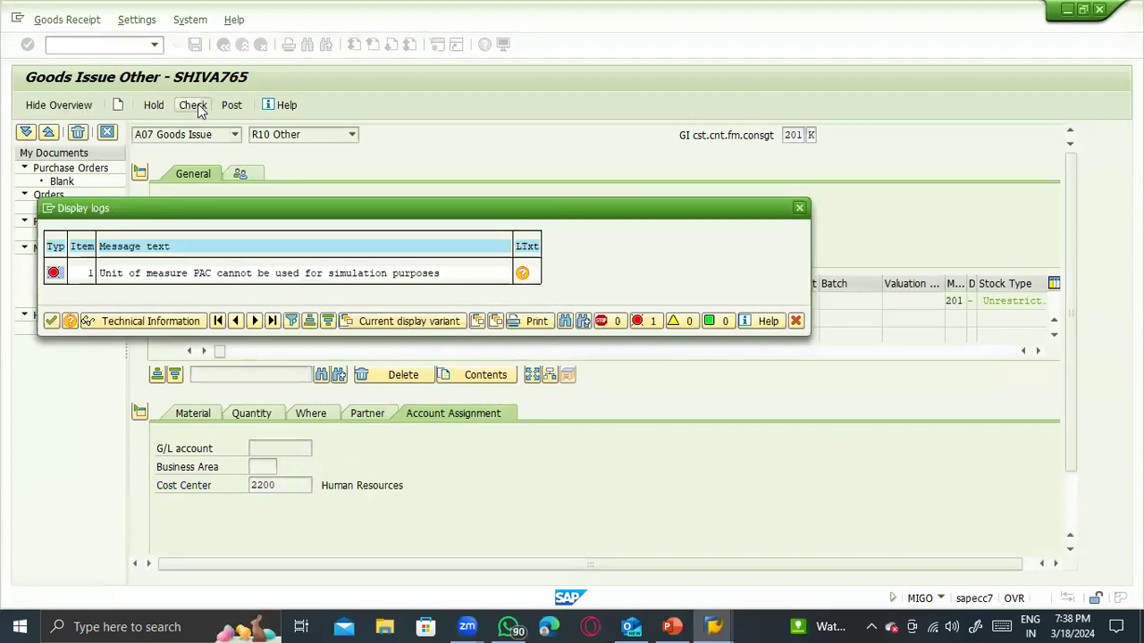
left_click(51, 321)
- Change the quantity's unit of entry to EA, check the document again and close the message log
left_click(198, 415)
left_click(245, 415)
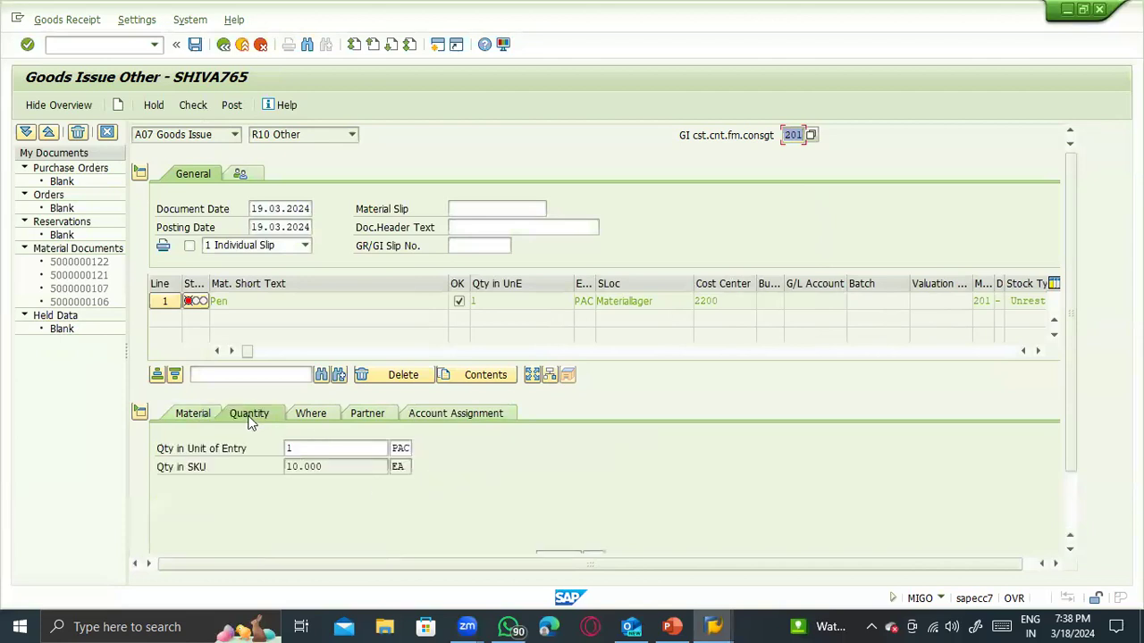
double_click(409, 449)
type("EA")
left_click(193, 105)
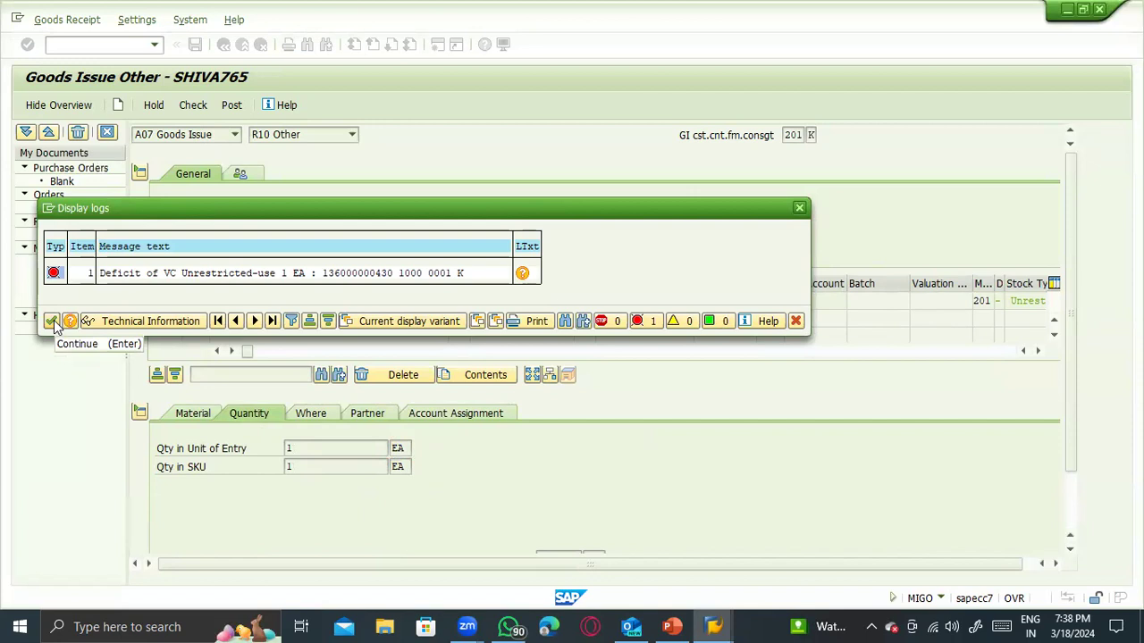
left_click(53, 323)
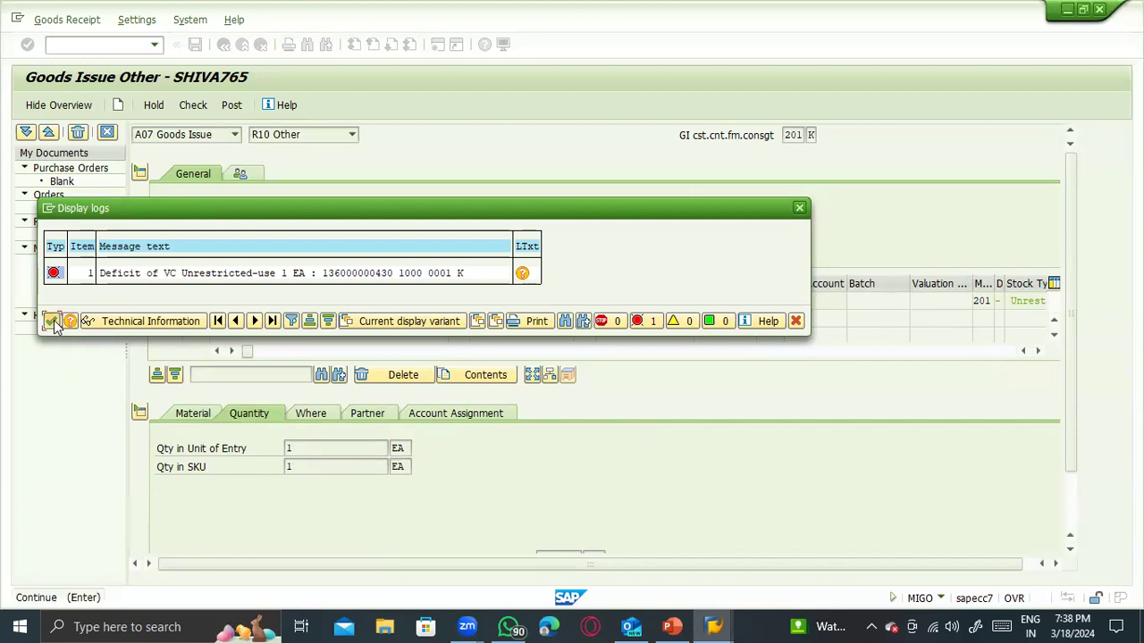
- Replace the pen item's partner vendor with 600000 (Supplier - Reynolds)
left_click(379, 423)
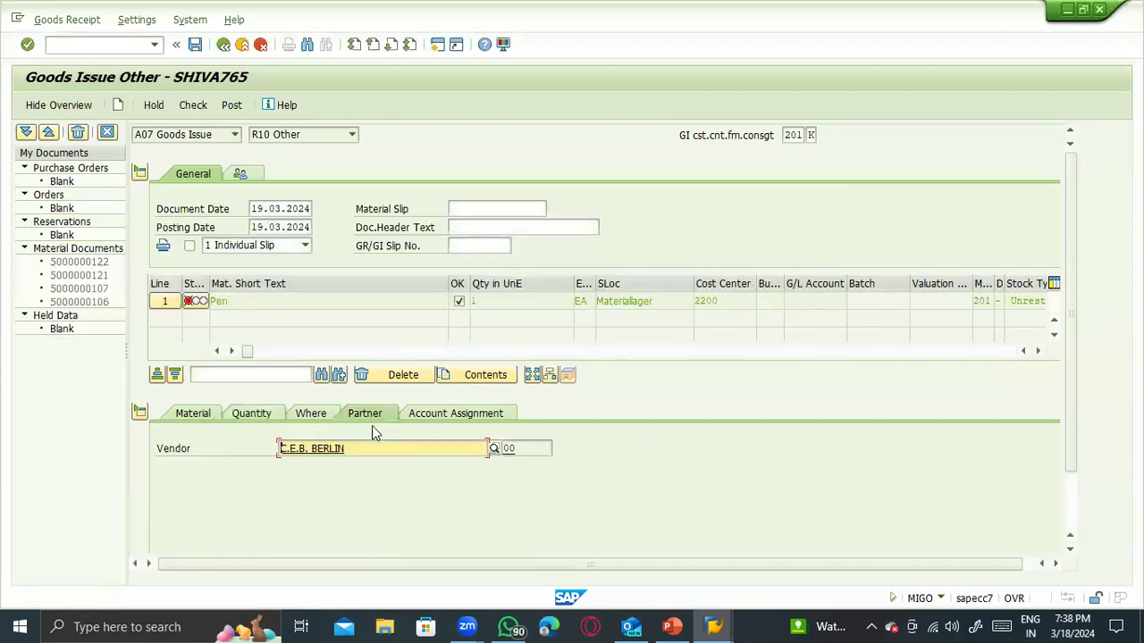
left_click_drag(355, 448, 230, 444)
key("BackSpace")
left_click(321, 473)
key("Return")
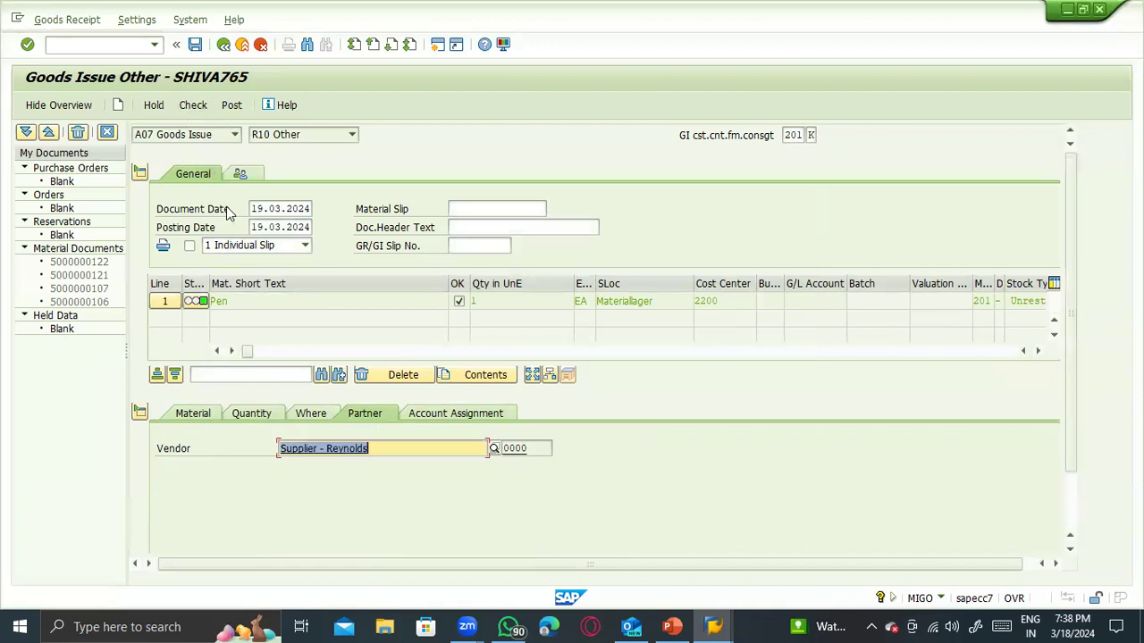
- Post the goods issue and switch the transaction to displaying the material document
left_click(243, 107)
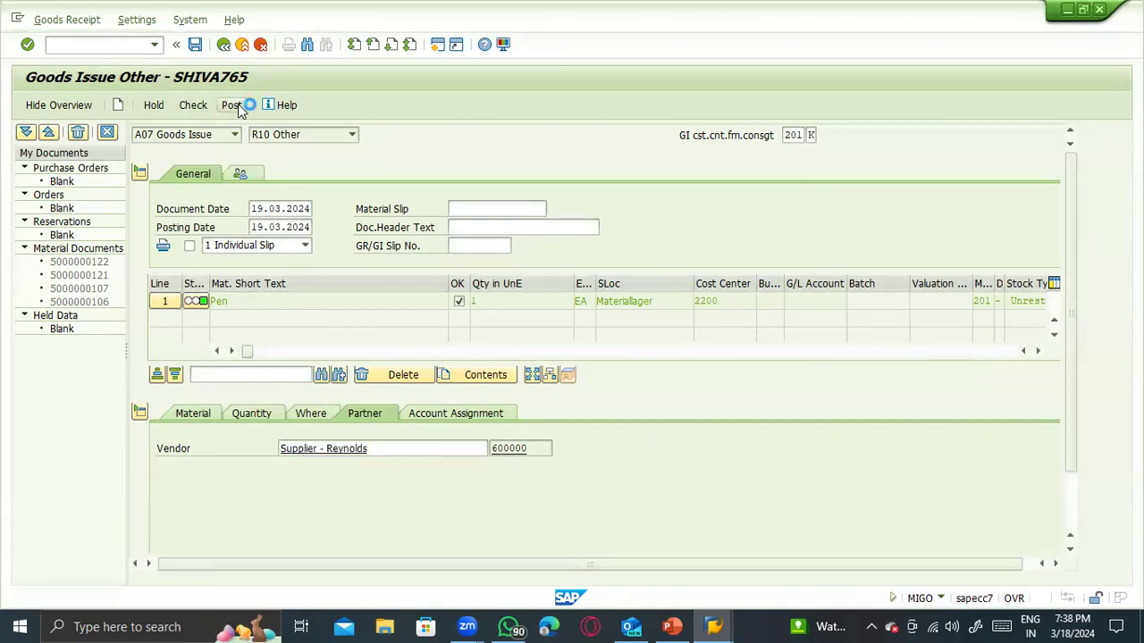
left_click(224, 134)
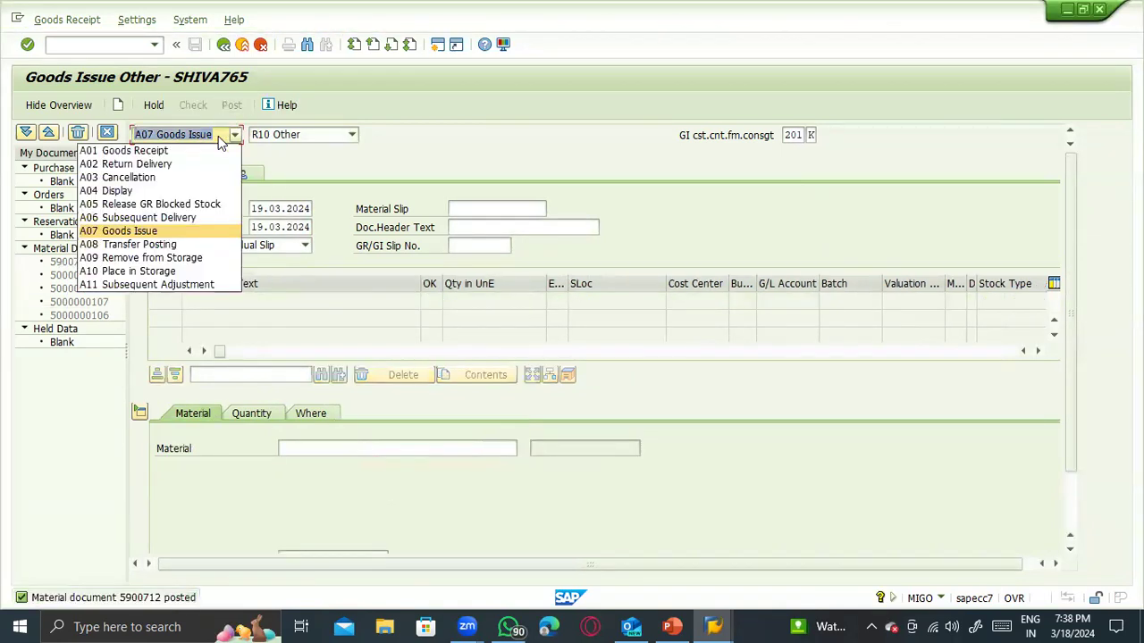
left_click(173, 191)
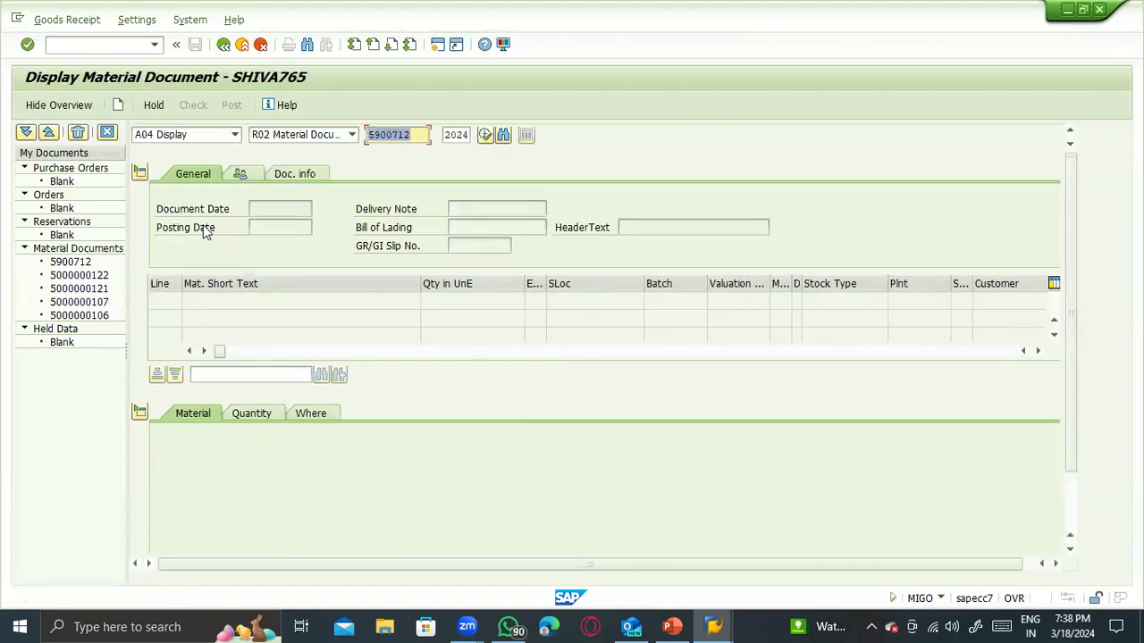
- Display the posted material document and review the pen item's partner and account assignment details
key("Return")
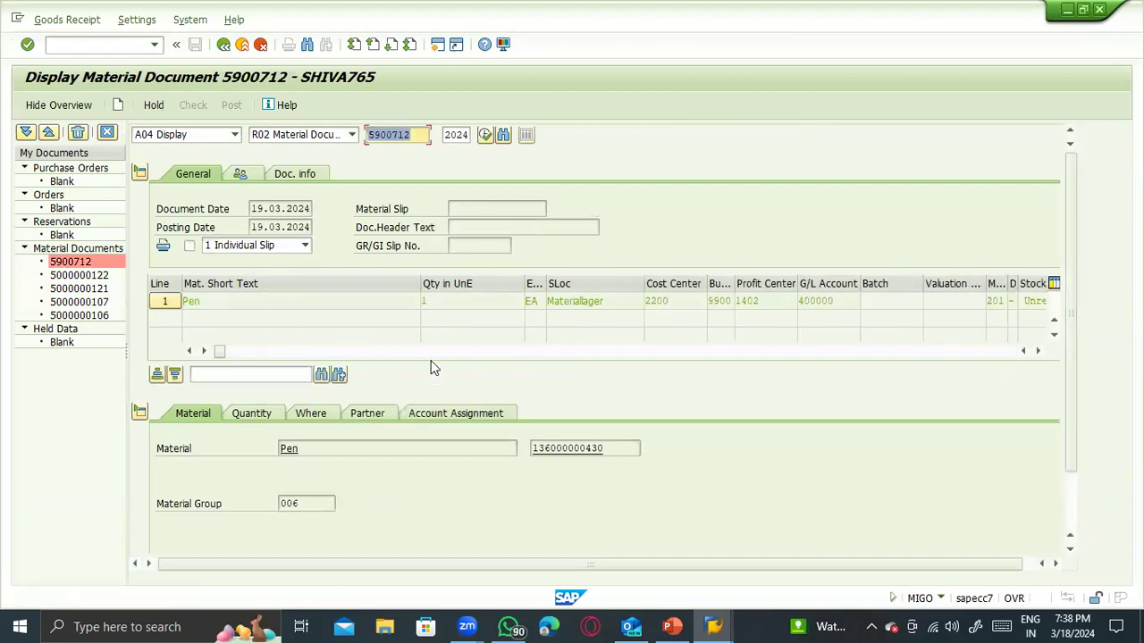
left_click(355, 421)
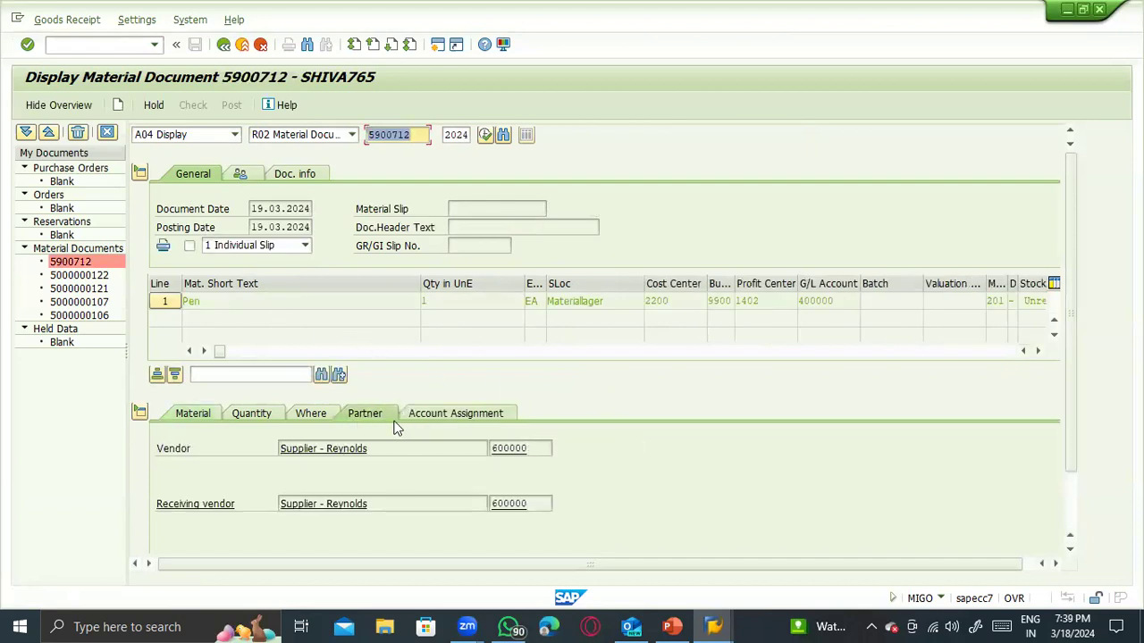
left_click(426, 415)
left_click(358, 415)
left_click(476, 415)
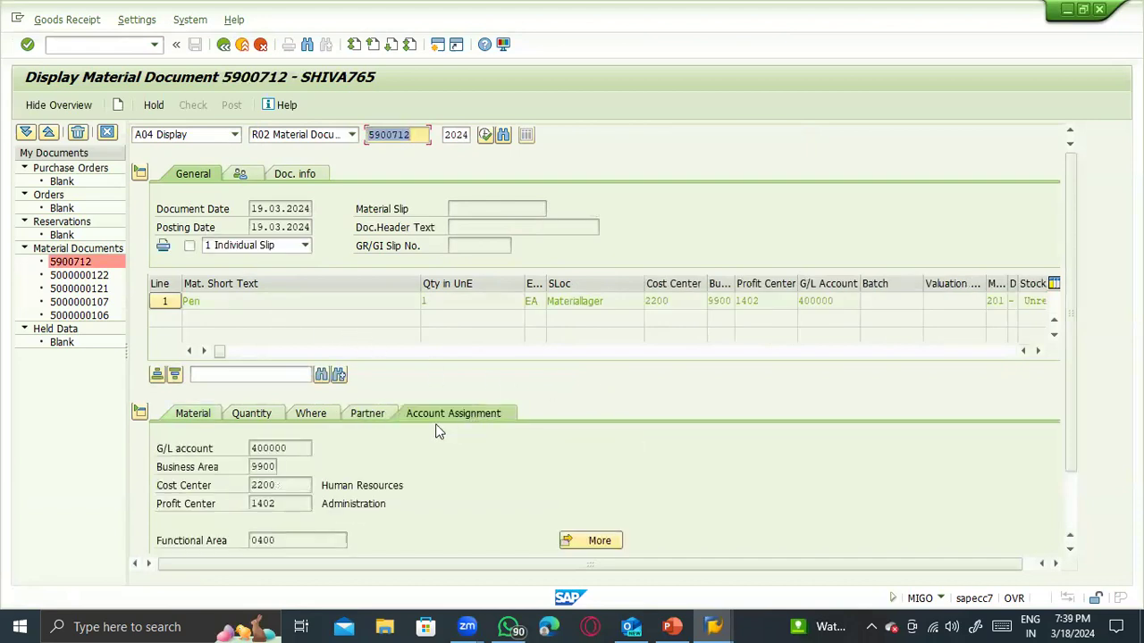
- Try to switch the transaction to a goods receipt that references a purchase order
left_click(226, 142)
left_click(178, 154)
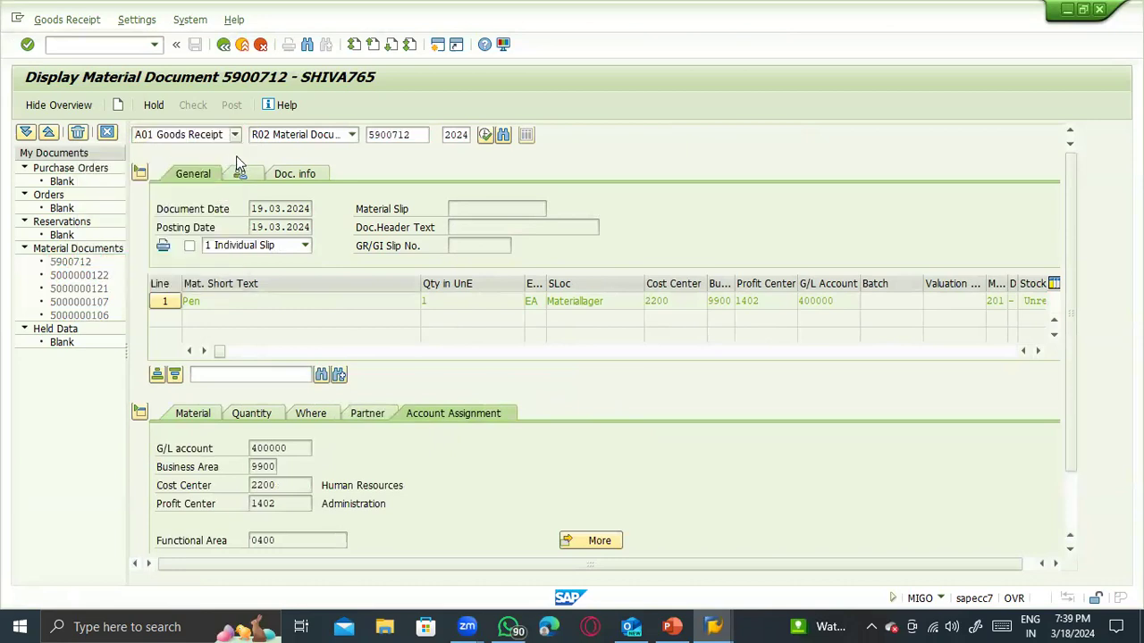
left_click(382, 137)
left_click(389, 149)
key("Return")
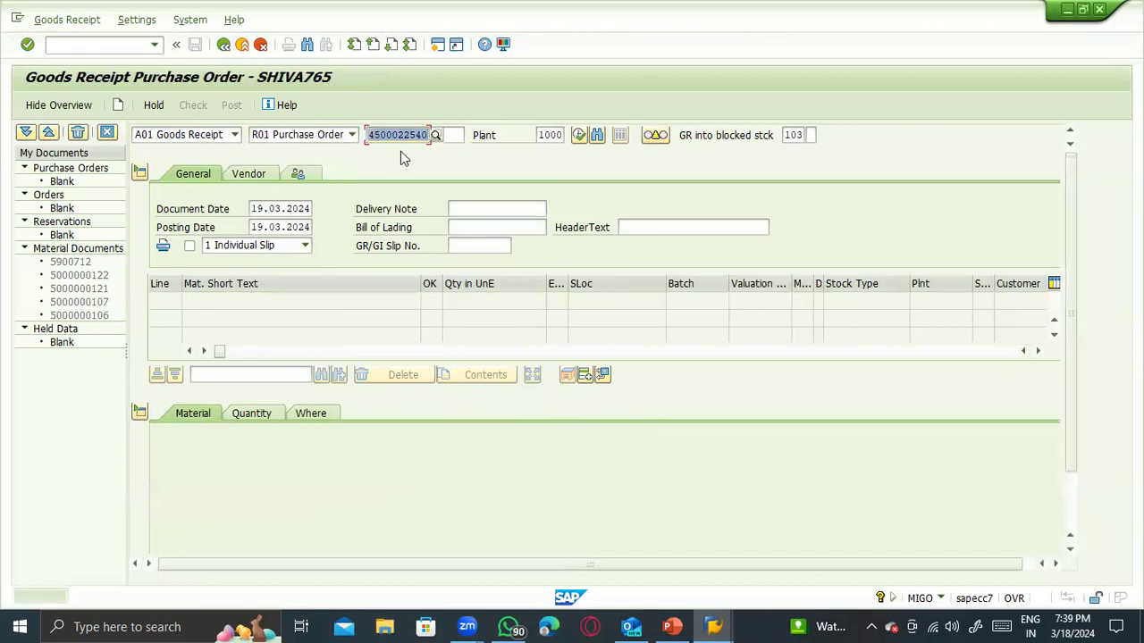
- Set the goods receipt's movement type to 101 and try to load the purchase order's items
key("Tab")
key("Tab")
key("Tab")
key("Tab")
key("Tab")
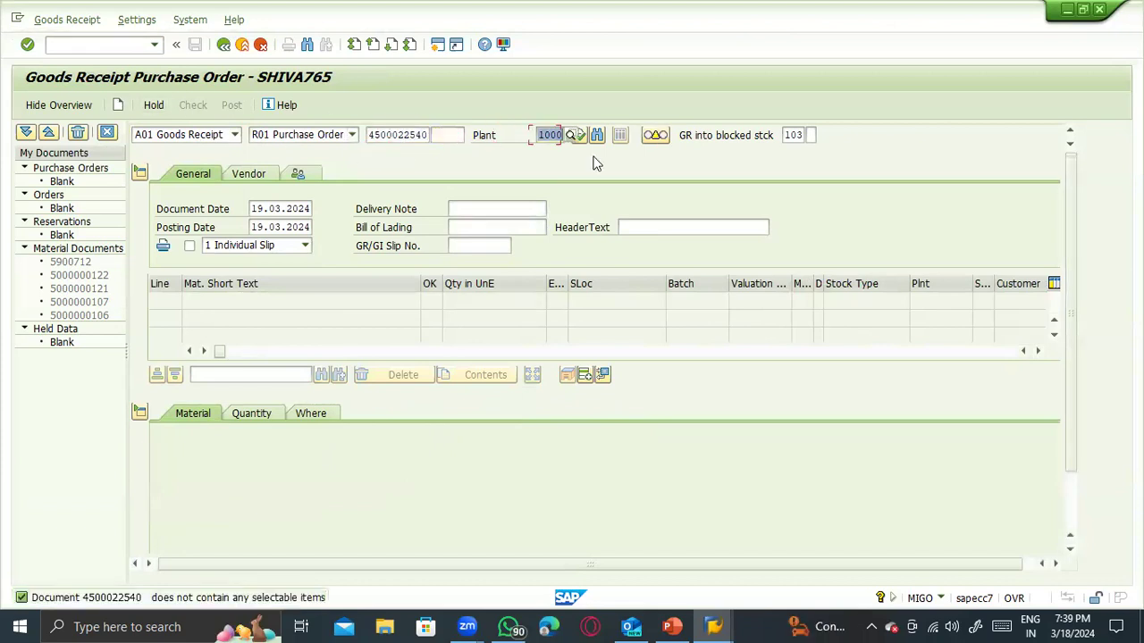
type("101")
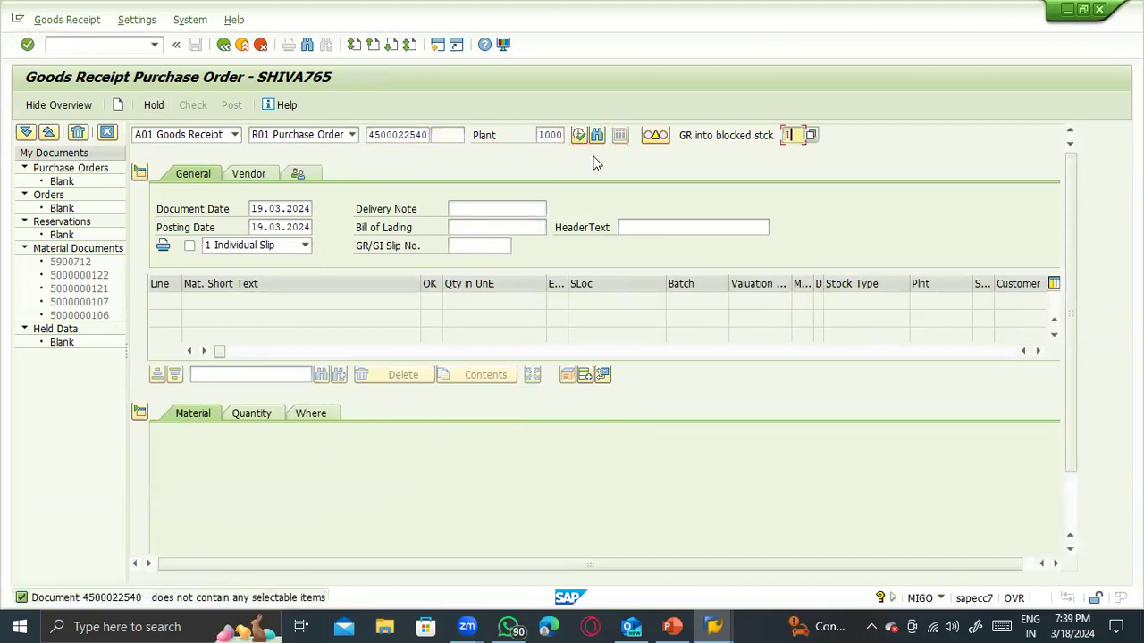
key("Return")
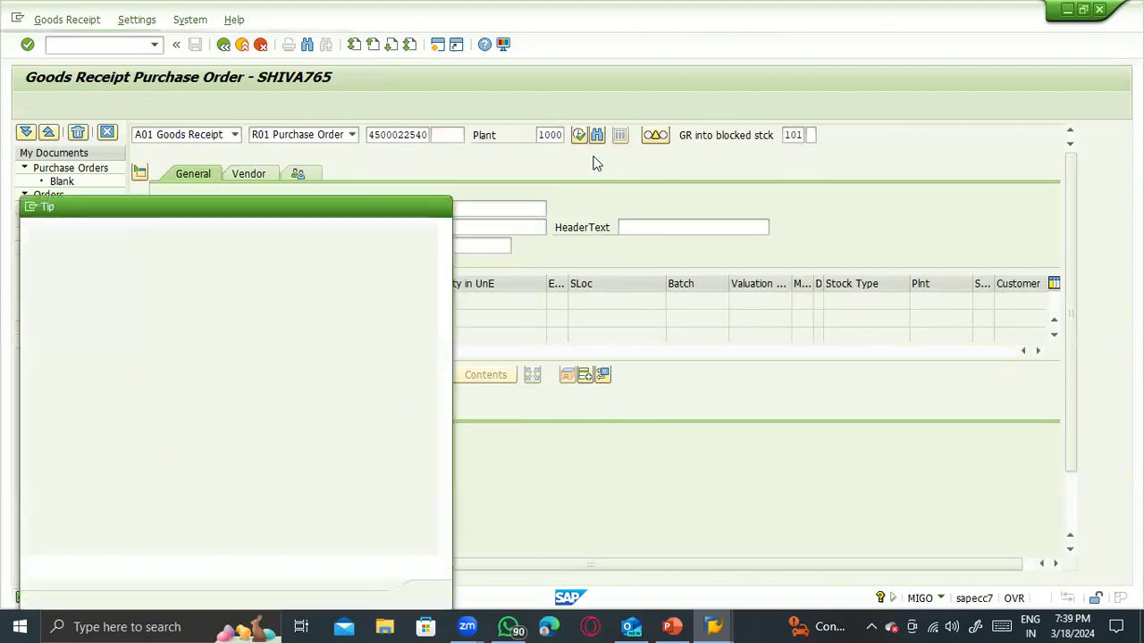
key("Return")
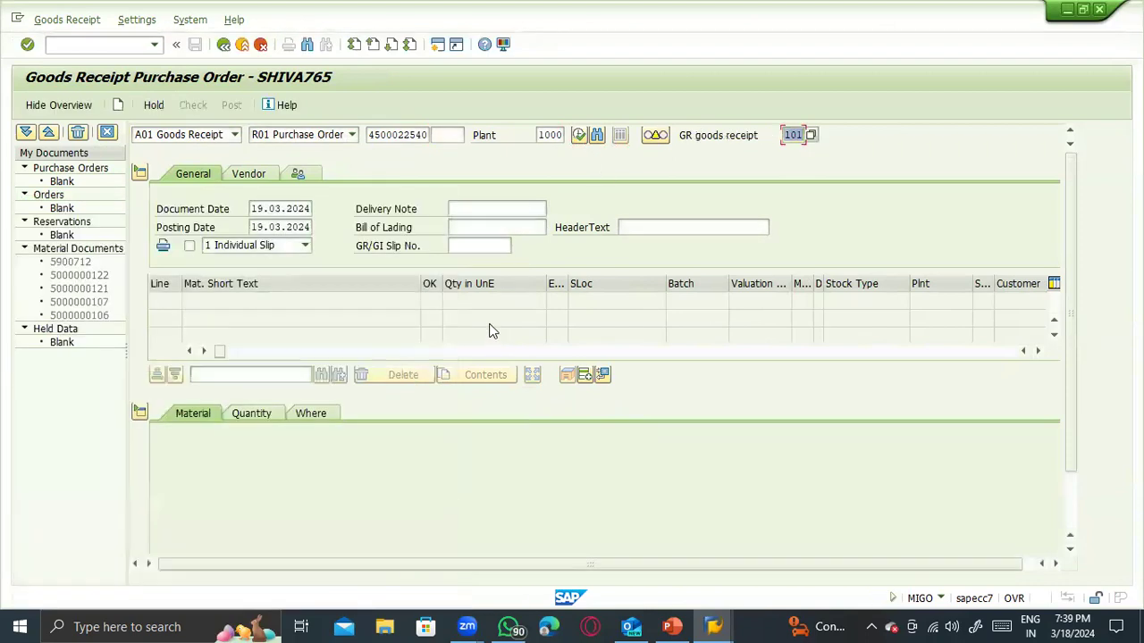
left_click(78, 43)
type("/n")
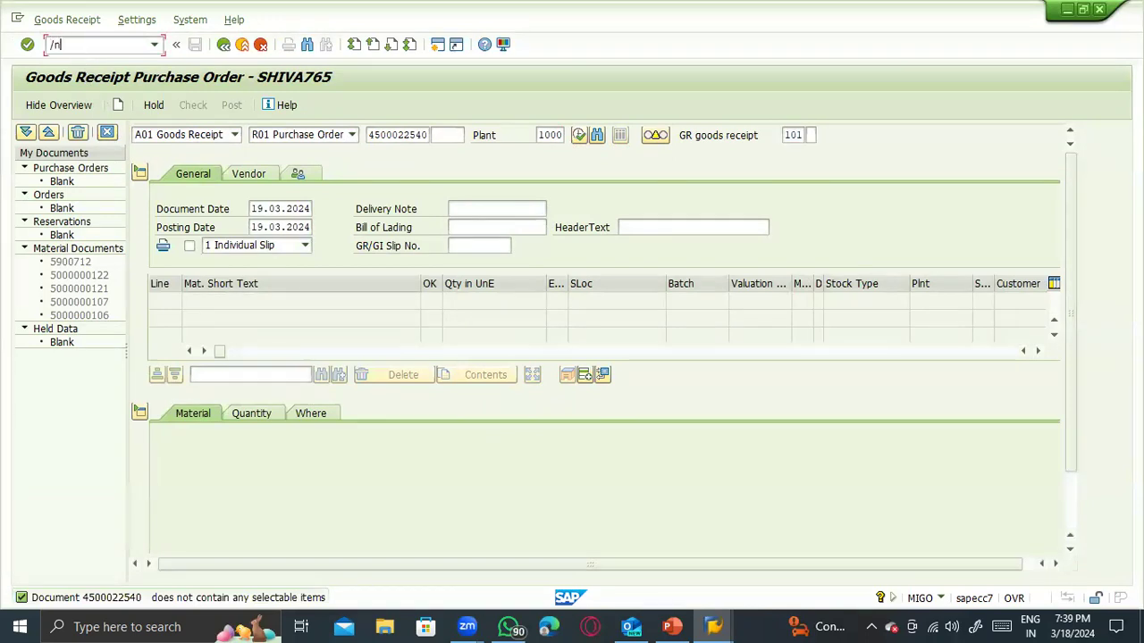
type("me21n")
key("Return")
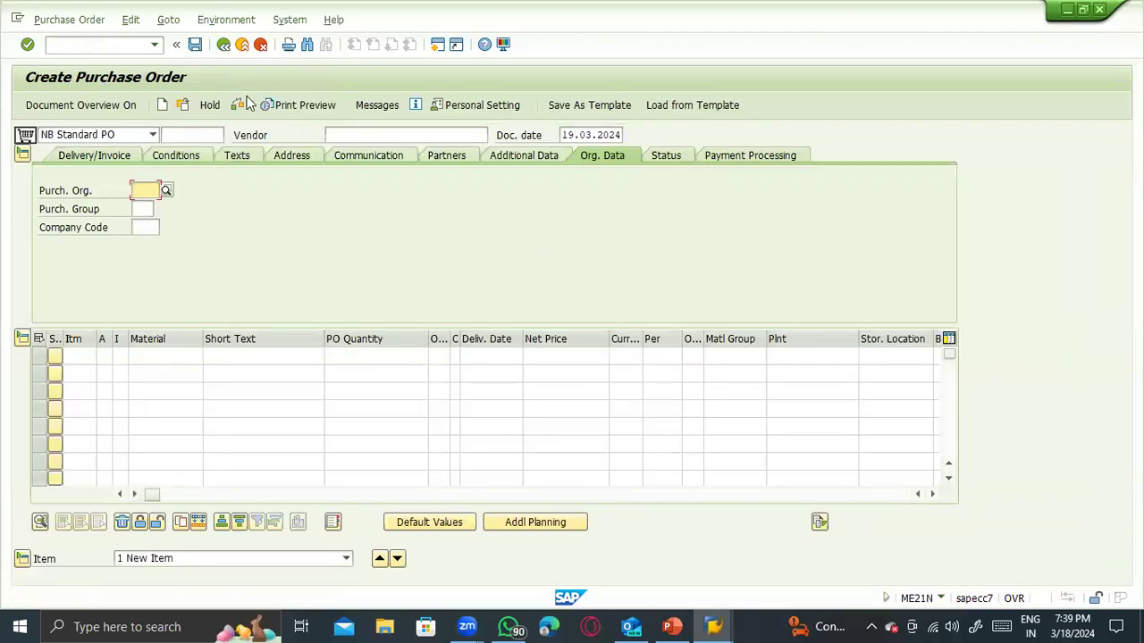
key("F3")
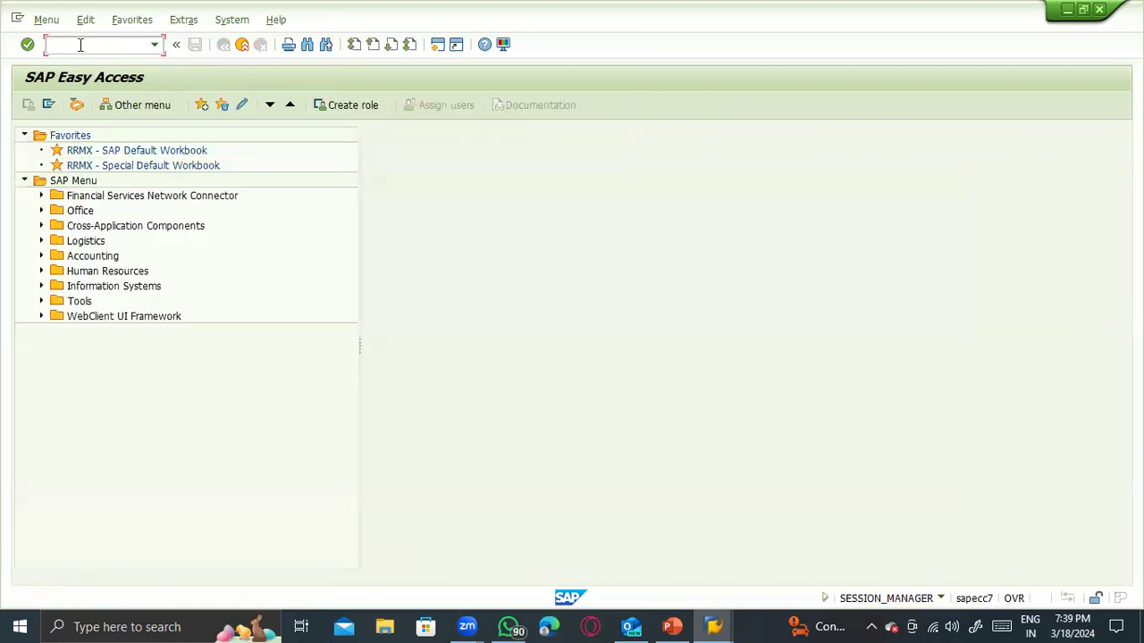
- Check the tax code in the pen's consignment info record for vendor 1000 using transaction ME12, and return to the start screen
type("ME12")
key("Return")
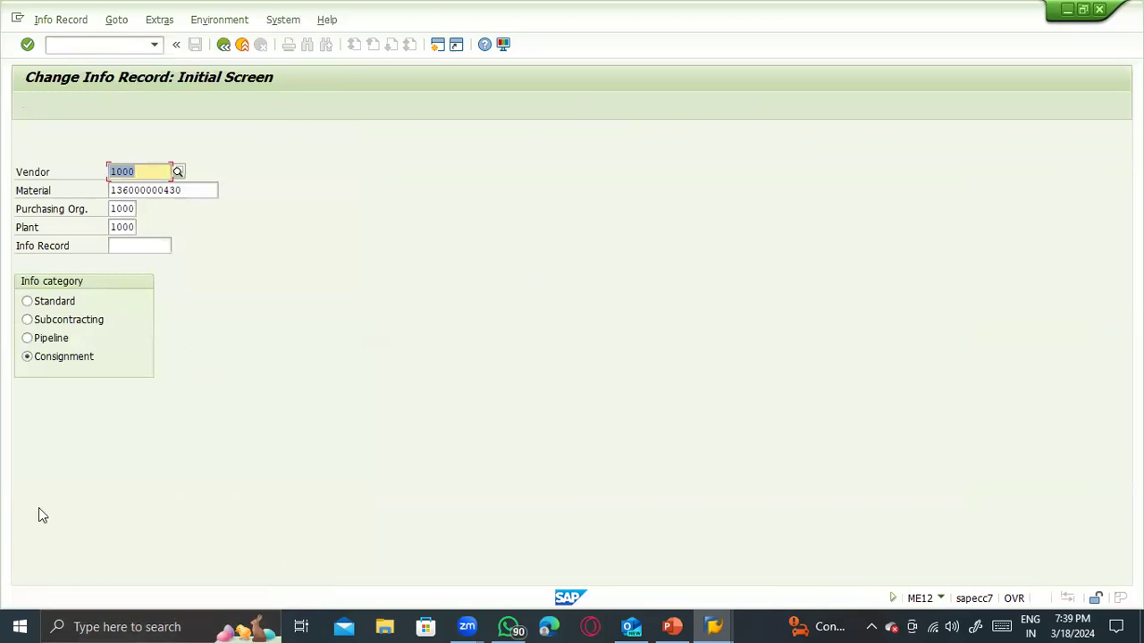
left_click(49, 359)
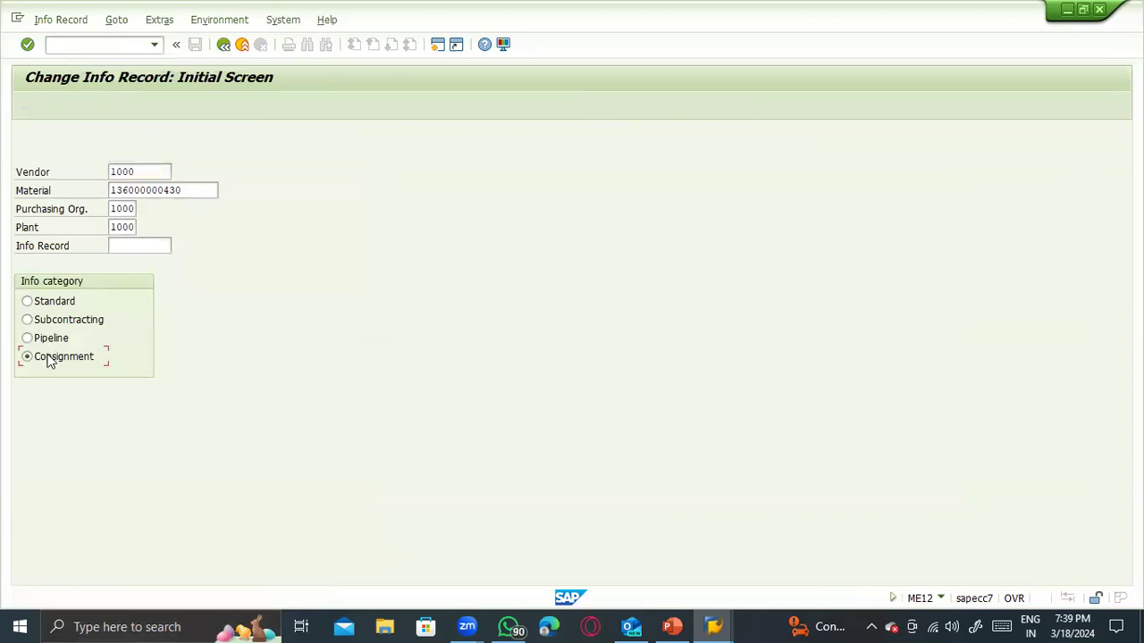
key("Return")
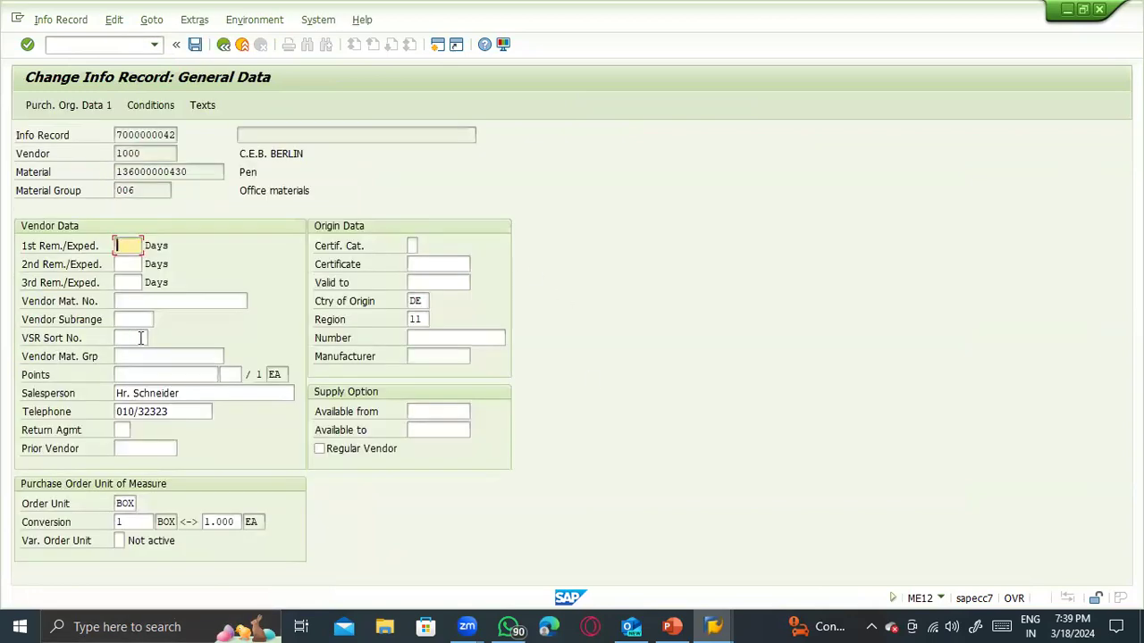
key("Return")
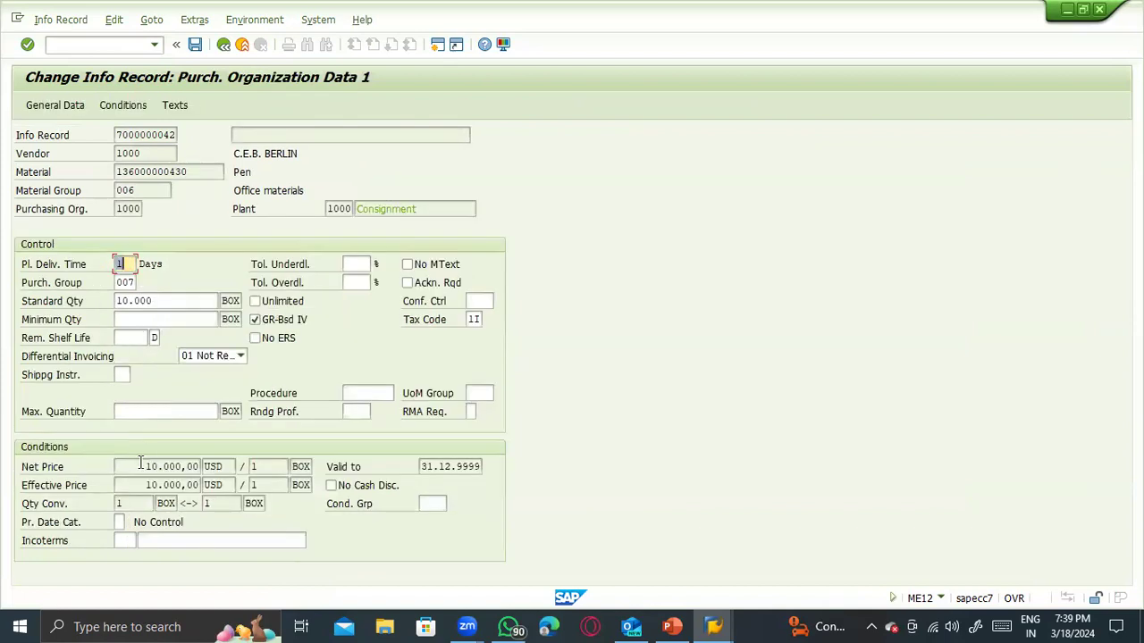
left_click(476, 320)
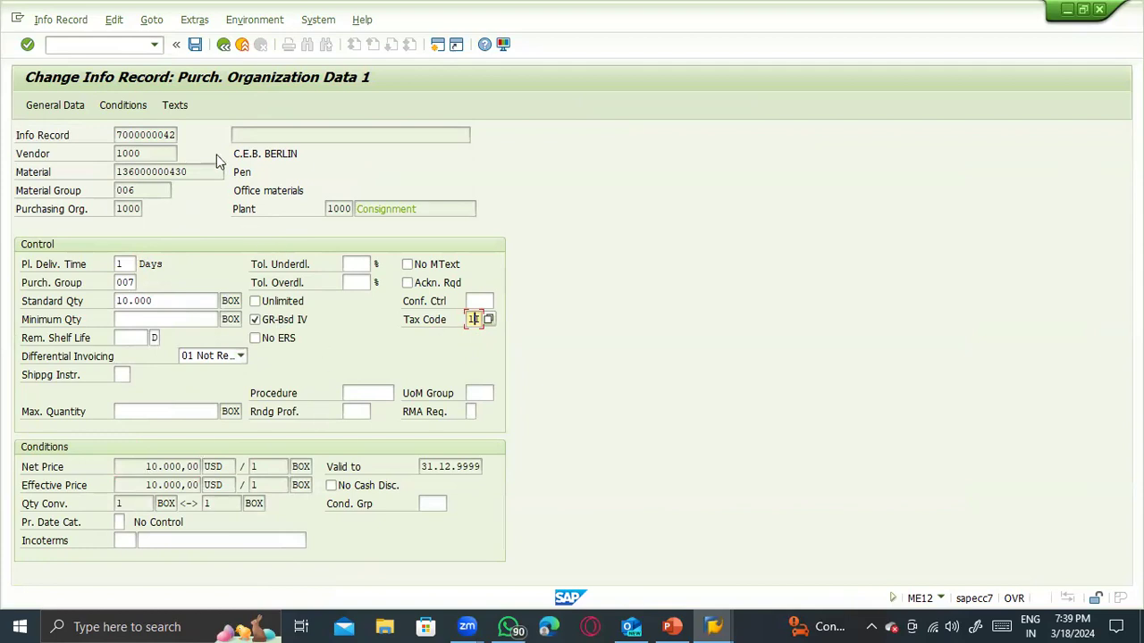
left_click(223, 43)
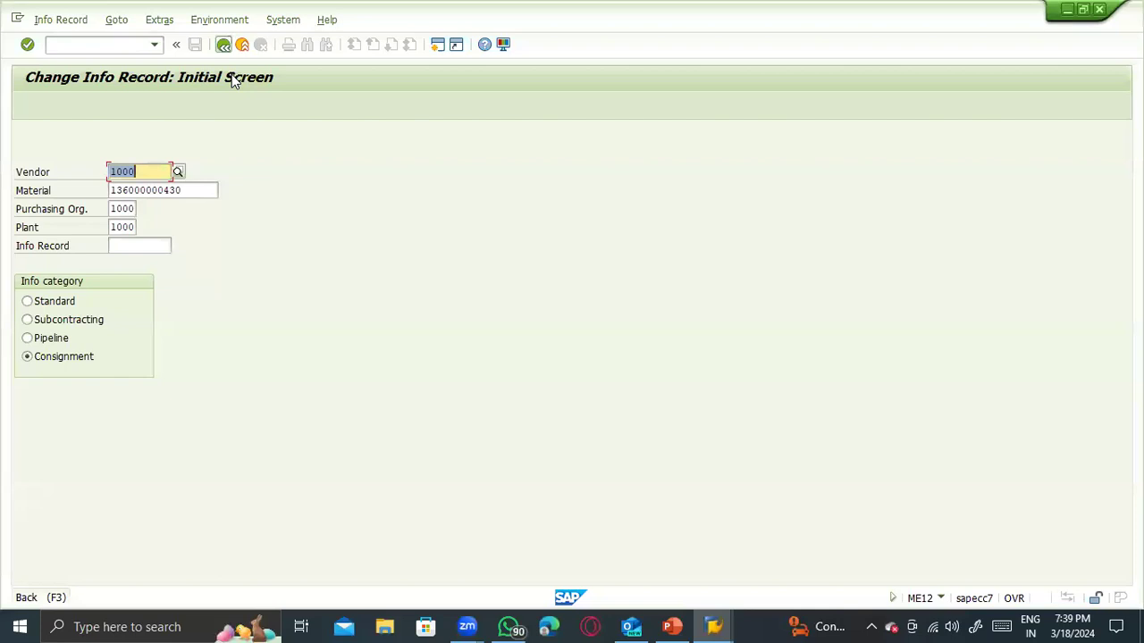
key("F3")
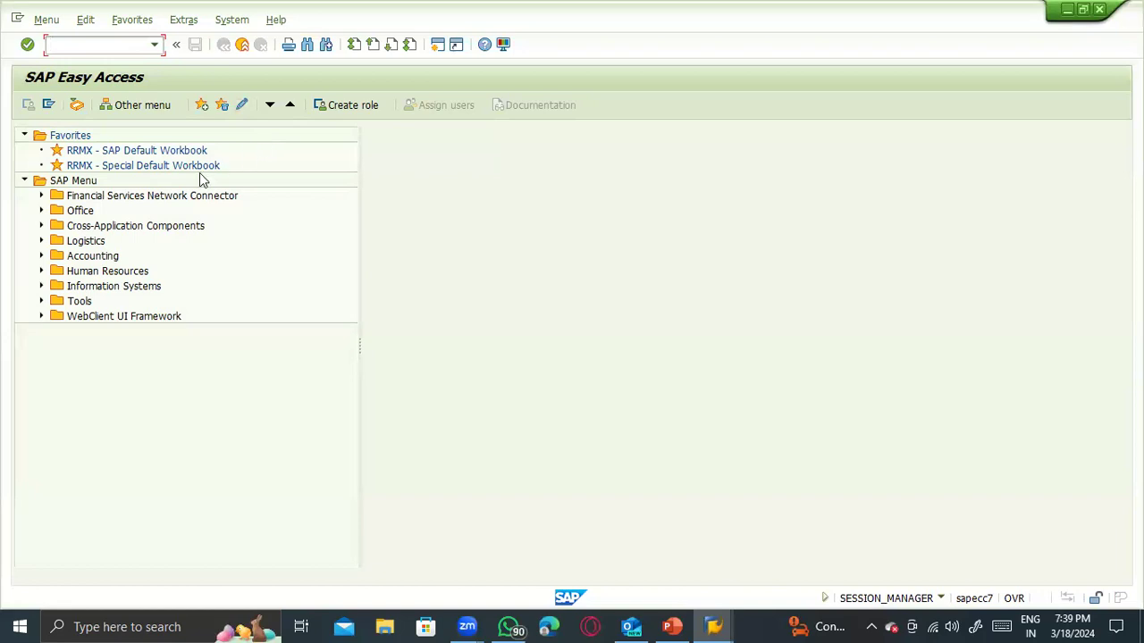
- Start a standard purchase order in transaction ME21N for vendor 1000
type("me21n")
key("Return")
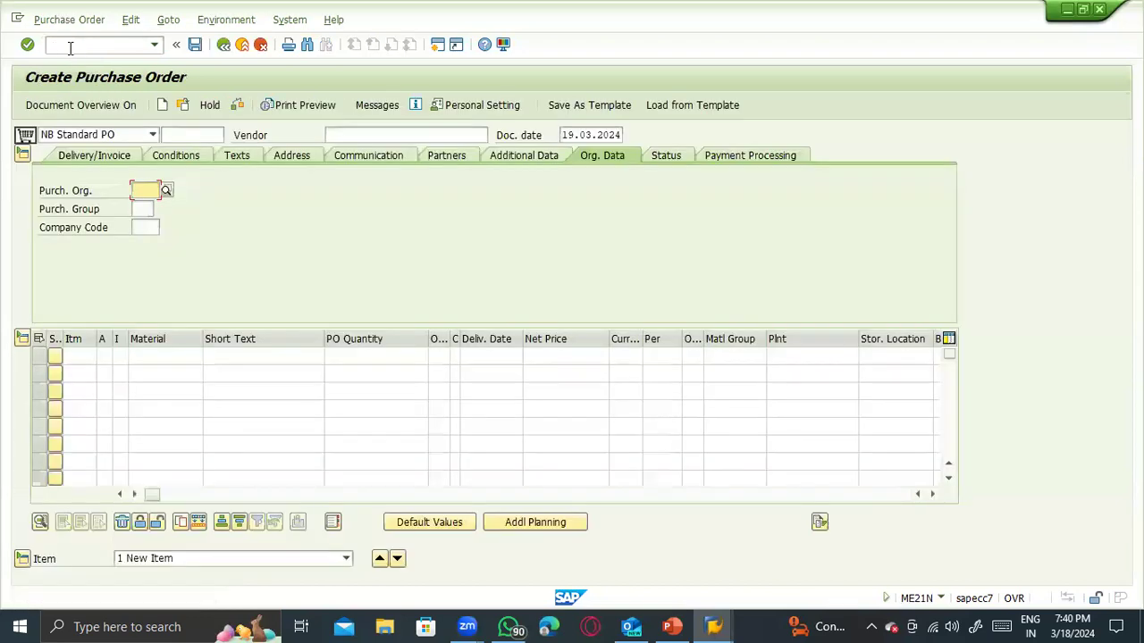
left_click(363, 134)
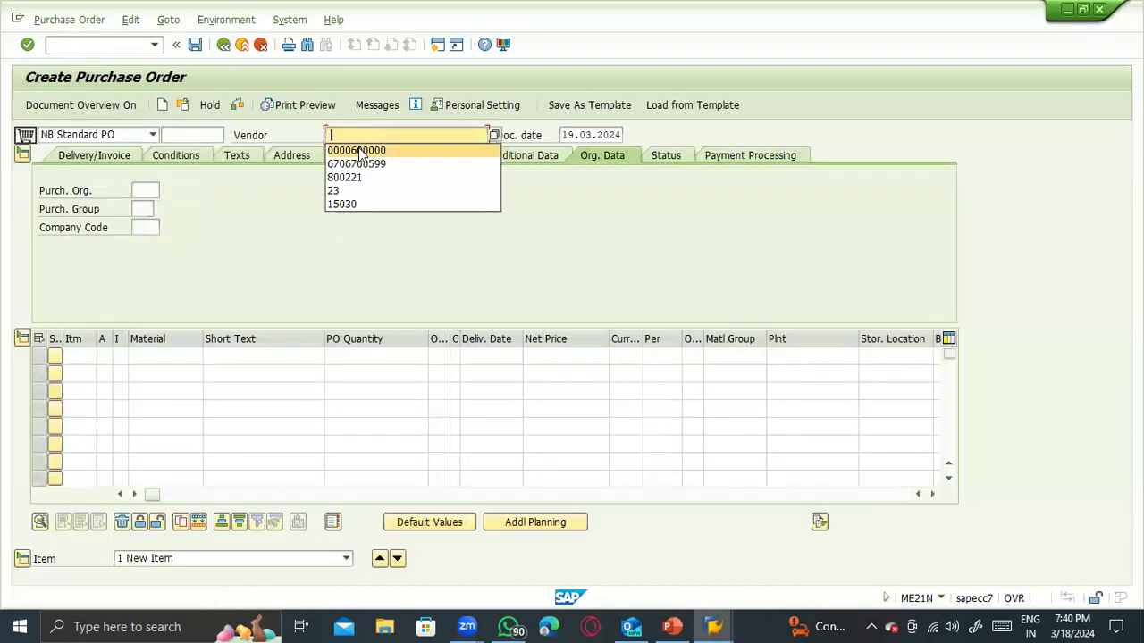
type("100")
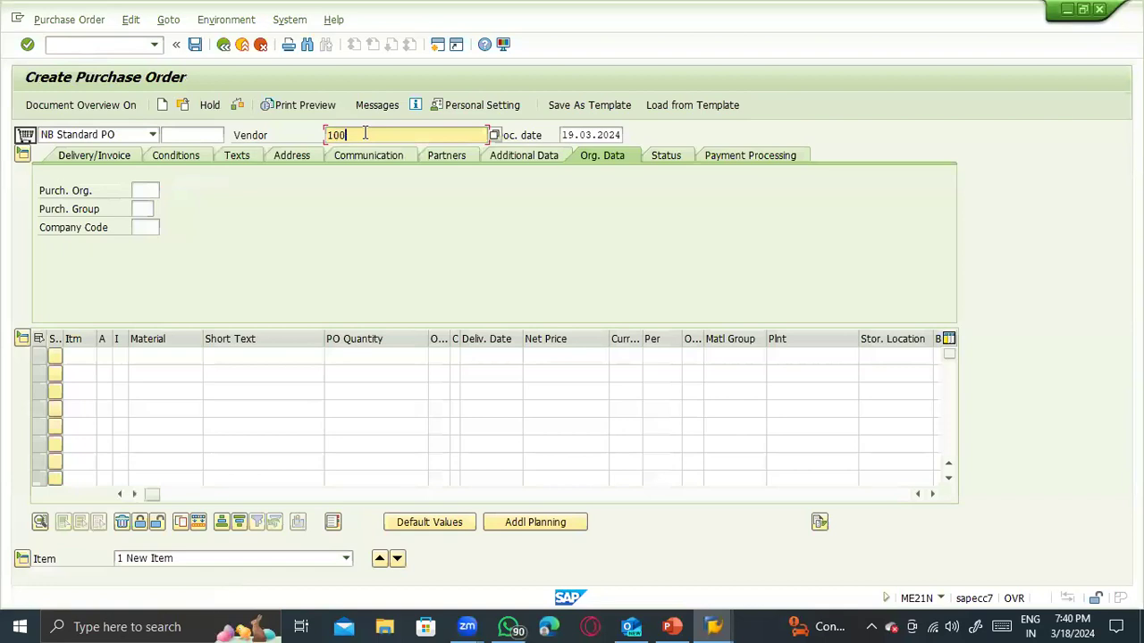
type("00")
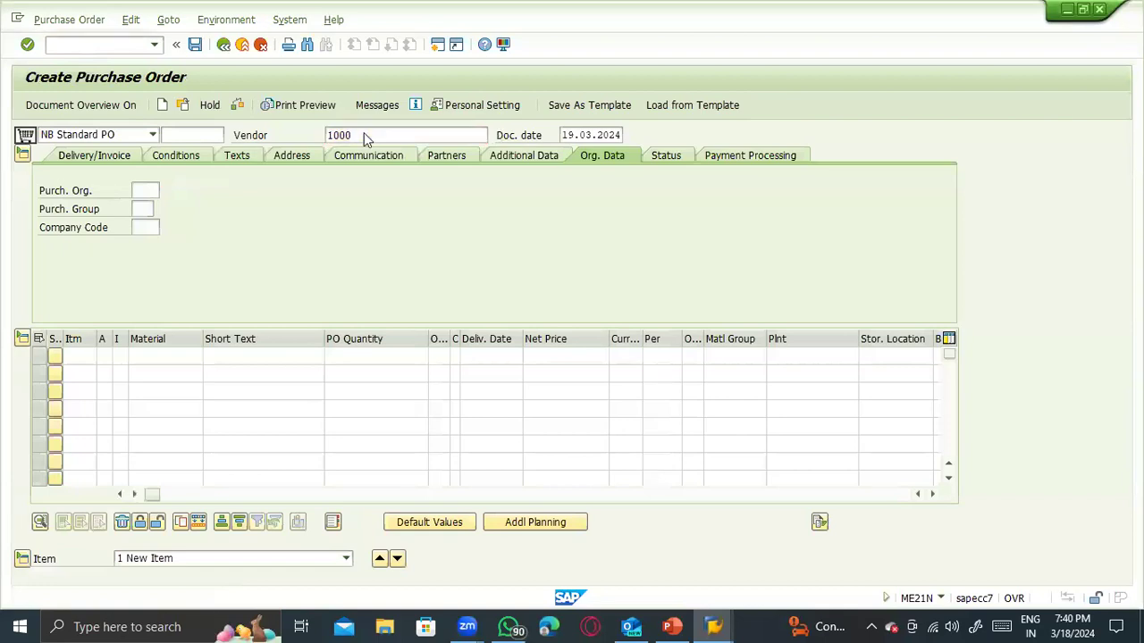
key("Return")
- Set the purchase order's purchasing organization to 1000, purchasing group to 000 and company code to 1000
left_click(144, 190)
left_click(141, 205)
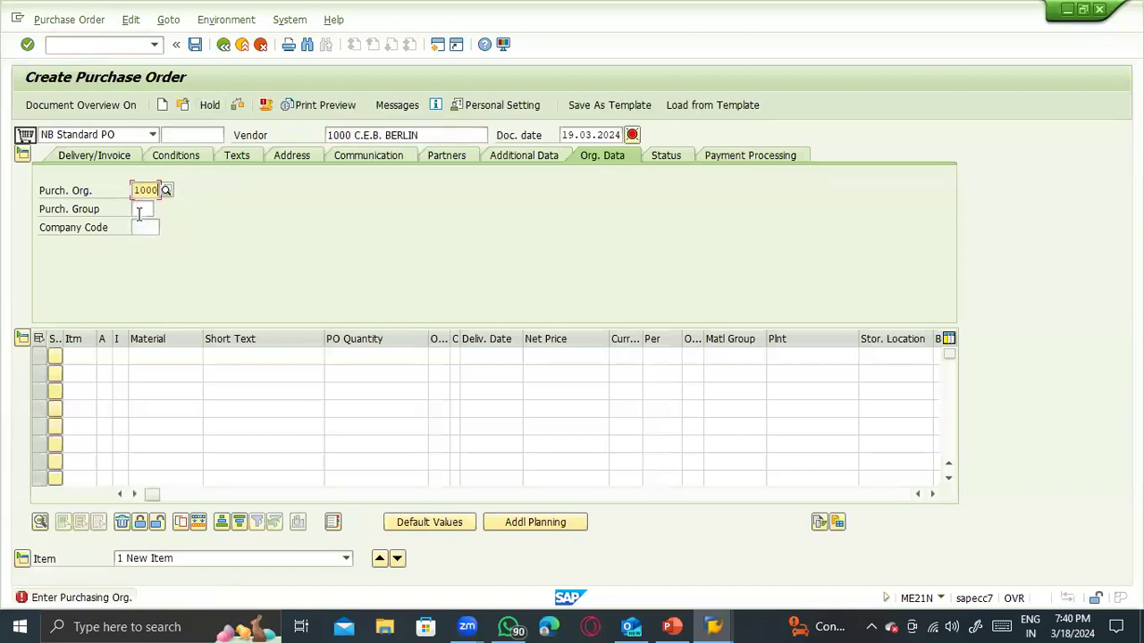
left_click(140, 209)
left_click(143, 225)
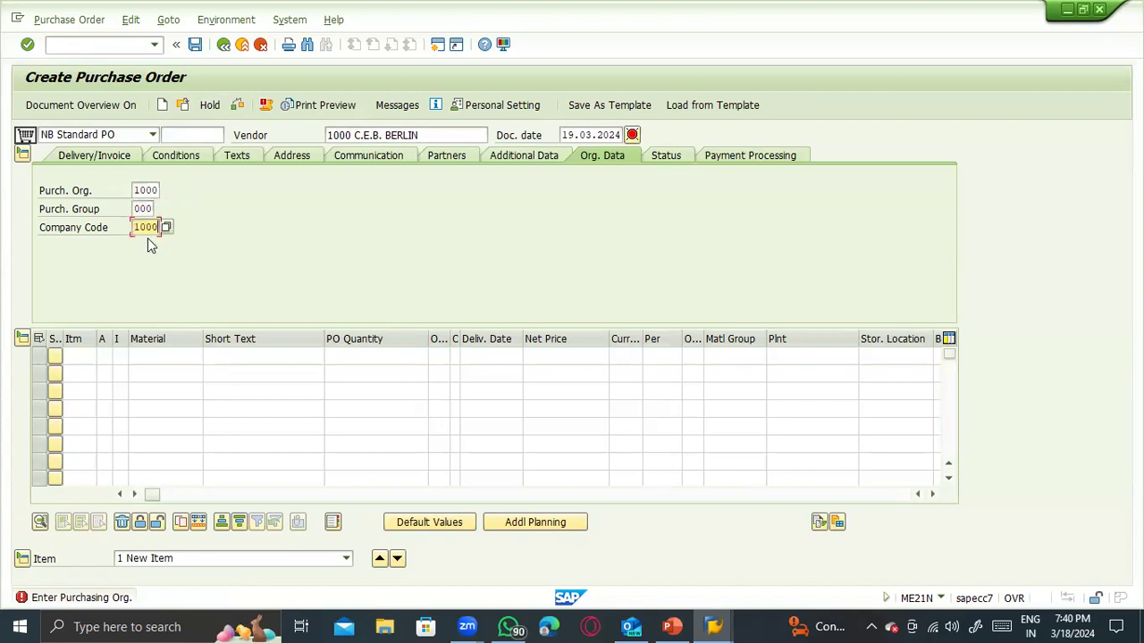
key("Return")
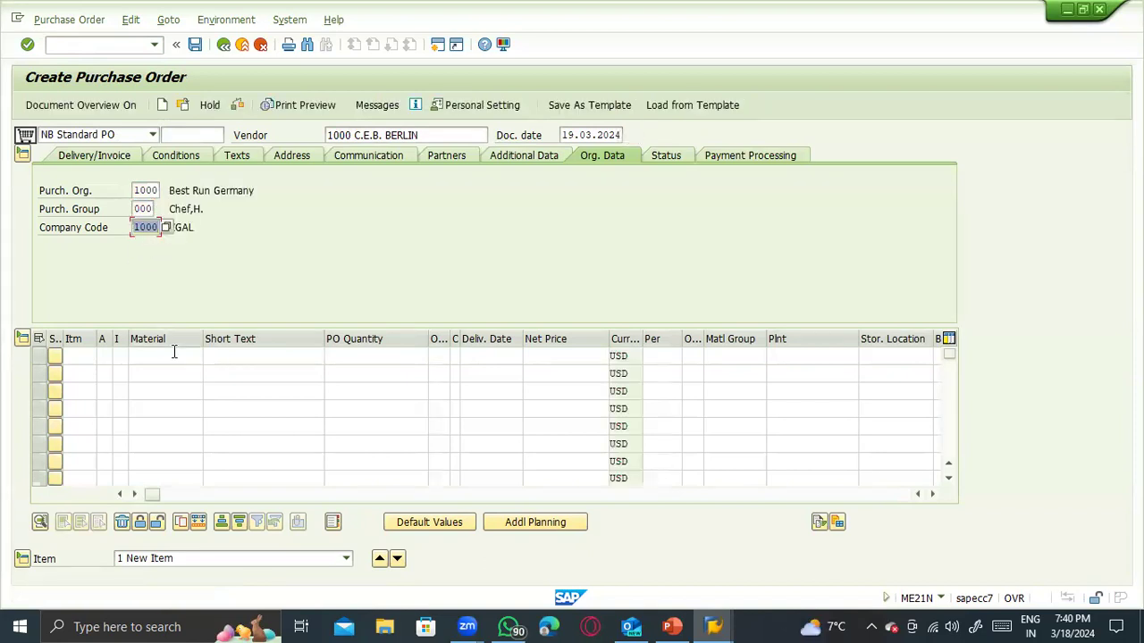
left_click(174, 355)
left_click(186, 372)
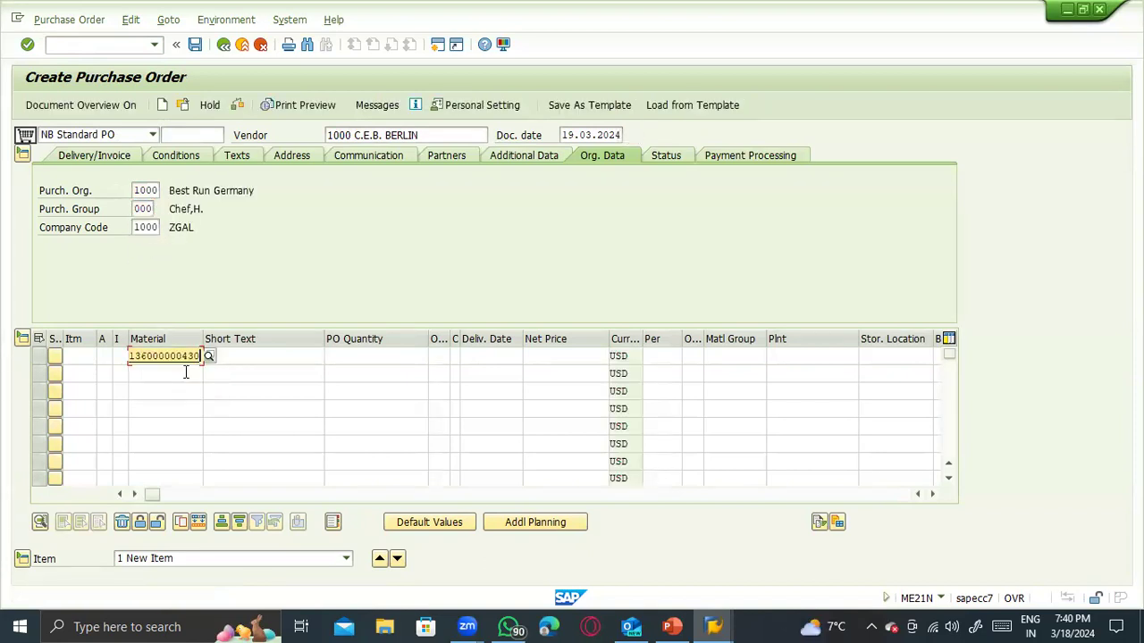
key("Return")
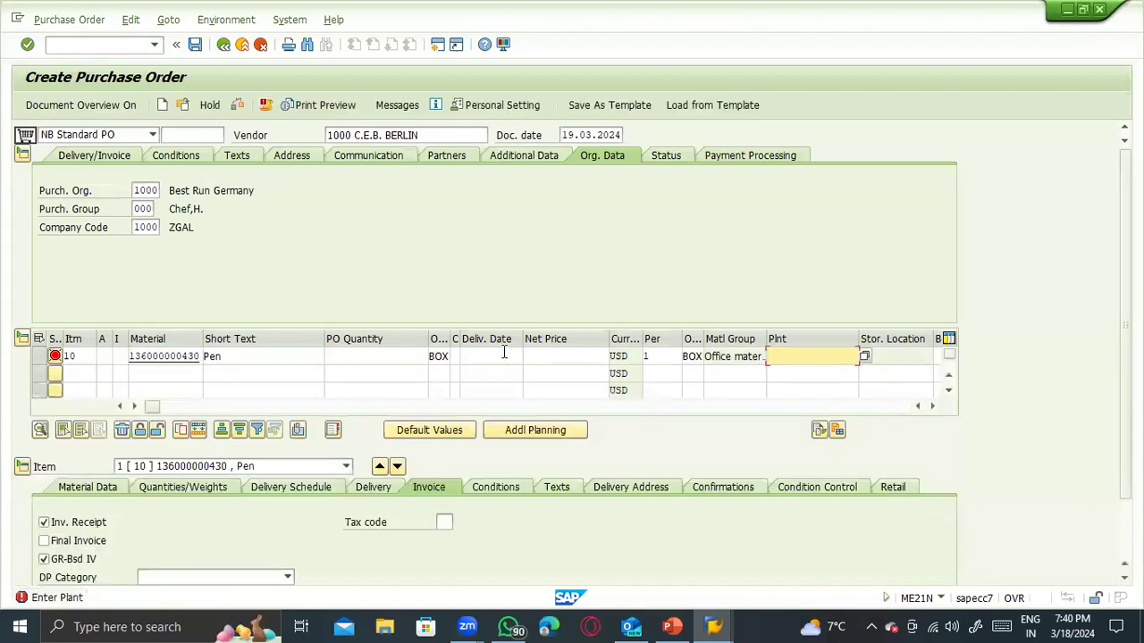
left_click(809, 361)
left_click(799, 374)
key("Return")
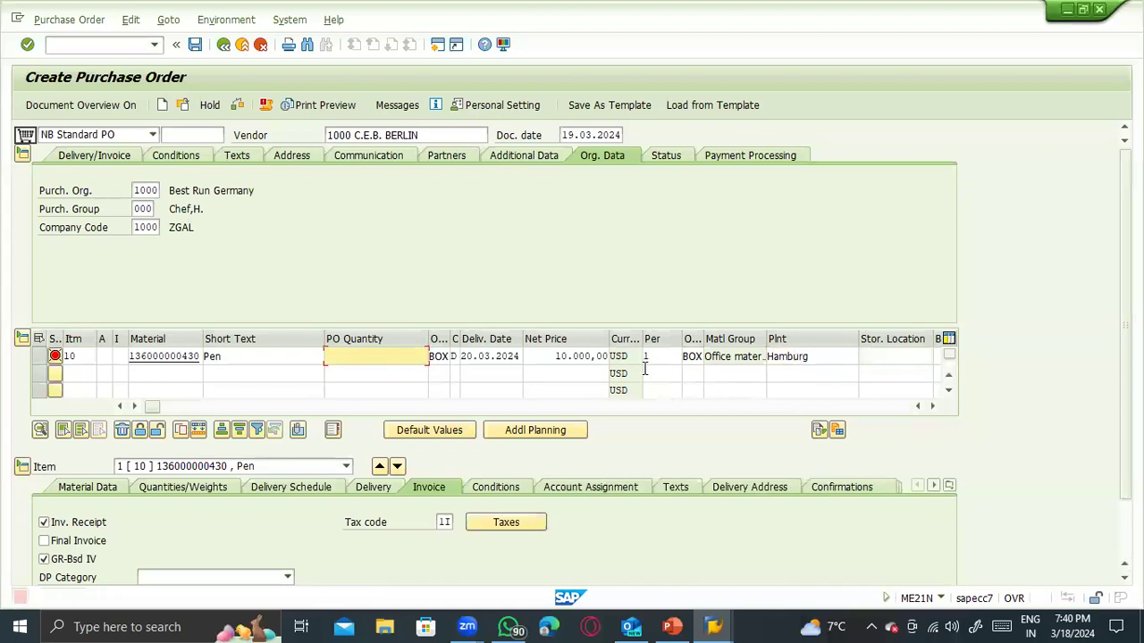
type("1000")
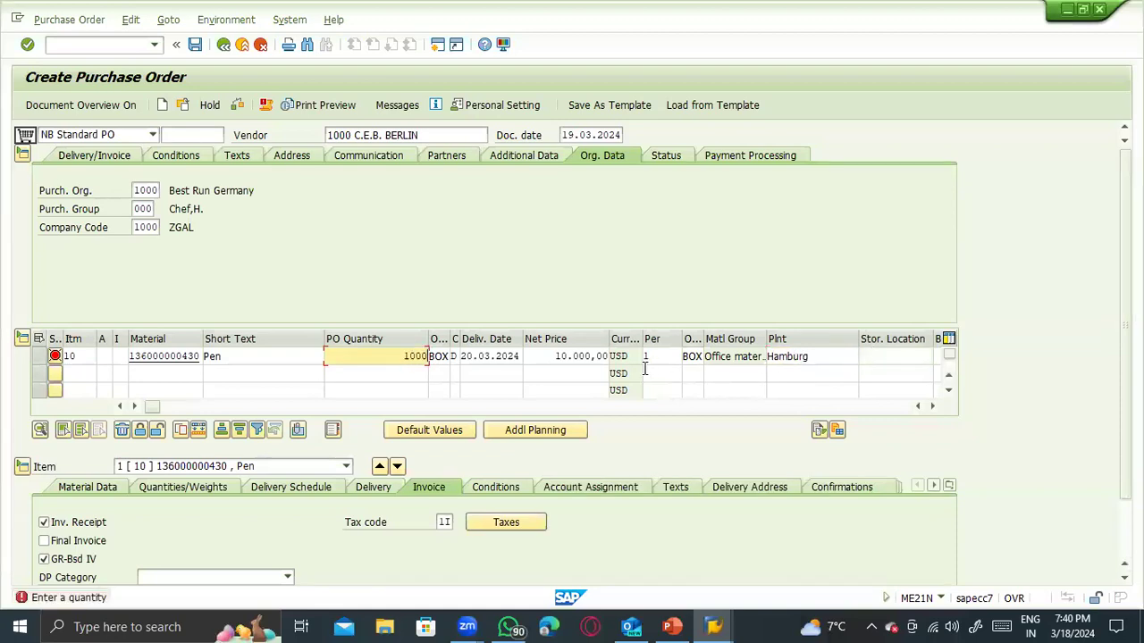
key("Return")
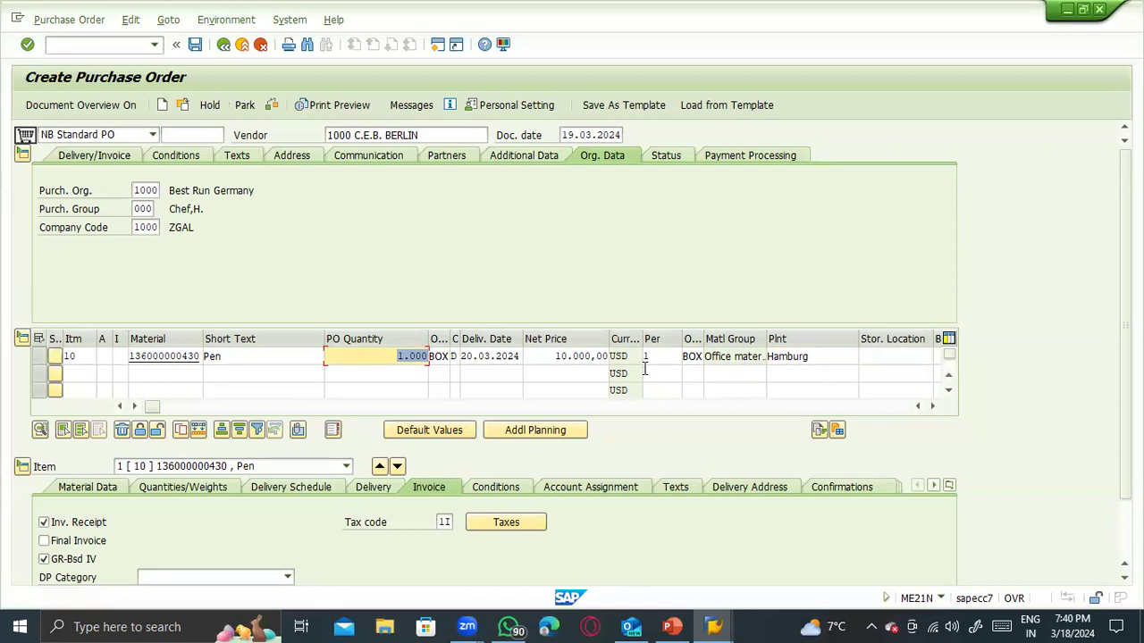
- Set the pen item's category to K, choosing Consignment from the list of possible item categories
key("shift+Tab")
key("shift+Tab")
key("shift+Tab")
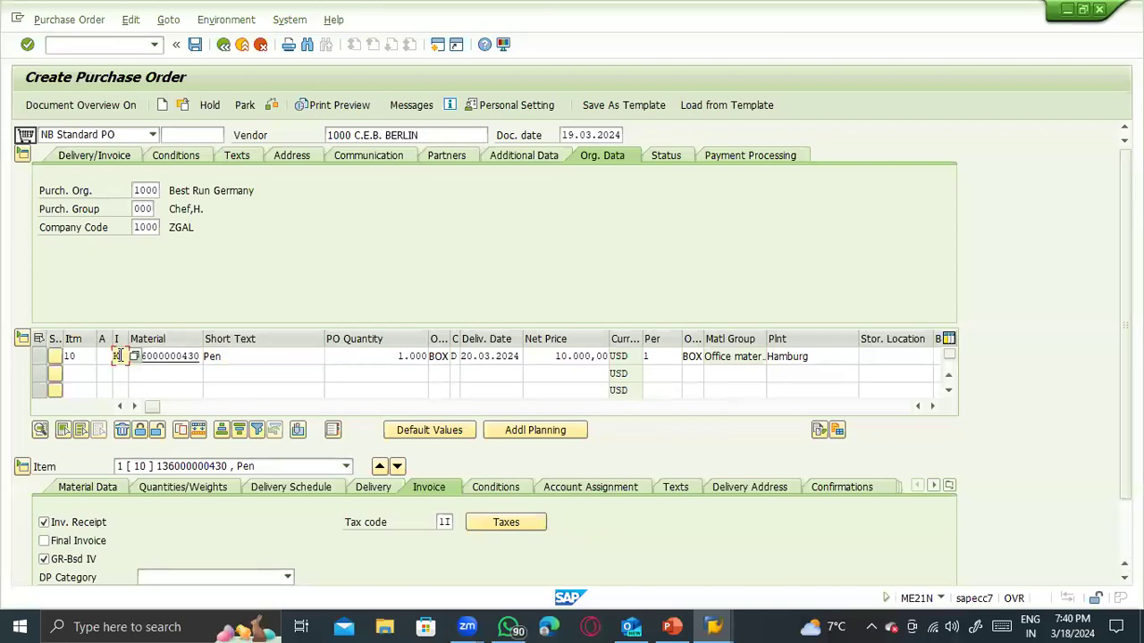
left_click(134, 357)
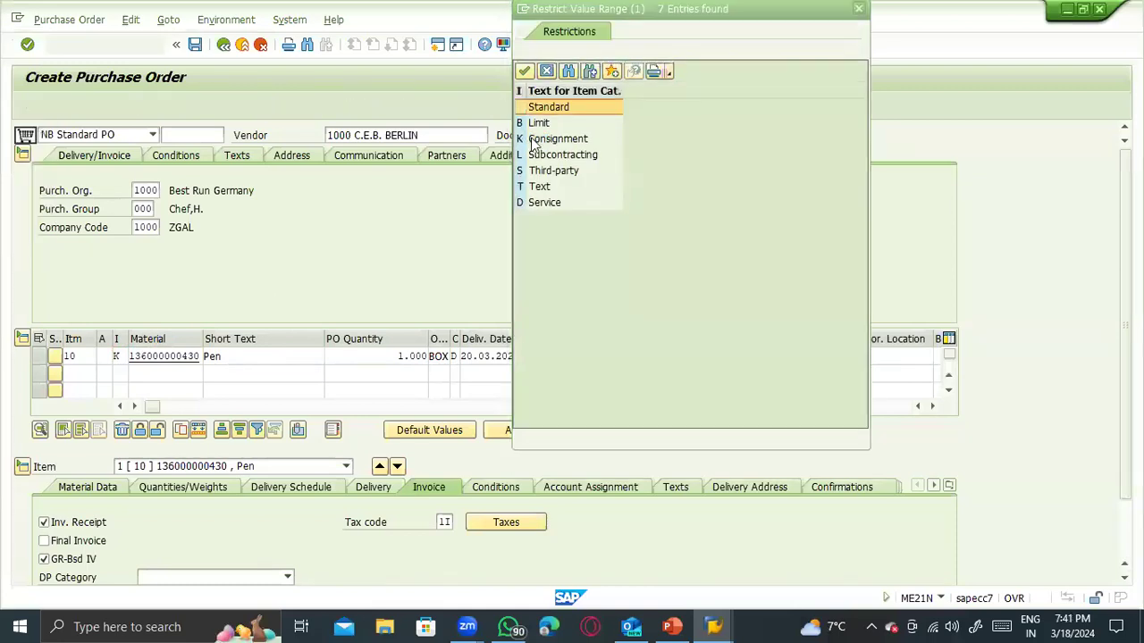
double_click(536, 139)
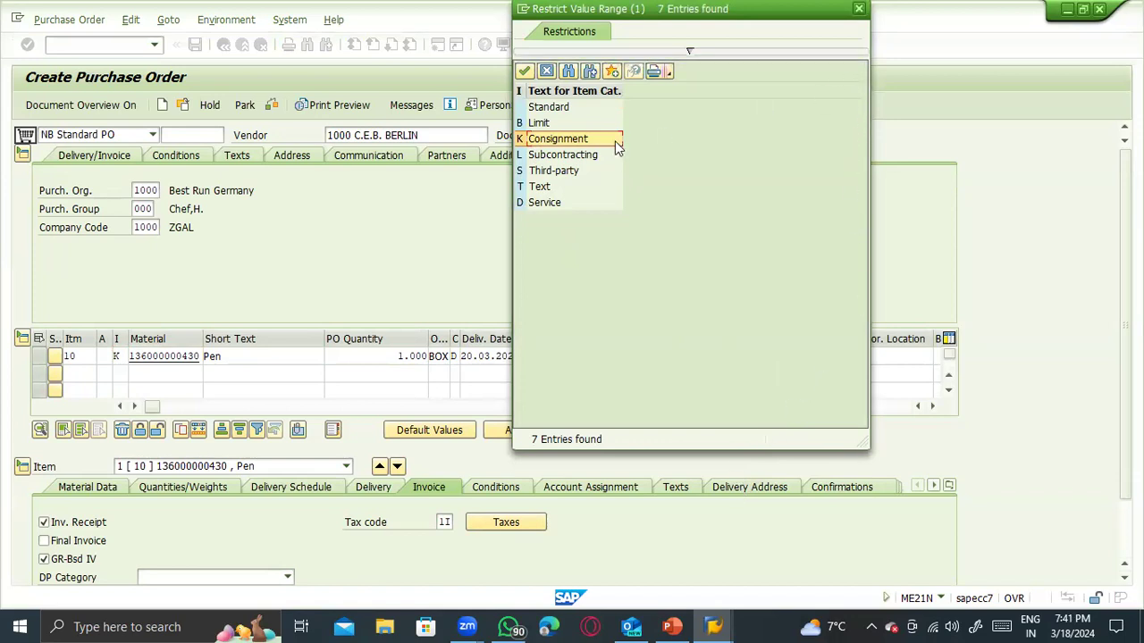
left_click(561, 111)
left_click(554, 125)
left_click(556, 137)
double_click(544, 143)
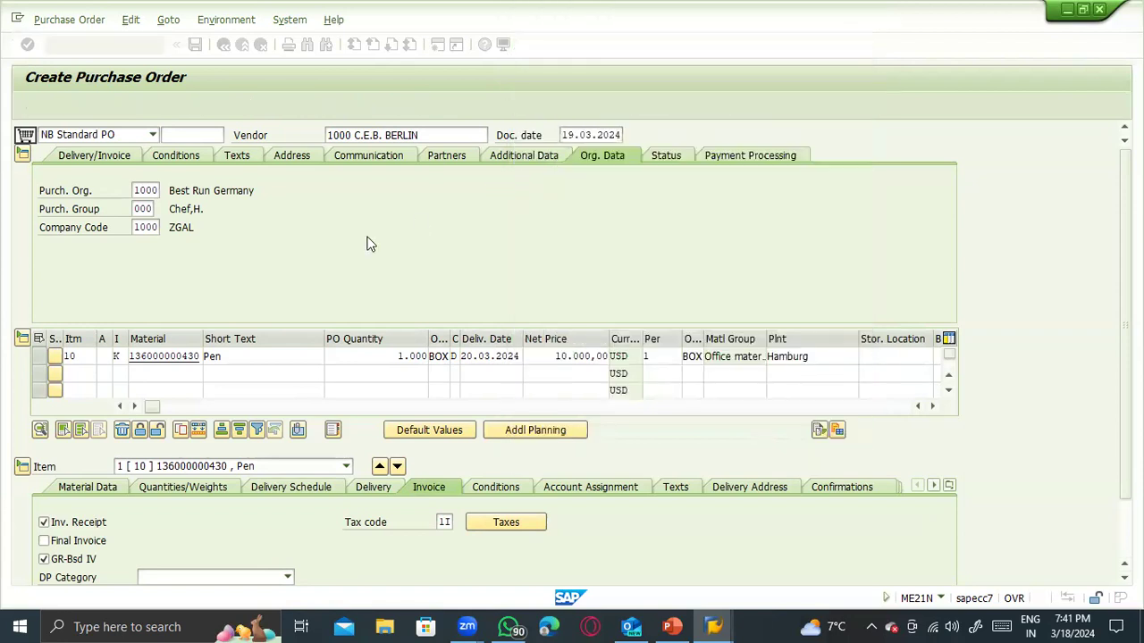
- Confirm the pen item's consignment category, check the purchase order for errors and review the item's tax details
key("Return")
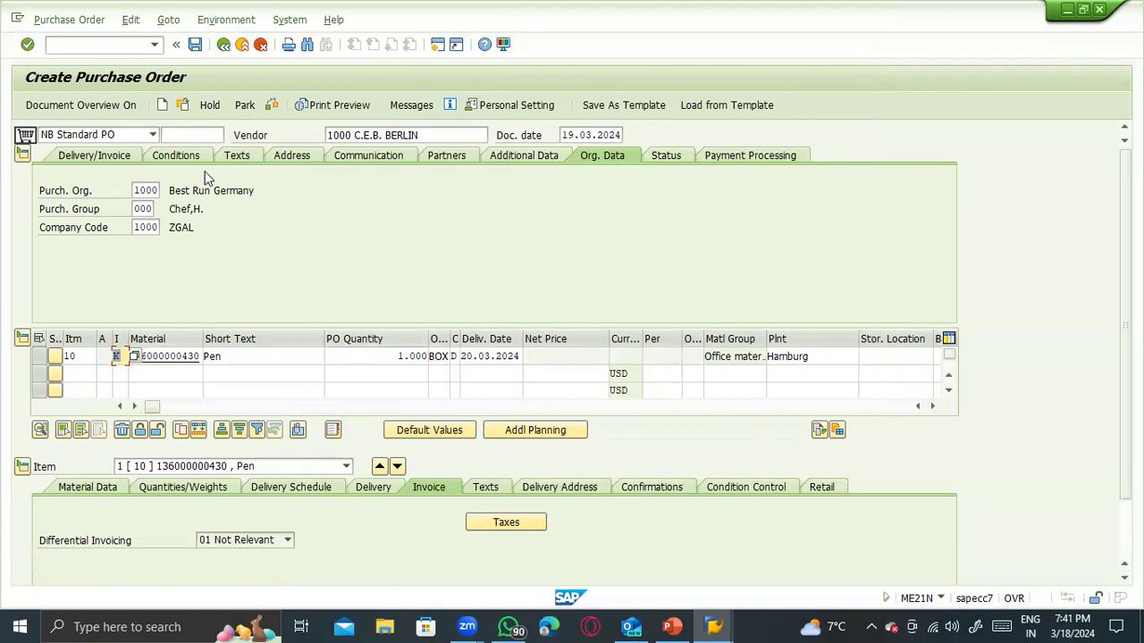
left_click(272, 105)
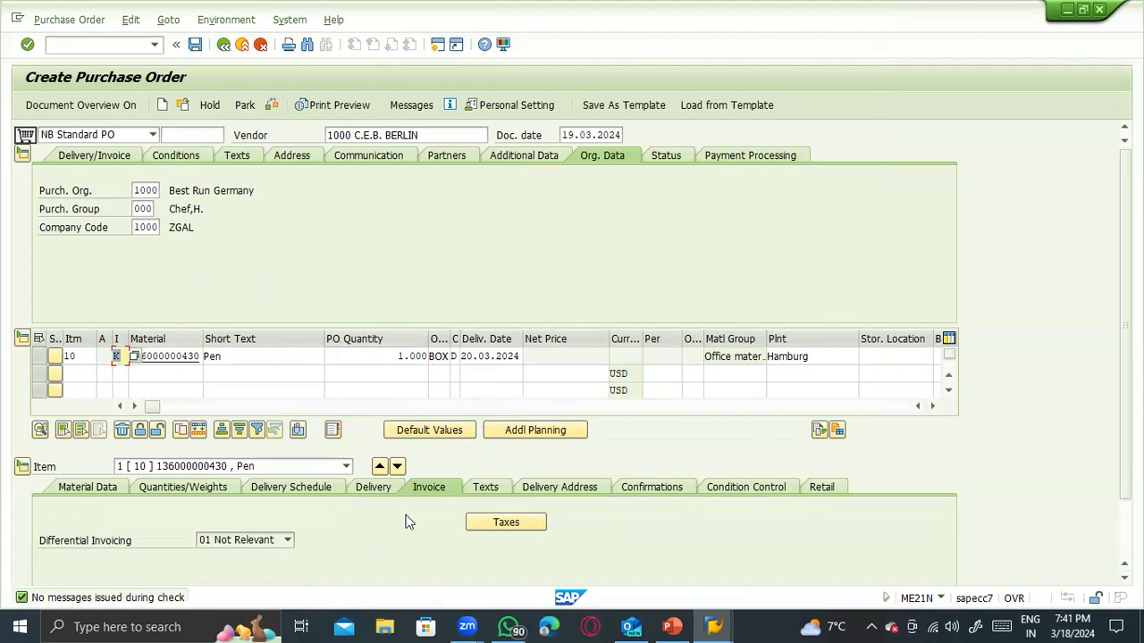
left_click(480, 525)
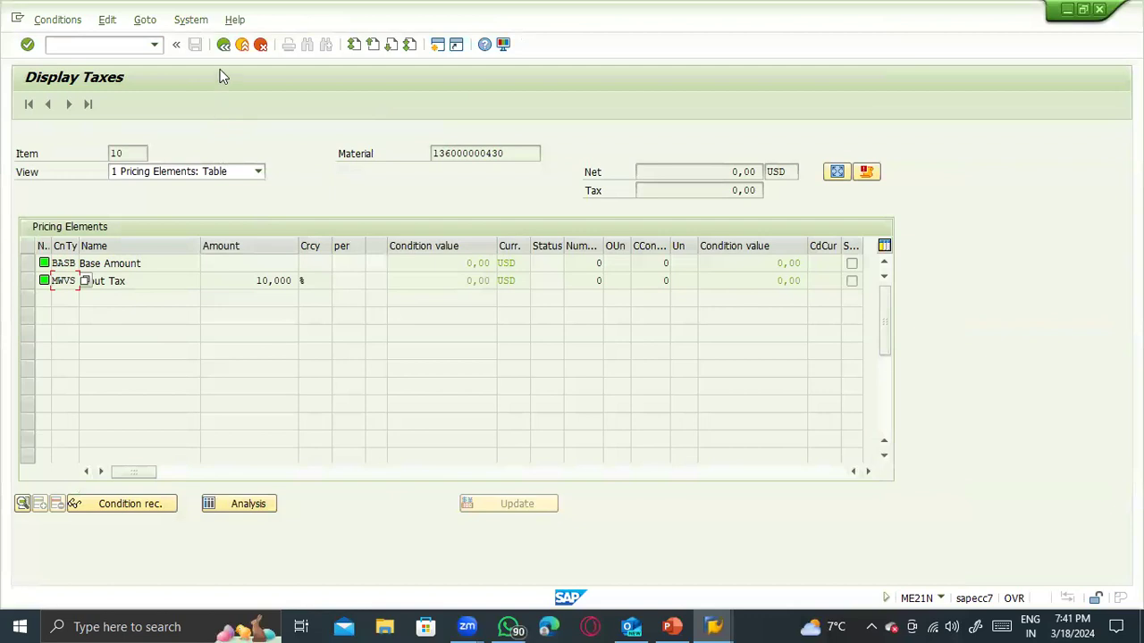
left_click(223, 44)
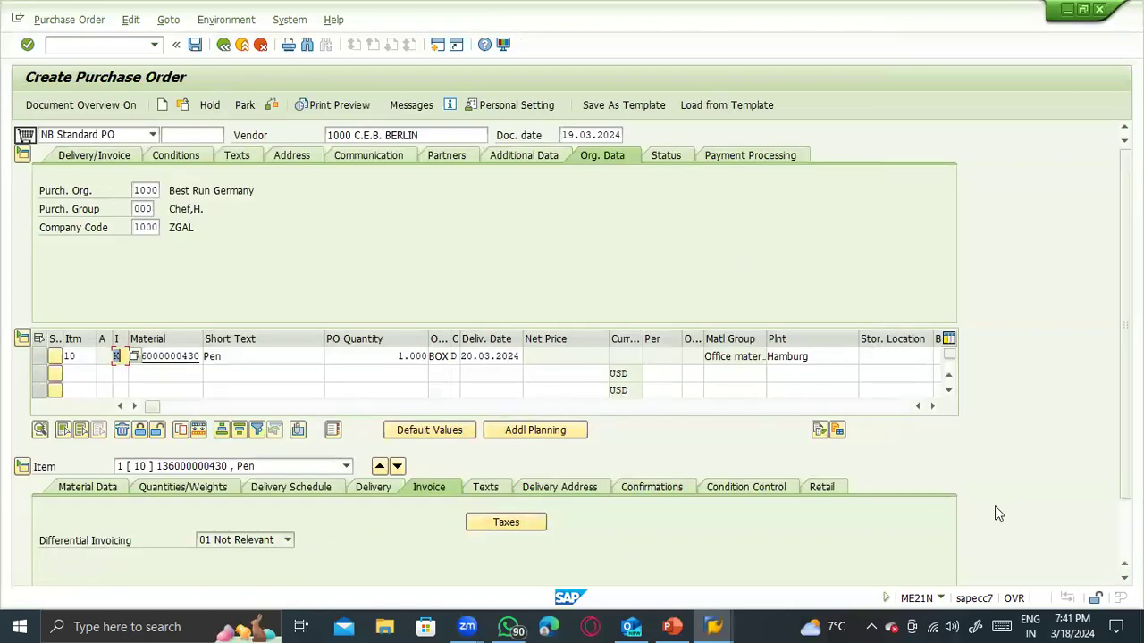
scroll(1111, 533, "down", 1)
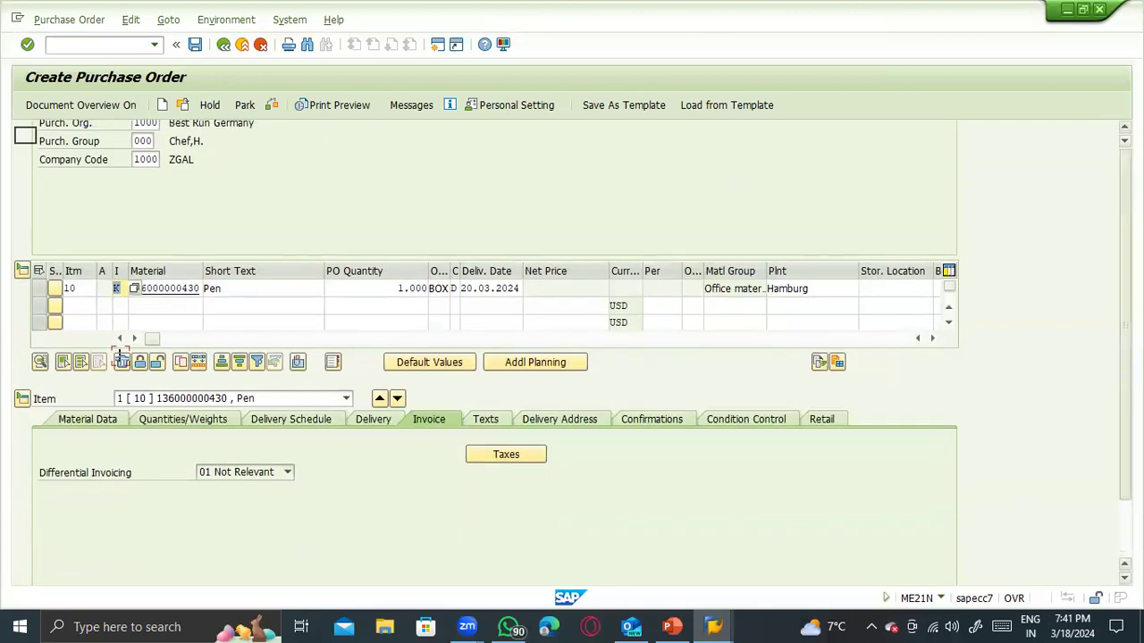
scroll(881, 434, "up", 1)
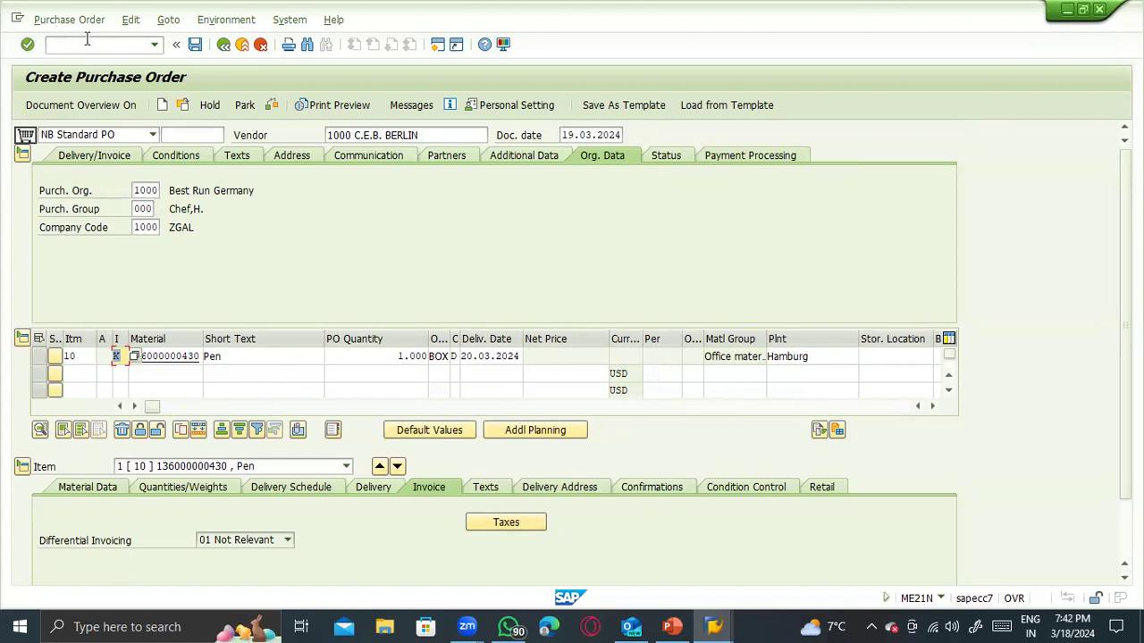
- Save the consignment purchase order and reopen it to review its delivery details and copy its number
left_click(182, 105)
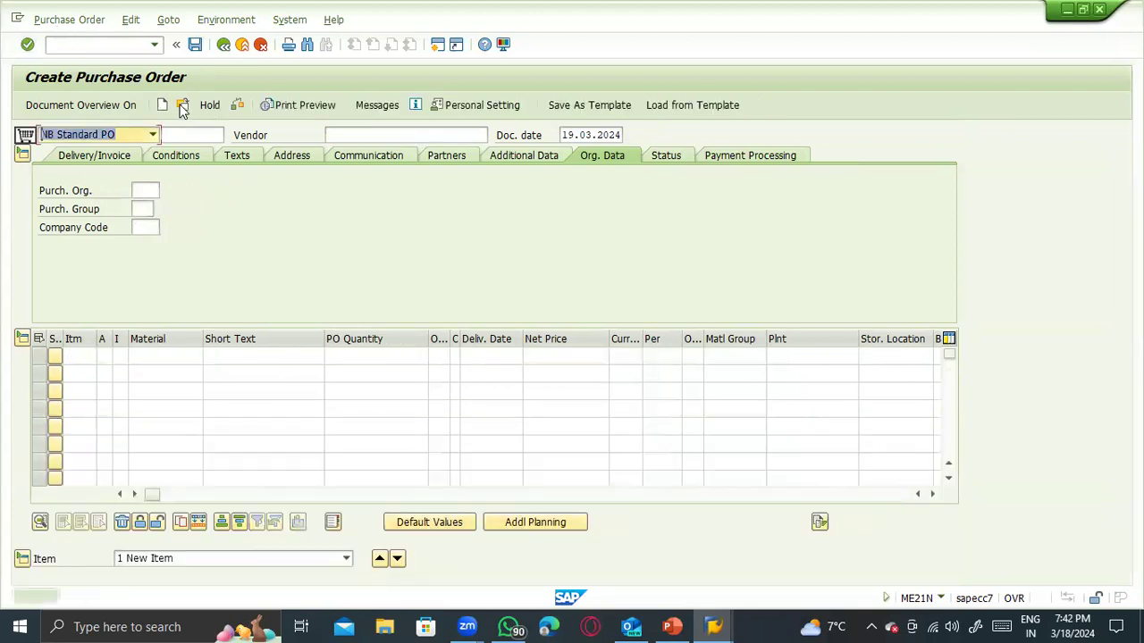
key("Return")
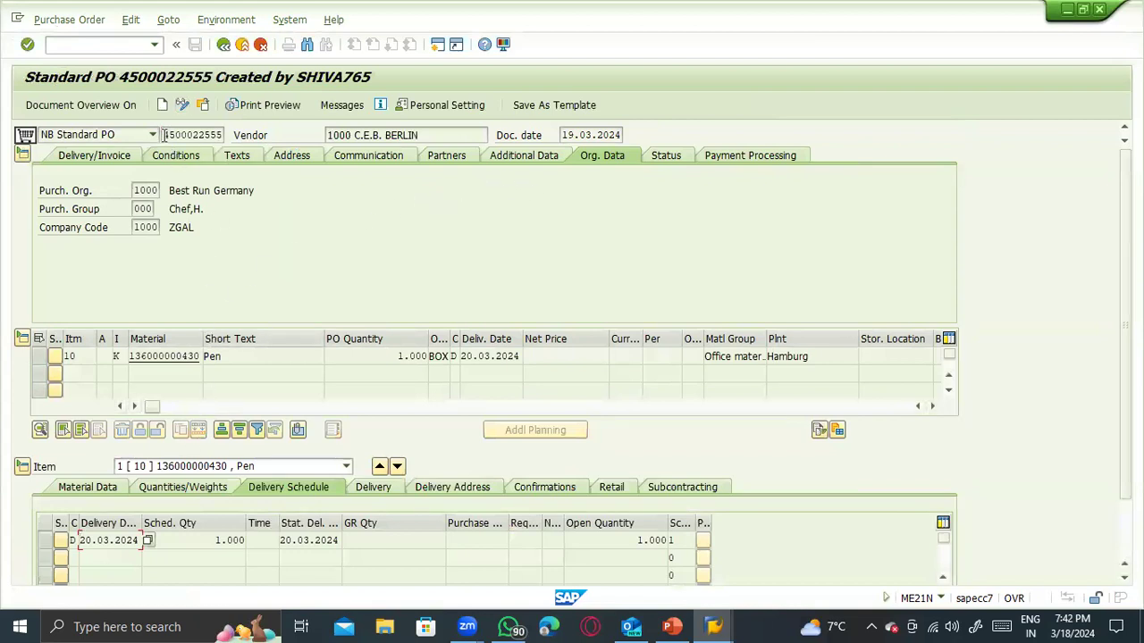
left_click_drag(163, 135, 237, 136)
key("ctrl+c")
left_click(374, 491)
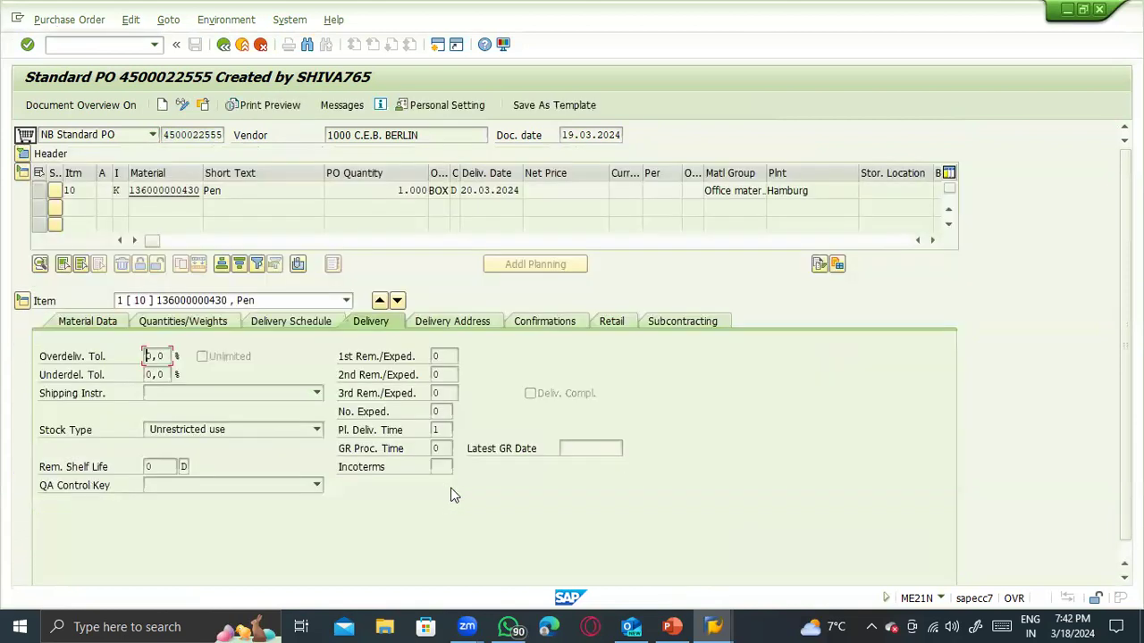
left_click(305, 315)
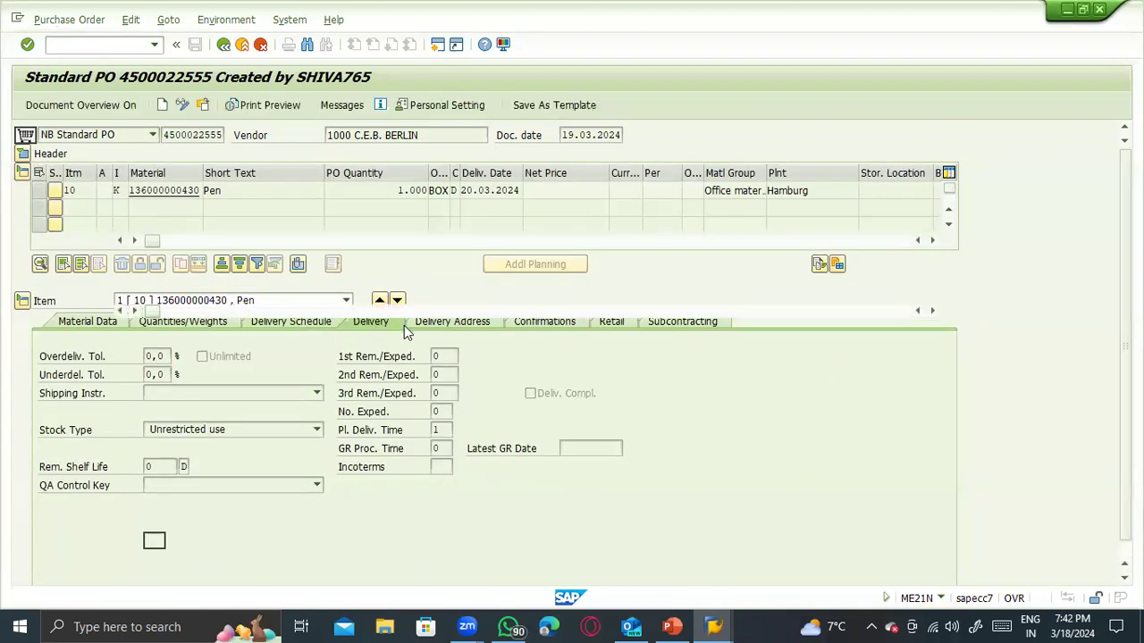
double_click(163, 134)
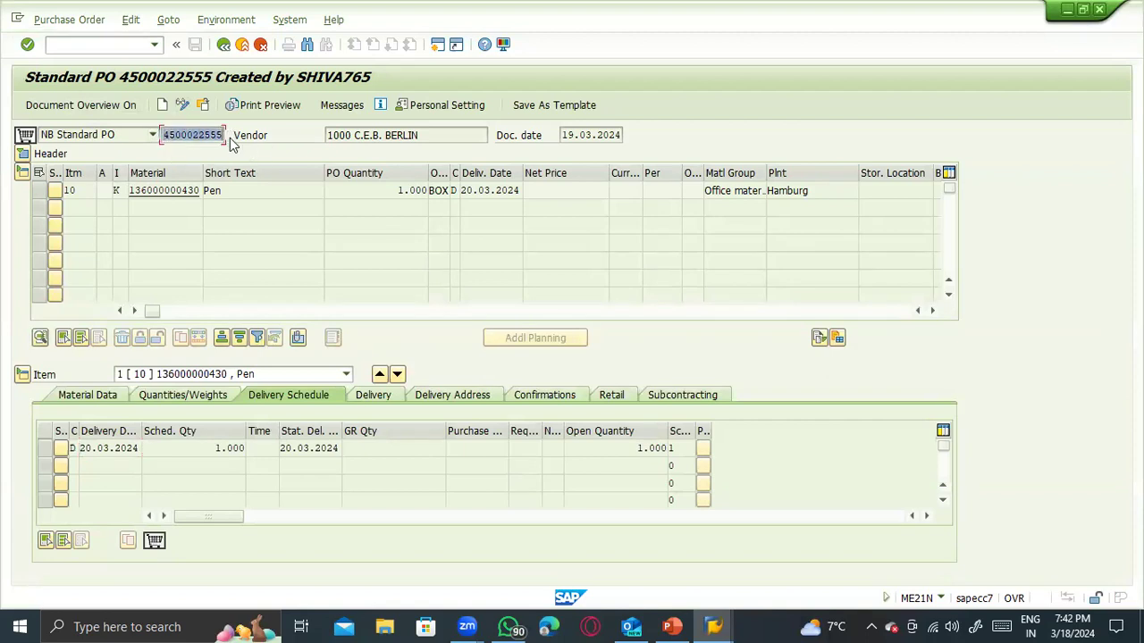
- Start a goods receipt in transaction MIGO for the copied purchase order number
left_click(75, 43)
type("/nmigo")
key("Return")
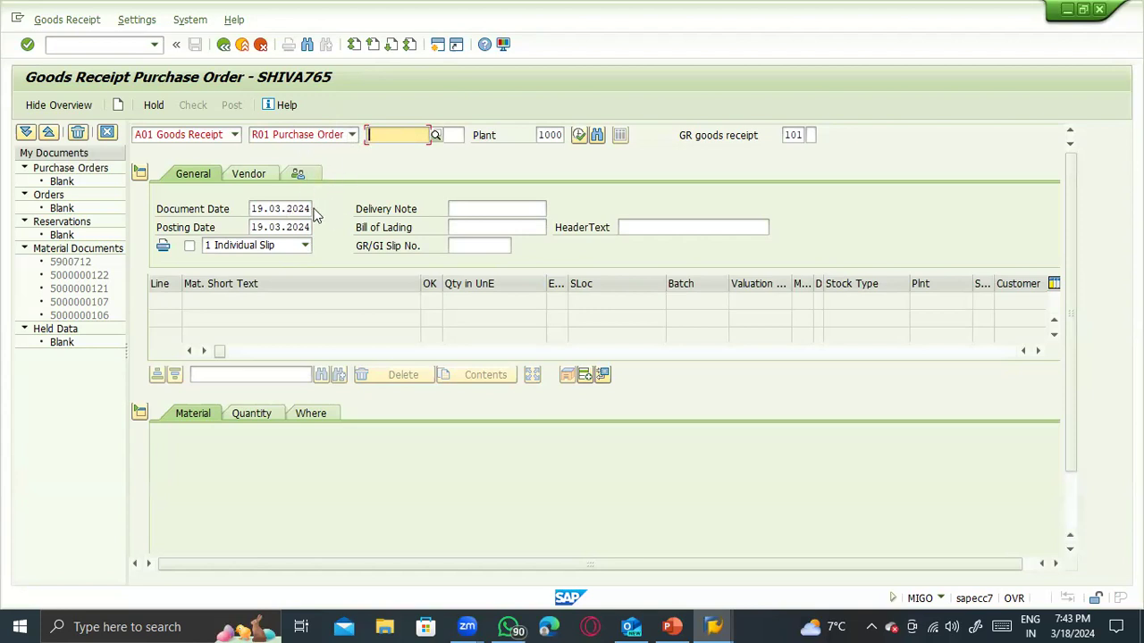
key("ctrl+v")
key("Return")
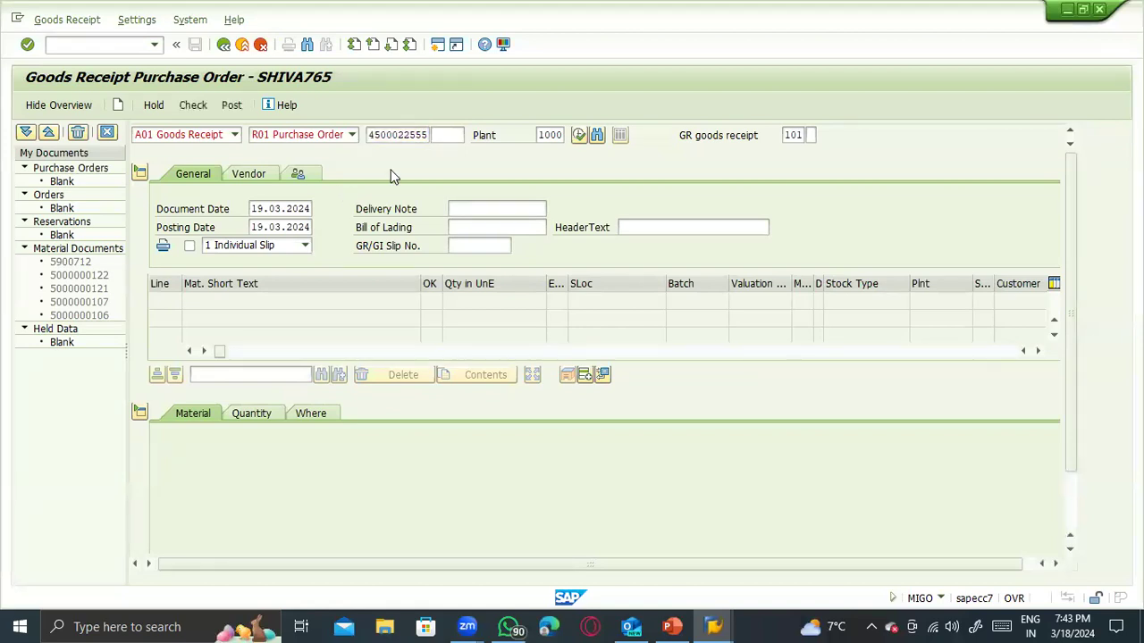
- Examine the special stock indicator and the movement type assigned to the pen item in the goods receipt
left_click(809, 134)
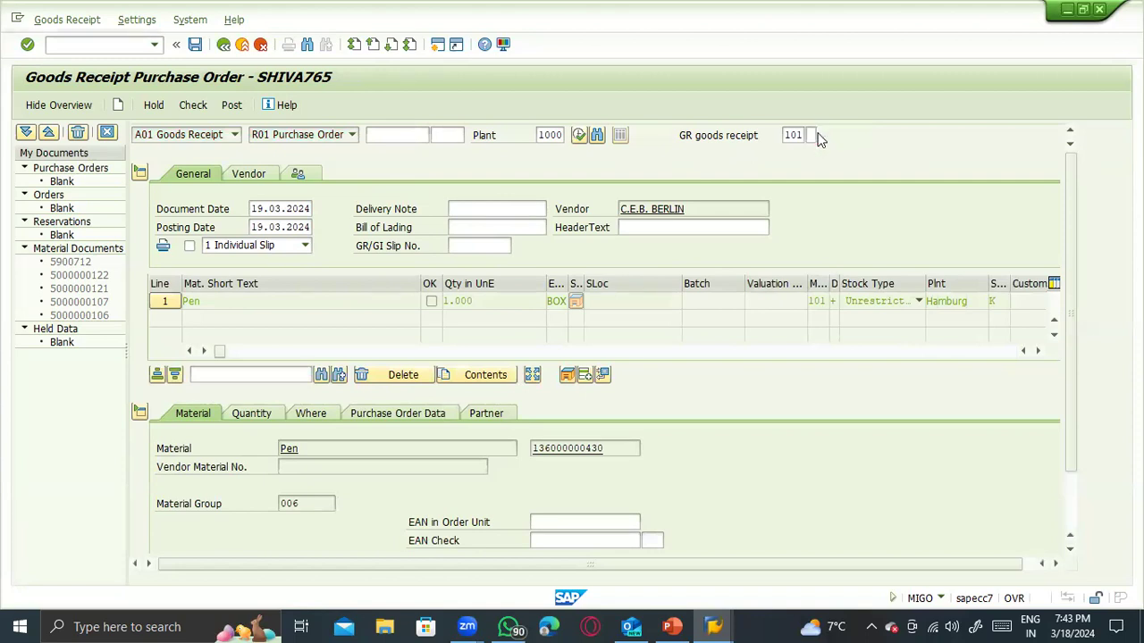
key("F4")
left_click(848, 315)
double_click(853, 320)
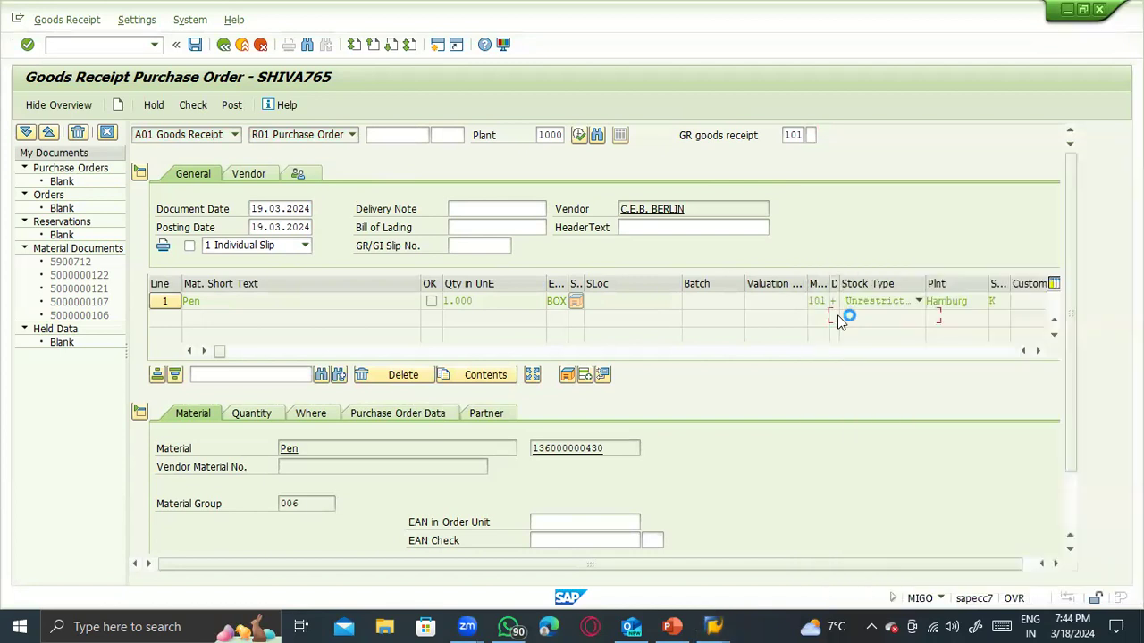
left_click(311, 411)
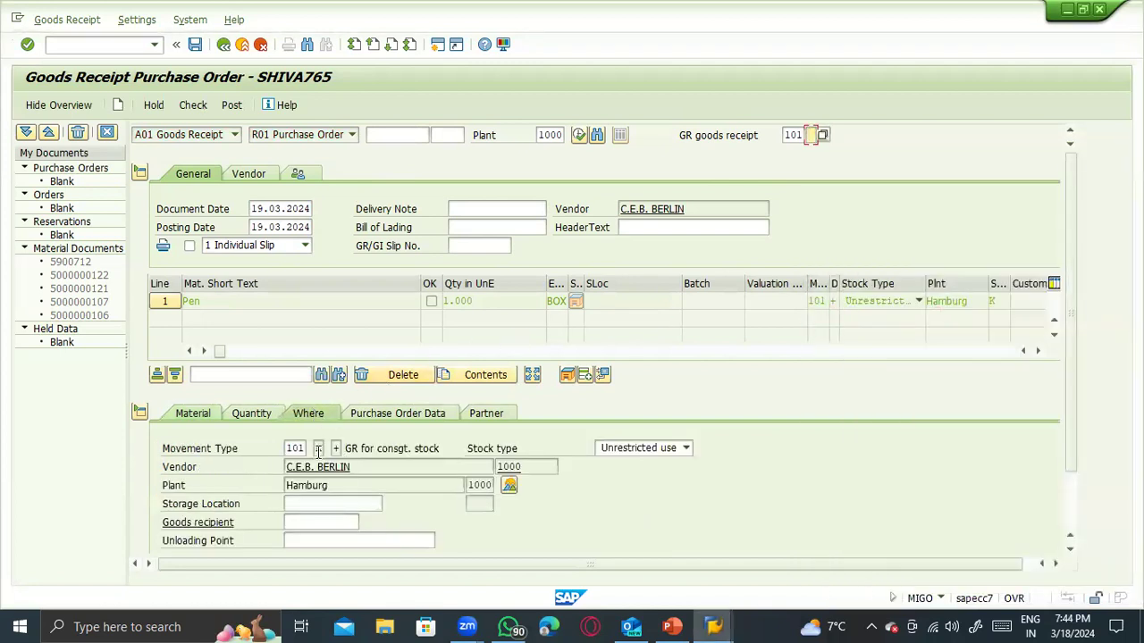
left_click(318, 449)
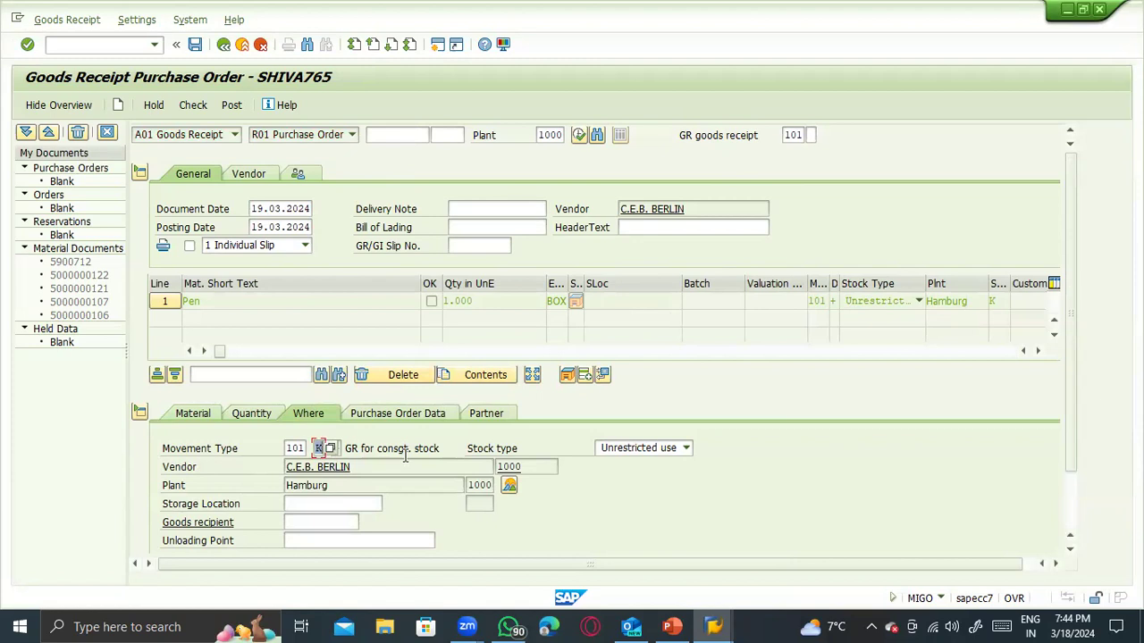
left_click(362, 445)
left_click(320, 448)
left_click(374, 446)
left_click(287, 449)
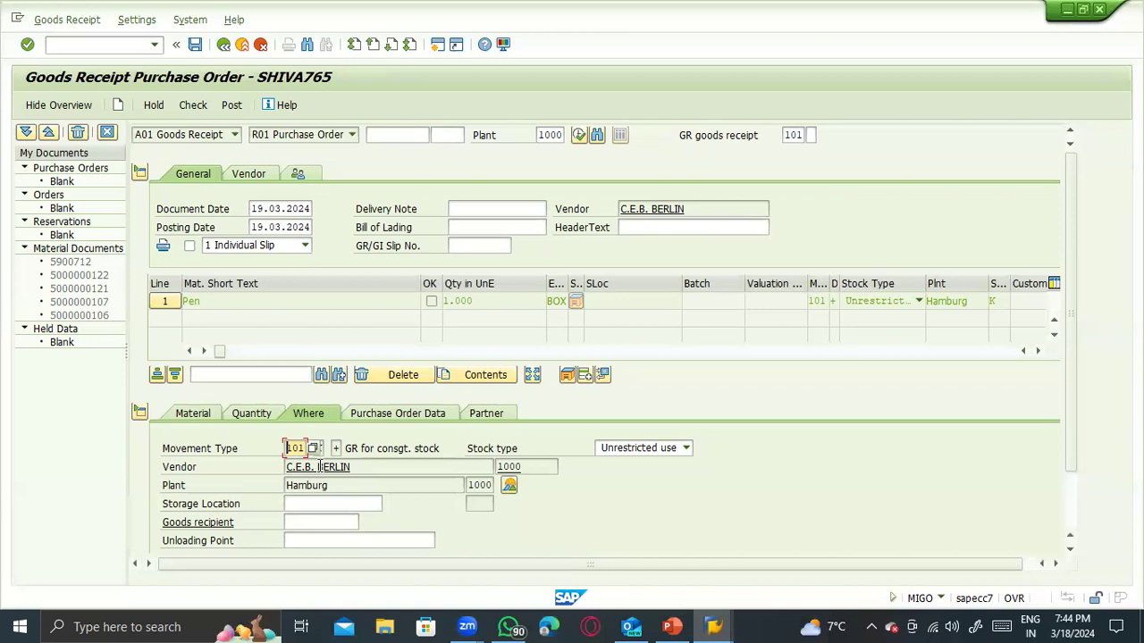
key("Return")
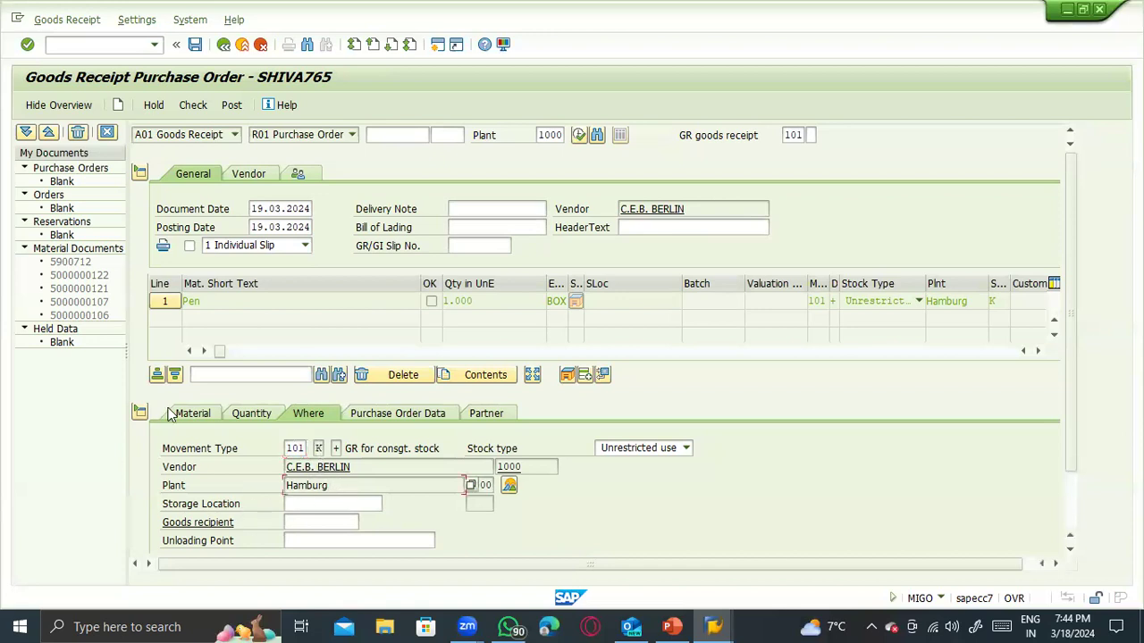
- Review the receipt item's material, quantity and purchase order data, including its item category
left_click(184, 414)
left_click(251, 414)
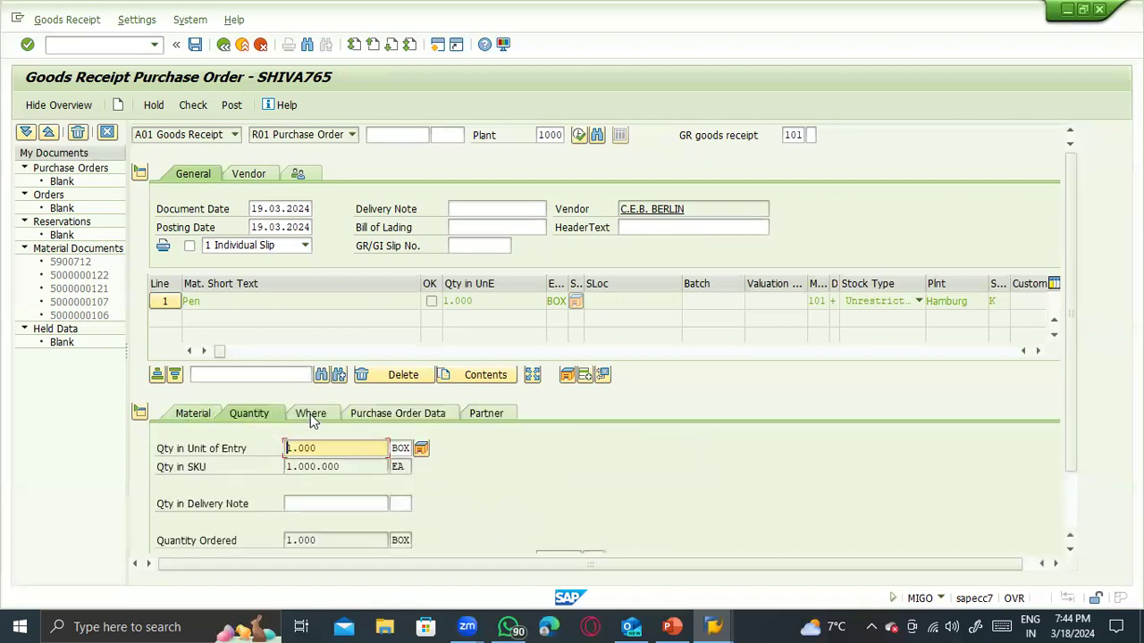
left_click(311, 416)
left_click(384, 416)
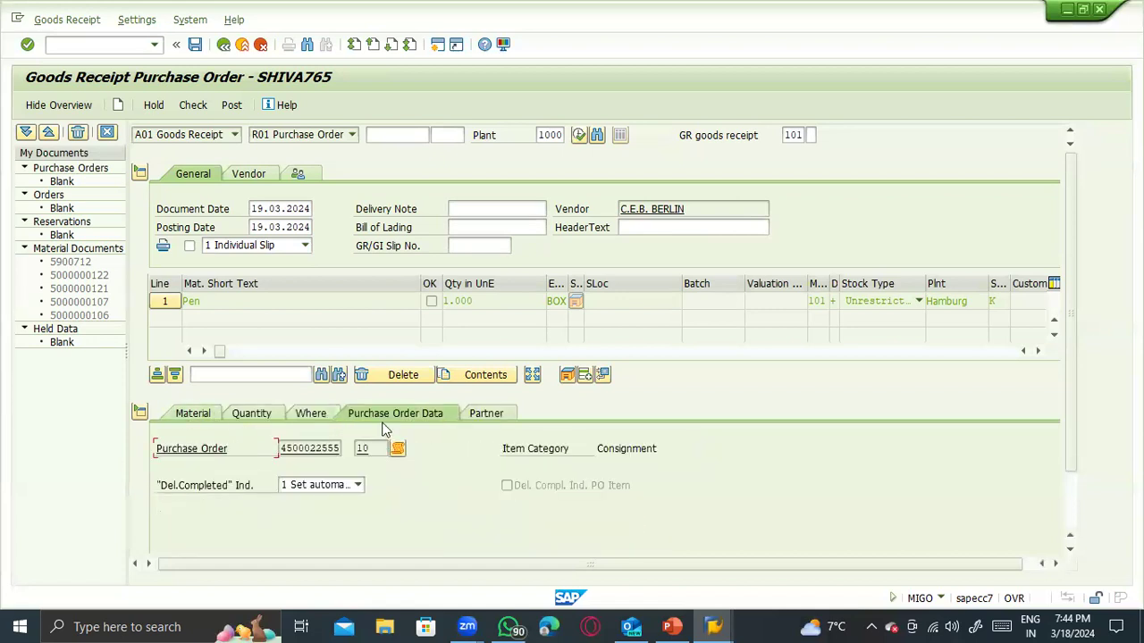
left_click(314, 417)
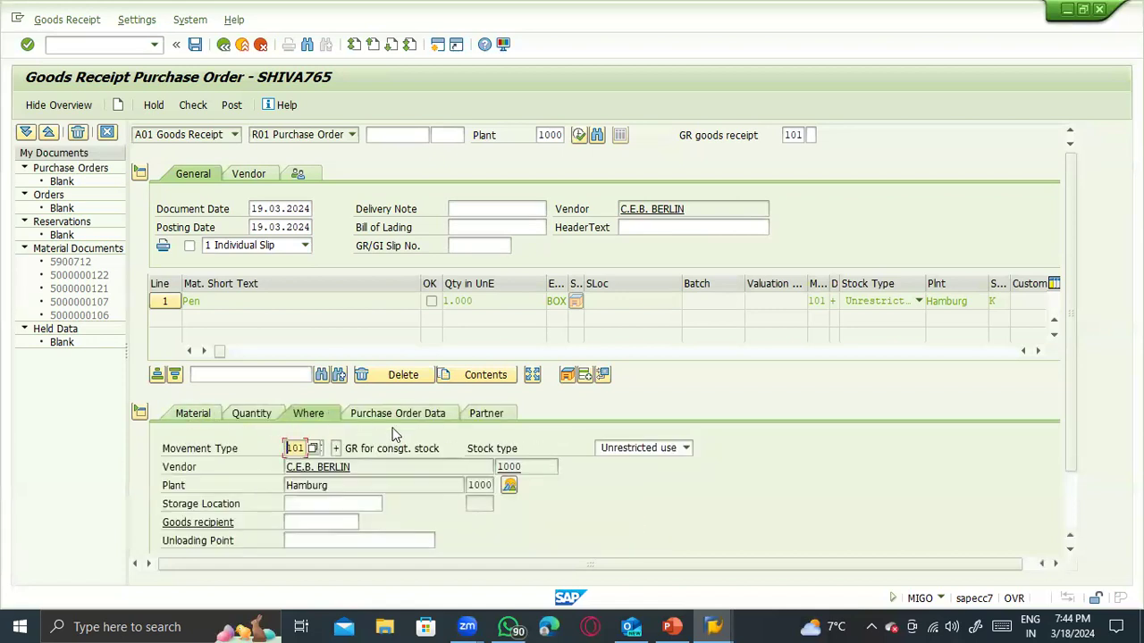
- Examine the pen's unrestricted and vendor consignment stock for the Hamburg plant in the stock overview and return to the goods receipt
left_click(512, 488)
left_click(507, 488)
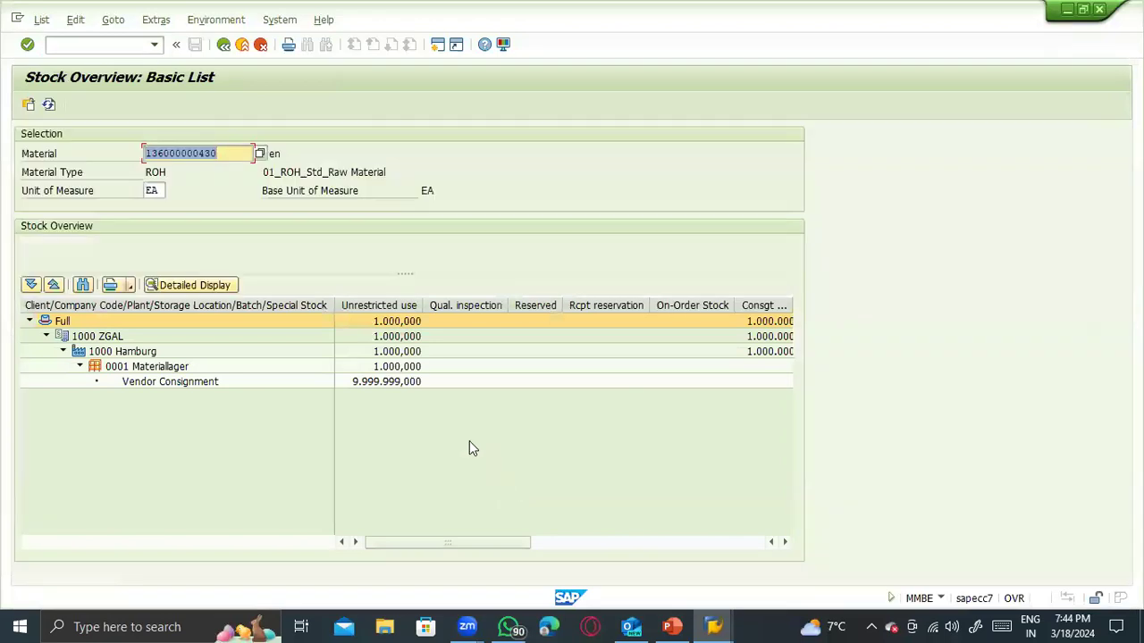
left_click(118, 370)
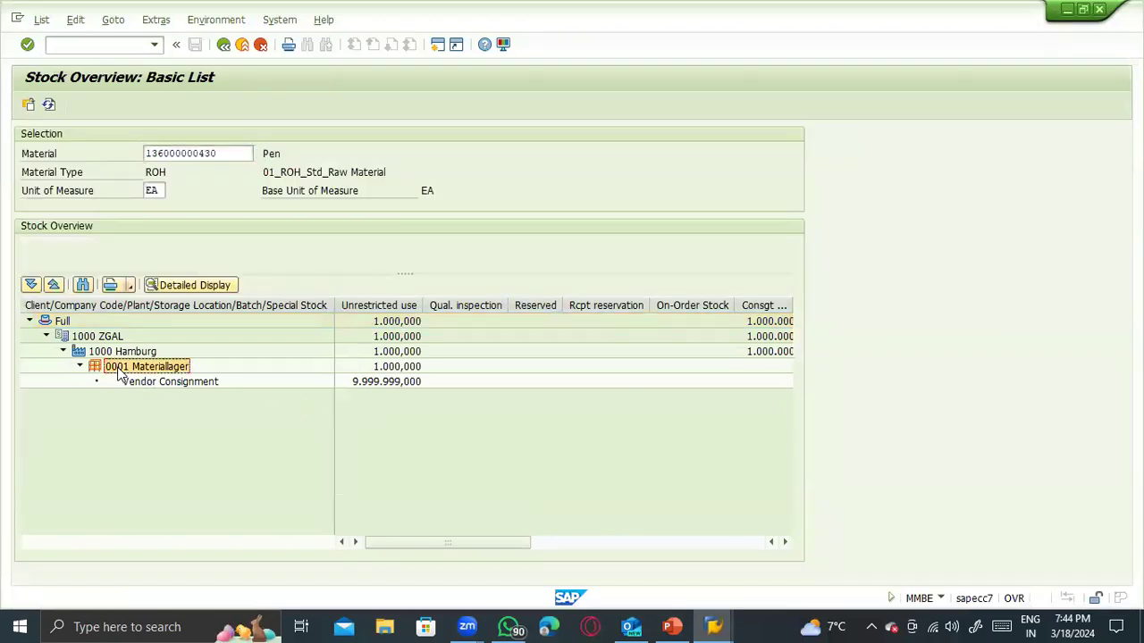
left_click(182, 156)
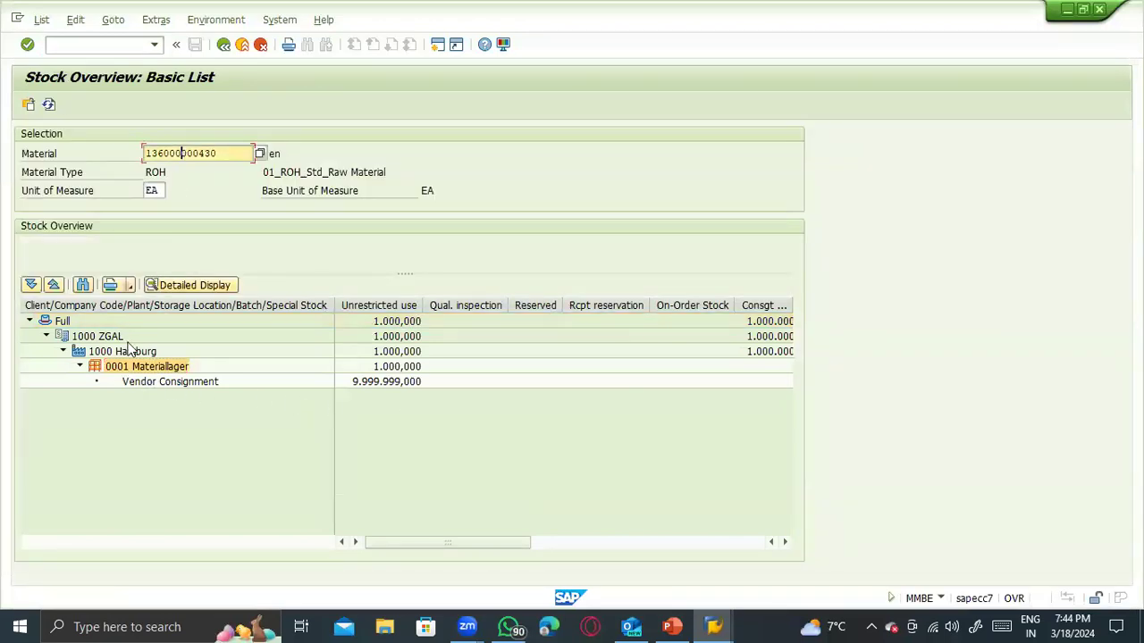
left_click(174, 386)
left_click(397, 383)
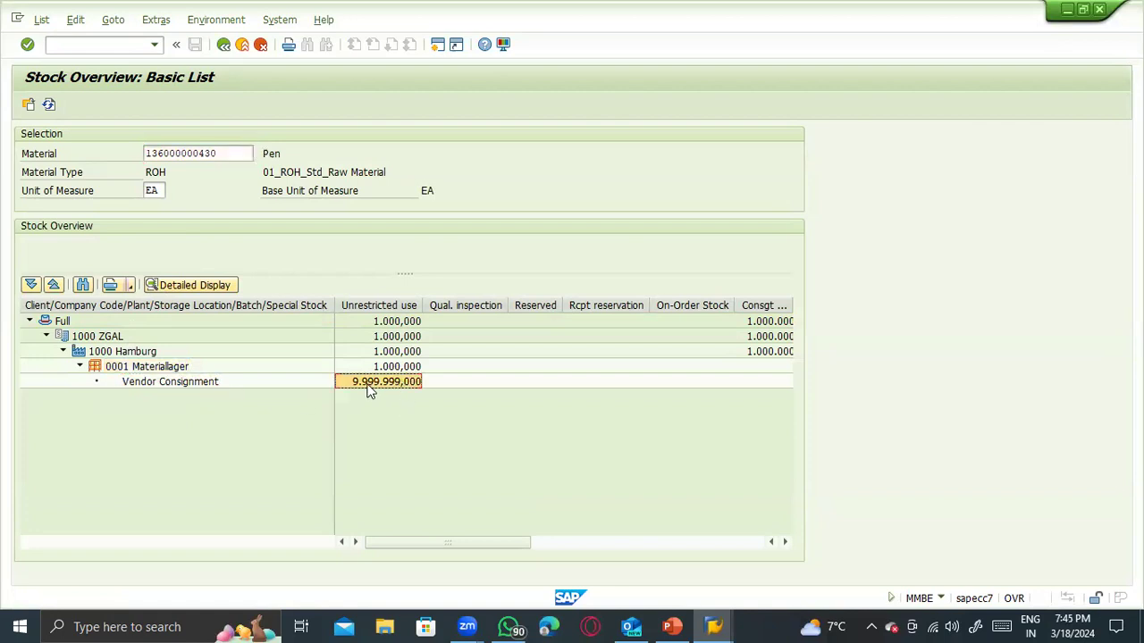
left_click(385, 357)
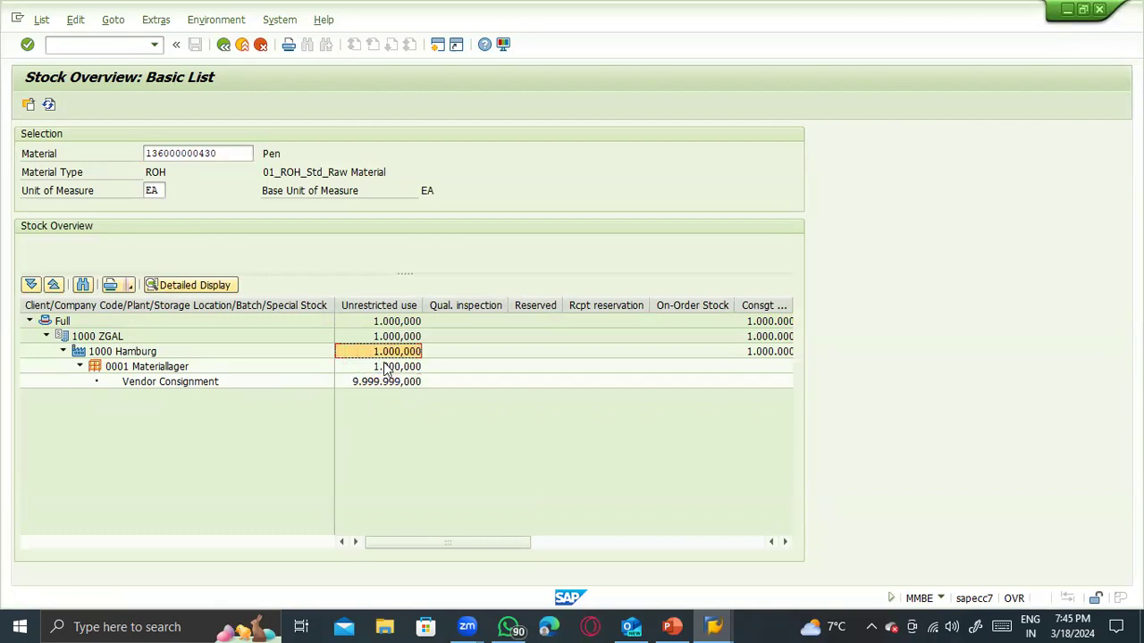
left_click(386, 369)
left_click(383, 355)
key("F3")
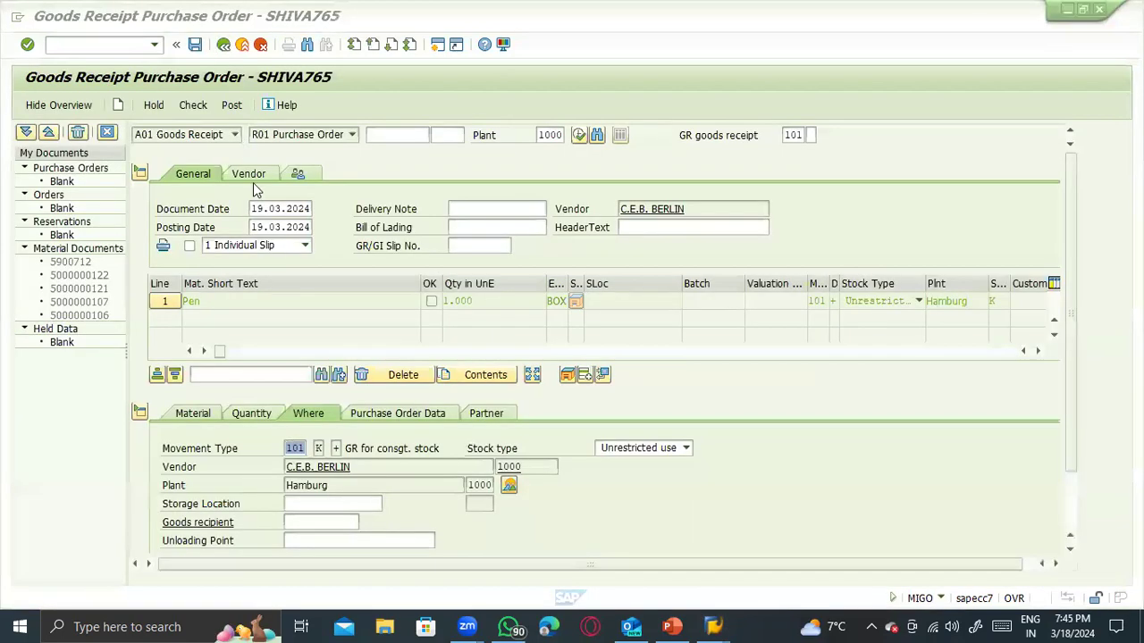
- Compare the pen item's receipt quantity in the unit of entry with its quantity in the stockkeeping unit
left_click(252, 413)
key("shift+End")
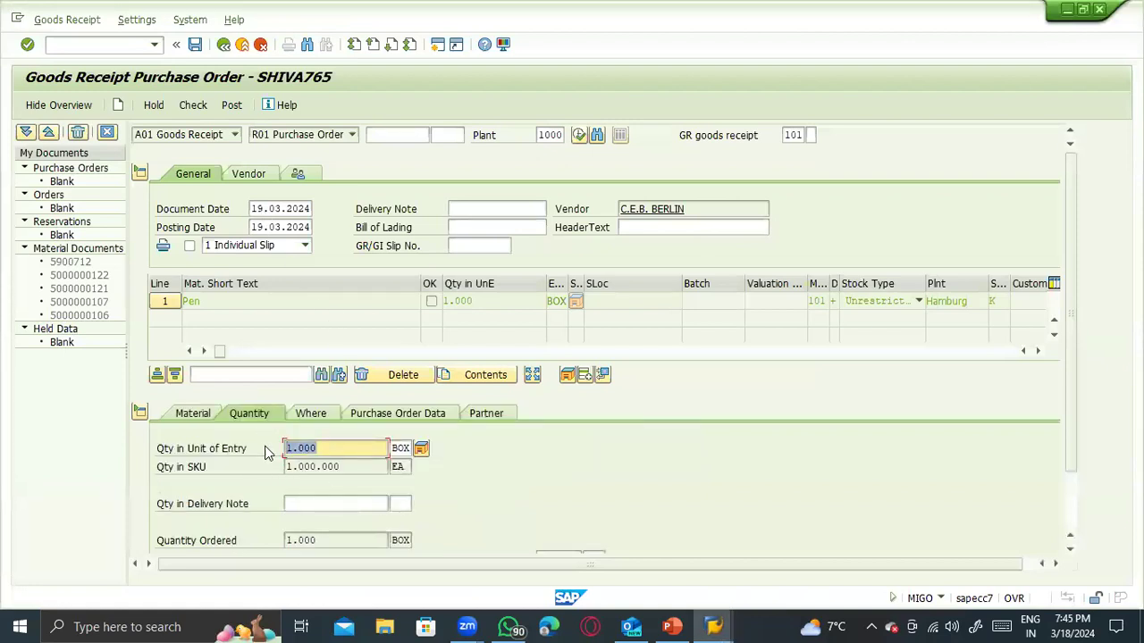
left_click_drag(342, 469, 220, 456)
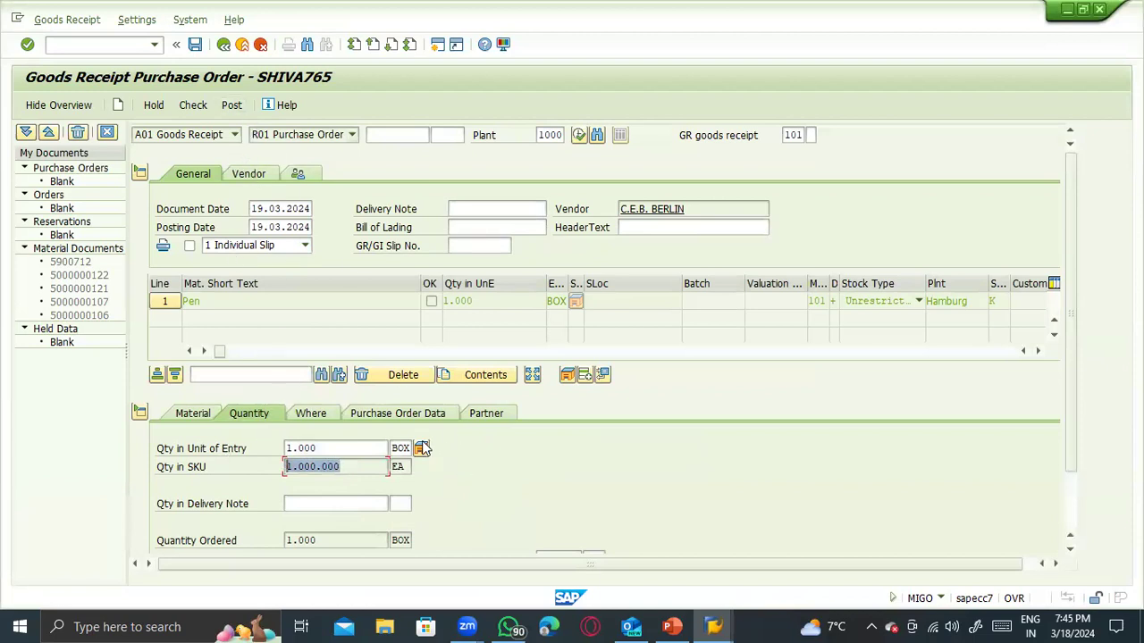
- Reopen the pen's stock overview from the receipt item's location details and set the unit of measure to BOX
left_click(299, 413)
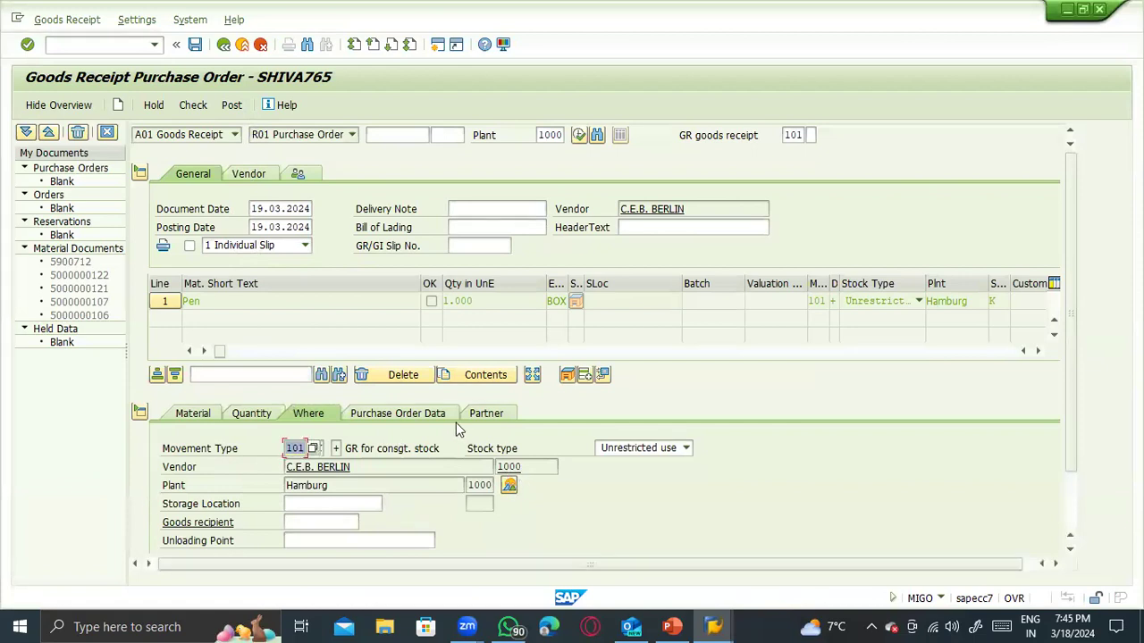
left_click(344, 374)
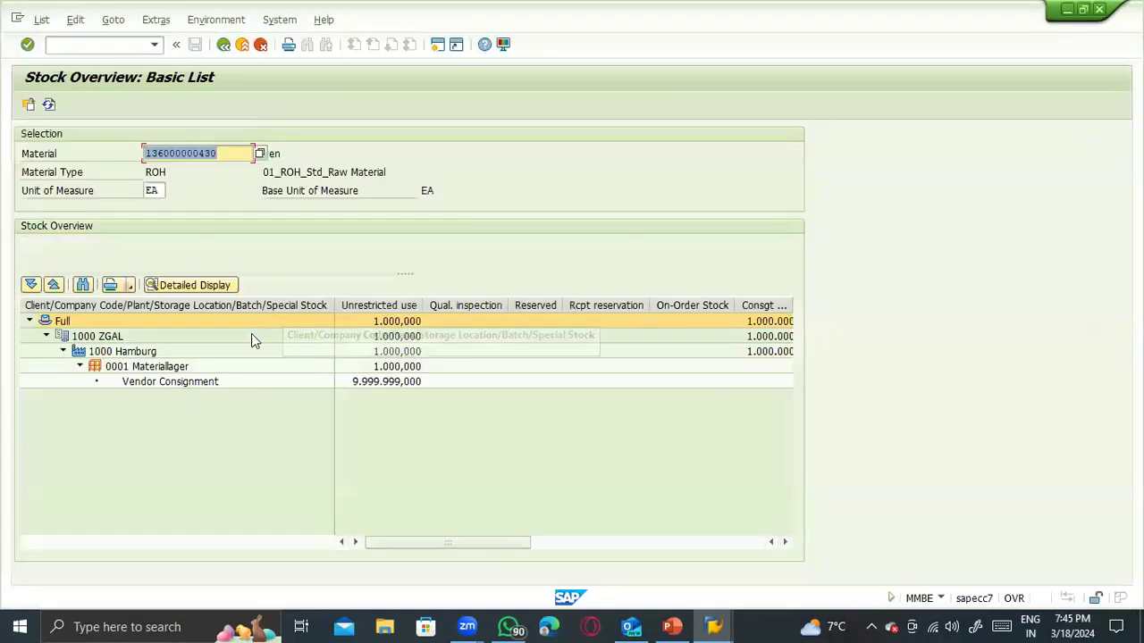
left_click(426, 191)
double_click(427, 191)
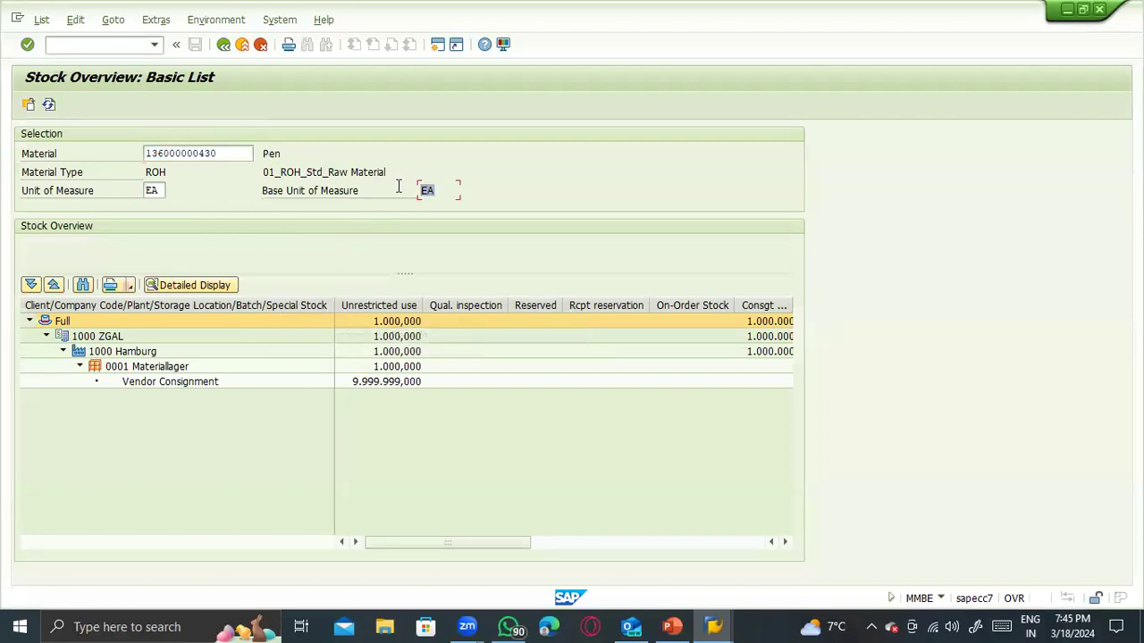
left_click(157, 190)
key("BackSpace")
key("BackSpace")
left_click(378, 382)
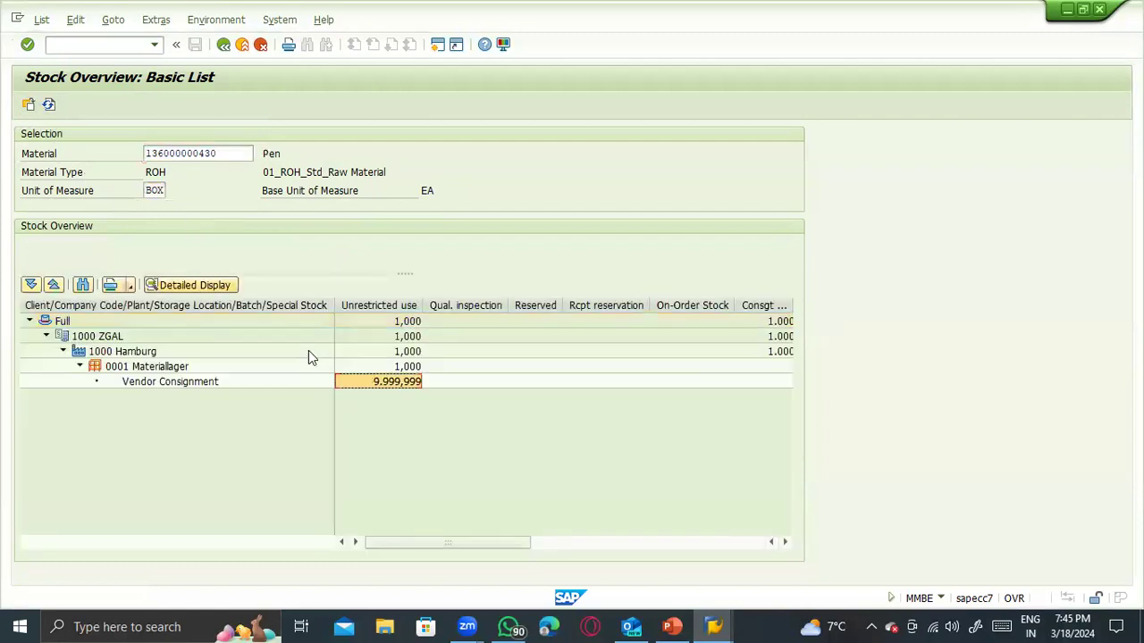
left_click(156, 193)
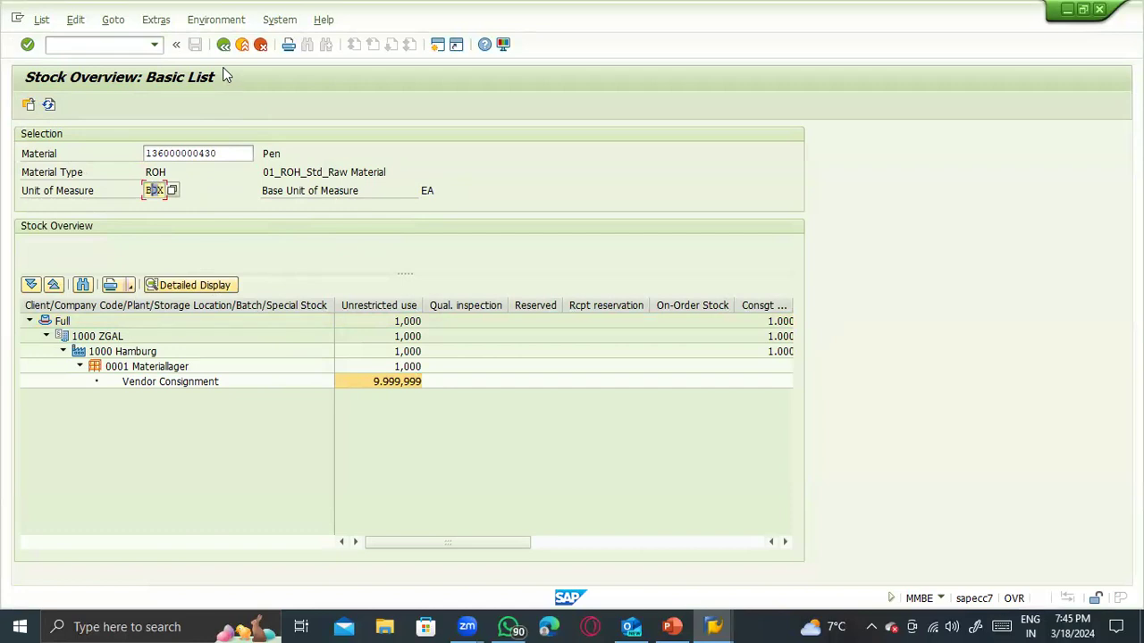
- Return to the goods receipt and review the pen item's purchase order data, partner details, vendor and plant
key("F3")
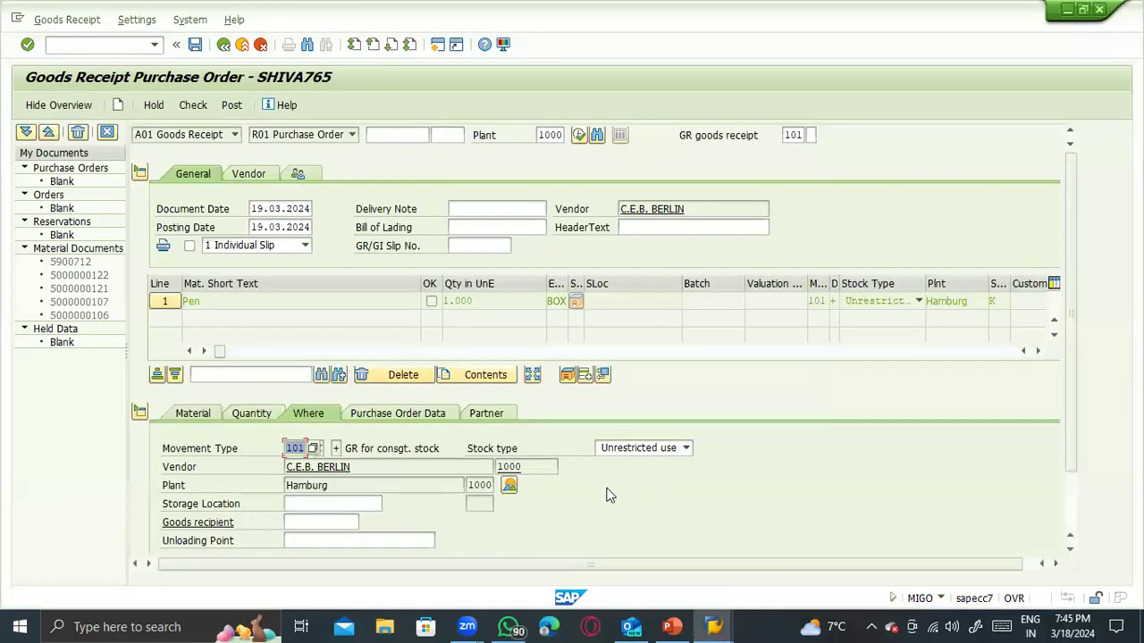
left_click(414, 416)
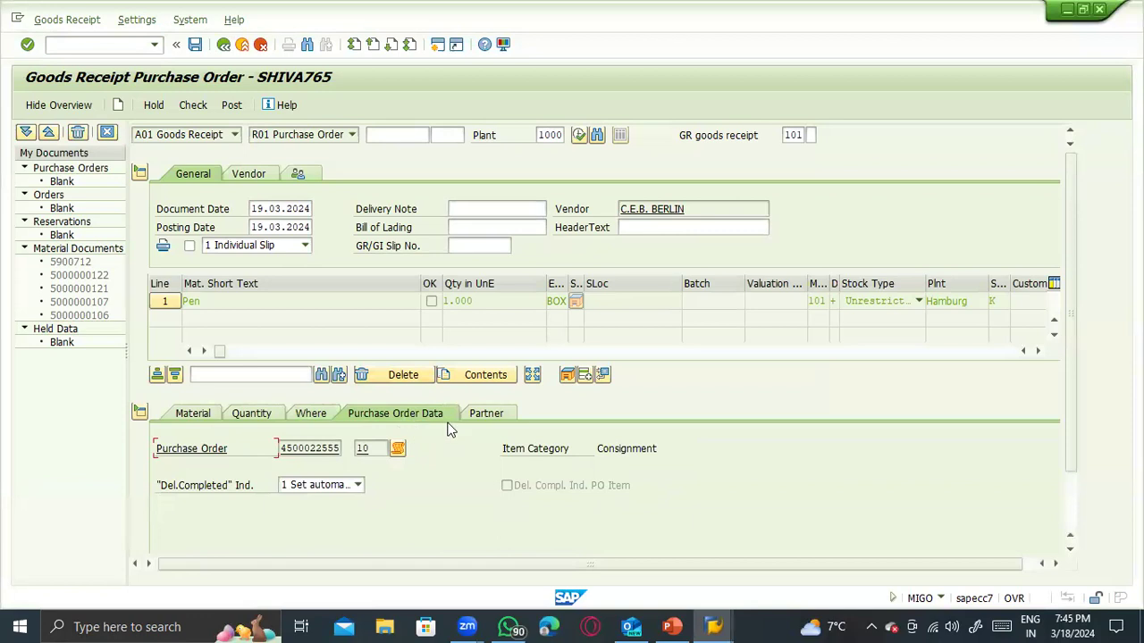
left_click(480, 415)
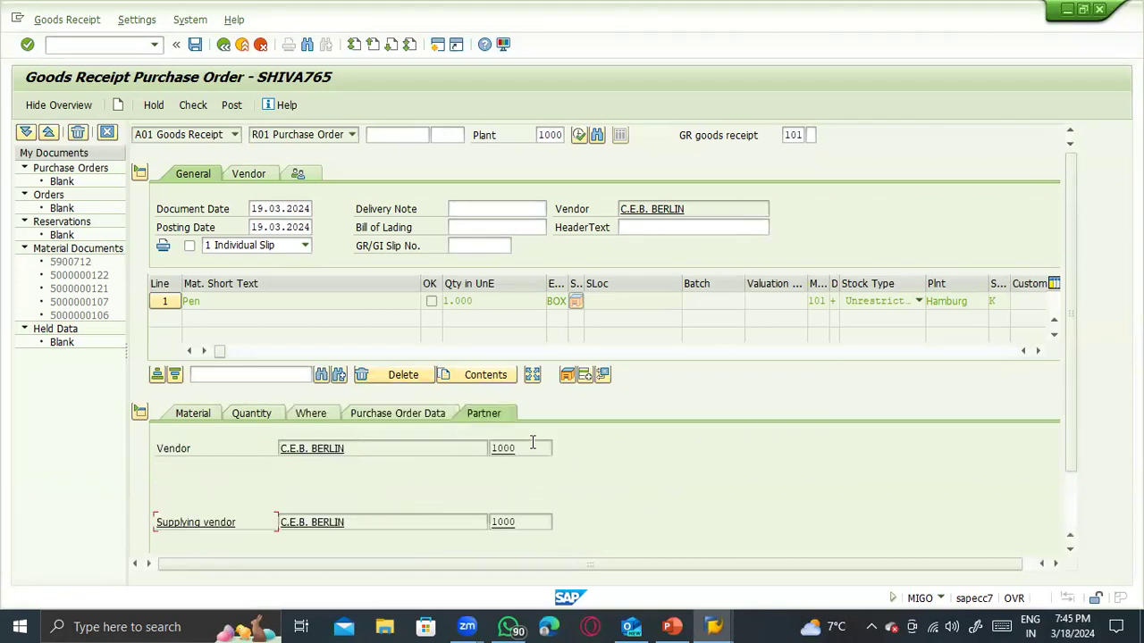
left_click_drag(531, 445, 428, 440)
left_click(360, 417)
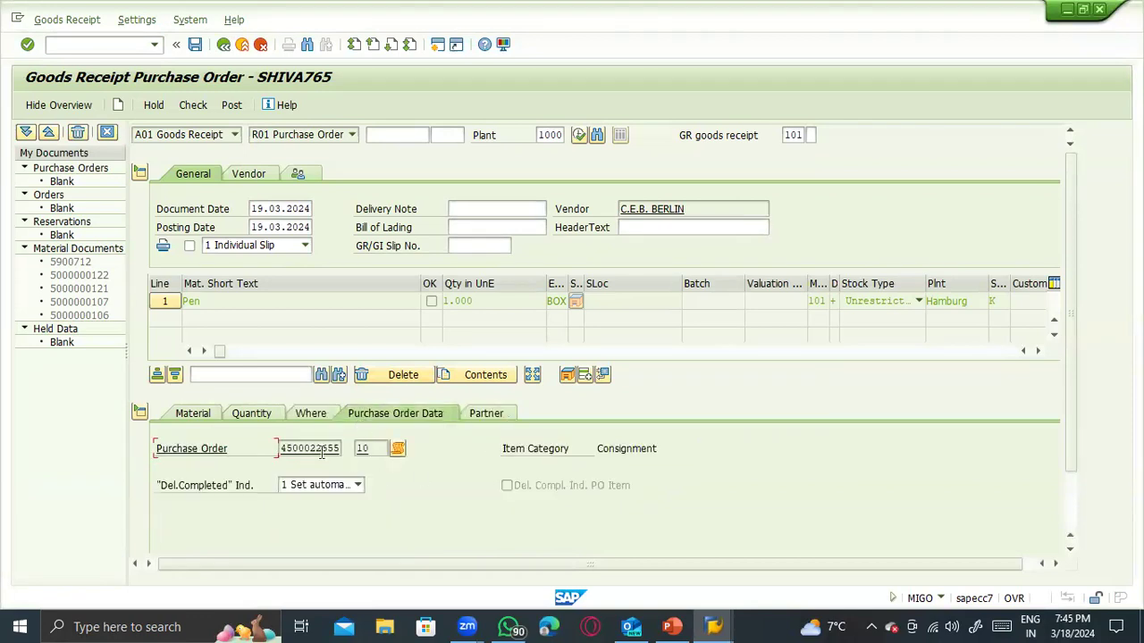
left_click(318, 418)
left_click_drag(364, 467, 253, 454)
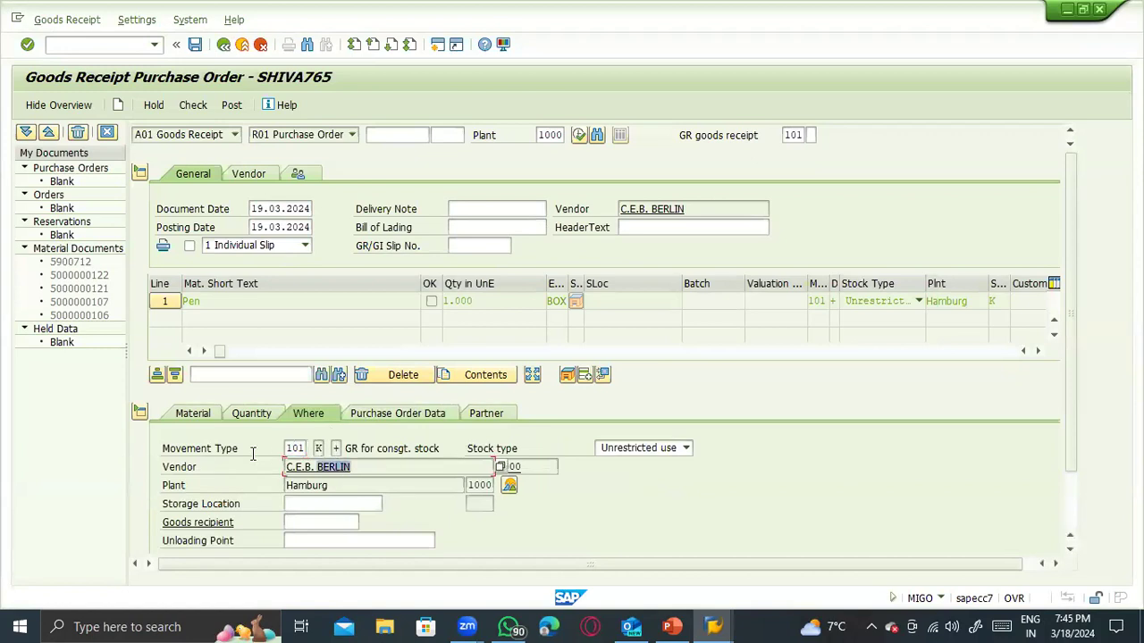
left_click_drag(329, 485, 238, 490)
- Look up the storage locations of plant 1000 and assign 0002 Fertigwarenlager to the pen item
left_click(323, 504)
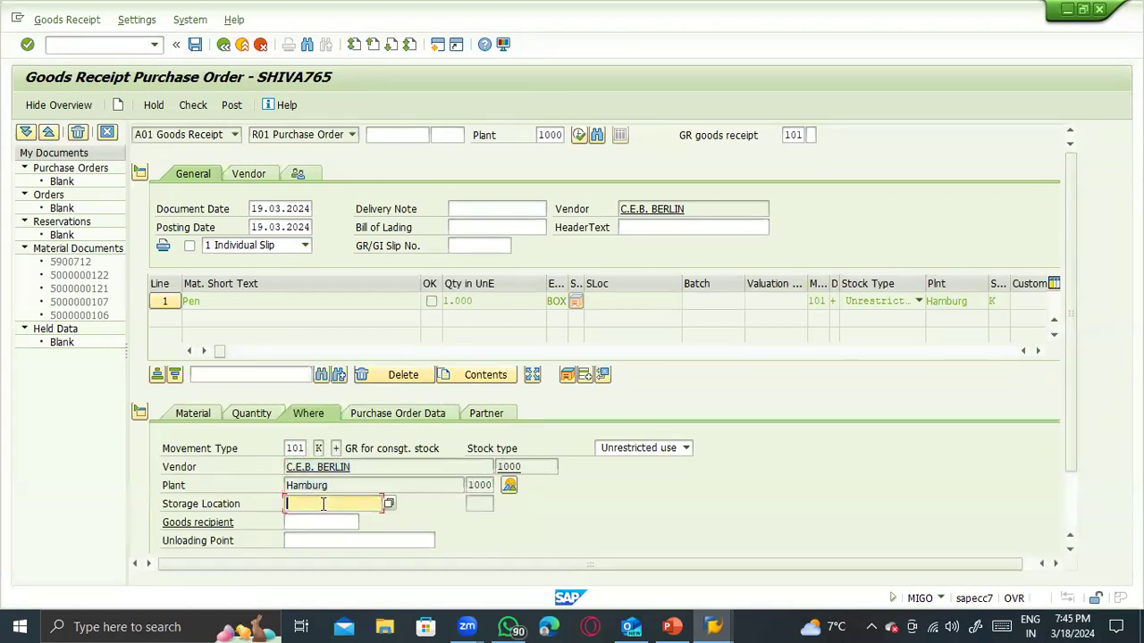
left_click(391, 505)
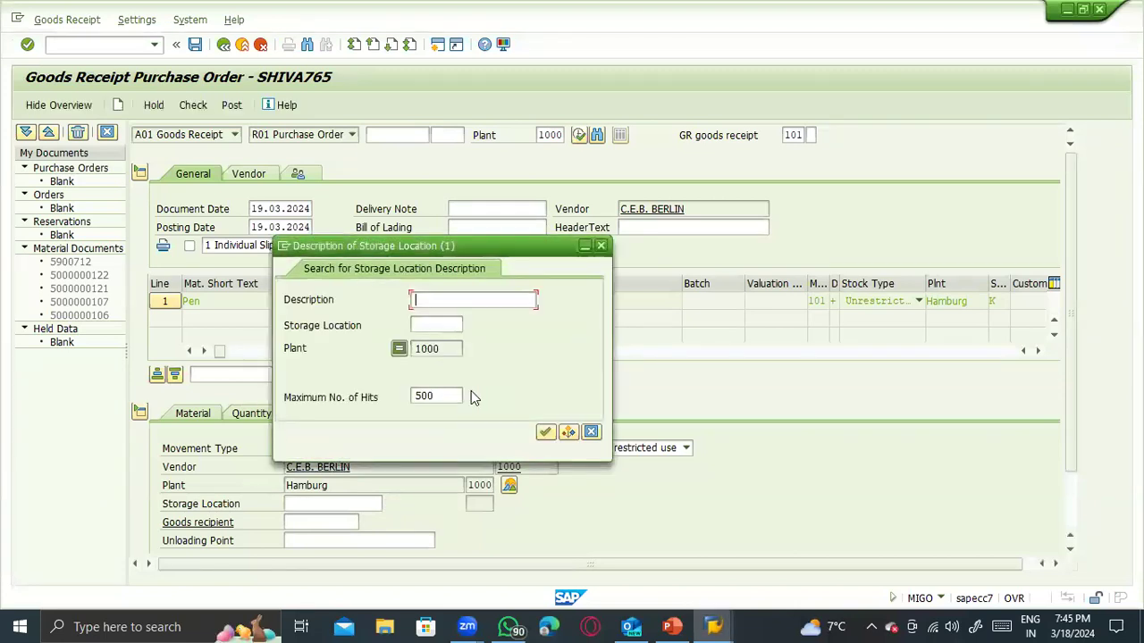
key("Return")
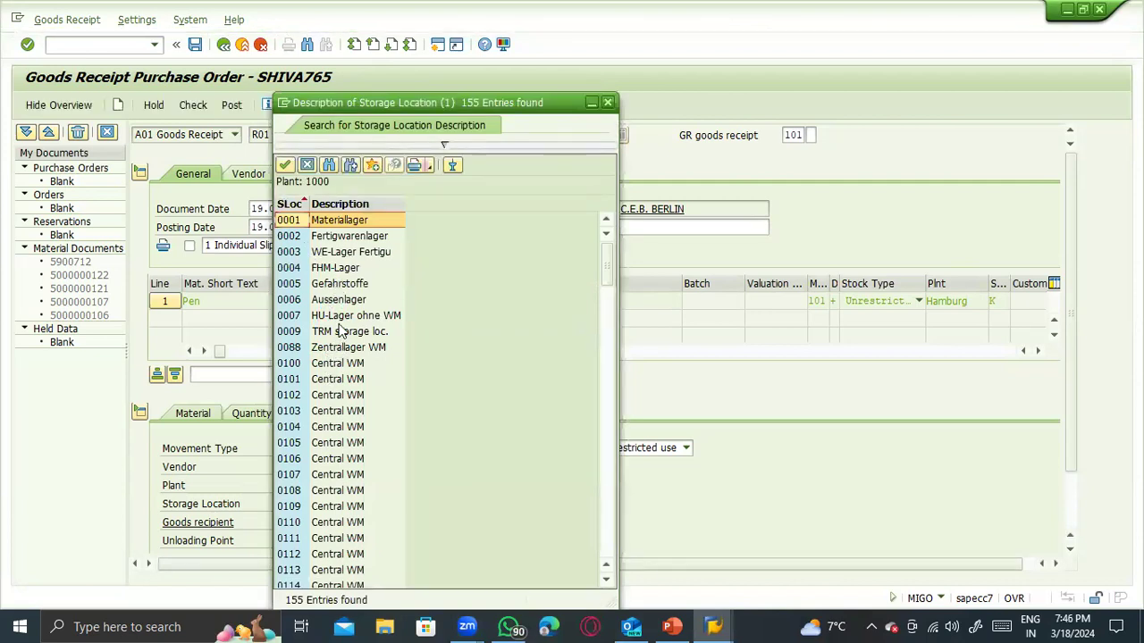
left_click(334, 239)
double_click(333, 242)
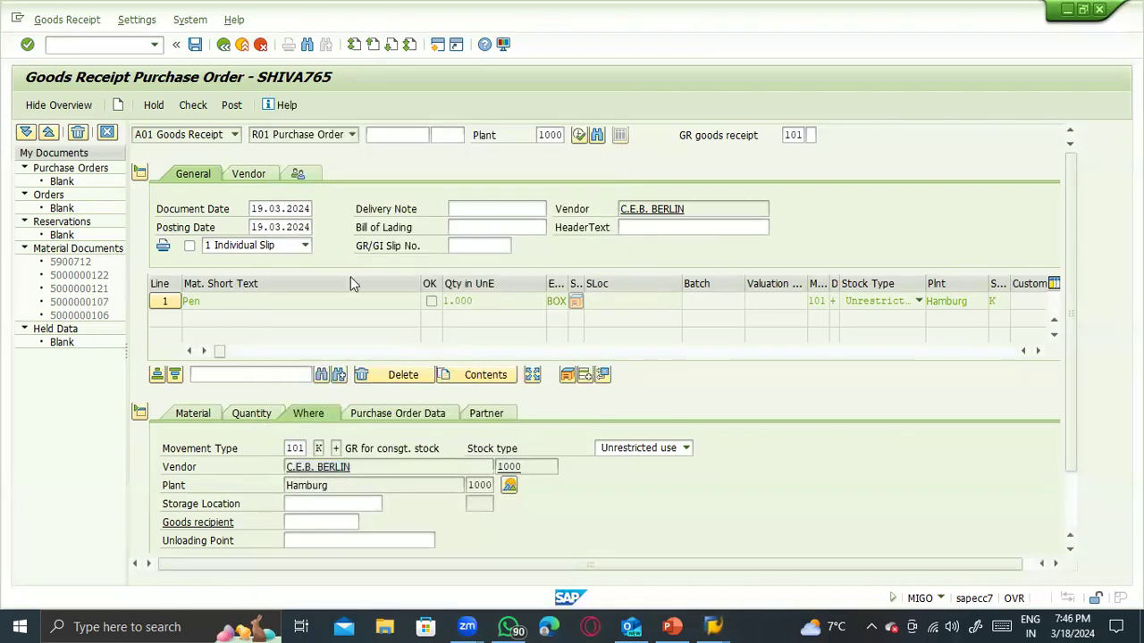
key("Return")
left_click(362, 503)
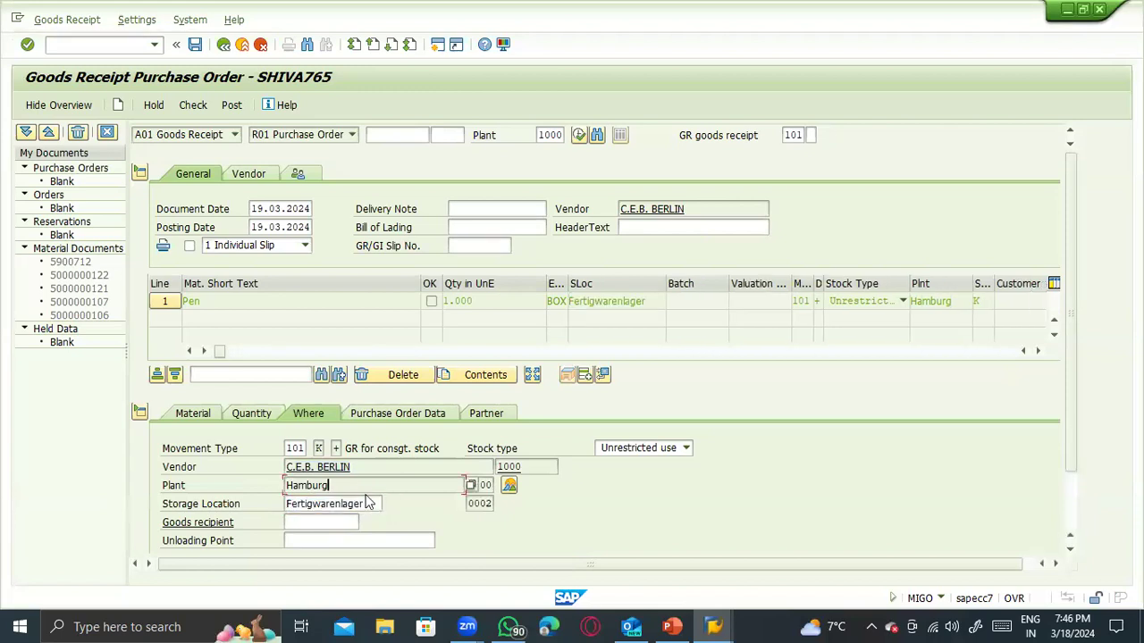
- Check the storage locations in the pen's stock overview, return to the goods receipt and compare them with the item's storage location code
left_click(510, 487)
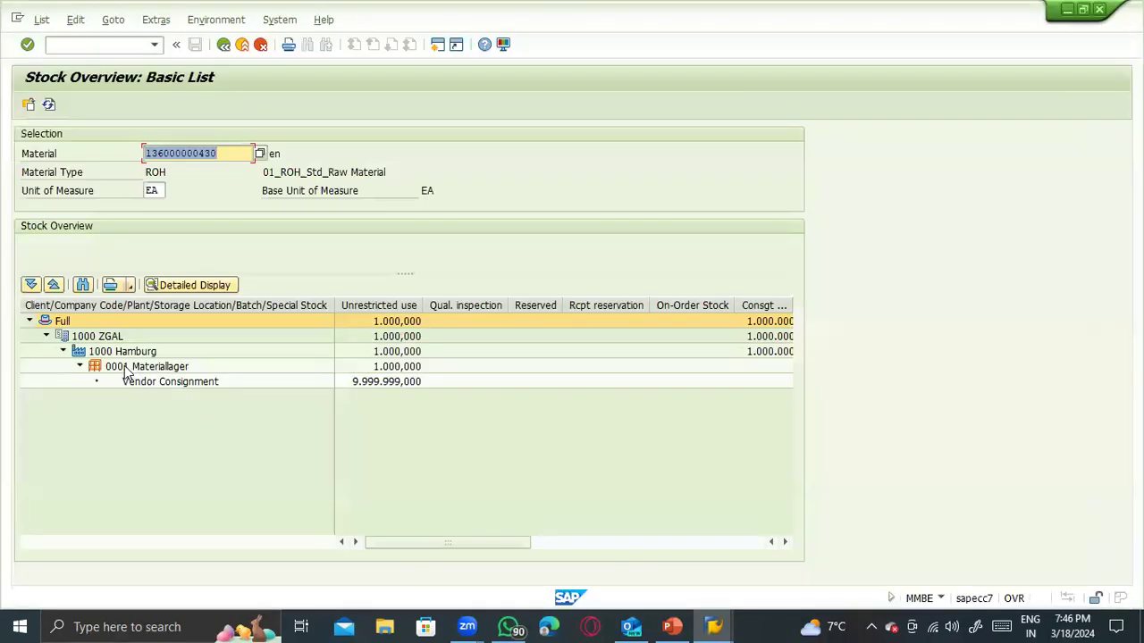
left_click(125, 368)
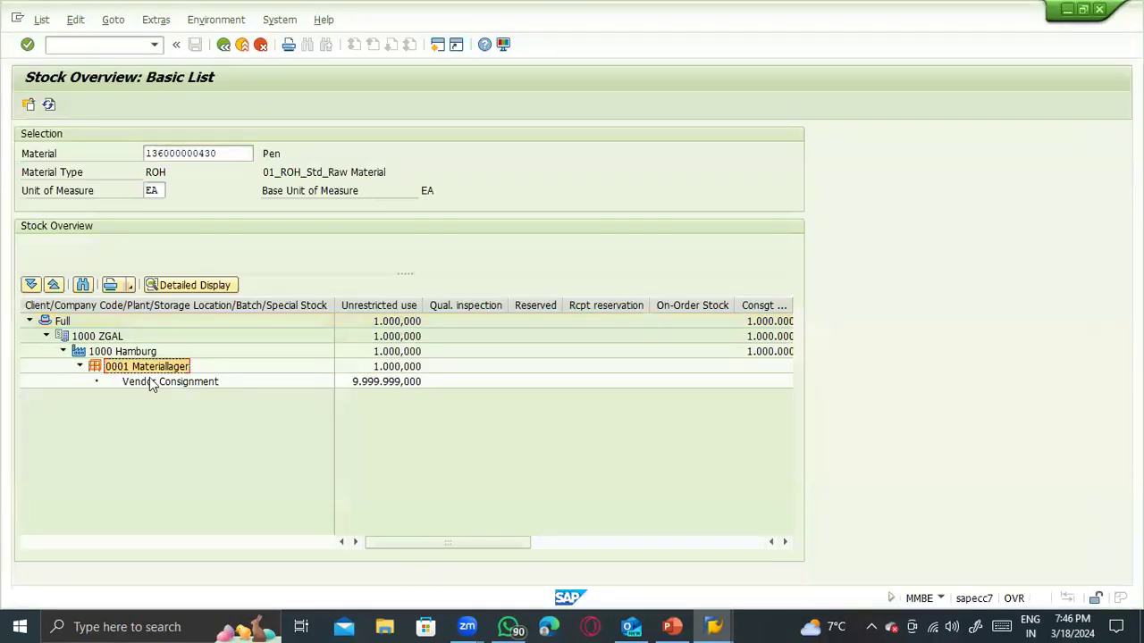
key("F3")
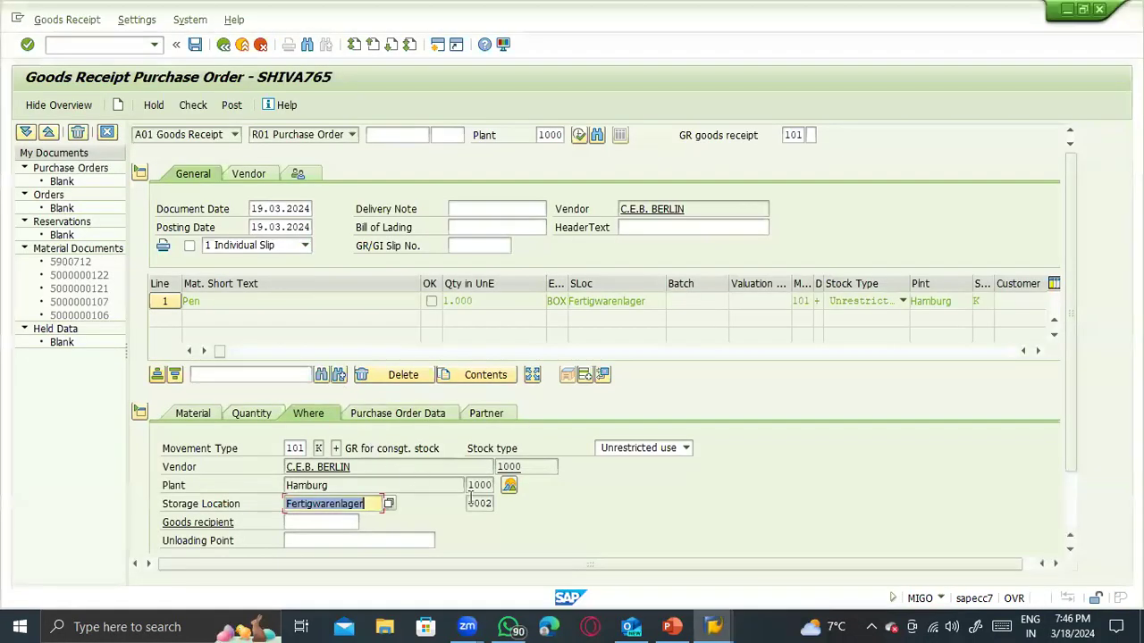
left_click(473, 503)
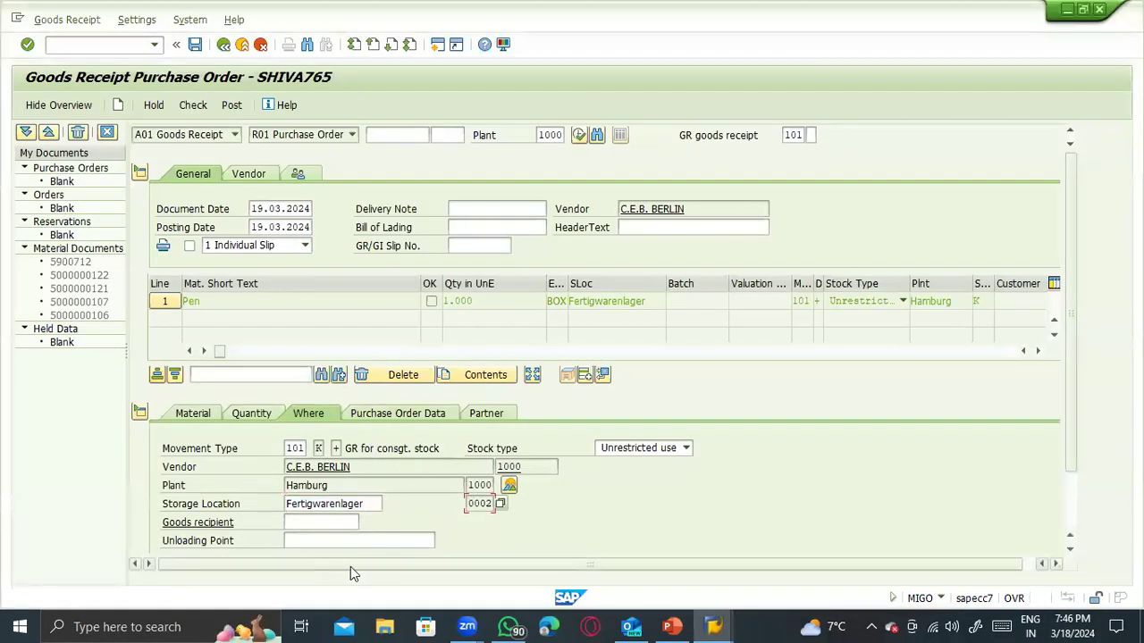
- Examine the goods receipt's optional fields: goods recipient, unloading point, item text, bill of lading, header text and delivery note
scroll(433, 525, "down", 2)
left_click(329, 452)
left_click(336, 483)
left_click(375, 503)
scroll(429, 335, "up", 2)
left_click(474, 227)
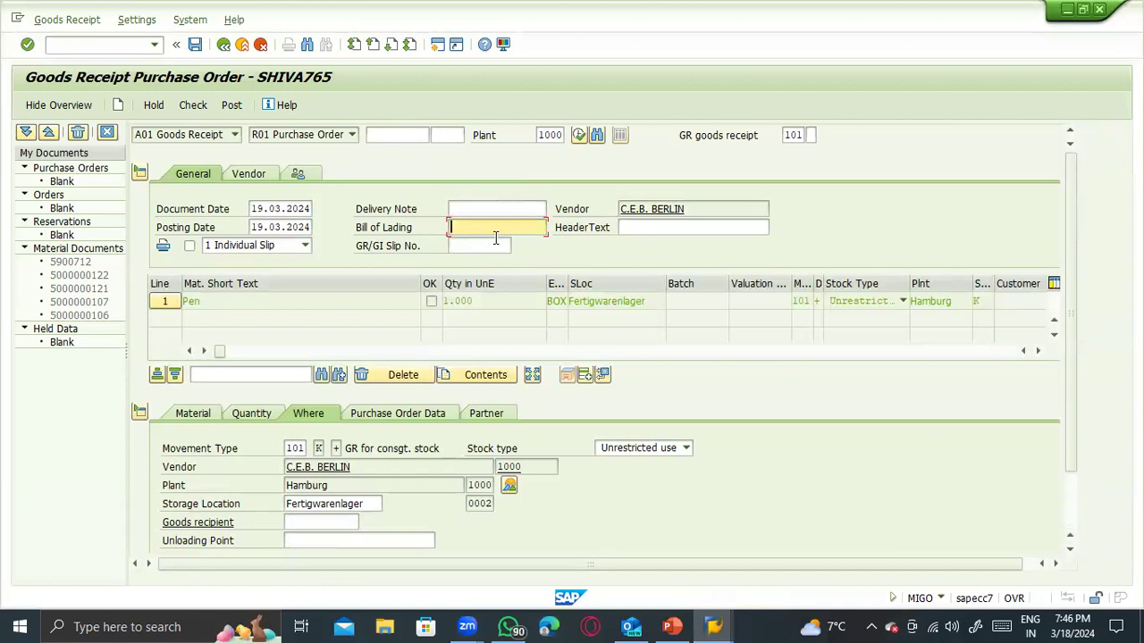
left_click(632, 227)
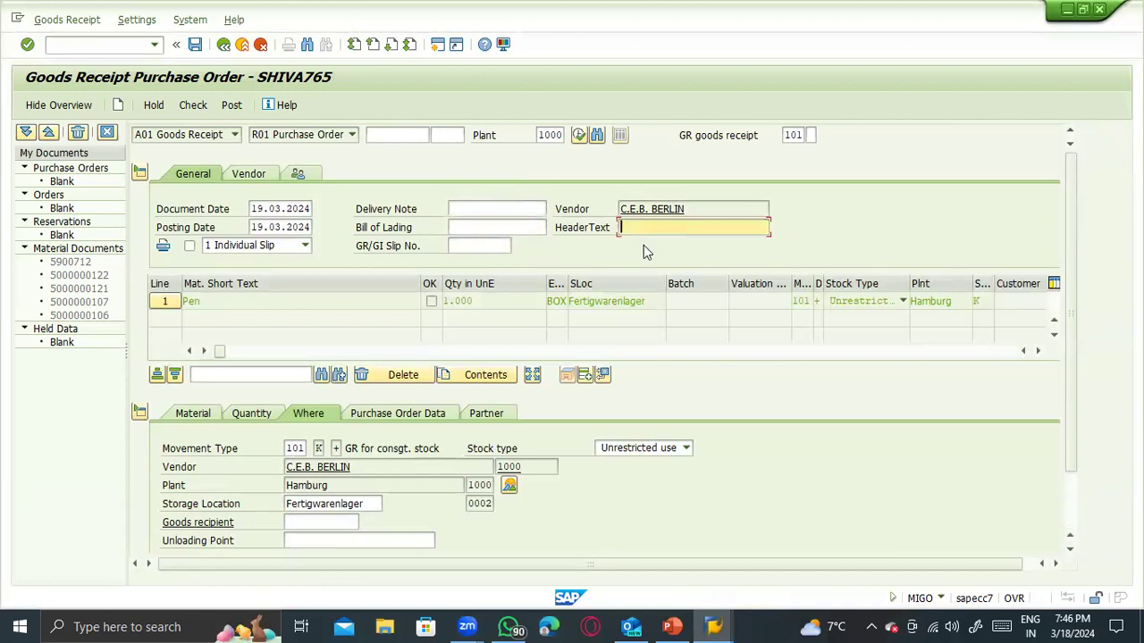
left_click(516, 215)
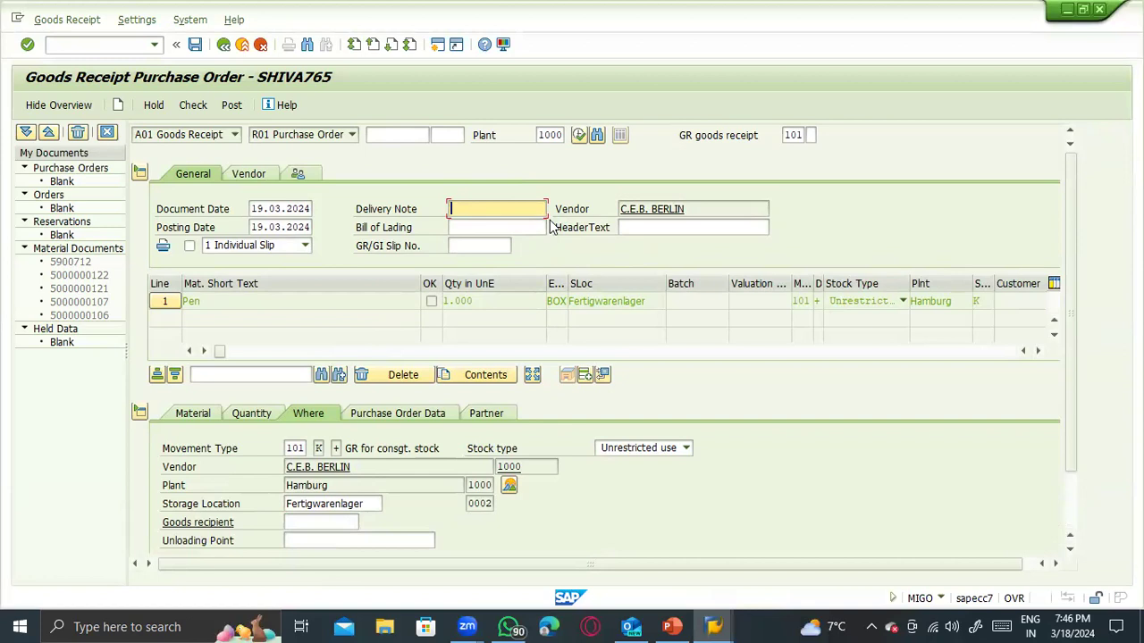
left_click(342, 523)
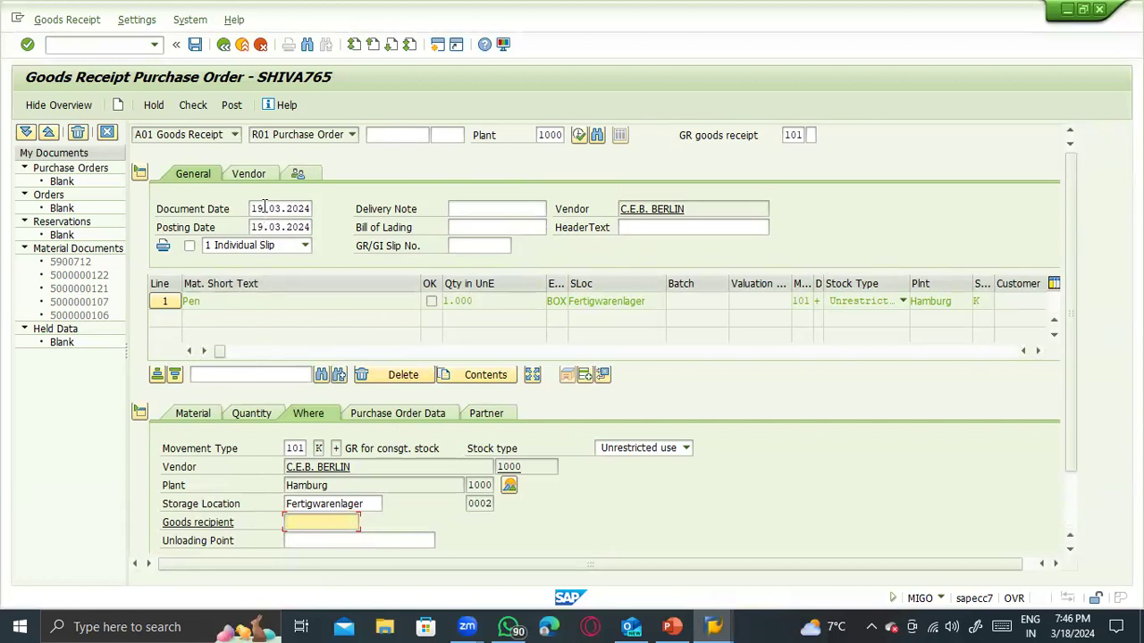
- Check the goods receipt document and flag the pen item as OK
left_click(198, 112)
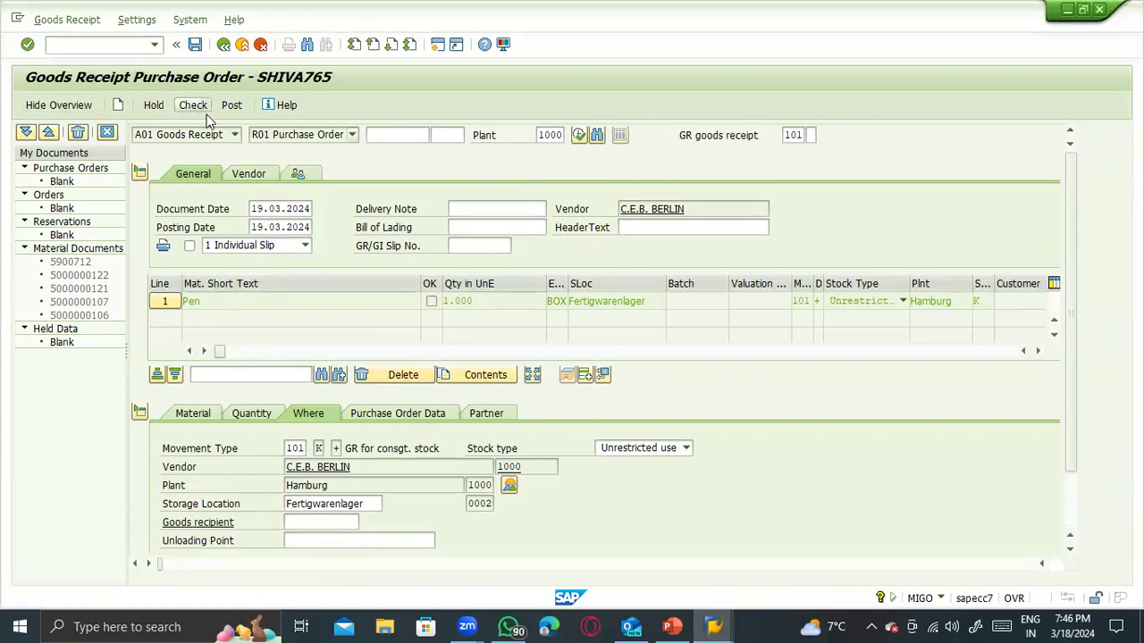
left_click(194, 107)
scroll(228, 363, "down", 2)
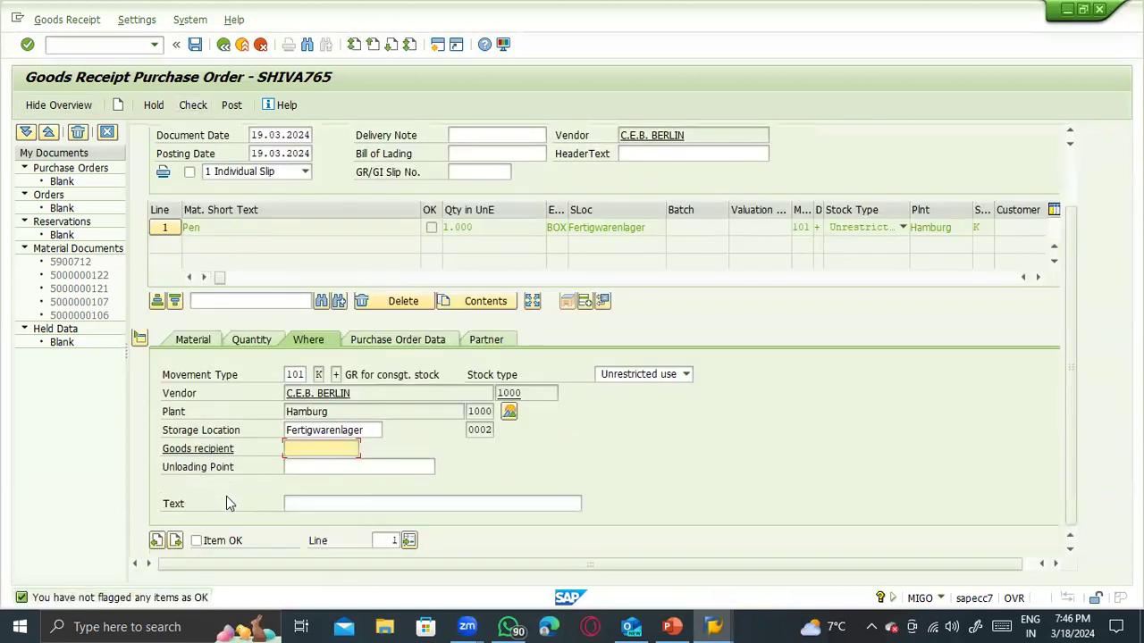
left_click(221, 542)
- Check the goods receipt again and post it
scroll(277, 419, "up", 2)
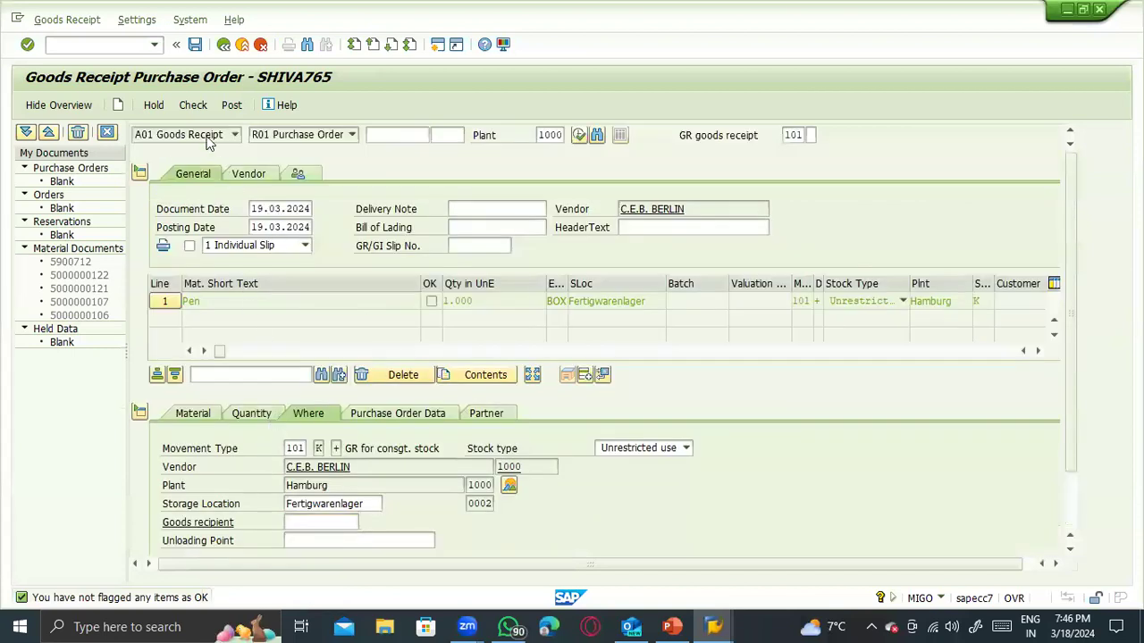
left_click(193, 106)
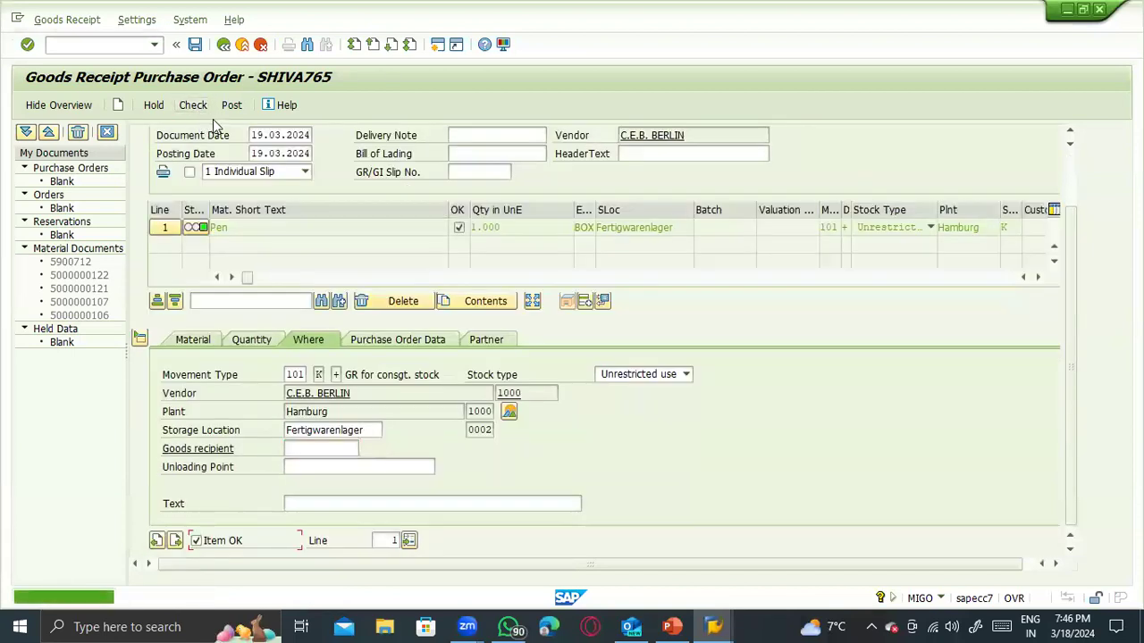
scroll(237, 388, "up", 2)
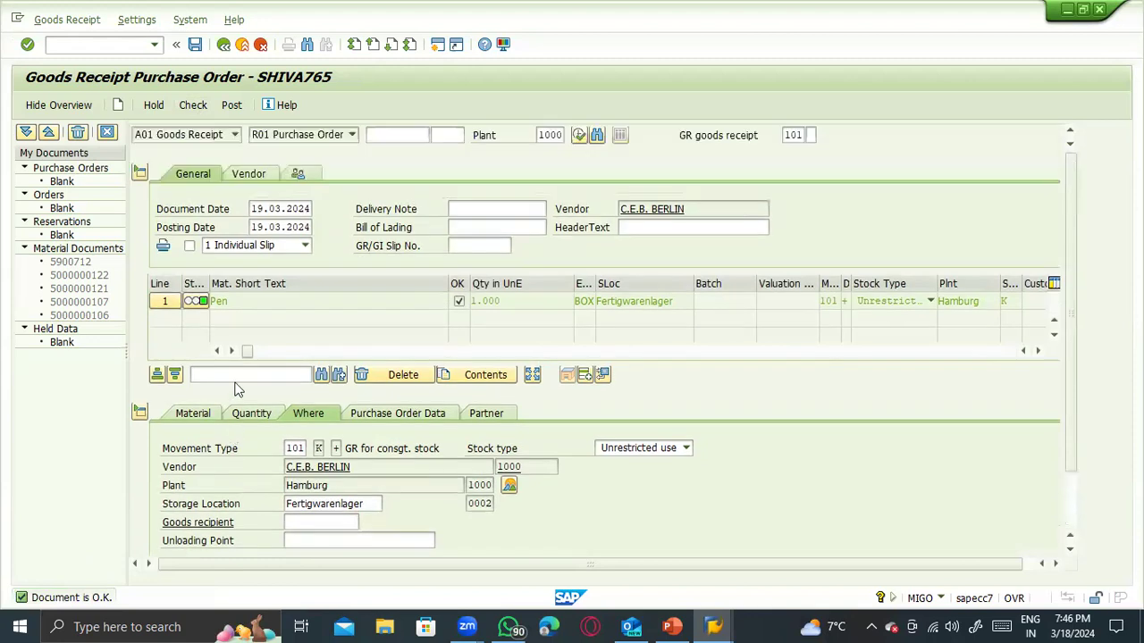
left_click(234, 107)
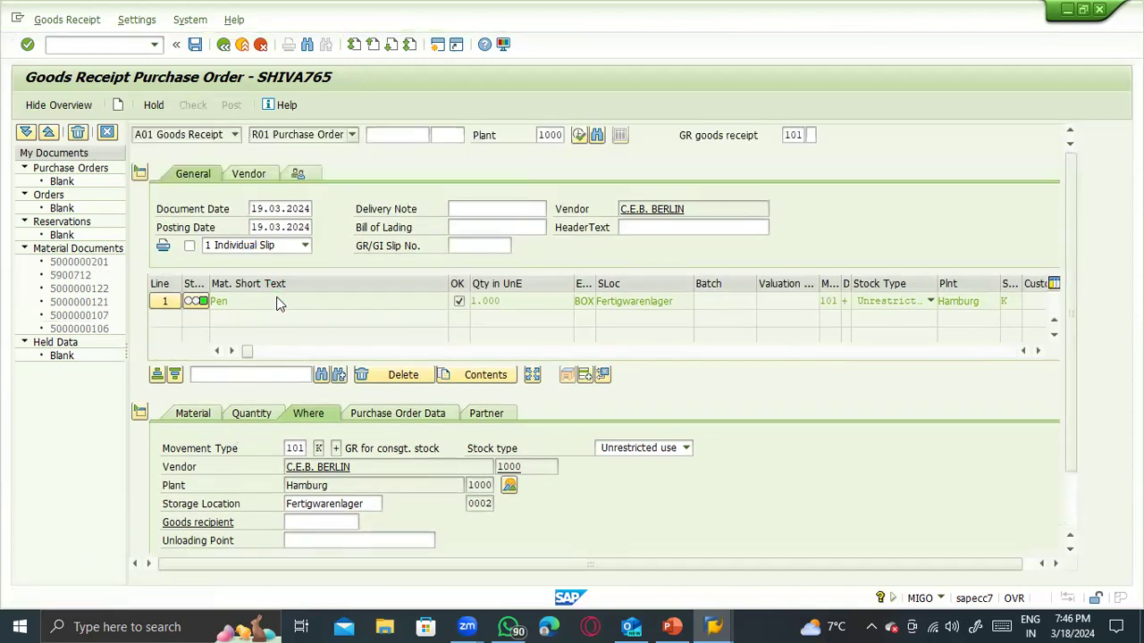
- Display the newly posted material document and inspect the pen item's movement type
left_click(214, 136)
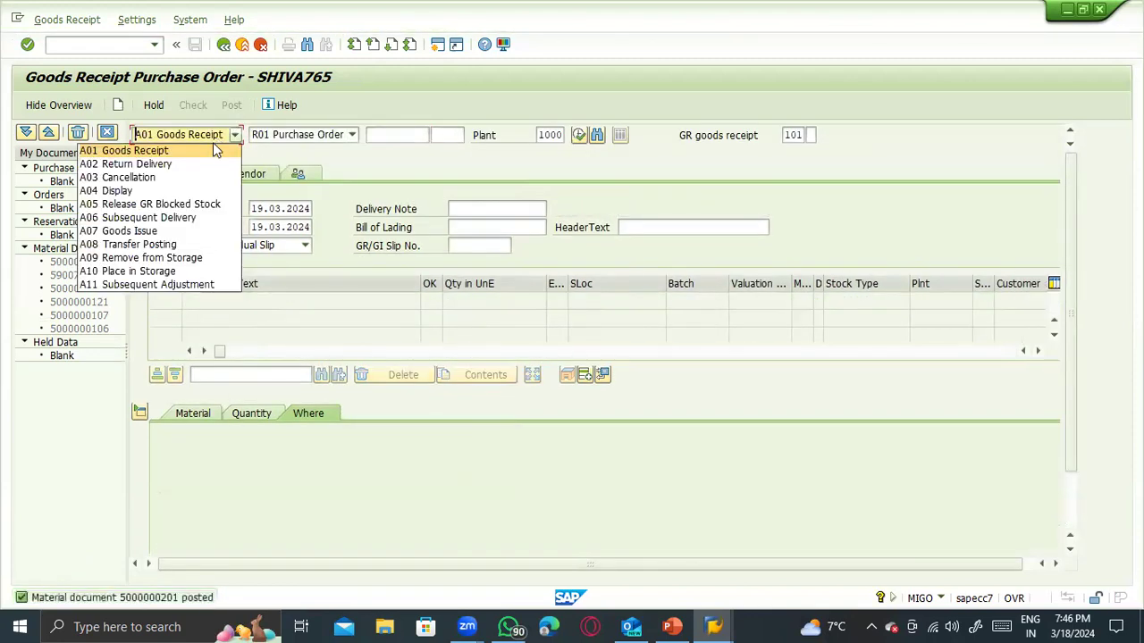
left_click(188, 190)
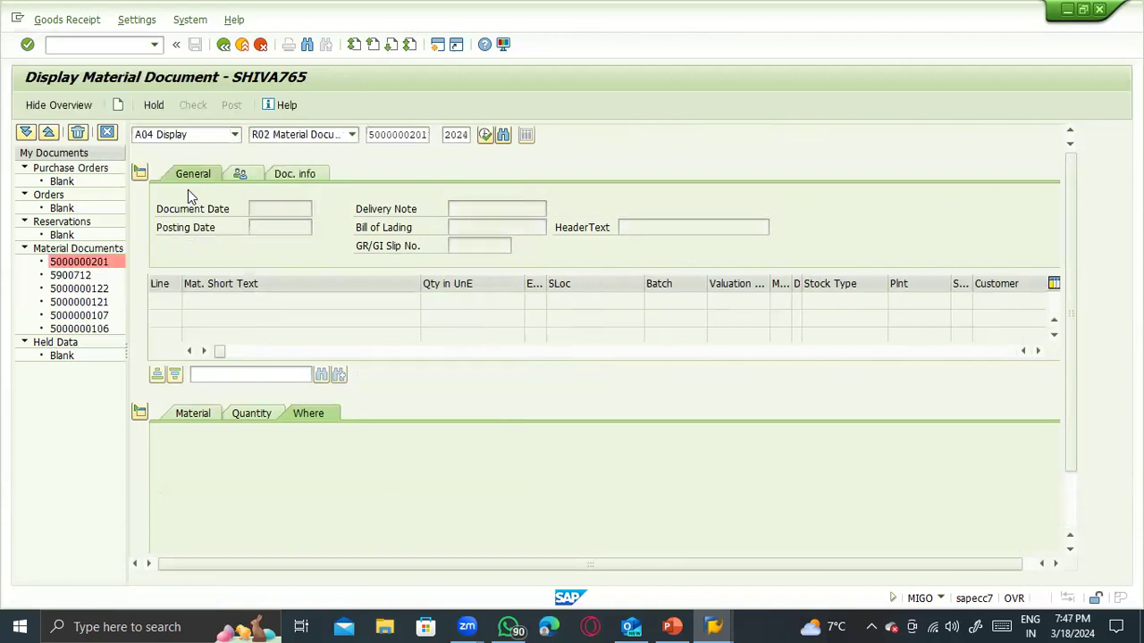
key("Return")
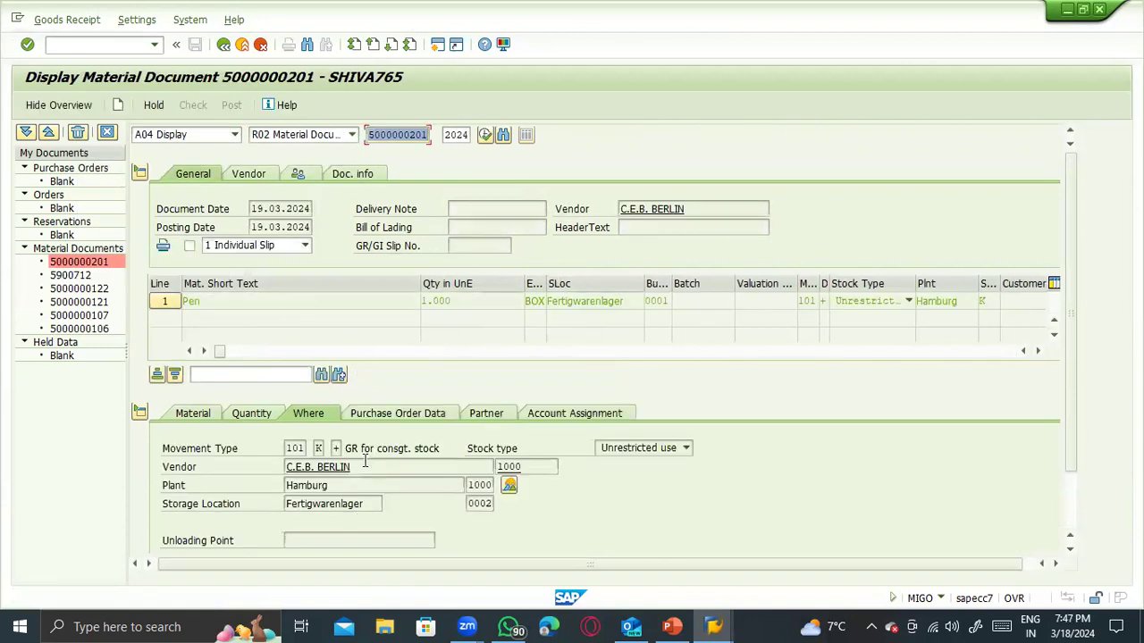
left_click(295, 447)
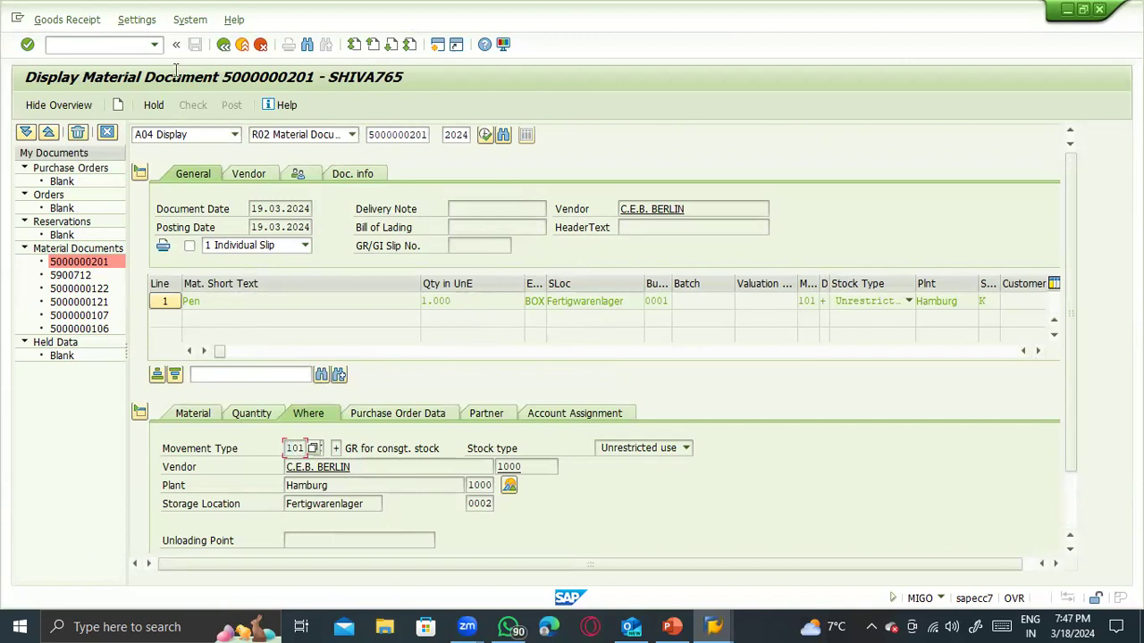
- Go to the SPRO customizing transaction and open the SAP Reference IMG
left_click(93, 44)
key("Return")
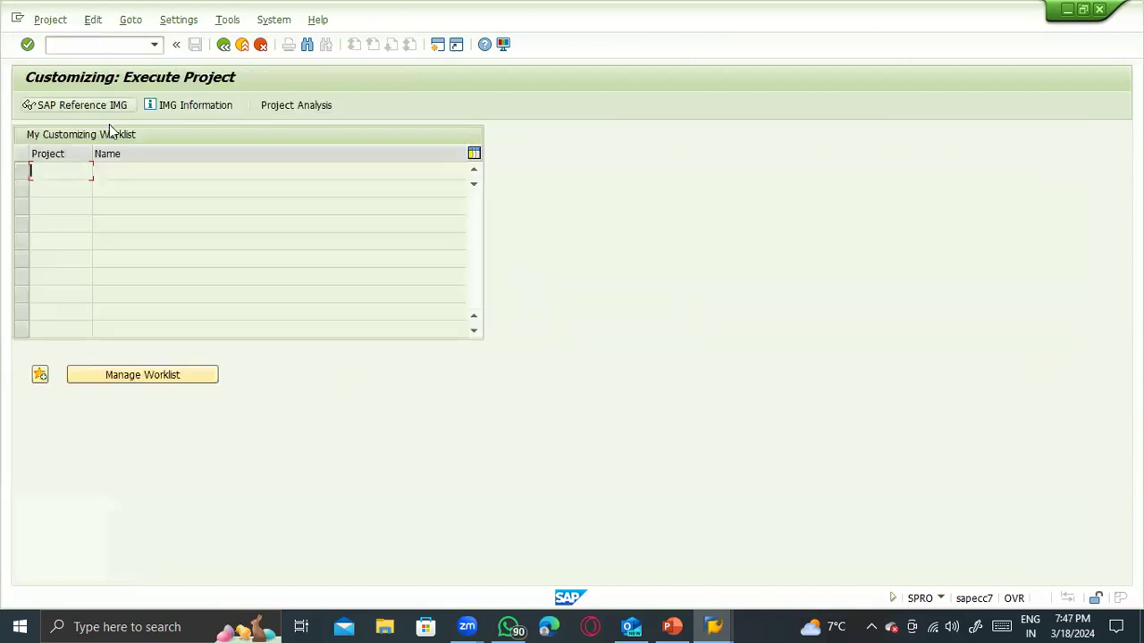
left_click(89, 106)
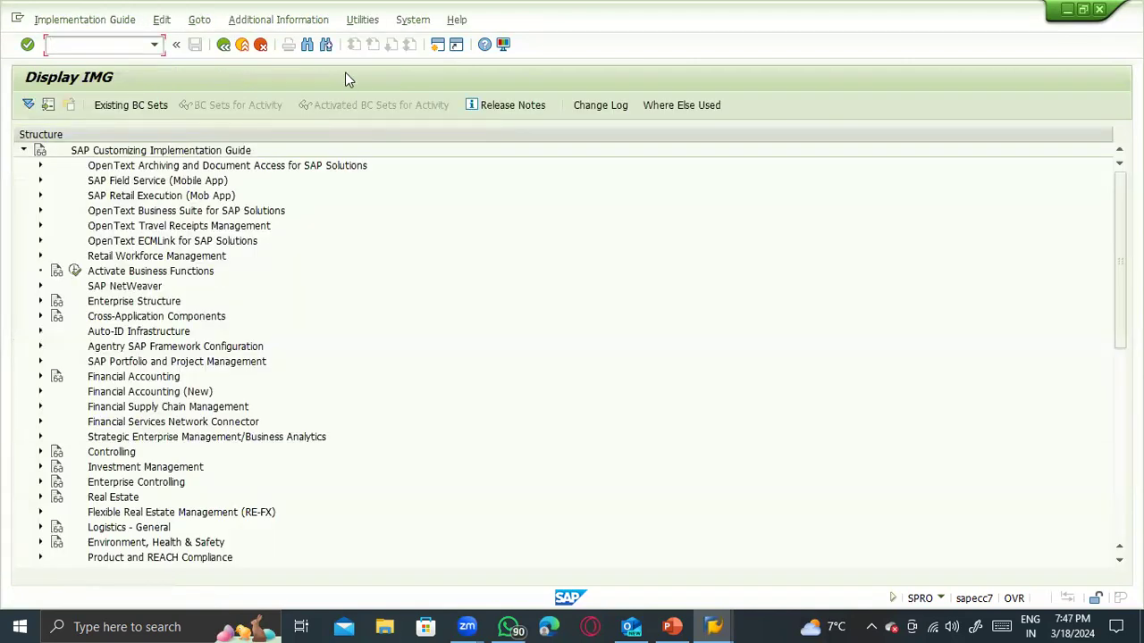
- Search the IMG for GTS, inspect the Activate Check in SAP GTS for FI setting and return to the IMG structure
key("ctrl+f")
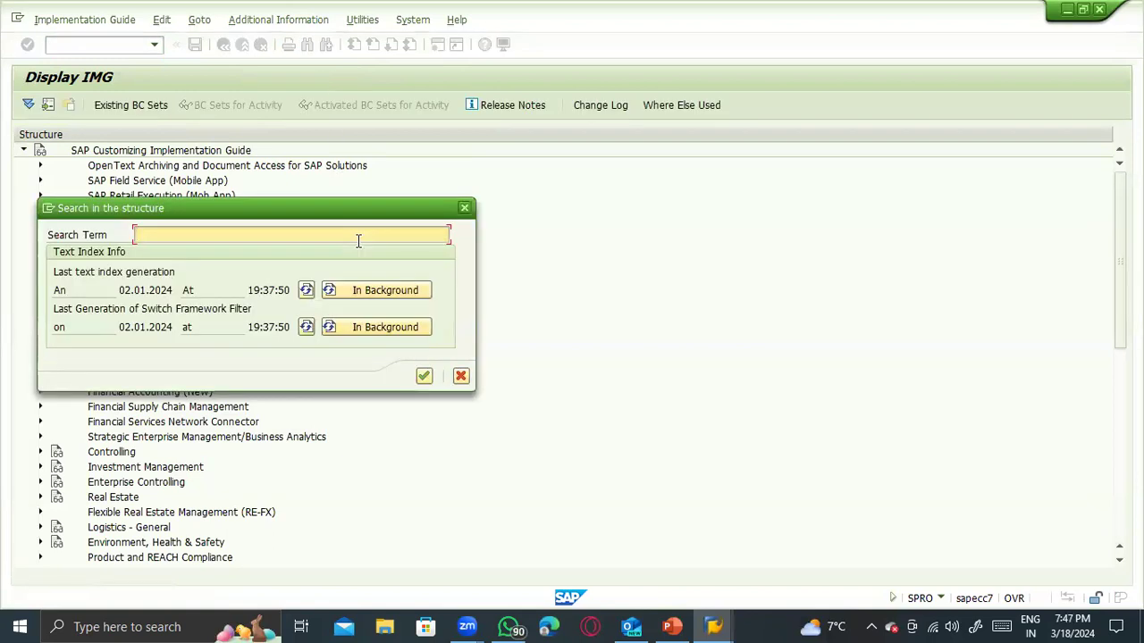
key("Return")
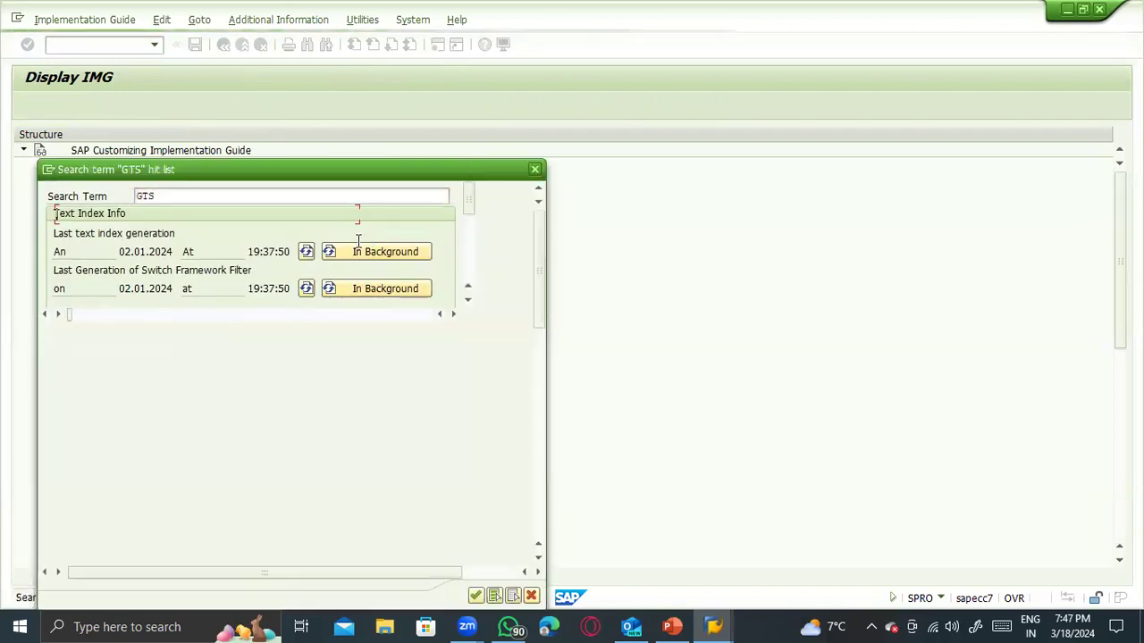
double_click(163, 219)
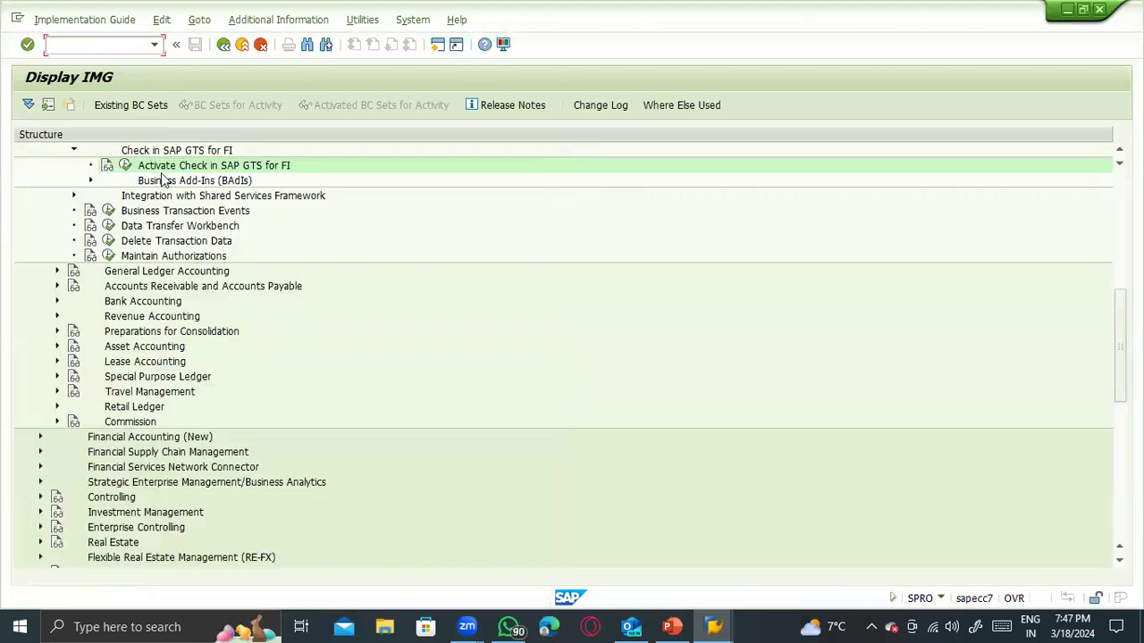
left_click(126, 167)
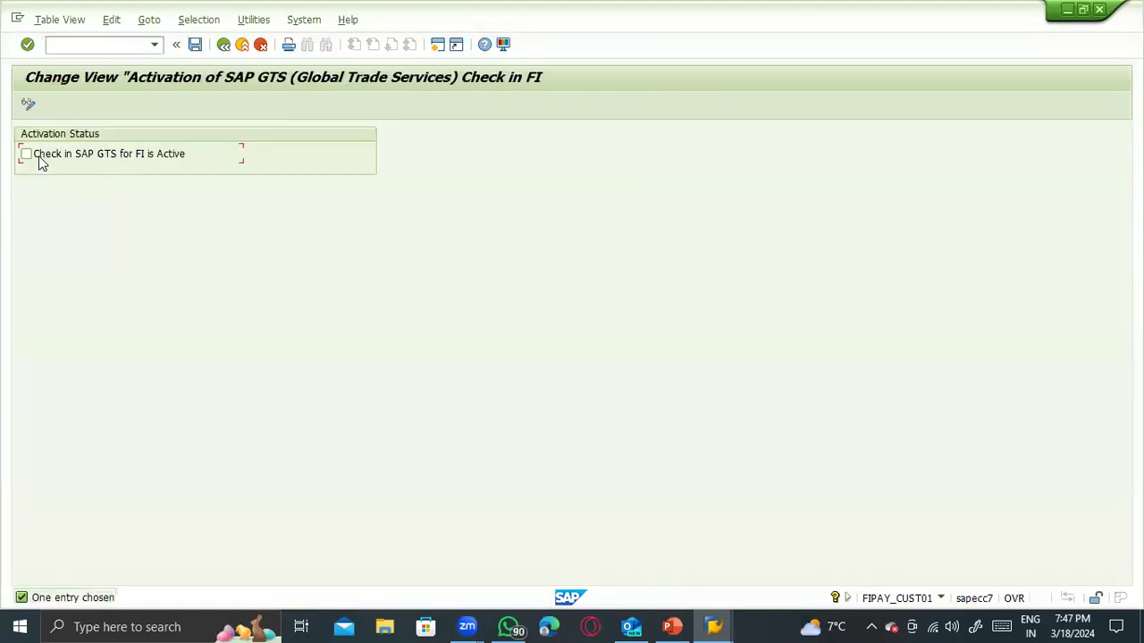
left_click(223, 44)
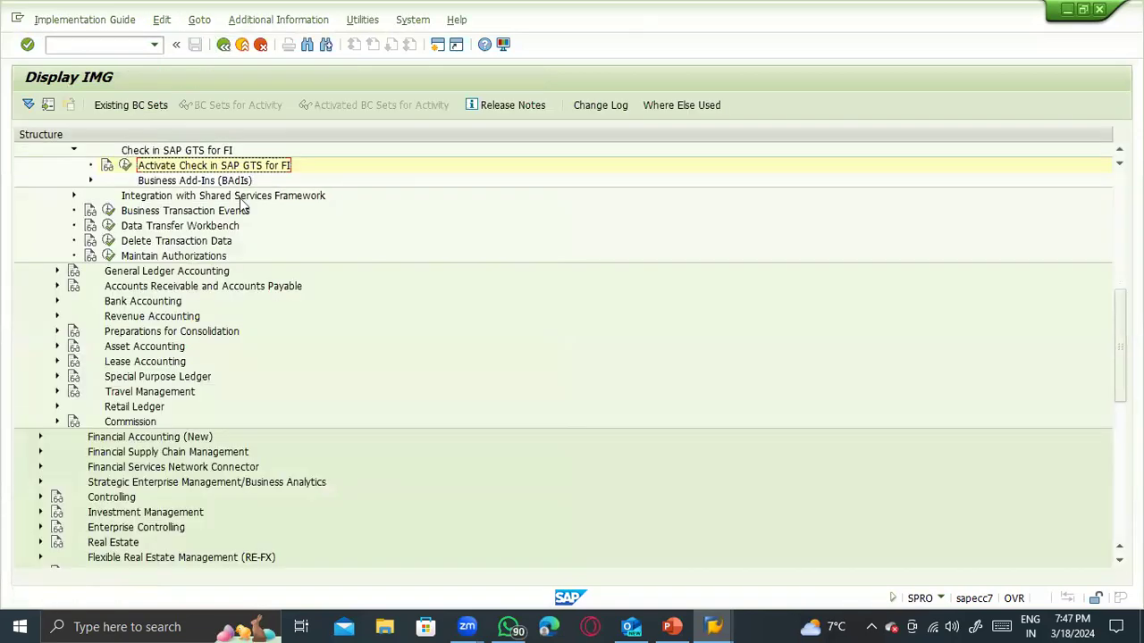
- Read the documentation for Activate Check in SAP GTS for FI, close it and return to SAP Easy Access
left_click(108, 170)
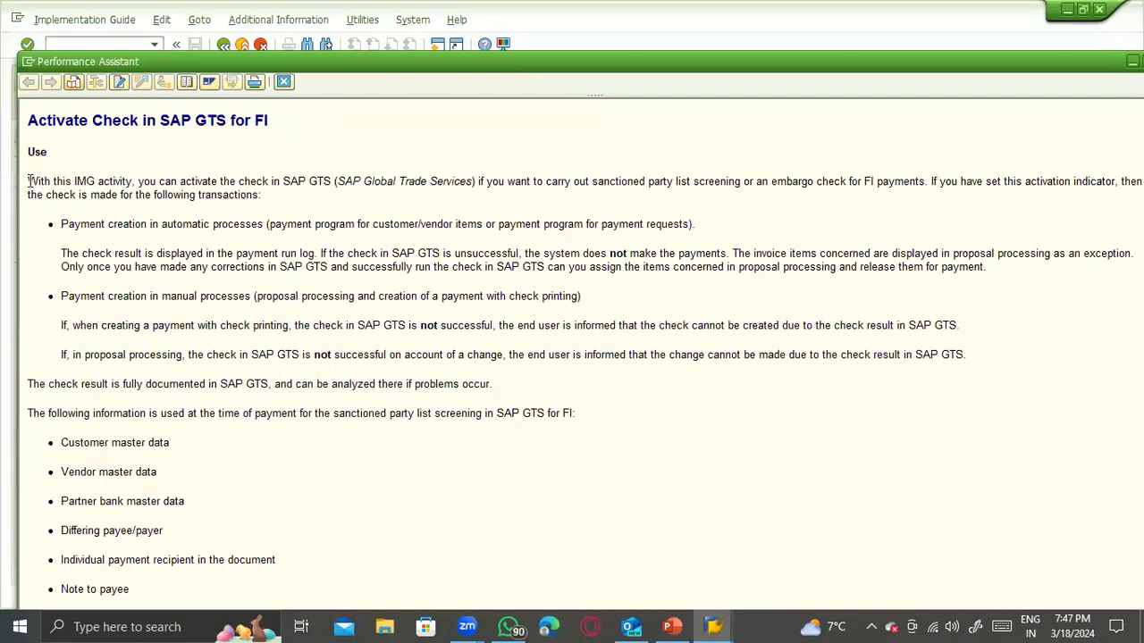
left_click_drag(30, 182, 454, 191)
left_click(551, 182)
left_click_drag(693, 182, 1015, 185)
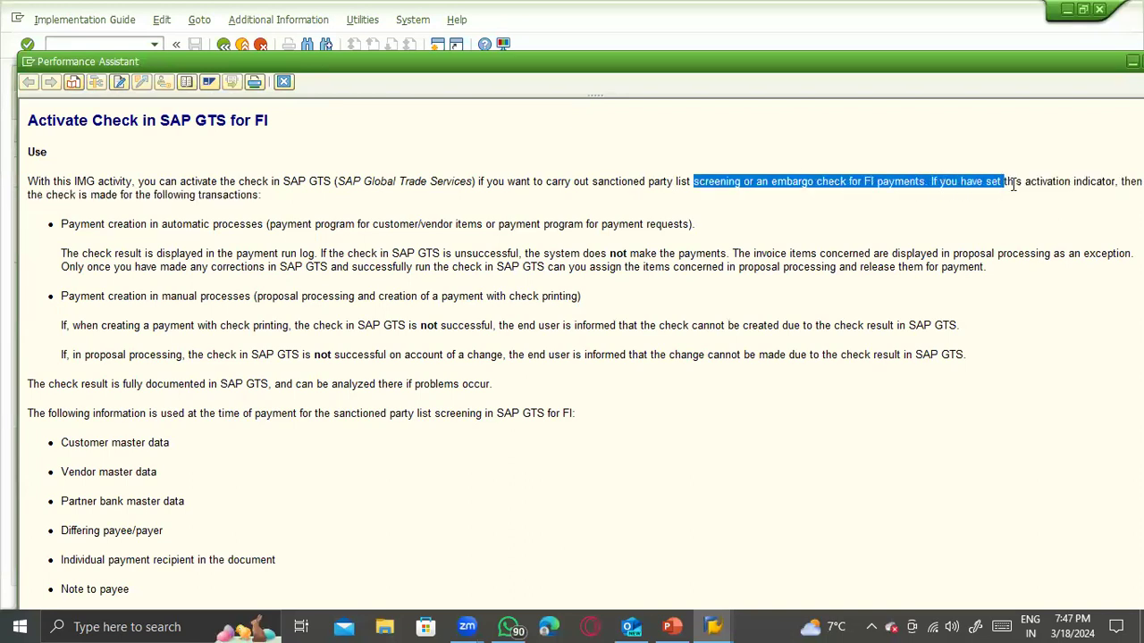
left_click(979, 231)
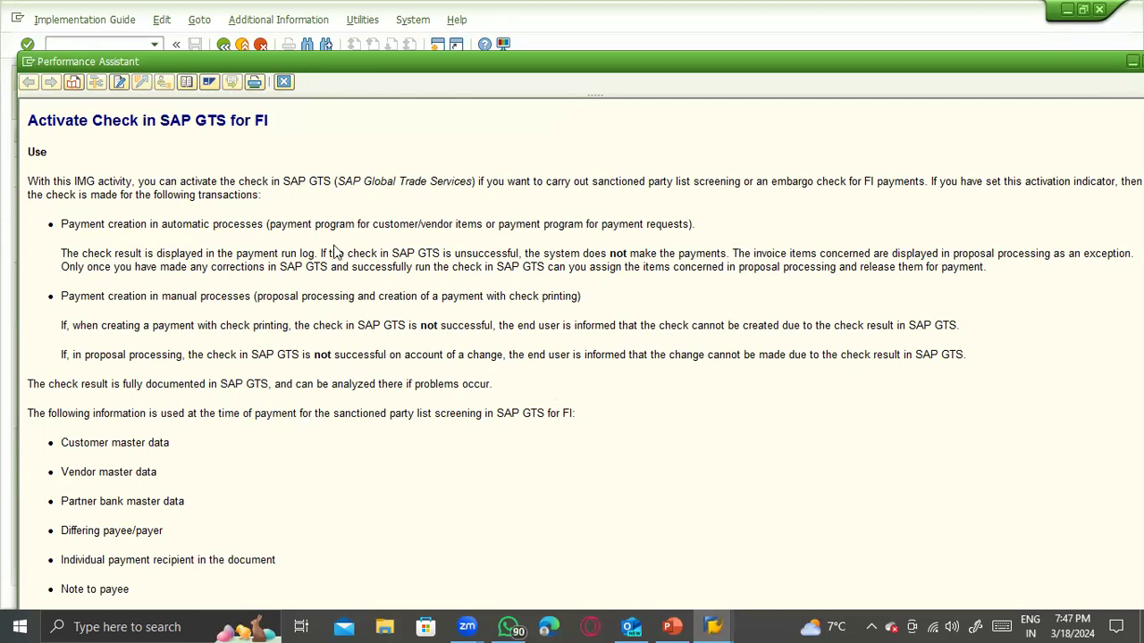
left_click(283, 81)
key("F3")
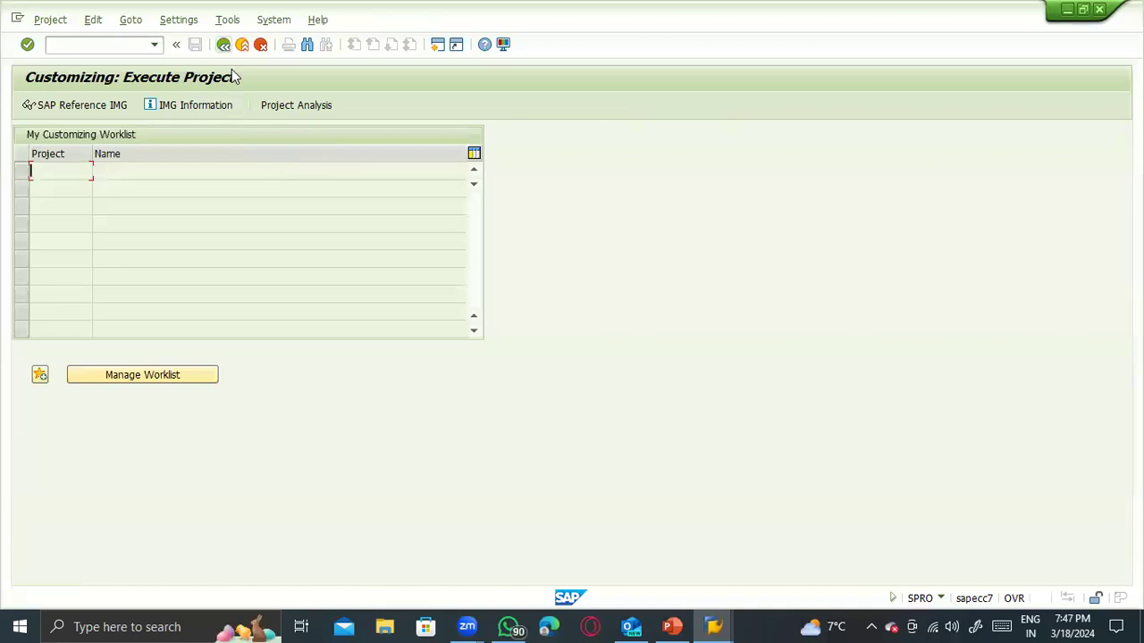
key("F3")
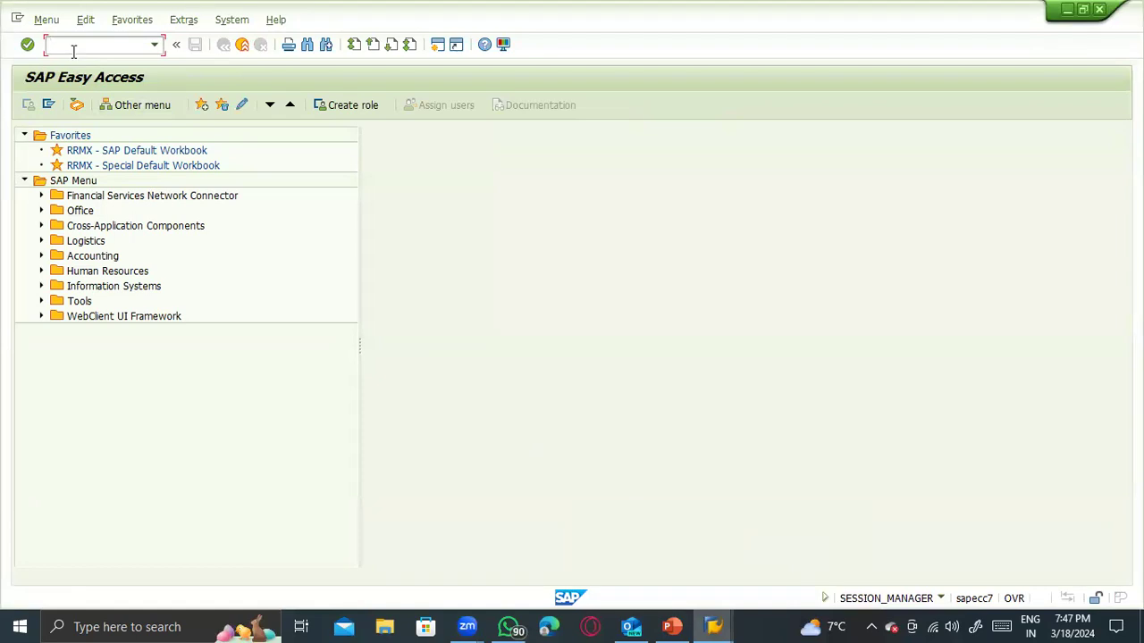
key("Return")
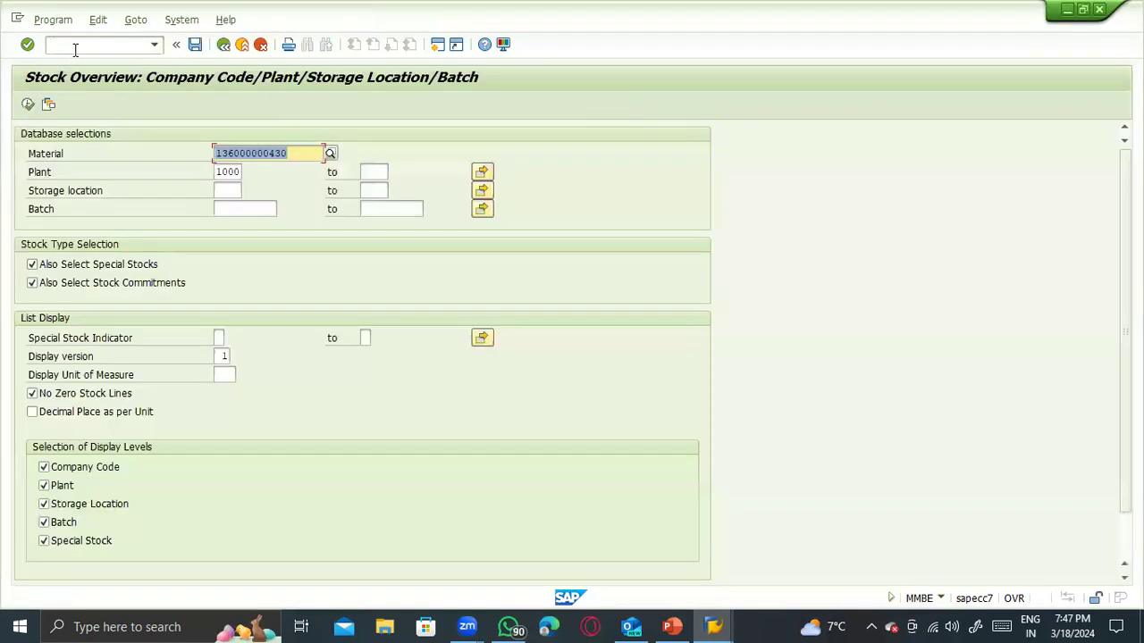
left_click(229, 172)
left_click(234, 189)
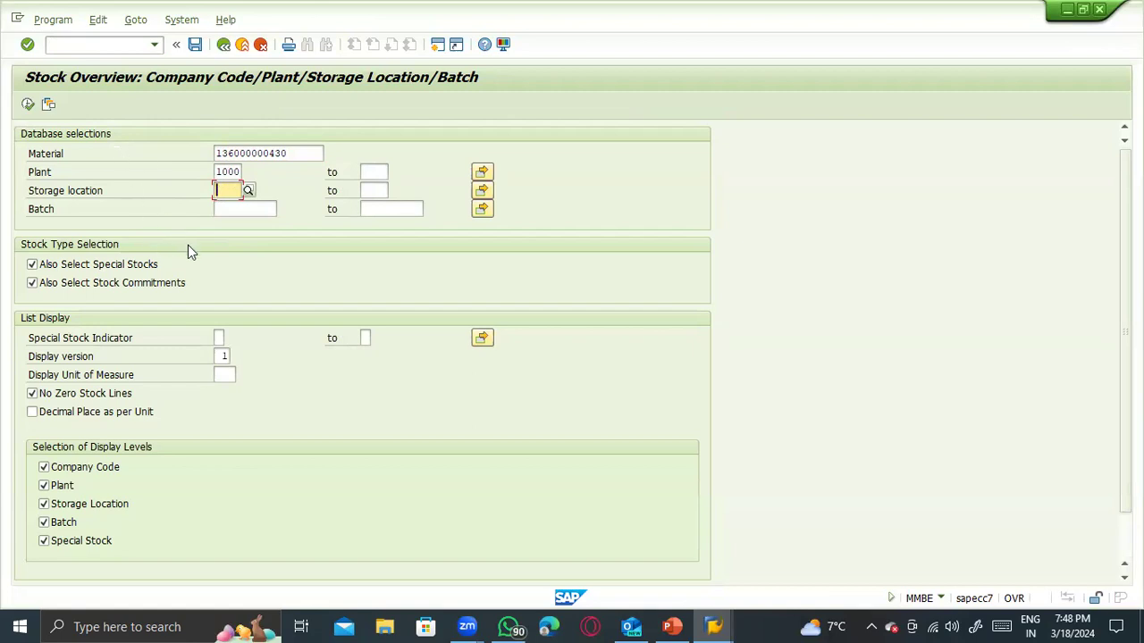
left_click(27, 109)
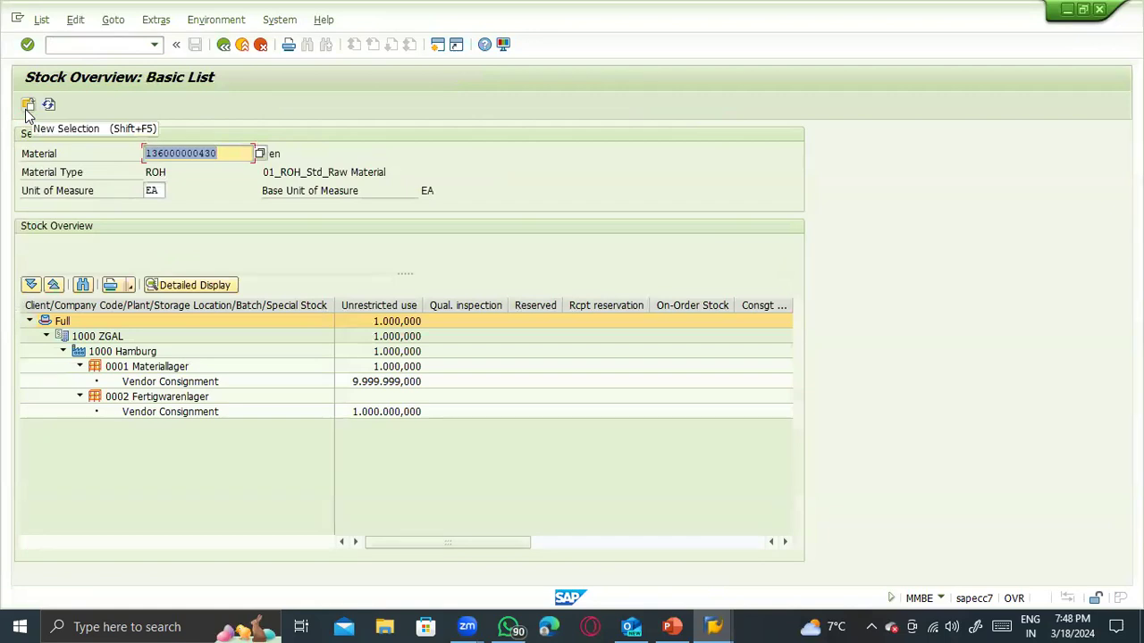
- Compare the pen's own stock and vendor consignment stock in storage locations 0001 and 0002, and leave the stock overview
left_click(374, 384)
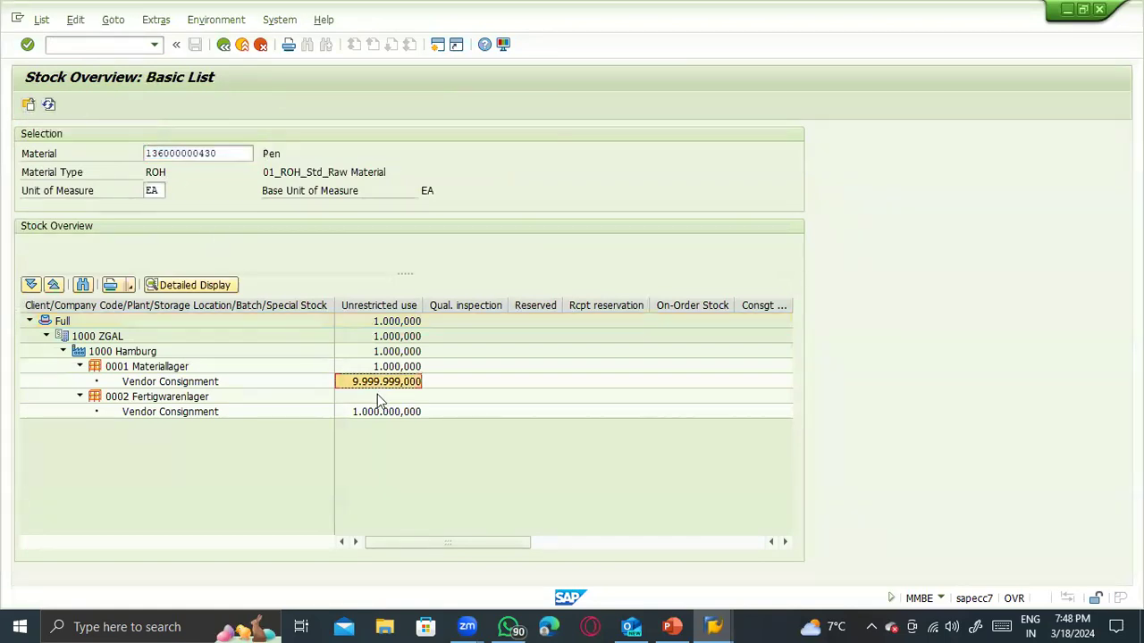
left_click(383, 414)
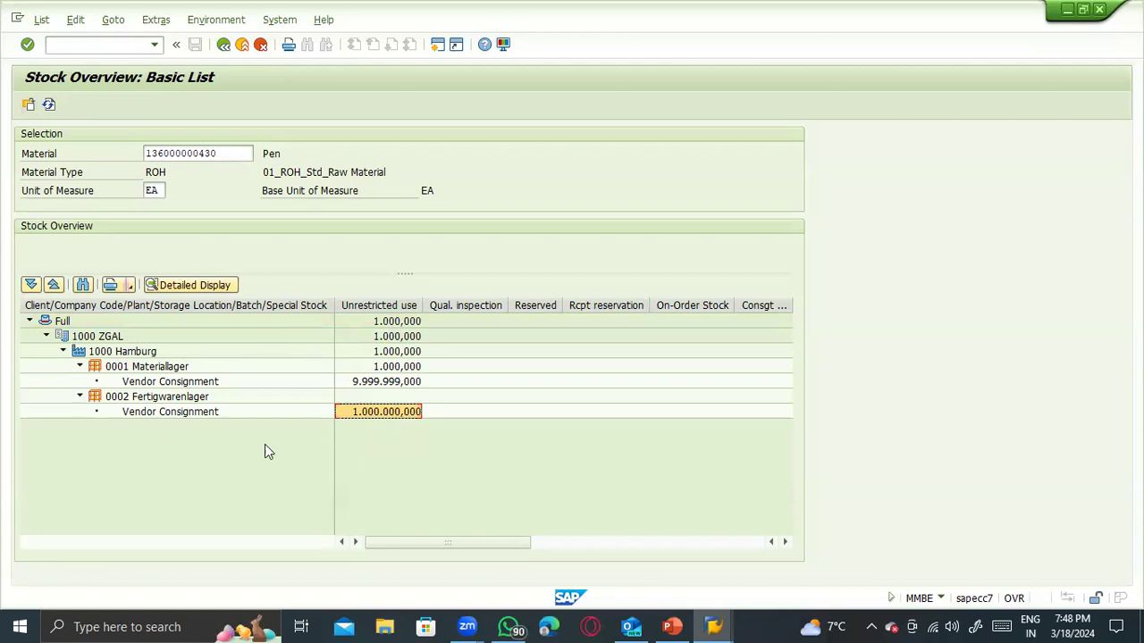
left_click(145, 367)
left_click(161, 396)
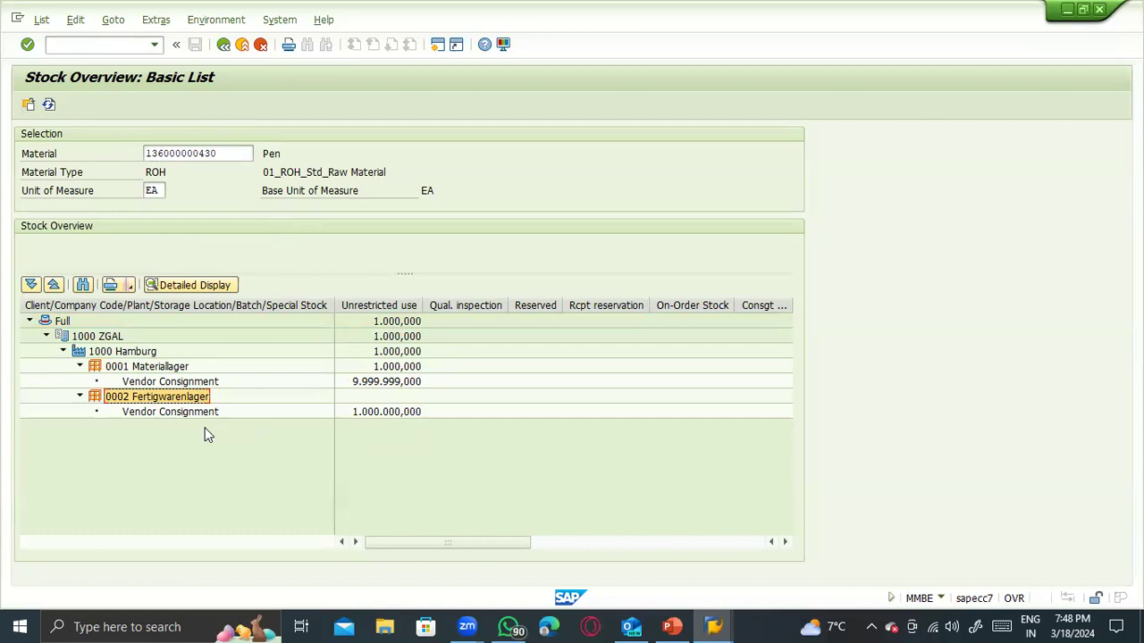
left_click(162, 413)
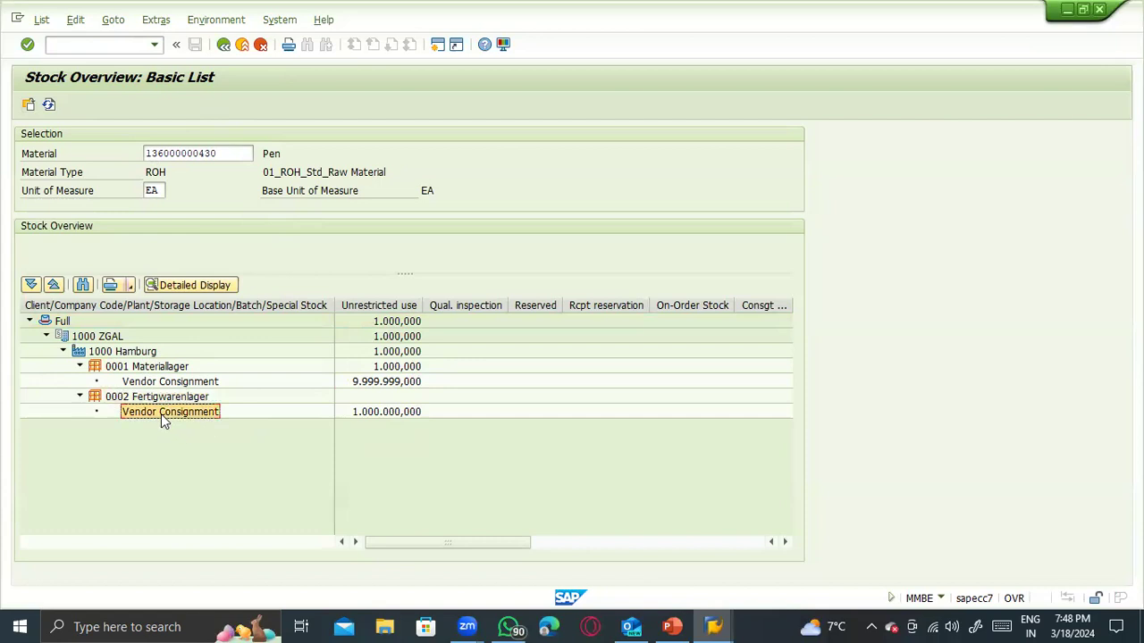
left_click(149, 367)
left_click(396, 367)
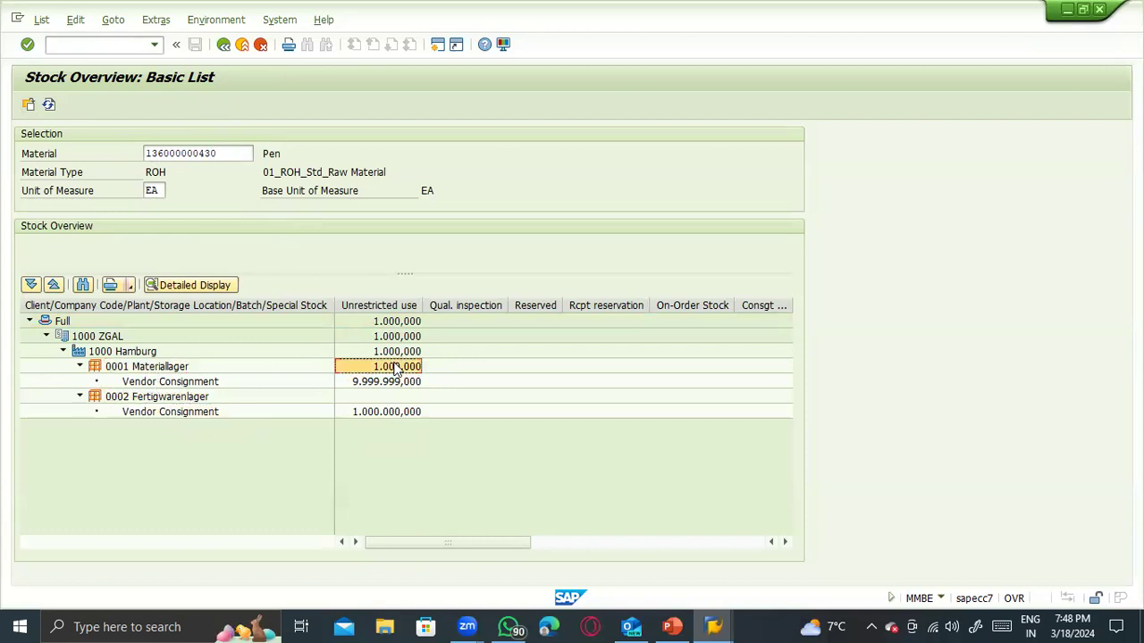
left_click(154, 370)
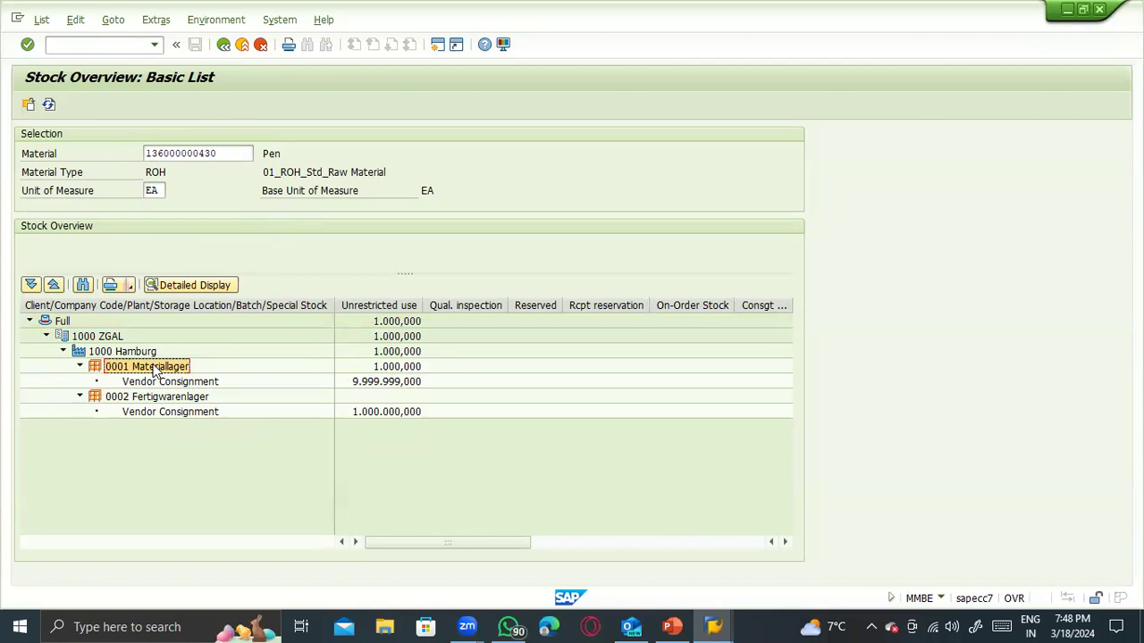
left_click(349, 384)
left_click(217, 385)
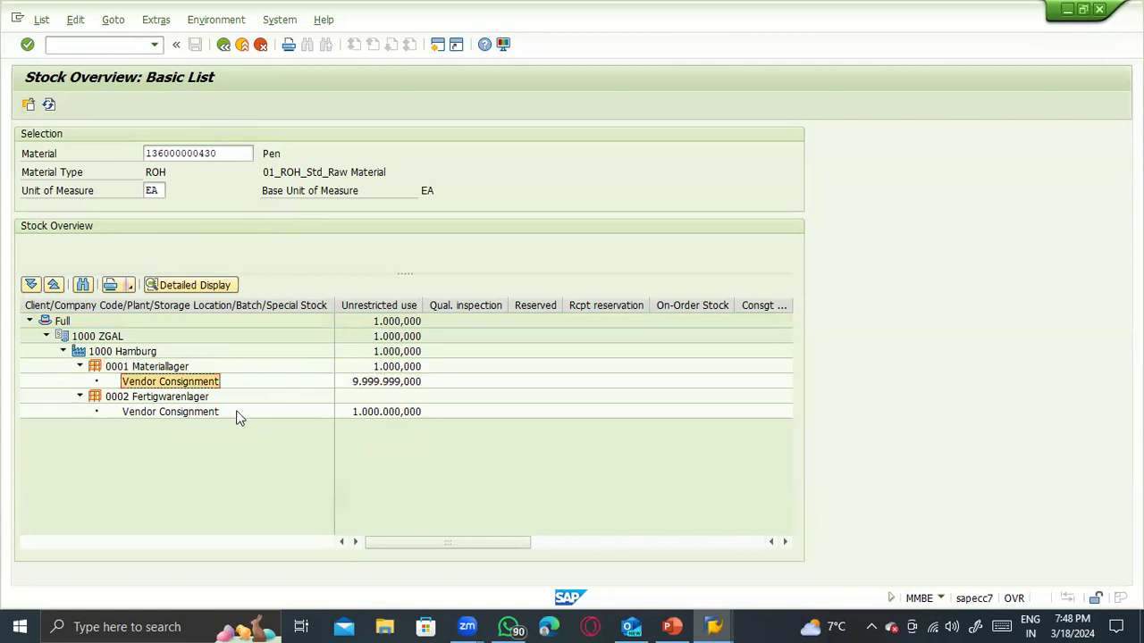
left_click(234, 414)
left_click(360, 412)
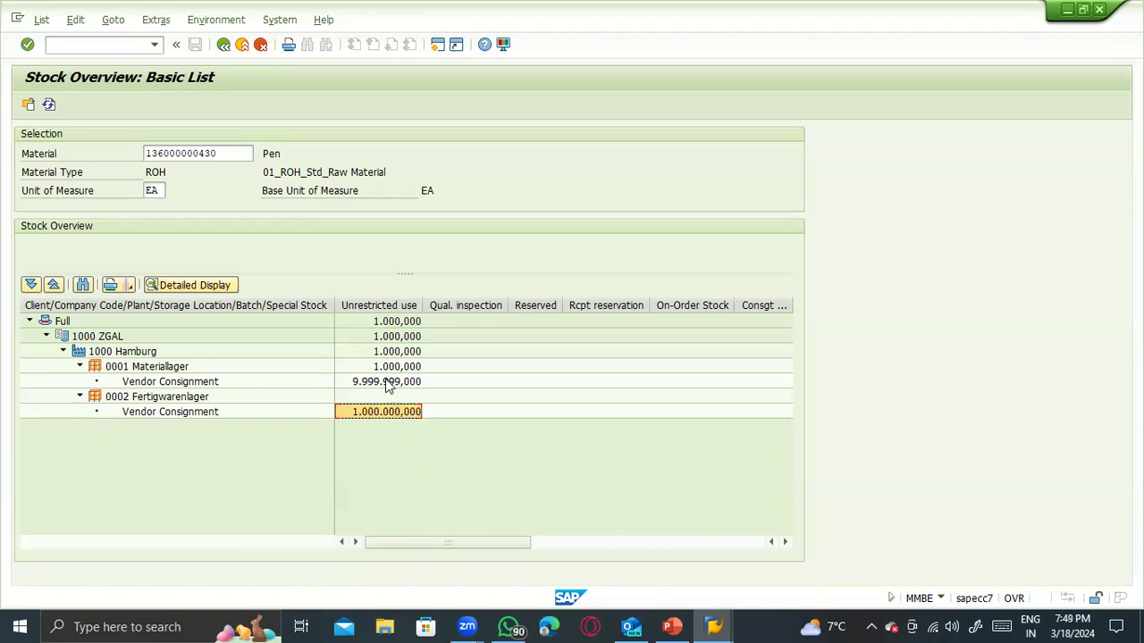
left_click(387, 381)
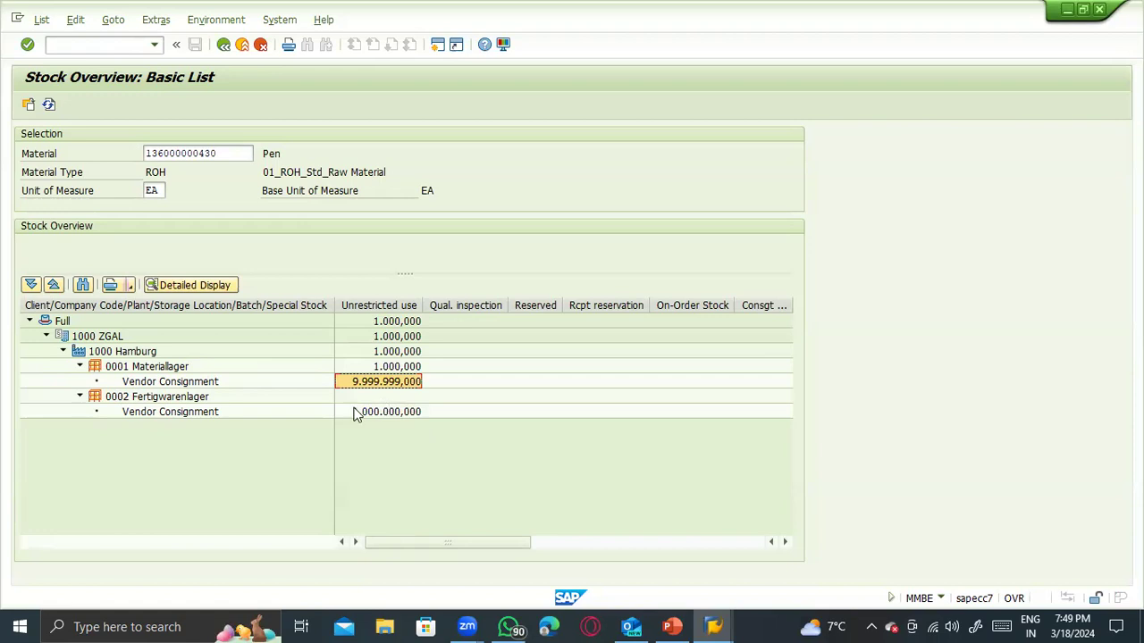
key("F3")
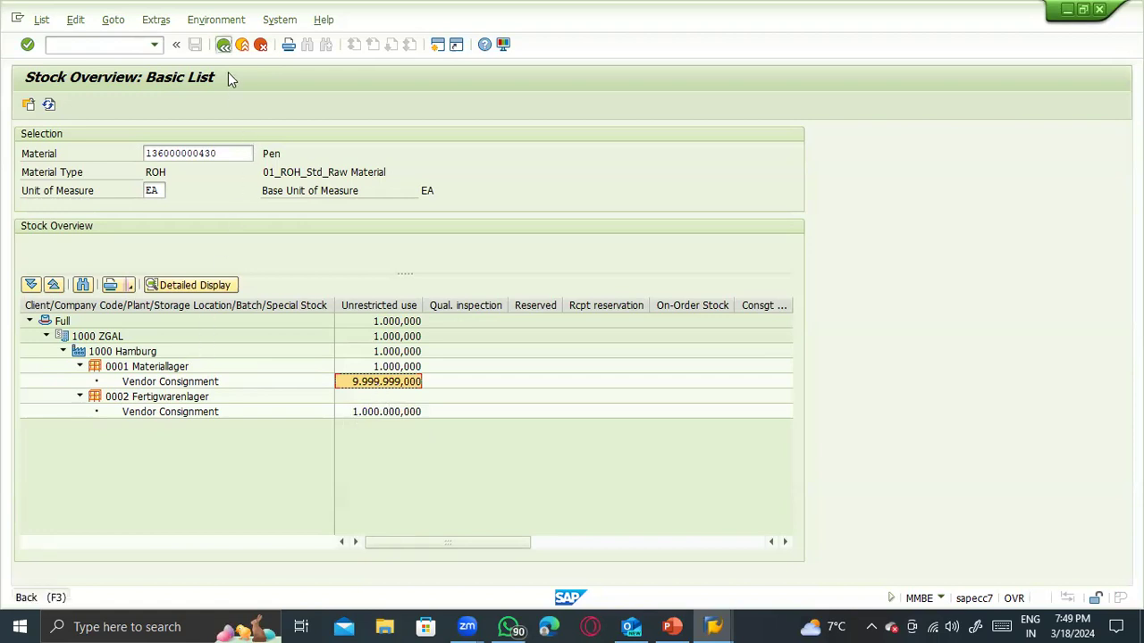
key("F3")
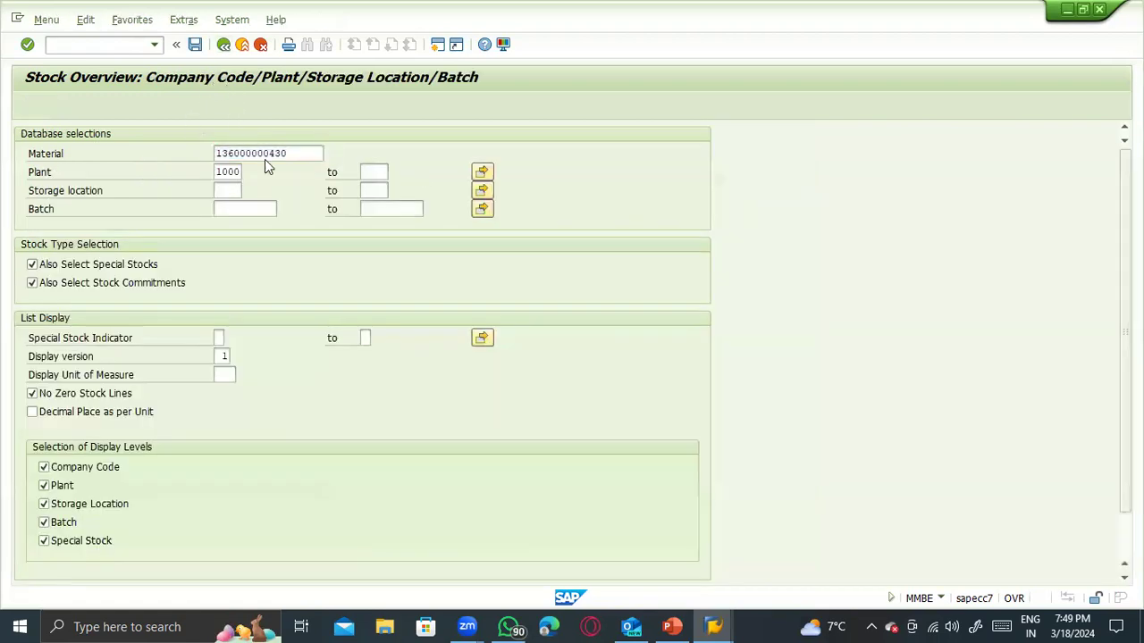
- Open Notepad and write the heading "Consumption ------" followed by a blank line
key("super")
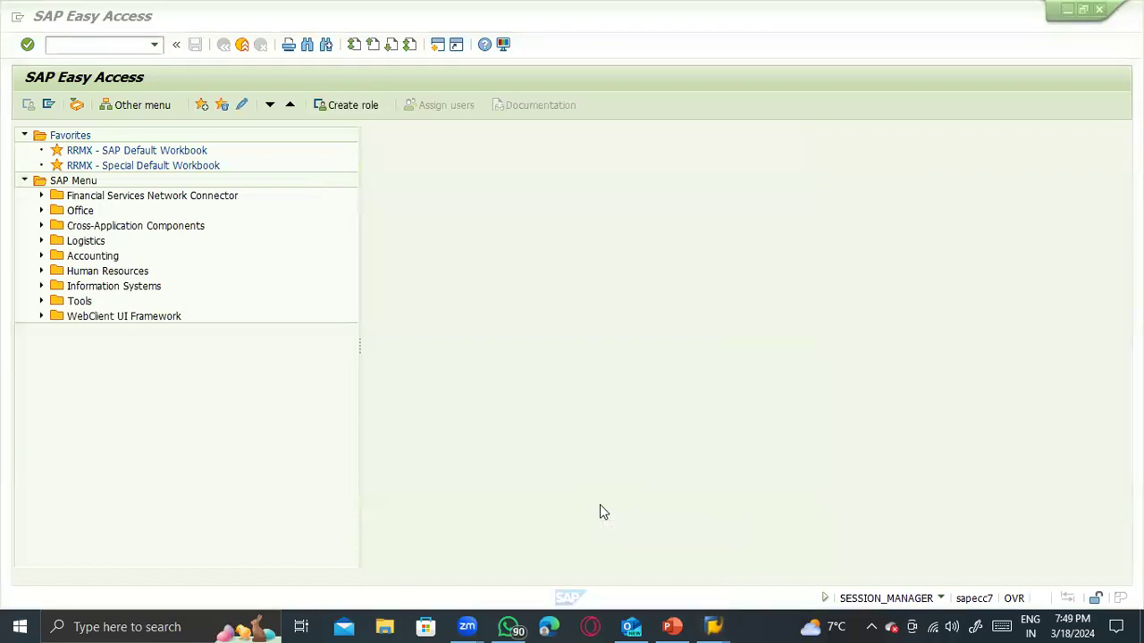
type("note")
key("Return")
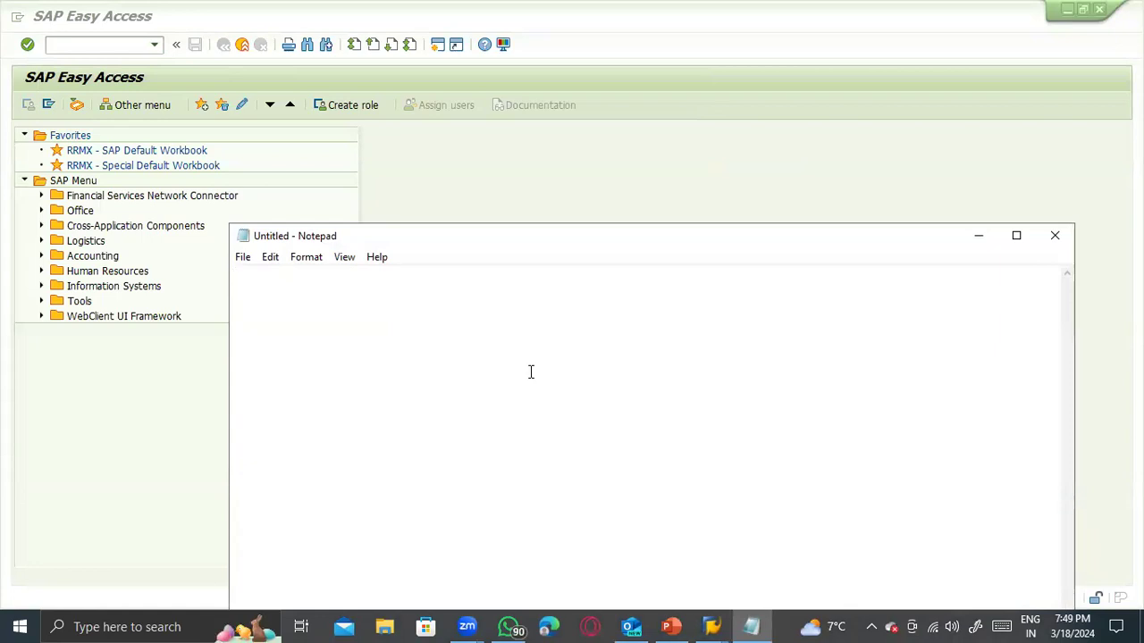
type("Consumpt")
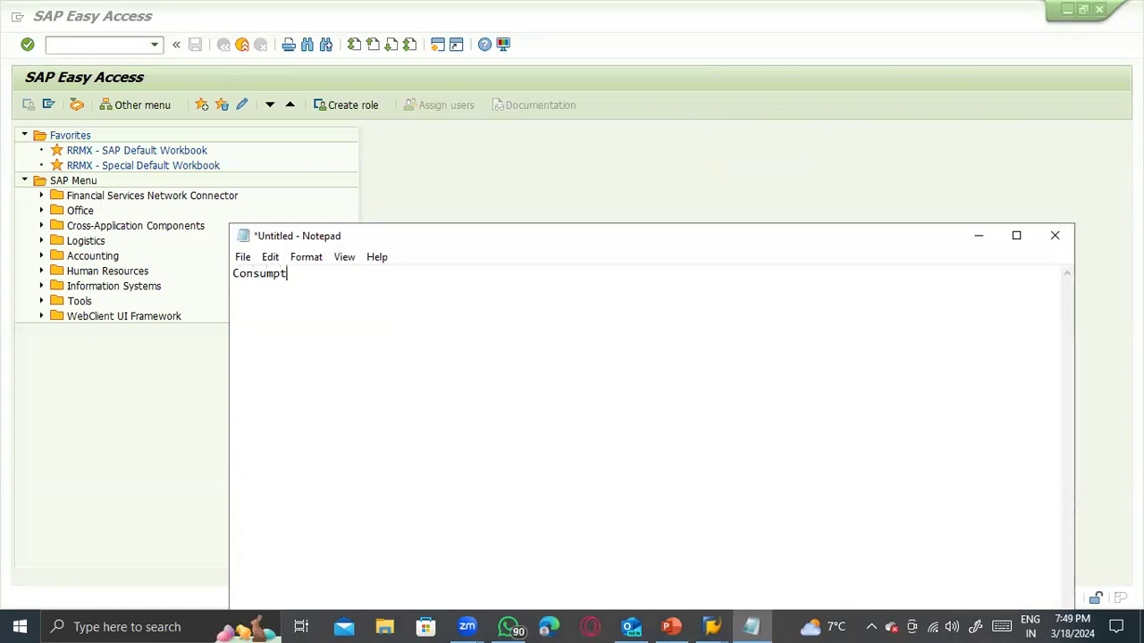
type("ion ------")
key("Return")
key("Return")
- Add the line "201 ------- Direct Cost center" to the note
type("201 ------- Direct Cost cetner")
key("BackSpace")
key("BackSpace")
key("BackSpace")
key("BackSpace")
type("nter")
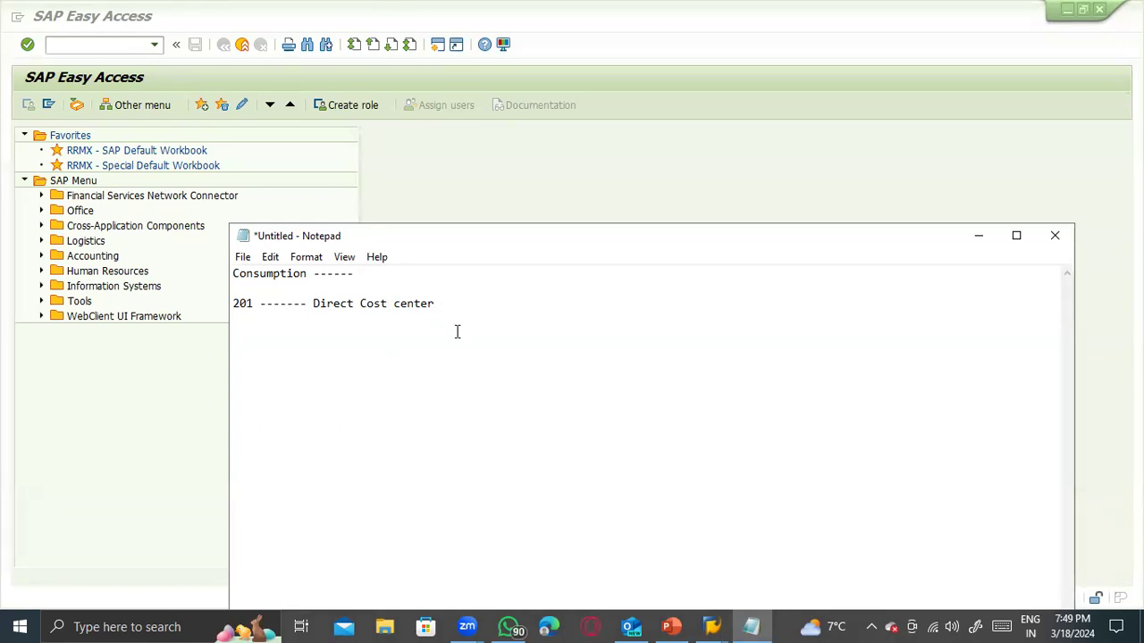
- Add the line "201 K -------- Consignment stock ----- Utilization" to the note
key("Return")
type("201 K -------- Consugnment st")
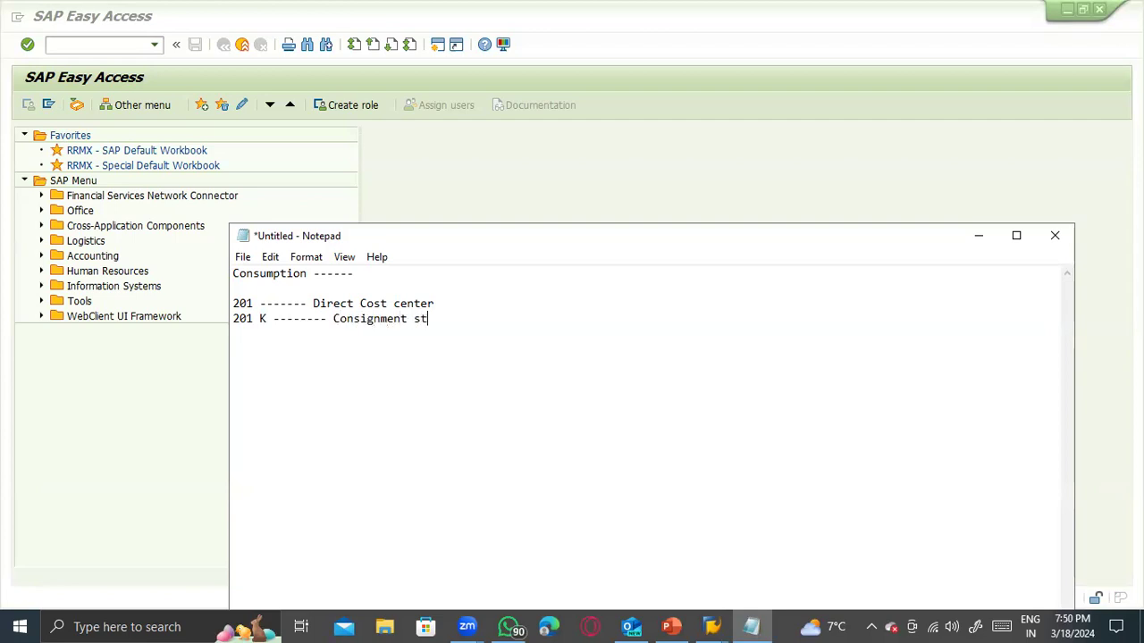
type("ock ----- Utiliz")
key("BackSpace")
type("zation")
key("alt+Tab")
key("alt+Tab")
- Leave blank lines below the consumption entries and write "Goods issue ------ Others" in the note
key("Return")
key("Return")
type("Goods")
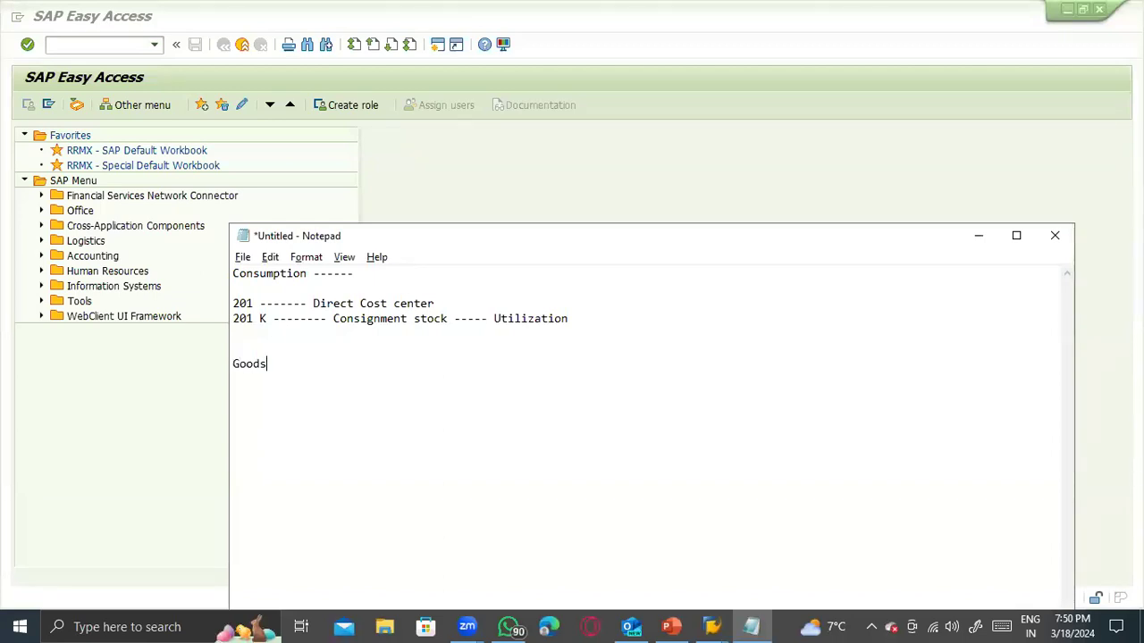
type(" issue ------ Others")
- Review the note, highlighting the consignment stock, Goods issue and Others entries in turn
left_click_drag(339, 319, 436, 320)
left_click(436, 362)
left_click(68, 47)
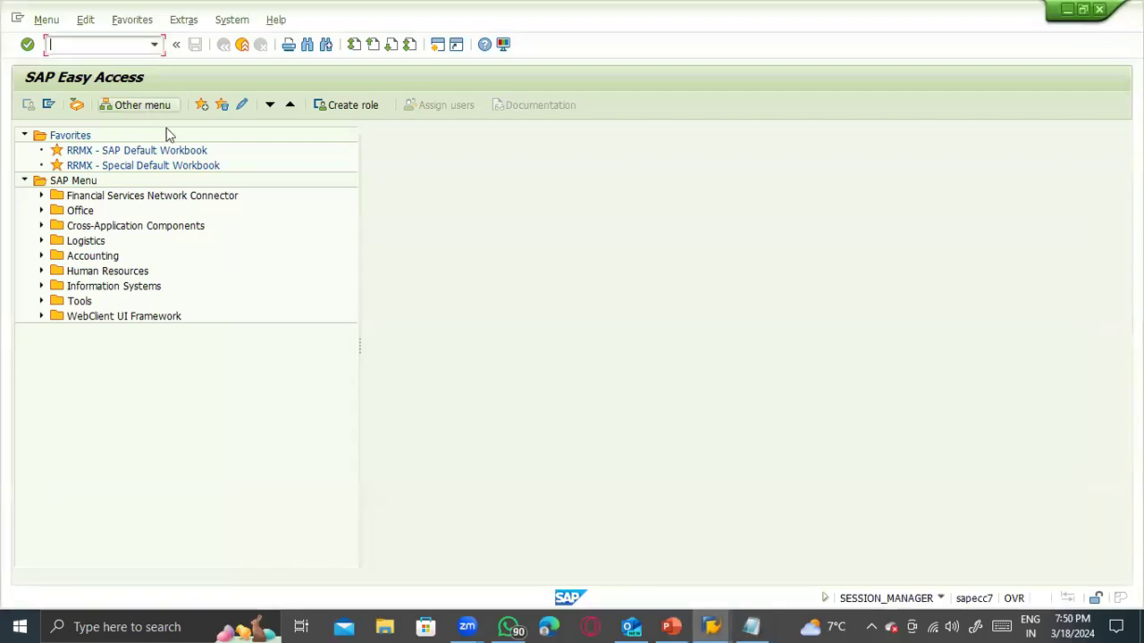
key("alt+Tab")
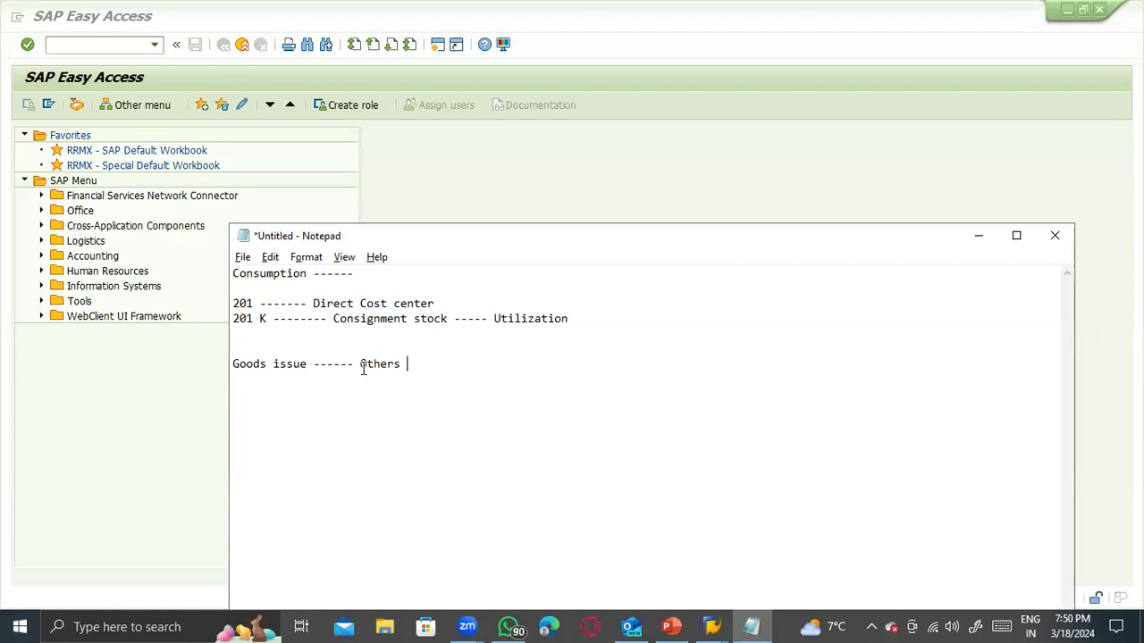
left_click_drag(308, 364, 232, 364)
left_click(268, 402)
left_click_drag(400, 364, 360, 364)
left_click(308, 363)
left_click_drag(308, 364, 233, 365)
left_click(401, 364)
left_click_drag(401, 363, 361, 364)
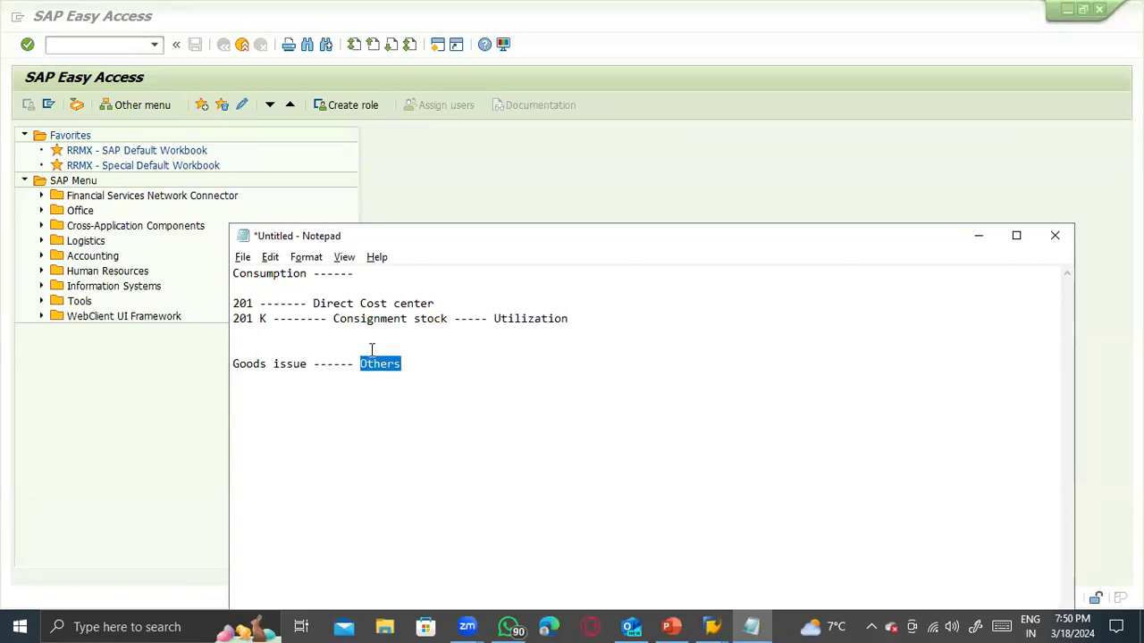
left_click(406, 364)
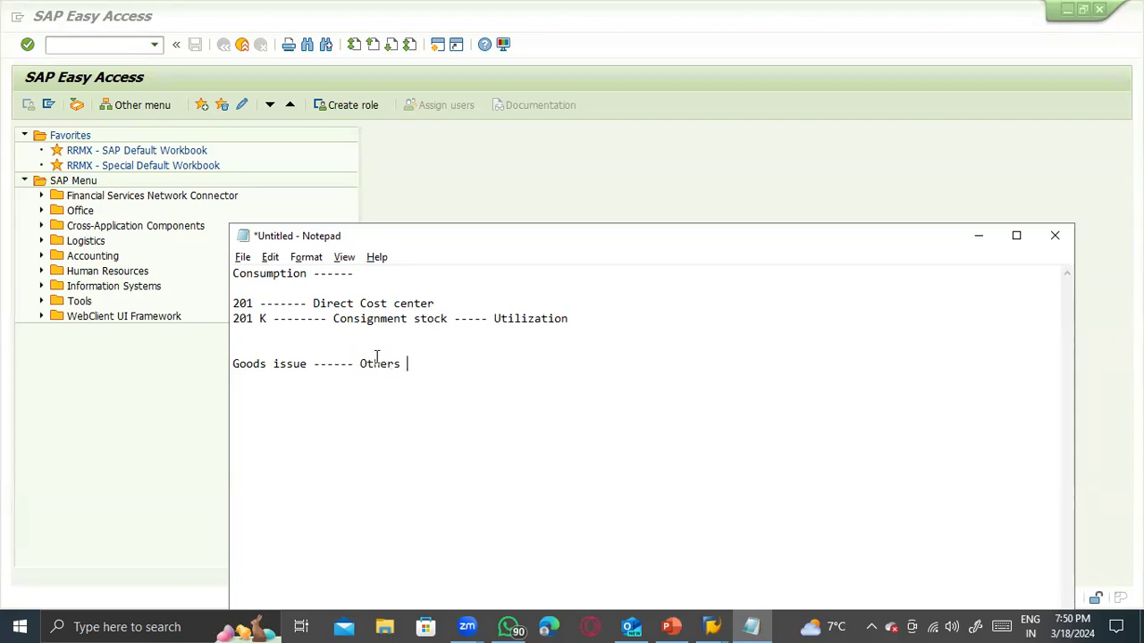
left_click(362, 367)
left_click_drag(362, 367, 400, 370)
- Switch back to SAP, go to MIGO and set up a Goods Issue with reference Other, checking its movement type
left_click(80, 50)
type("migo")
key("Return")
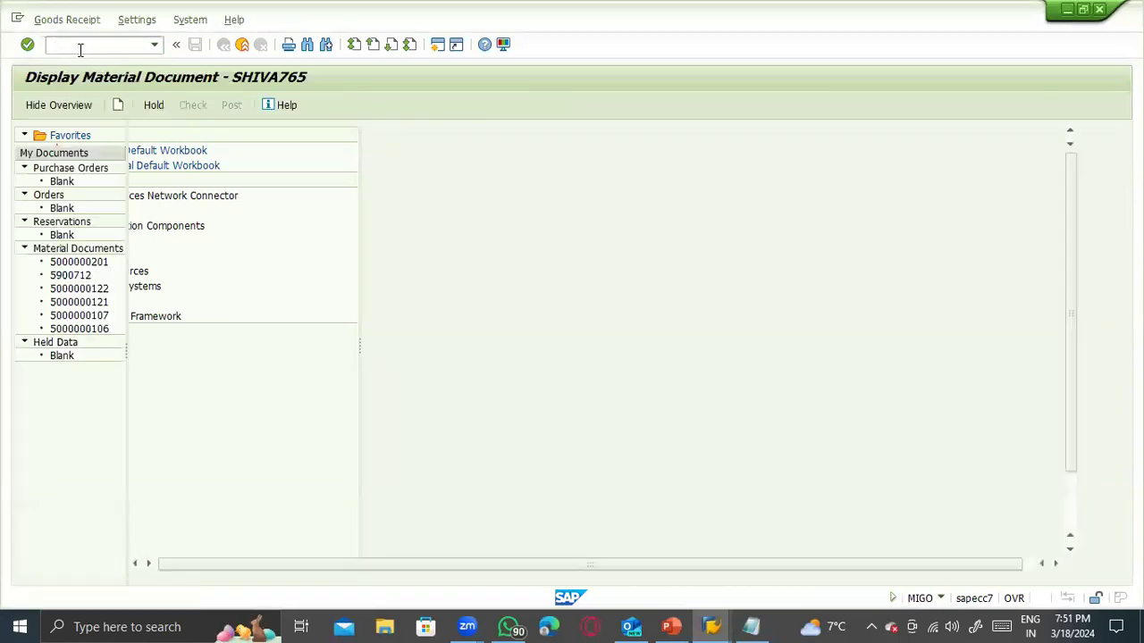
left_click(184, 136)
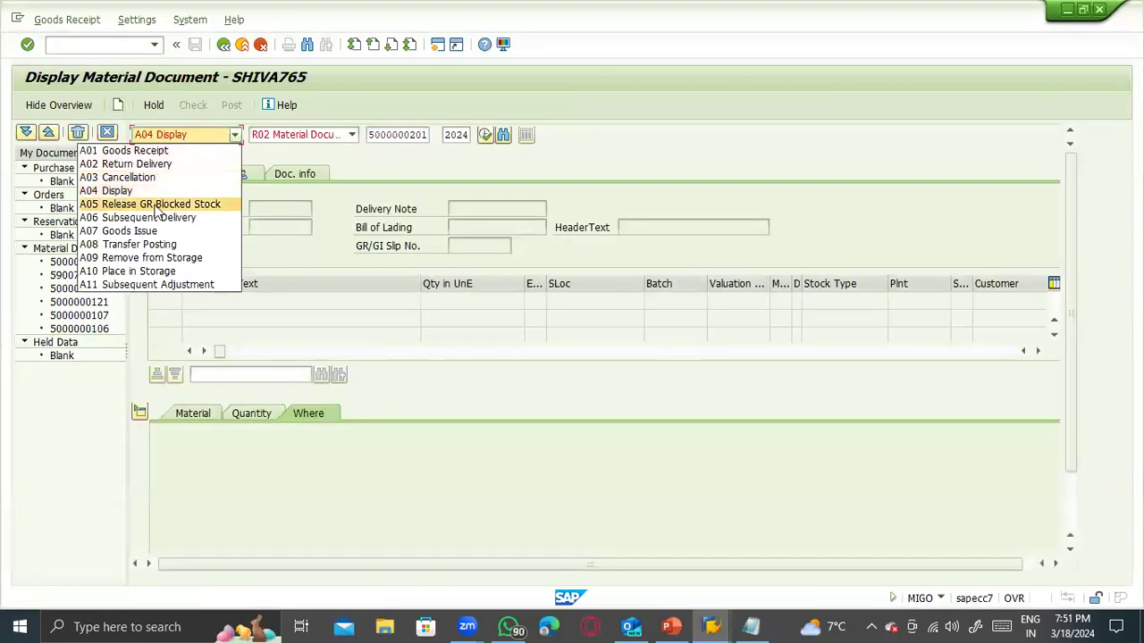
left_click(143, 230)
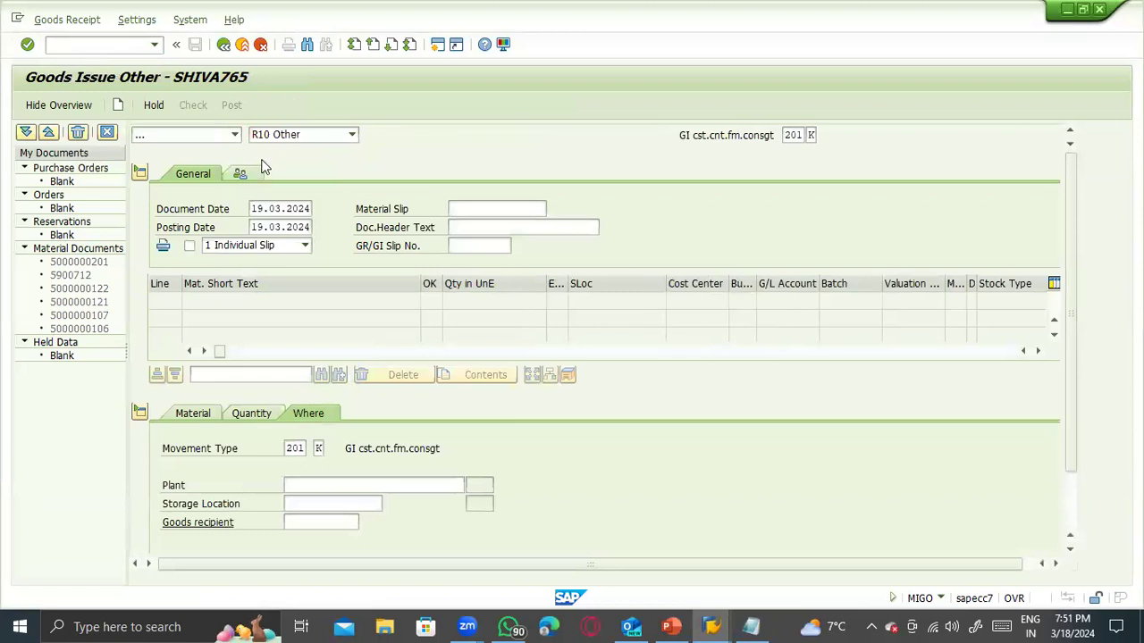
left_click(279, 137)
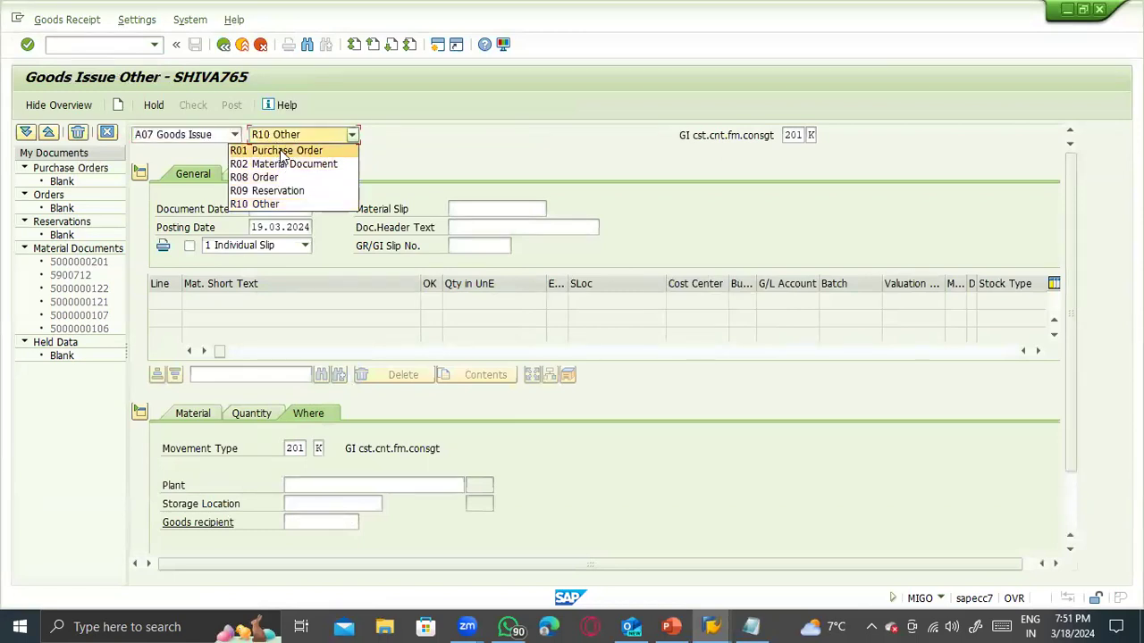
left_click(266, 204)
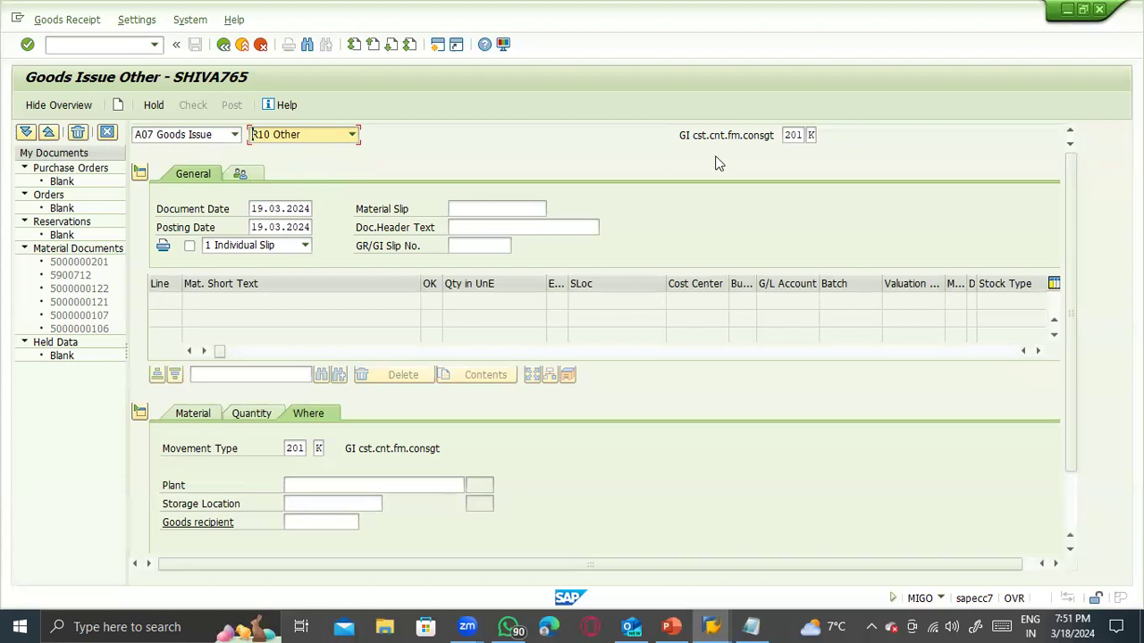
left_click(809, 142)
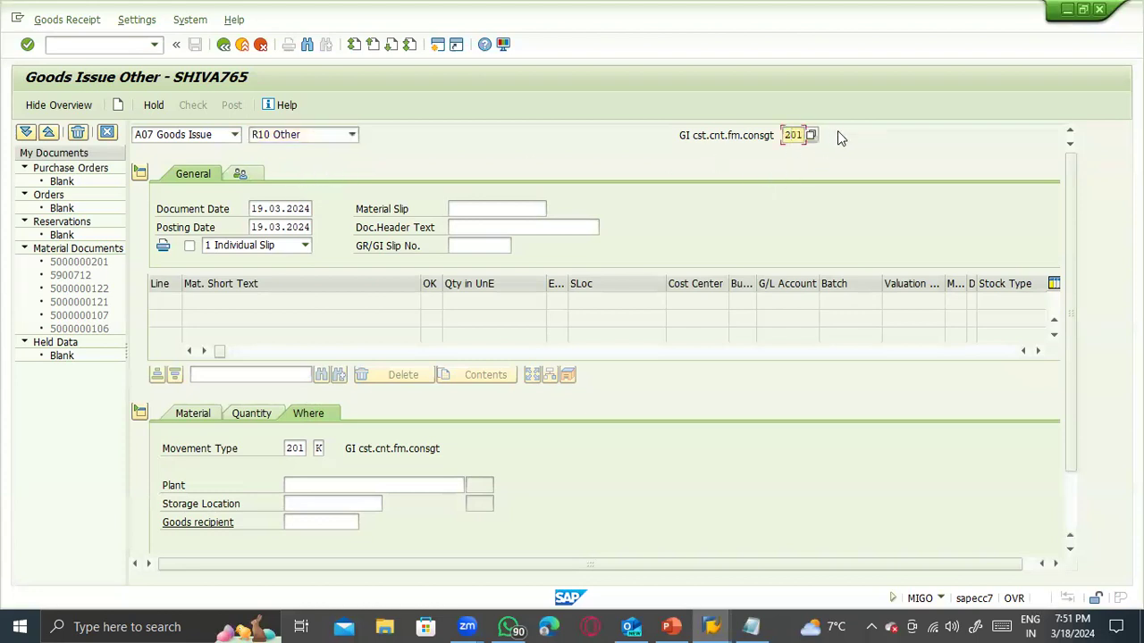
left_click(812, 137)
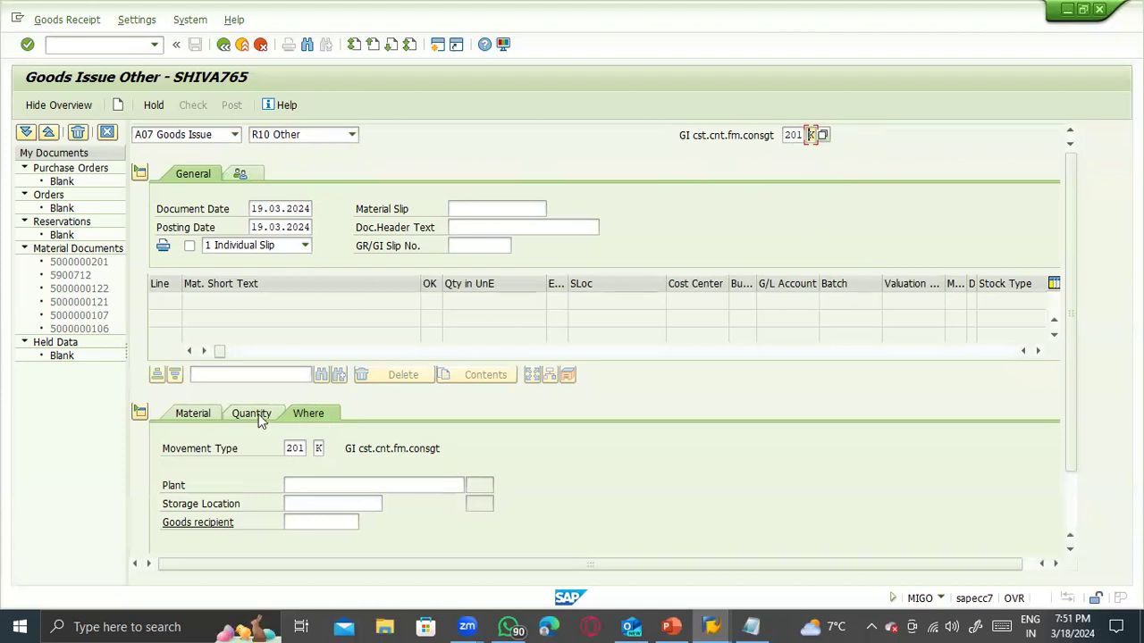
left_click(192, 413)
left_click(298, 448)
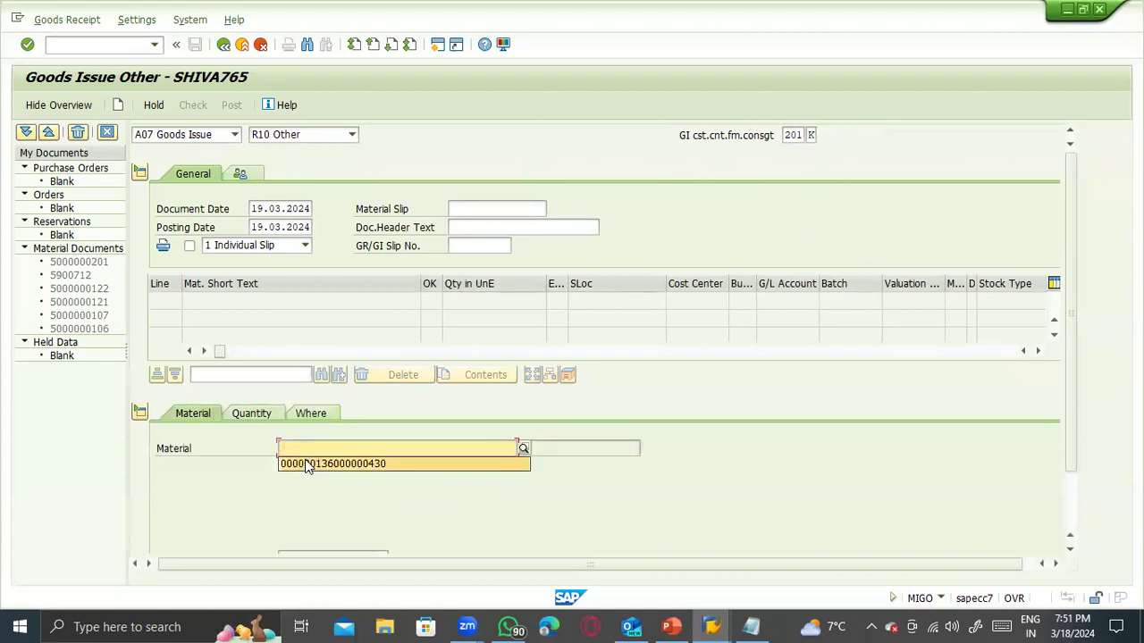
left_click(305, 459)
key("Return")
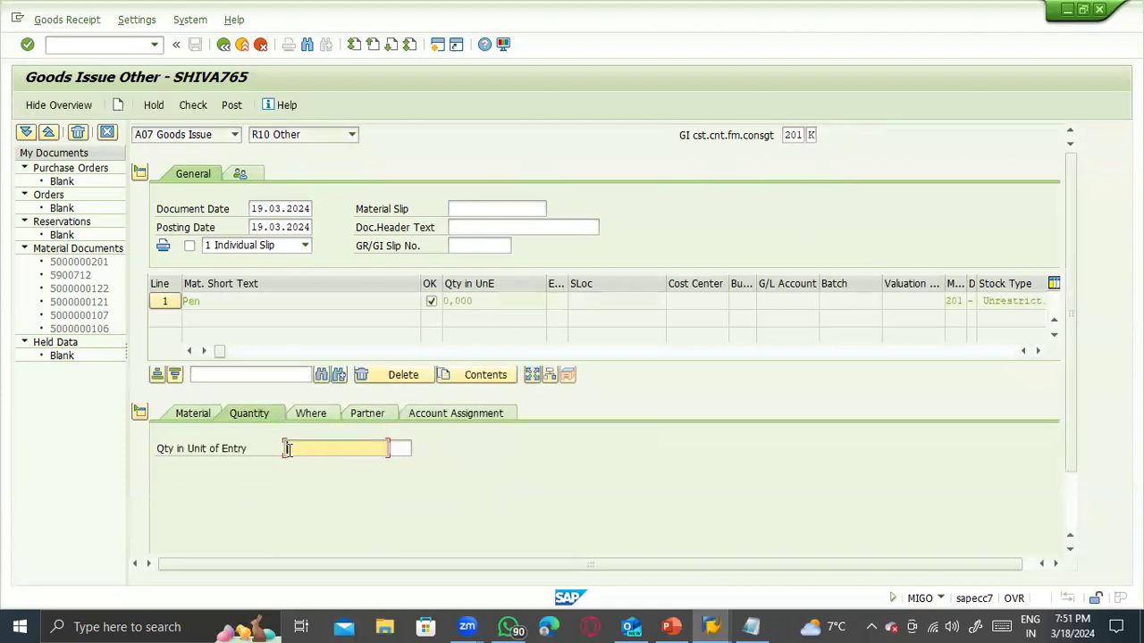
type("10000")
key("Return")
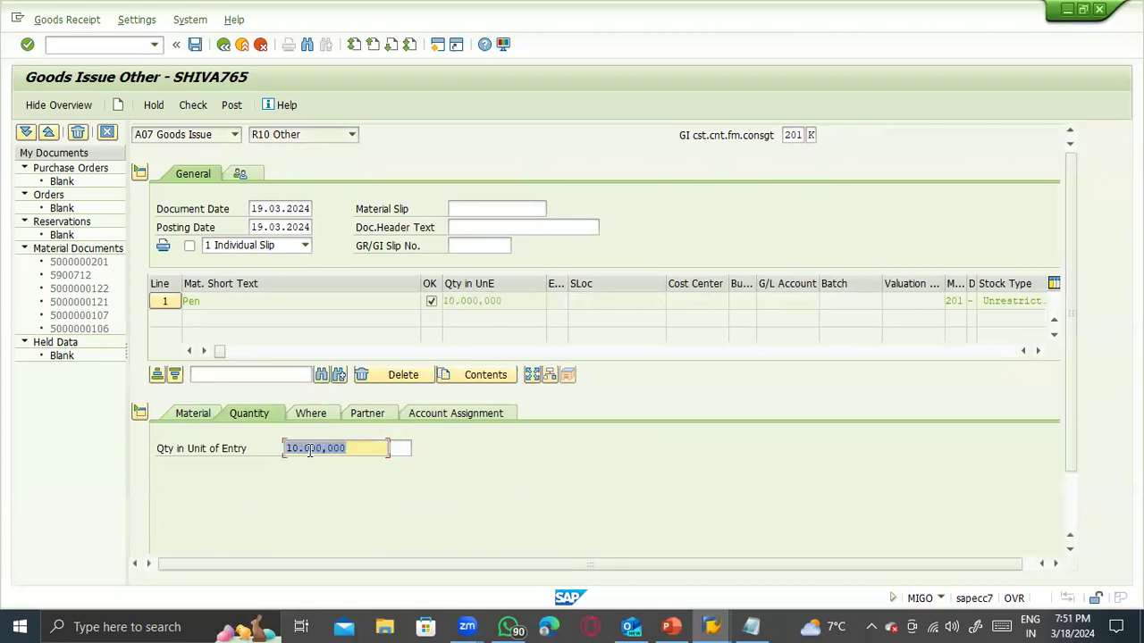
- Set the issue location of the pen item to plant 1000 and storage location 0002
left_click(310, 413)
left_click(316, 468)
left_click(317, 483)
type("1")
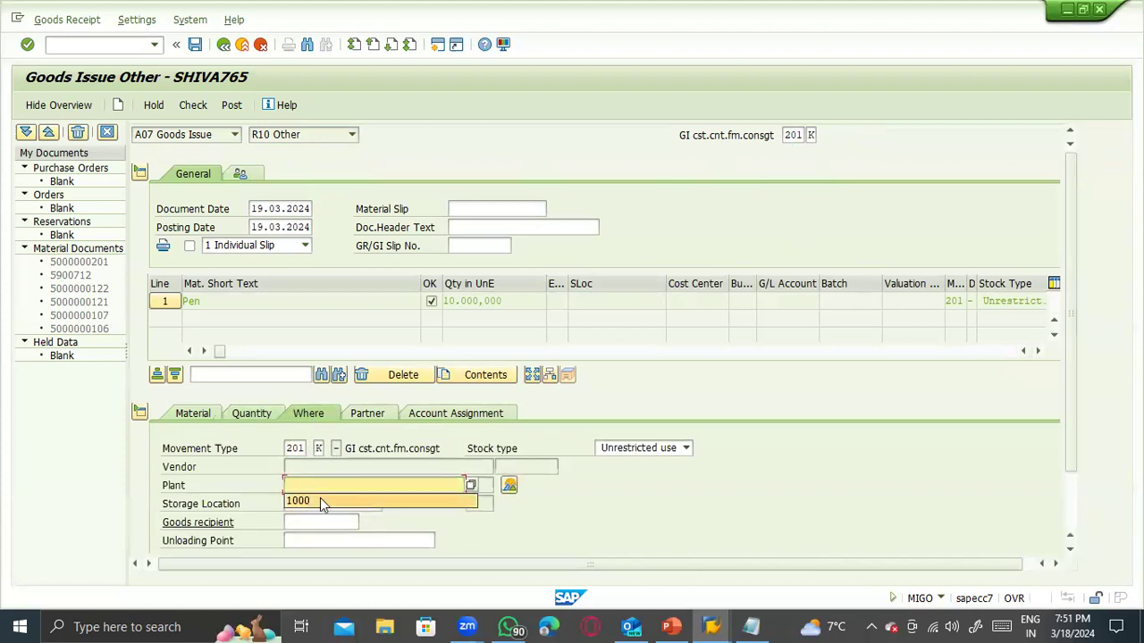
left_click(320, 500)
type("0")
left_click(317, 516)
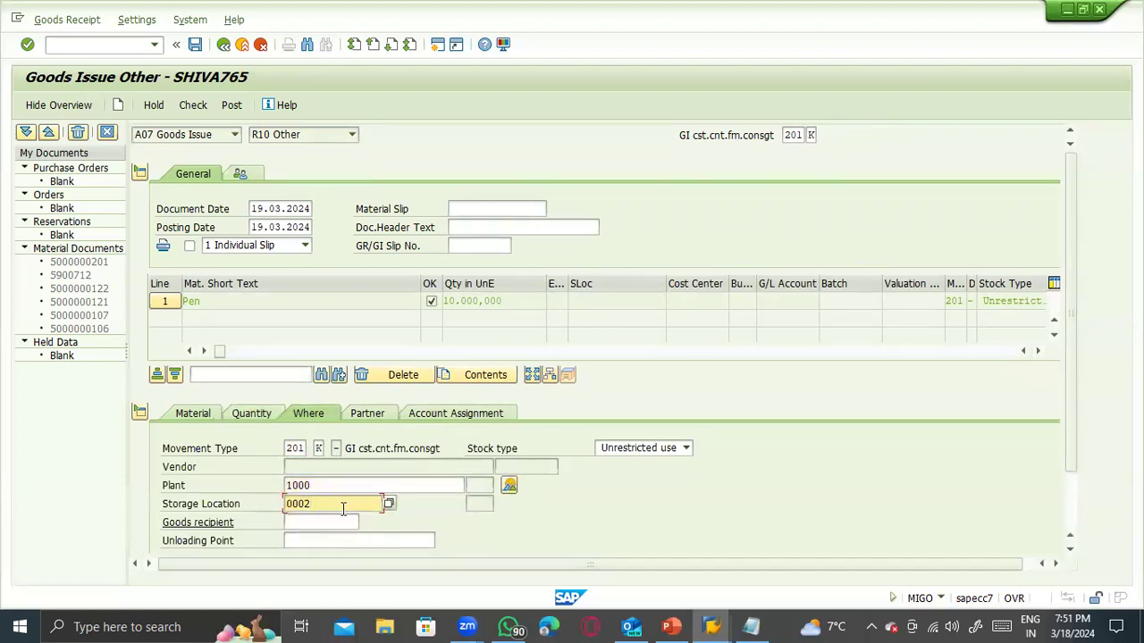
key("Return")
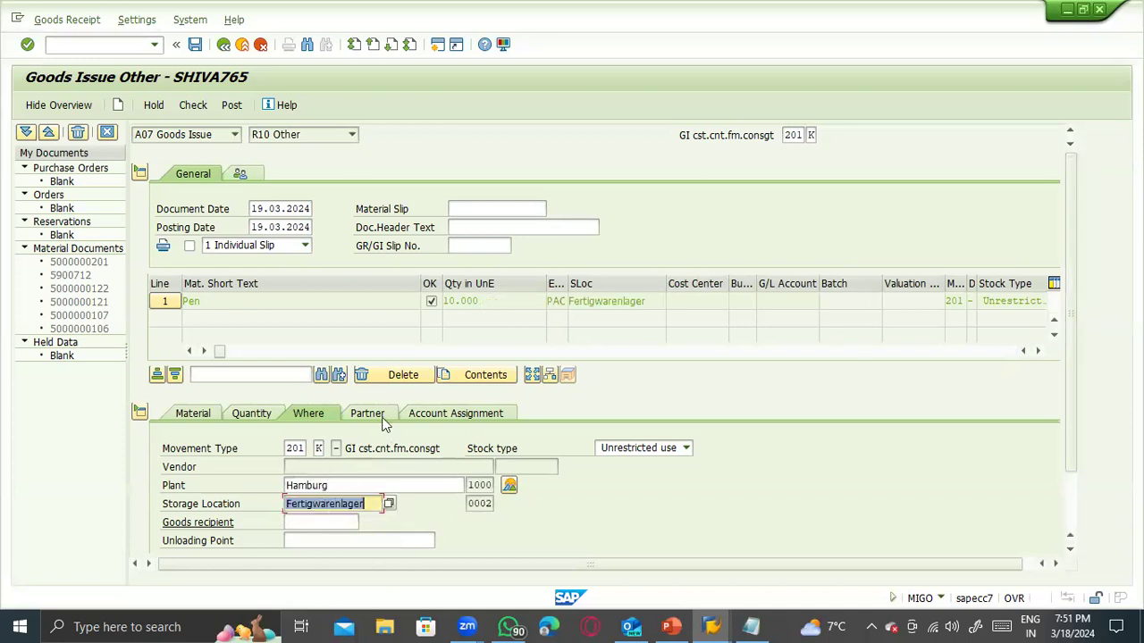
- Enter vendor 1000 as the partner of the consignment goods issue item
left_click(371, 414)
type("6")
left_click(316, 463)
key("BackSpace")
key("BackSpace")
key("BackSpace")
key("BackSpace")
key("BackSpace")
key("BackSpace")
left_click(314, 478)
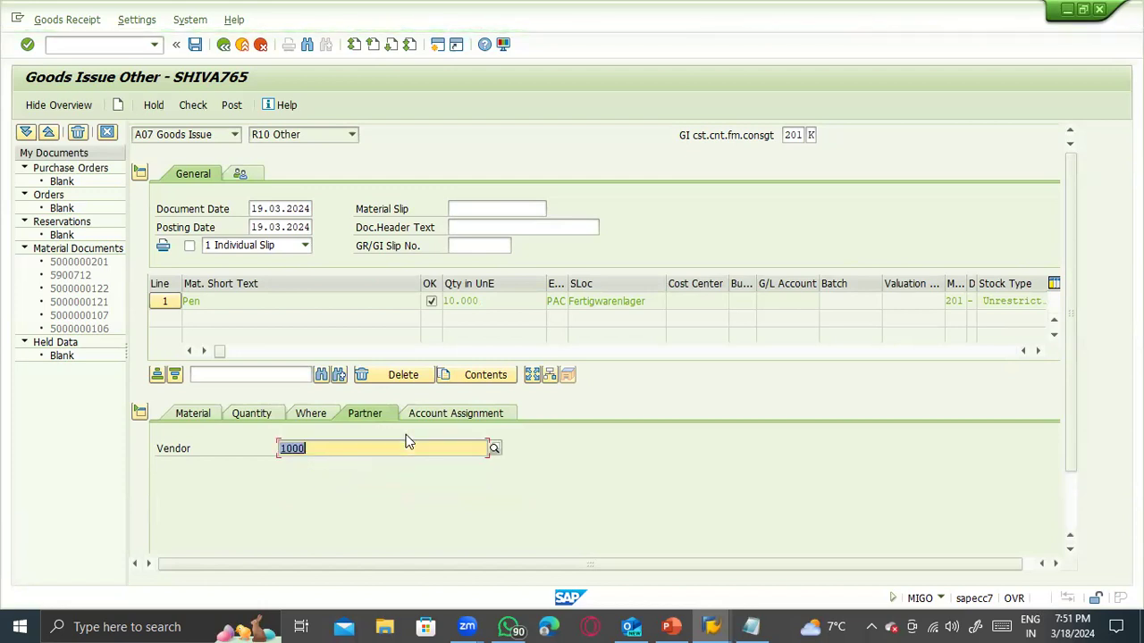
- Assign the pen item to cost center 2200 and highlight the cost center's description
left_click(429, 416)
left_click(286, 486)
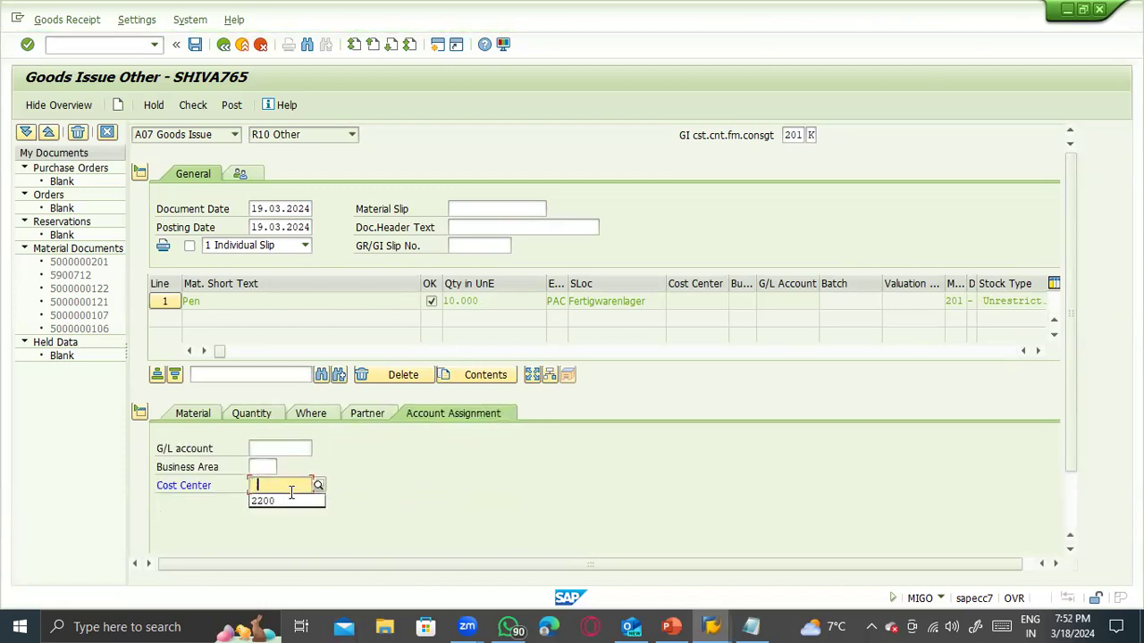
left_click(282, 498)
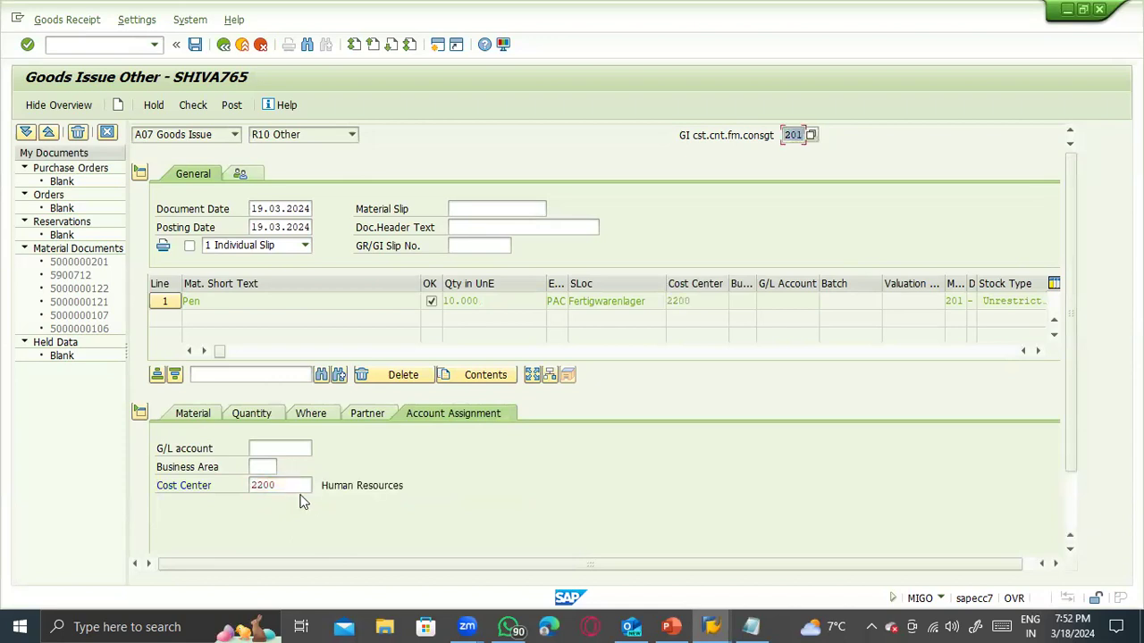
left_click_drag(406, 486, 315, 487)
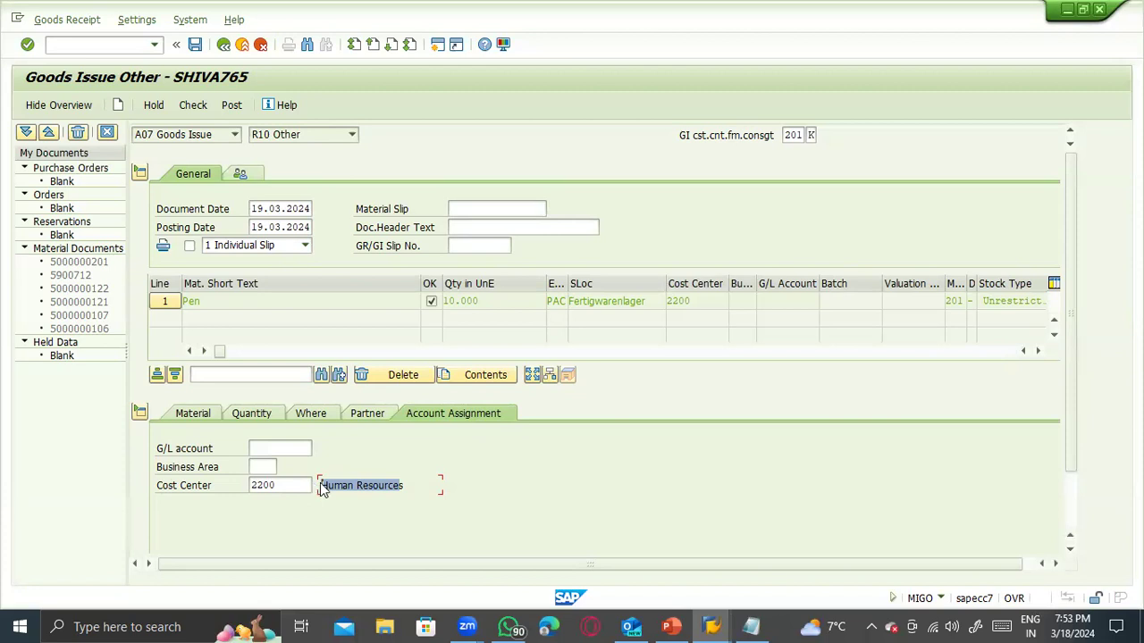
left_click(395, 497)
left_click_drag(403, 485, 309, 491)
left_click(327, 492)
- Check the goods issue, close the log and change the item's unit of entry to EA
left_click(184, 96)
left_click(188, 104)
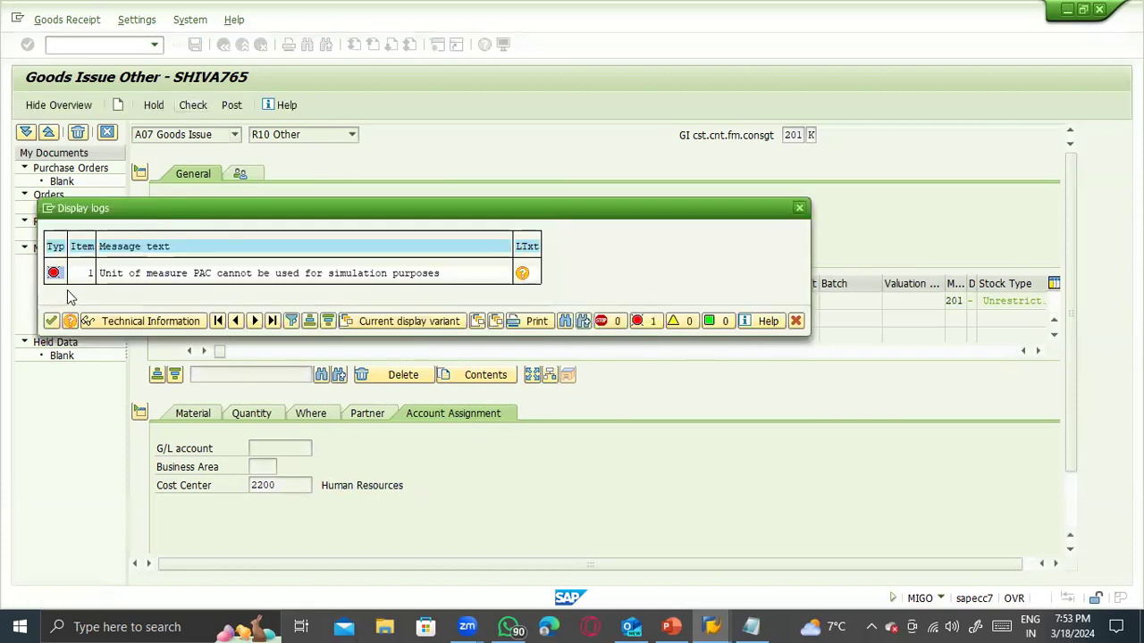
left_click(53, 321)
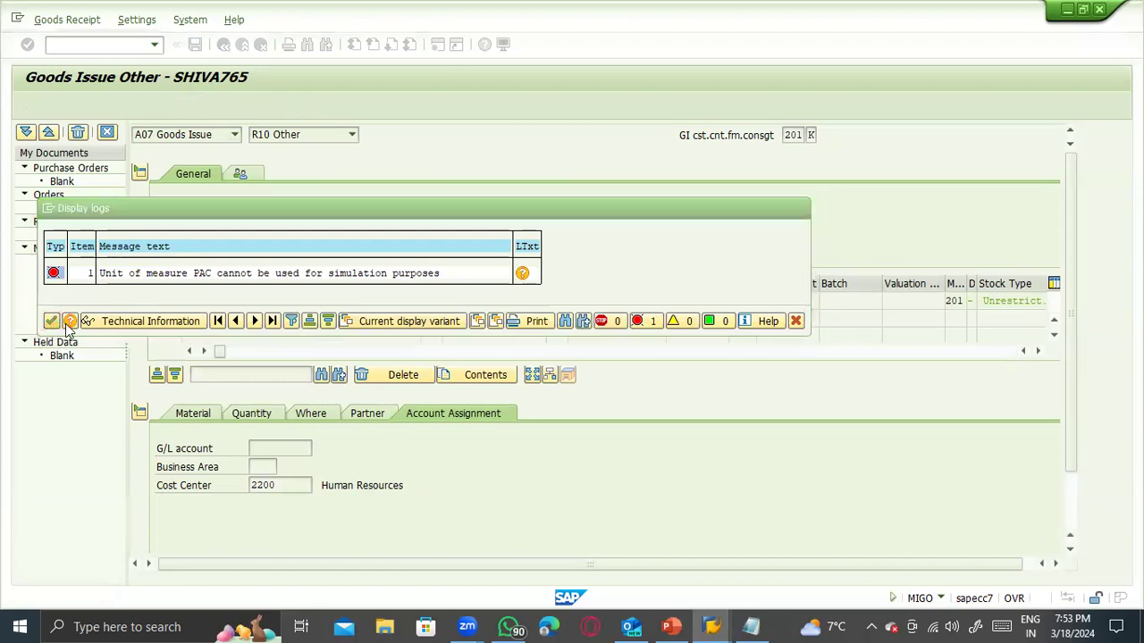
left_click(398, 448)
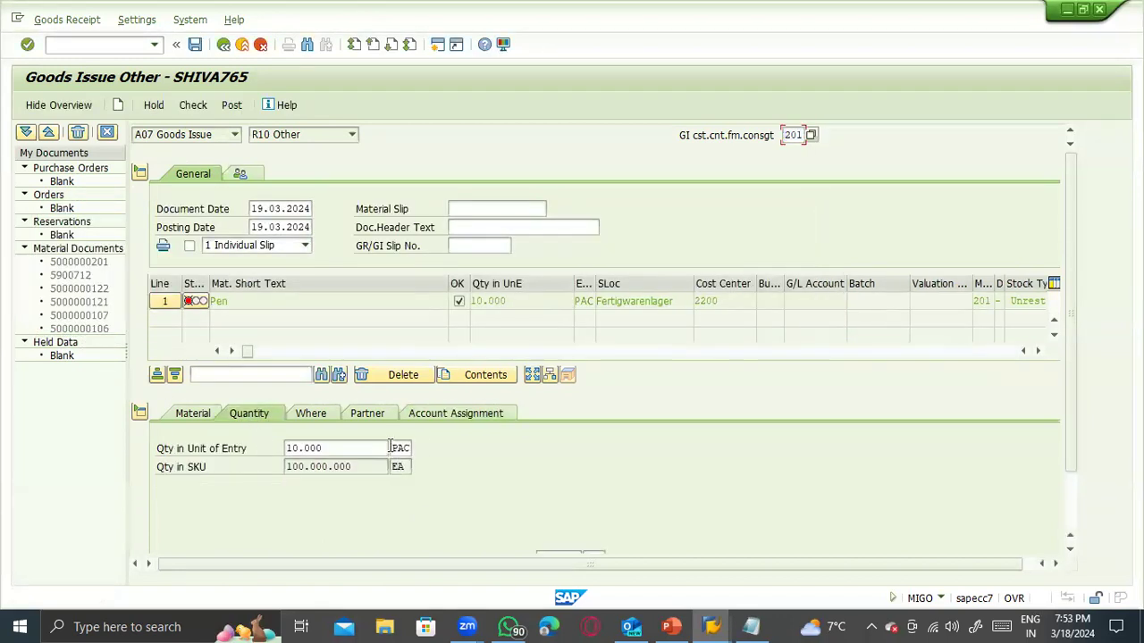
type("EA")
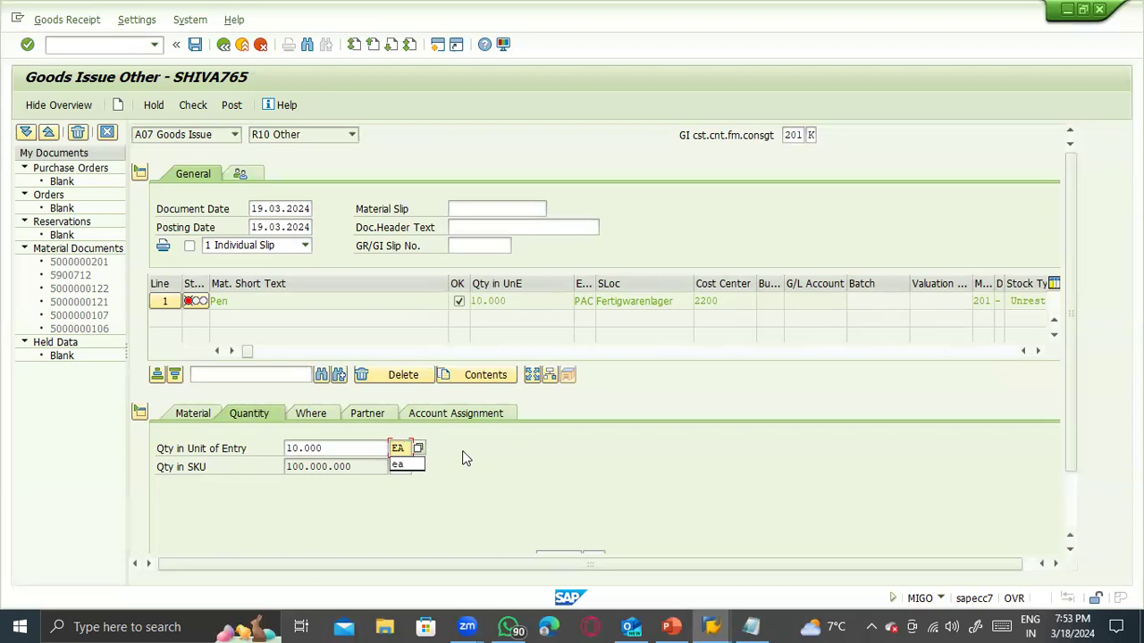
- Open the pen's material master, examine its base unit, order unit and alternative units of measure, and return to the goods issue
left_click(211, 417)
double_click(592, 448)
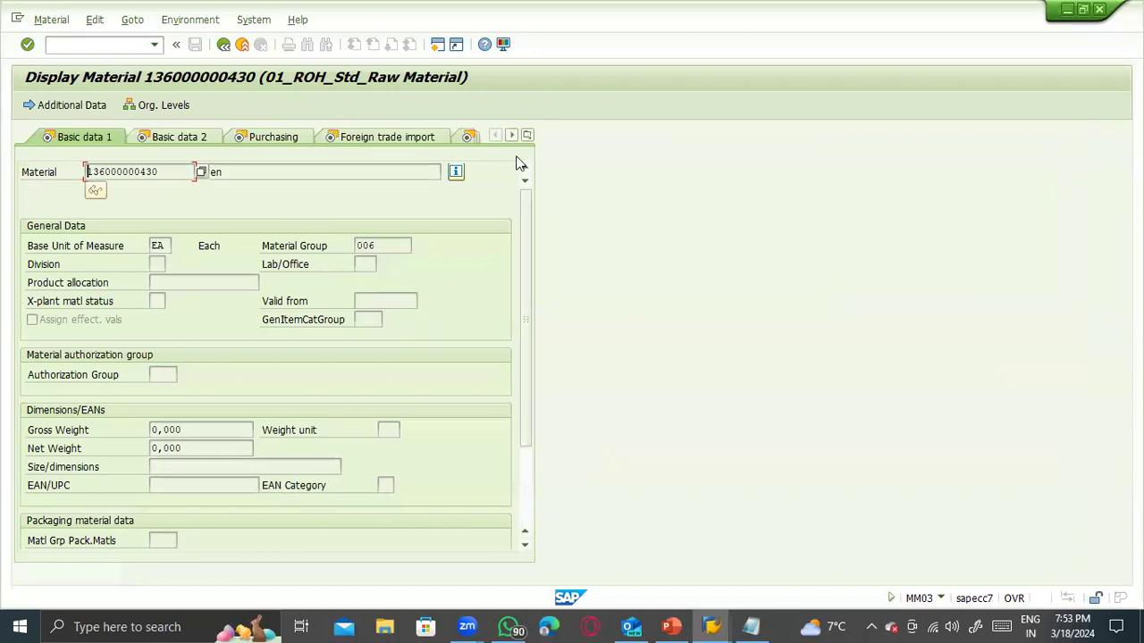
left_click(165, 244)
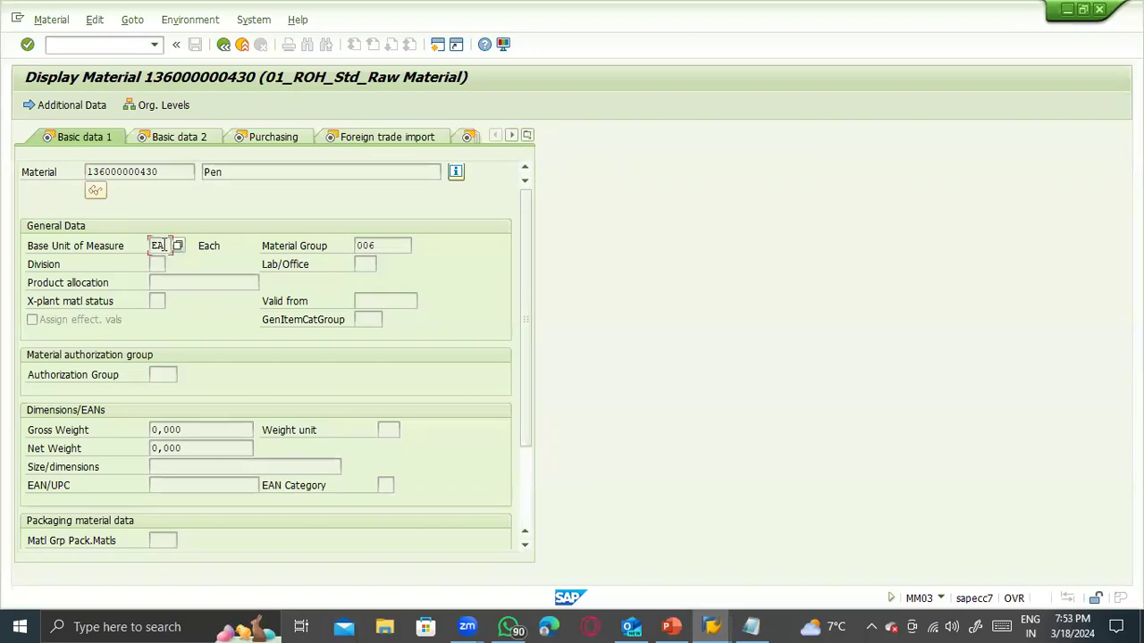
left_click(278, 141)
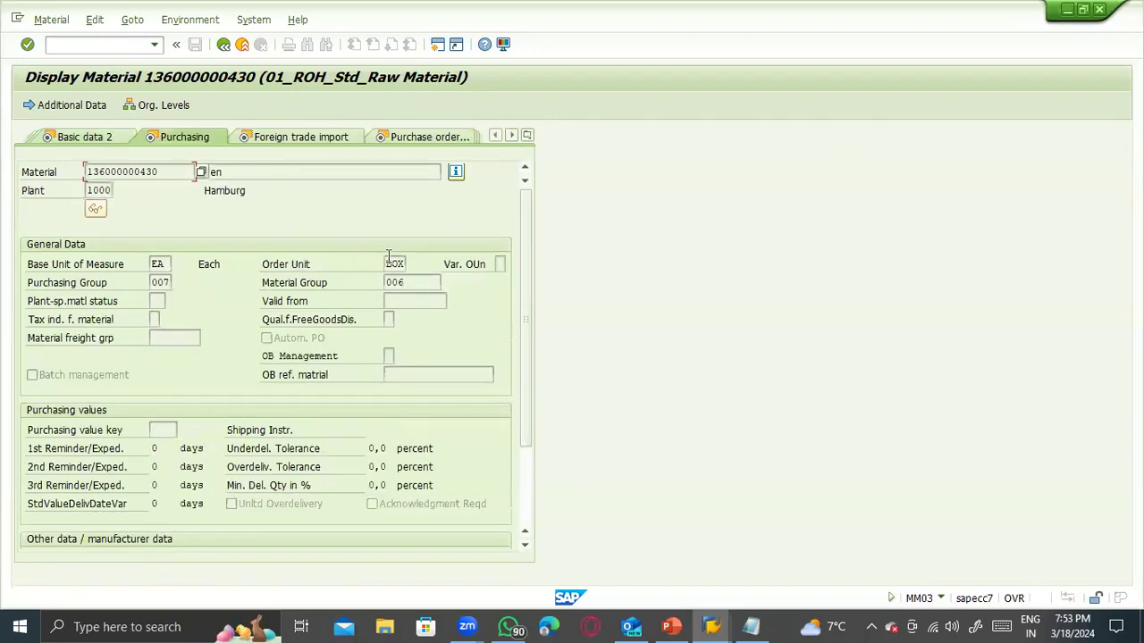
left_click_drag(386, 264, 427, 269)
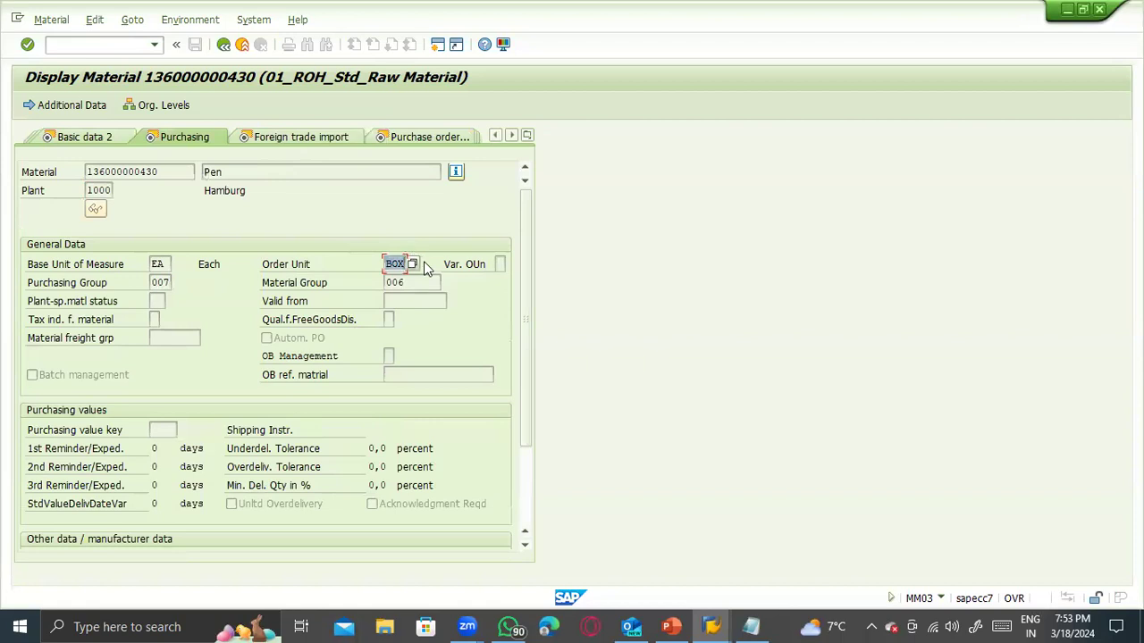
left_click(85, 107)
left_click(183, 140)
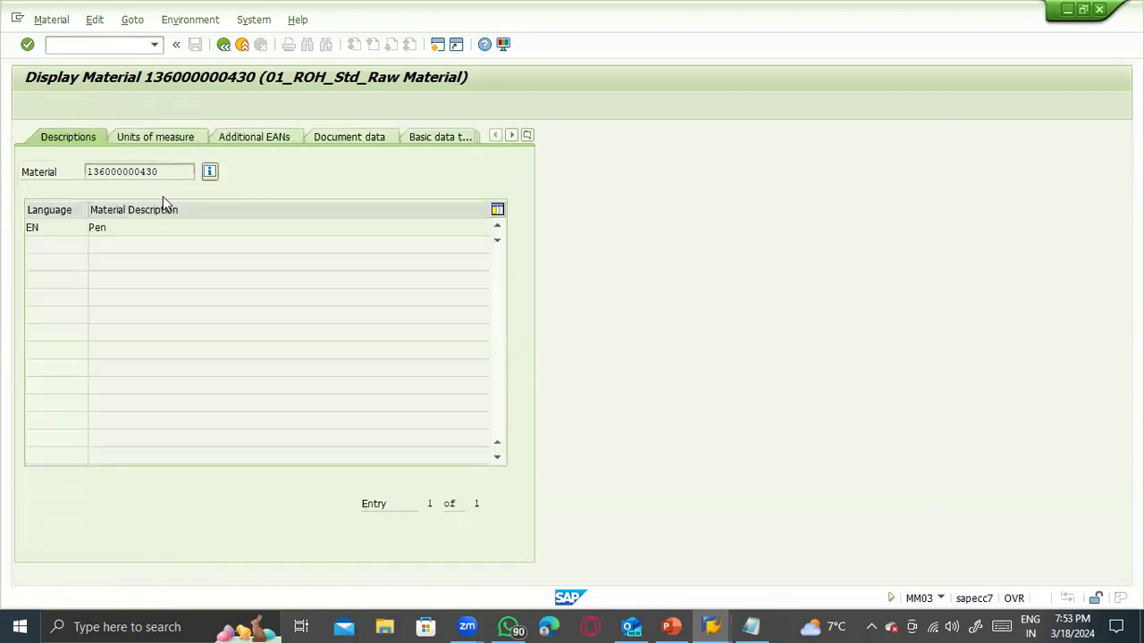
left_click(105, 299)
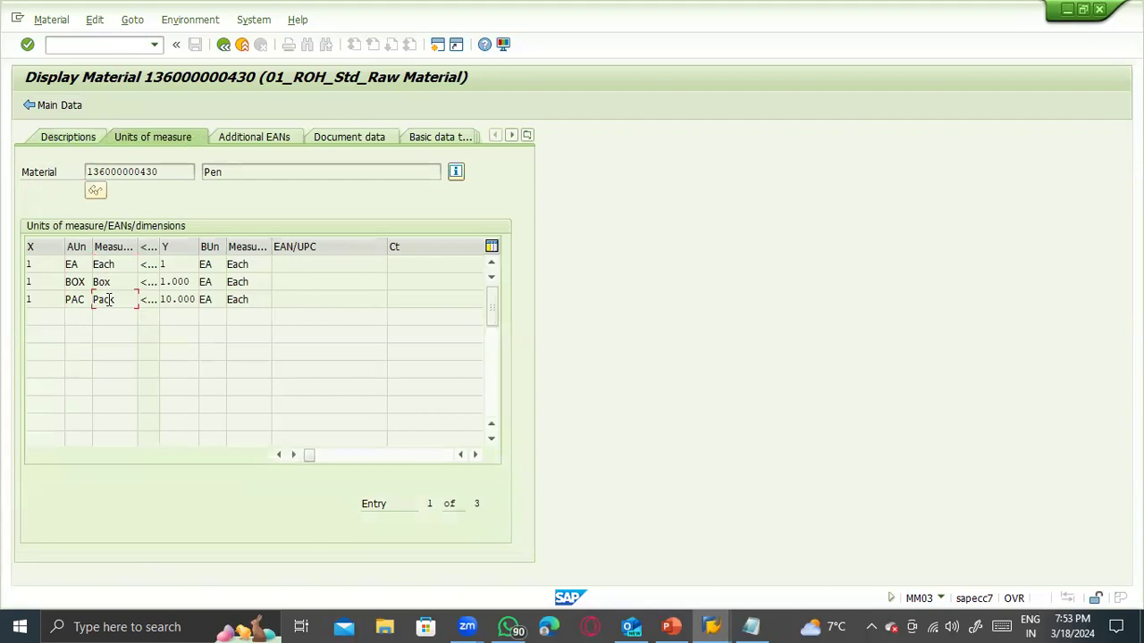
left_click(224, 44)
left_click(223, 45)
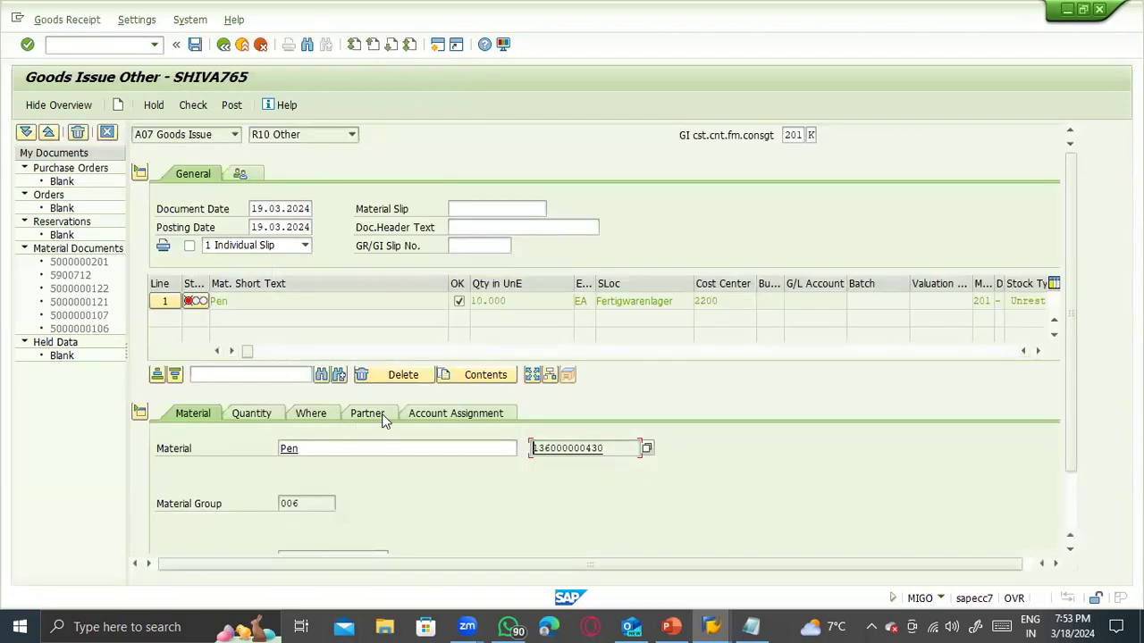
- Review the item's location, account assignment, partner and quantity details, and check and post the goods issue
left_click(335, 414)
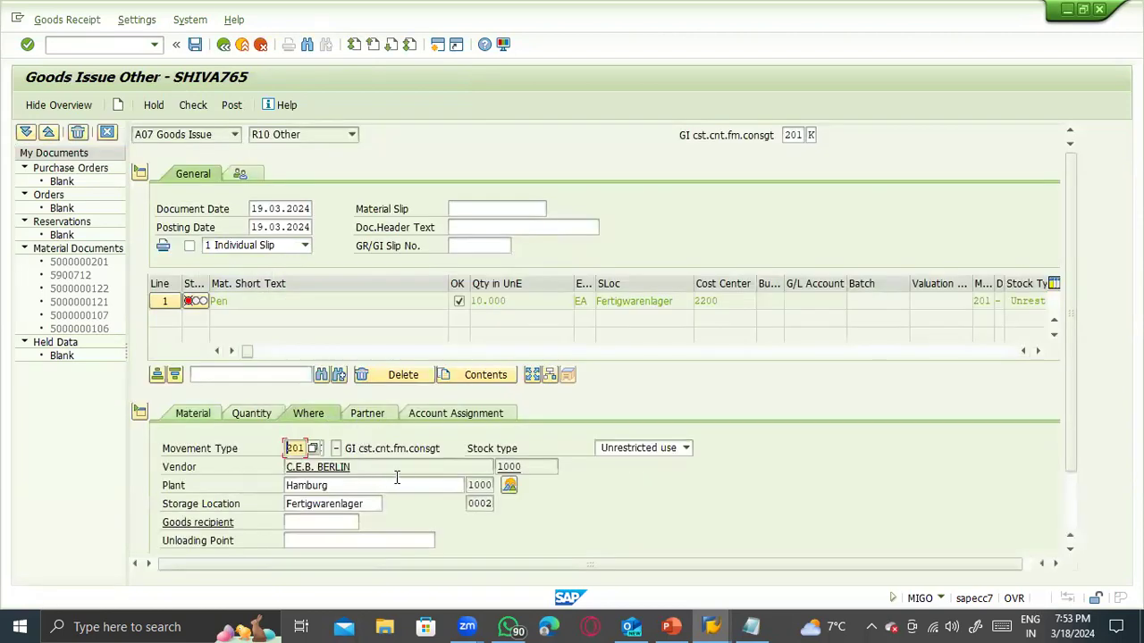
left_click(422, 416)
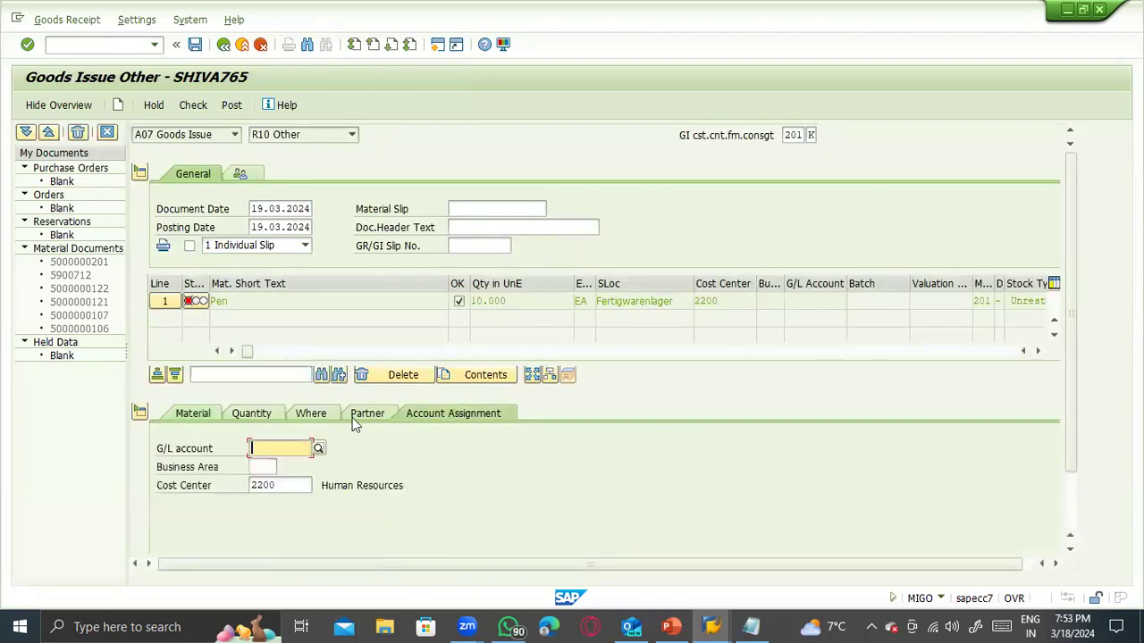
left_click(350, 416)
left_click(251, 417)
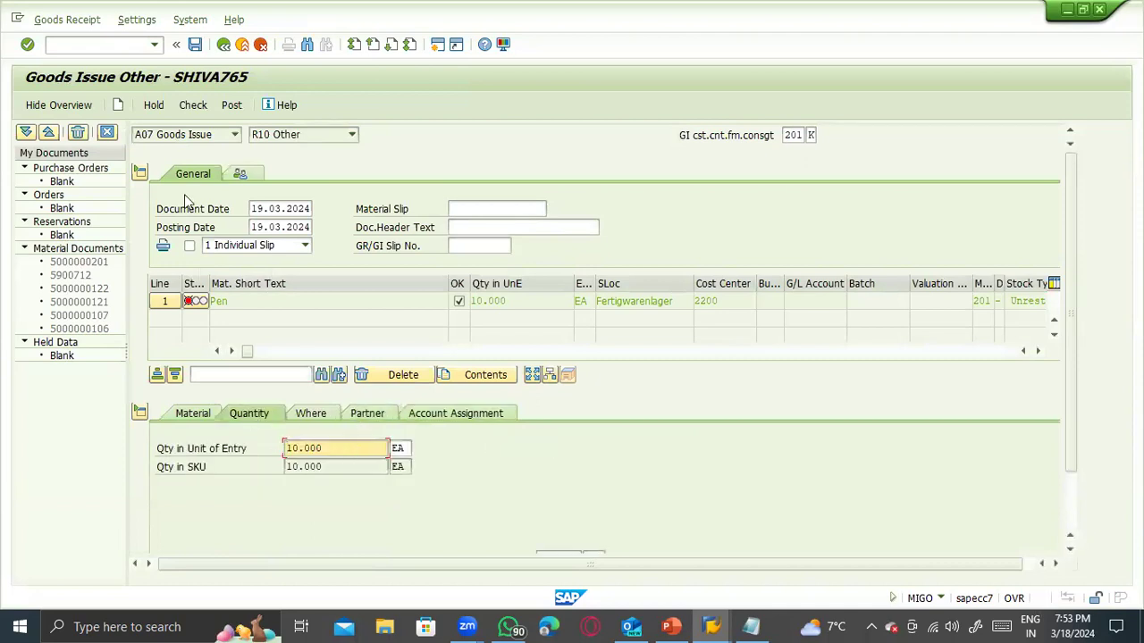
left_click(191, 103)
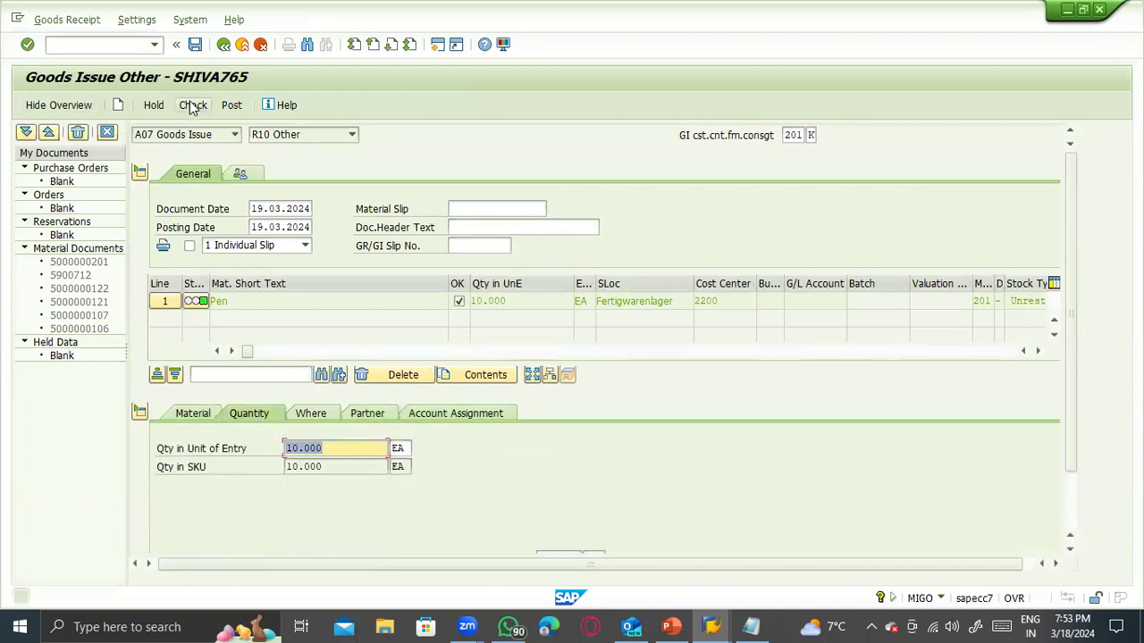
left_click(230, 106)
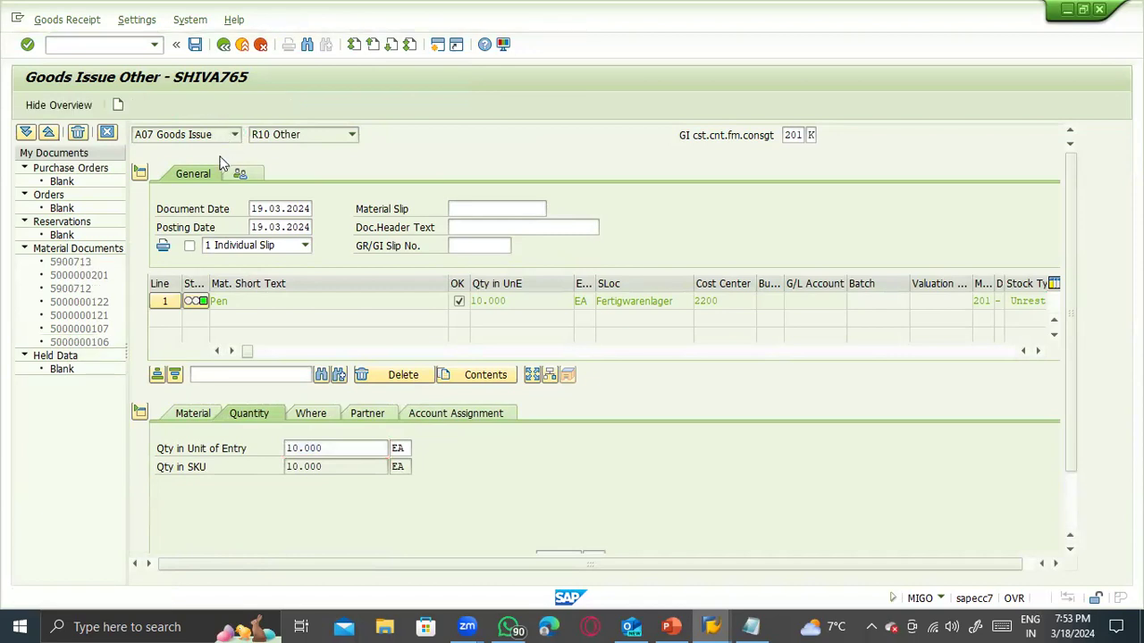
- Display the newly posted material document for the consignment goods issue
left_click(232, 135)
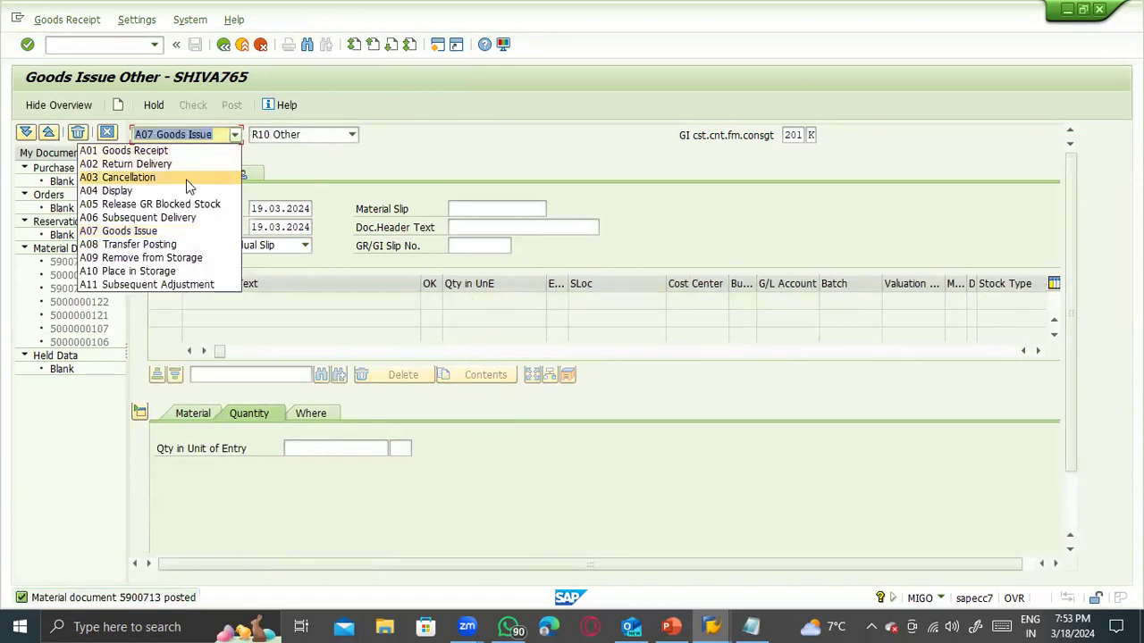
left_click(185, 189)
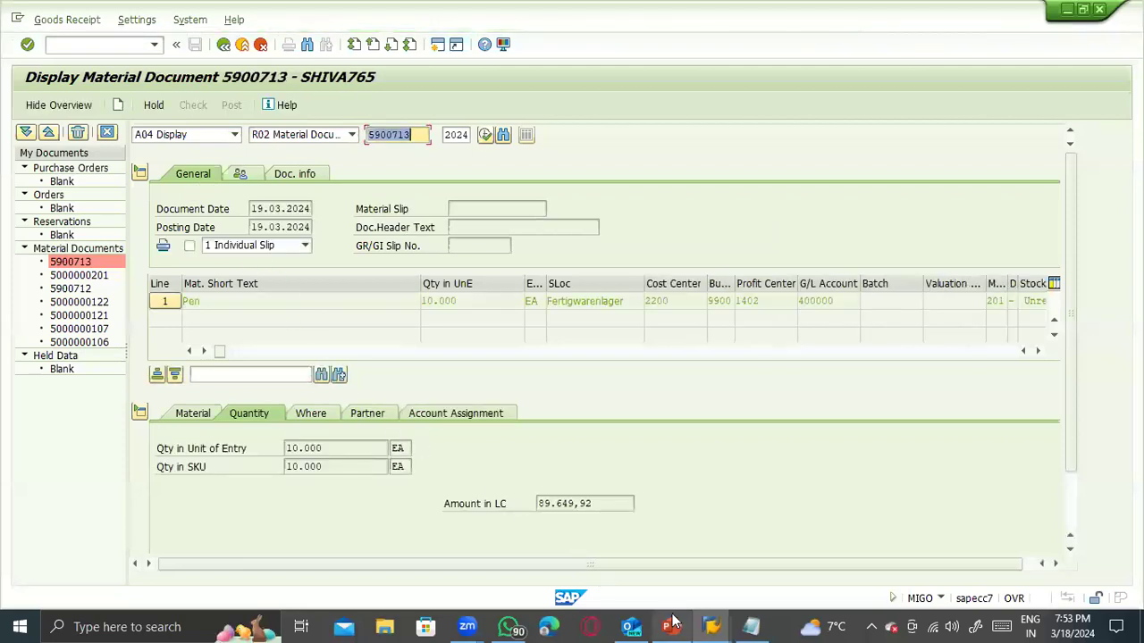
left_click(713, 627)
left_click(724, 568)
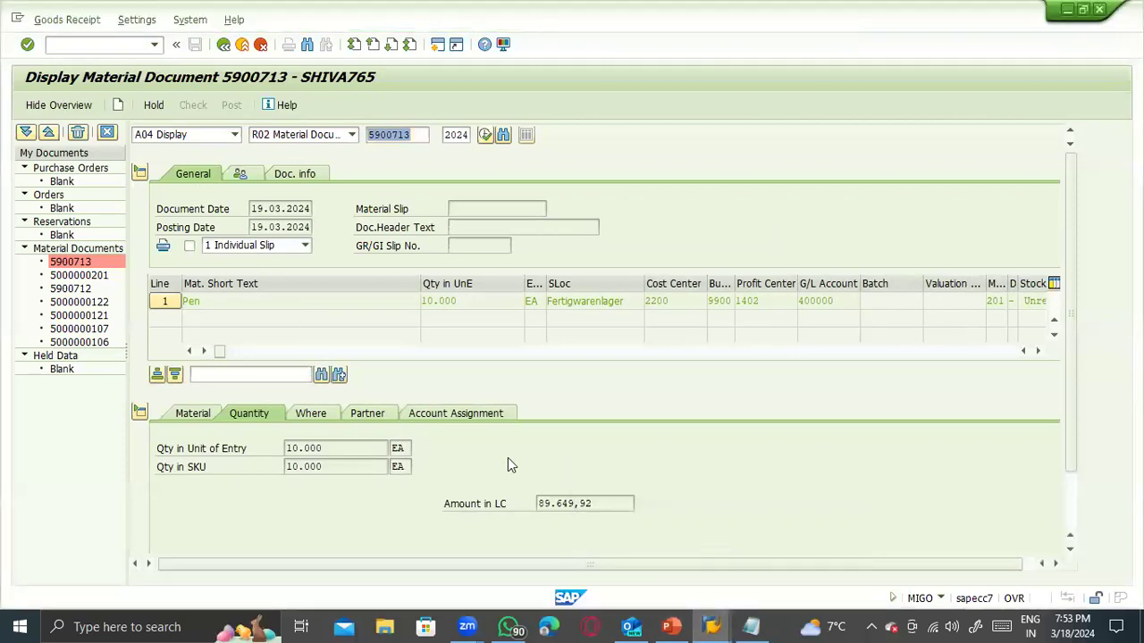
- Open the stock overview from the document's location details and examine the vendor consignment stock in storage location 0002
left_click(367, 415)
left_click(324, 415)
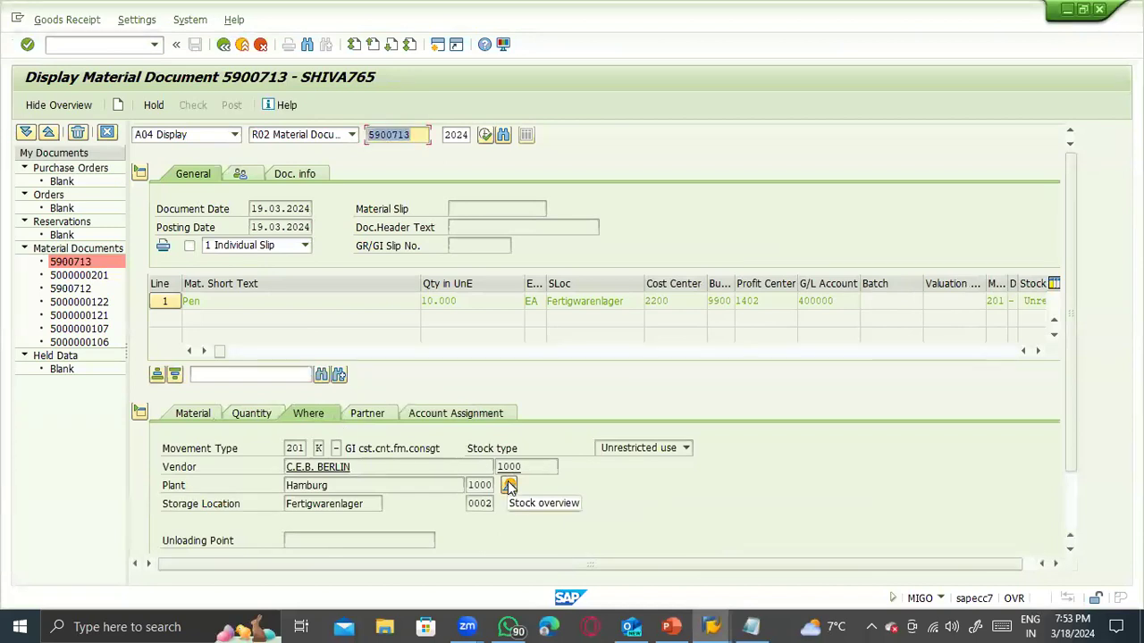
left_click(508, 484)
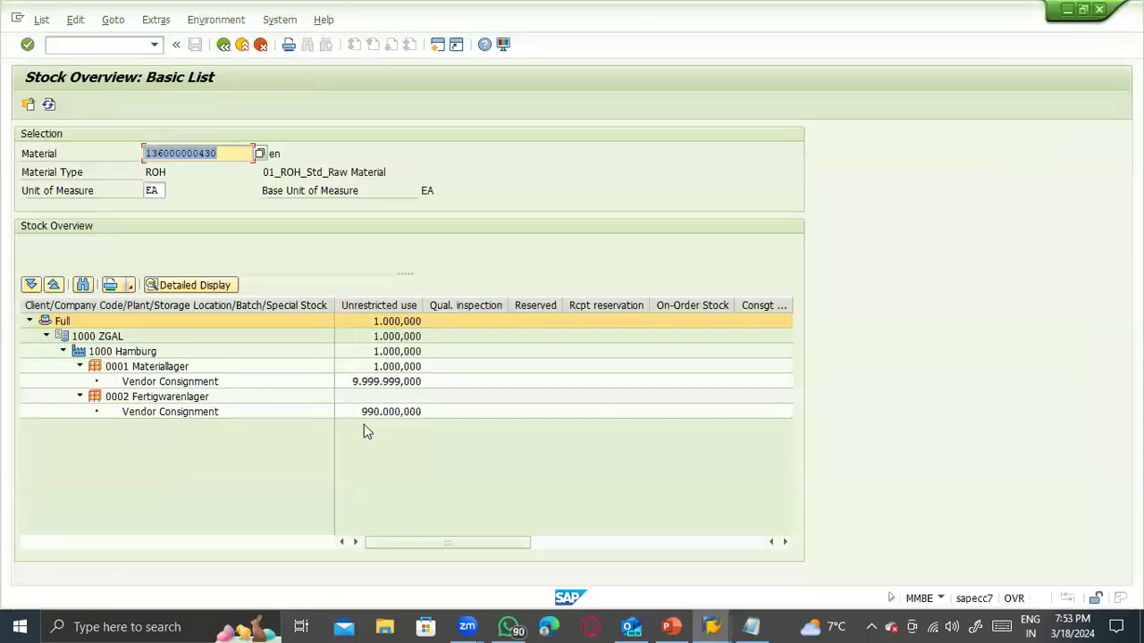
left_click(370, 416)
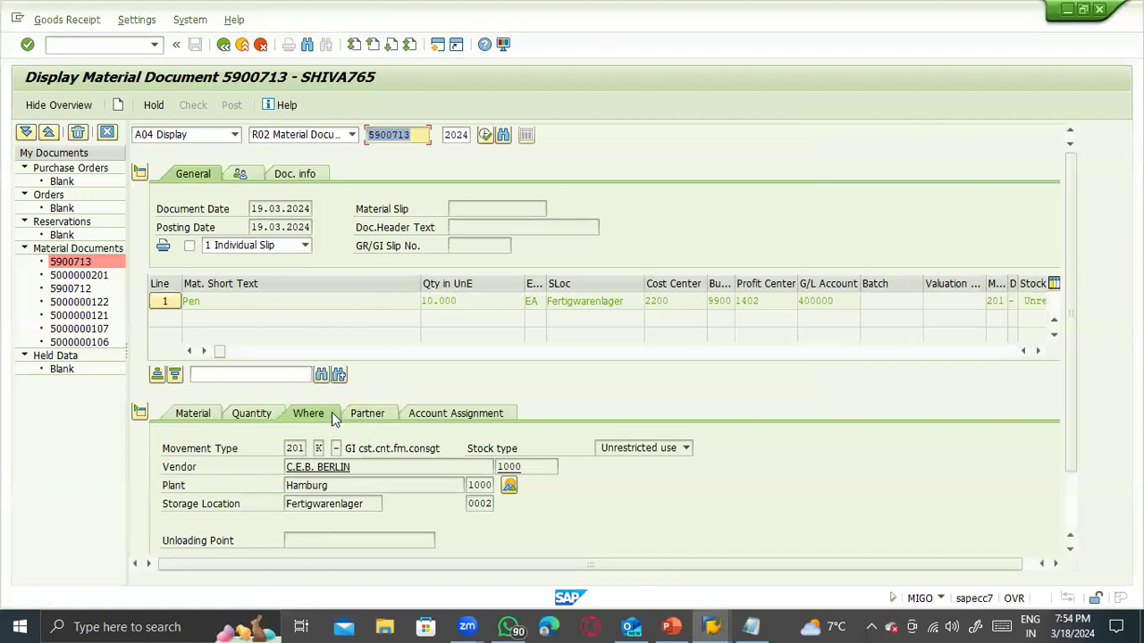
- Check the posted item's quantity details and add the line "MRKO ----- Consignment settlment" to the Notepad notes
left_click(270, 415)
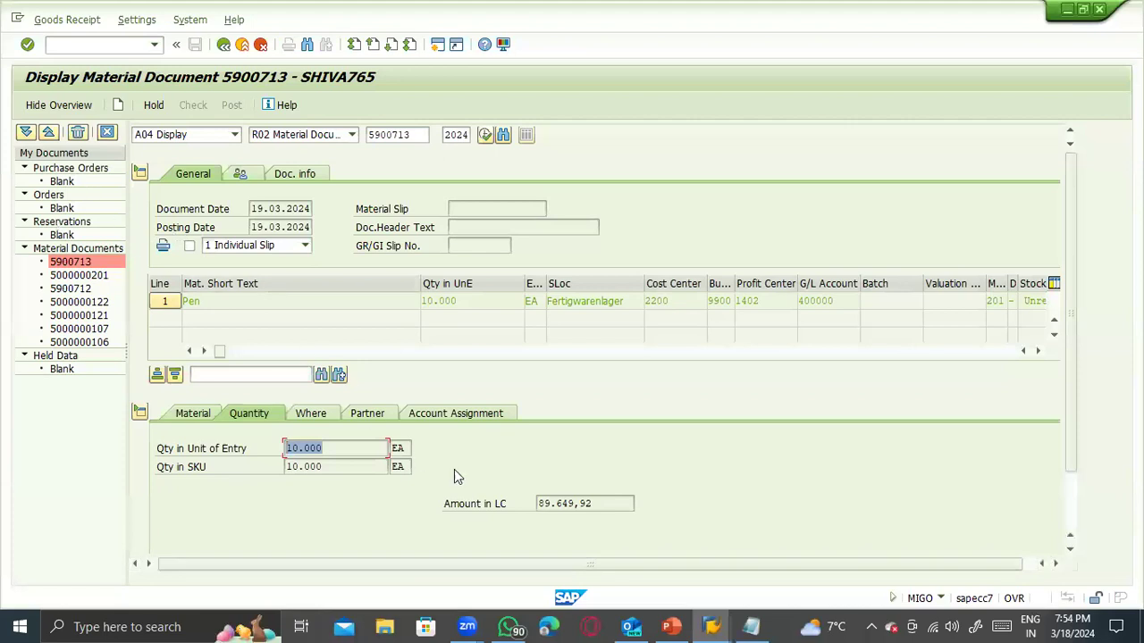
left_click(750, 627)
left_click(453, 362)
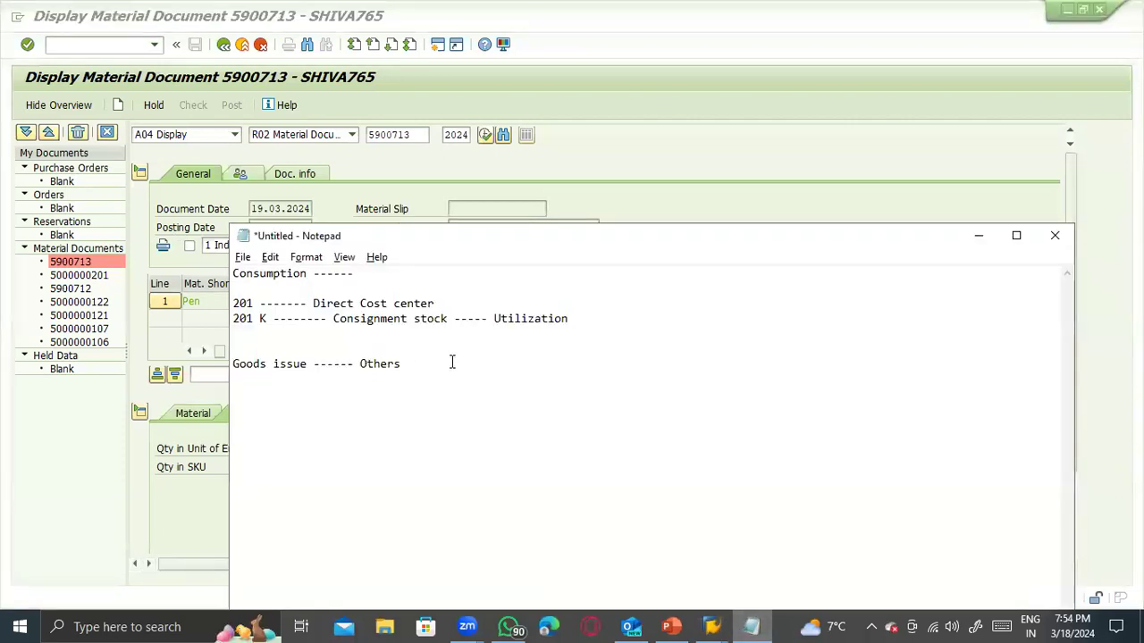
key("Return")
key("Return")
key("Return")
type("MRKO -----")
left_click_drag(311, 408, 222, 414)
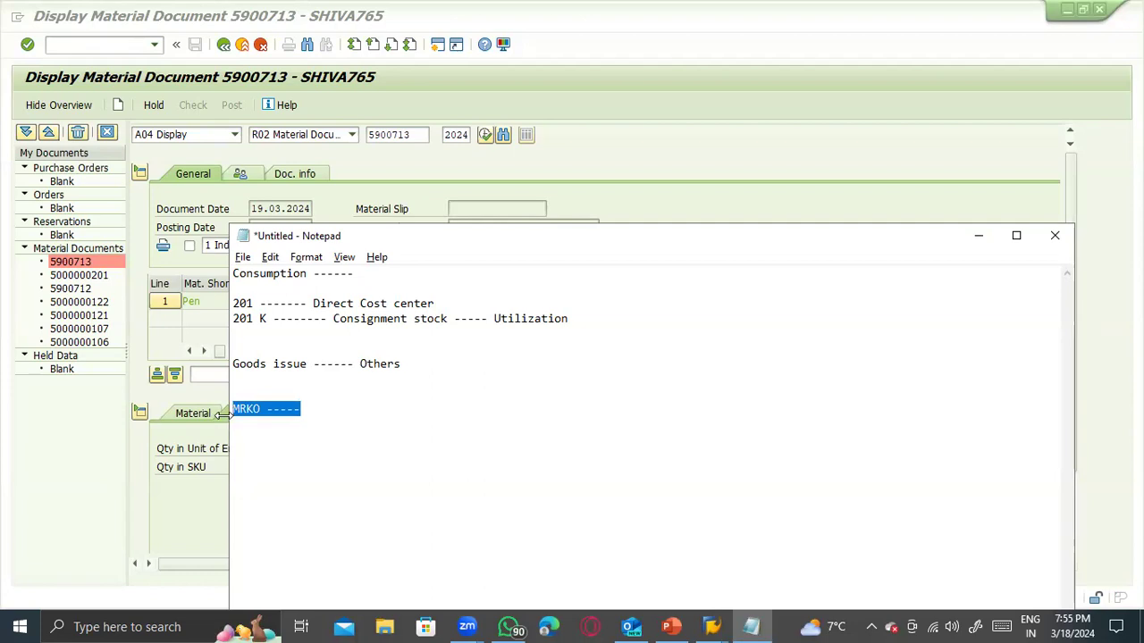
left_click(321, 404)
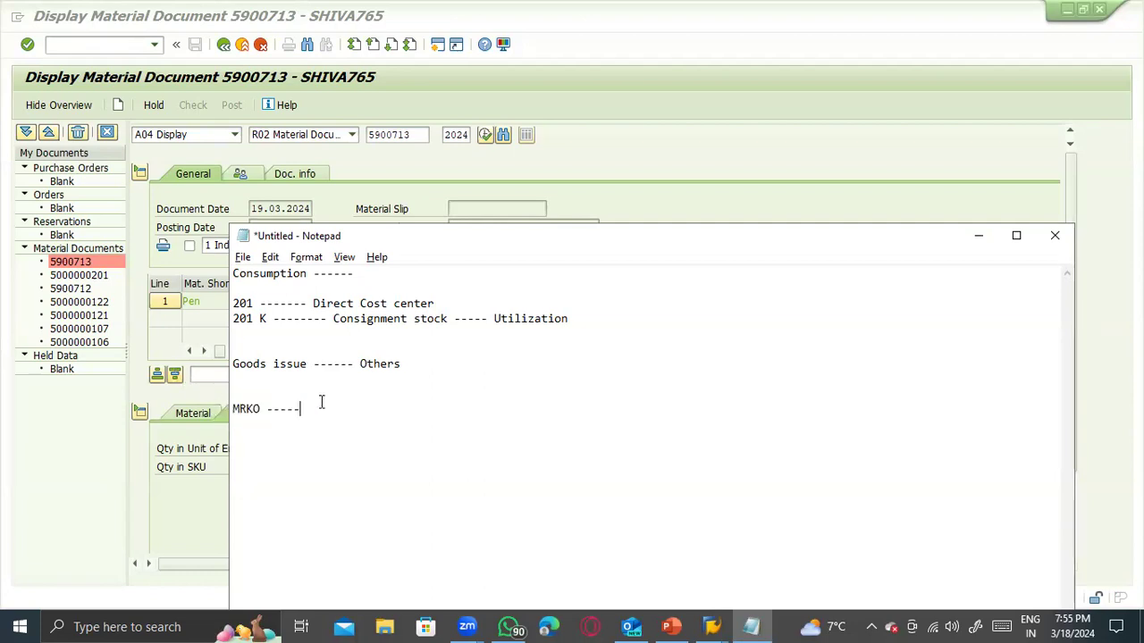
type("Consignment settlment")
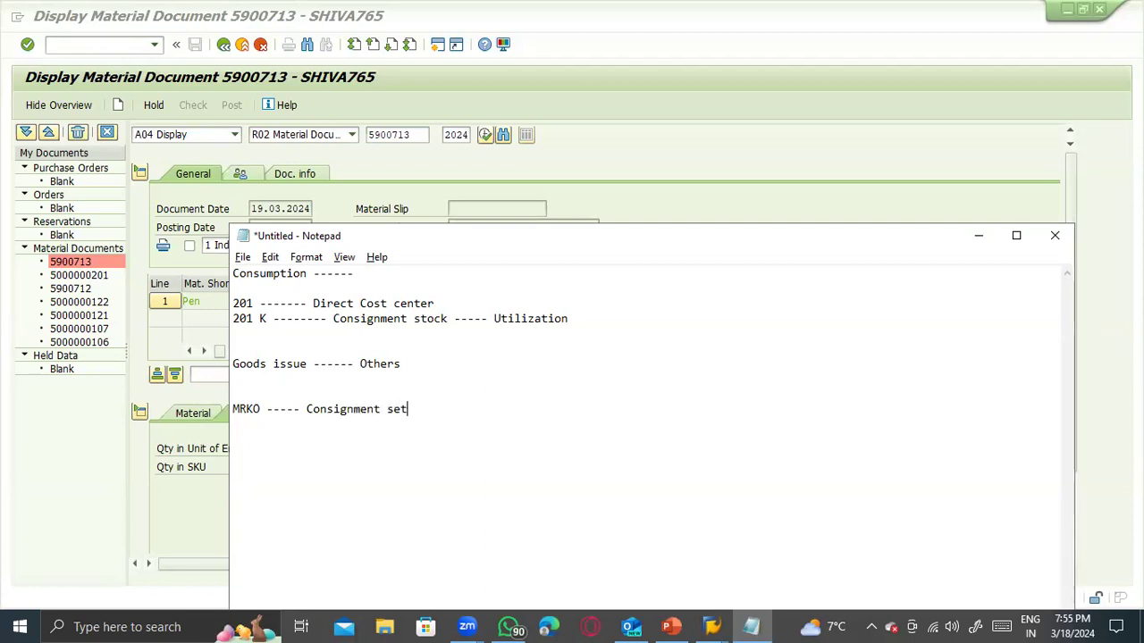
key("Return")
key("Return")
type("MIRO")
key("BackSpace")
key("BackSpace")
key("BackSpace")
key("BackSpace")
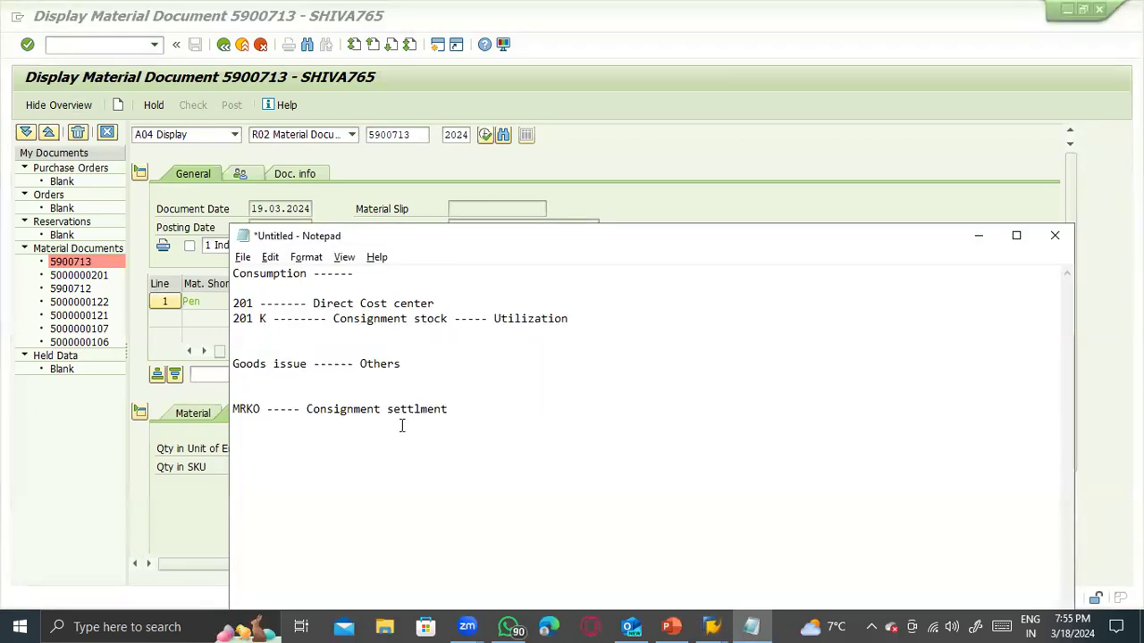
left_click_drag(409, 397, 258, 422)
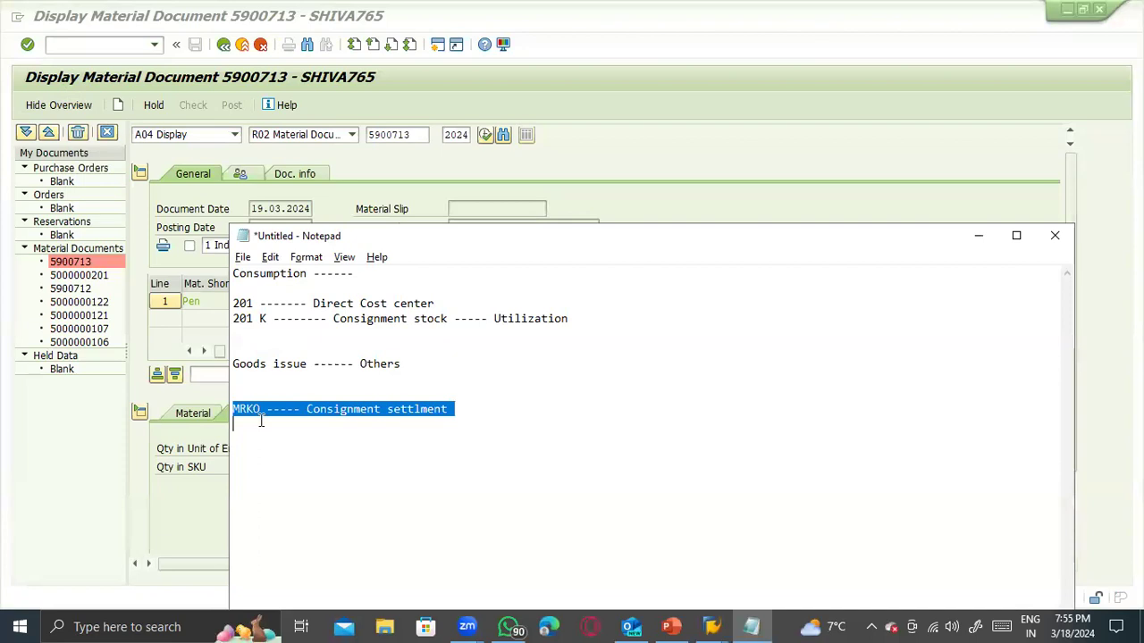
left_click(293, 436)
left_click_drag(450, 422, 230, 415)
- Return to SAP and open the output control conditions with transaction NACE
left_click(65, 46)
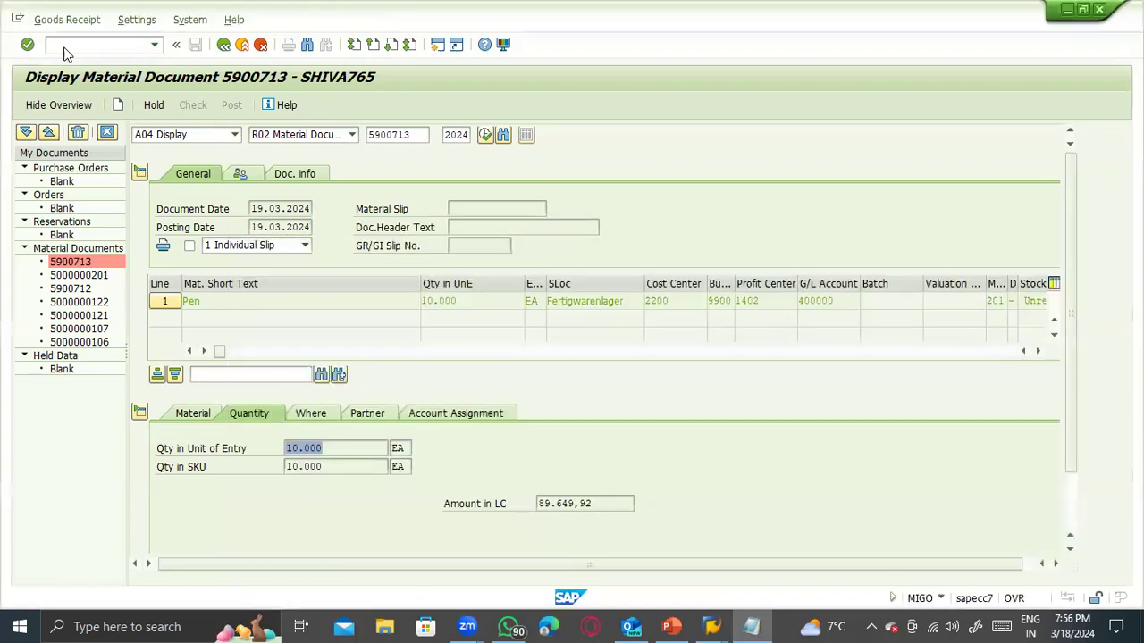
type("/nnace")
key("Return")
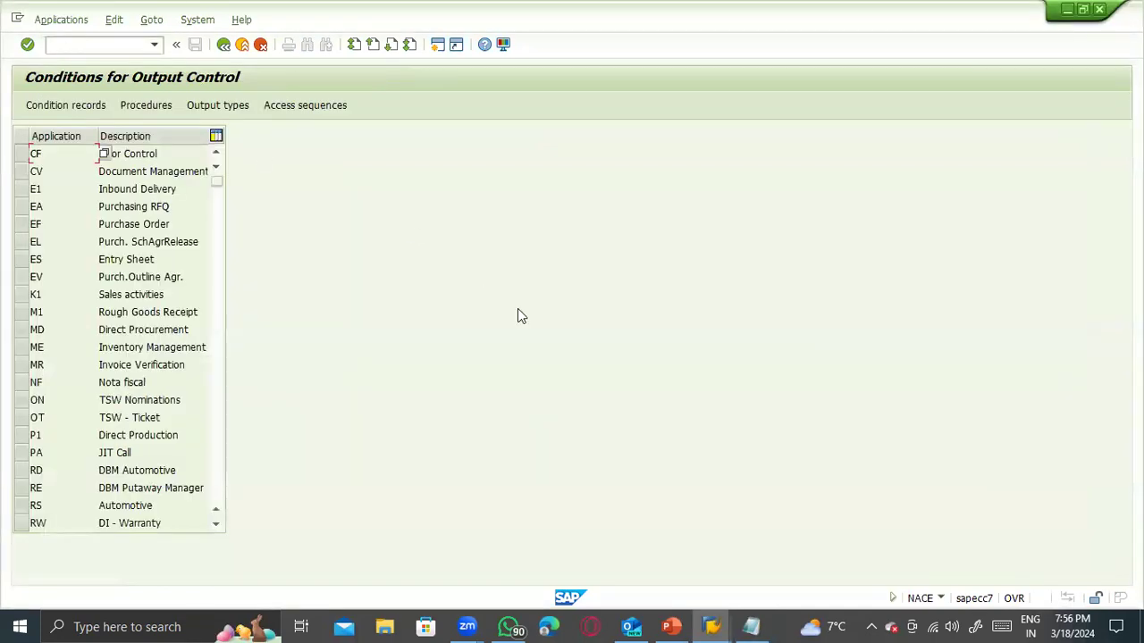
- Add the line "NACE ---- Output determination procedure" to the Notepad notes below the MRKO entry
left_click(751, 627)
left_click(518, 414)
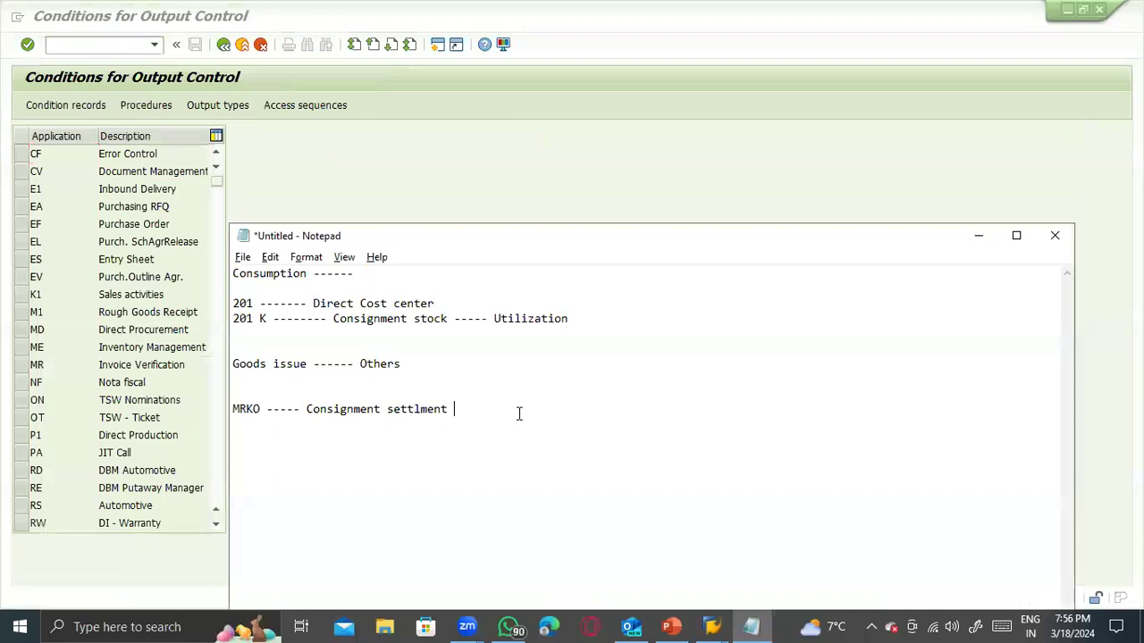
type("NACE ---- Output dete")
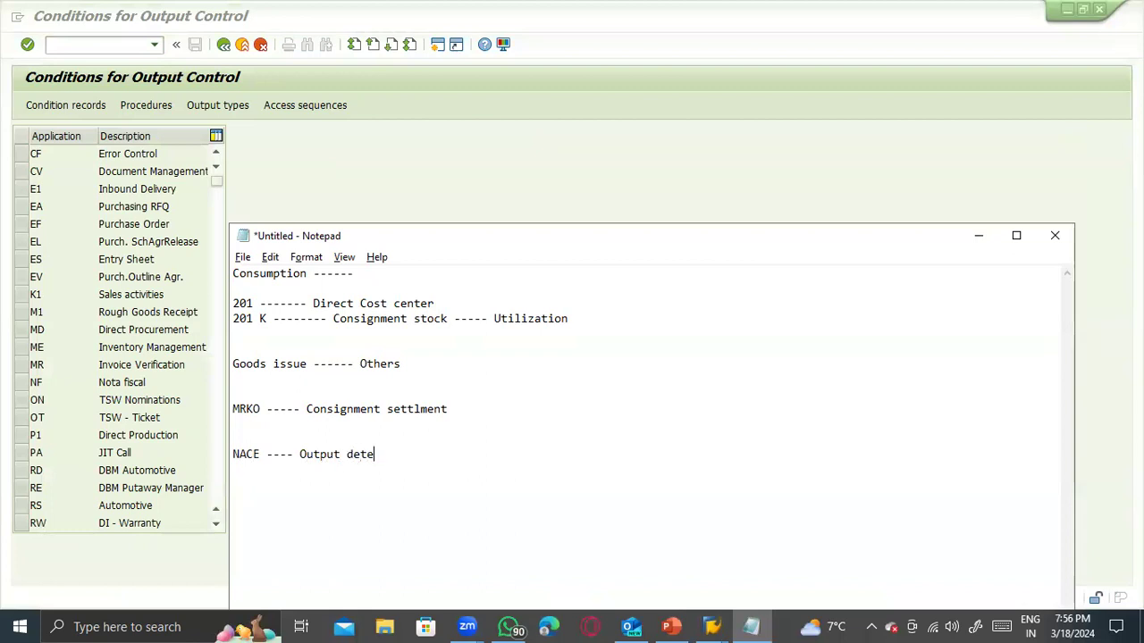
type("rmination procedure")
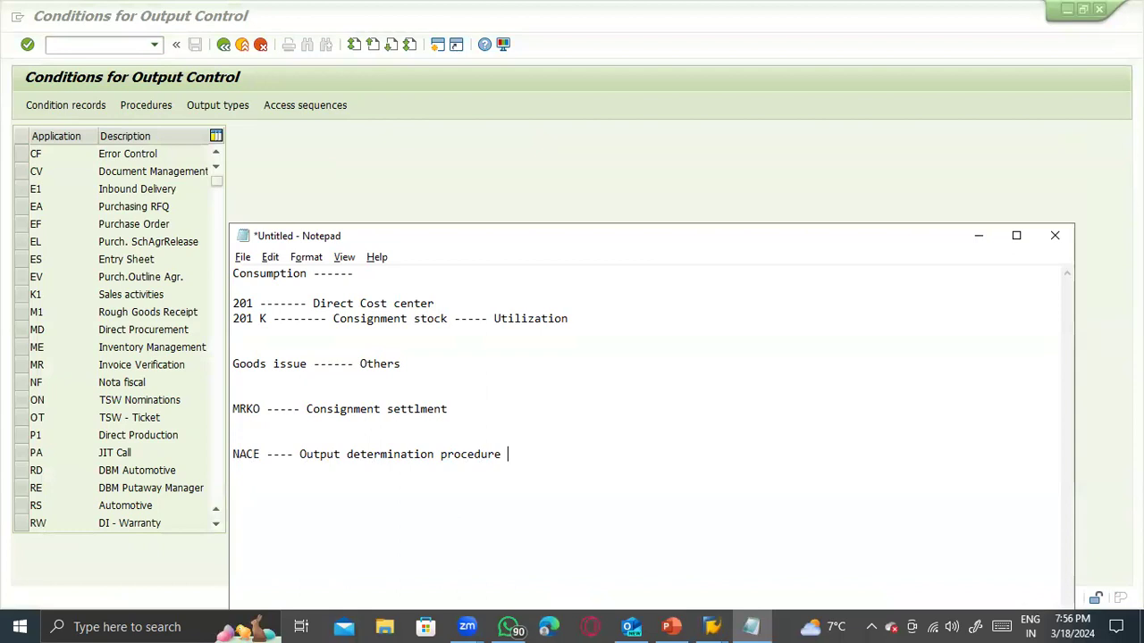
key("Return")
left_click_drag(498, 452, 232, 454)
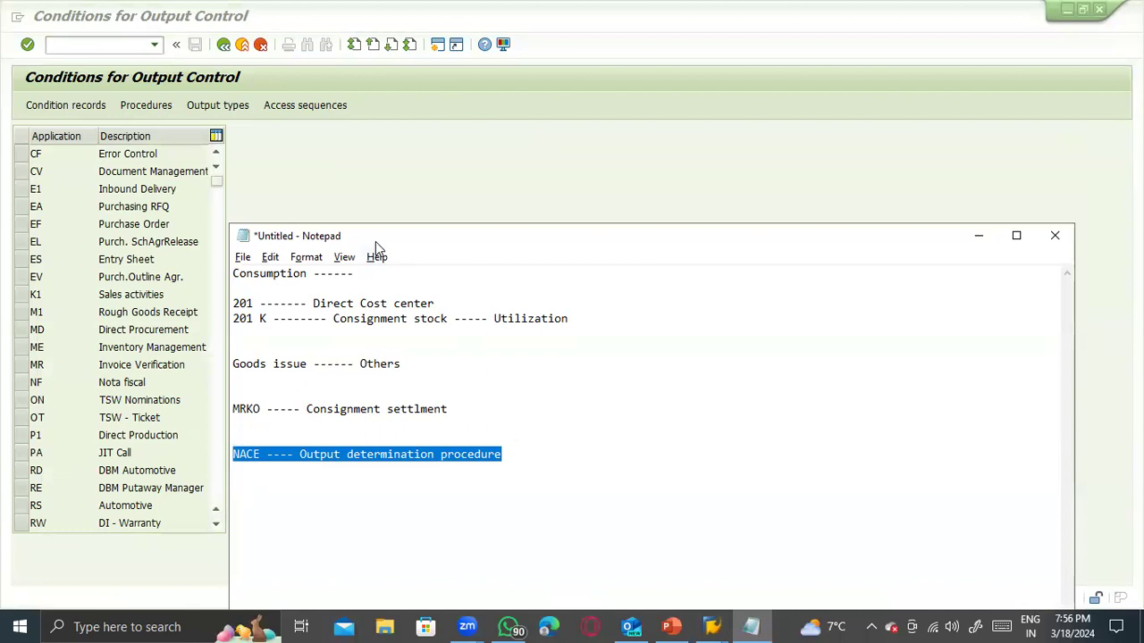
- Return to SAP and display the output types for application MR, Invoice Verification
left_click(369, 200)
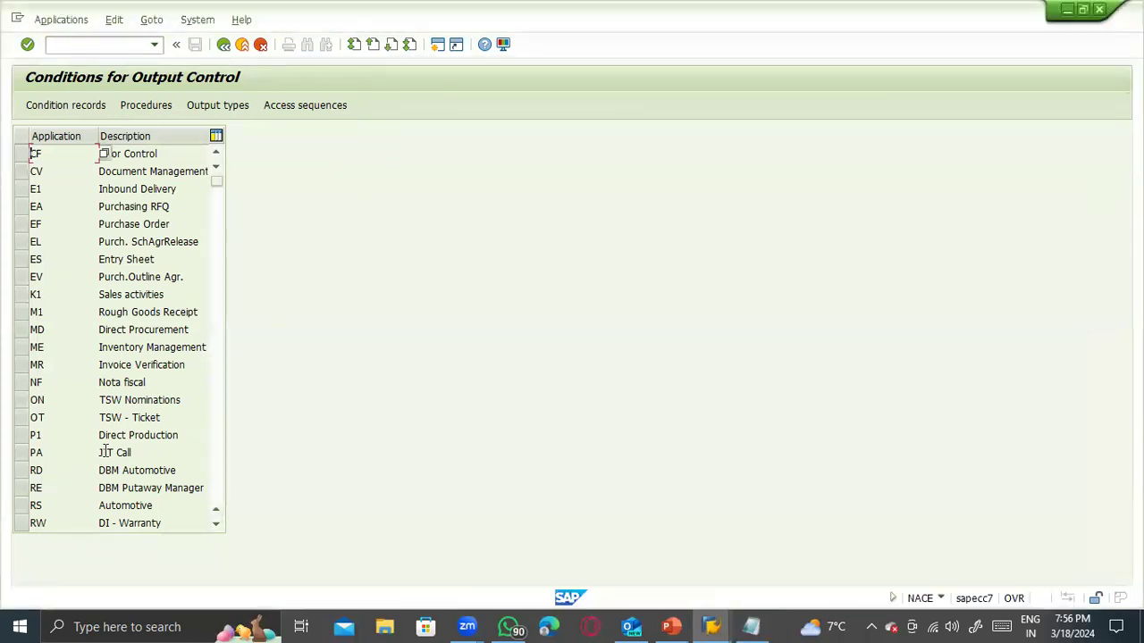
scroll(107, 456, "down", 2)
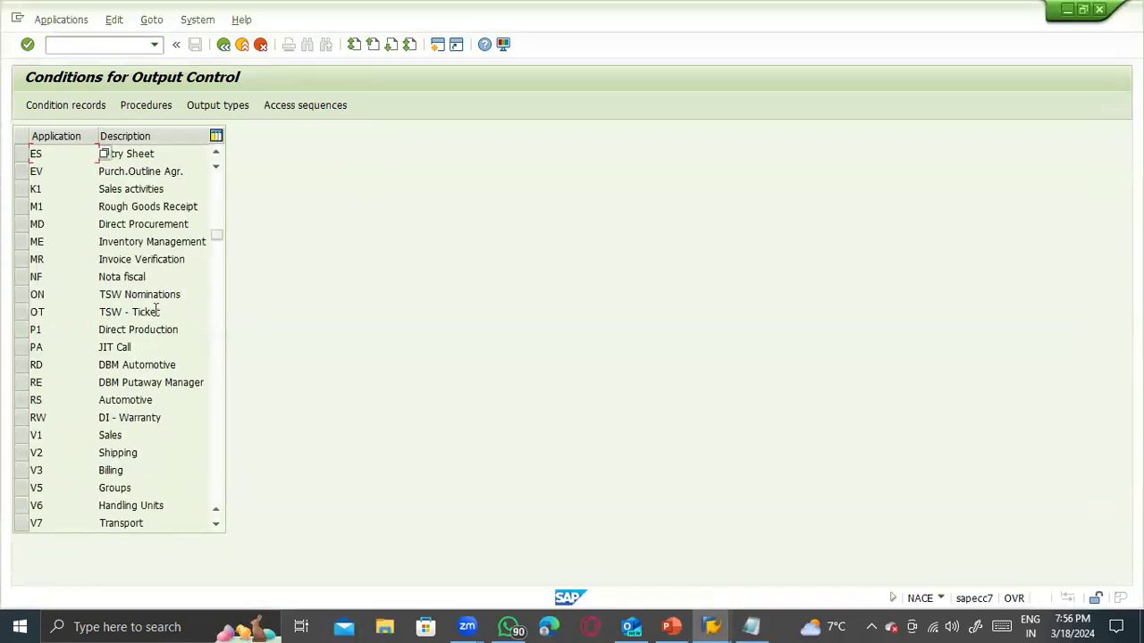
left_click(141, 261)
left_click(23, 260)
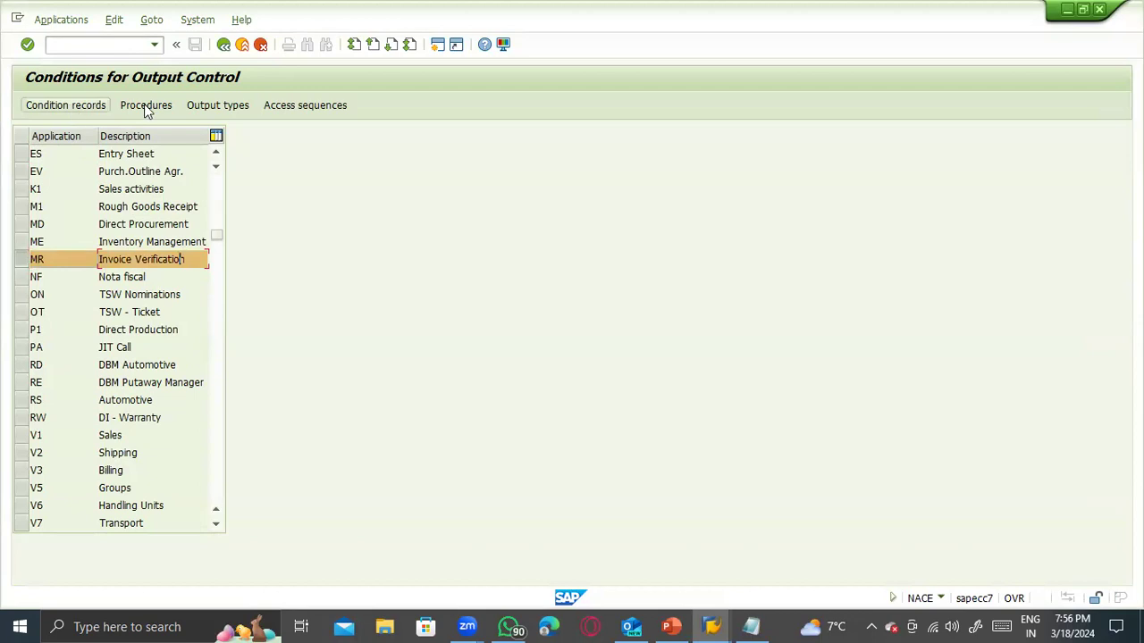
left_click(209, 109)
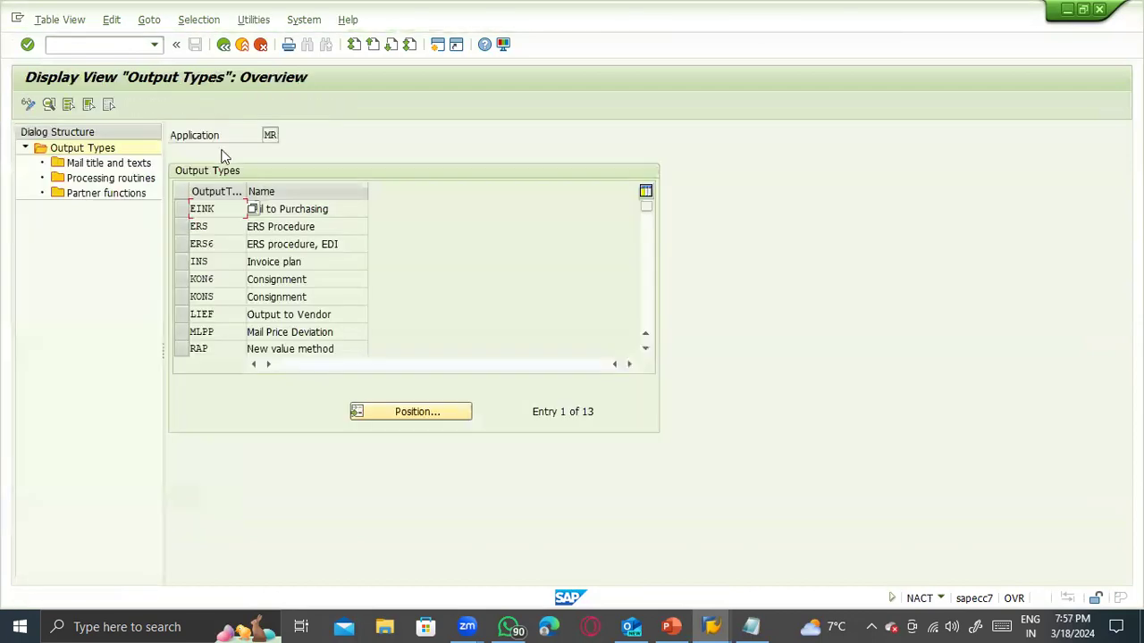
- Review the consignment output types KON6 and KONS and display the details of KONS
left_click(288, 241)
left_click_drag(322, 281, 226, 288)
left_click(303, 298)
left_click_drag(304, 298, 227, 298)
left_click(183, 297)
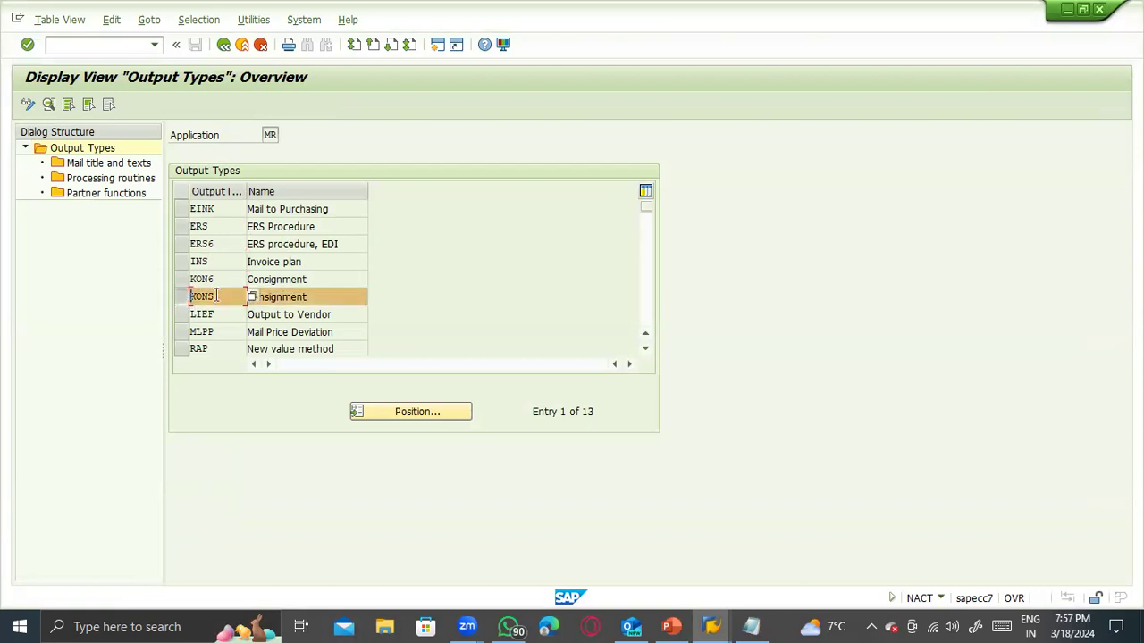
double_click(217, 296)
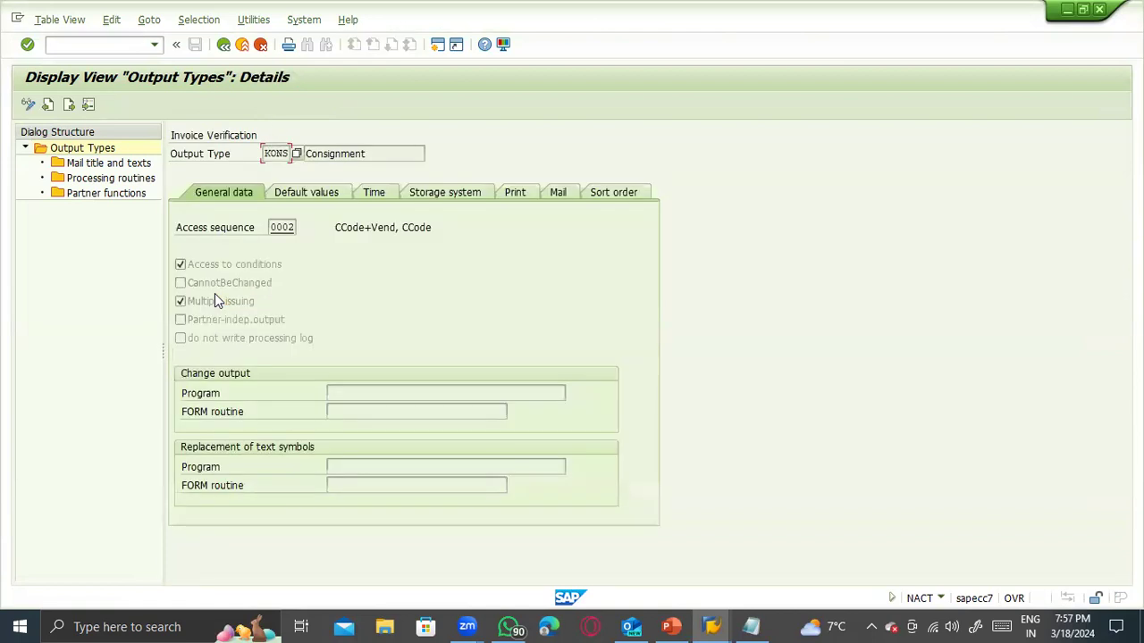
left_click_drag(379, 153, 292, 153)
- Add the line "KONS --- Output type for Consignment process" to the Notepad notes
left_click(751, 627)
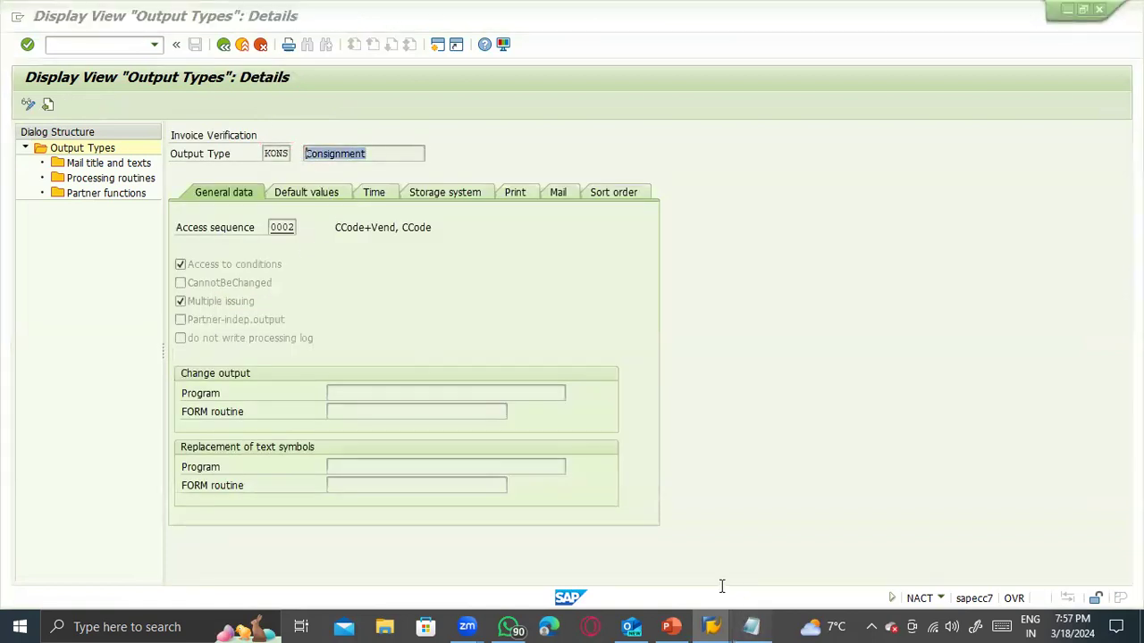
type("KONS --- Output ")
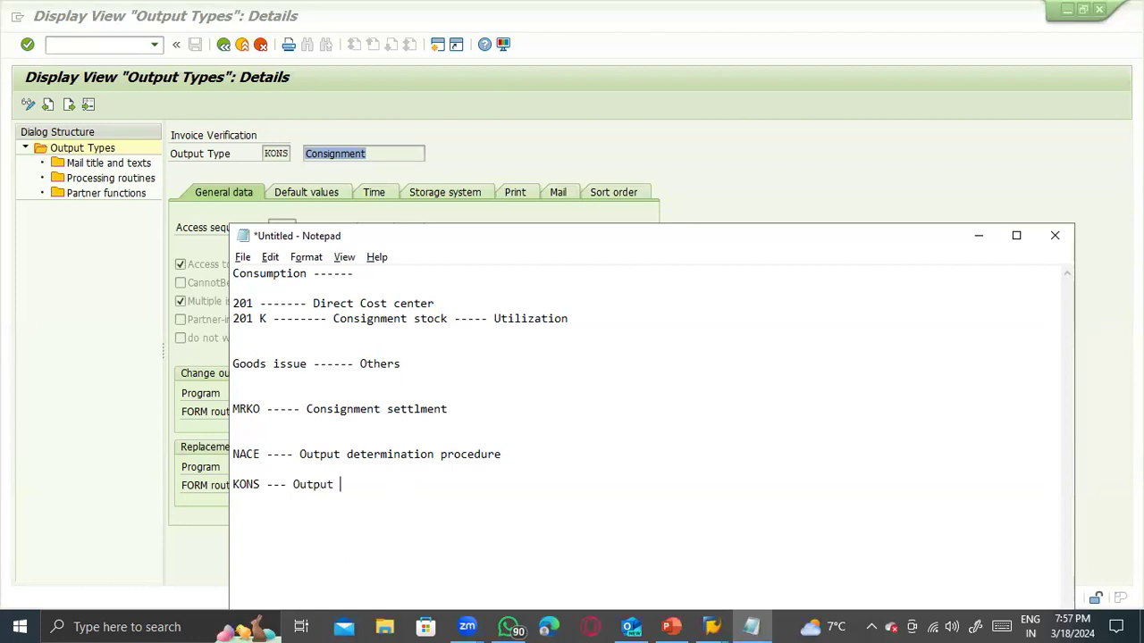
type("type for Consignment process")
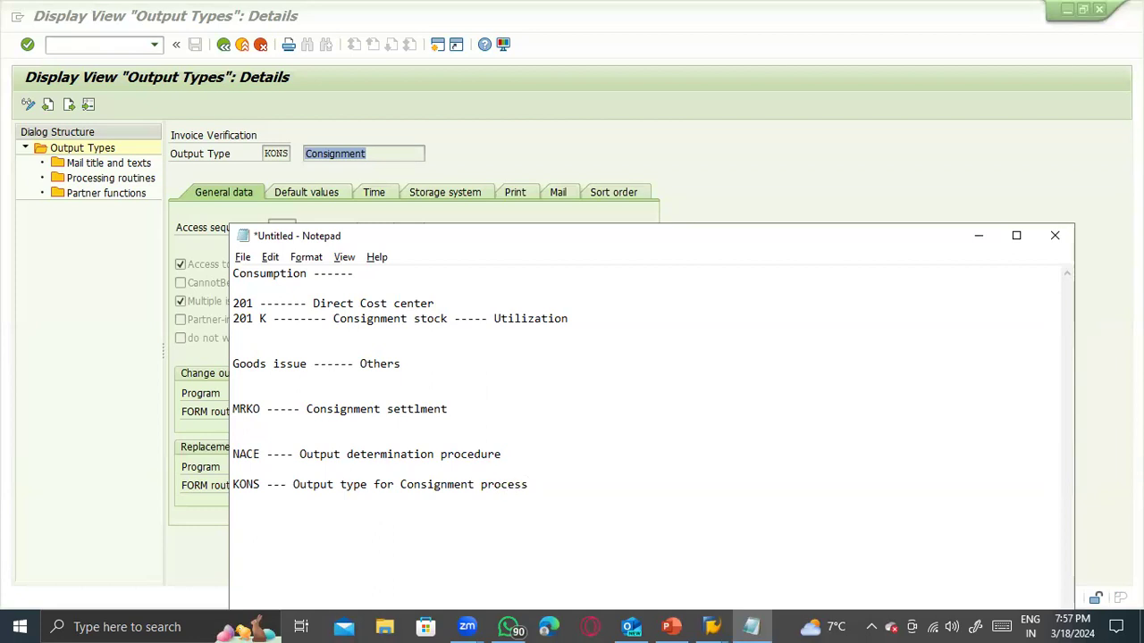
- Return to SAP and examine the KONS output type's access sequence and its mail title and texts by language
key("alt+Tab")
left_click(283, 154)
left_click(350, 155)
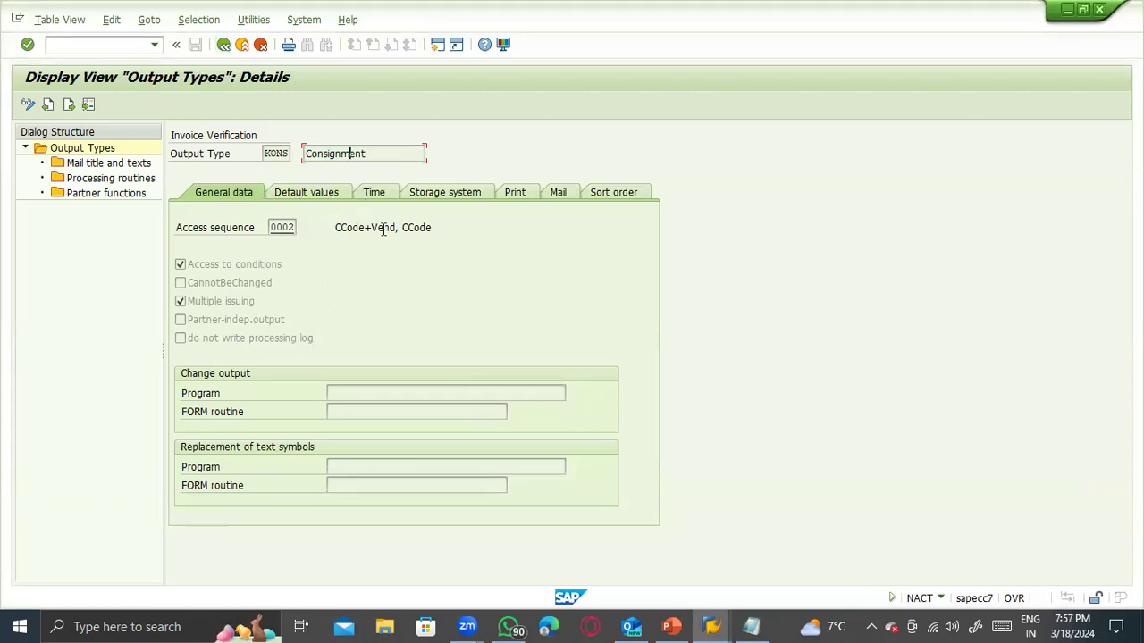
left_click_drag(440, 232, 327, 228)
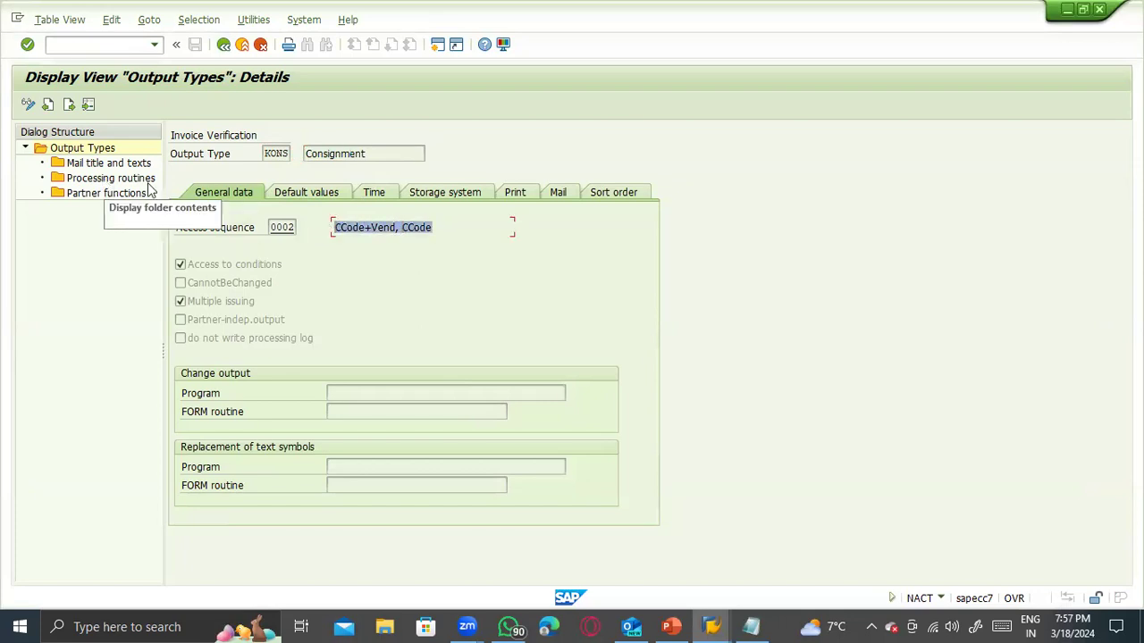
left_click(106, 163)
double_click(106, 164)
left_click(223, 227)
left_click(223, 246)
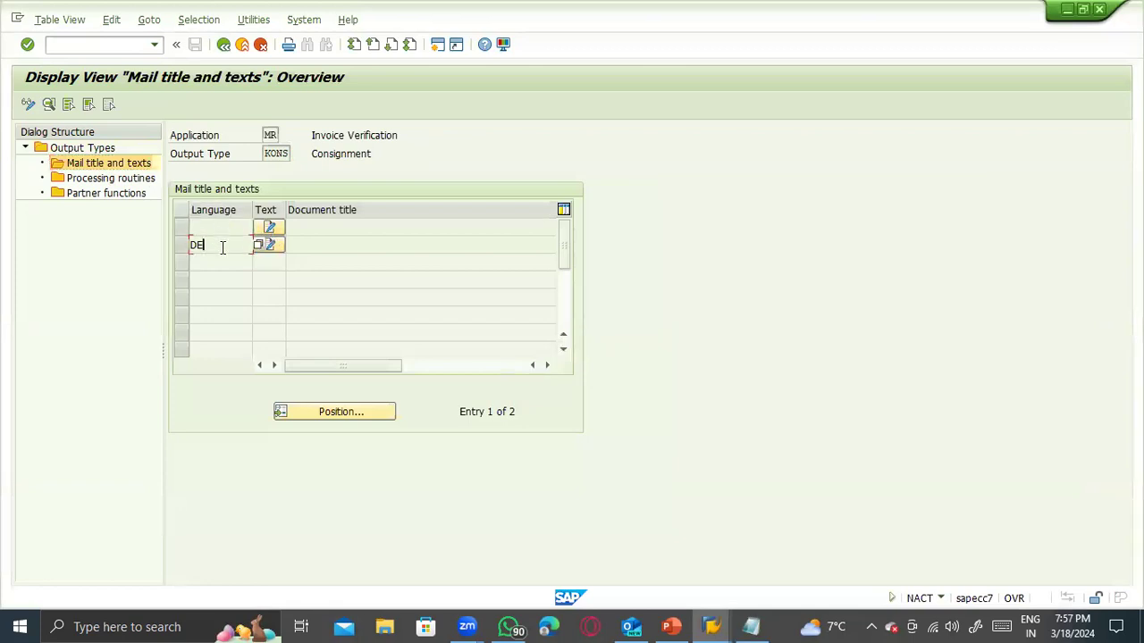
- Examine the KONS processing routines, comparing program, form routine and form for the print output and fax media
left_click(104, 179)
double_click(105, 180)
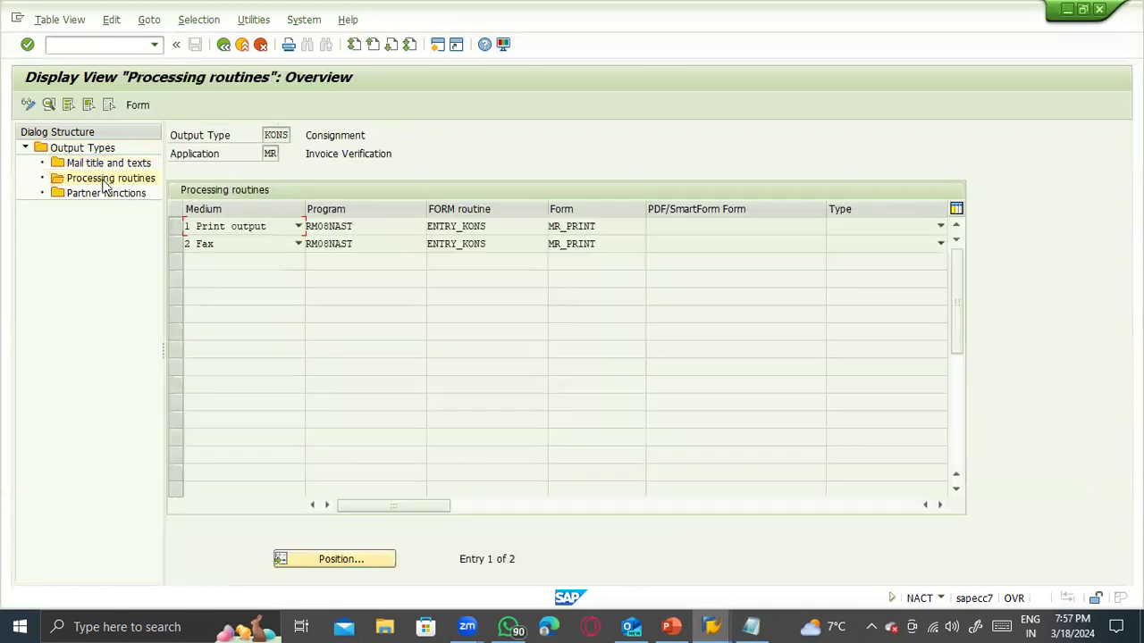
left_click(250, 226)
left_click(350, 230)
left_click(246, 244)
left_click(347, 237)
left_click(430, 227)
left_click_drag(597, 227, 530, 226)
left_click_drag(611, 245, 539, 224)
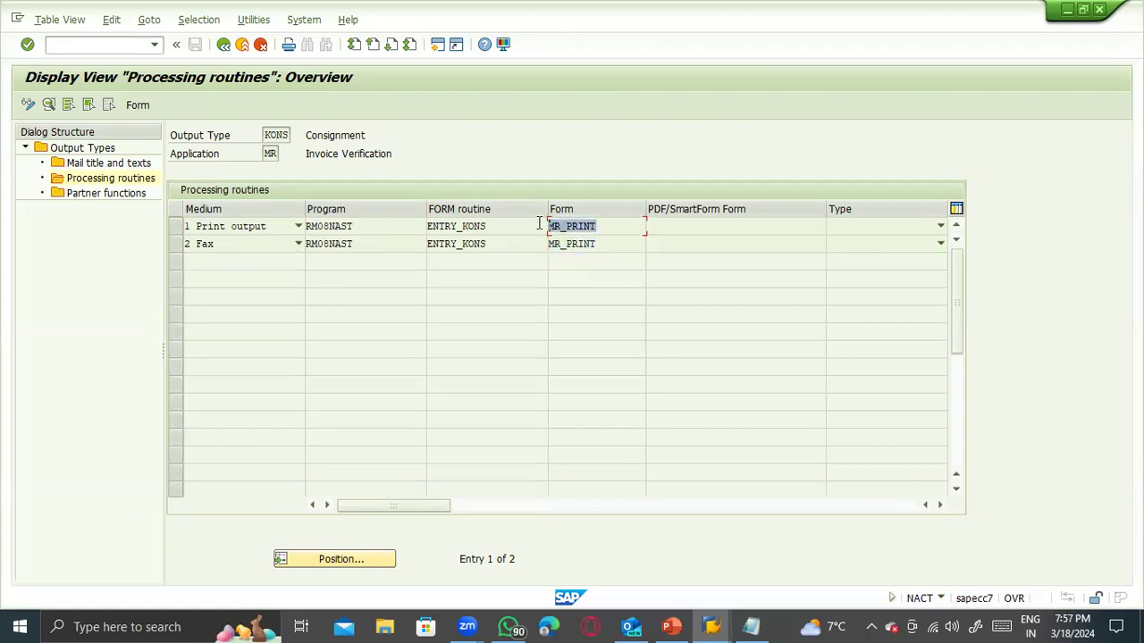
- View the partner functions of output type KONS and return to the list of output control applications
left_click(80, 192)
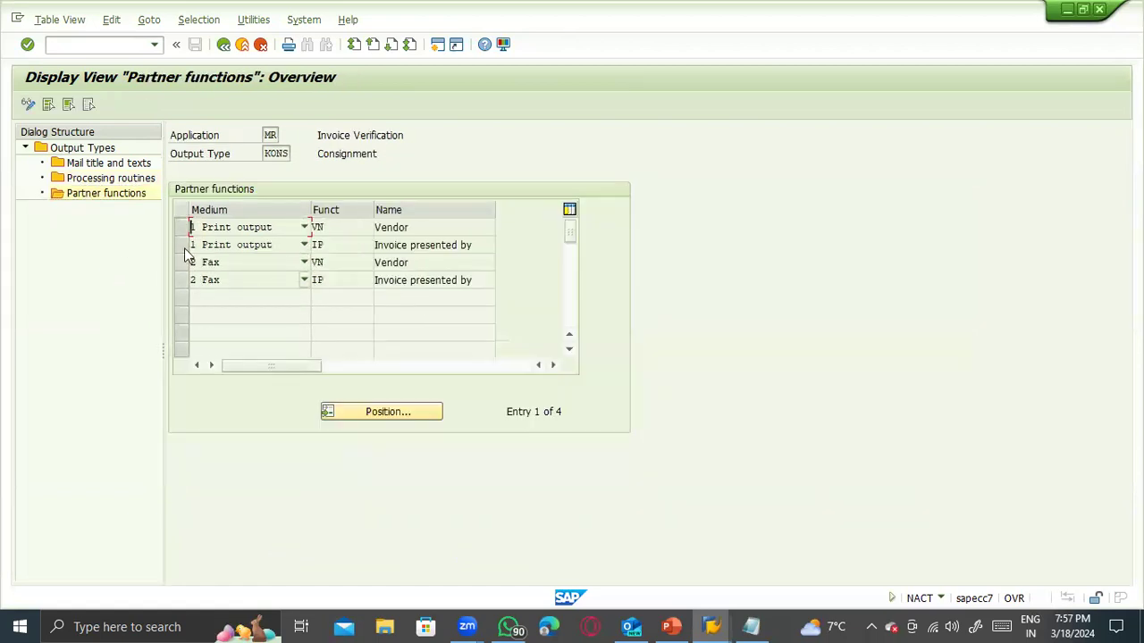
key("F3")
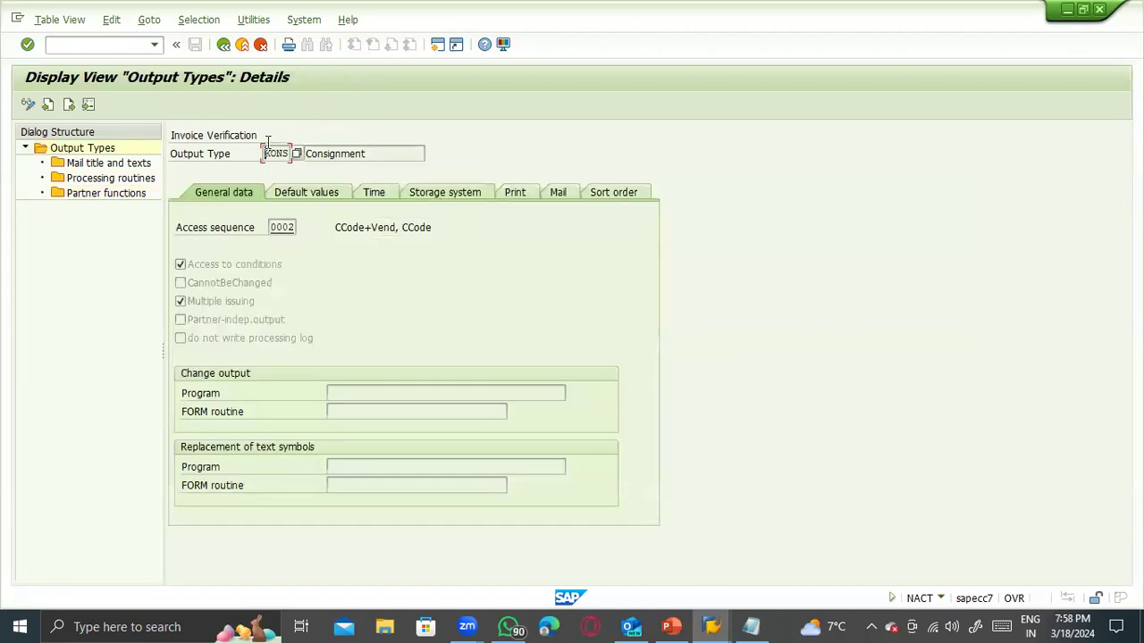
key("F3")
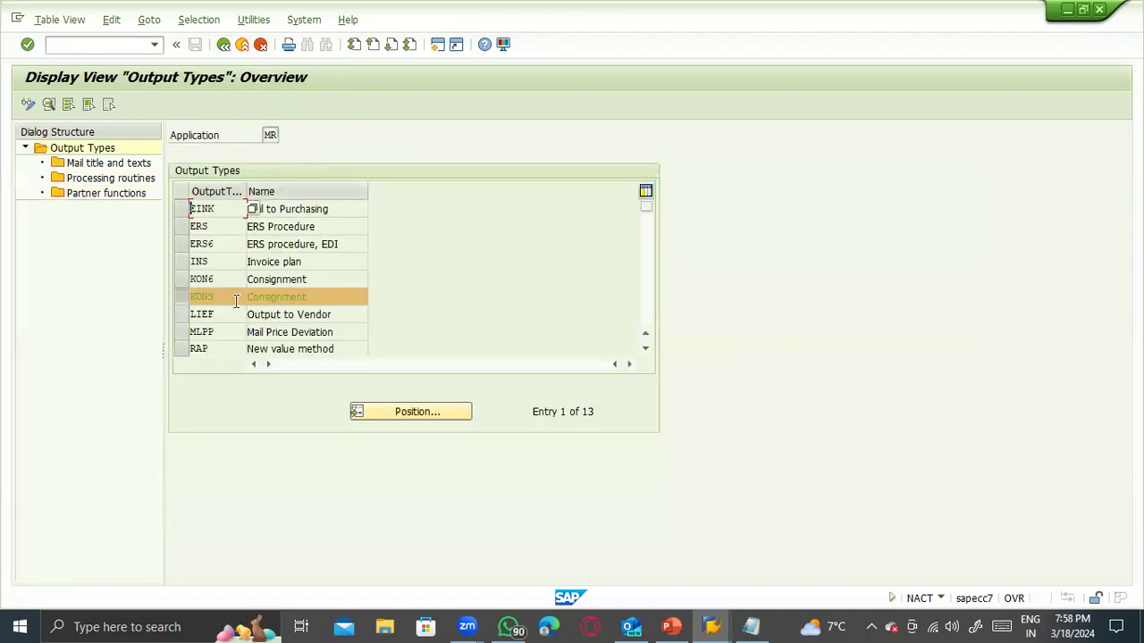
key("F3")
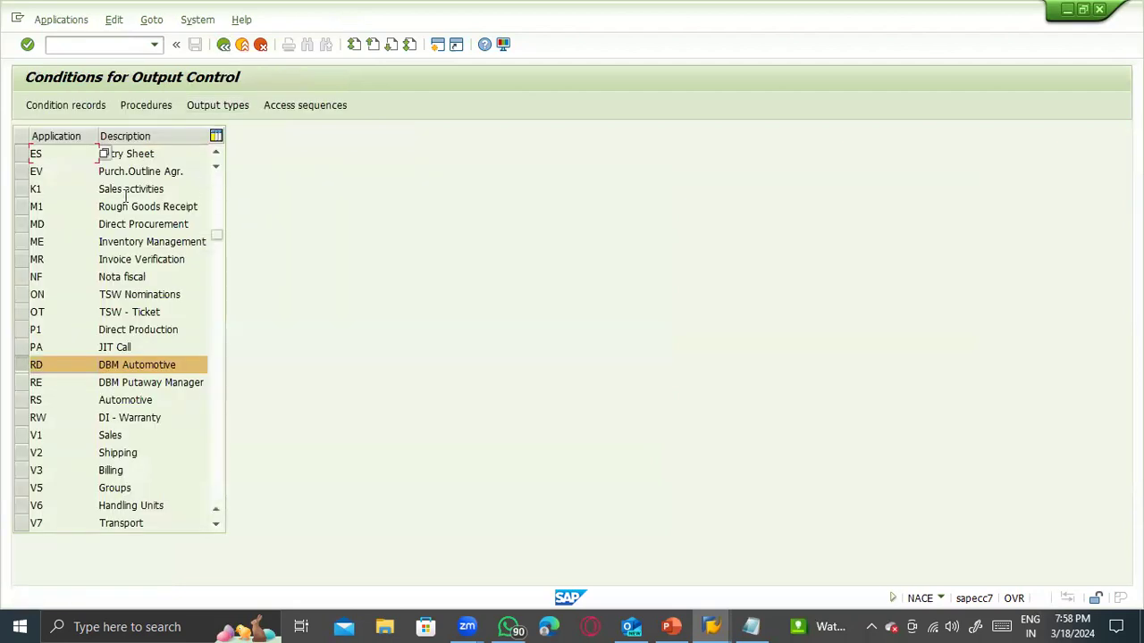
- Search the output types of application V3 Billing for KONA and return to the application list
left_click(64, 105)
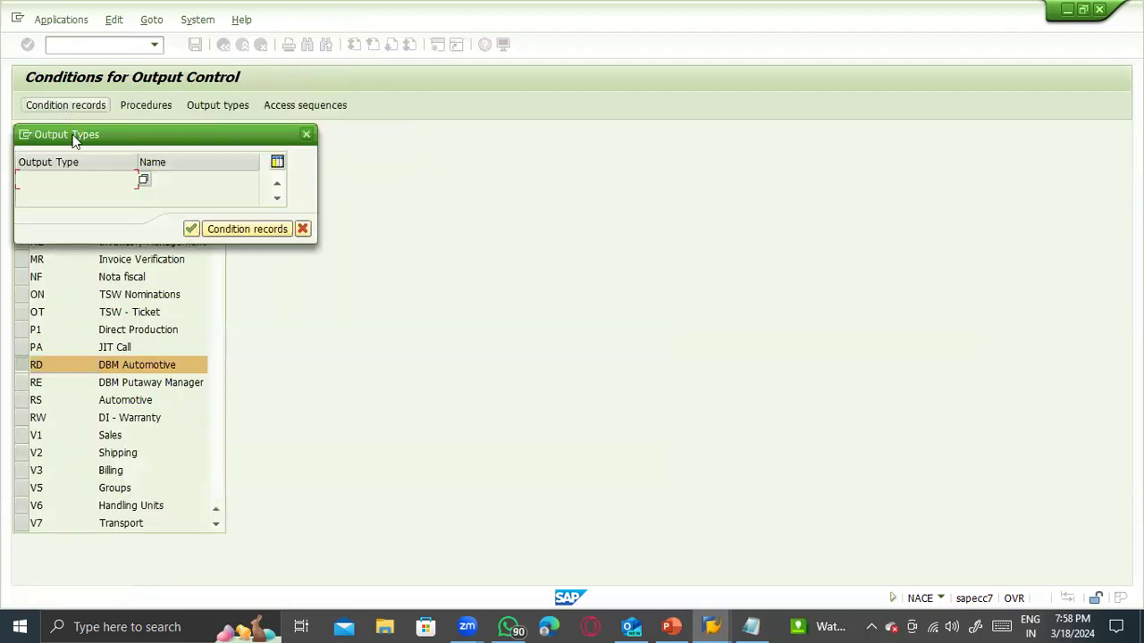
left_click(192, 232)
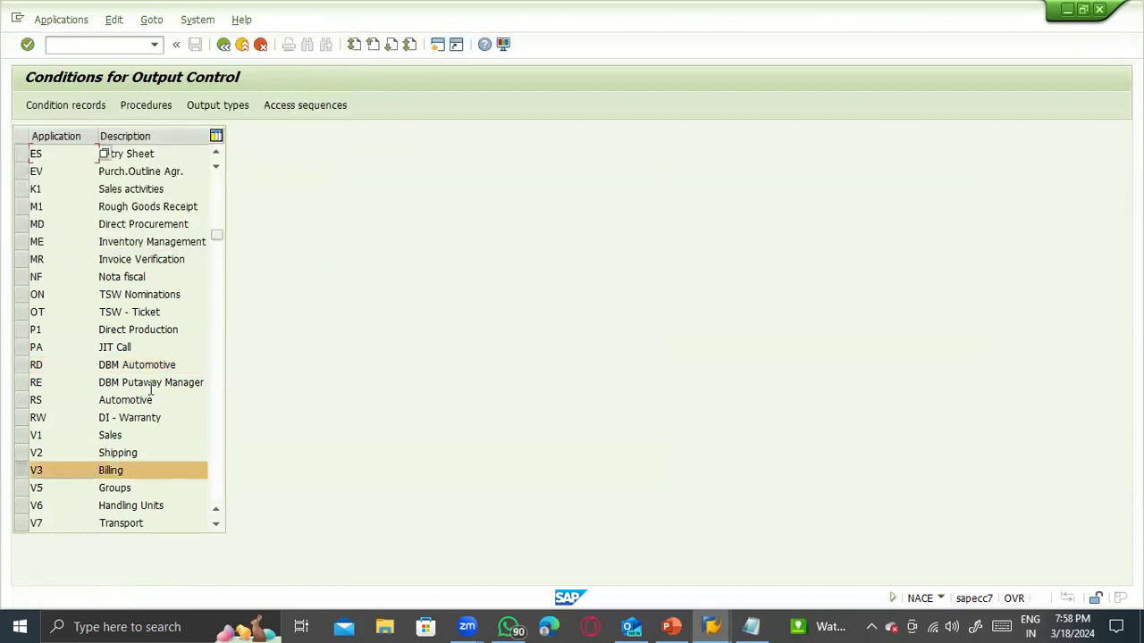
left_click(197, 107)
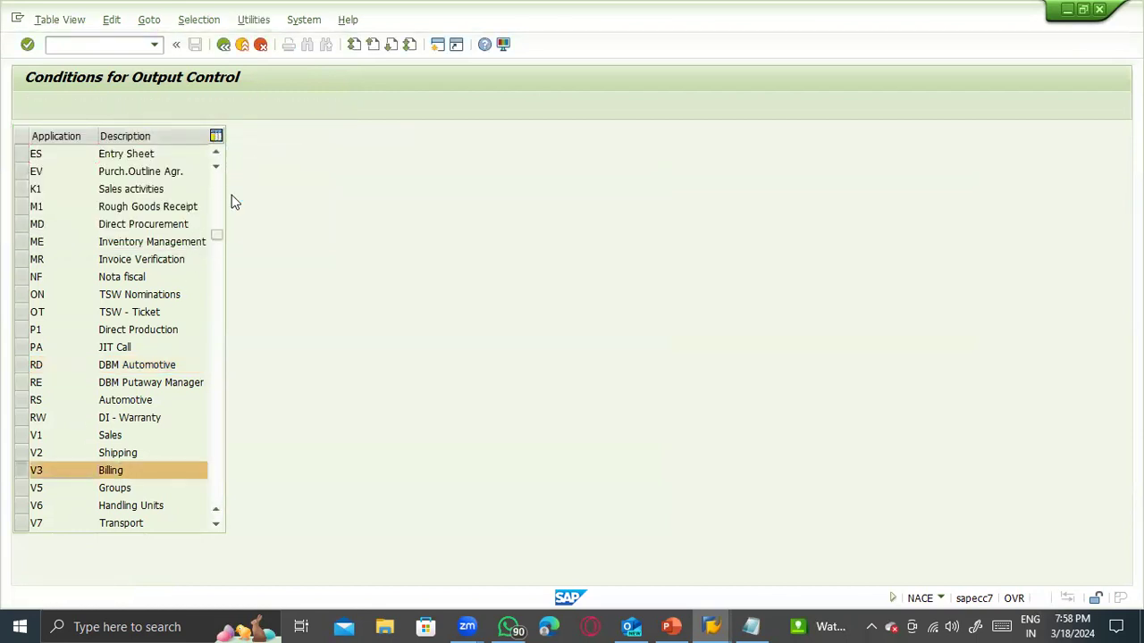
left_click(446, 414)
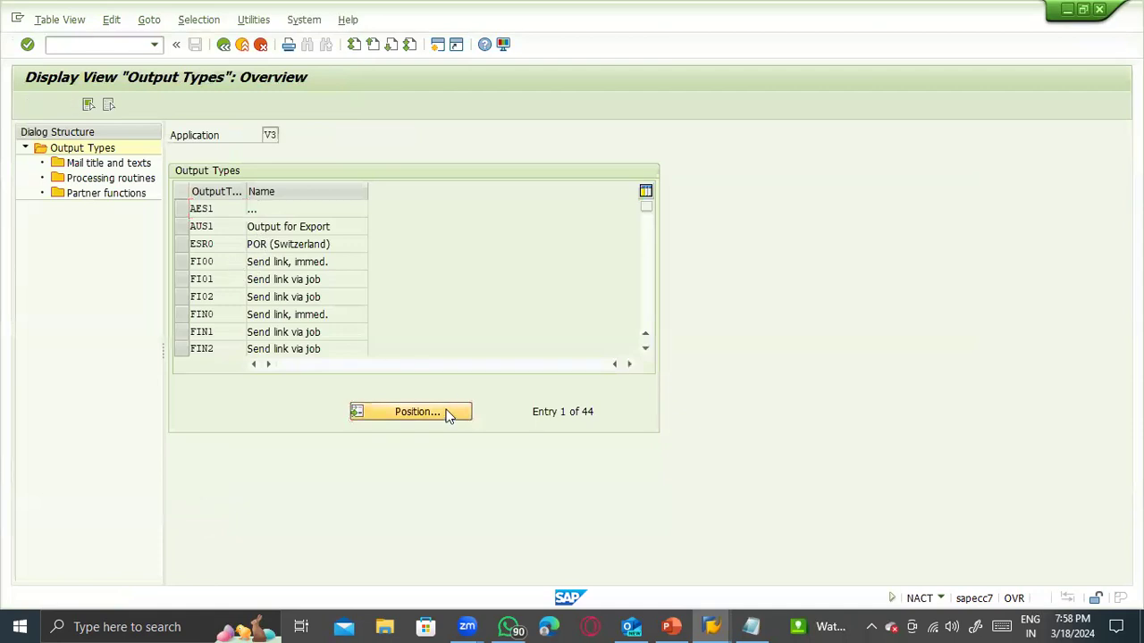
type("kONA")
key("Return")
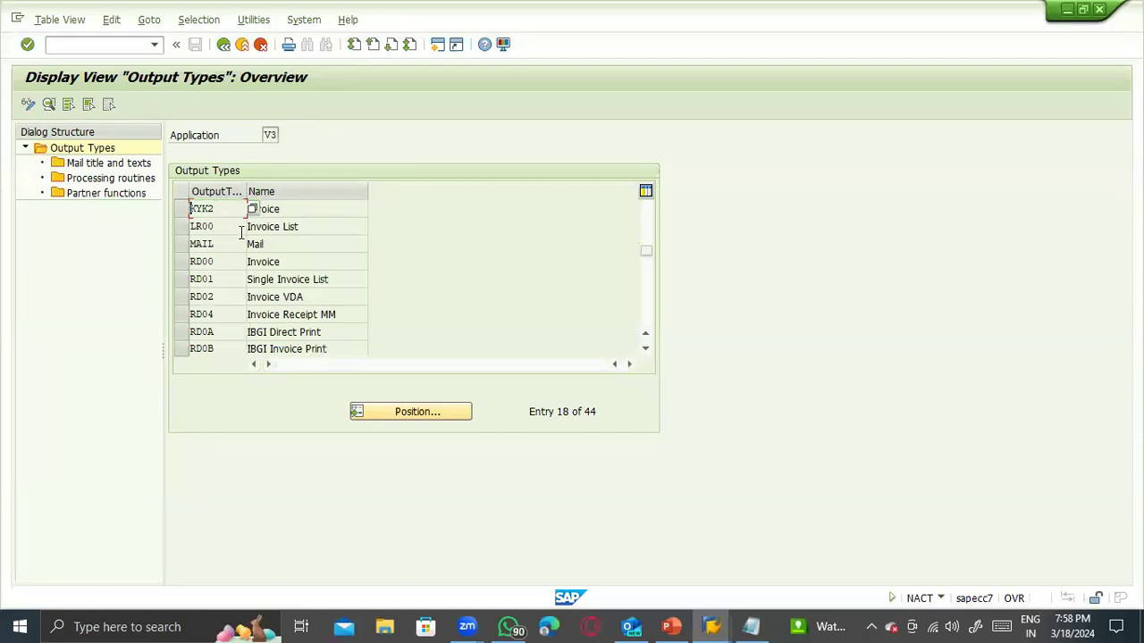
scroll(241, 233, "up", 1)
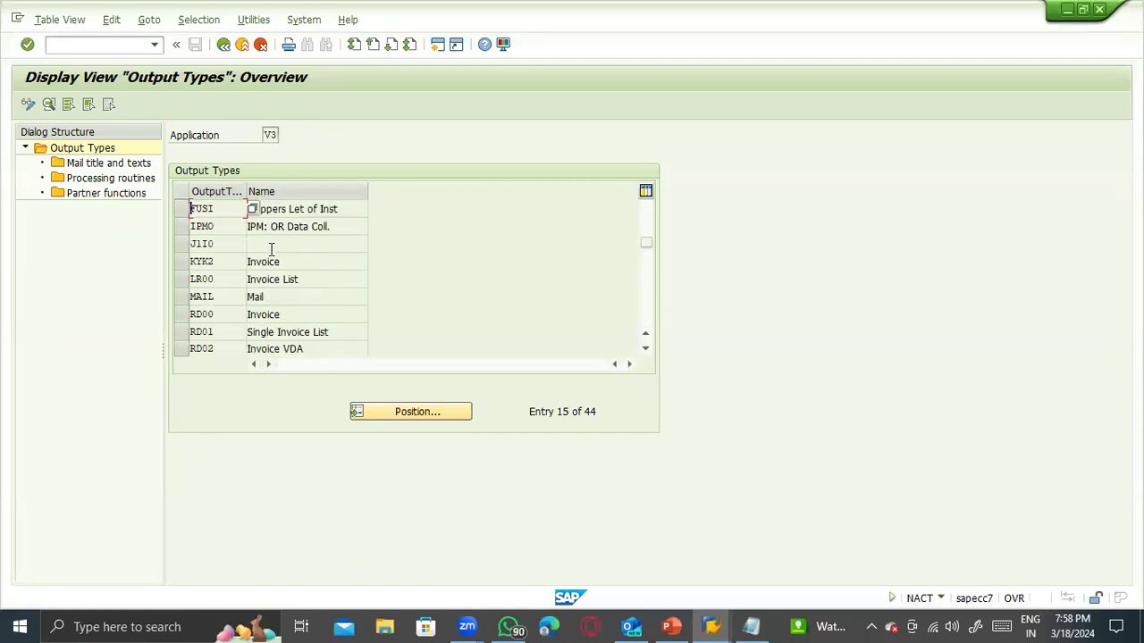
left_click(223, 44)
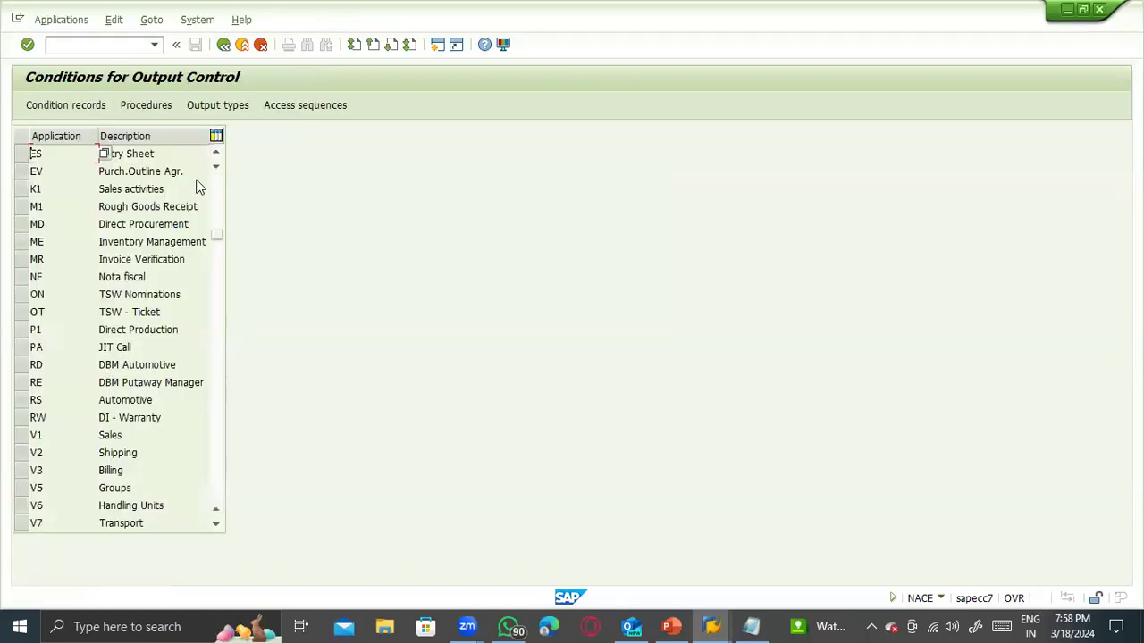
- Display the details of the Consignment output type KONS under application MR Invoice Verification
left_click(27, 259)
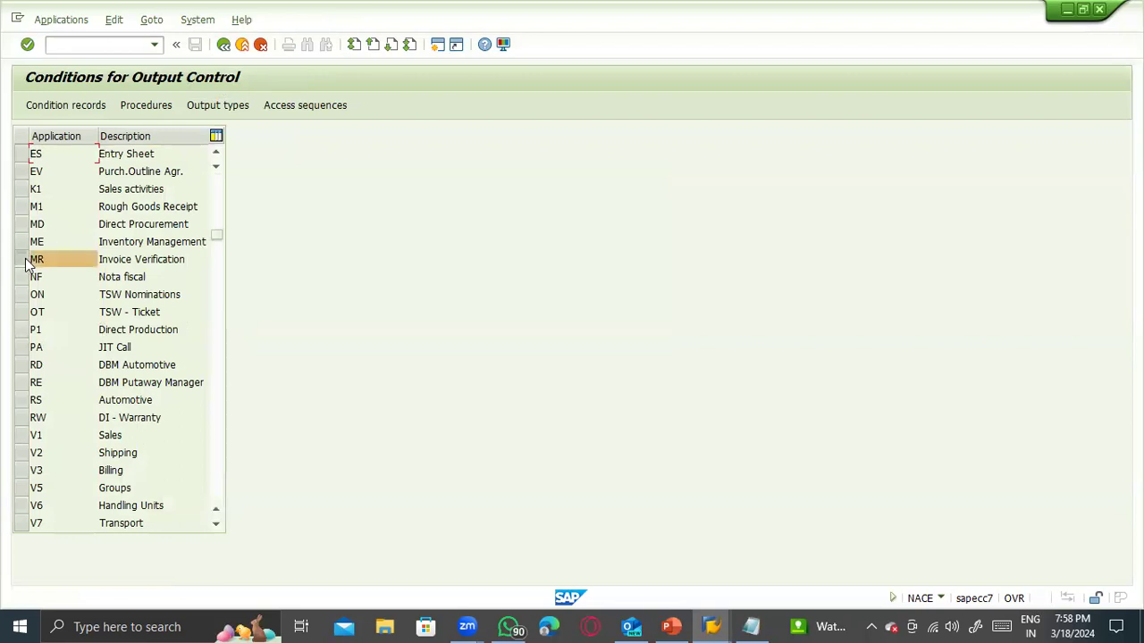
left_click(200, 105)
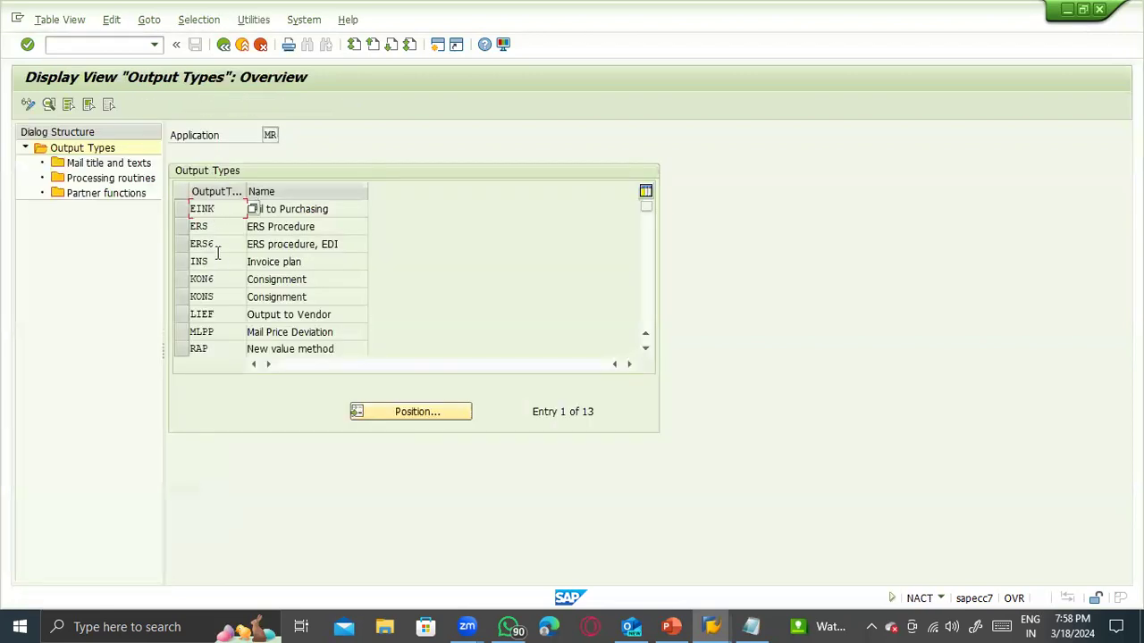
double_click(231, 296)
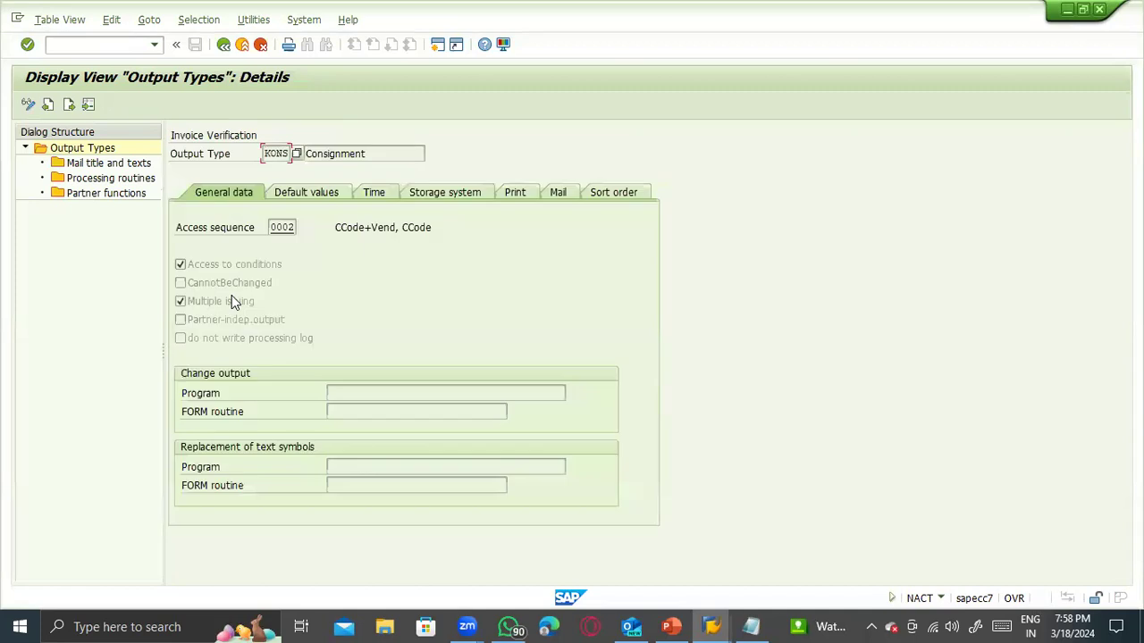
- Open access sequence 0002 of the Consignment output type and examine its accesses and their fields
double_click(283, 227)
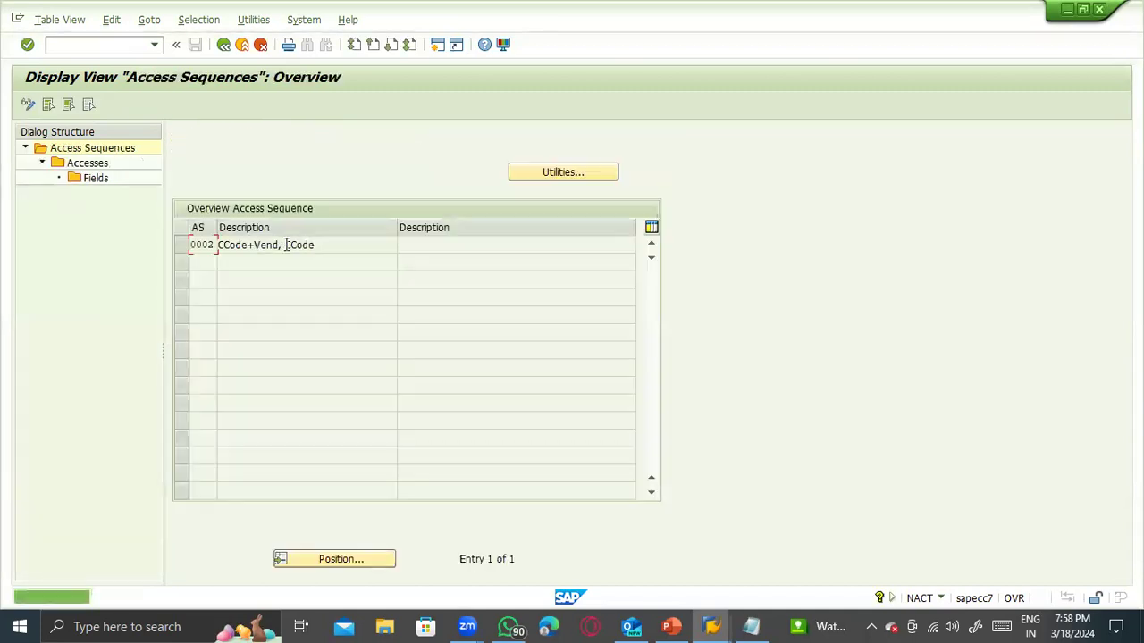
left_click_drag(320, 246, 182, 210)
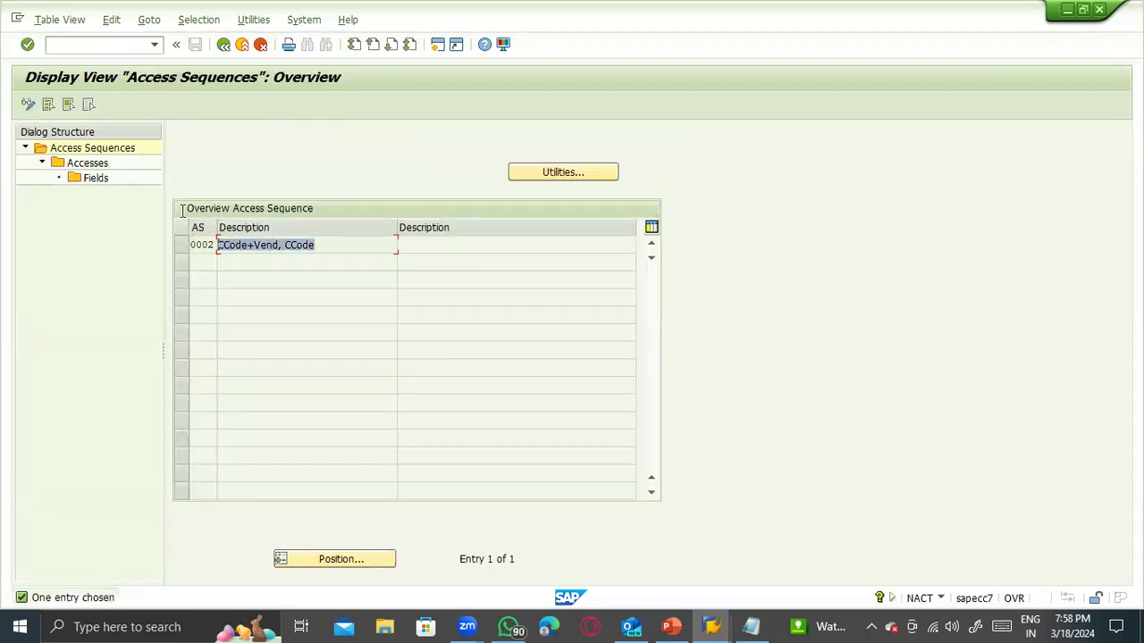
double_click(82, 165)
left_click(185, 240)
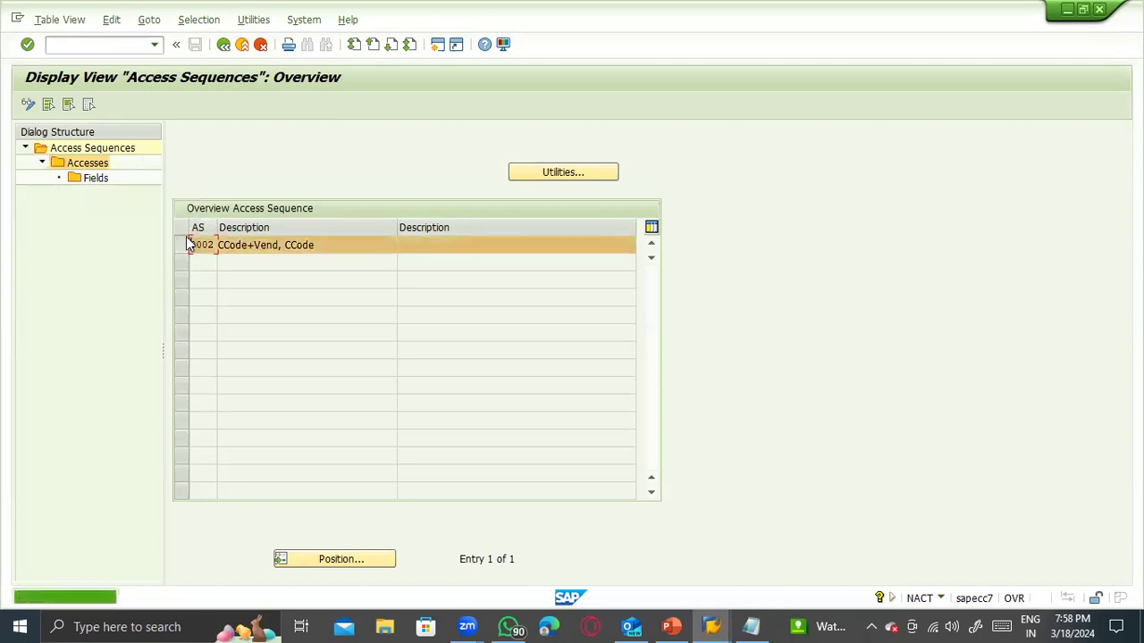
double_click(88, 164)
left_click(93, 183)
double_click(93, 185)
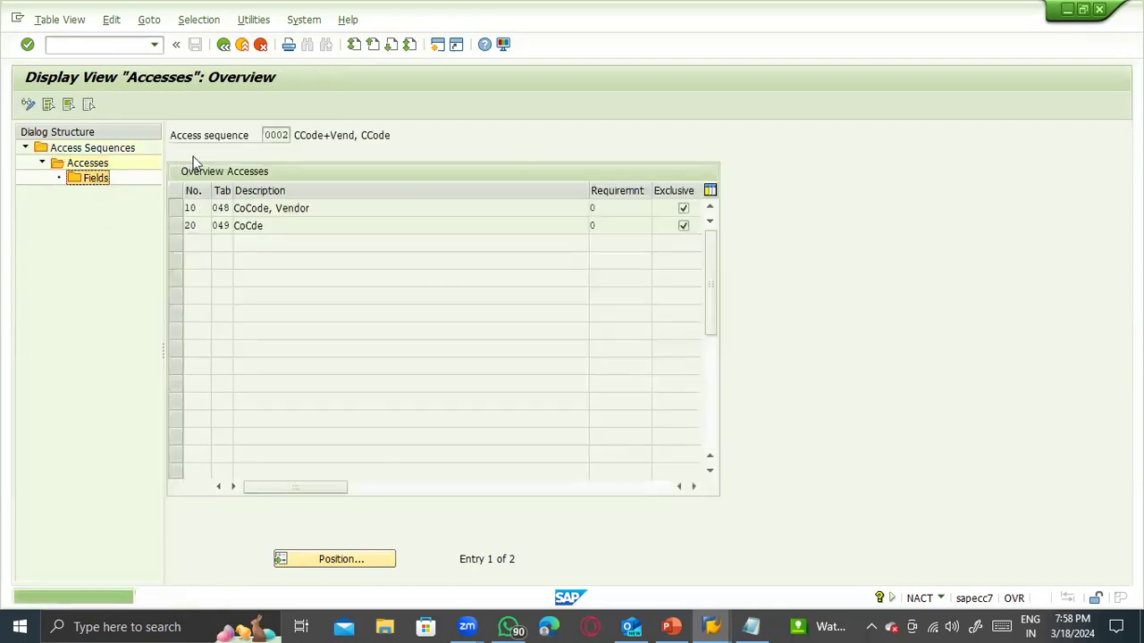
- Return to the output control applications and open the KONS condition records of application MR, Invoice Verification
left_click(224, 43)
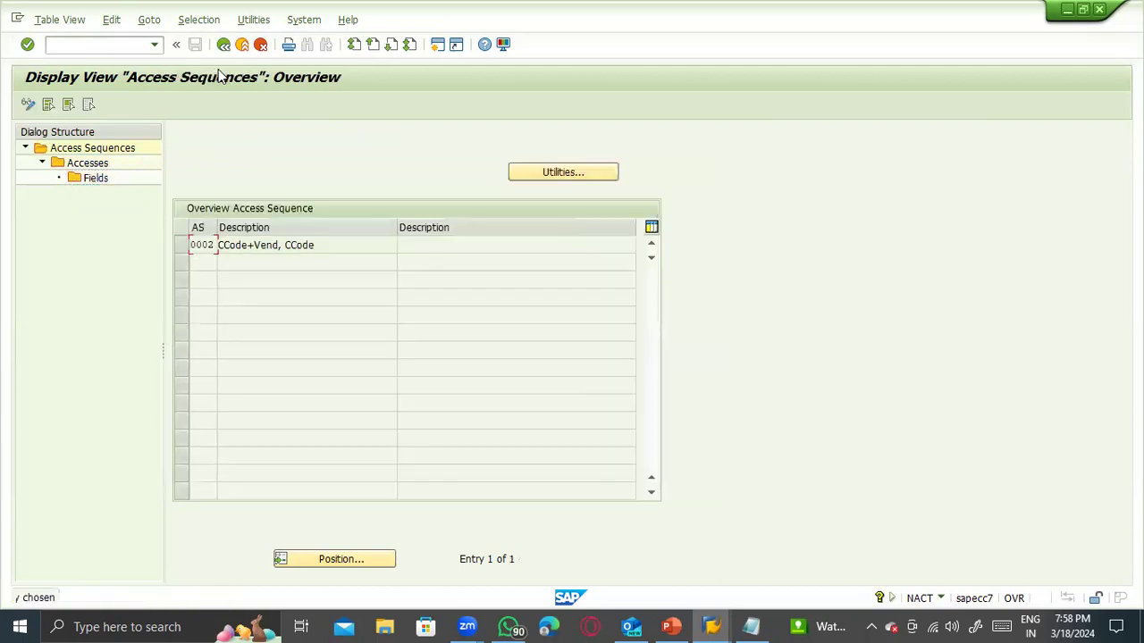
left_click(223, 43)
left_click(223, 44)
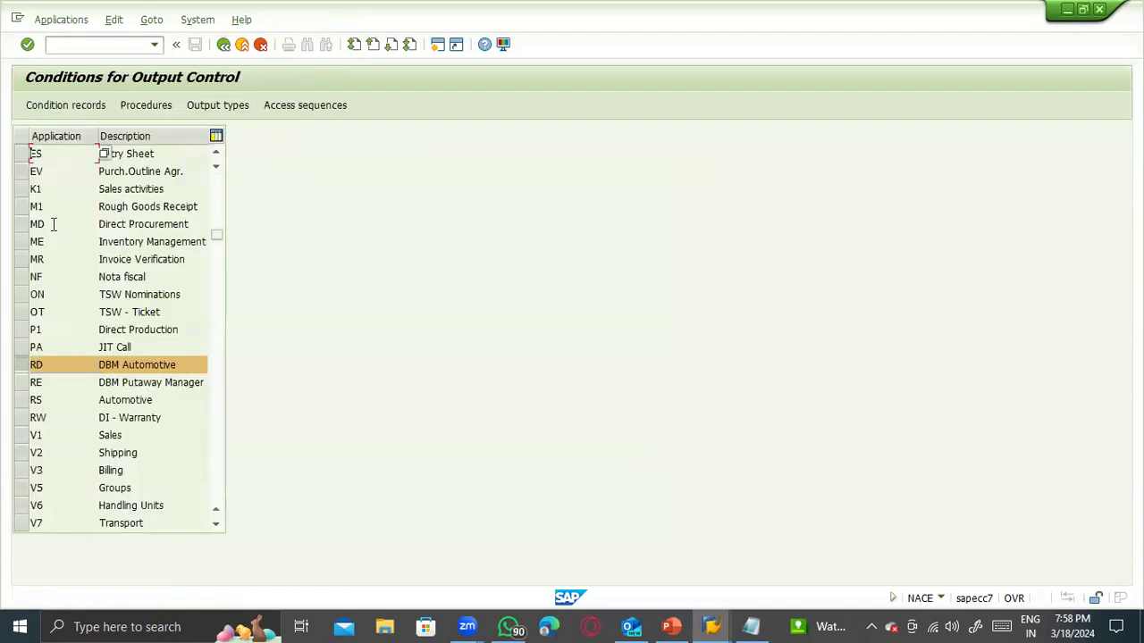
left_click(21, 367)
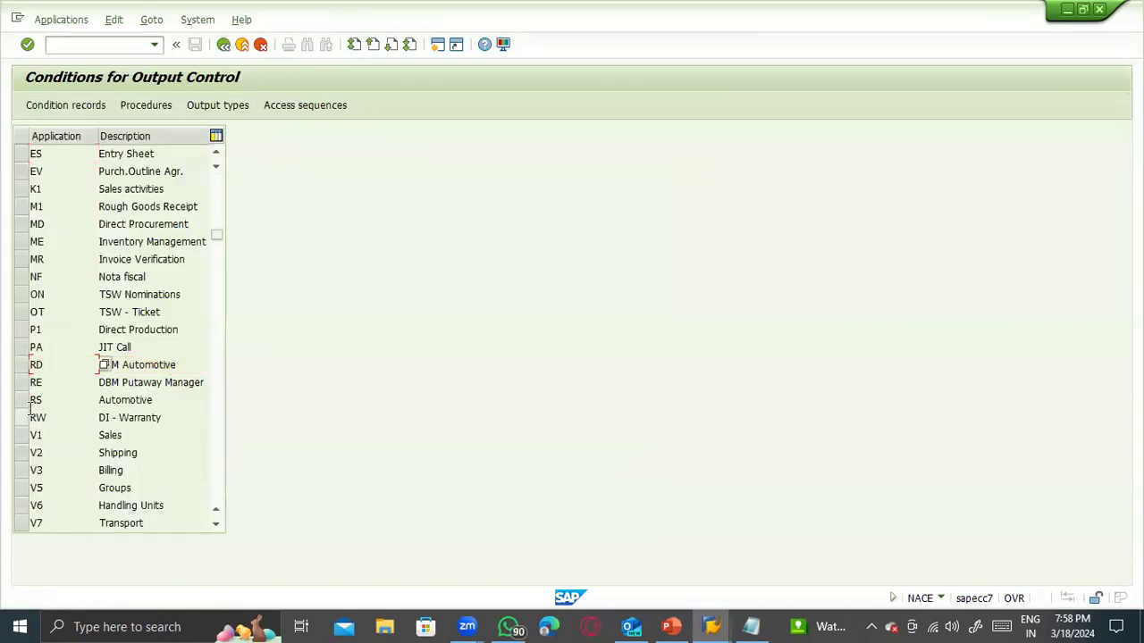
left_click(21, 259)
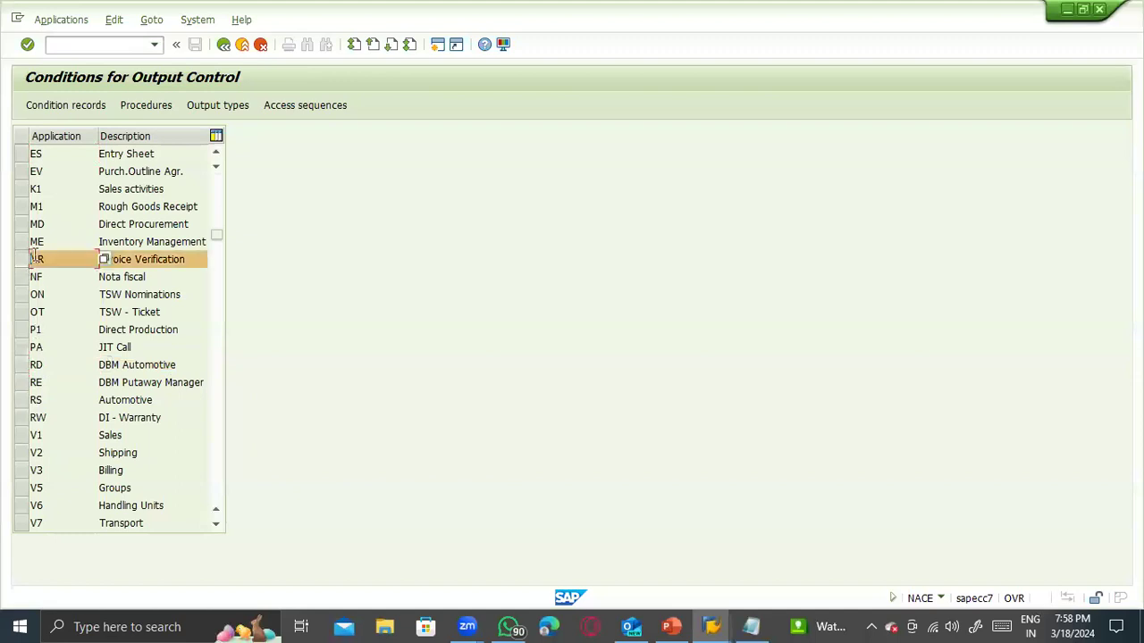
left_click(48, 106)
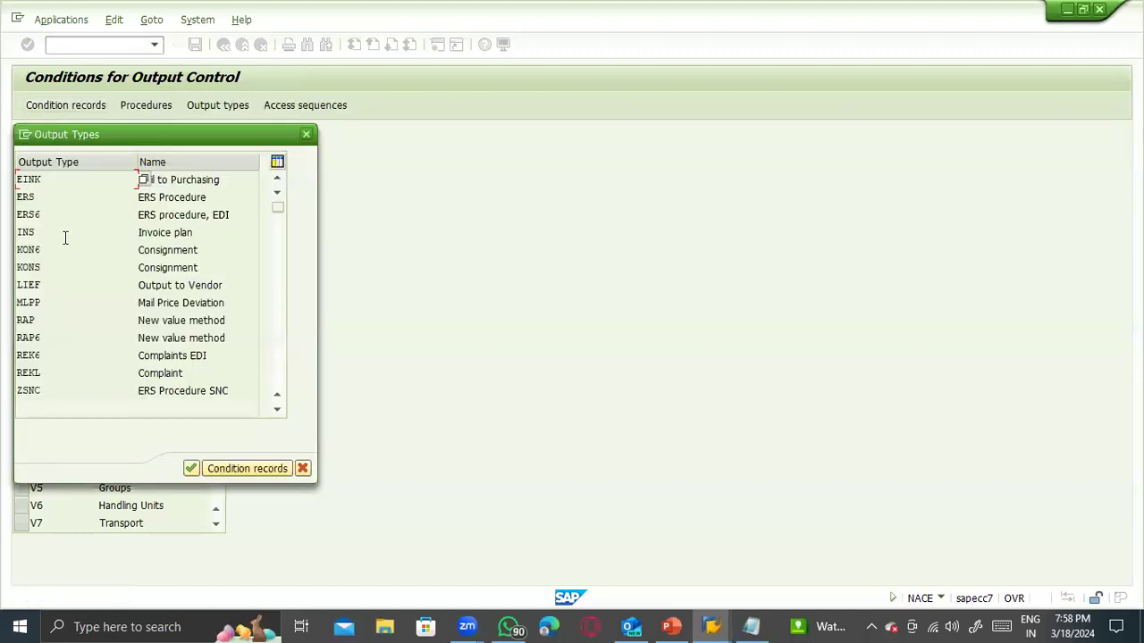
left_click(53, 248)
left_click(53, 266)
double_click(53, 266)
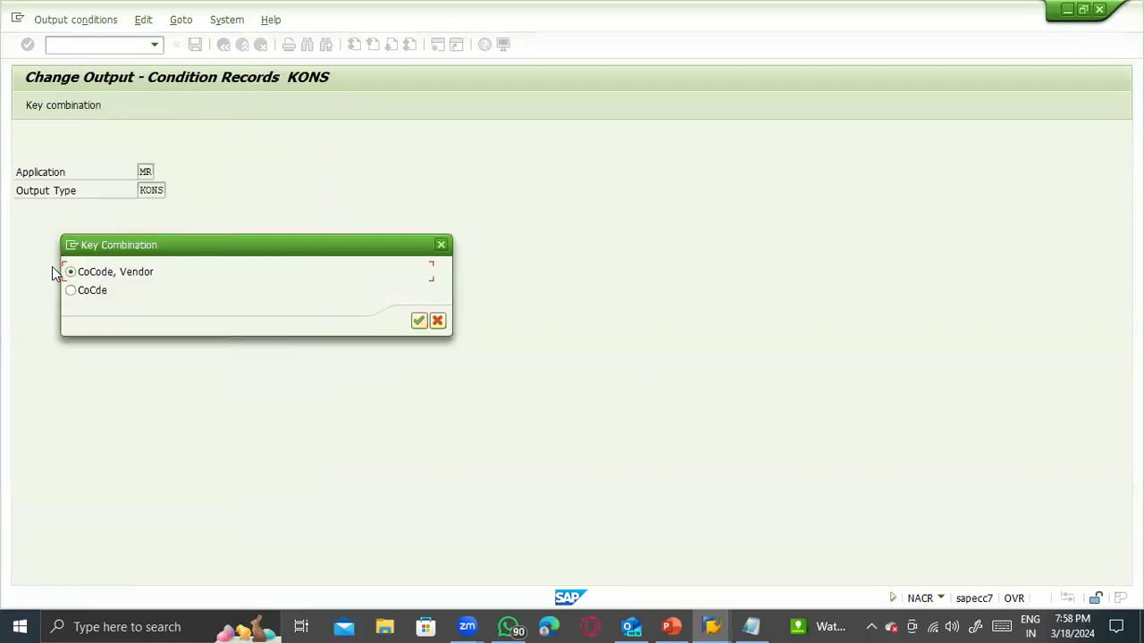
left_click(88, 296)
left_click(90, 274)
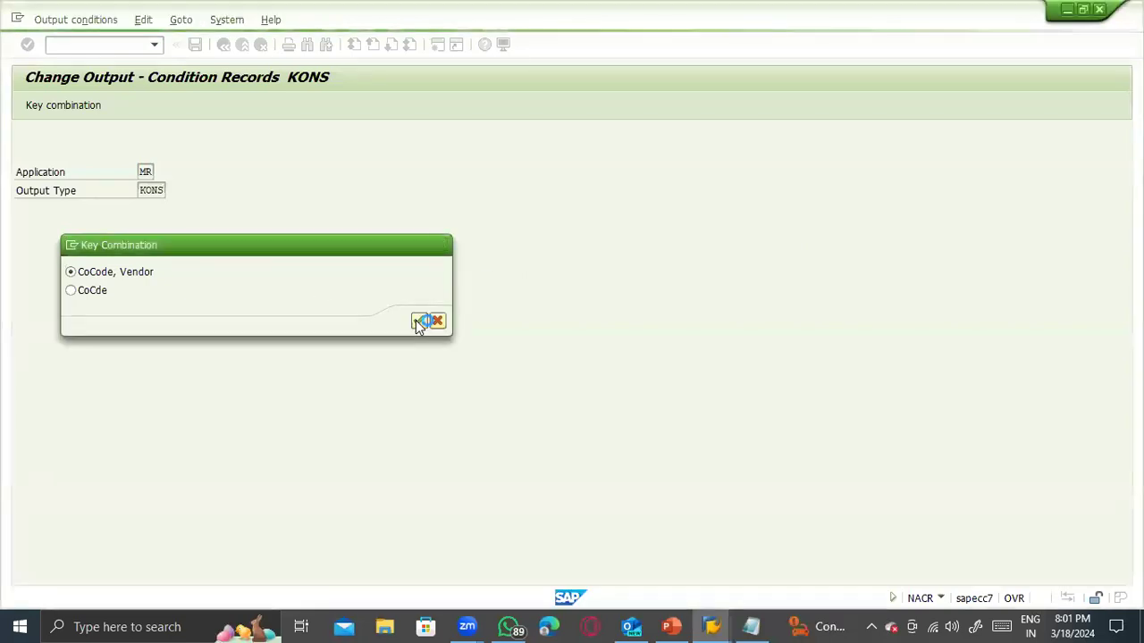
left_click(419, 322)
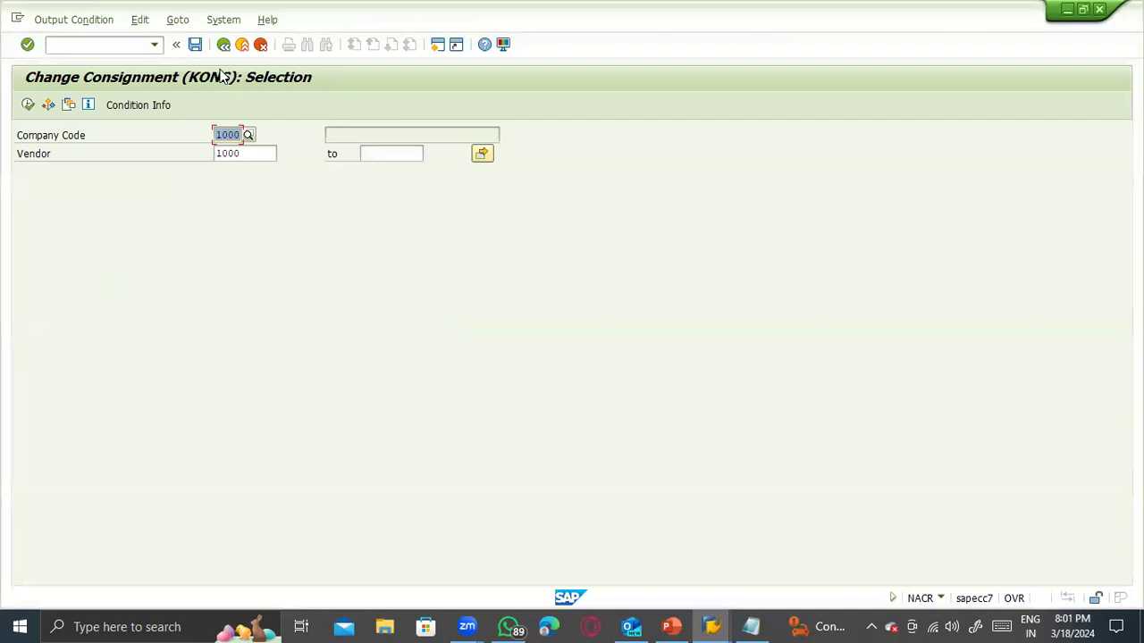
left_click(223, 43)
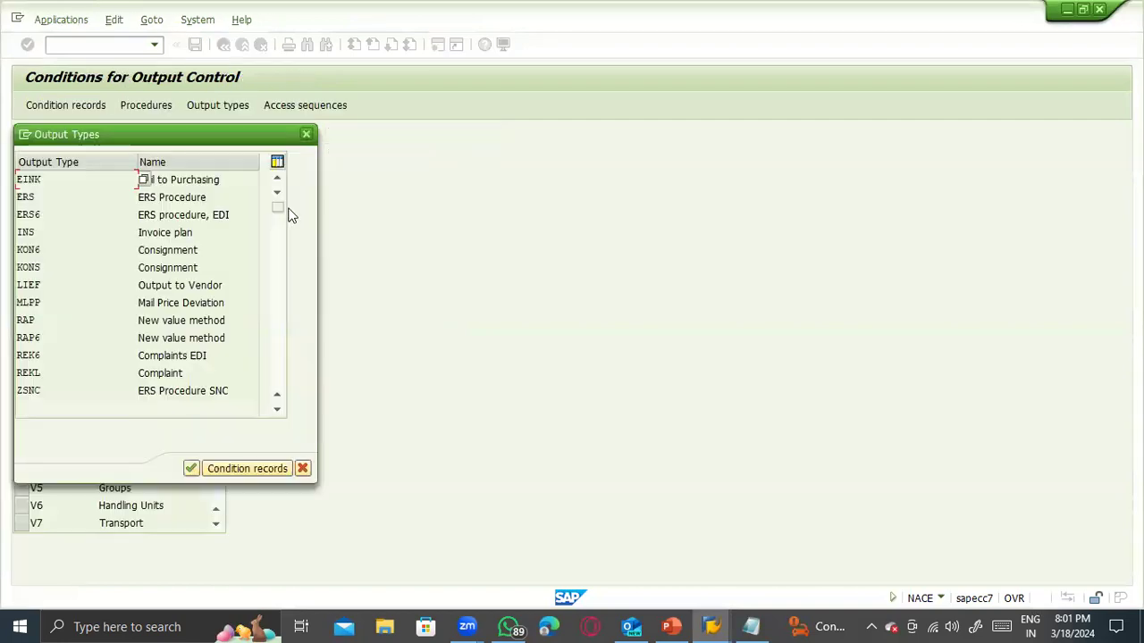
- Open the KONS condition records using the CoCde key combination for company code 1000
double_click(77, 267)
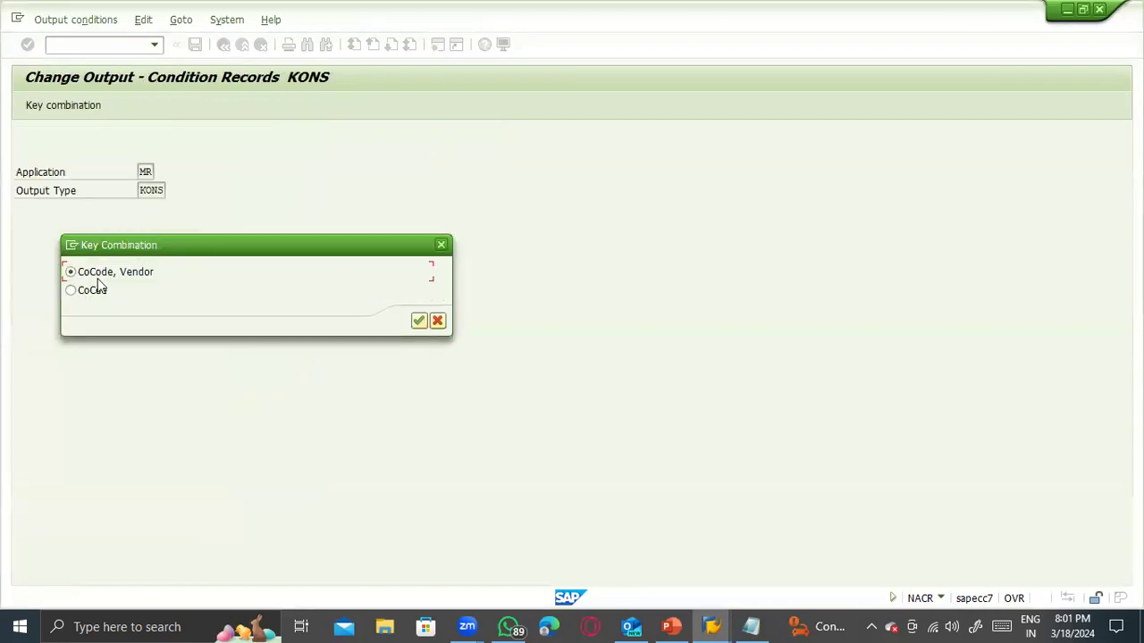
left_click(92, 290)
left_click(418, 321)
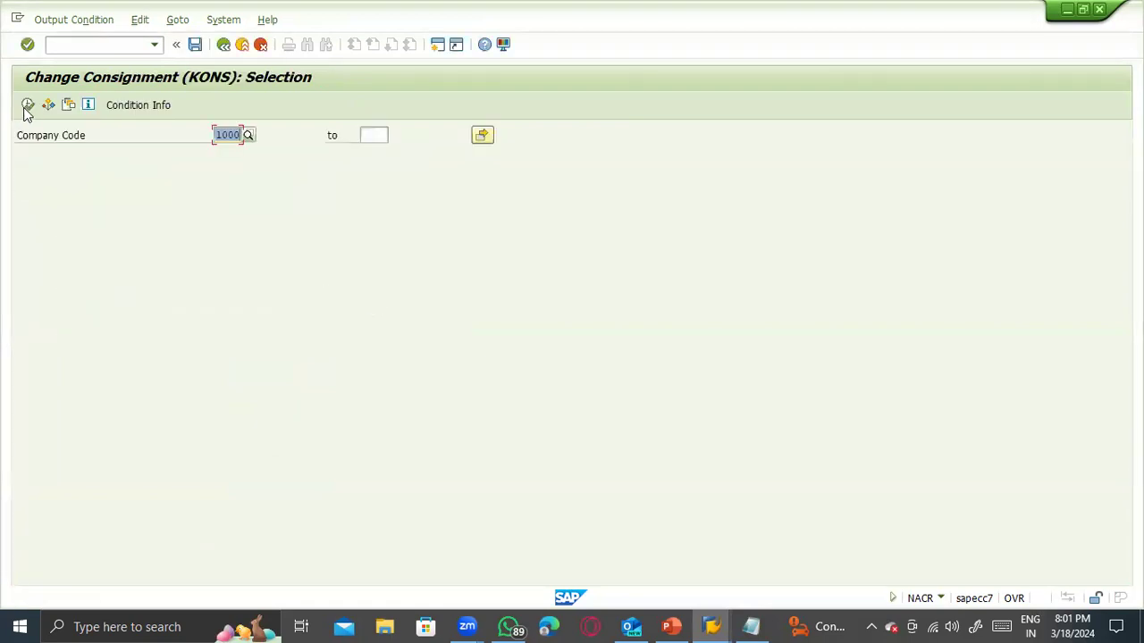
left_click(28, 106)
- Select the company code 1000 record and examine its partner fields and the list of available partner functions
left_click(198, 215)
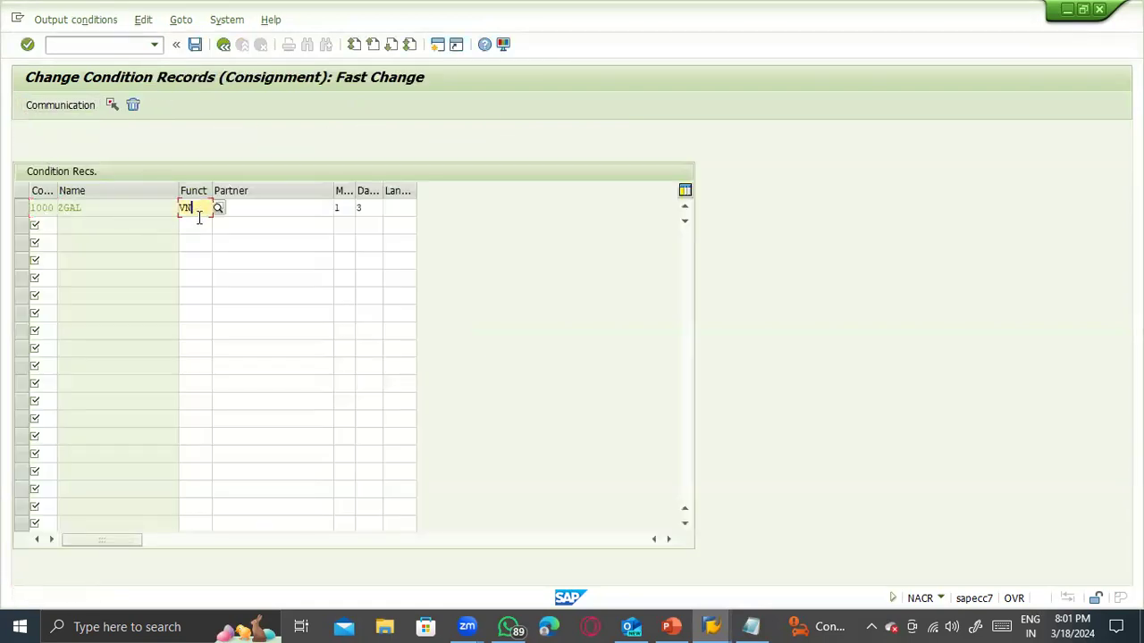
left_click(292, 215)
left_click(23, 209)
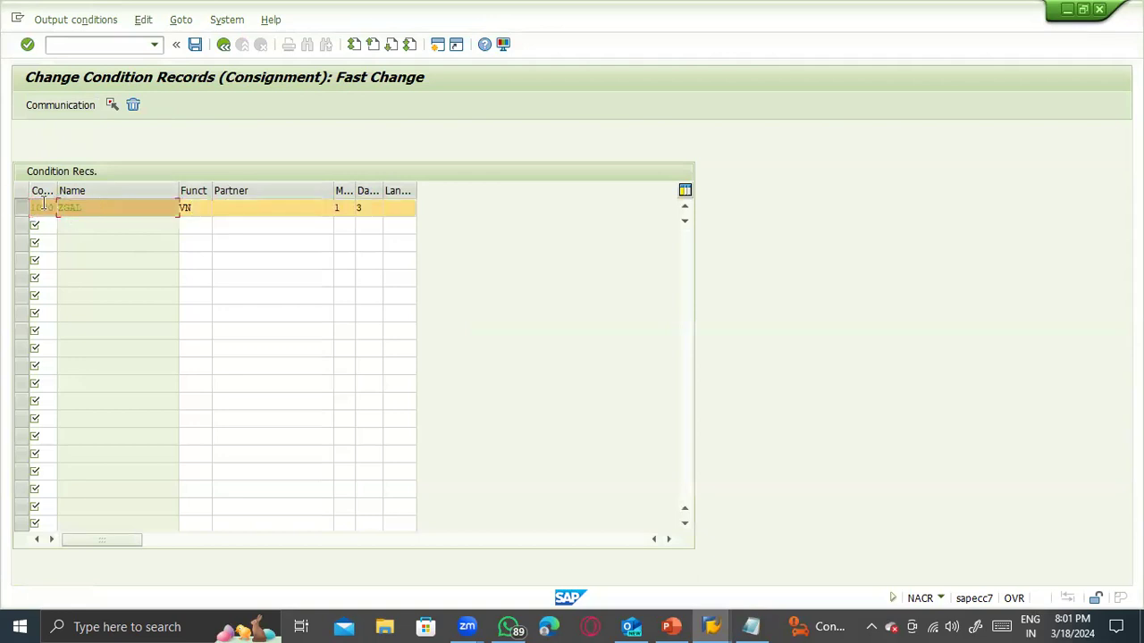
left_click(27, 206)
left_click(19, 206)
left_click(186, 208)
left_click(215, 208)
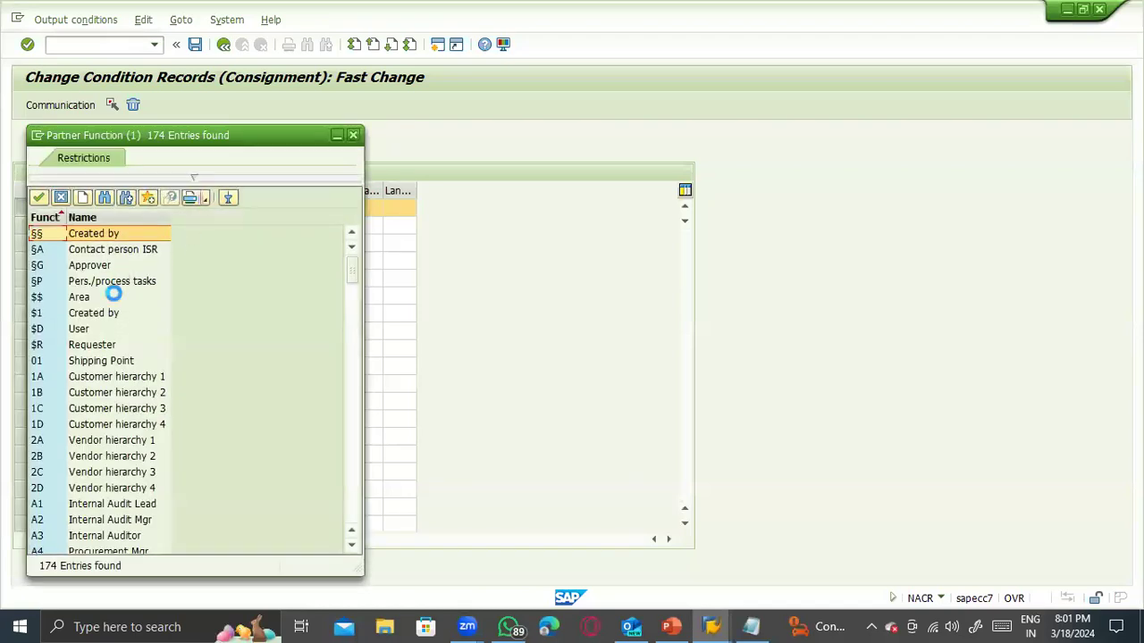
key("Escape")
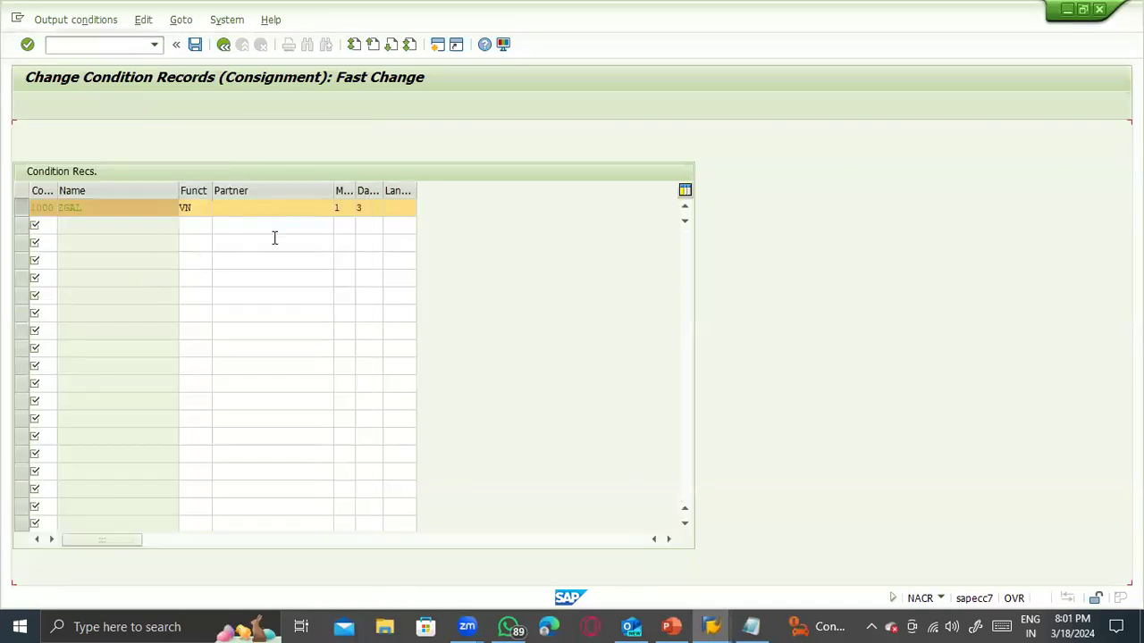
- Choose 1, Print output, as the message transmission medium of the company code 1000 record
key("Tab")
left_click(349, 214)
left_click(357, 211)
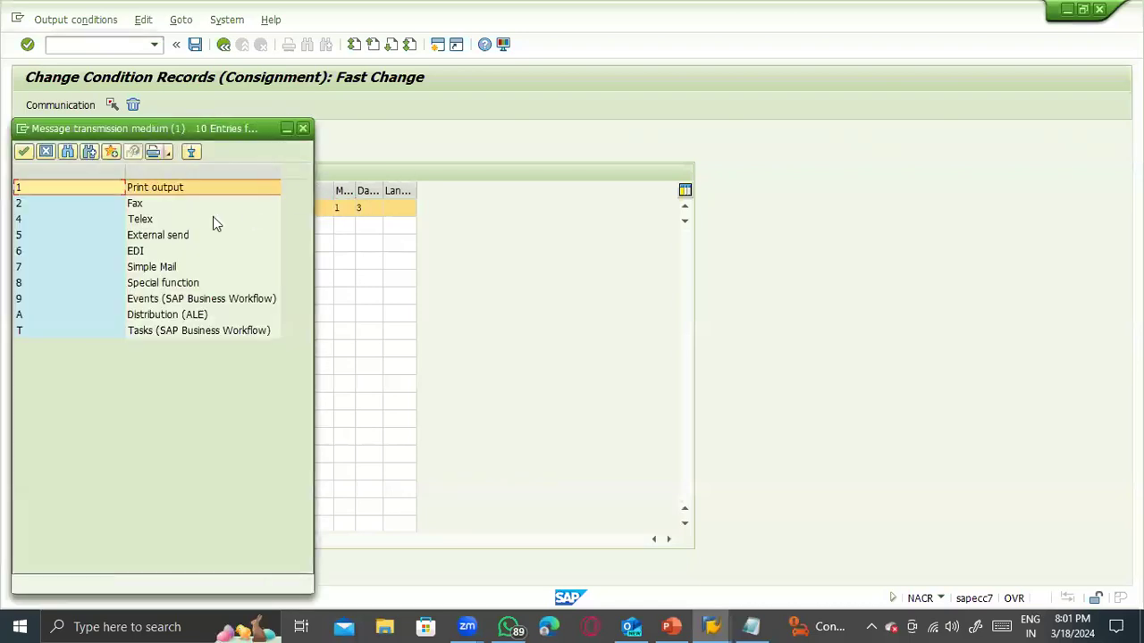
double_click(237, 188)
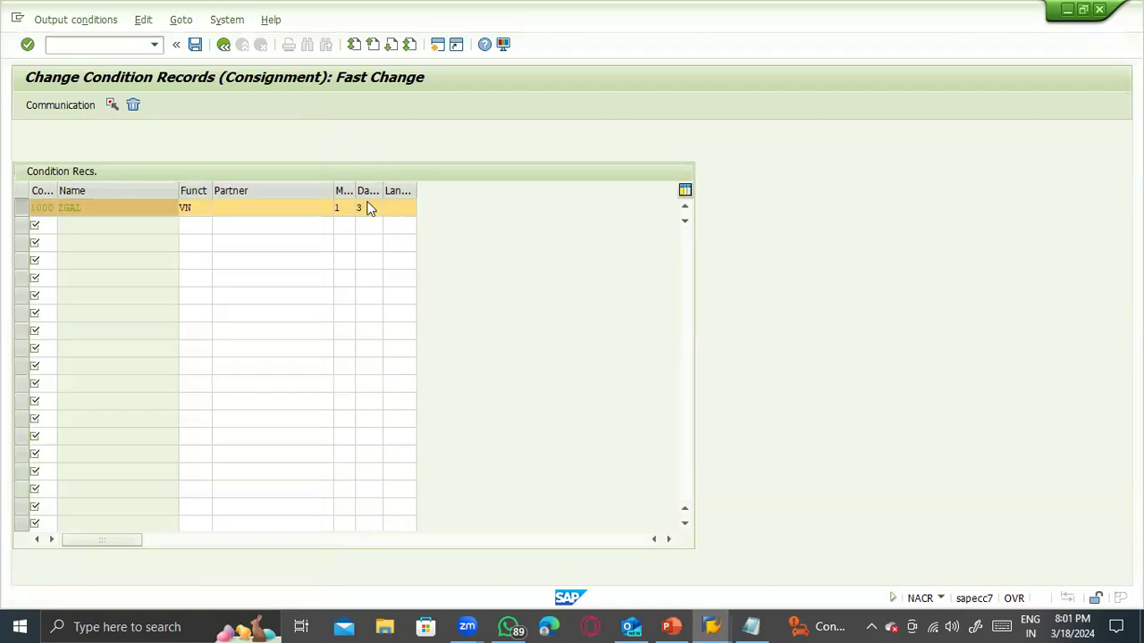
- Choose dispatch time 3, Send with application own transaction, for the company code 1000 record
left_click(387, 206)
left_click(386, 206)
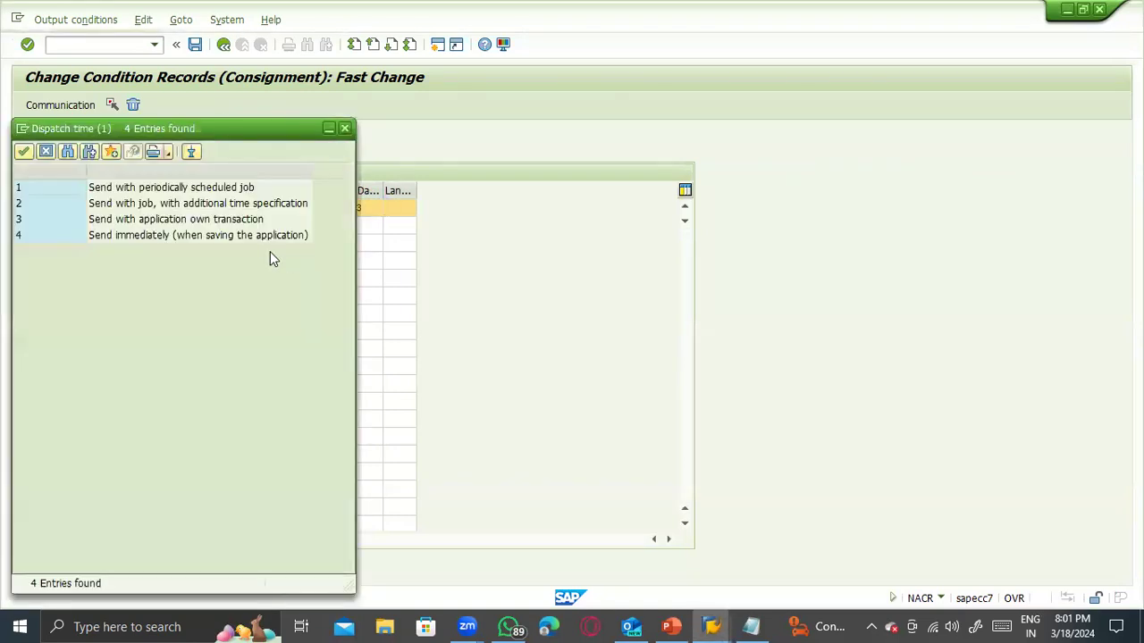
left_click(121, 220)
left_click(124, 235)
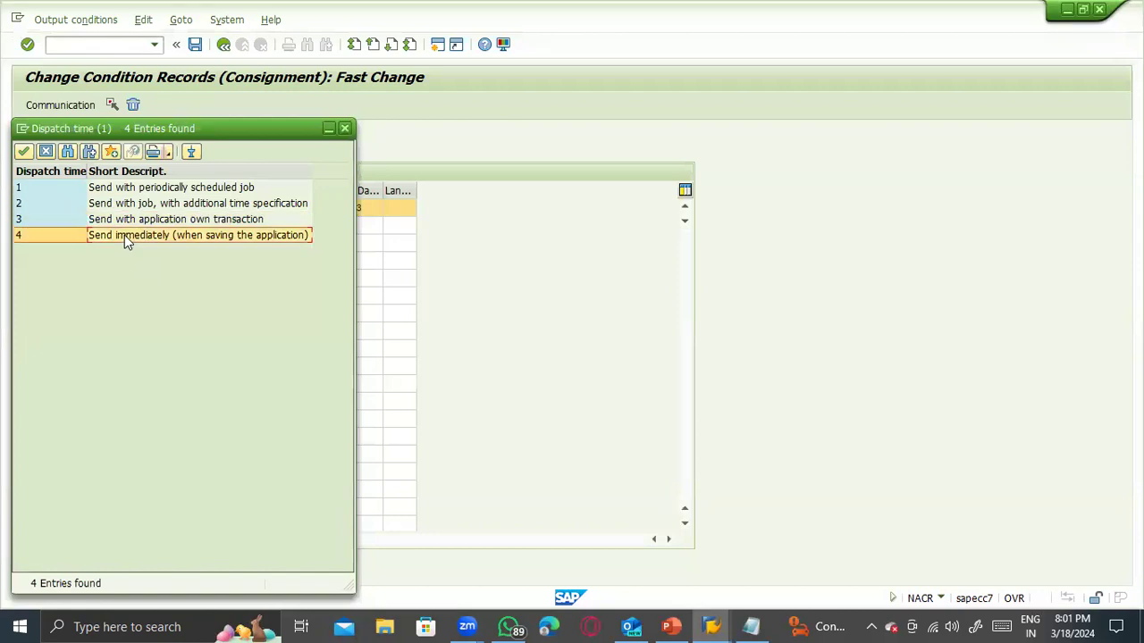
left_click(126, 222)
left_click(128, 237)
double_click(128, 220)
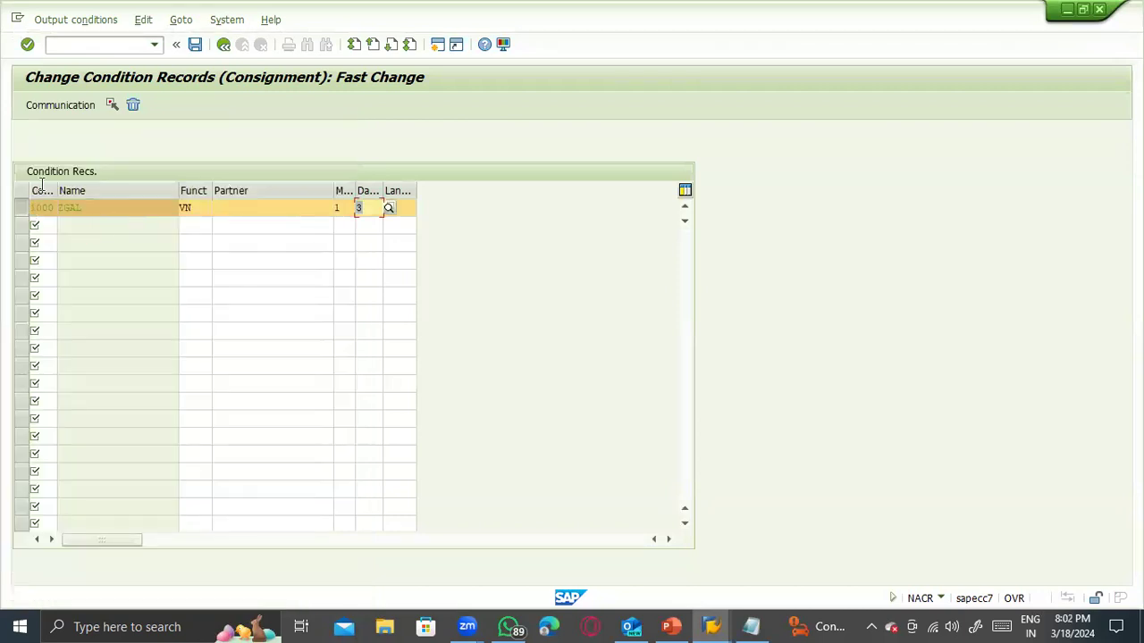
- Open the record's communication details, check the output device, and save the condition record
left_click(55, 105)
left_click(178, 247)
left_click_drag(179, 246, 90, 235)
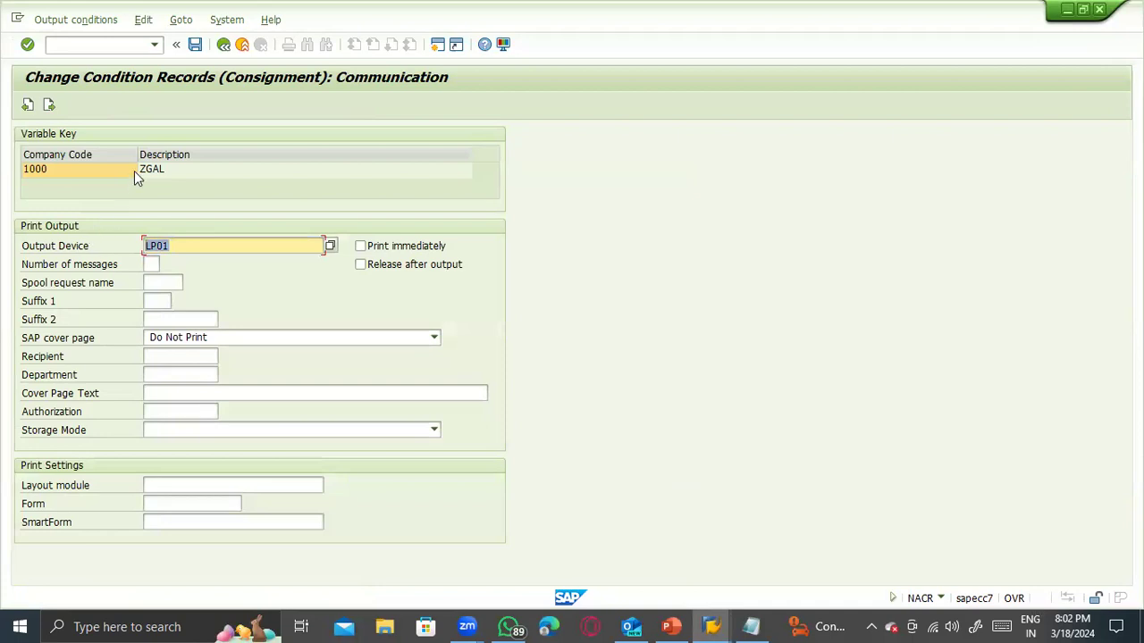
left_click(195, 44)
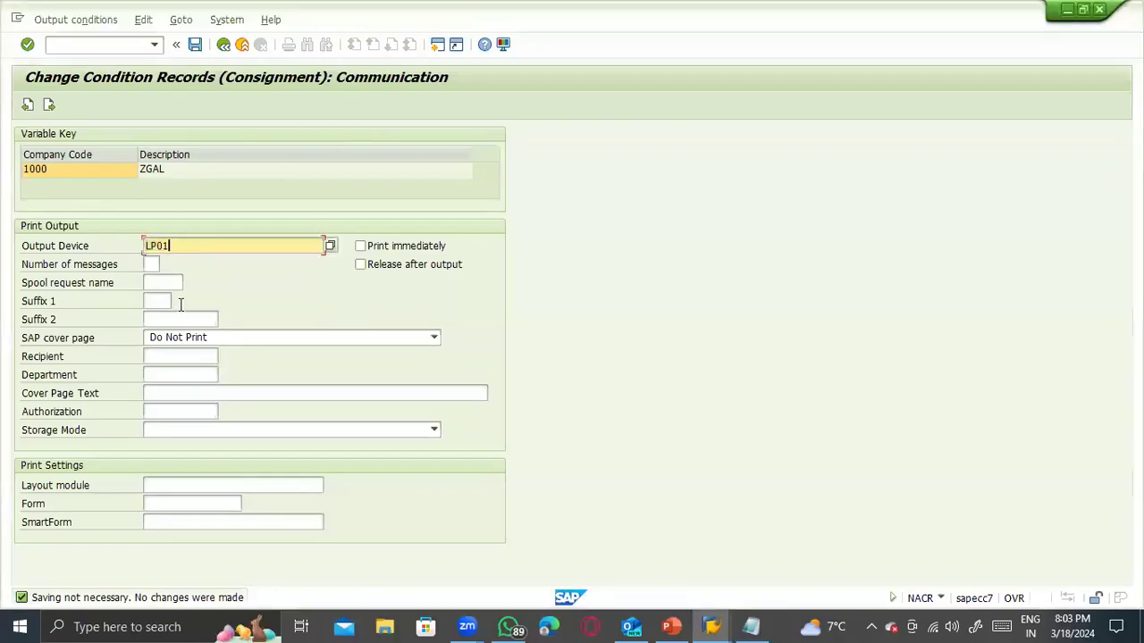
- Set the SAP cover page to Print, enable Print immediately and Release after output, then save and exit to SAP Easy Access
left_click(192, 336)
left_click(161, 364)
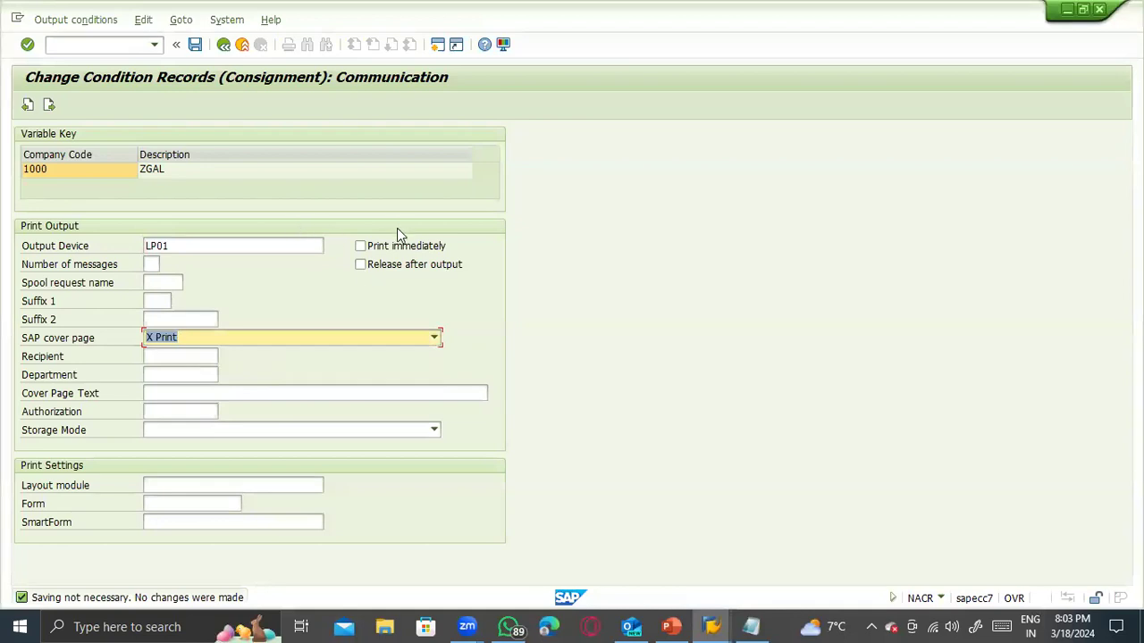
left_click(395, 246)
left_click(383, 267)
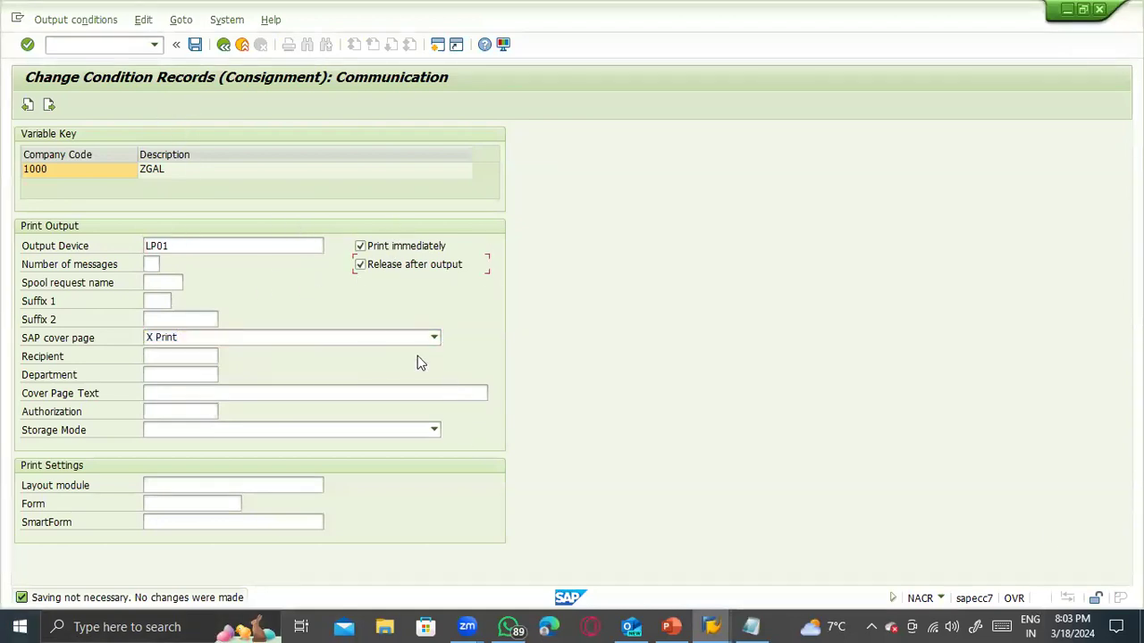
key("ctrl+s")
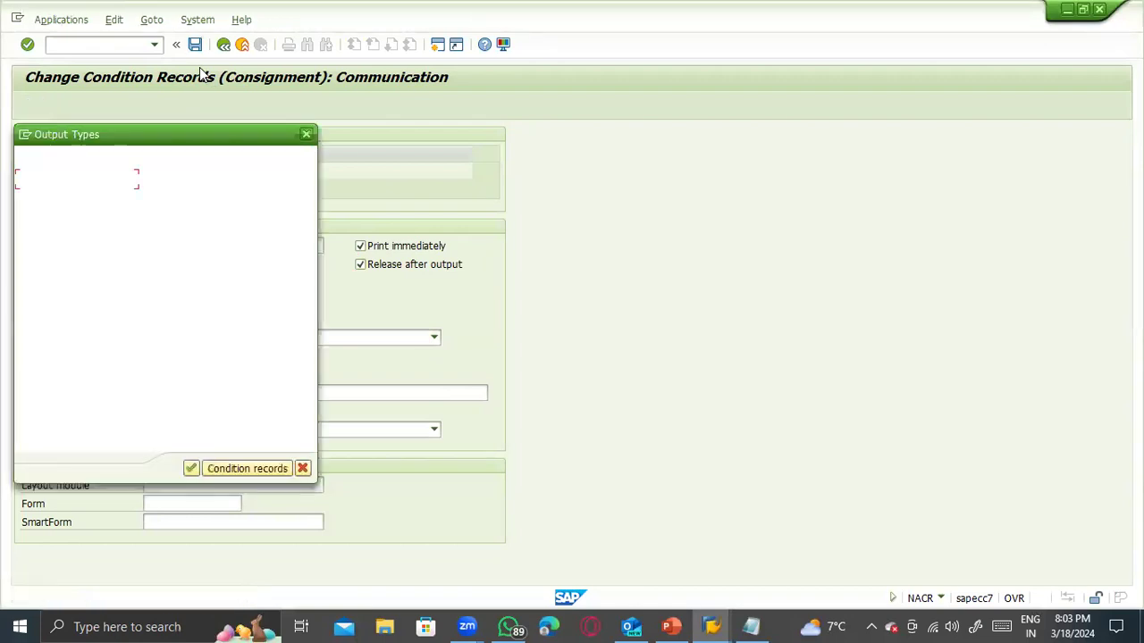
left_click(306, 134)
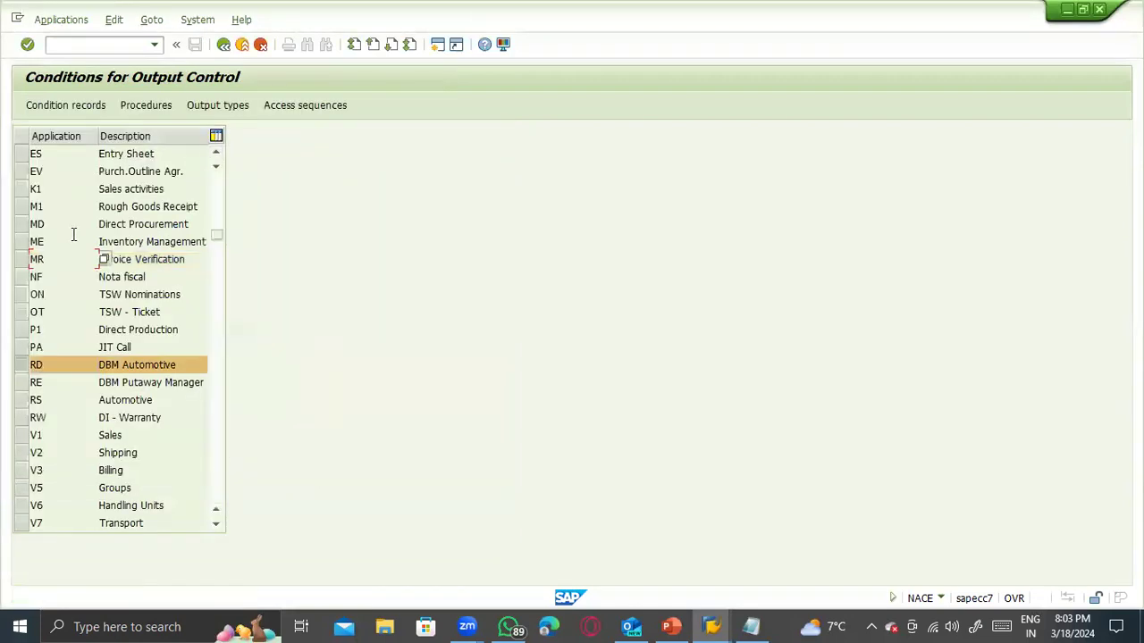
left_click(223, 44)
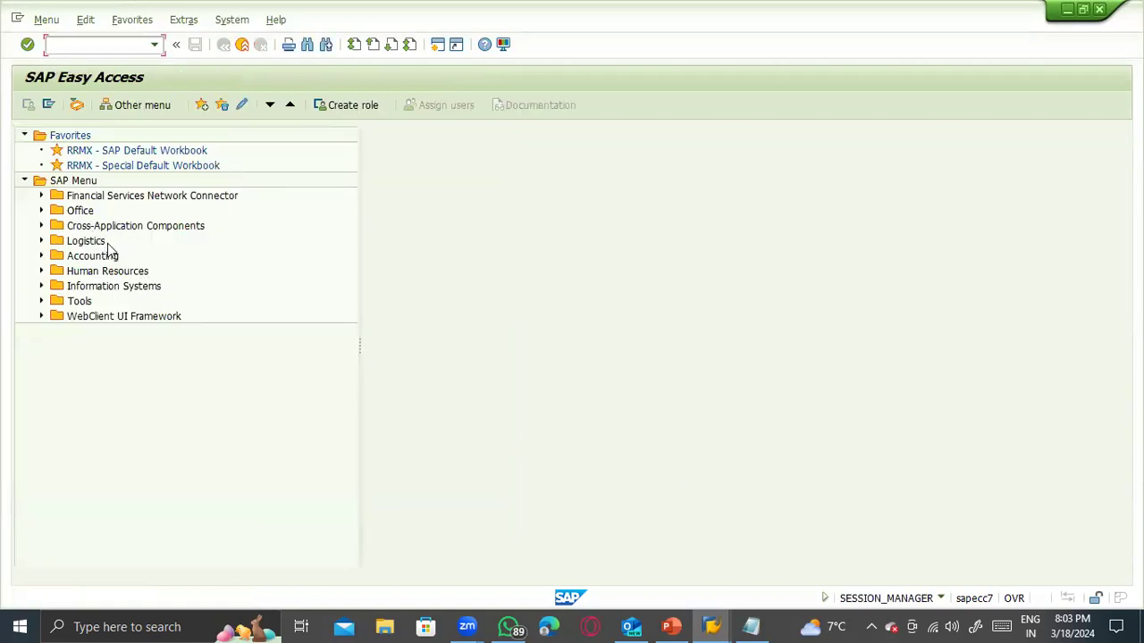
- Switch to Notepad and add the lines "Info record with info category --- Consignment - ME11" and "Price, Tax information" below the KONS note
left_click(753, 625)
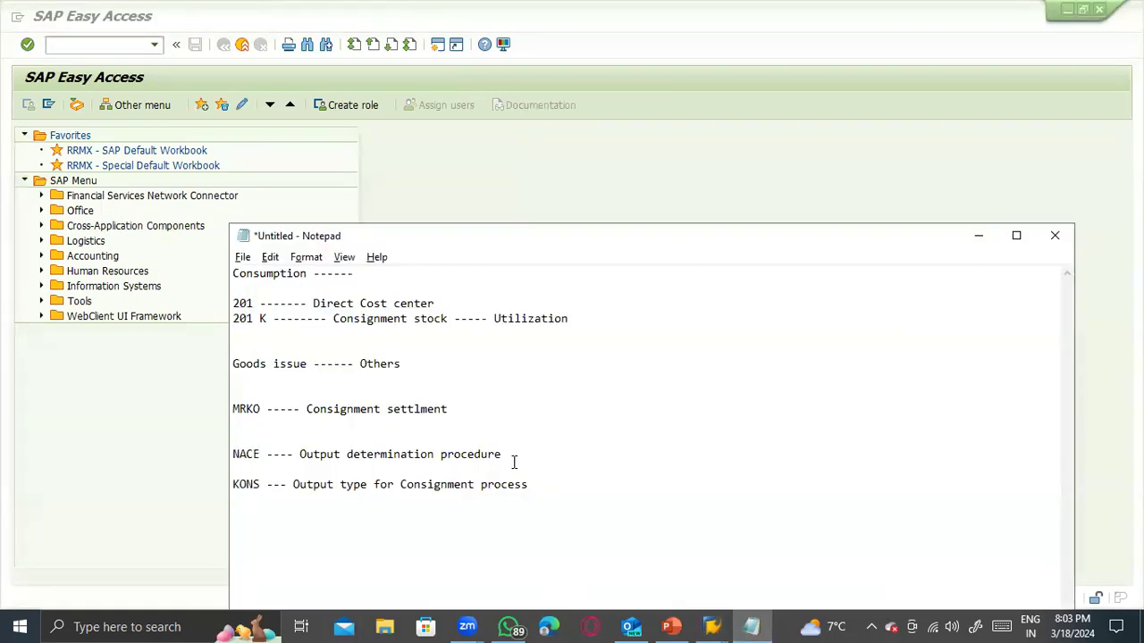
key("Return")
type("Info record with c")
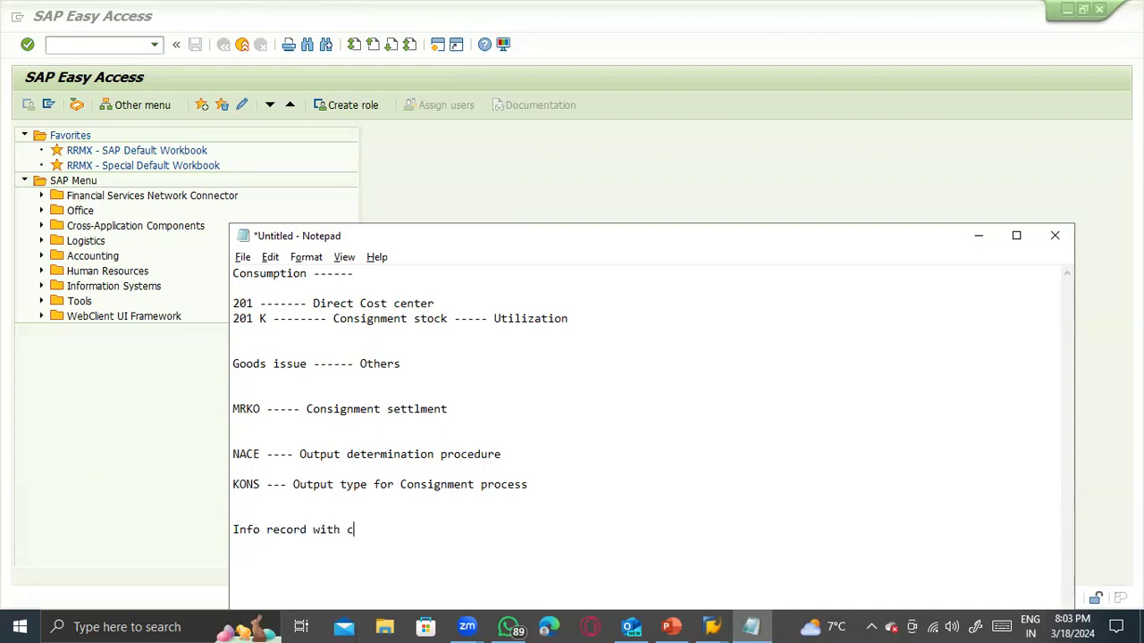
key("BackSpace")
type("info category --- Consign")
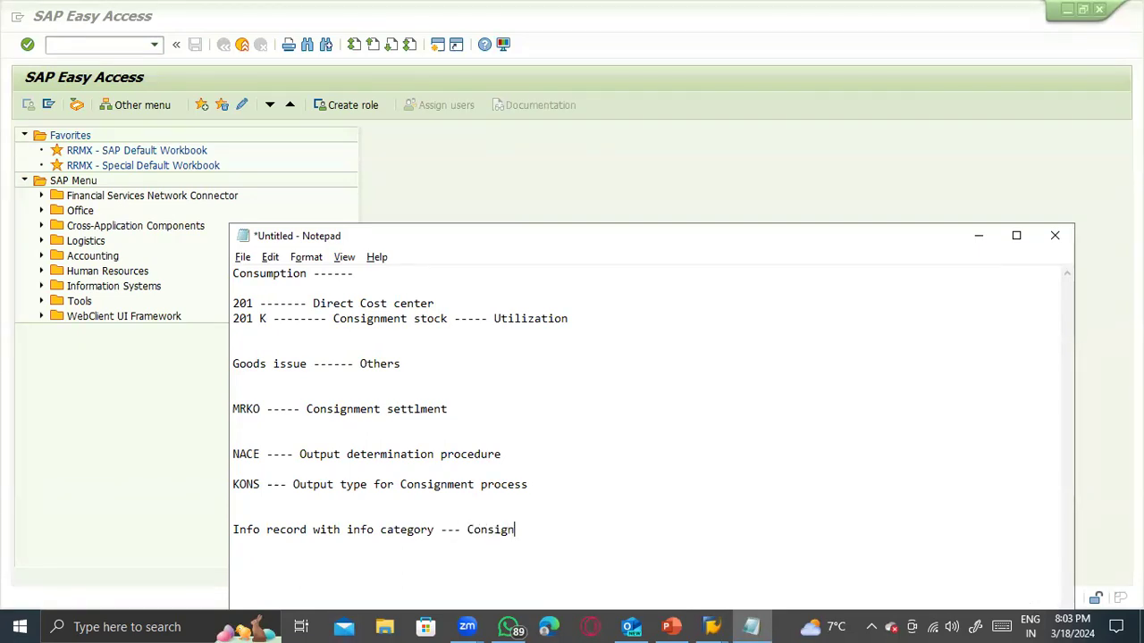
type("ment - ME11")
key("Return")
type("Price, Tax information")
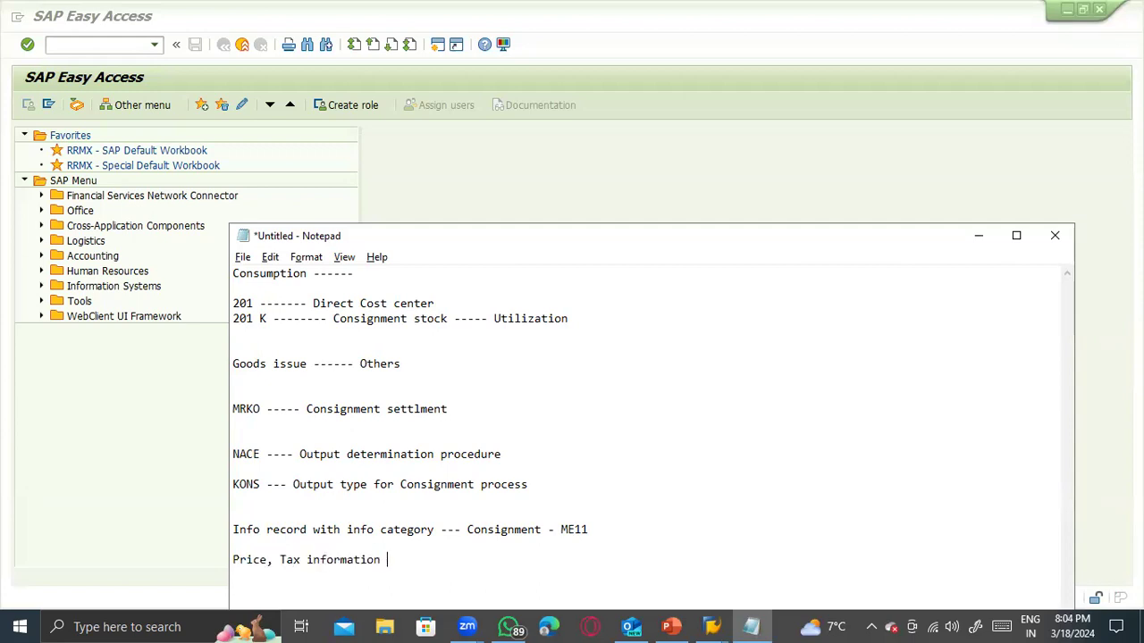
- Maximize the notes and add the line "output -----> KONS" below "Price, Tax information"
left_click(1014, 235)
left_click_drag(165, 330, 7, 305)
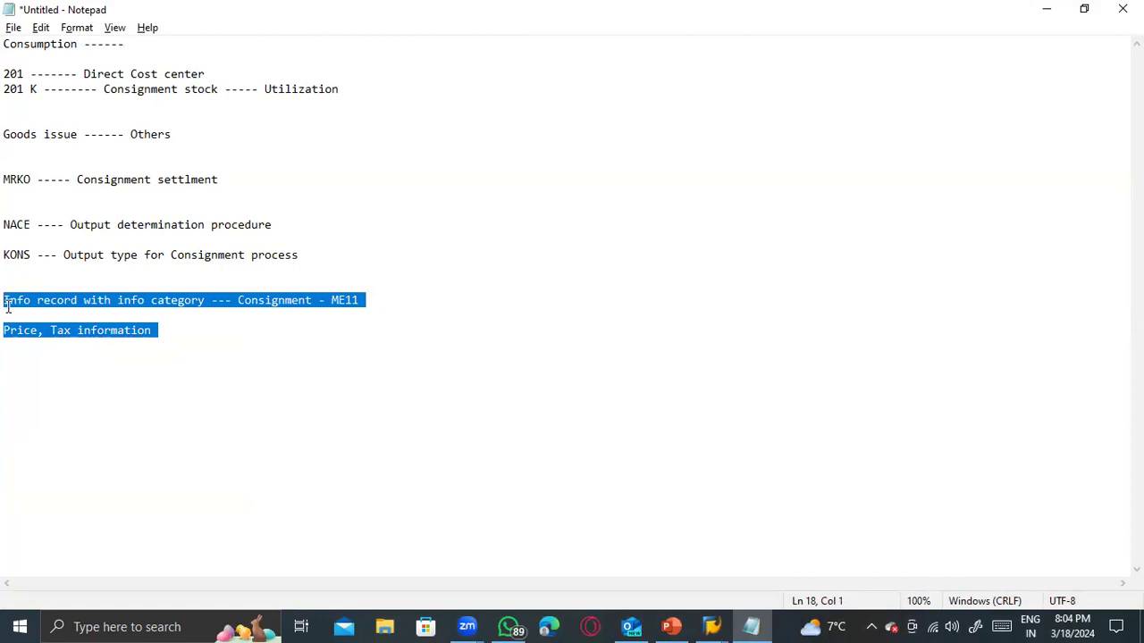
left_click(67, 341)
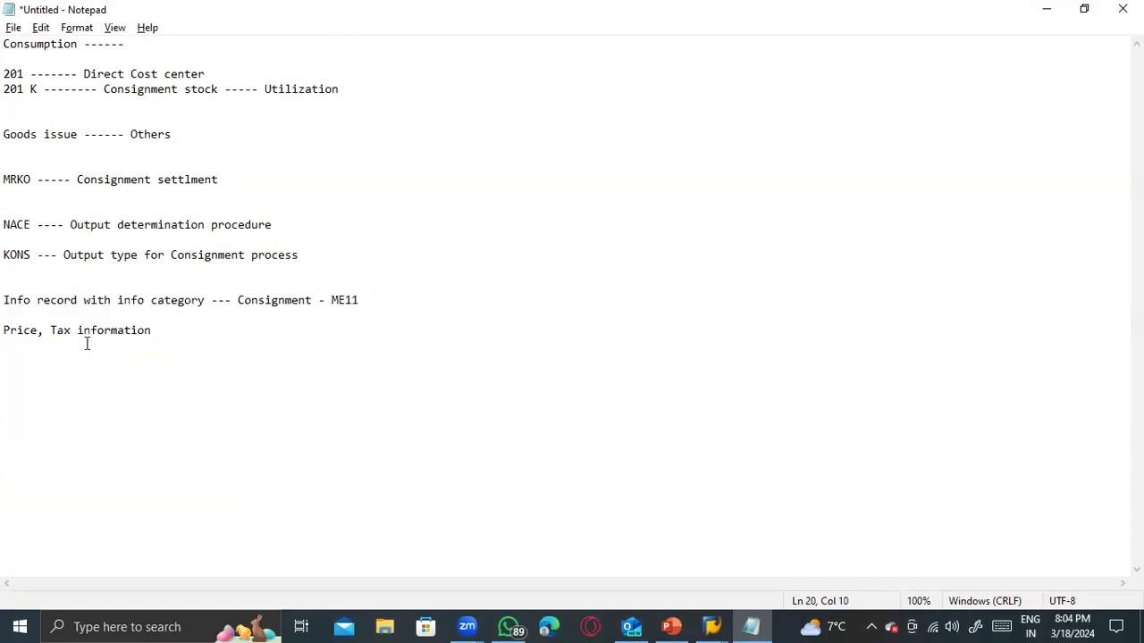
left_click_drag(158, 330, 7, 334)
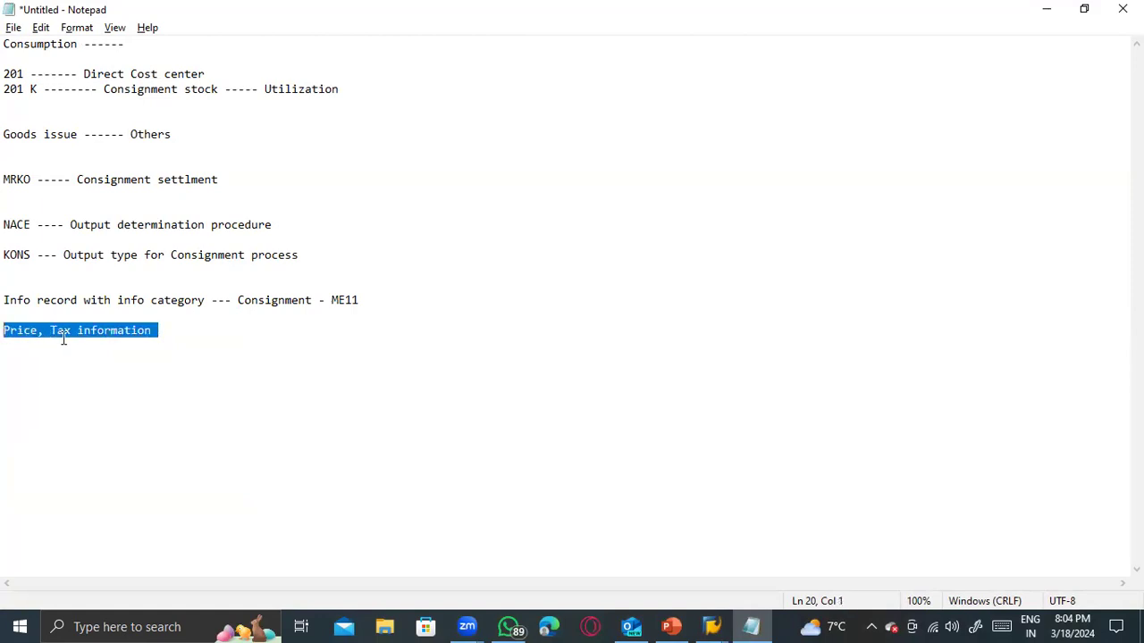
left_click(170, 332)
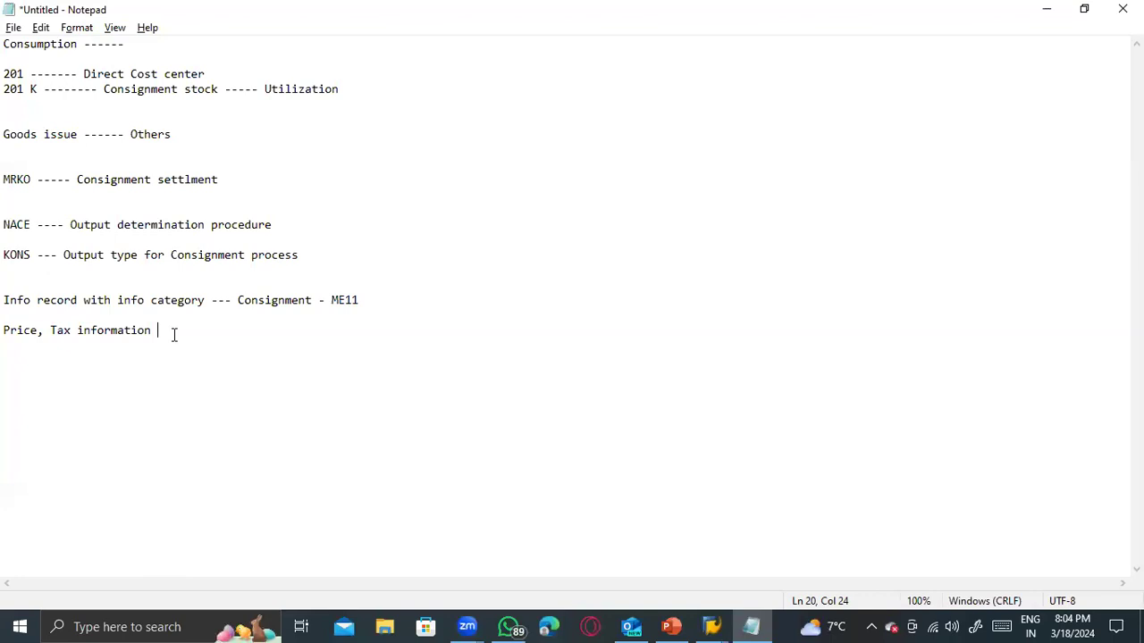
key("Return")
type("output ----->")
type("KONS")
key("Return")
key("alt+Tab")
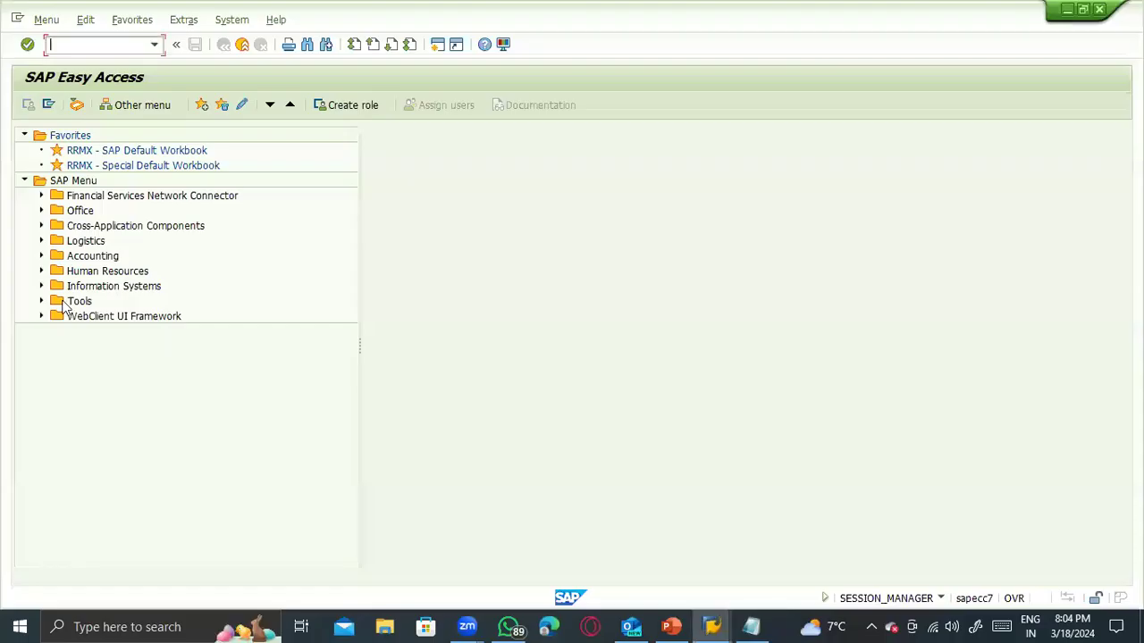
key("alt+Tab")
key("alt+Tab")
type("mmbe")
key("Return")
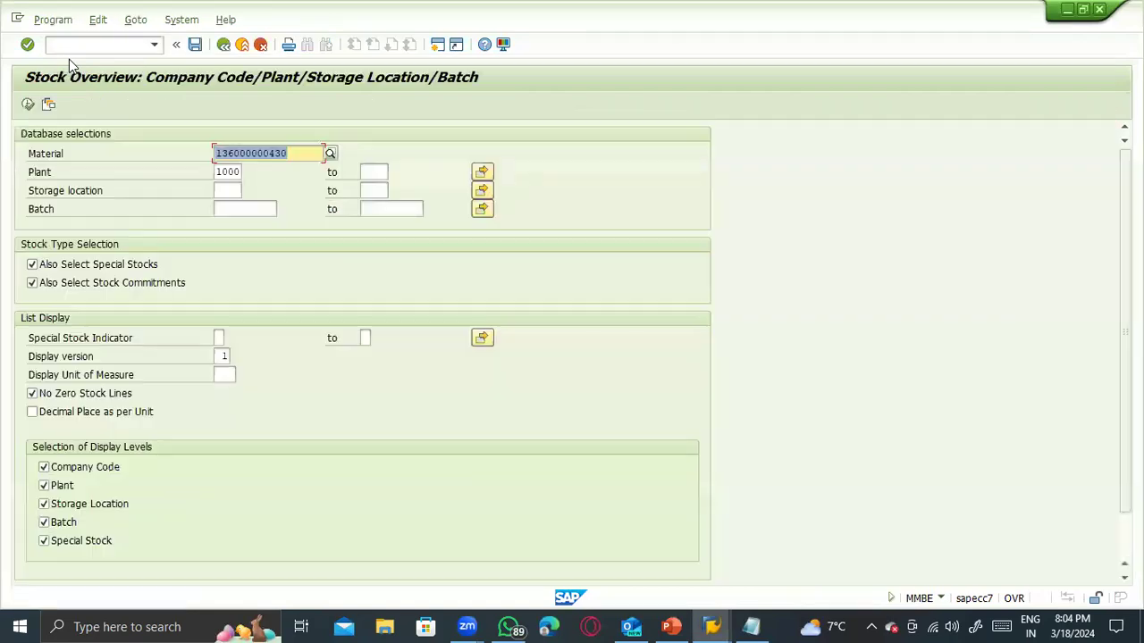
key("F8")
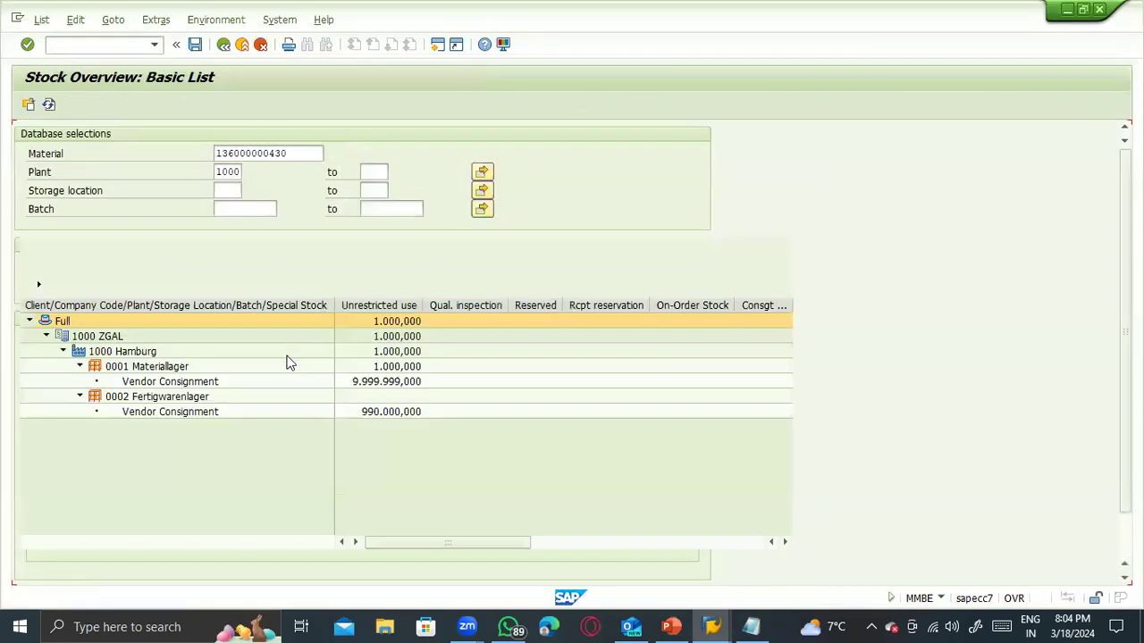
left_click(377, 412)
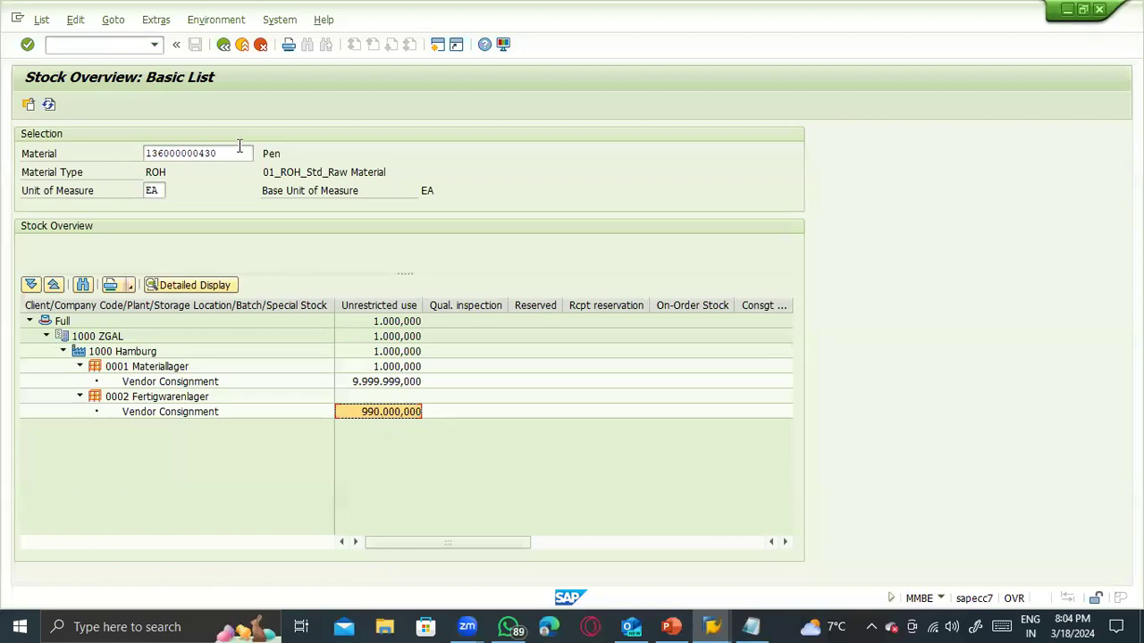
left_click(242, 46)
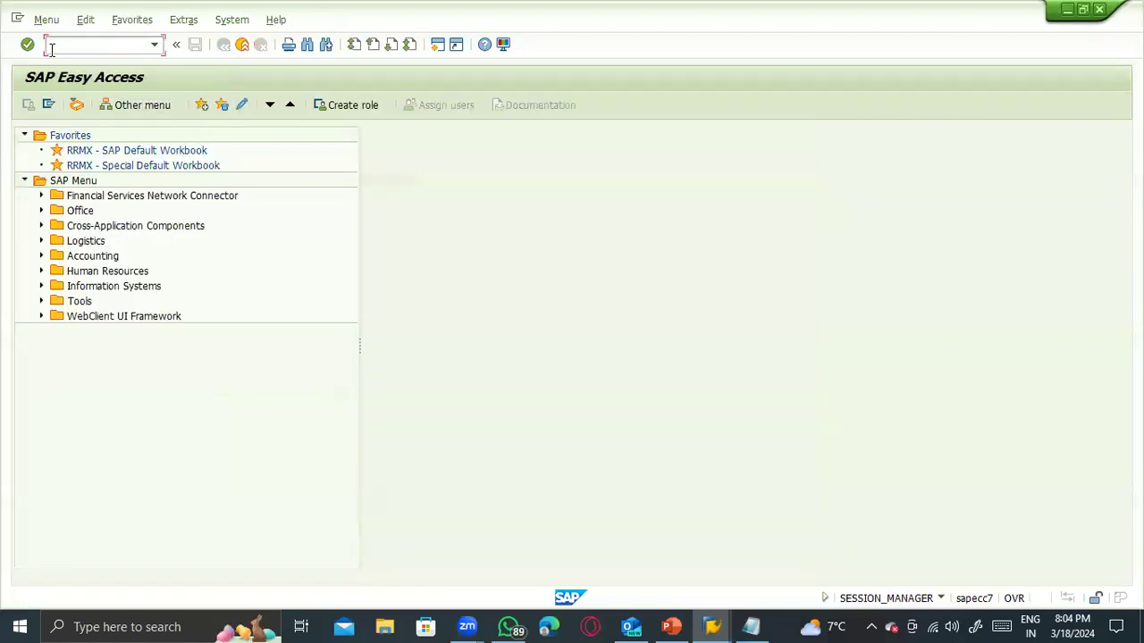
- Open the MRKO transaction and look up vendor 1000 to fill the Vendor selection
type("mrko")
key("Return")
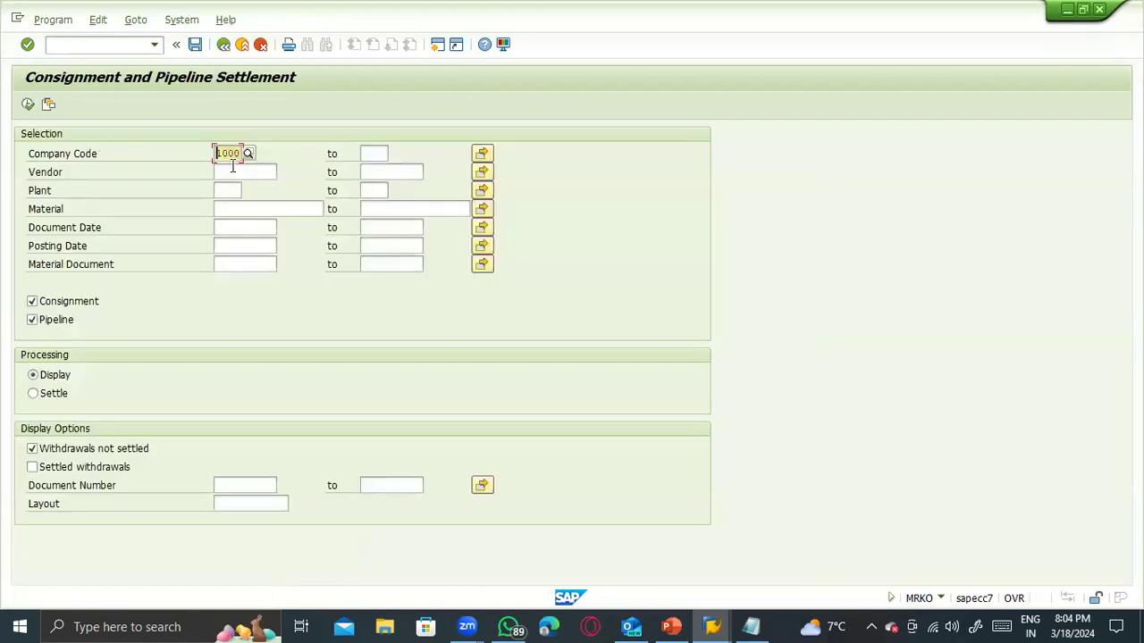
left_click(226, 171)
left_click(282, 171)
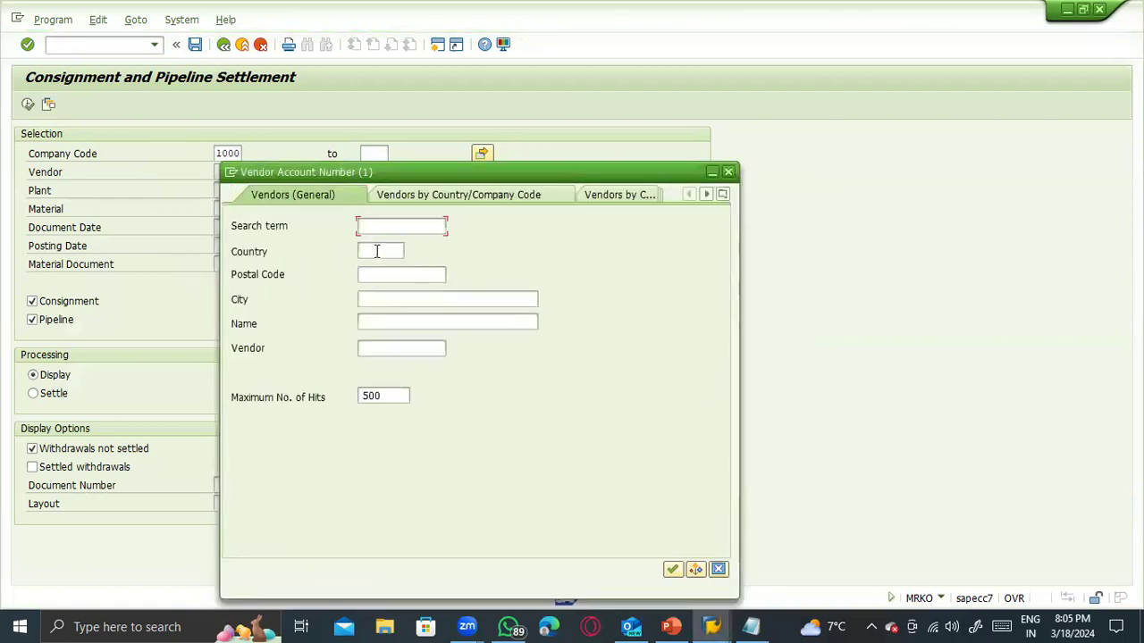
left_click(397, 348)
type("1000")
key("Return")
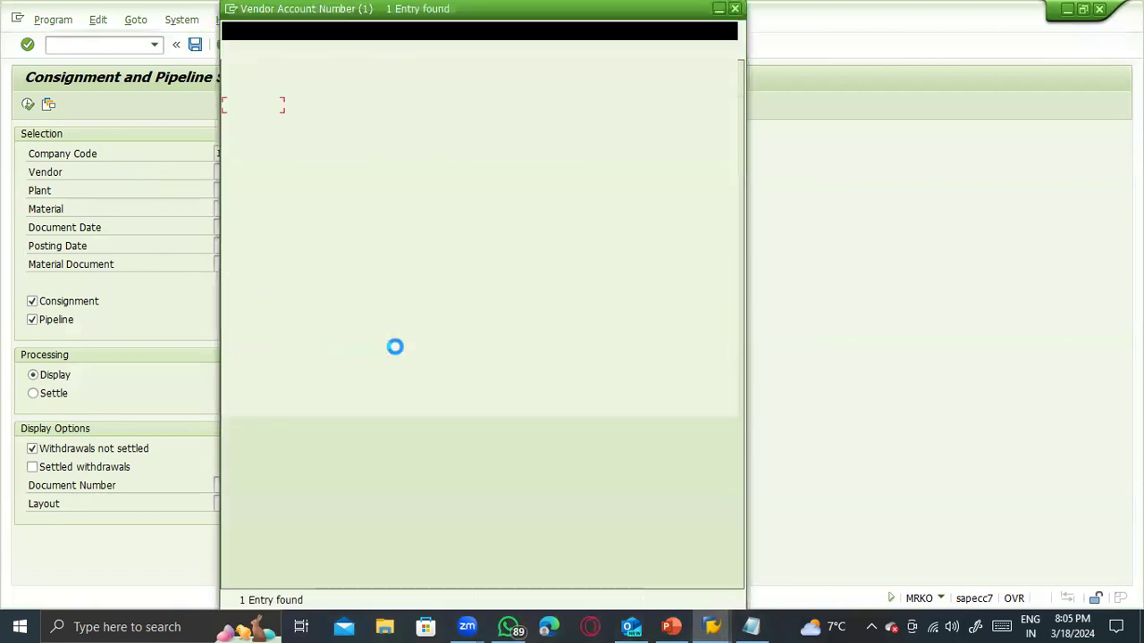
double_click(317, 109)
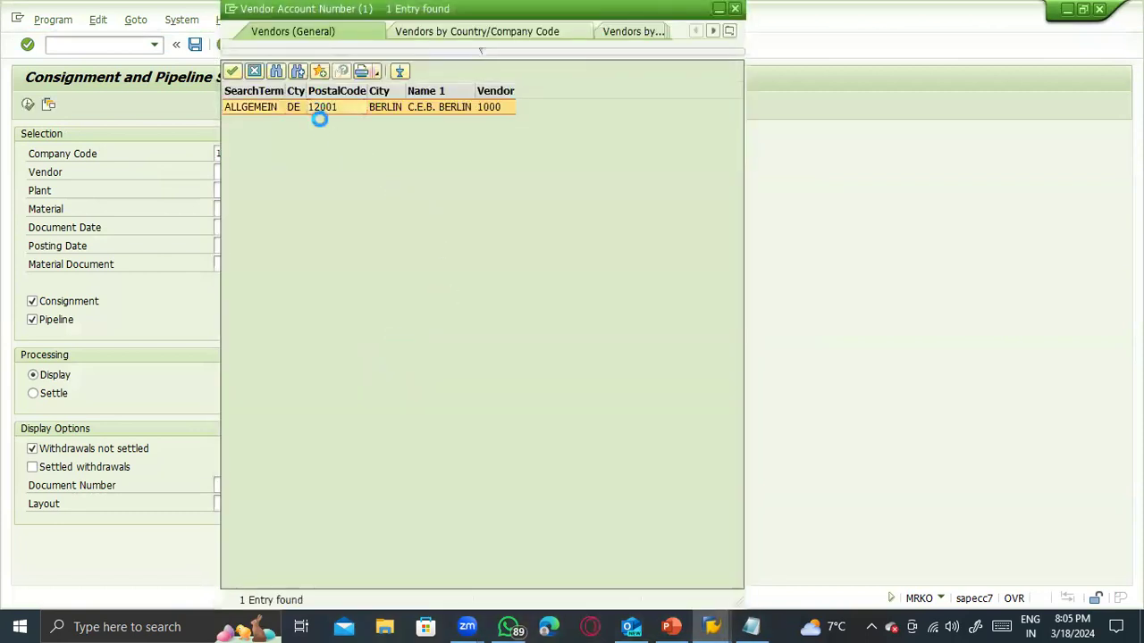
left_click(251, 209)
left_click(239, 188)
left_click(242, 206)
left_click(247, 227)
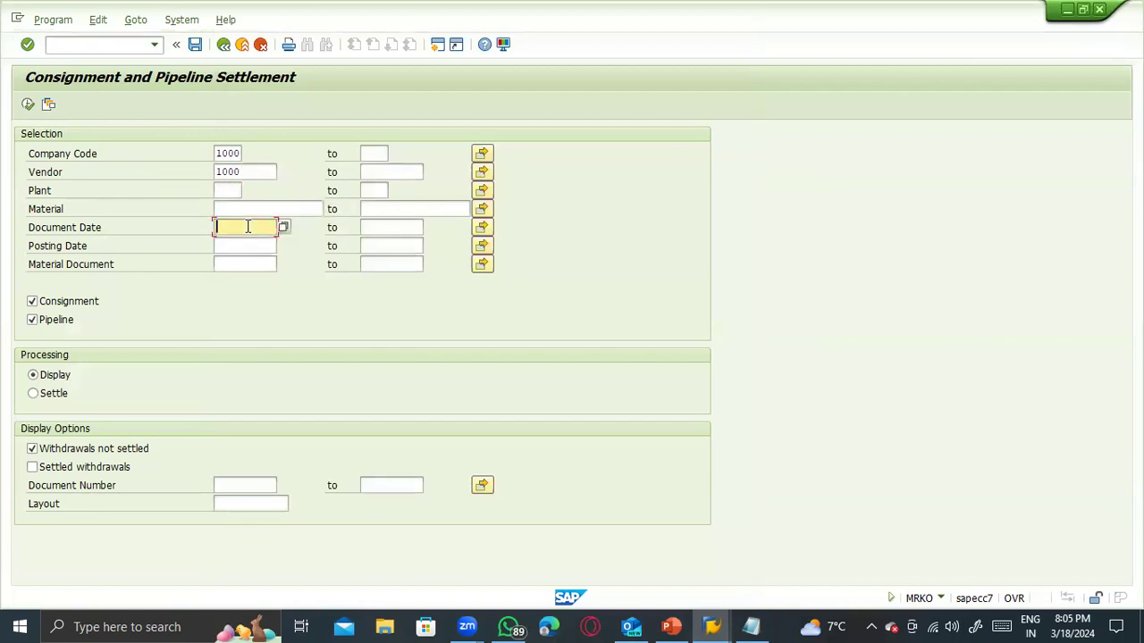
left_click(246, 245)
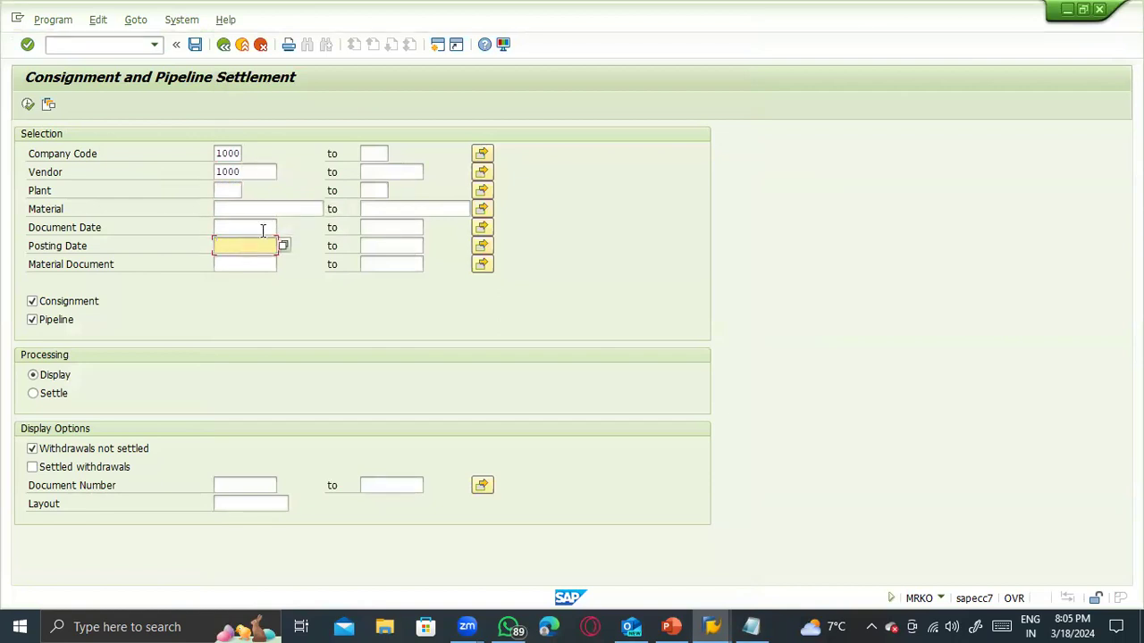
left_click(273, 227)
left_click(282, 226)
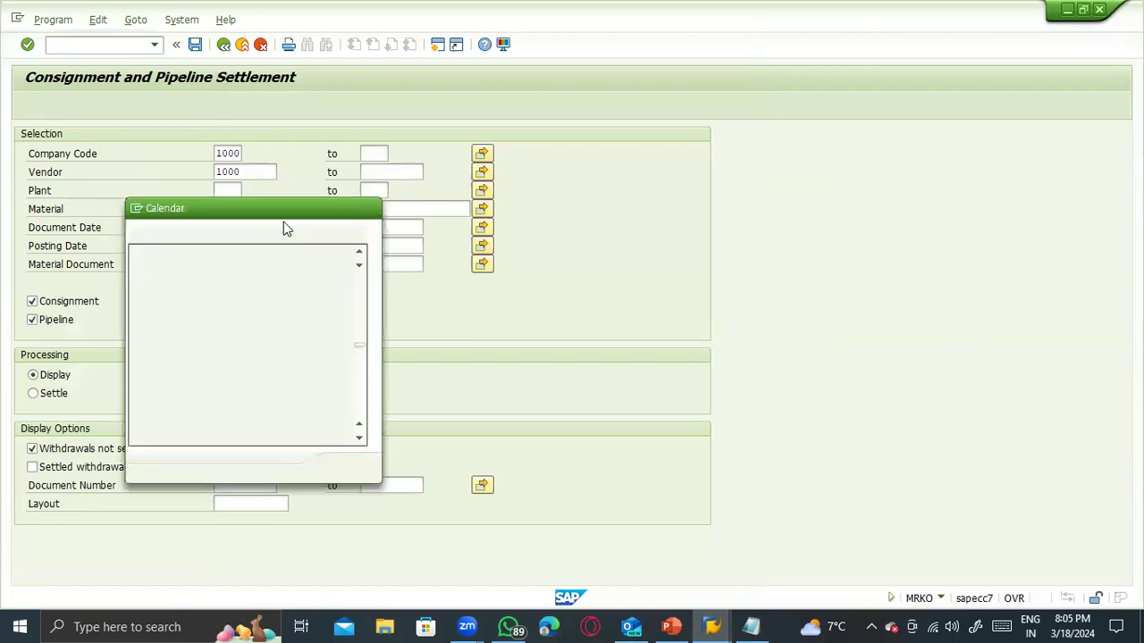
double_click(216, 349)
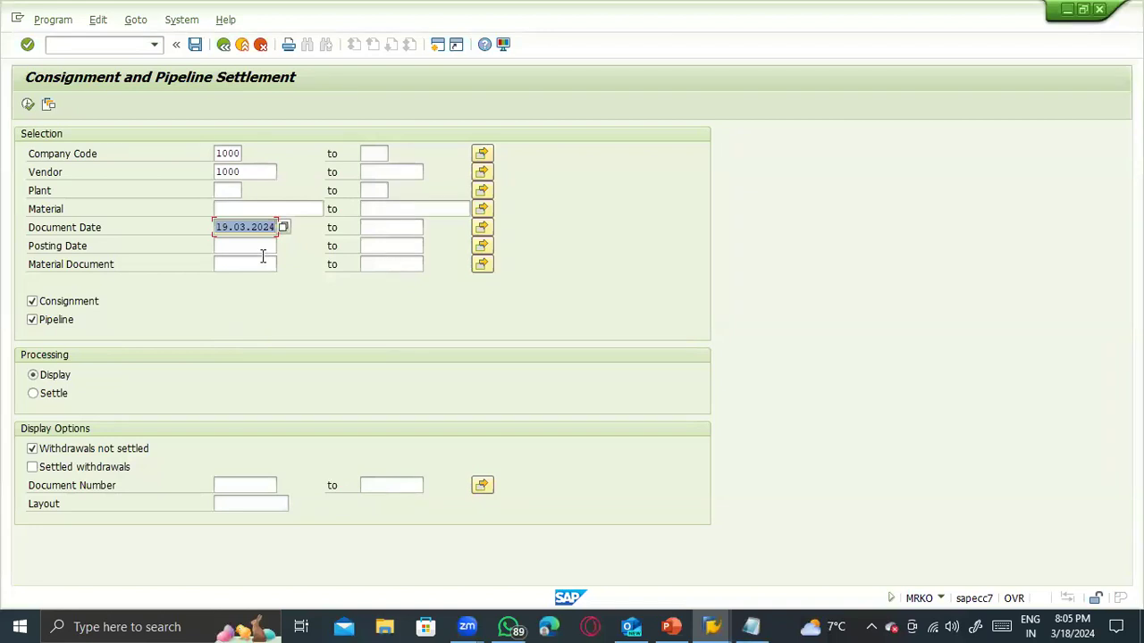
key("Delete")
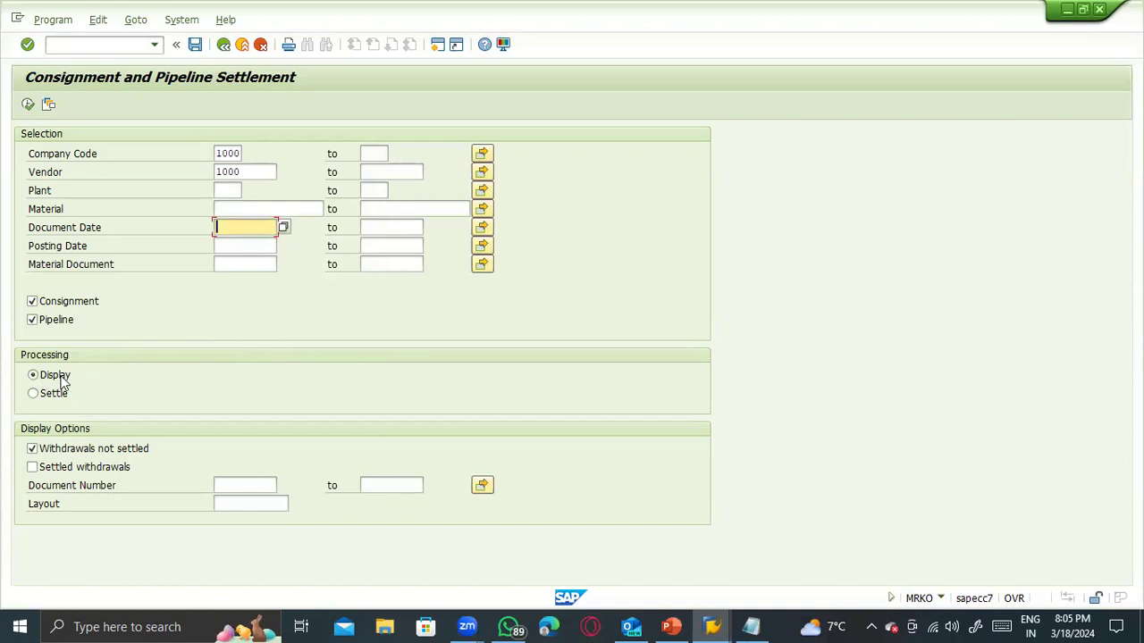
- List the unsettled withdrawals in Display mode and examine the line's document date, material, quantity withdrawn and amount
left_click(28, 106)
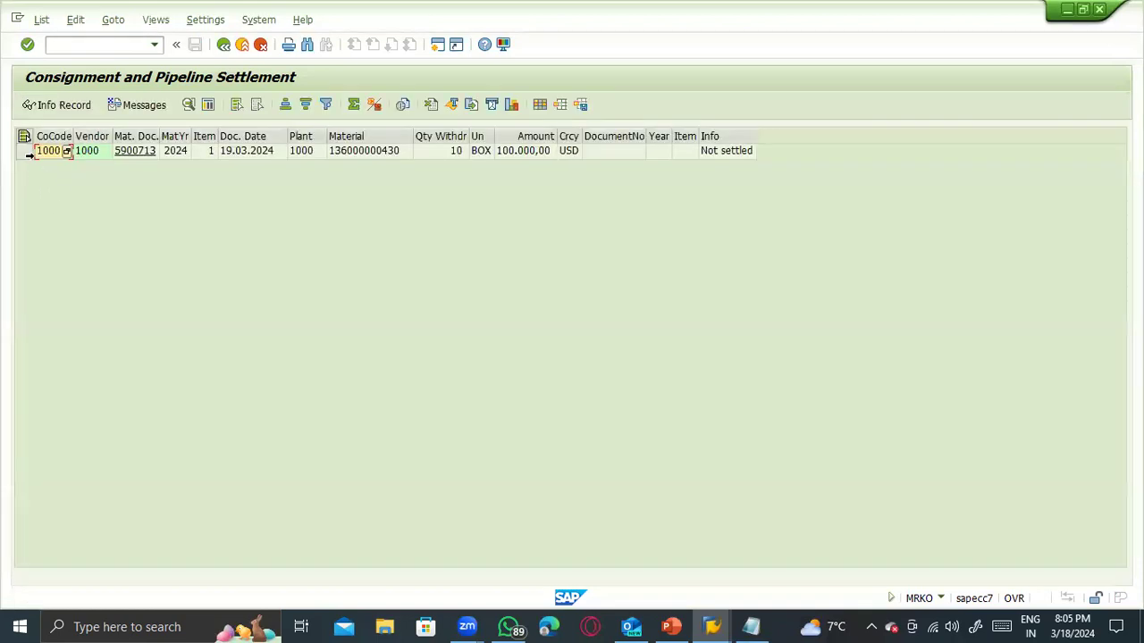
left_click(24, 154)
left_click(57, 154)
left_click(92, 154)
left_click(180, 153)
left_click(238, 154)
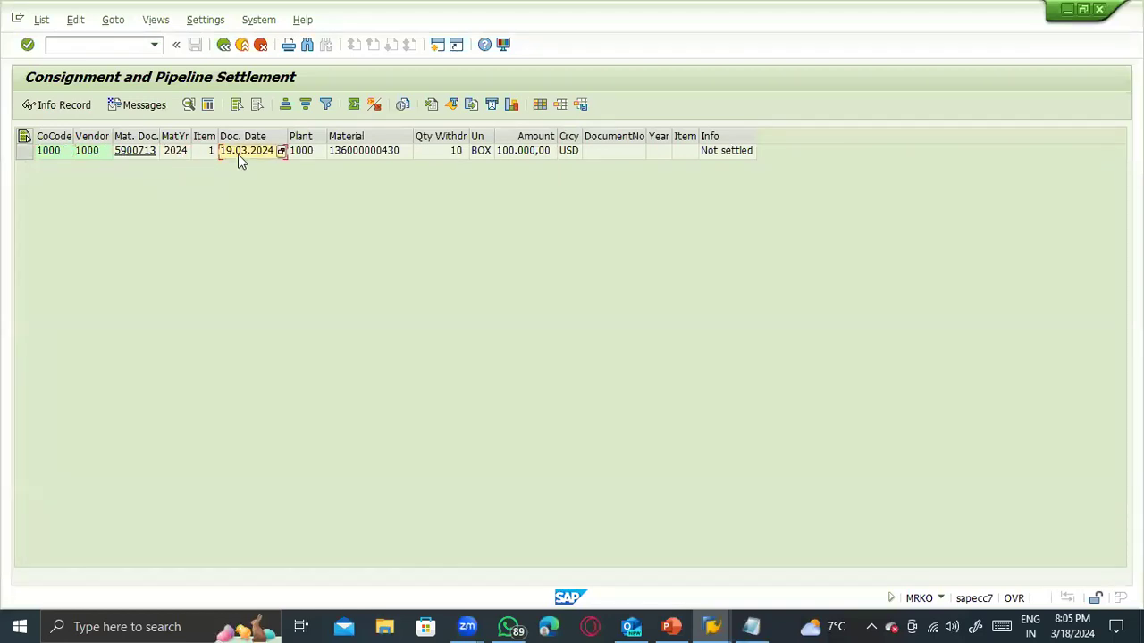
left_click(357, 154)
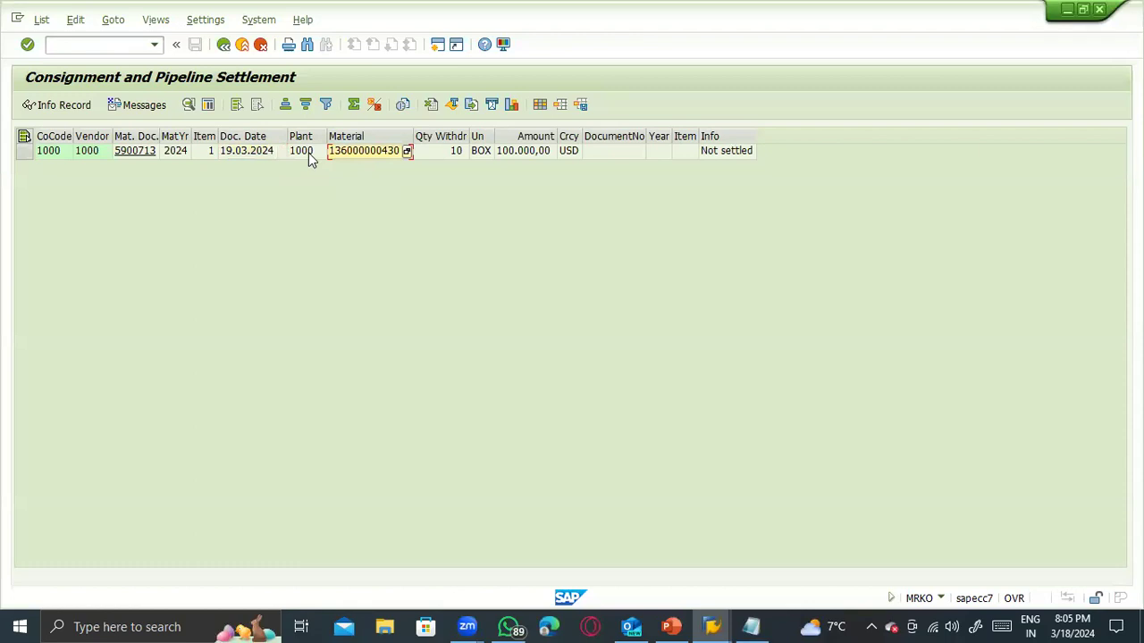
left_click(531, 153)
left_click(455, 150)
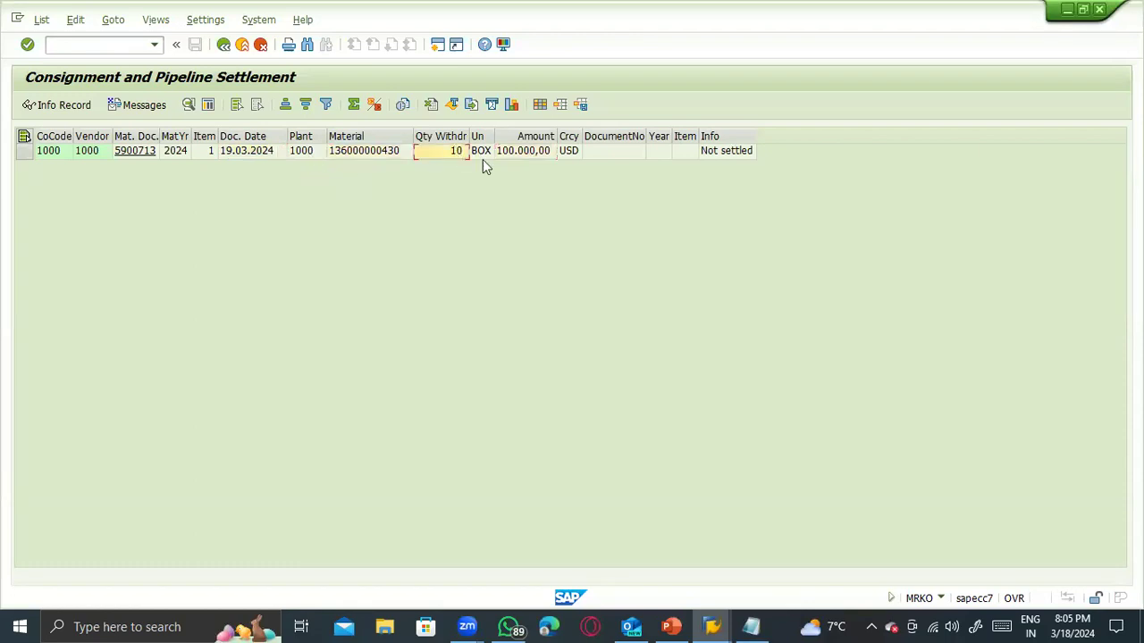
left_click(544, 151)
left_click(454, 151)
left_click(524, 150)
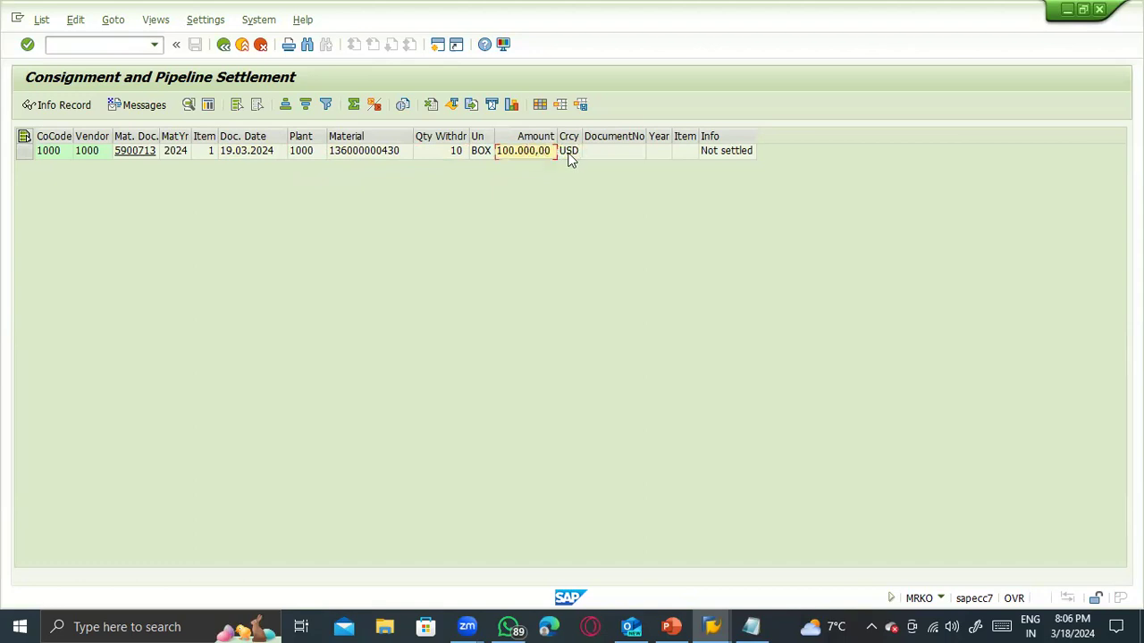
left_click(540, 154)
- Review the info record, price and output notes in Notepad, and recheck the unsettled withdrawal's material and quantity in SAP
left_click(750, 627)
left_click_drag(4, 301, 200, 361)
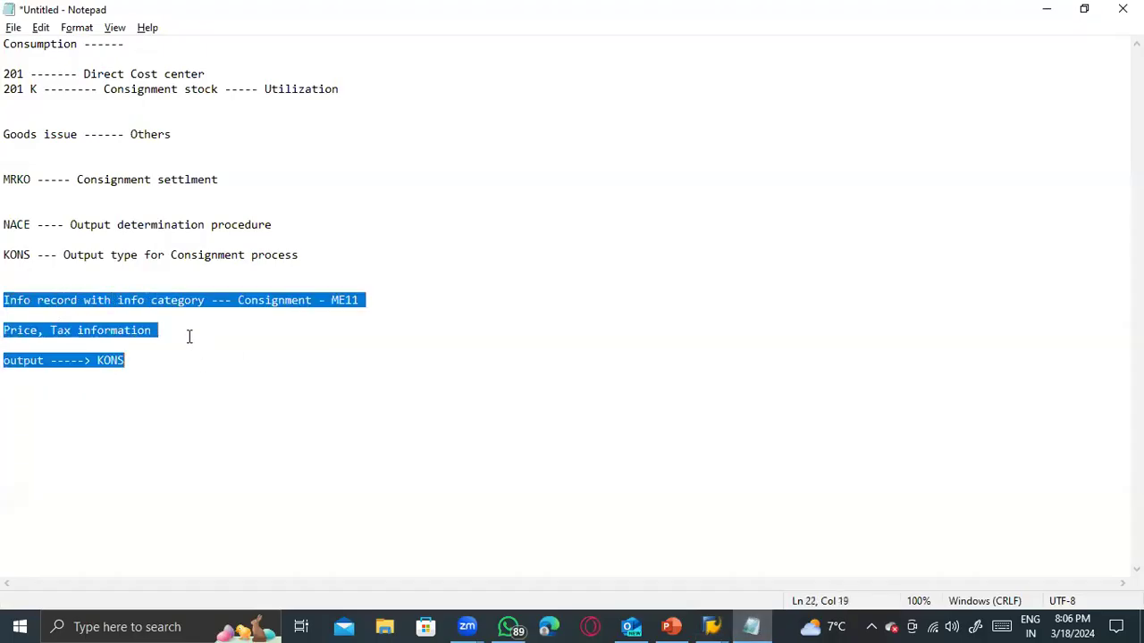
left_click(64, 331)
key("alt+Tab")
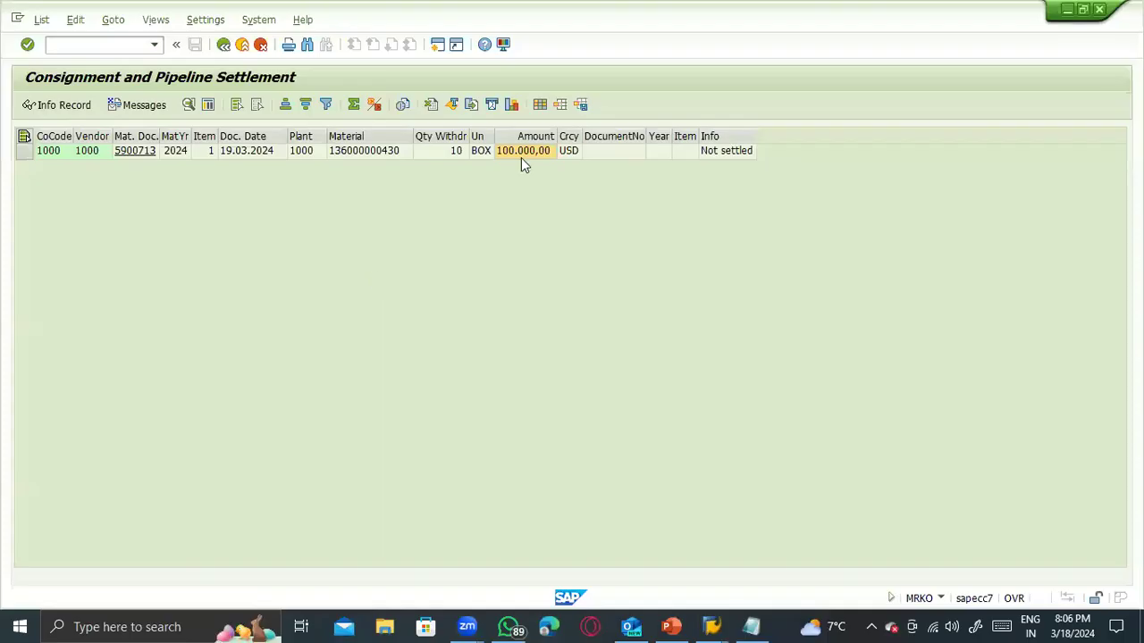
left_click(24, 151)
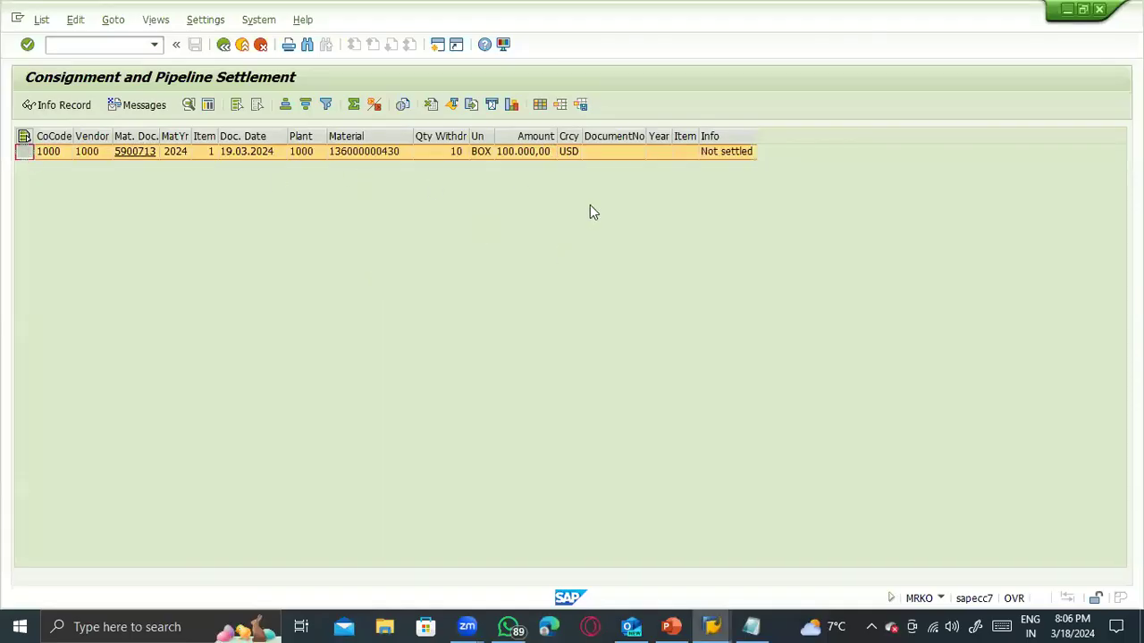
left_click(375, 154)
left_click(451, 154)
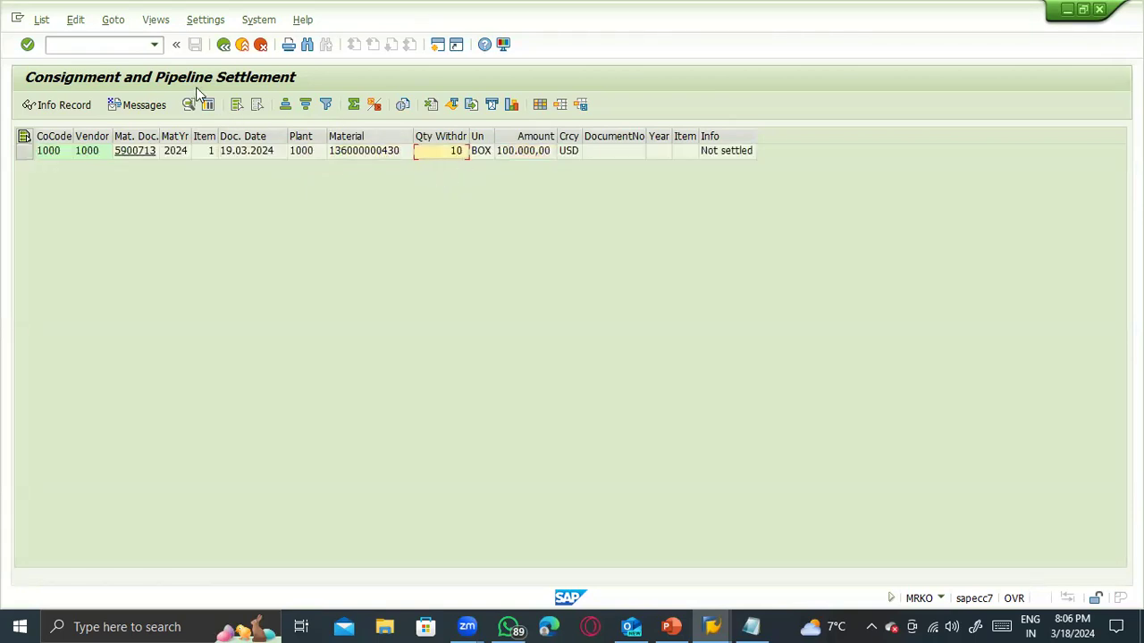
- Return to the selection screen, set the processing mode to Settle, and execute the consignment settlement
left_click(223, 44)
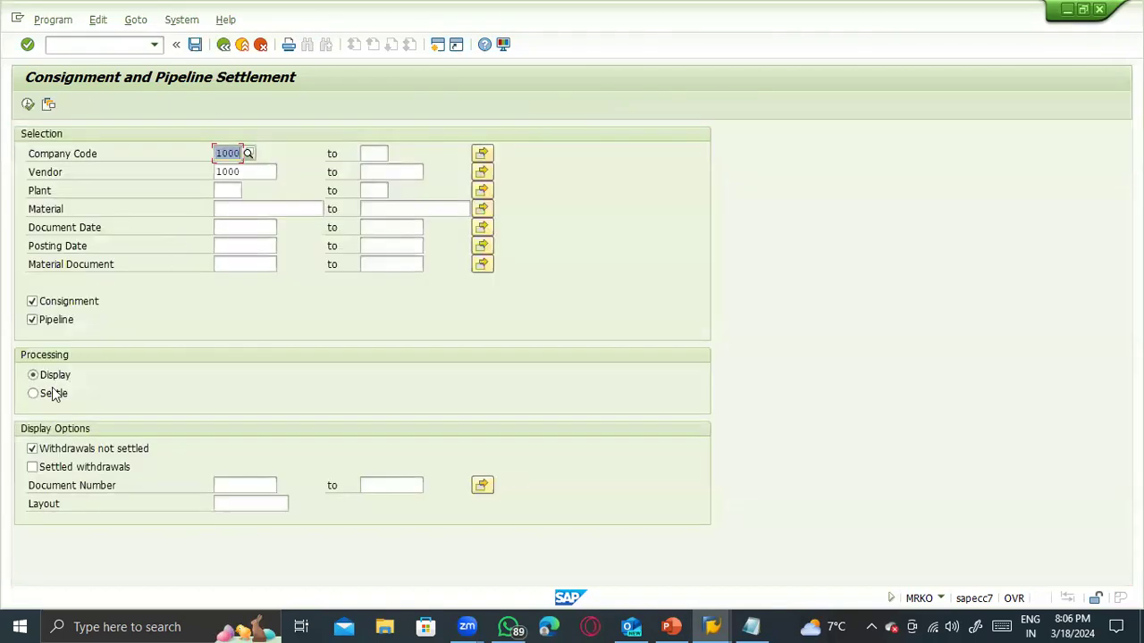
left_click(51, 393)
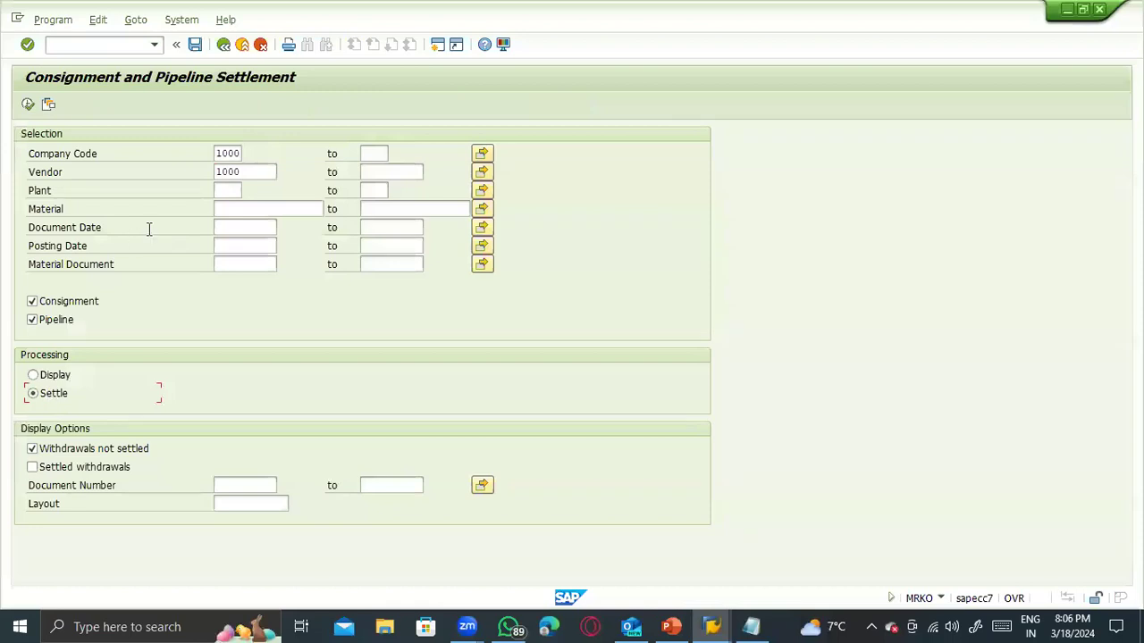
left_click(28, 104)
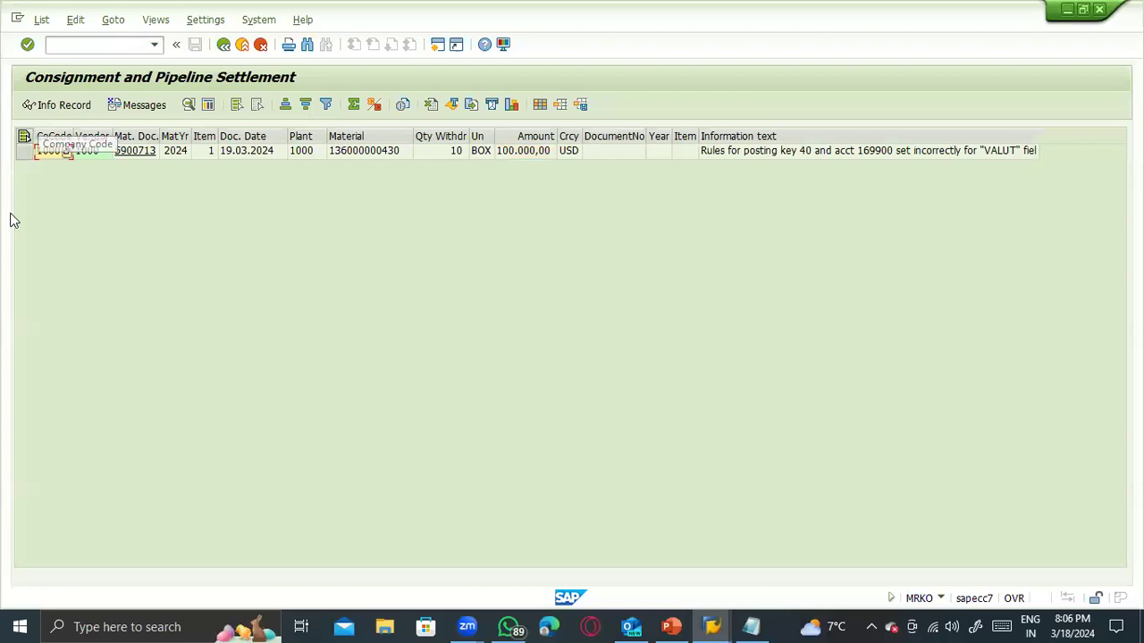
- Open the long text of the settlement line's message, examine the affected field, and open the linked G/L account master record maintenance
left_click(24, 152)
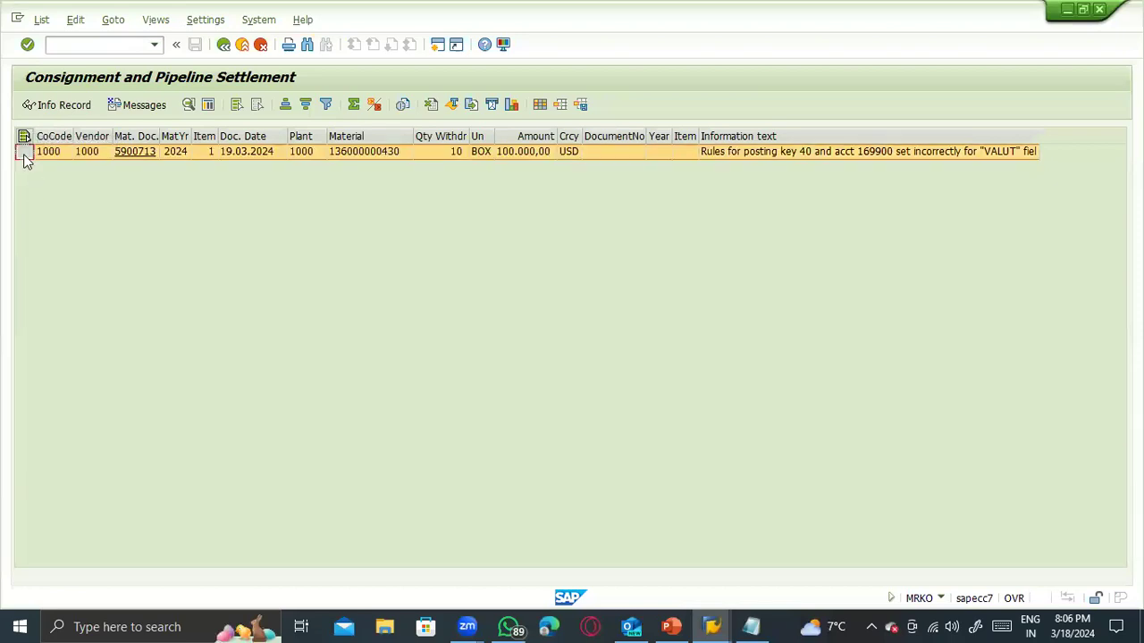
left_click(841, 154)
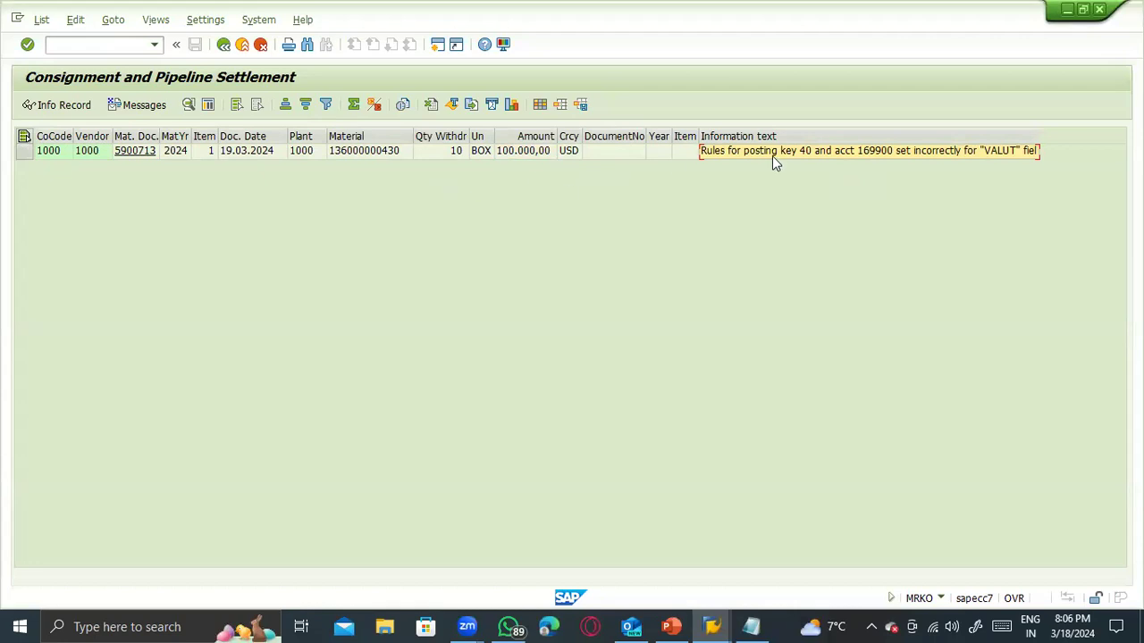
double_click(829, 148)
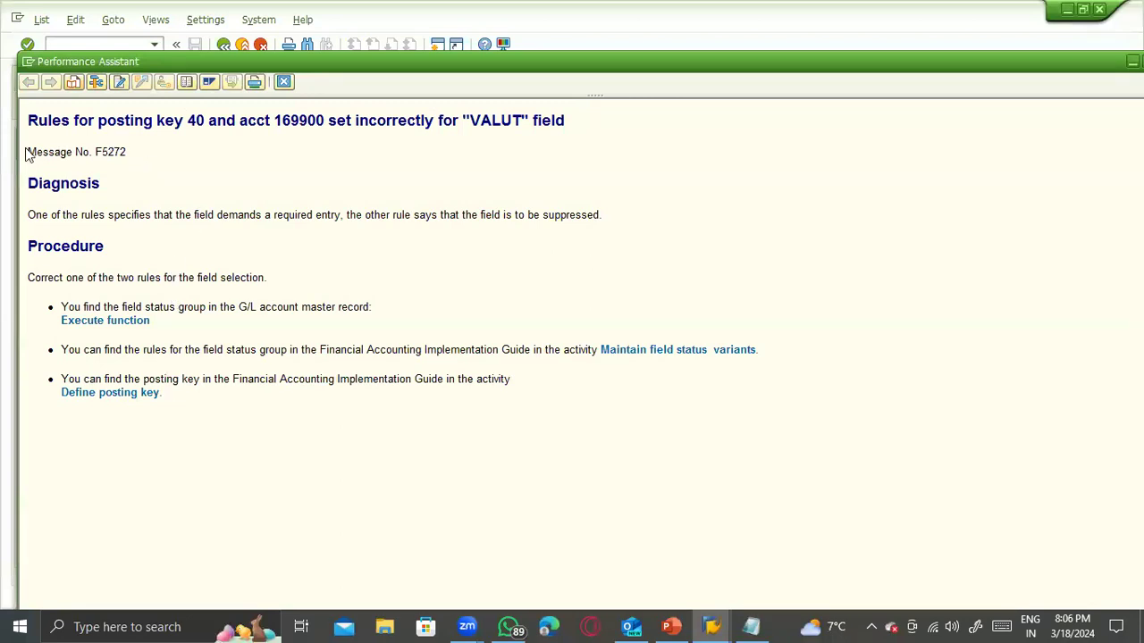
left_click_drag(26, 122, 554, 120)
left_click(546, 154)
mouse_move(471, 120)
left_mouse_down()
mouse_move(523, 121)
mouse_move(473, 125)
left_mouse_up()
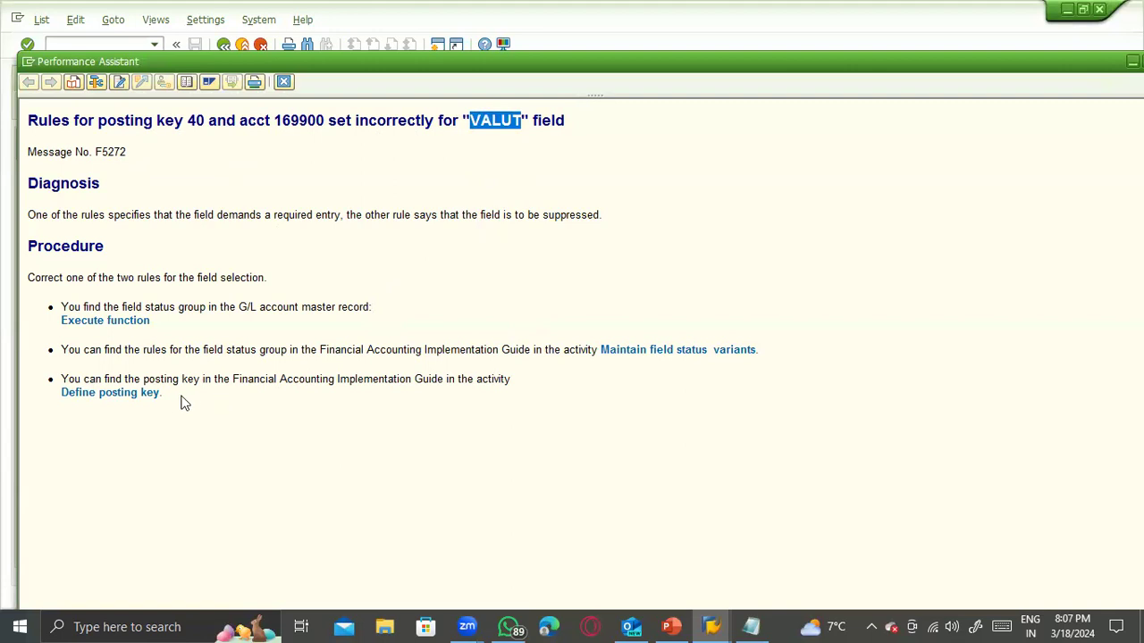
left_click(133, 321)
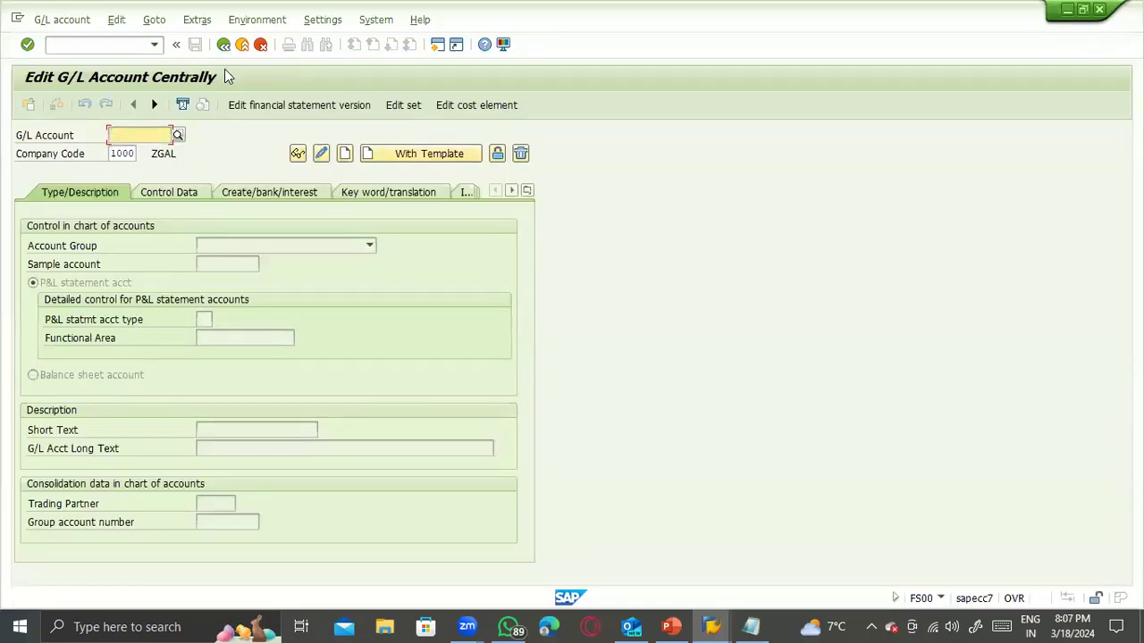
- Recheck the message's long text, then display G/L account 169900 in company code 1000 and examine its field status group
left_click(223, 44)
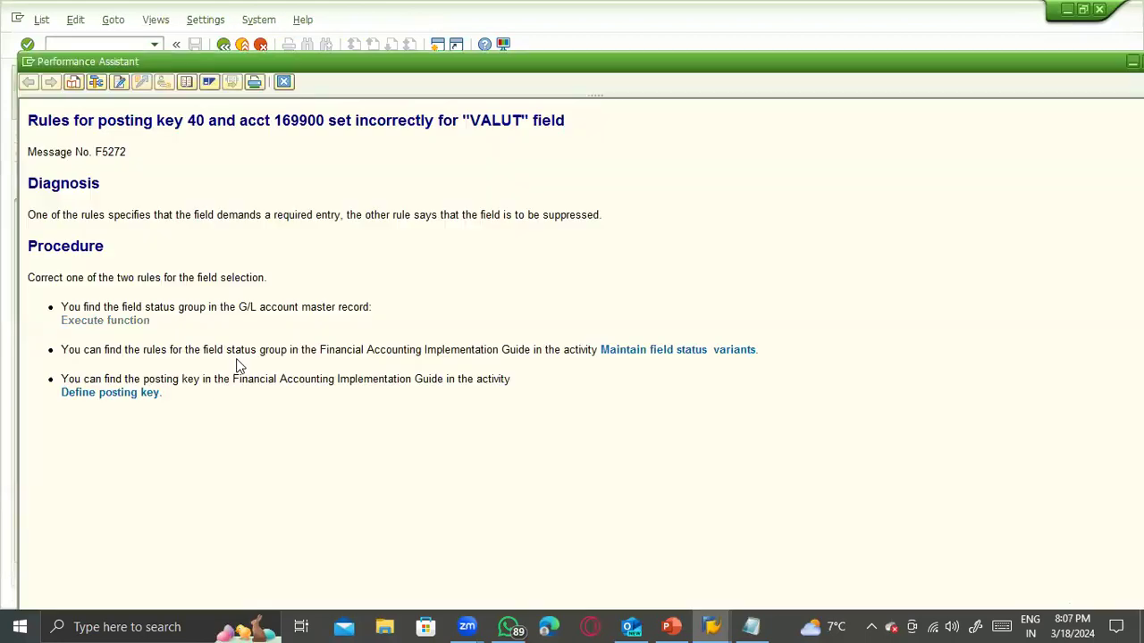
left_click(329, 414)
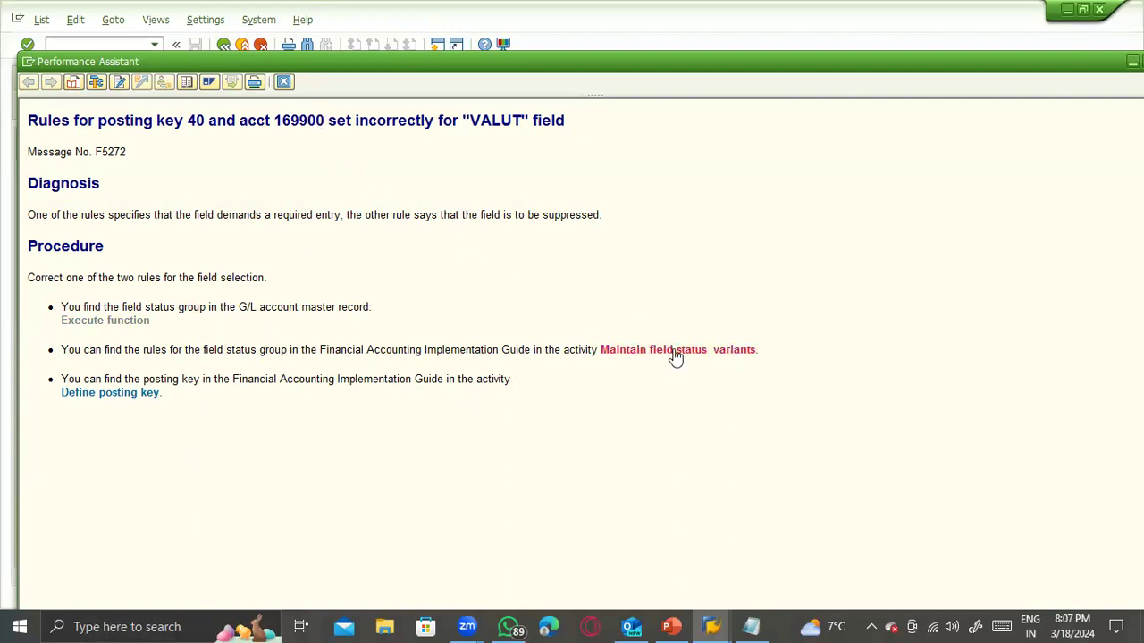
left_click(91, 323)
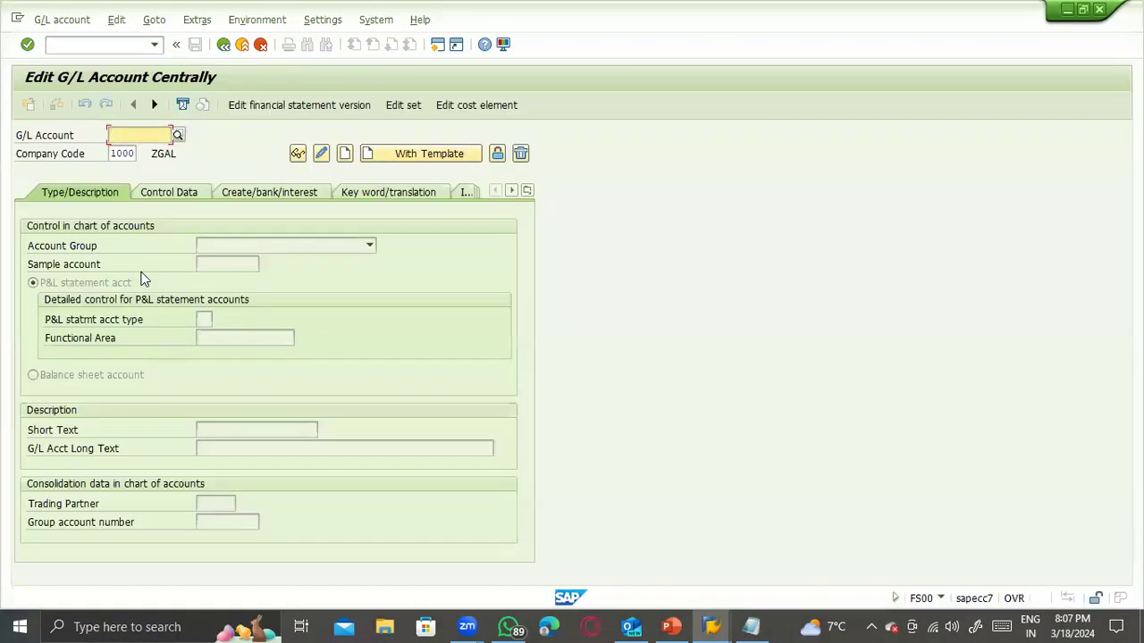
type("1695")
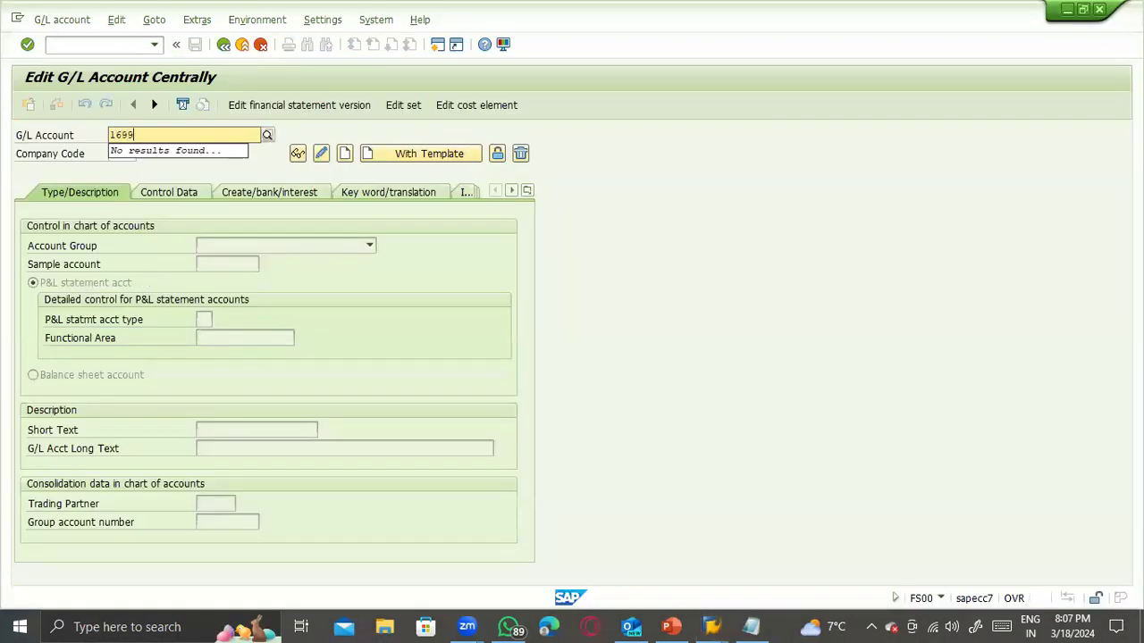
key("Return")
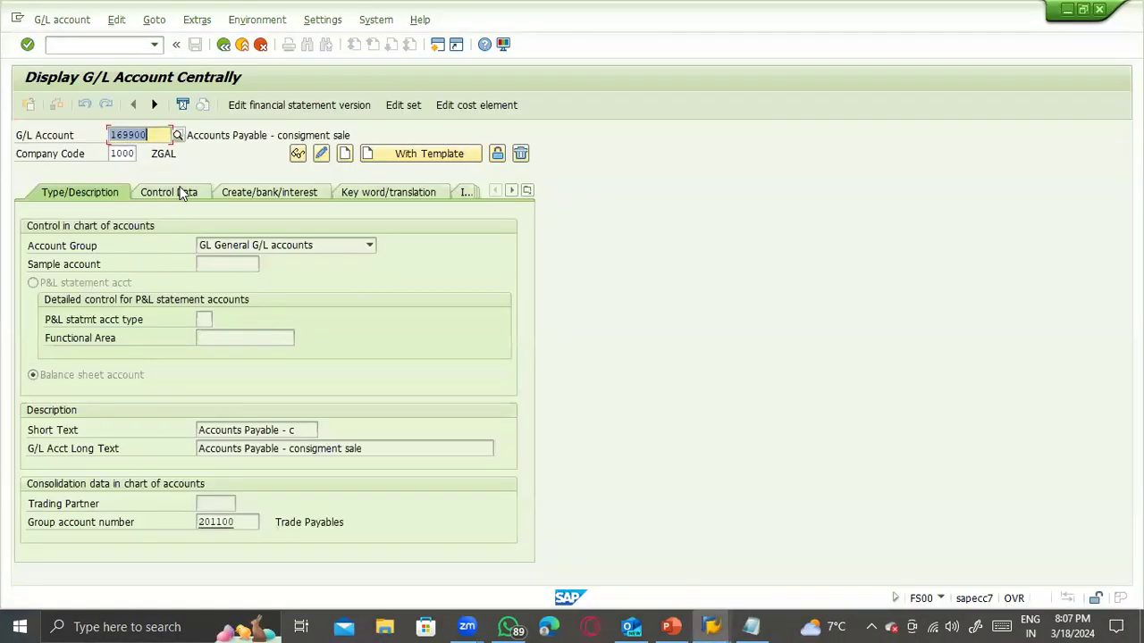
left_click(196, 195)
left_click(237, 196)
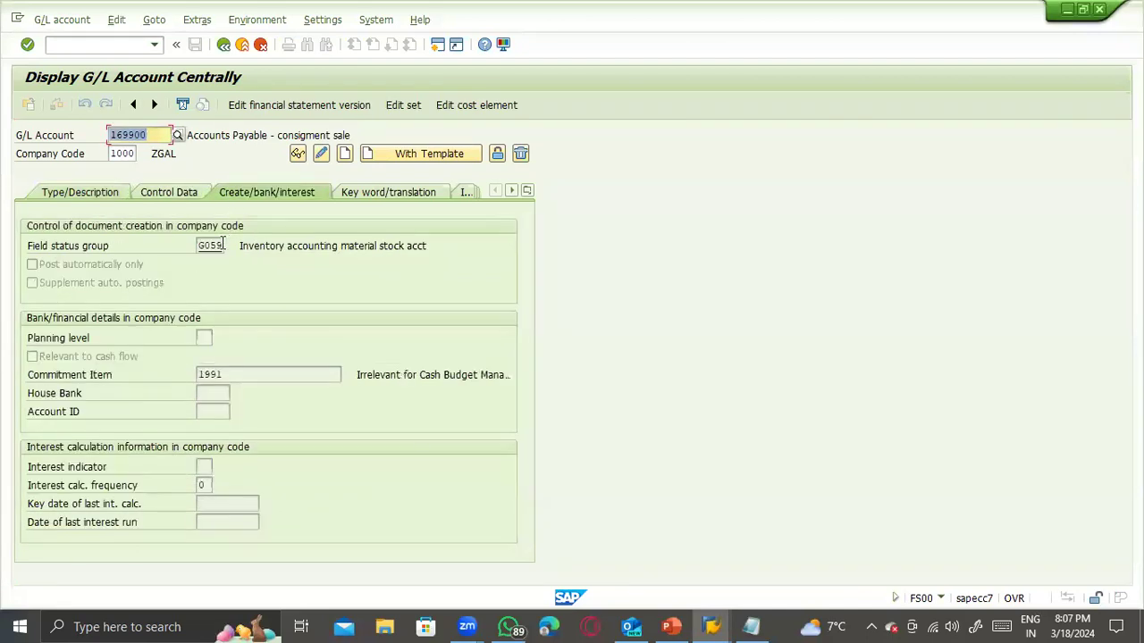
left_click_drag(200, 249, 254, 245)
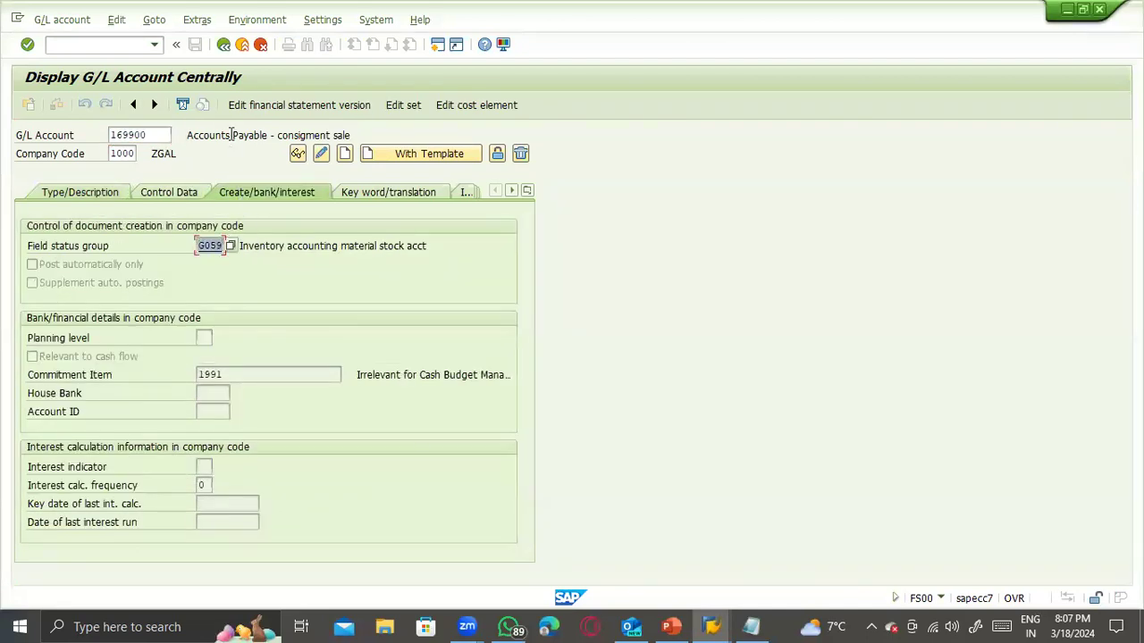
- Return to the message's long text and open the linked Define Field Status Variants customizing activity
left_click(224, 46)
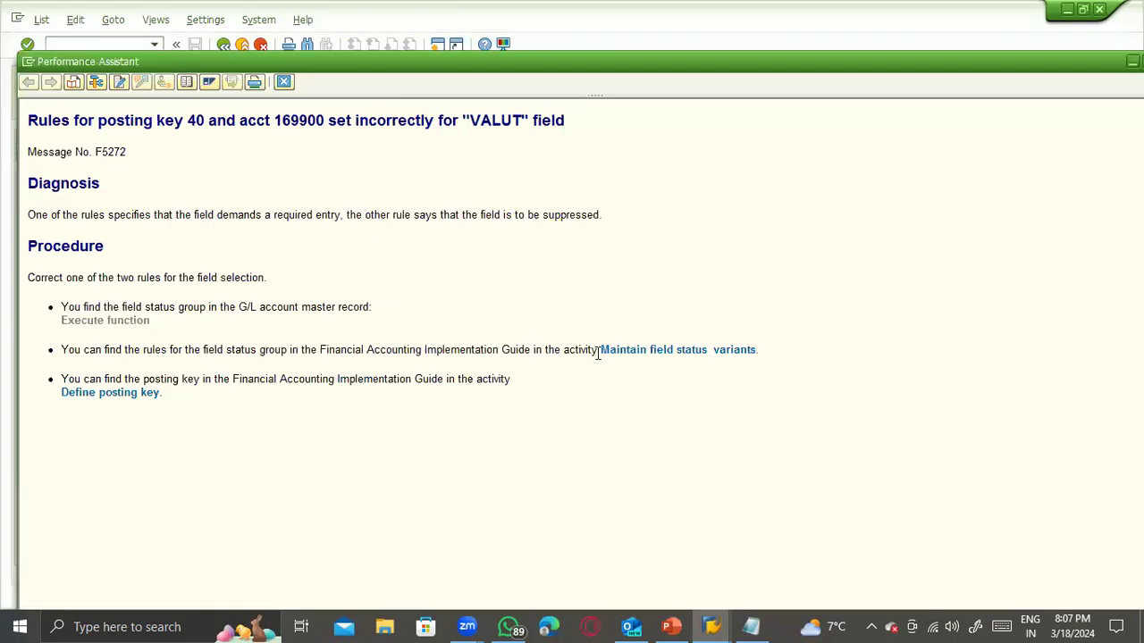
left_click(622, 351)
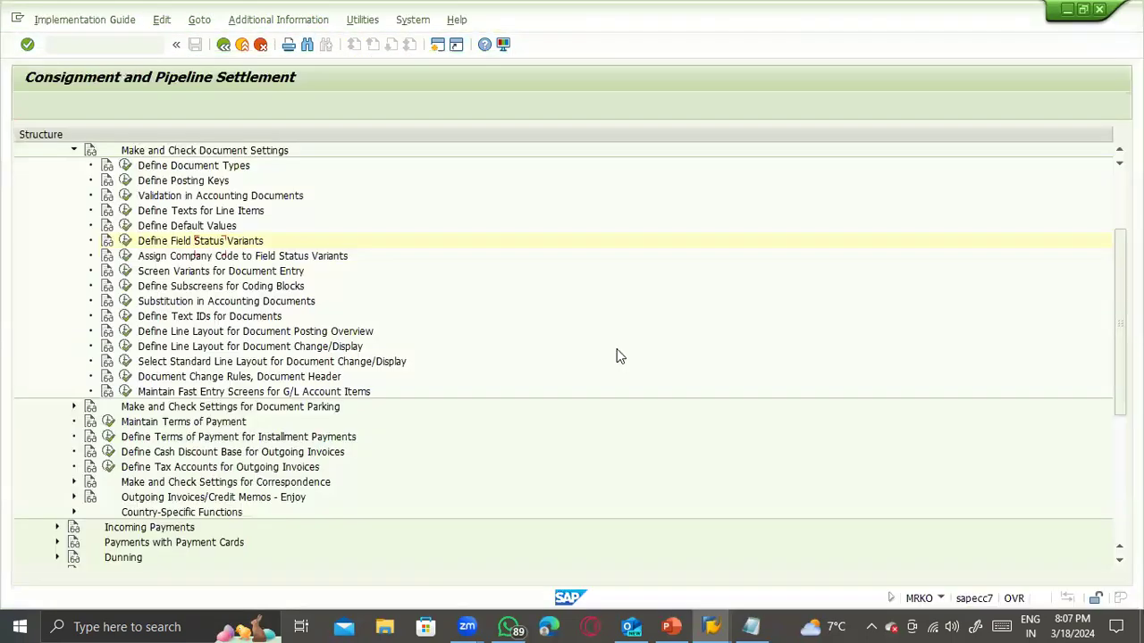
left_click(125, 241)
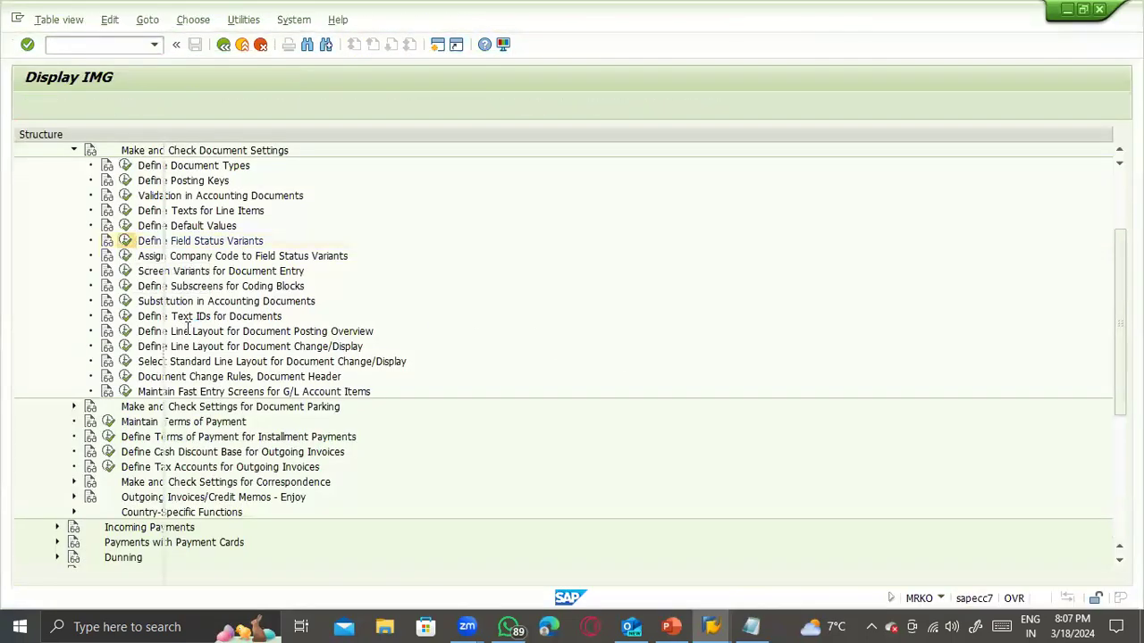
left_click(330, 558)
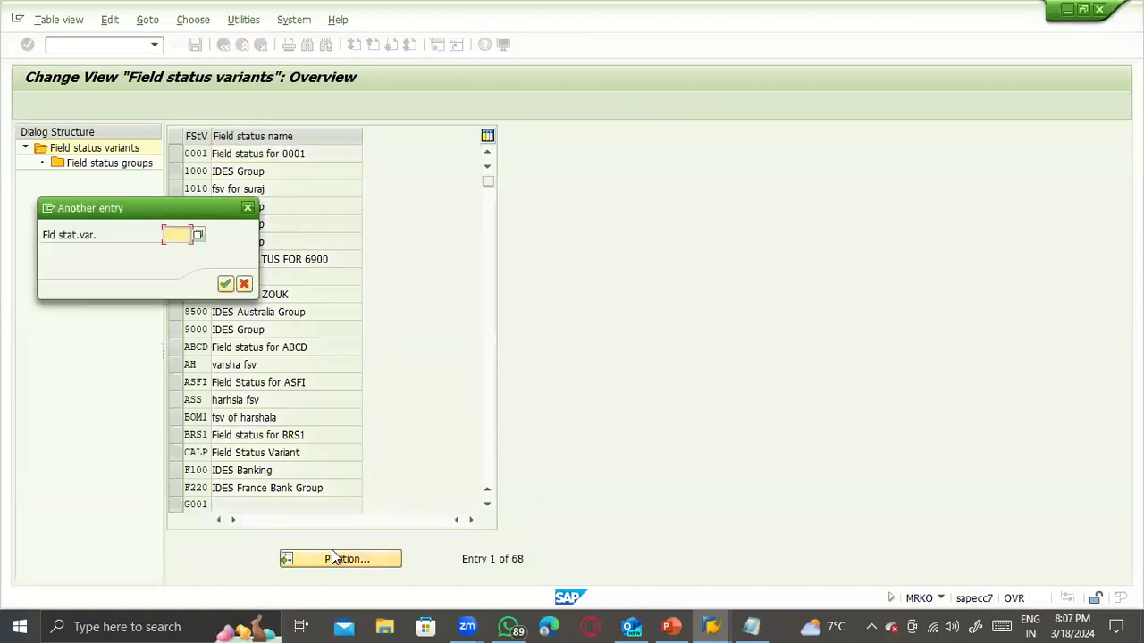
type("g067")
key("Return")
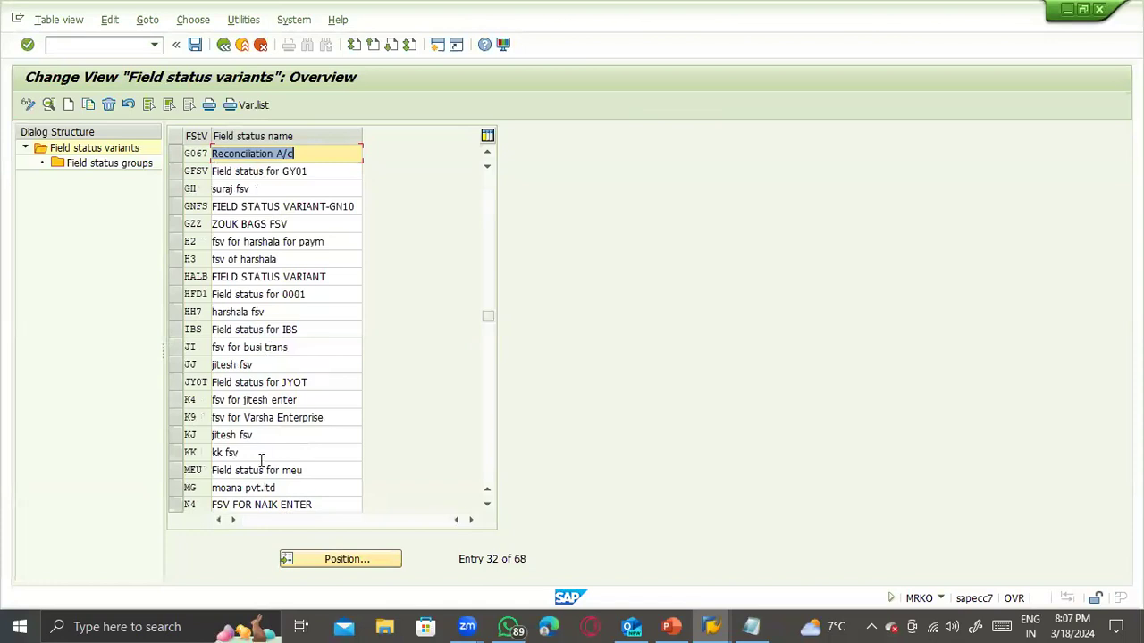
- Locate field status variant 1000 (IDES Group) and open its field status groups
left_click(312, 557)
type("1000")
key("Return")
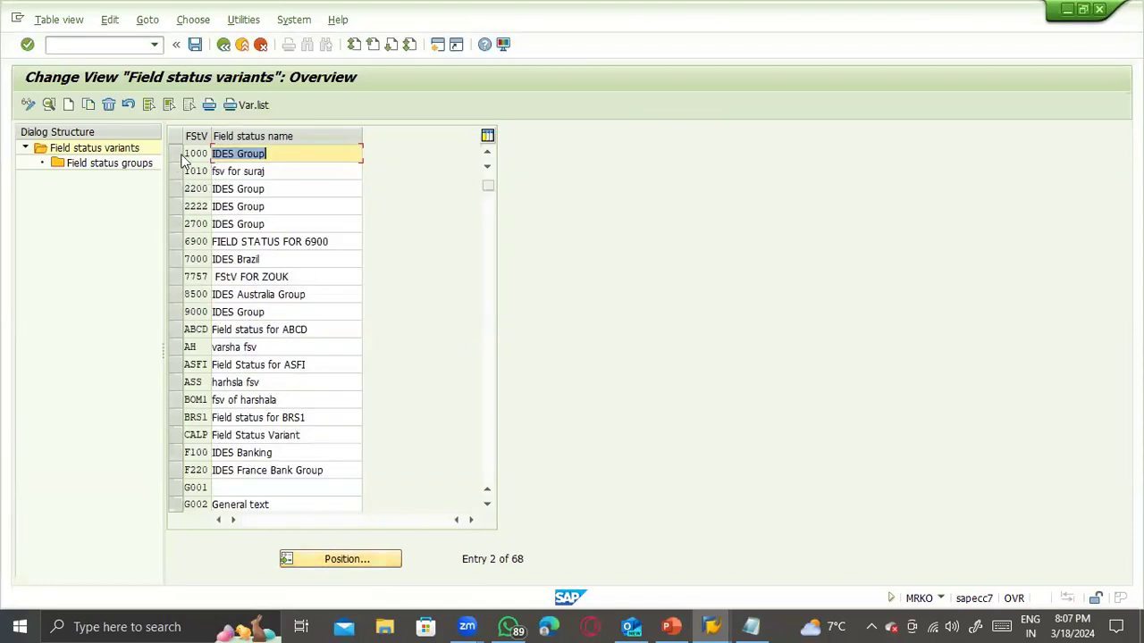
left_click(112, 167)
double_click(114, 169)
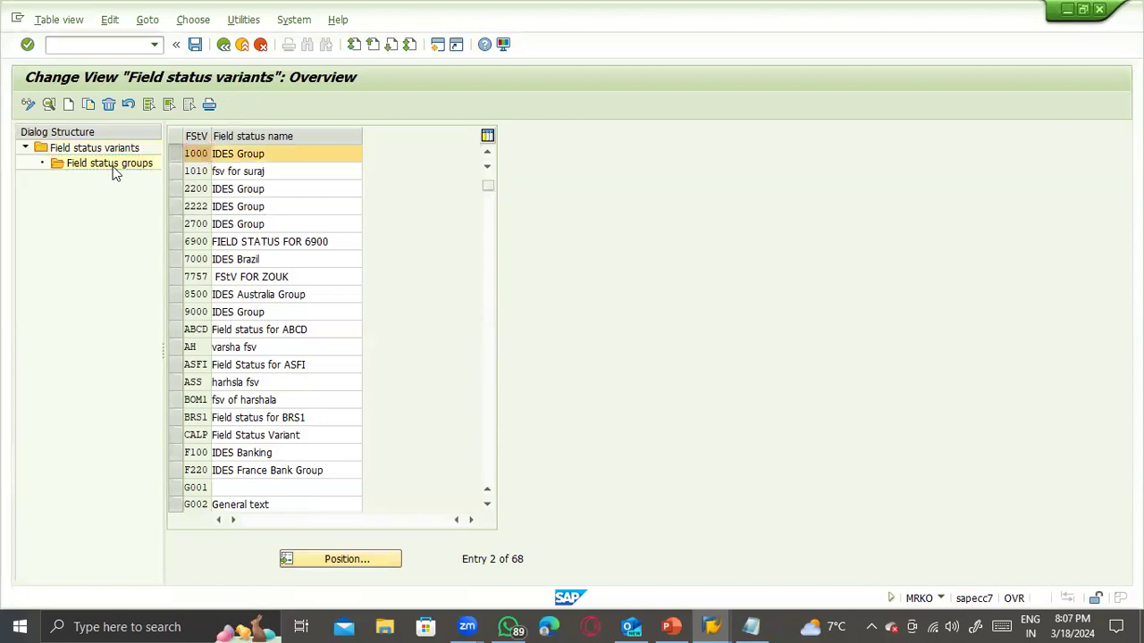
- Locate field status group G059 in variant 1000 and open its field status maintenance
left_click(360, 556)
type("g")
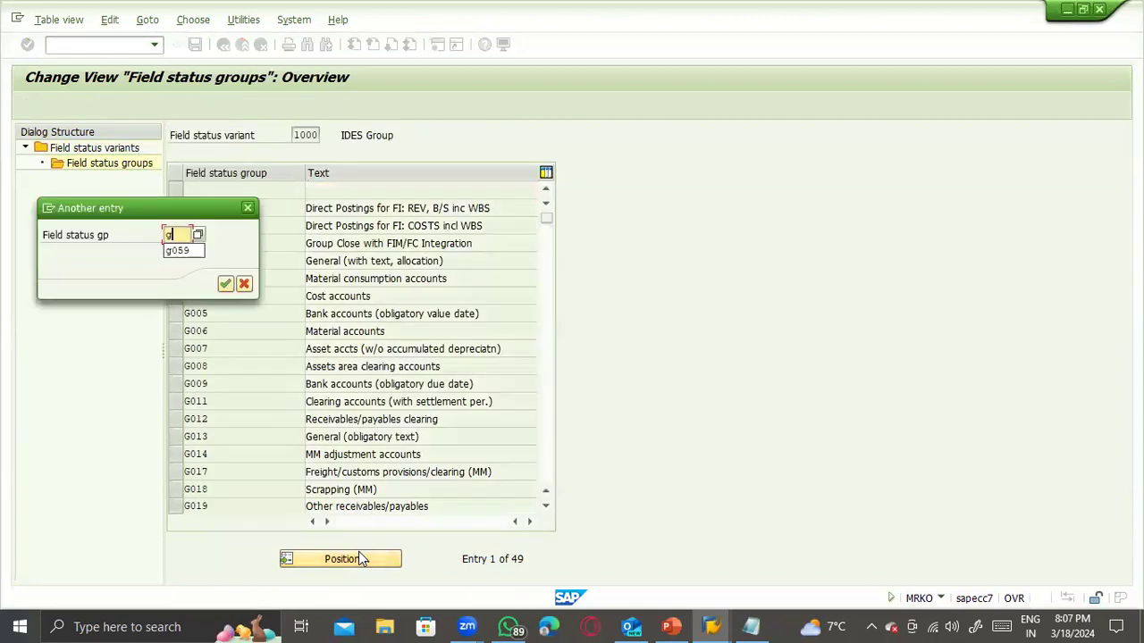
type("059")
key("Return")
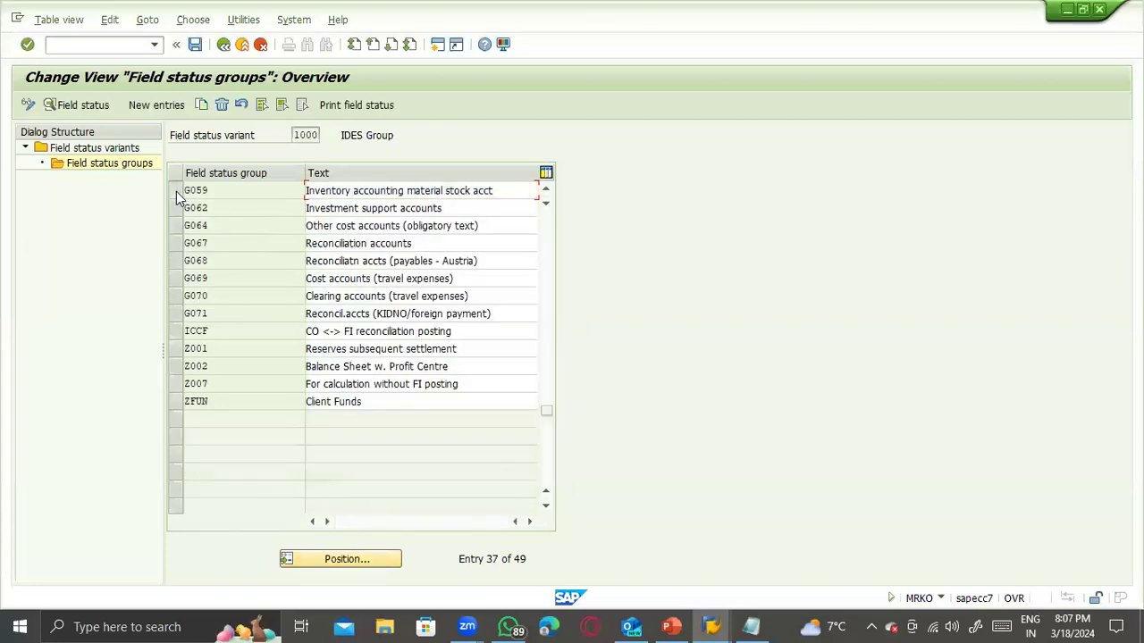
double_click(197, 191)
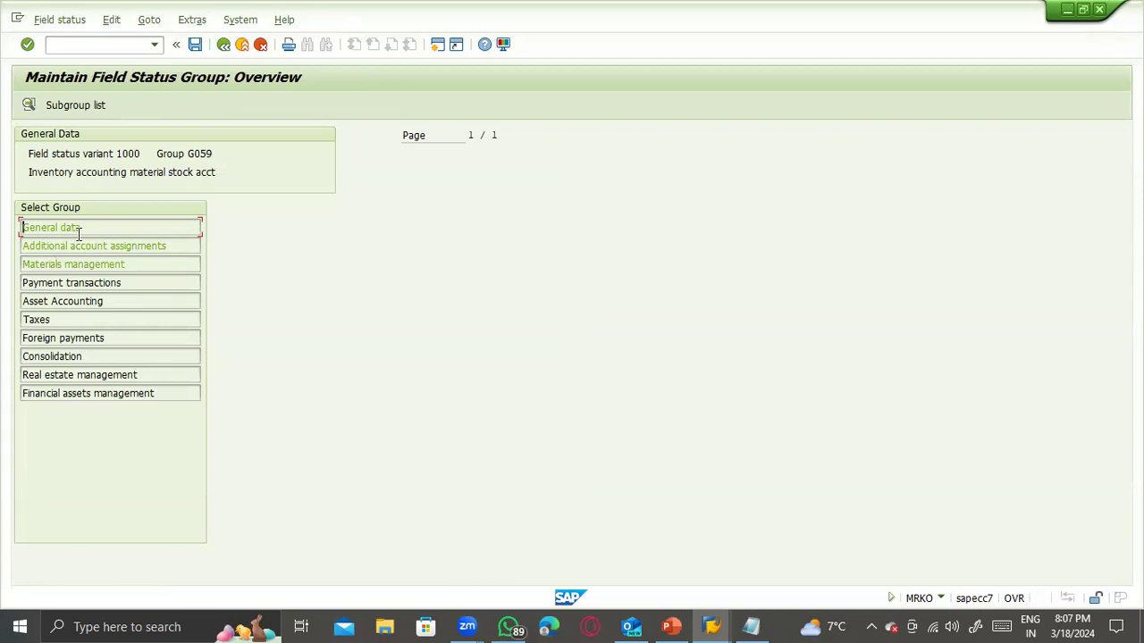
- Examine the general data and additional account assignment fields of group G059, then return to the group overview
double_click(78, 227)
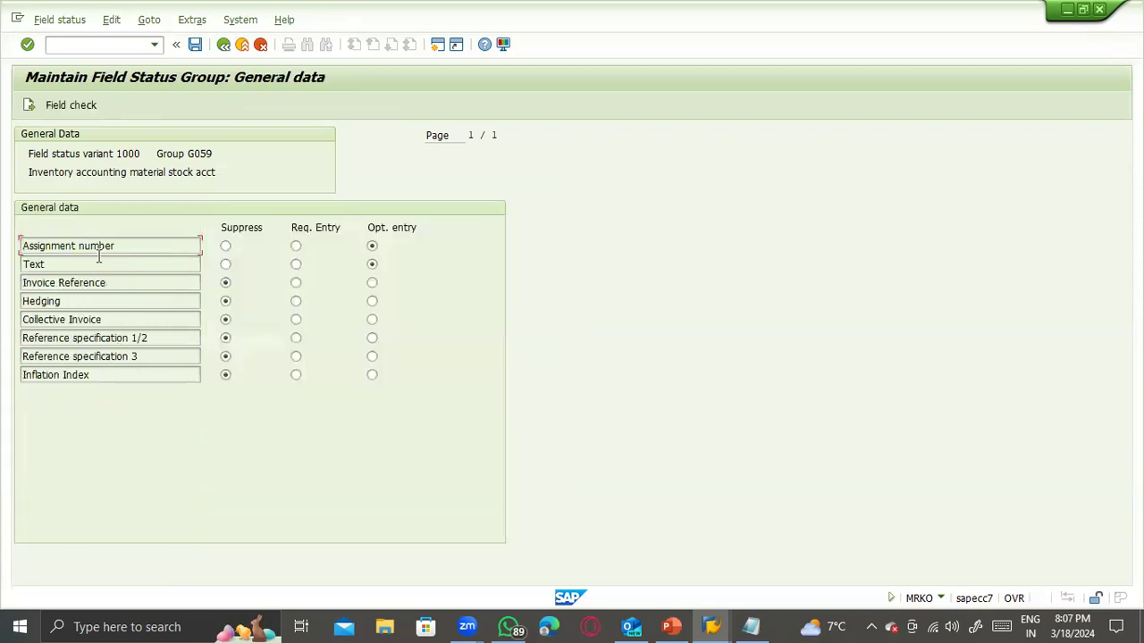
left_click(29, 106)
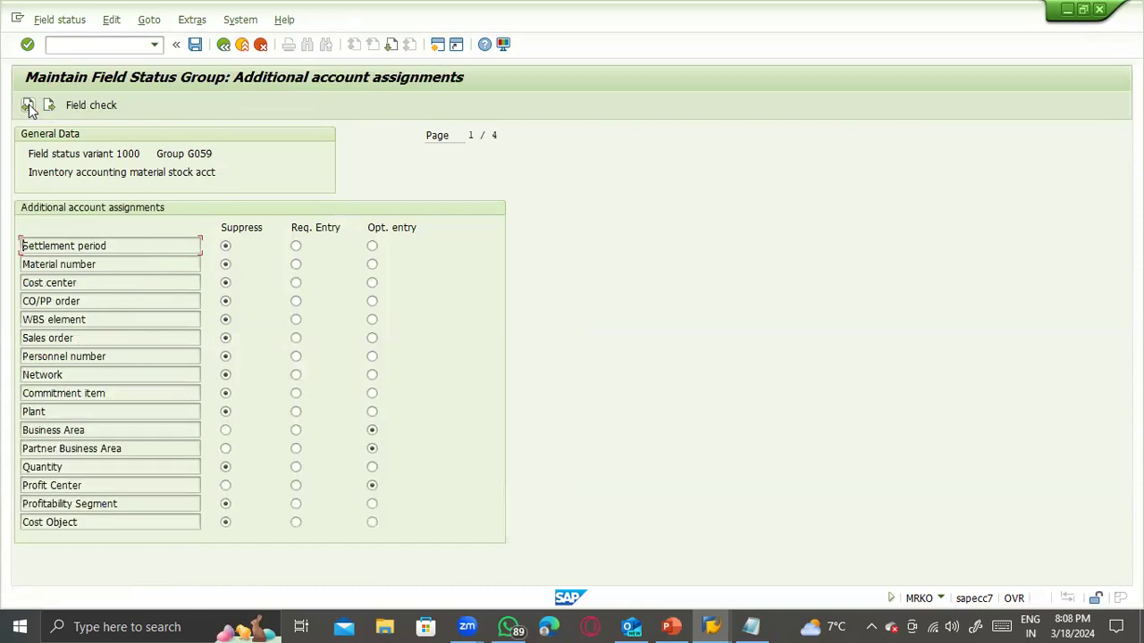
left_click(28, 106)
left_click(28, 105)
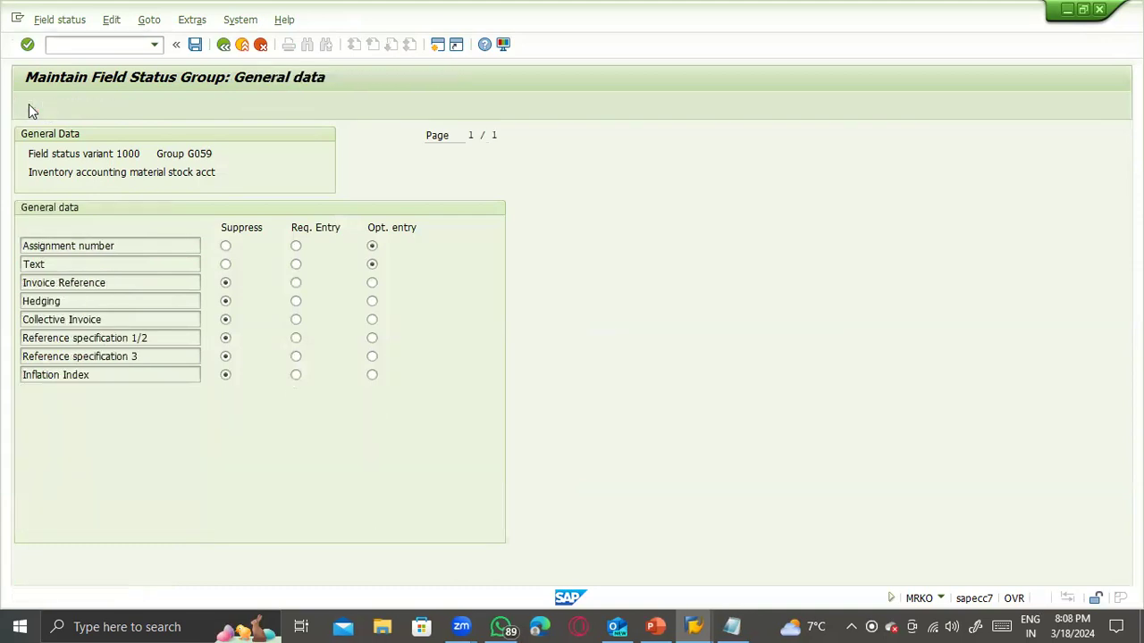
left_click(28, 105)
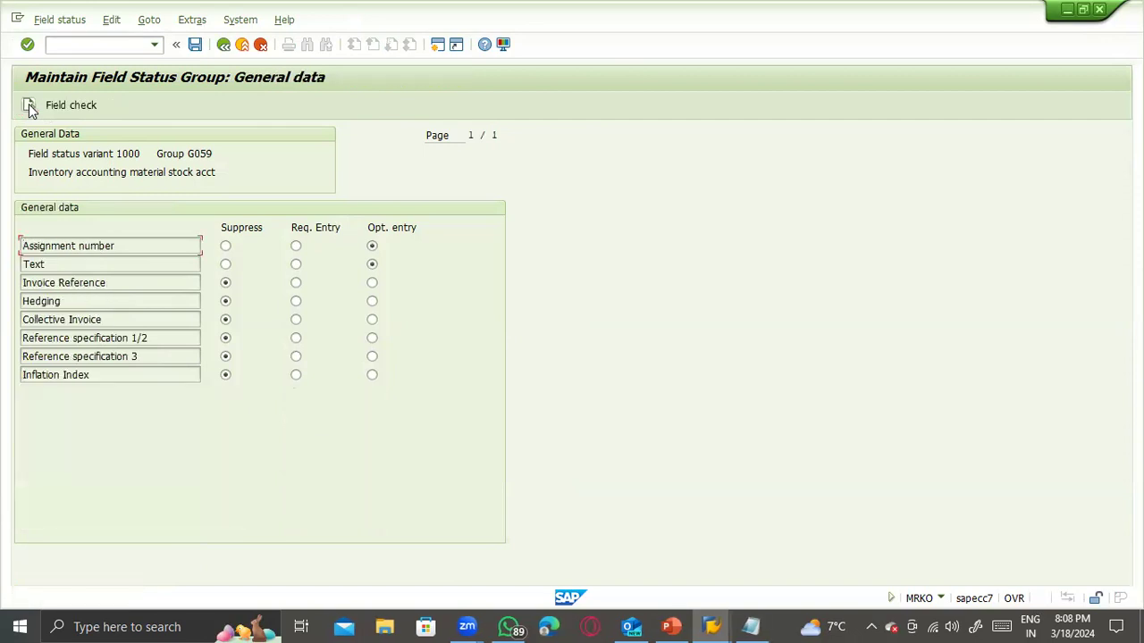
left_click(29, 105)
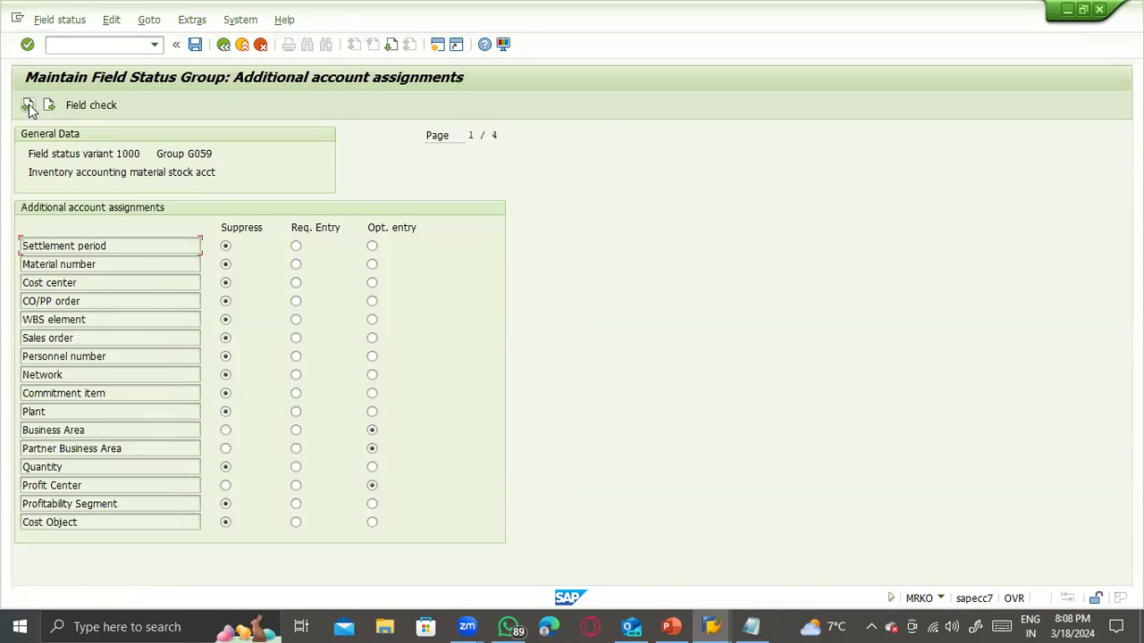
left_click(29, 105)
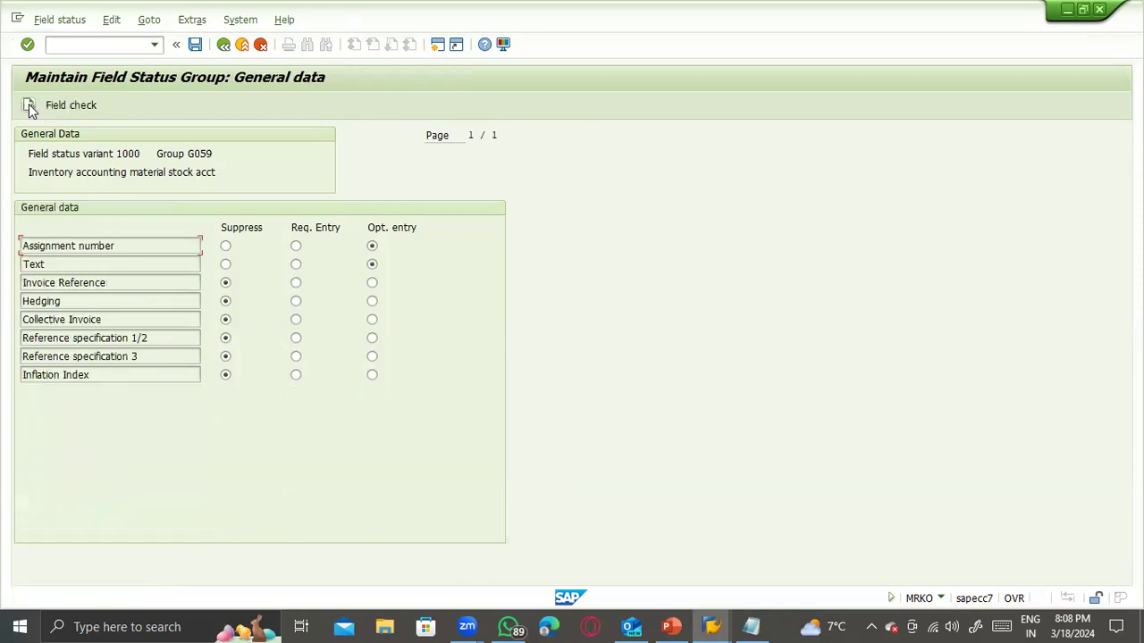
left_click(29, 105)
left_click(28, 104)
key("F3")
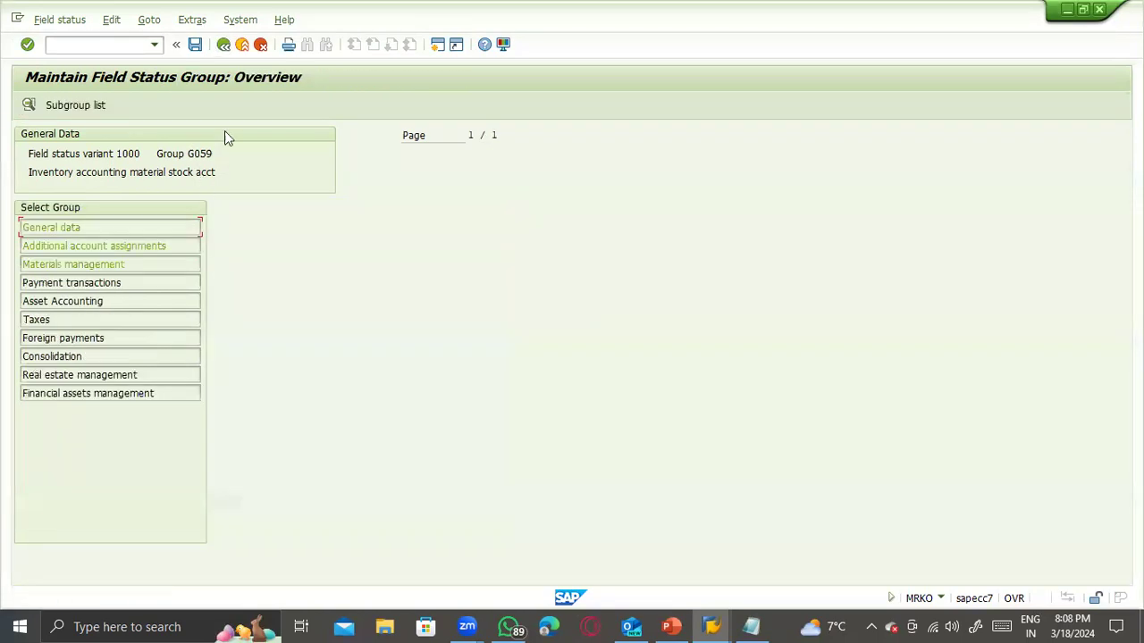
- Copy the field name VALUT from the error message's long text and return to the field status group overview
left_click(711, 627)
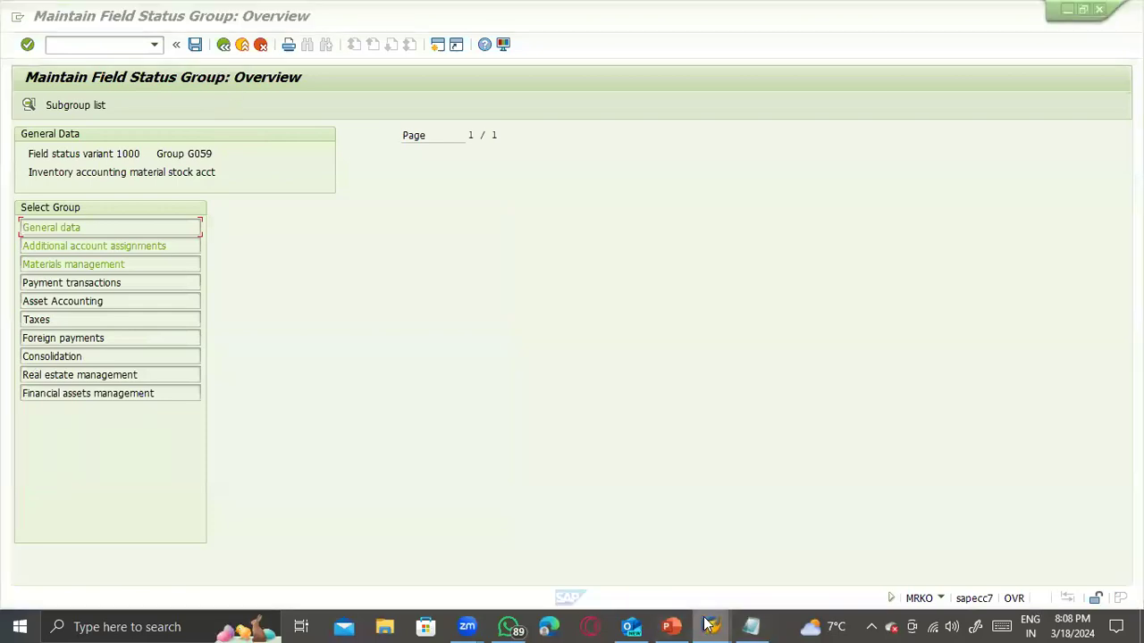
left_click(767, 551)
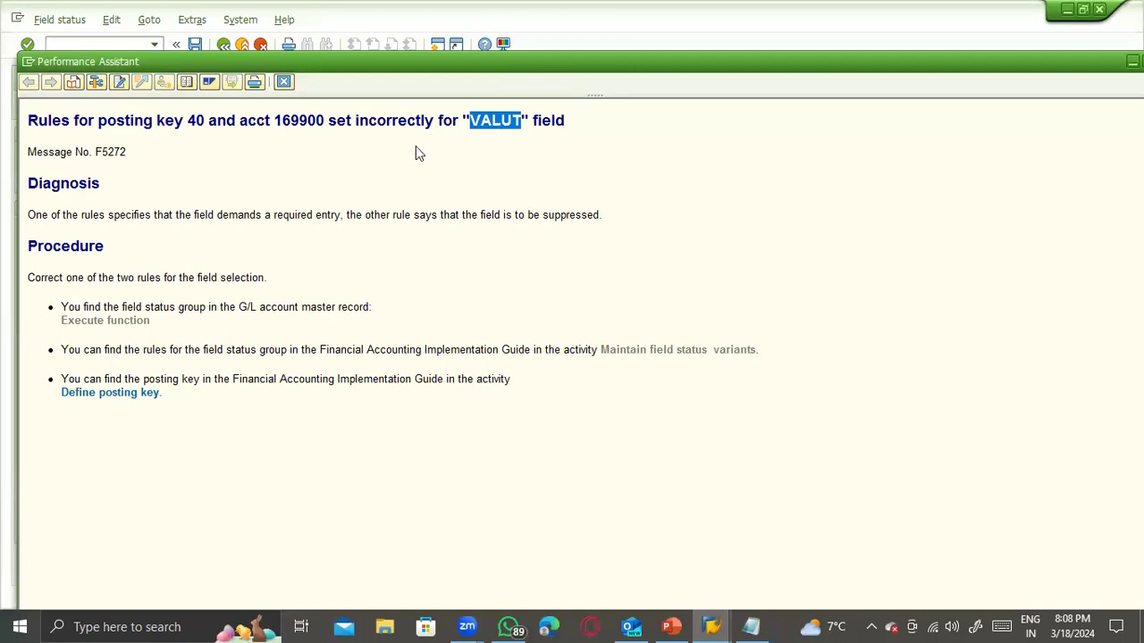
key("alt+Tab")
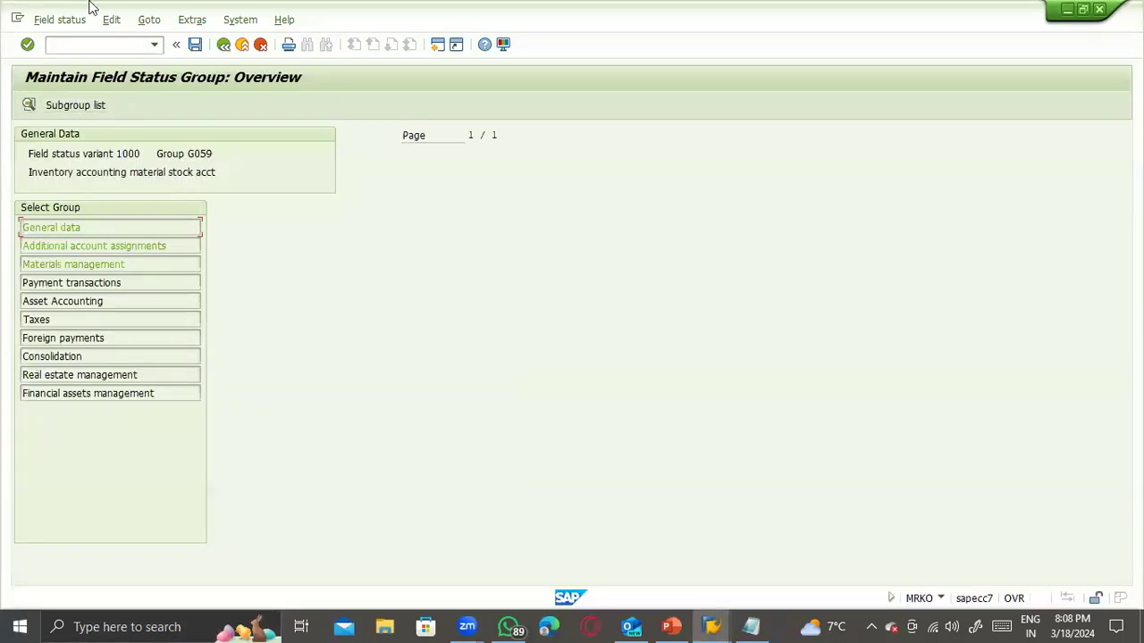
- Open transaction SE11 in a new session, display the VALUT object and examine its short description
left_click(76, 45)
type("/ose1")
key("Return")
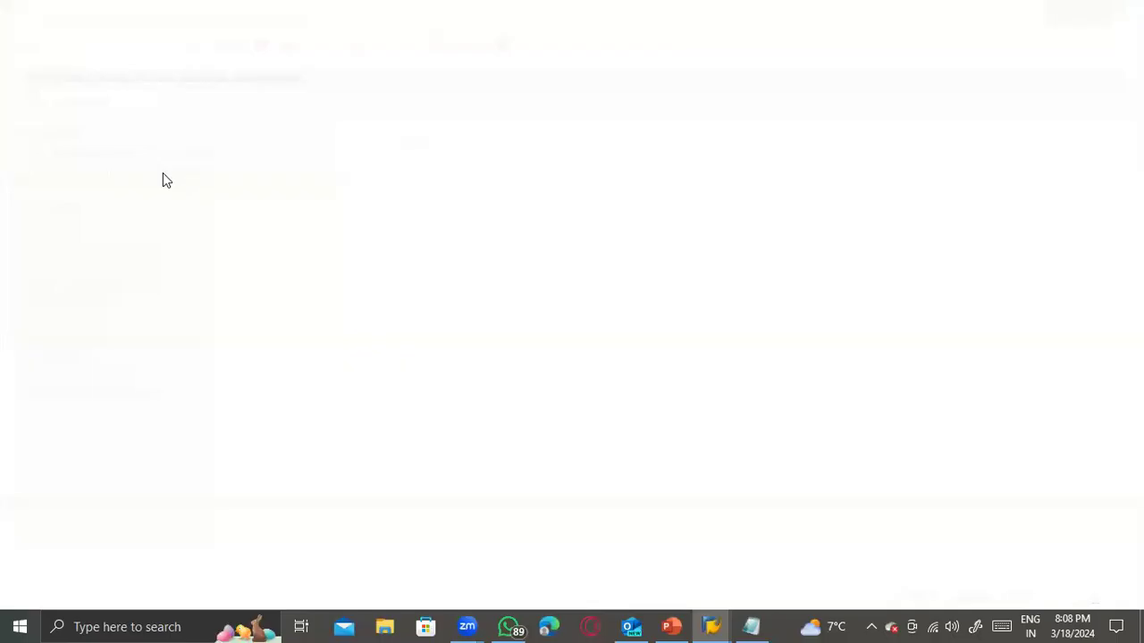
type("VALUT")
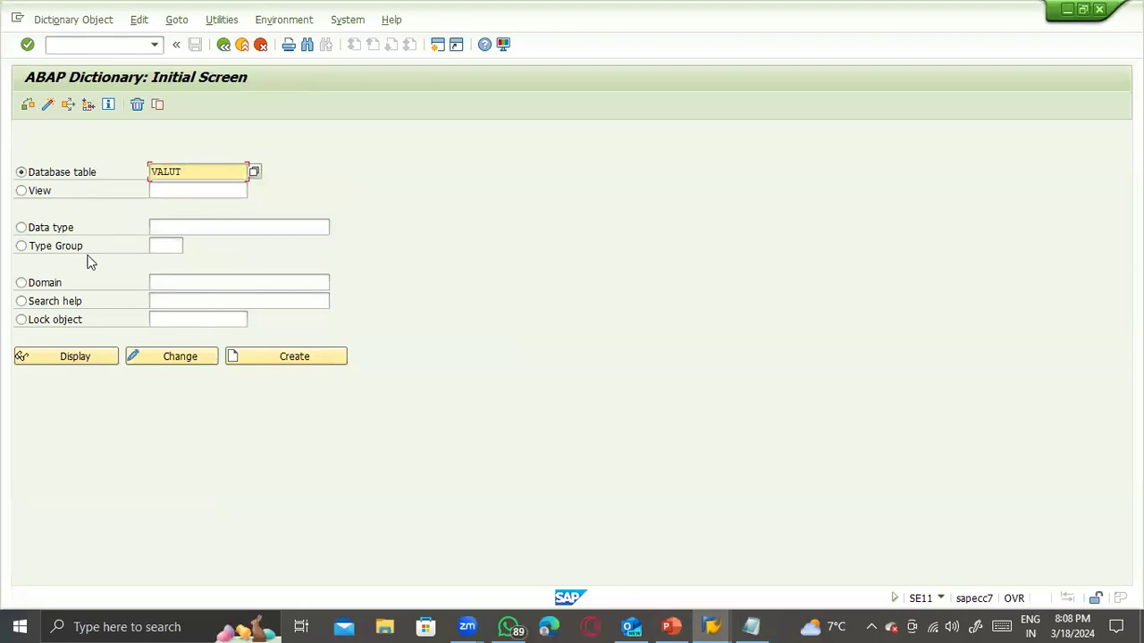
left_click(89, 354)
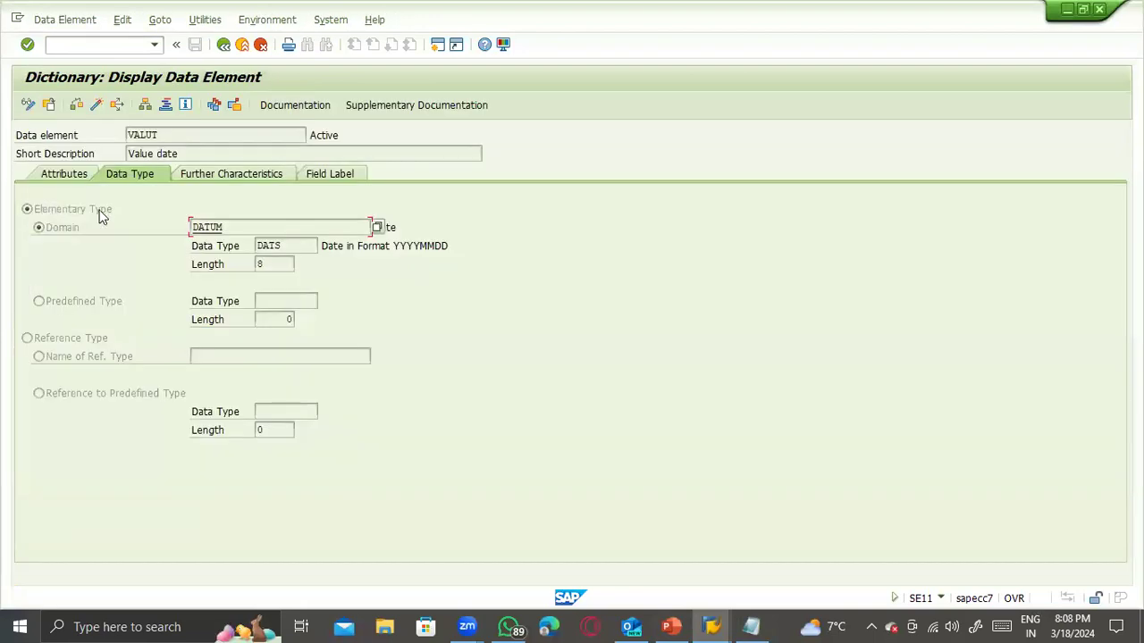
left_click_drag(184, 154, 103, 155)
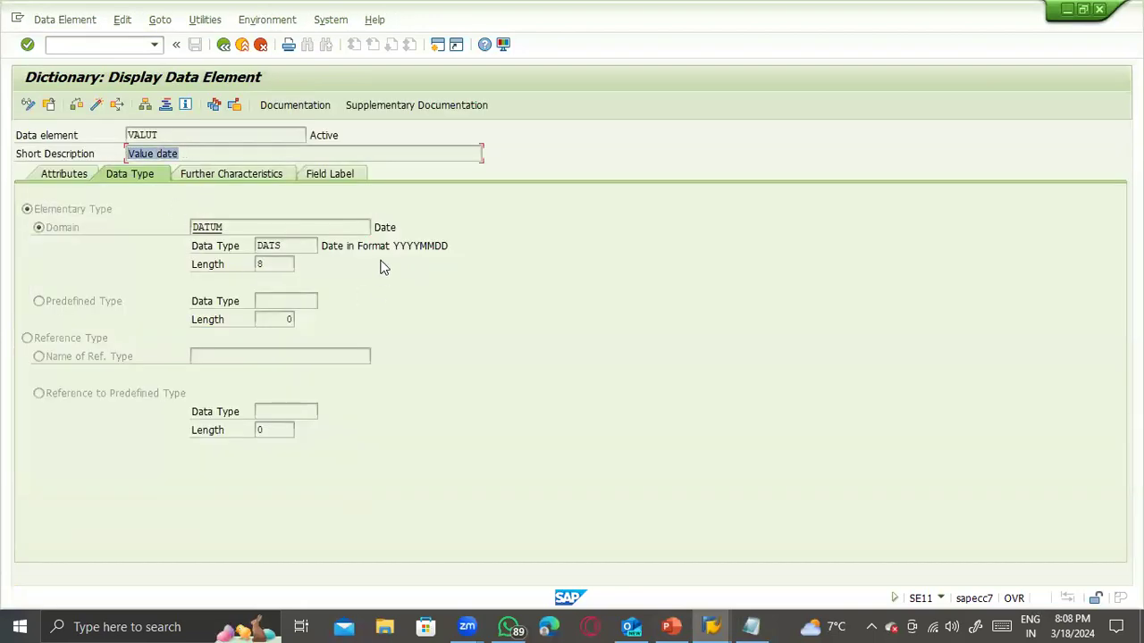
- Set Value date to optional entry in group G059's payment transactions and save the change under customizing request ECDK900518
mouse_move(712, 626)
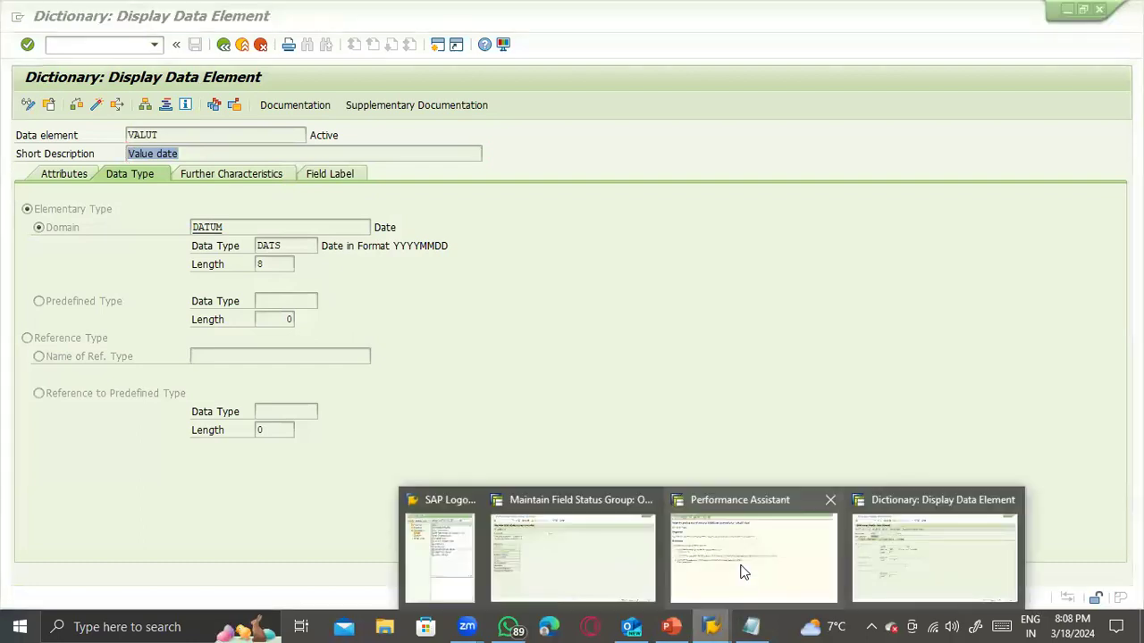
left_click(659, 563)
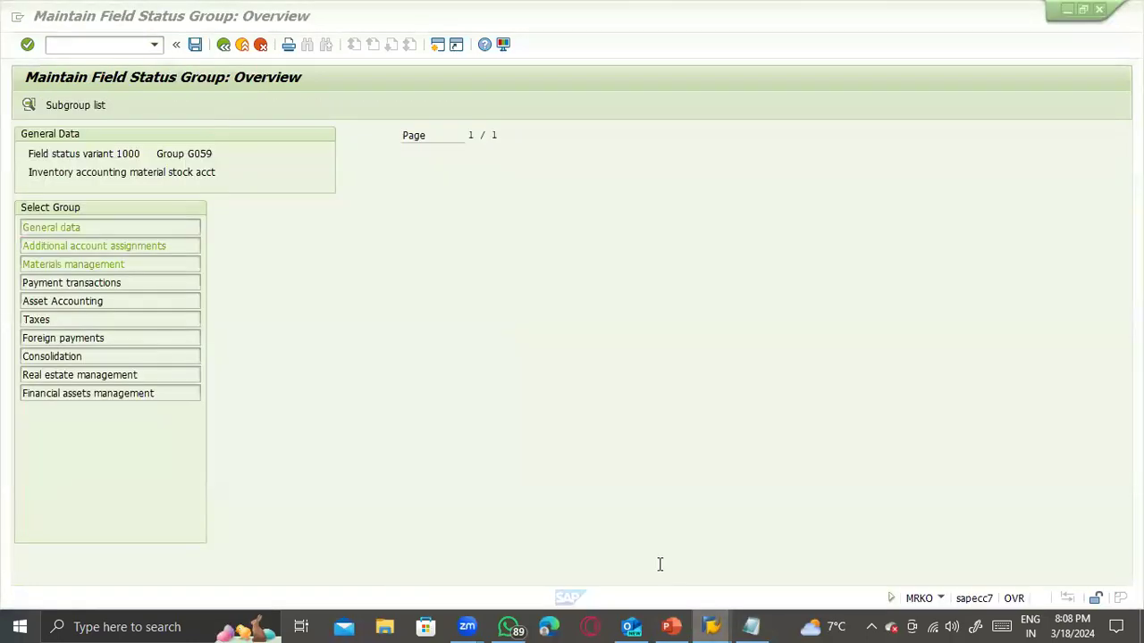
double_click(64, 229)
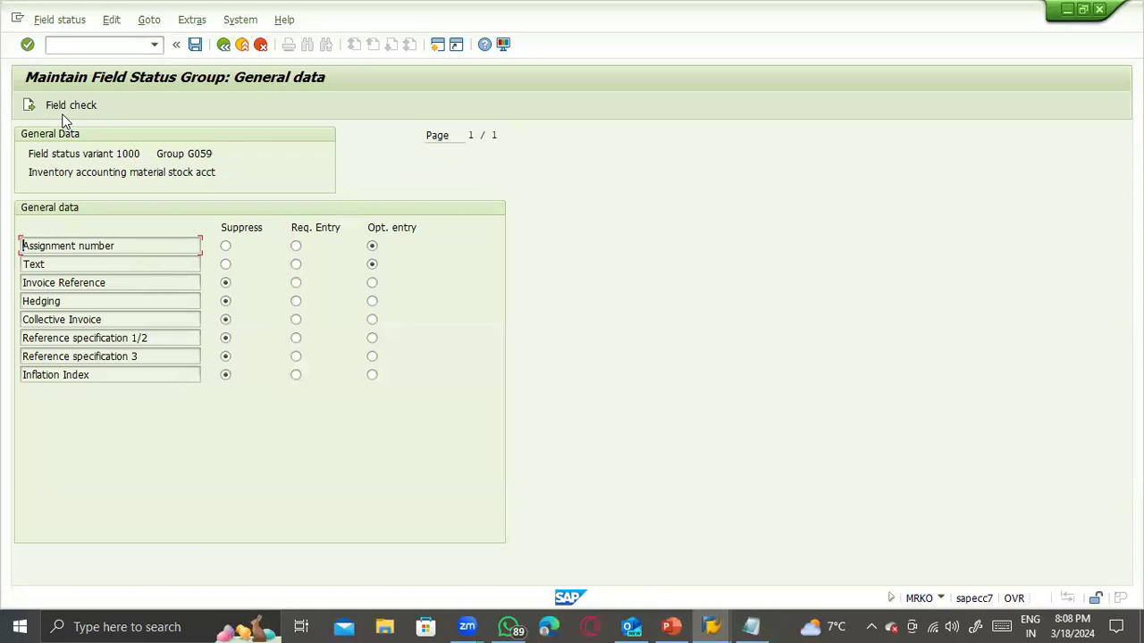
left_click(30, 105)
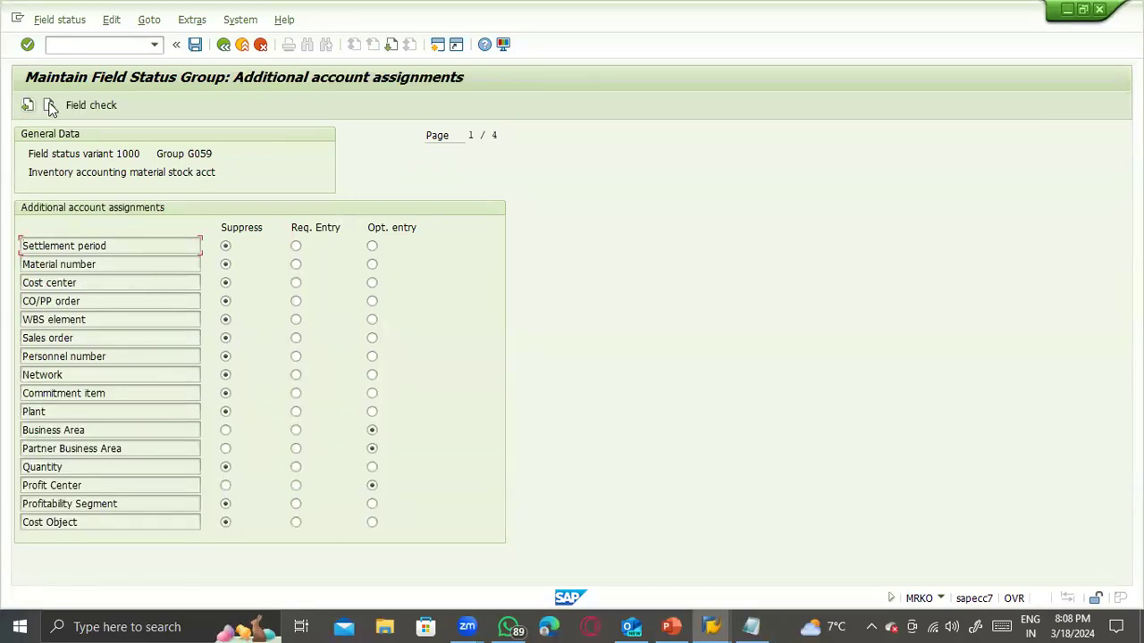
left_click(50, 107)
left_click(50, 106)
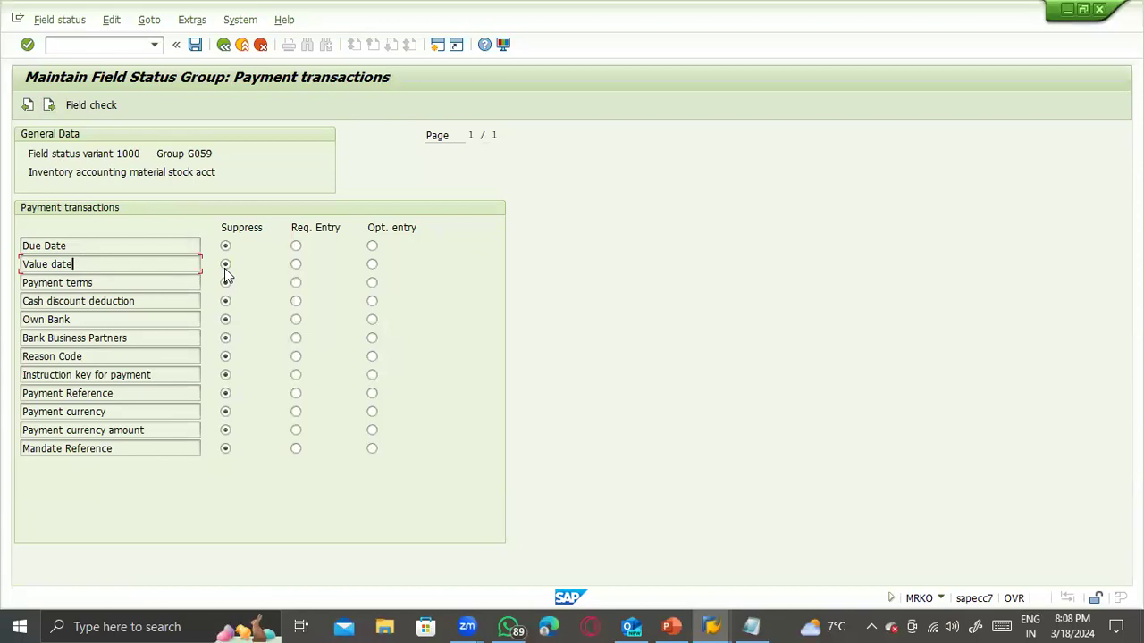
left_click(372, 265)
left_click(195, 45)
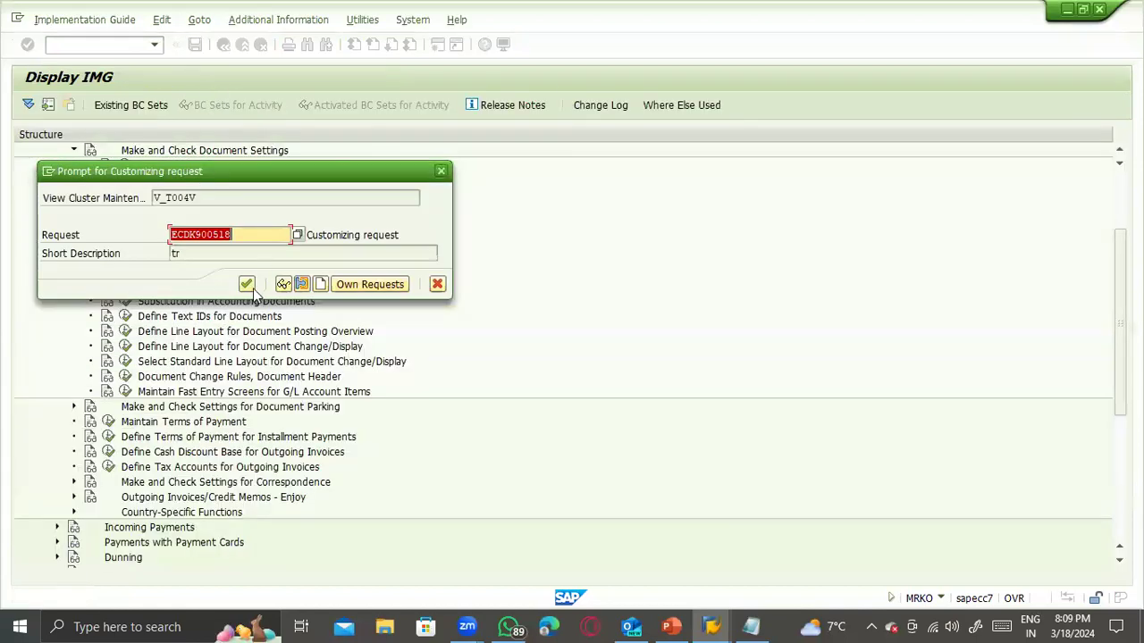
left_click(245, 283)
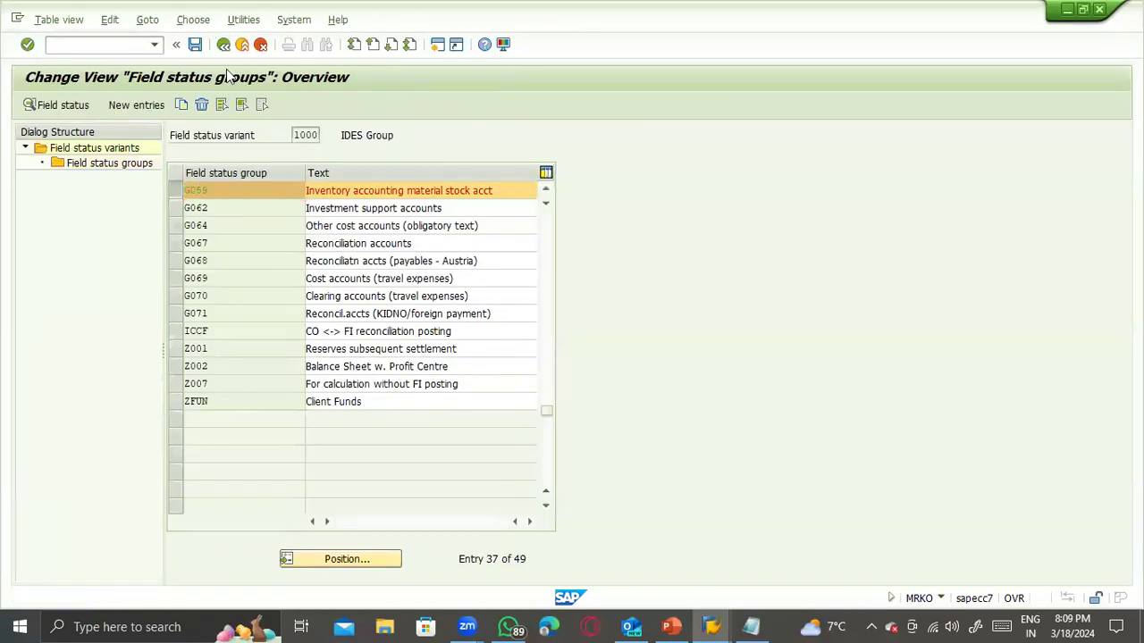
- Return to the error message's long text and open the Define Posting Keys activity from its procedure
key("F3")
key("F3")
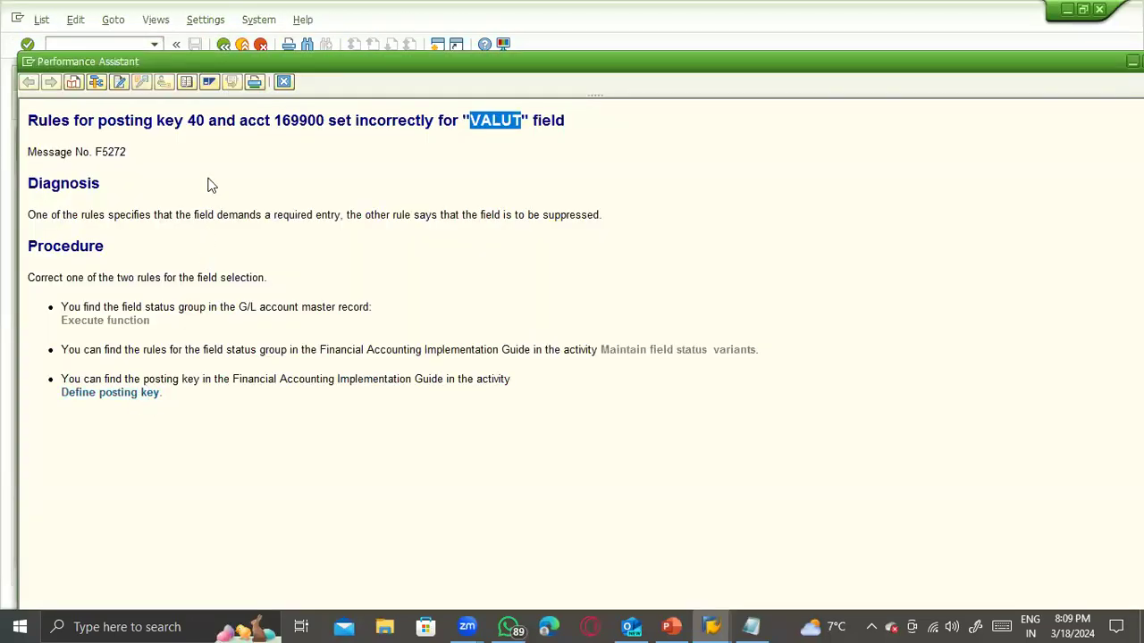
left_click(196, 186)
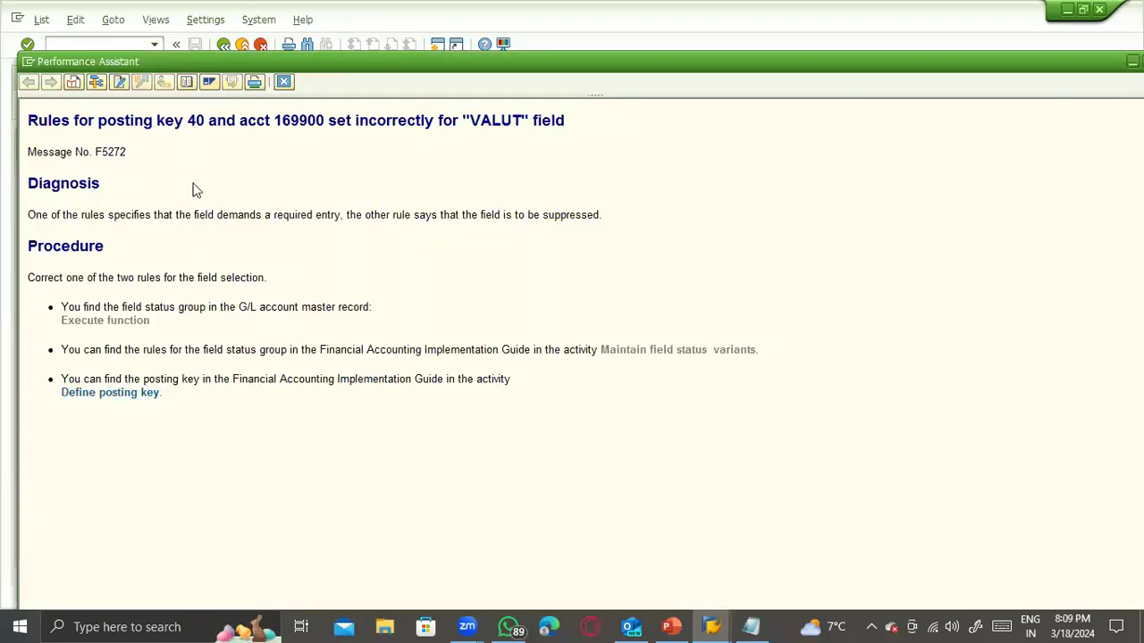
left_click(134, 398)
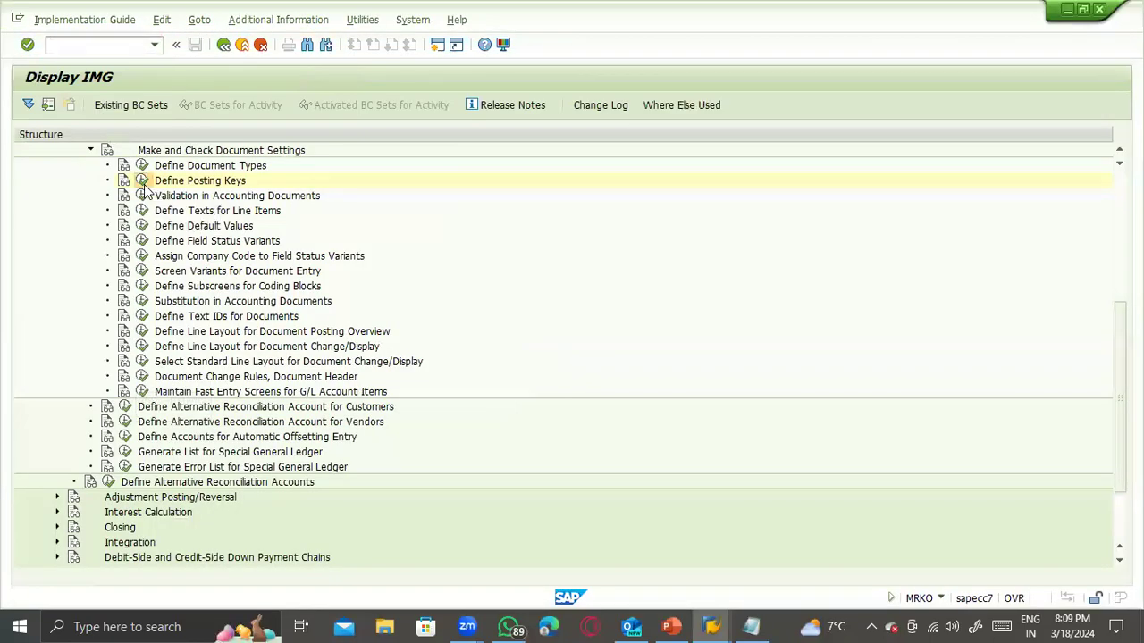
left_click(142, 181)
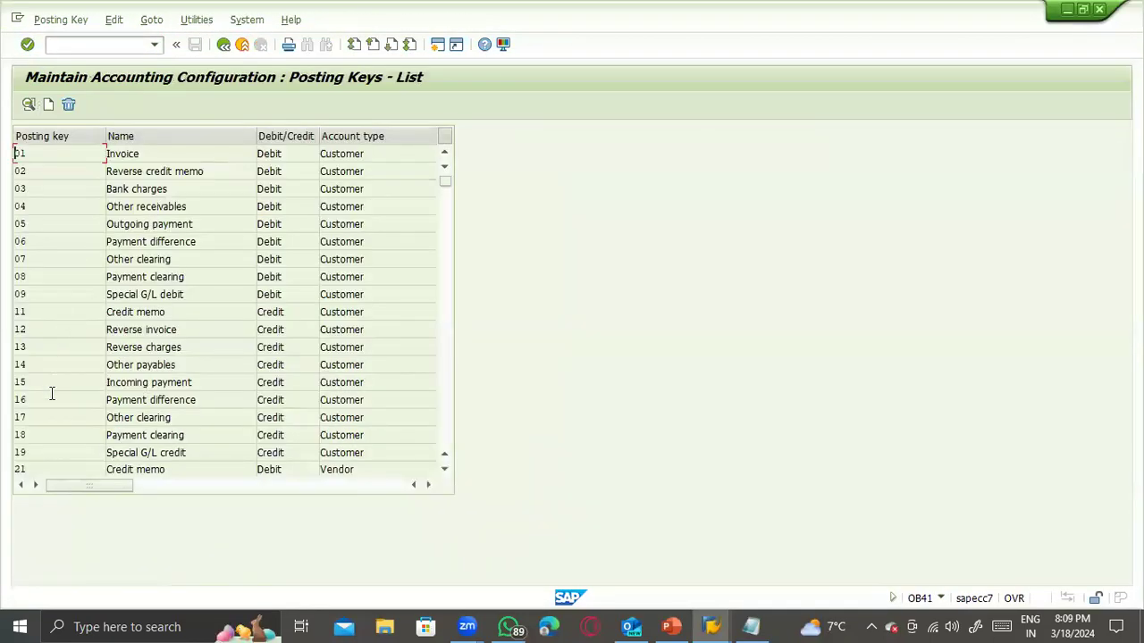
- Locate posting key 40 in the posting key list and open its field status maintenance
scroll(53, 393, "down", 2)
scroll(54, 399, "down", 3)
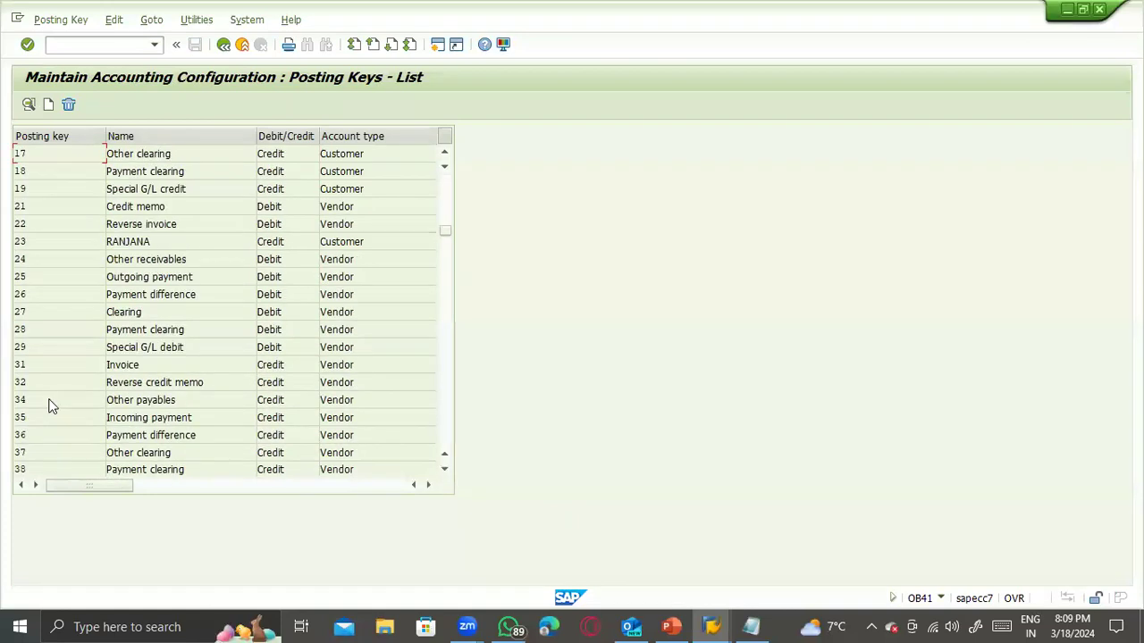
scroll(50, 400, "down", 2)
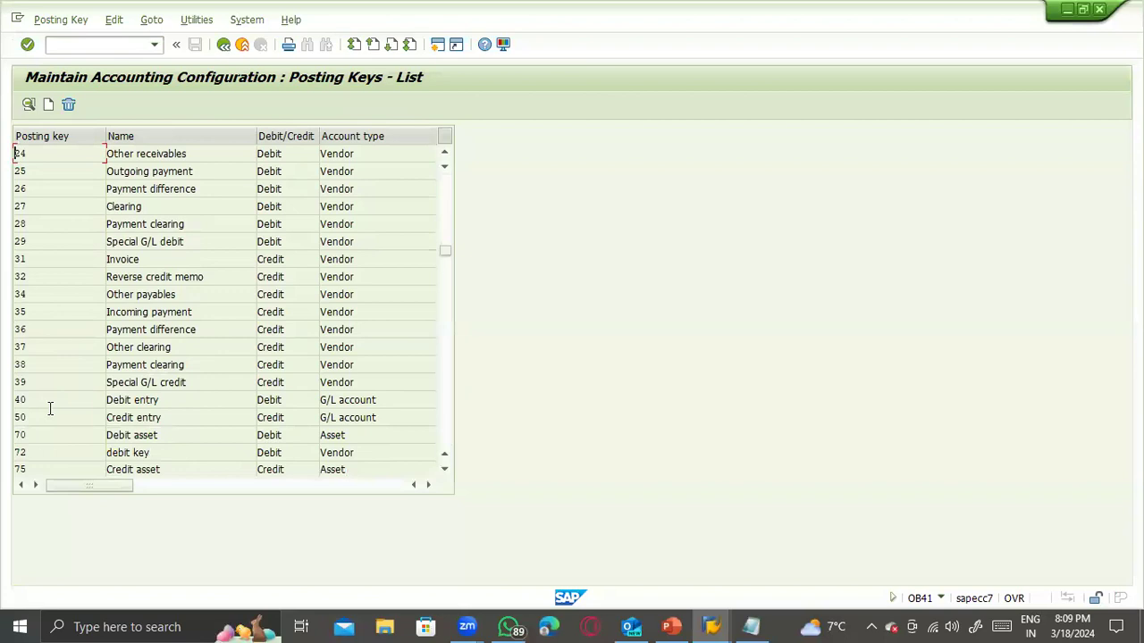
double_click(52, 399)
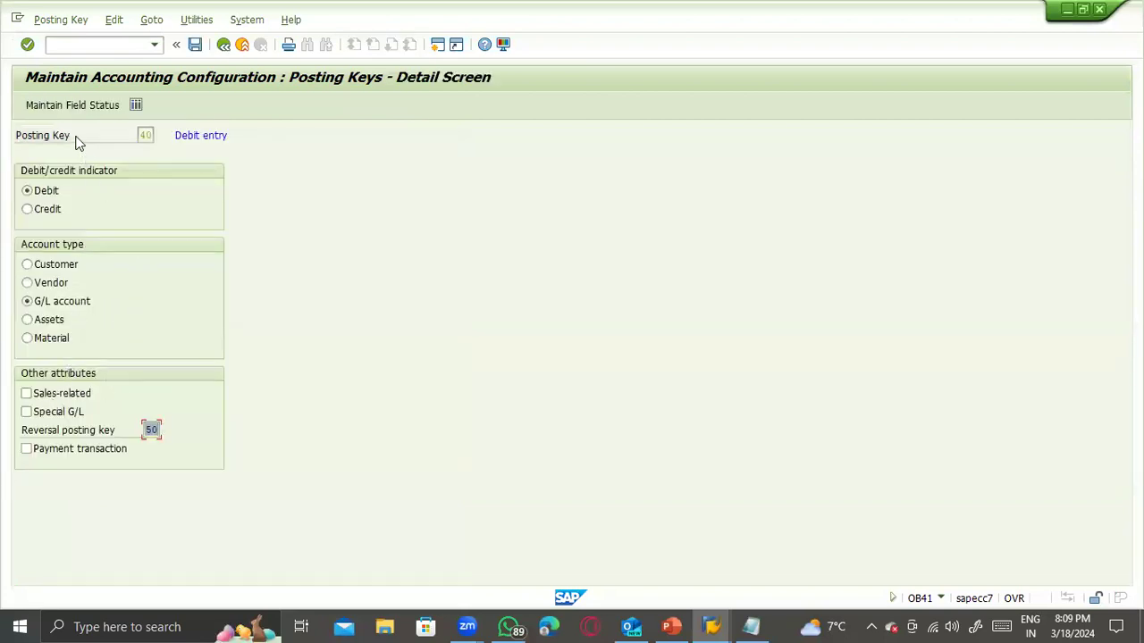
left_click(93, 109)
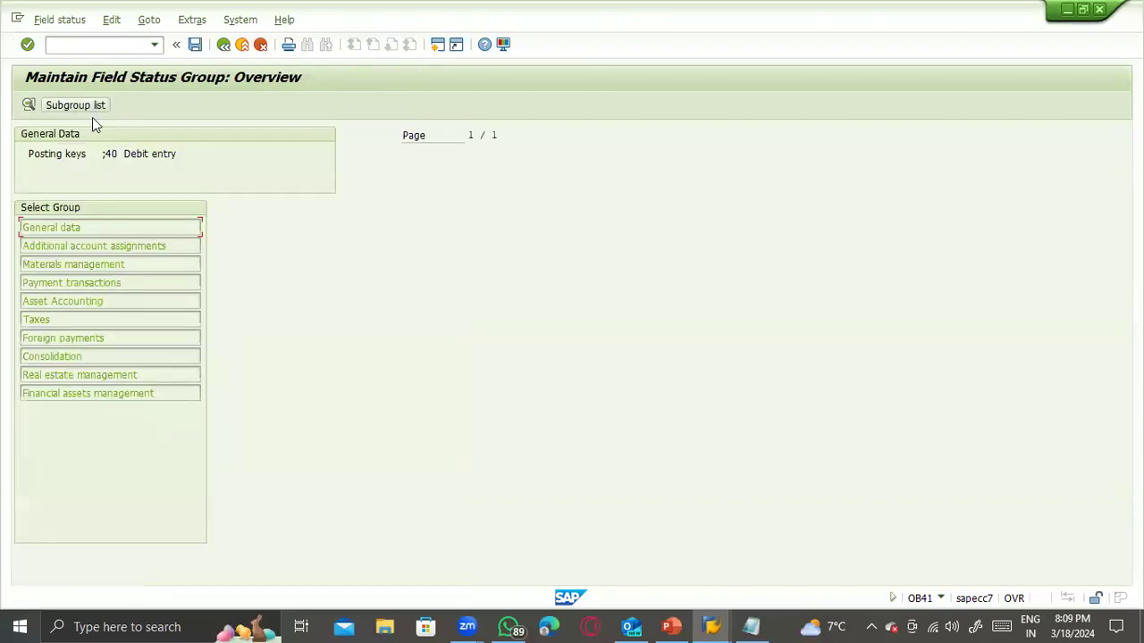
- Examine the general data and additional account assignment fields of posting key 40, and return to the group overview
double_click(77, 229)
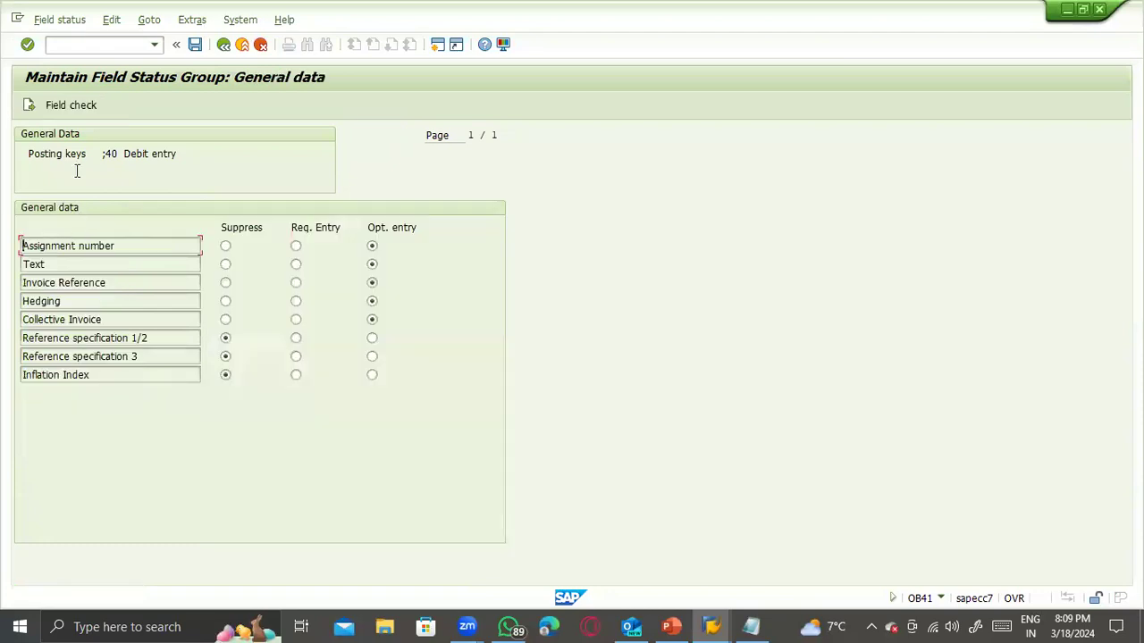
left_click(28, 106)
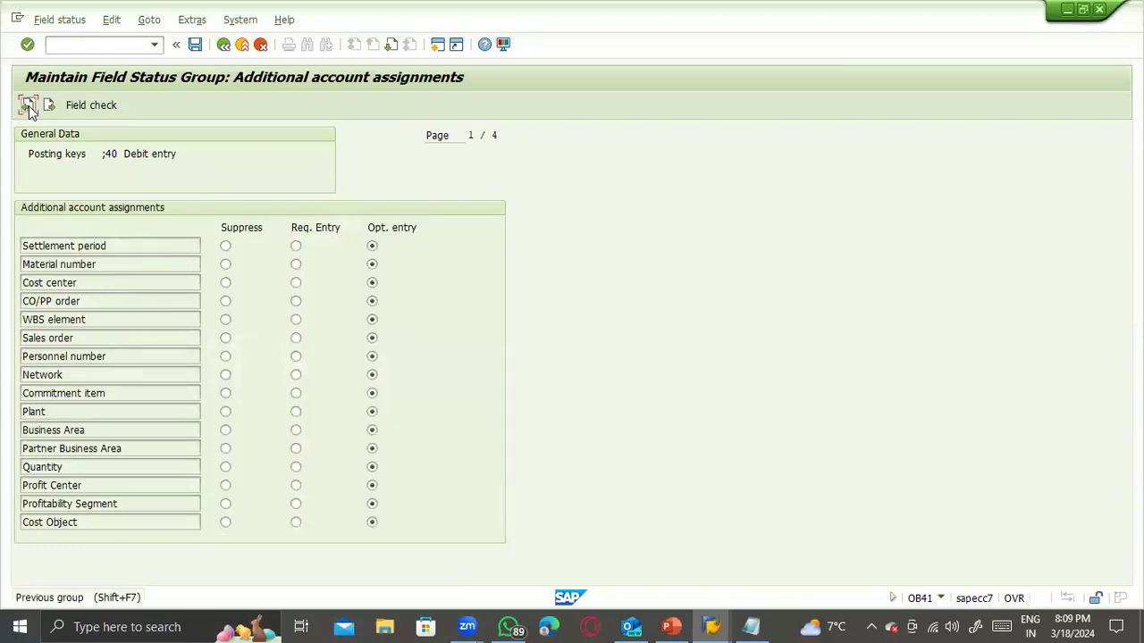
left_click(29, 105)
left_click(29, 106)
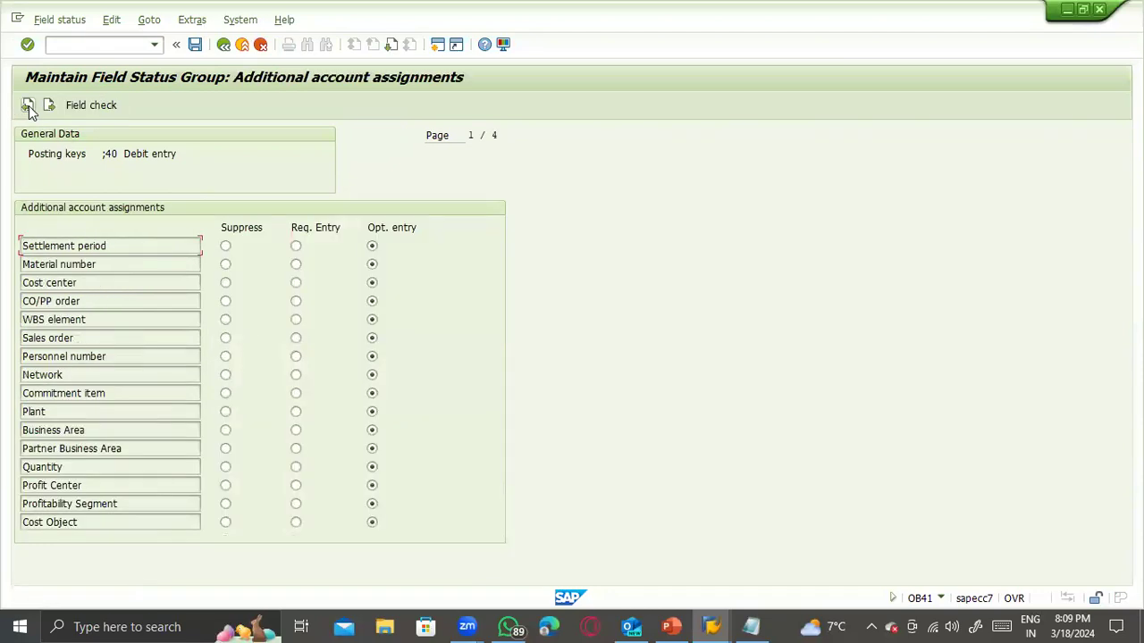
left_click(29, 105)
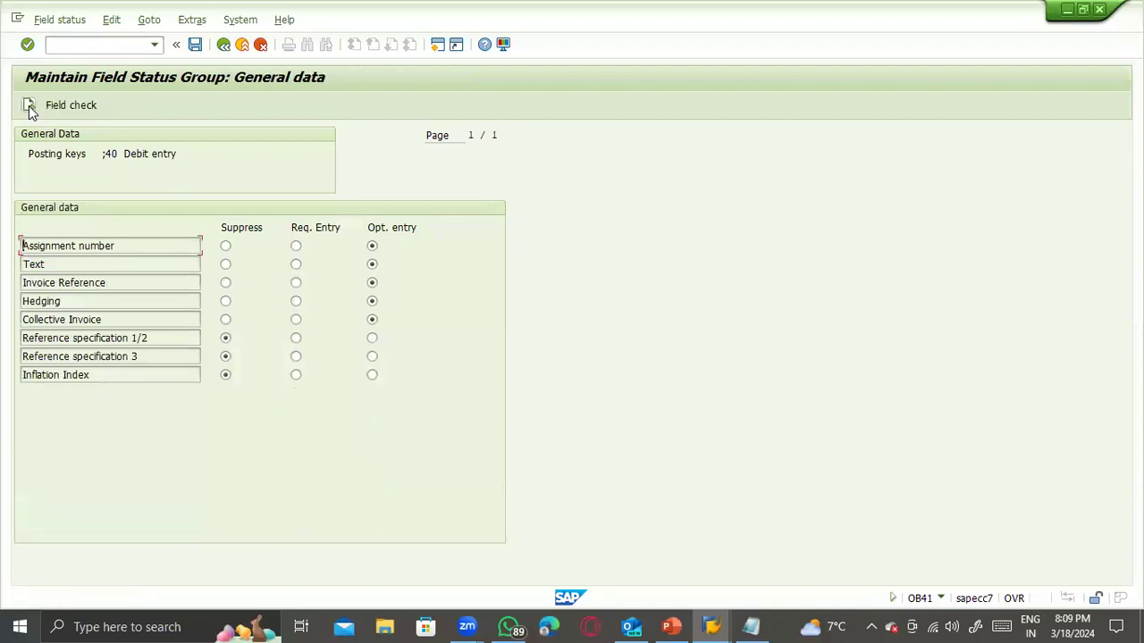
left_click(28, 106)
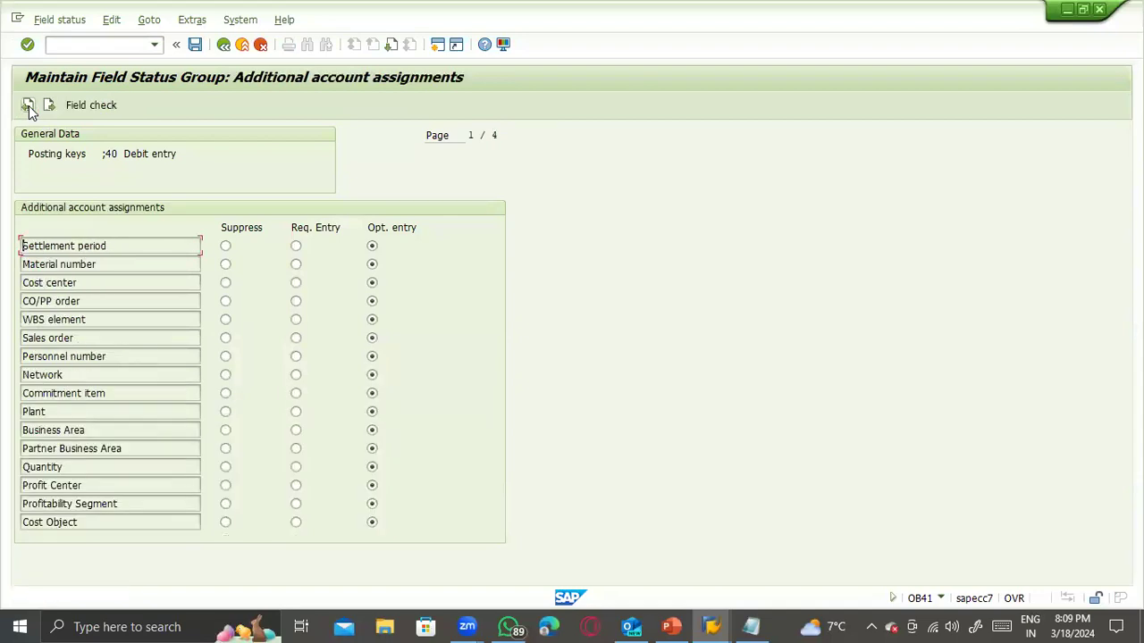
left_click(29, 105)
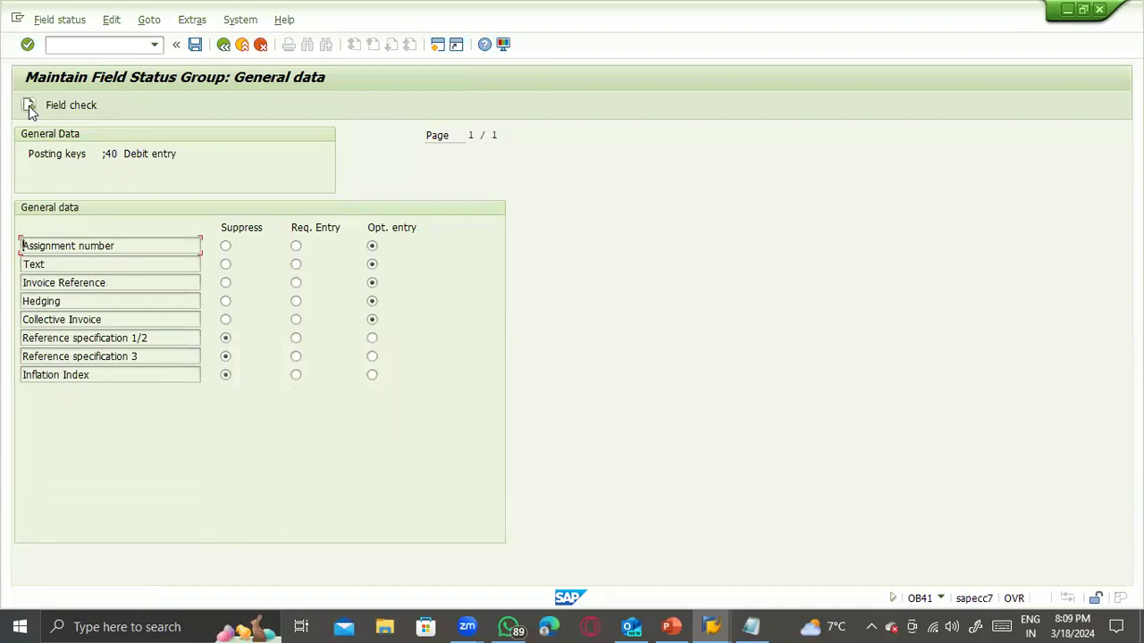
left_click(29, 106)
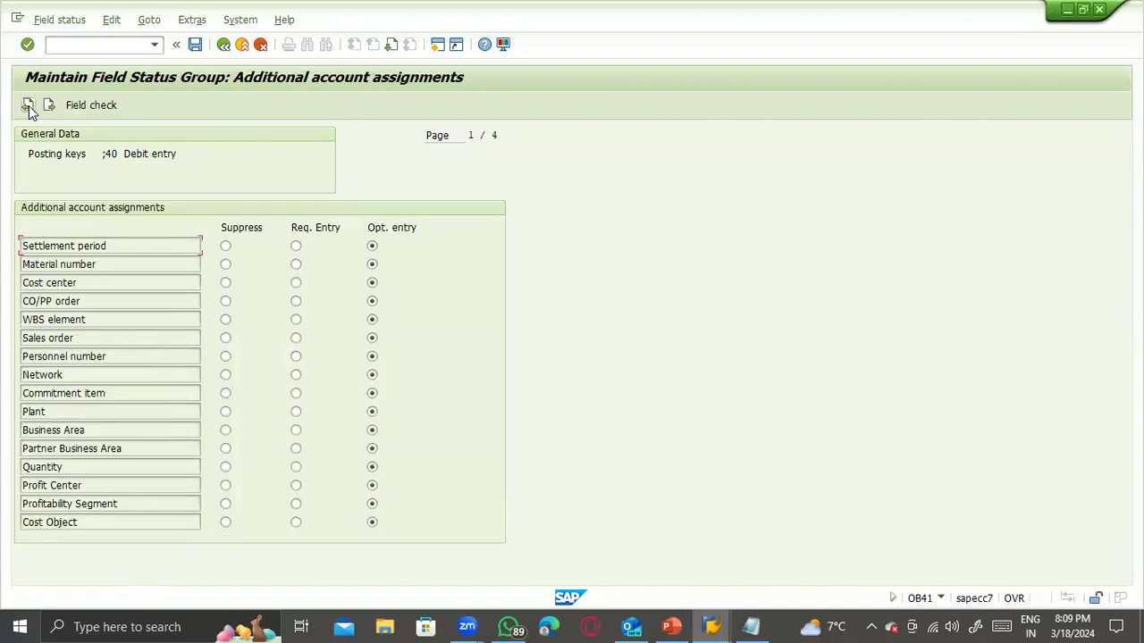
left_click(29, 106)
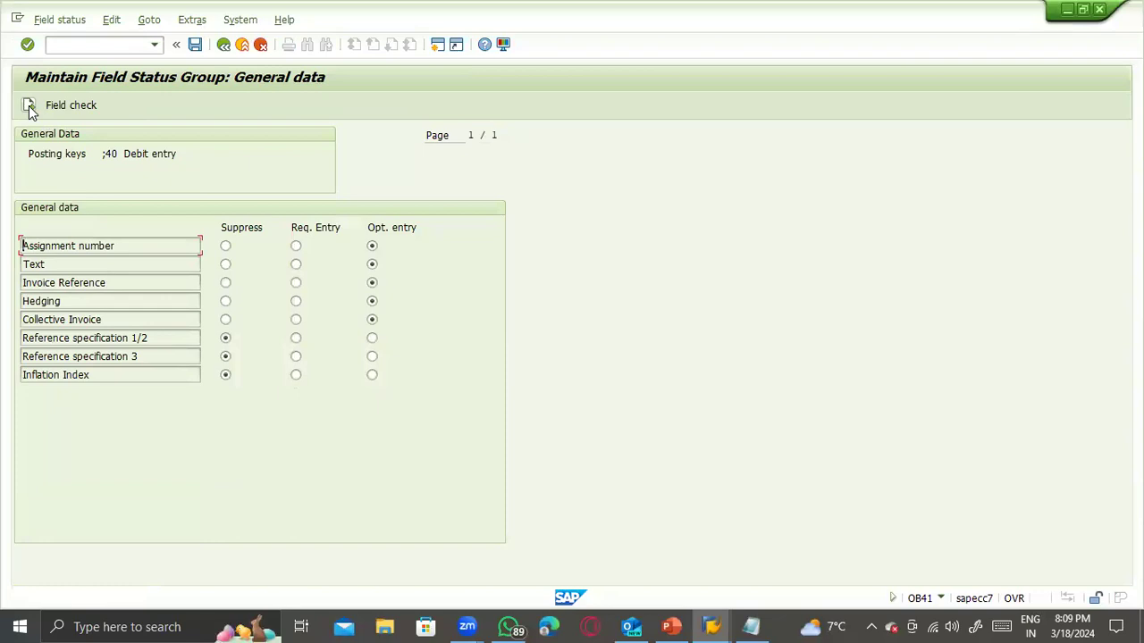
left_click(28, 105)
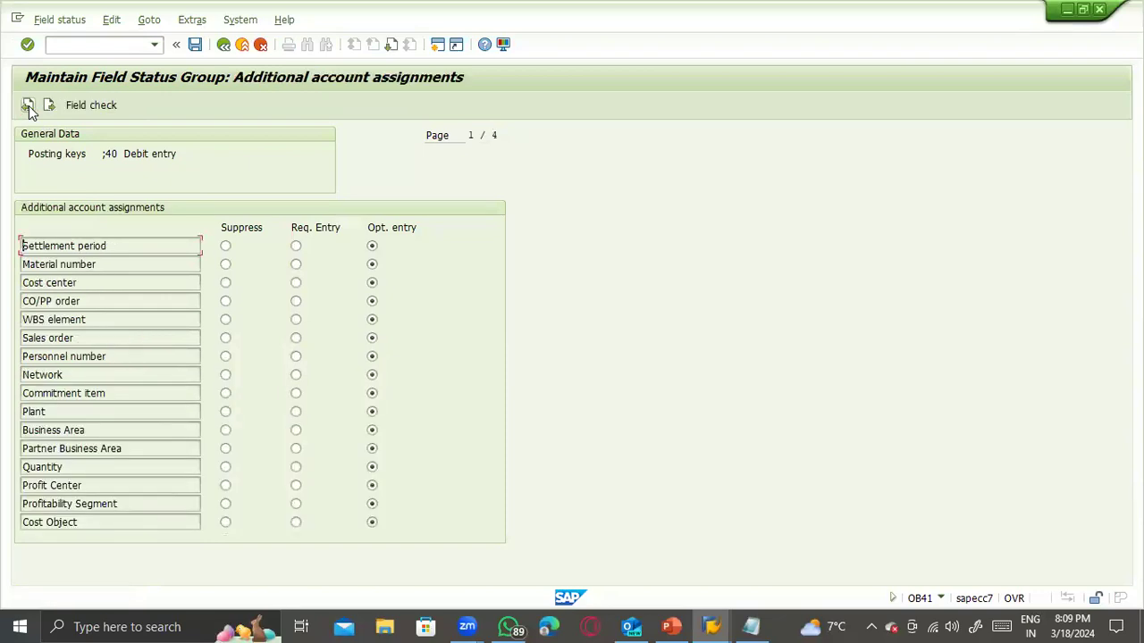
left_click(28, 105)
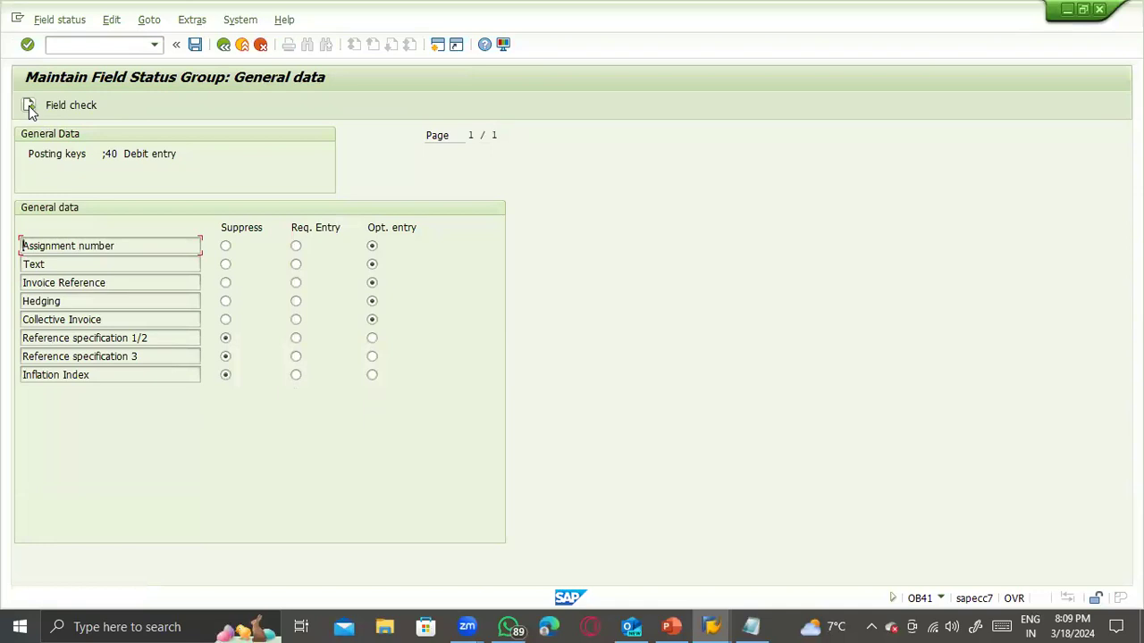
left_click(29, 105)
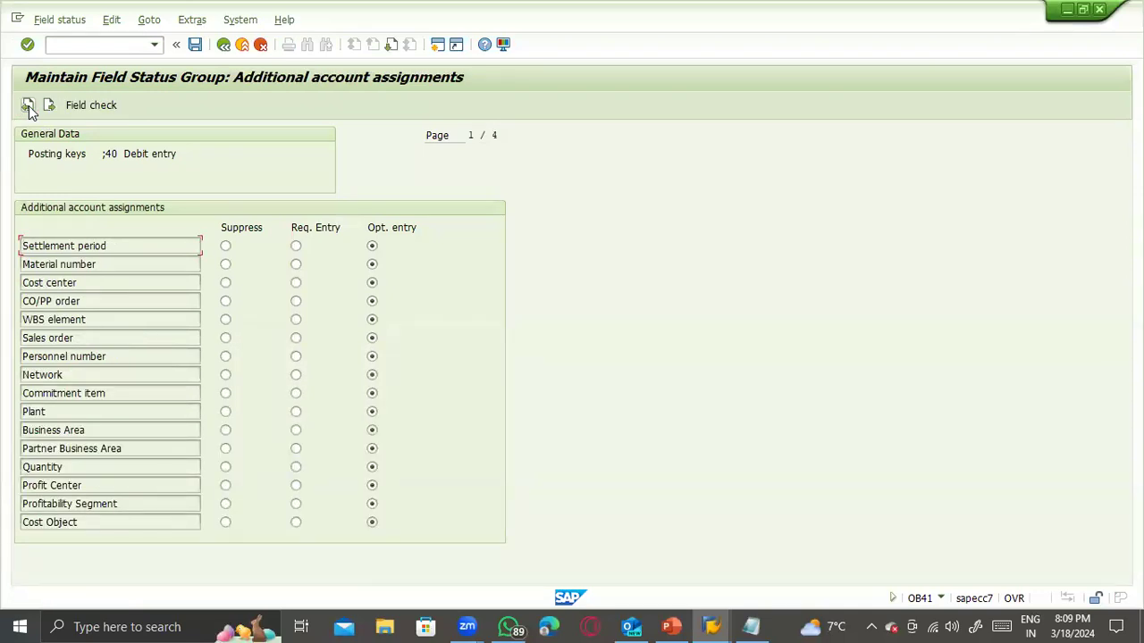
left_click(29, 106)
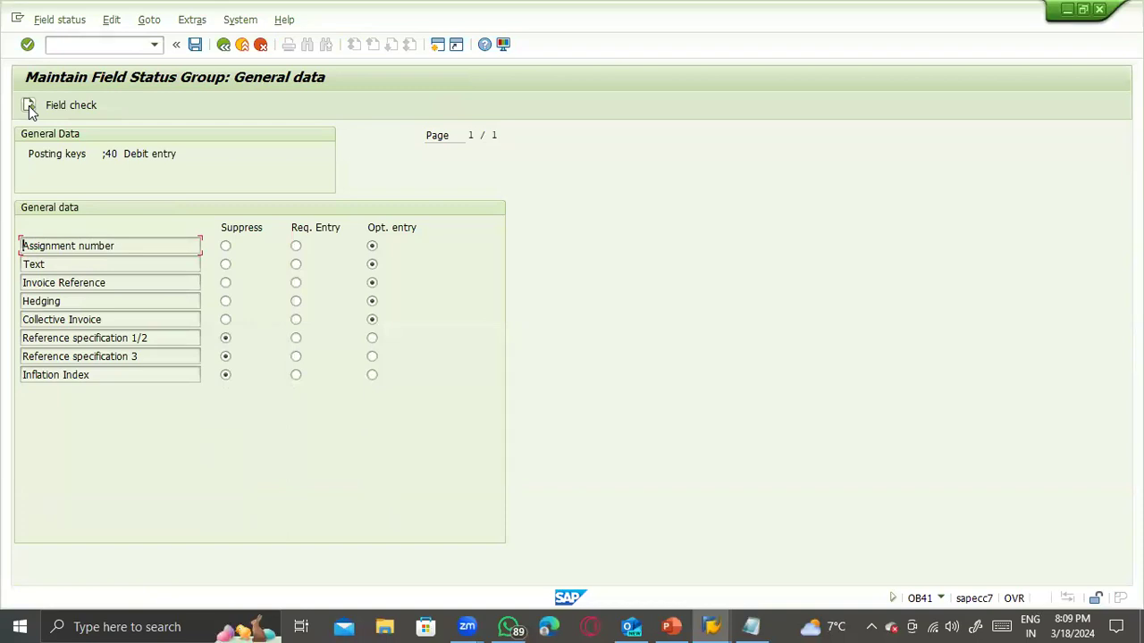
left_click(28, 105)
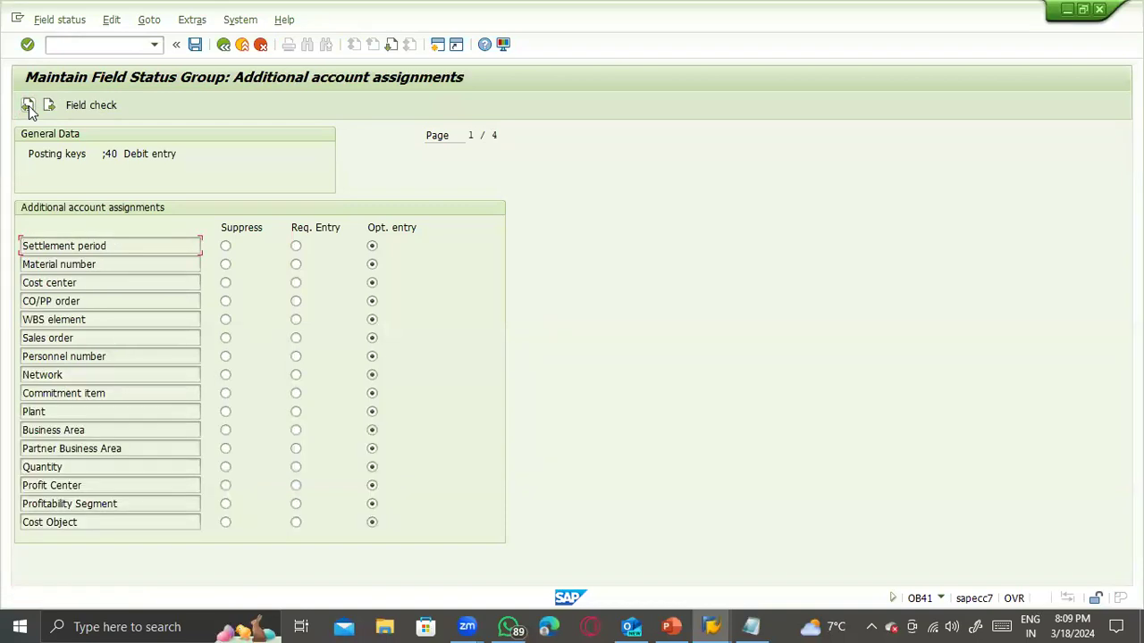
left_click(29, 105)
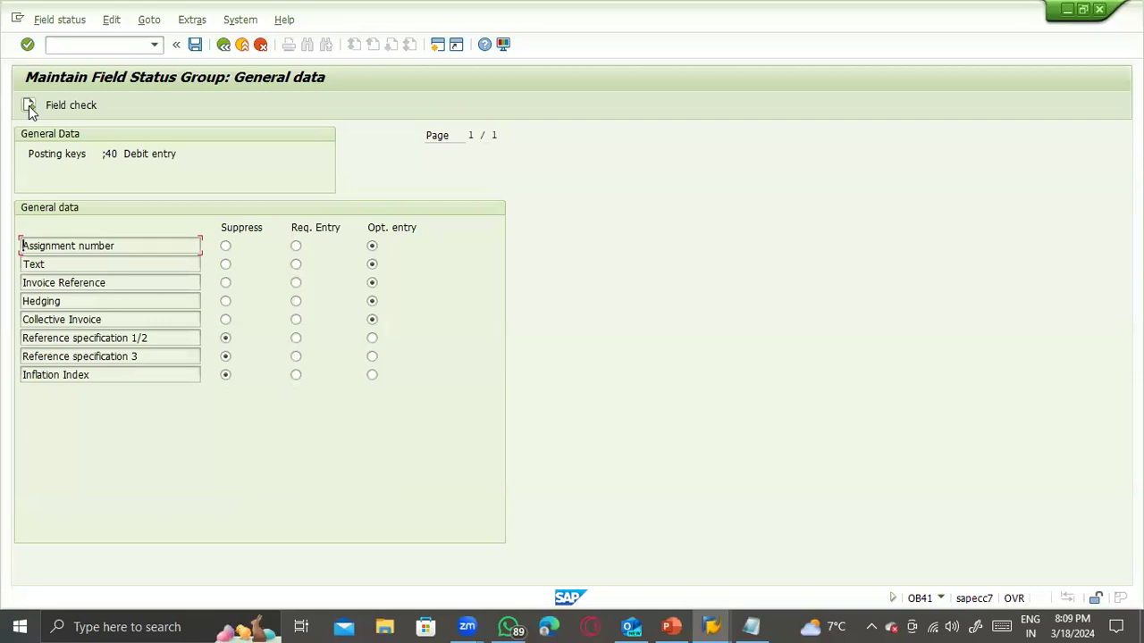
left_click(29, 106)
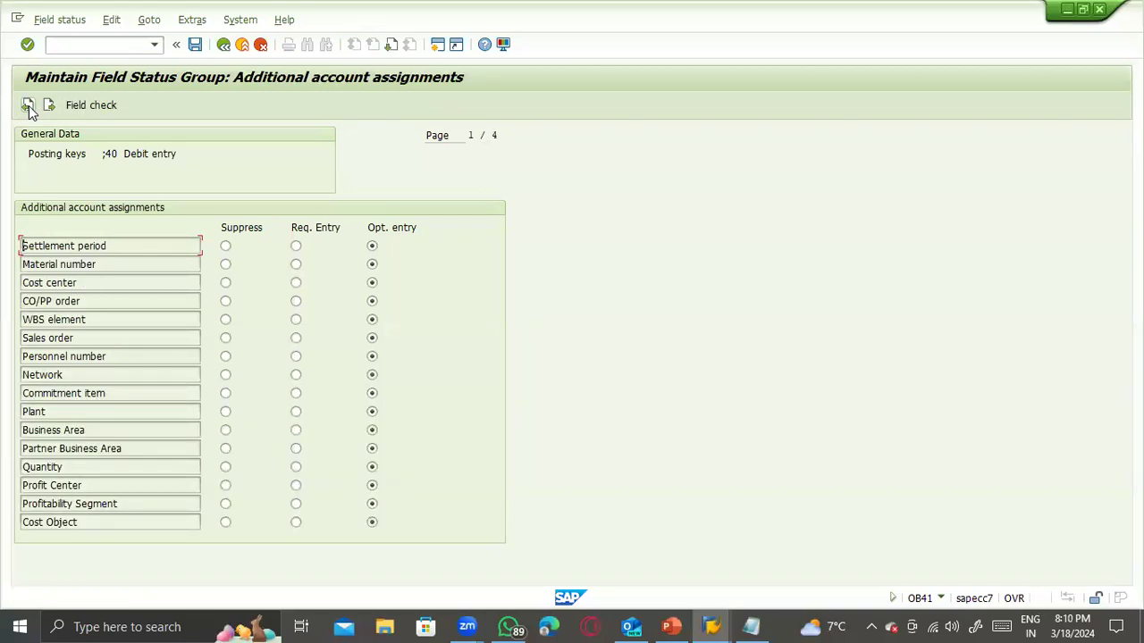
left_click(29, 106)
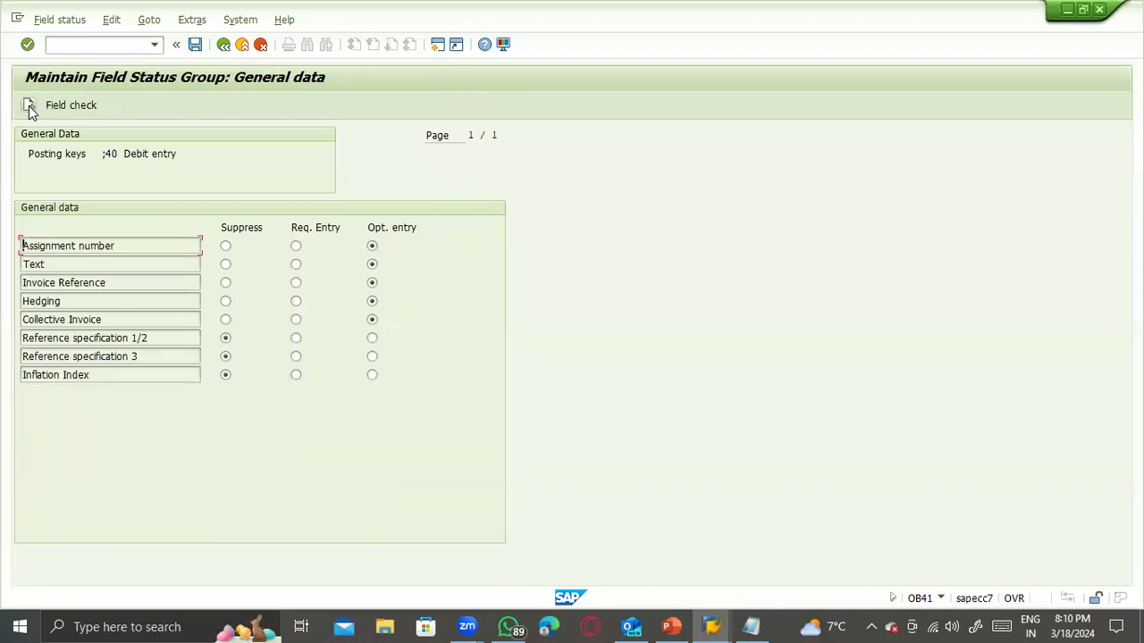
left_click(223, 43)
- Set Value date to optional entry in posting key 40's payment transactions and save the change under customizing request ECDK900518
double_click(67, 229)
left_click(30, 105)
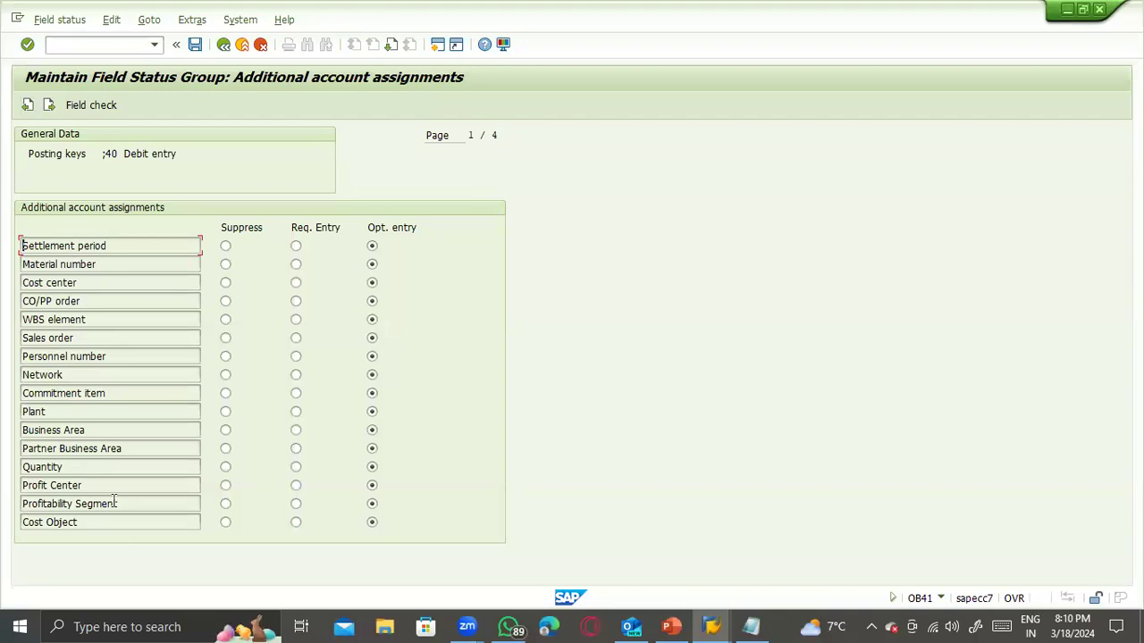
left_click(50, 105)
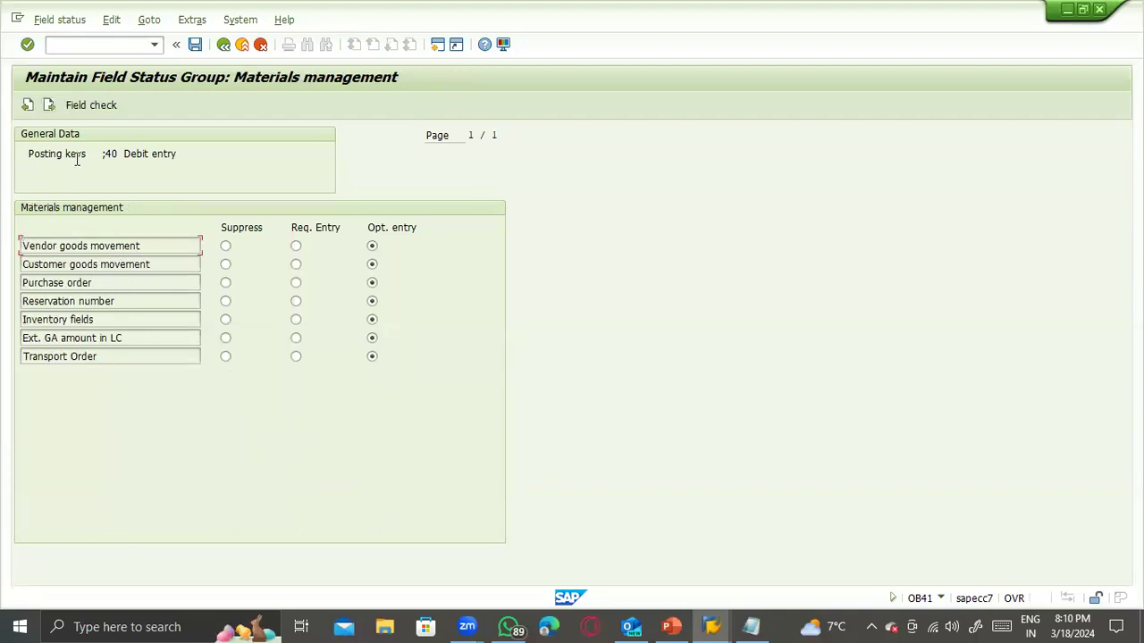
left_click(49, 105)
left_click(77, 264)
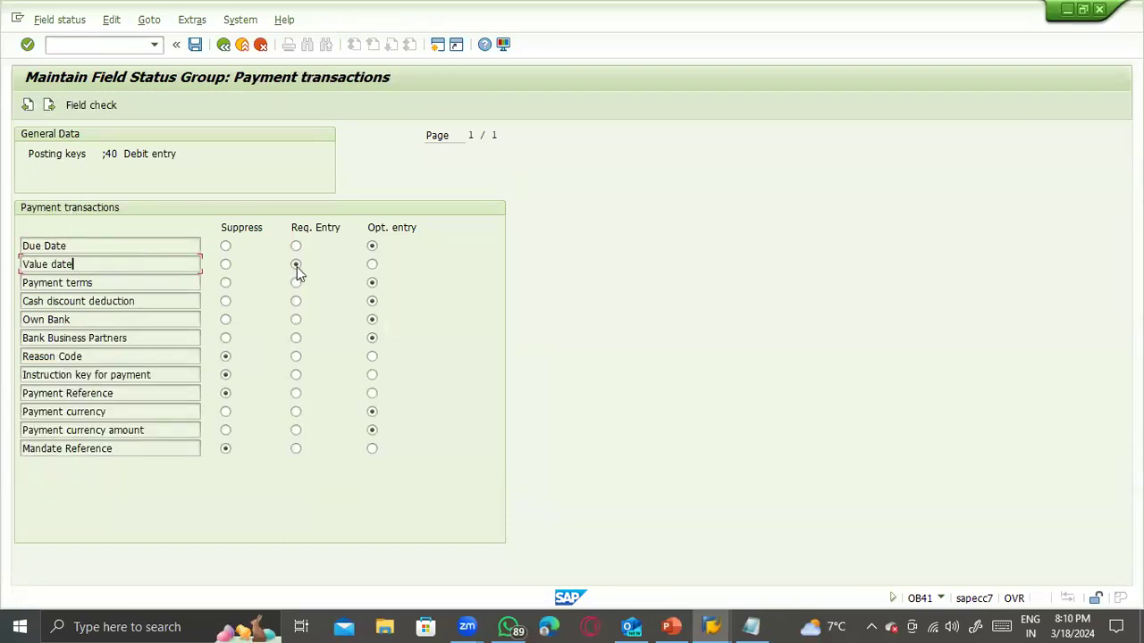
left_click(372, 265)
key("ctrl+s")
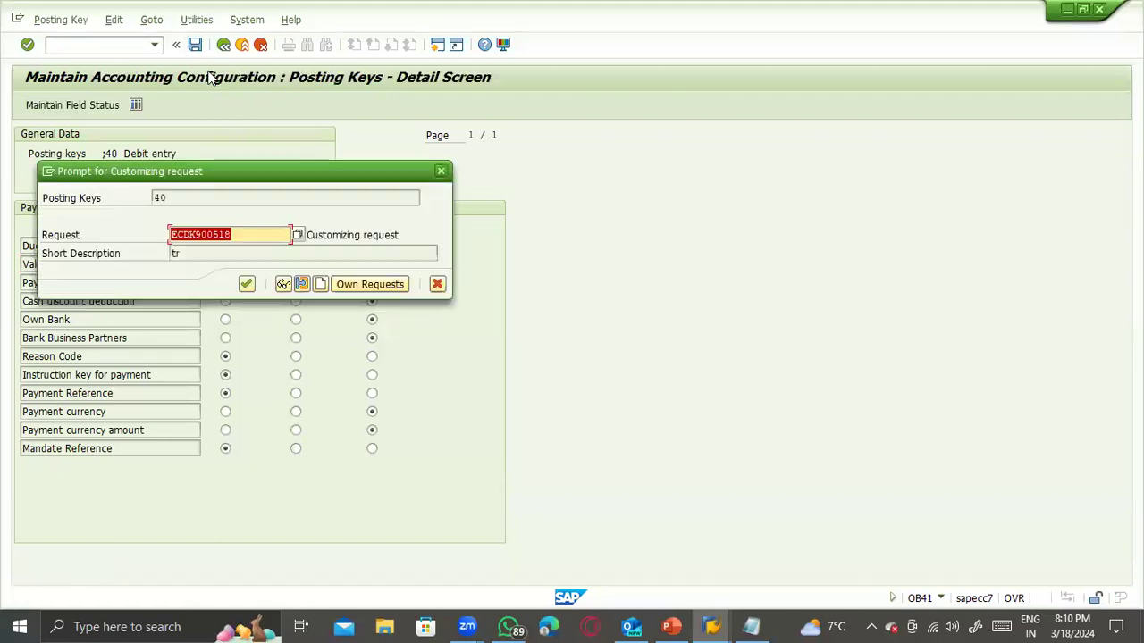
left_click(247, 285)
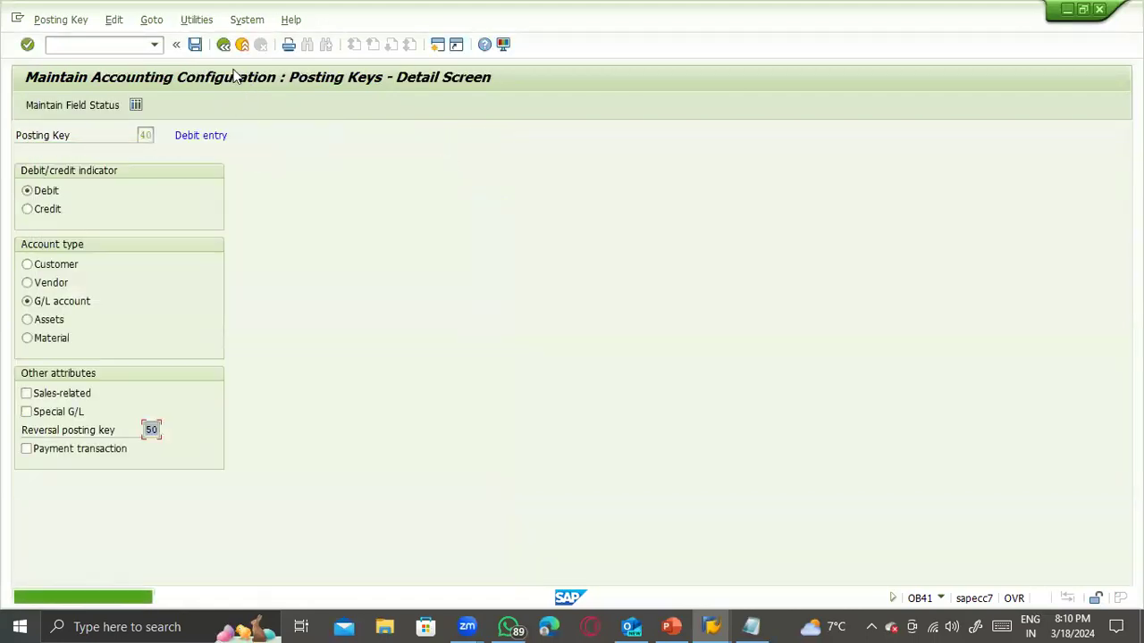
- Return to the Consignment and Pipeline Settlement selection and rerun the settlement for company code 1000 and vendor 1000
key("F3")
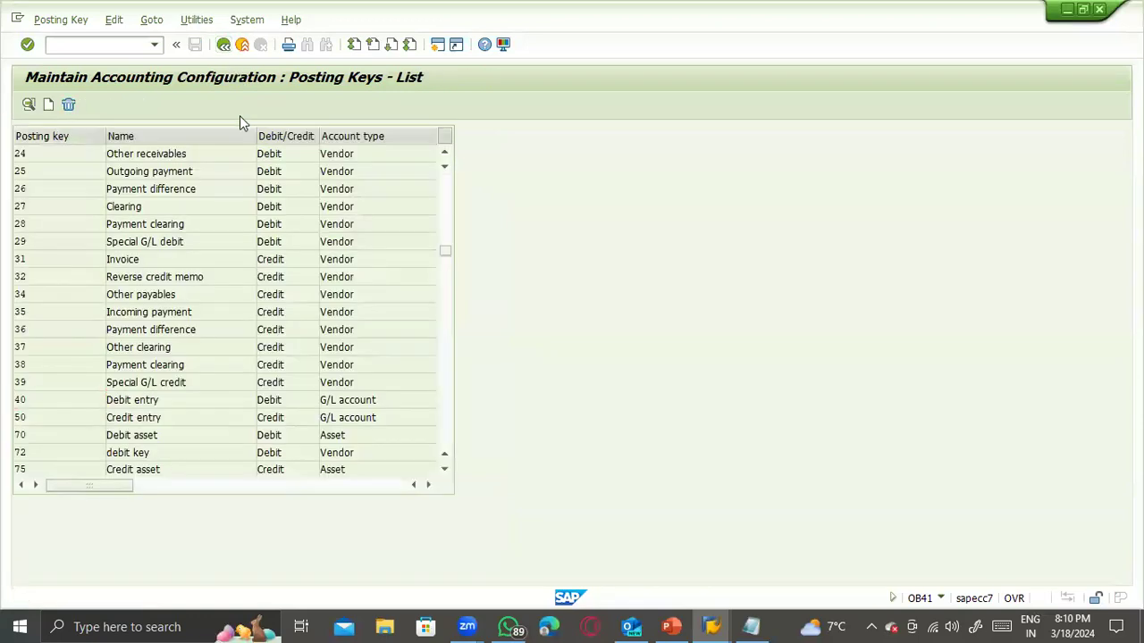
key("F3")
left_click(223, 46)
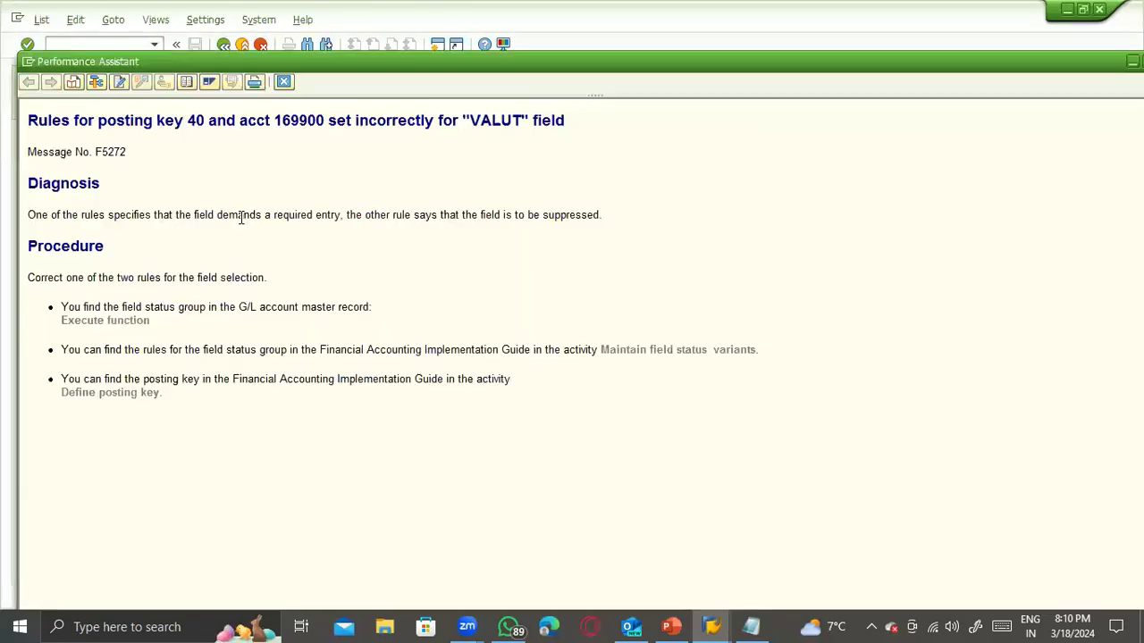
left_click(283, 81)
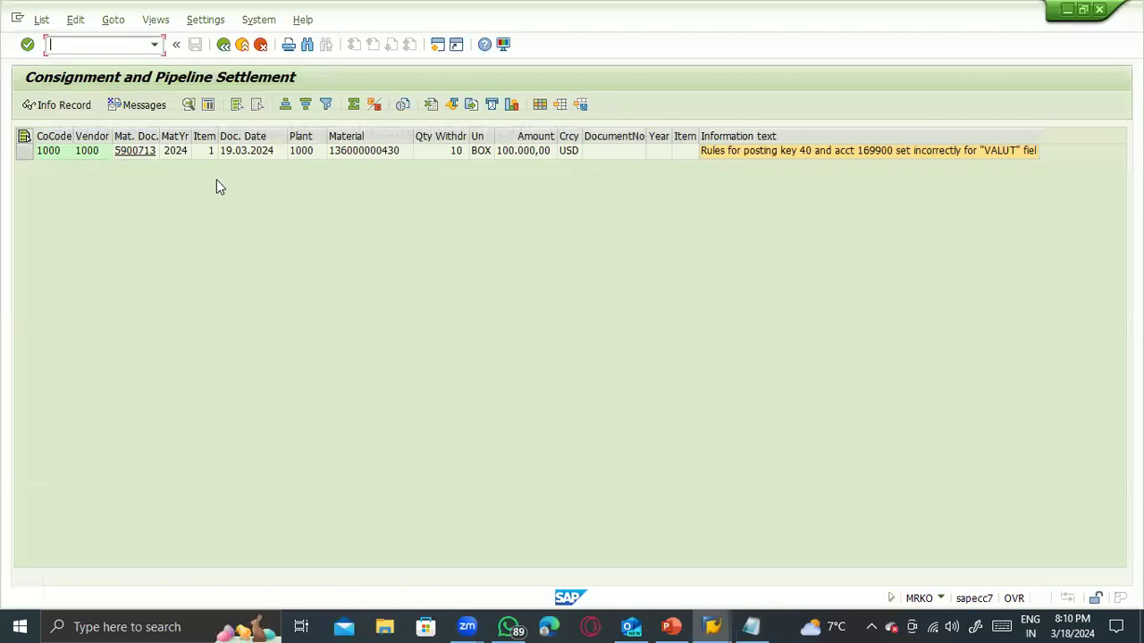
left_click(223, 43)
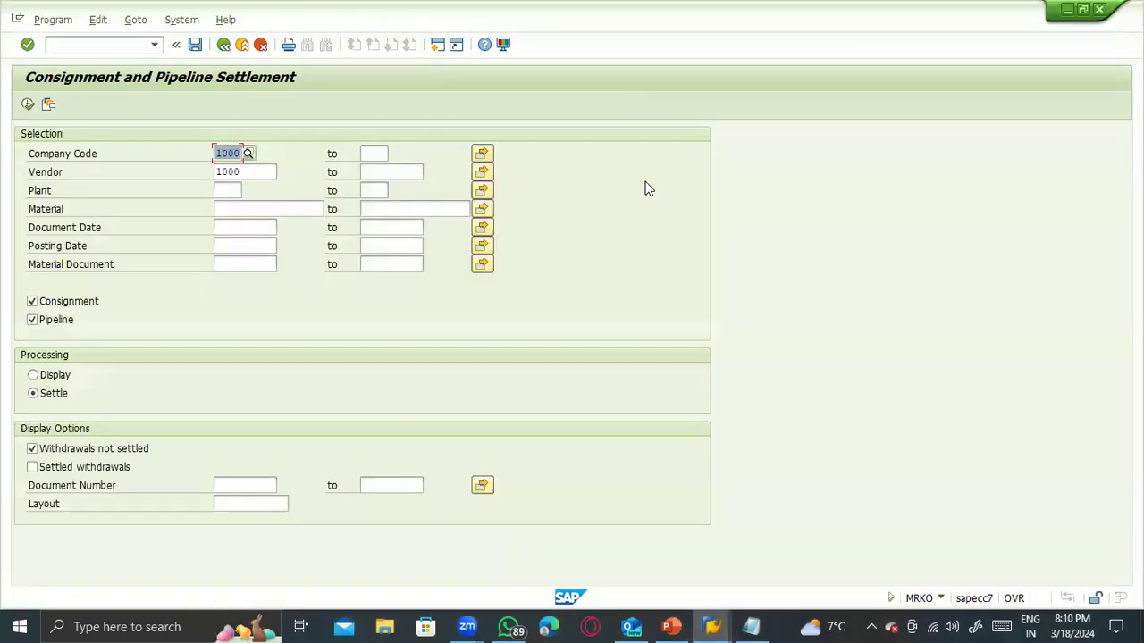
left_click(28, 105)
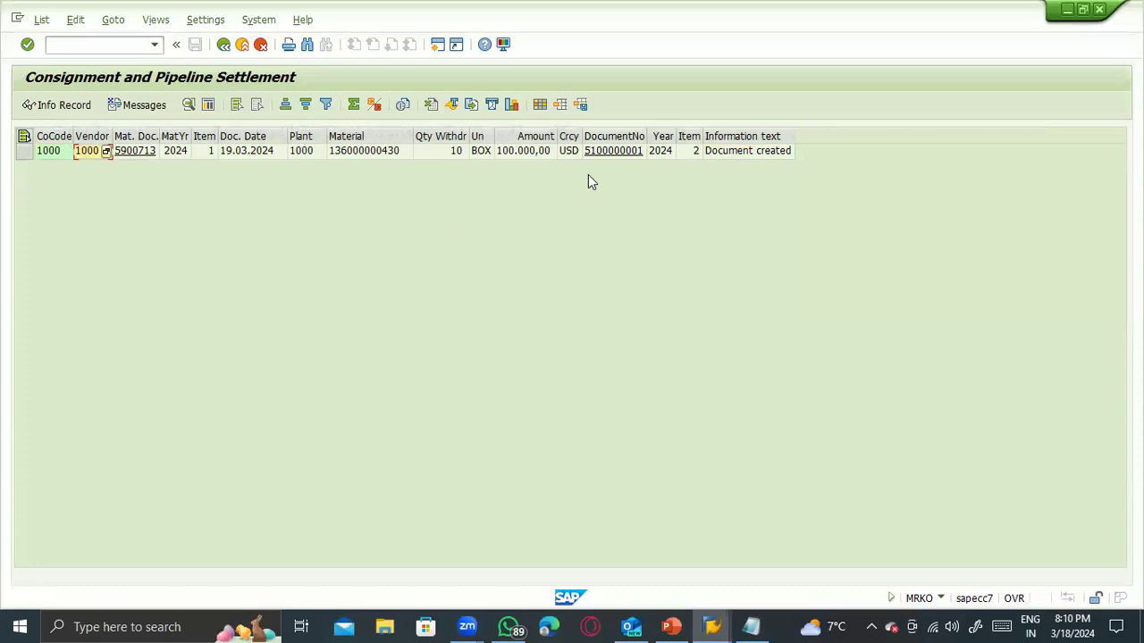
- Open the accounting document created by the settlement and examine its vendor, Accounts Payable and input tax line items
left_click(368, 154)
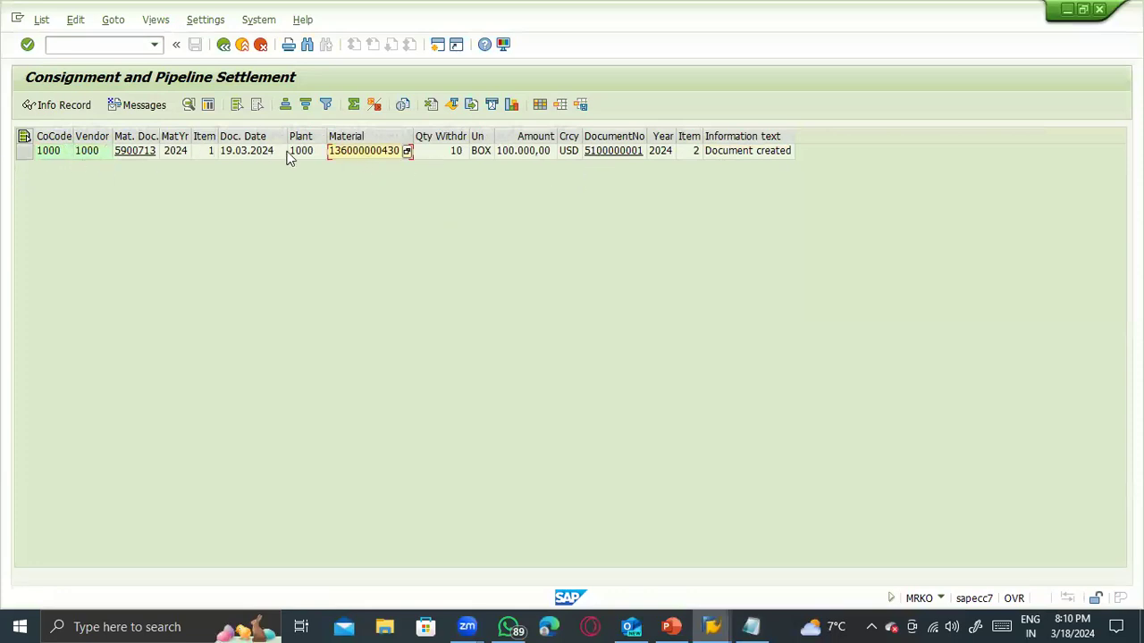
left_click(615, 154)
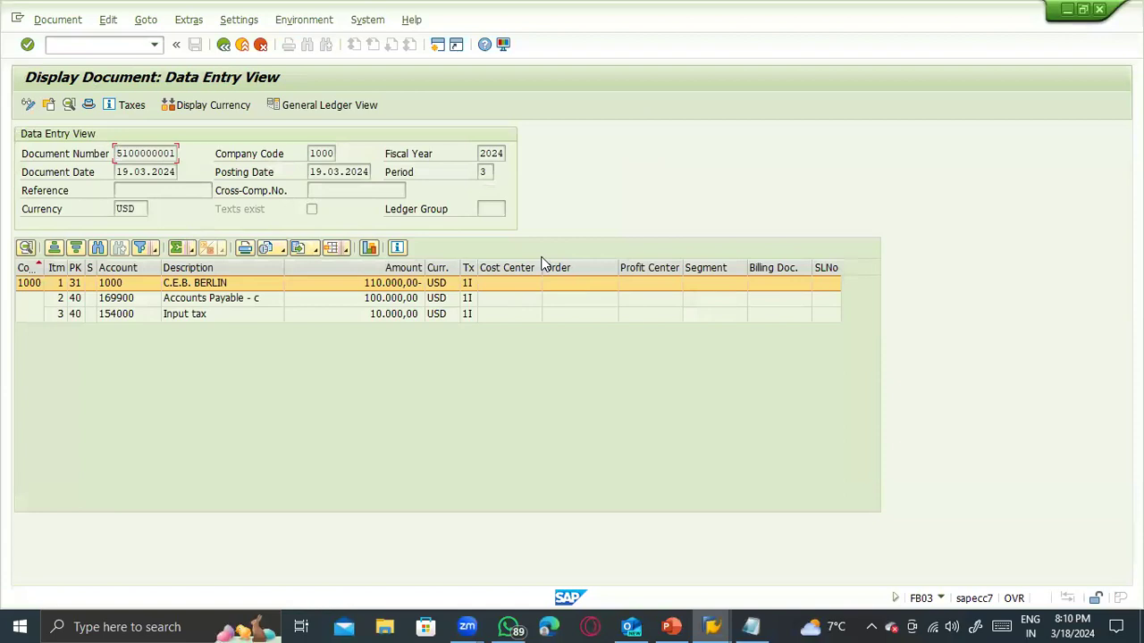
left_click(371, 284)
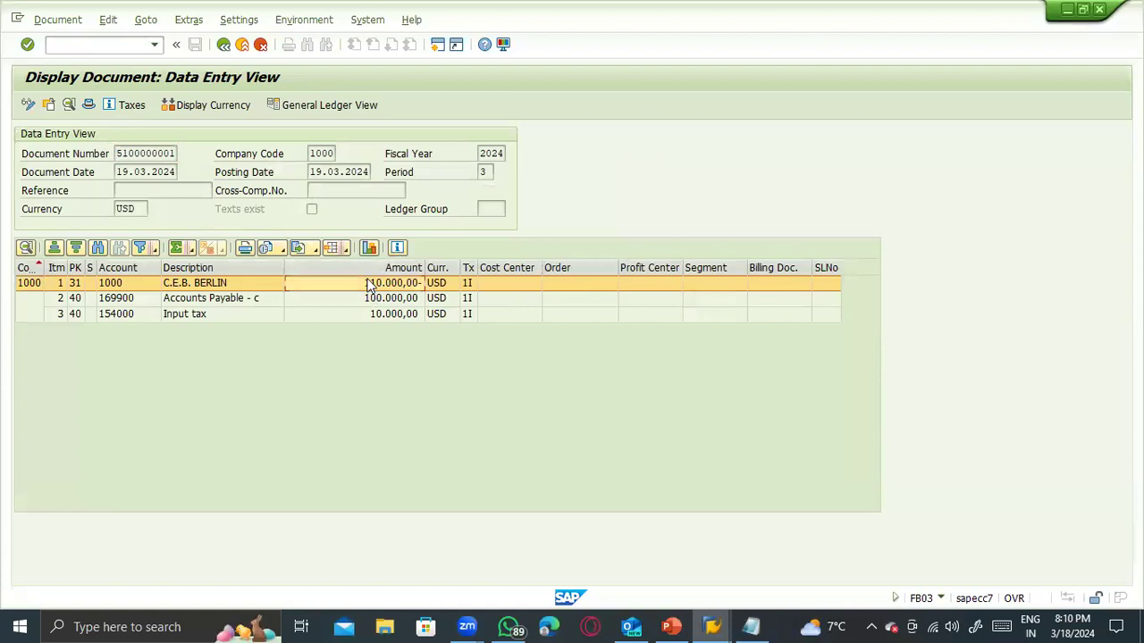
left_click(238, 302)
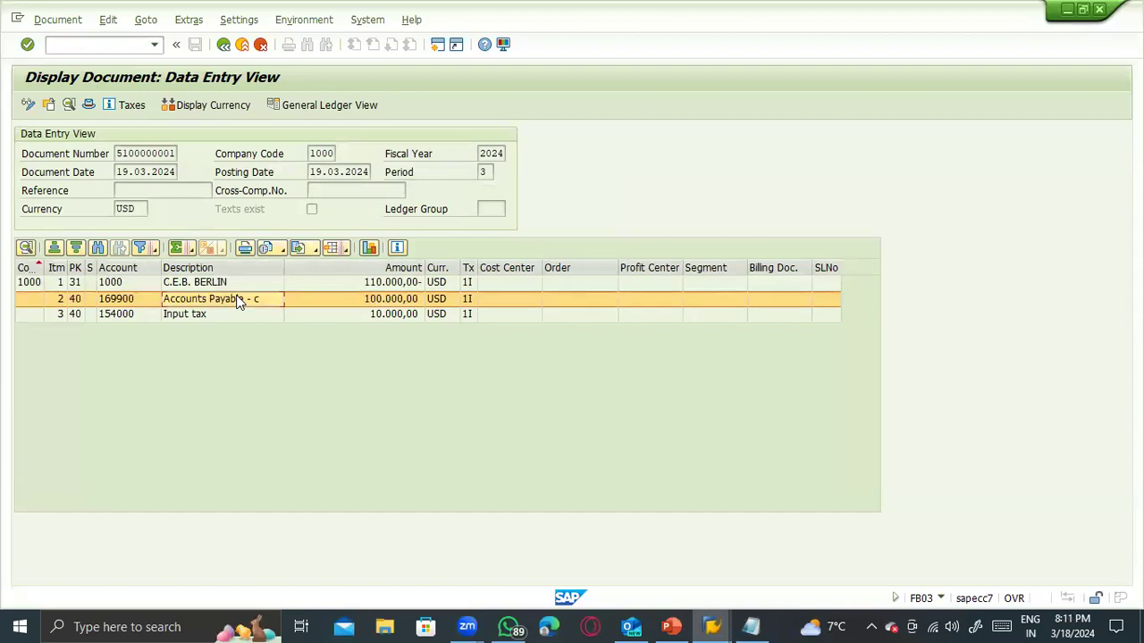
left_click(223, 315)
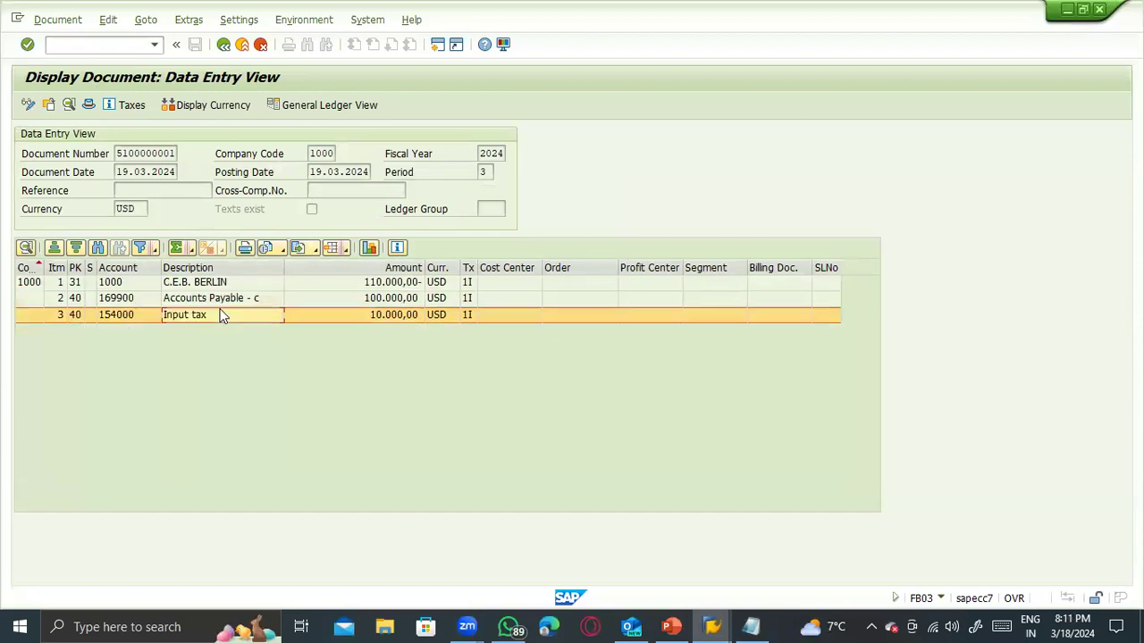
left_click(347, 301)
left_click(349, 314)
left_click(347, 303)
left_click(349, 315)
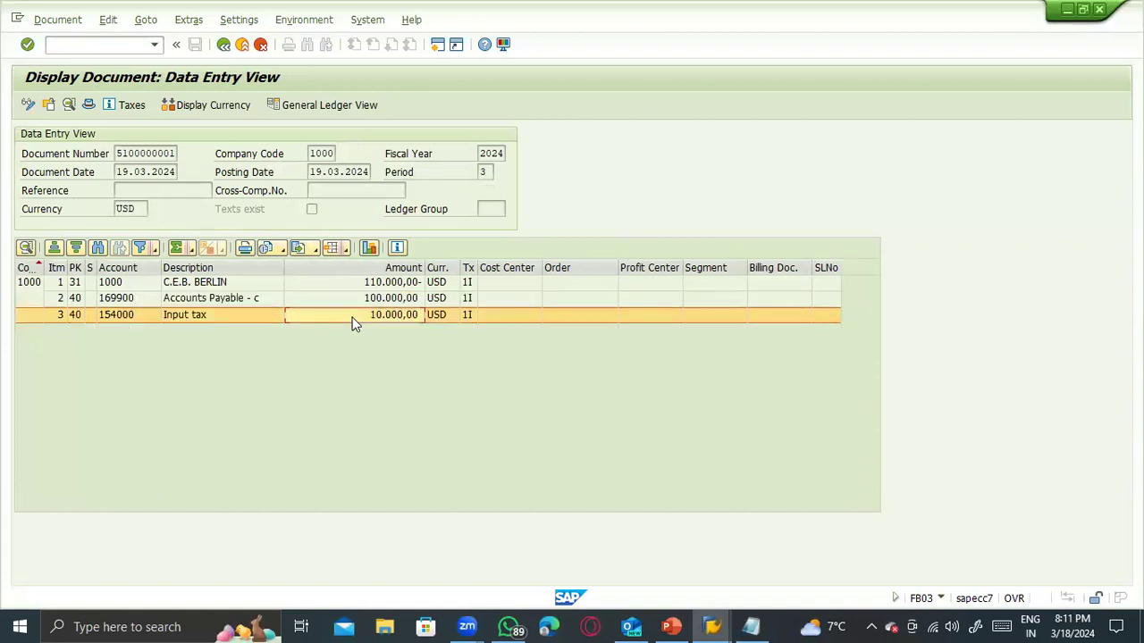
left_click(367, 284)
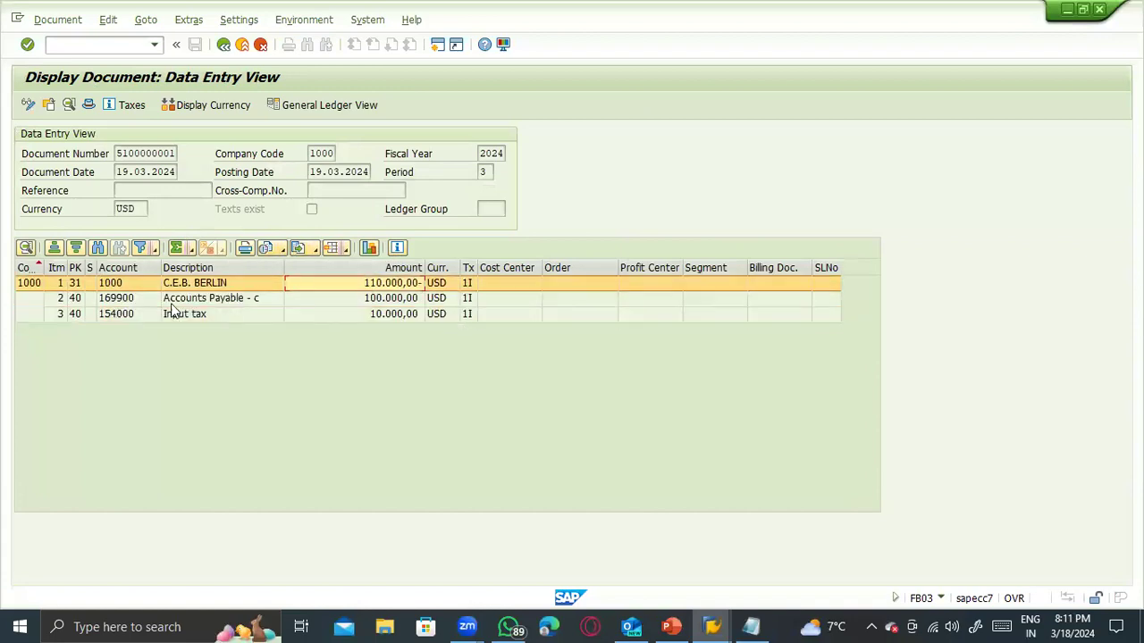
left_click(198, 284)
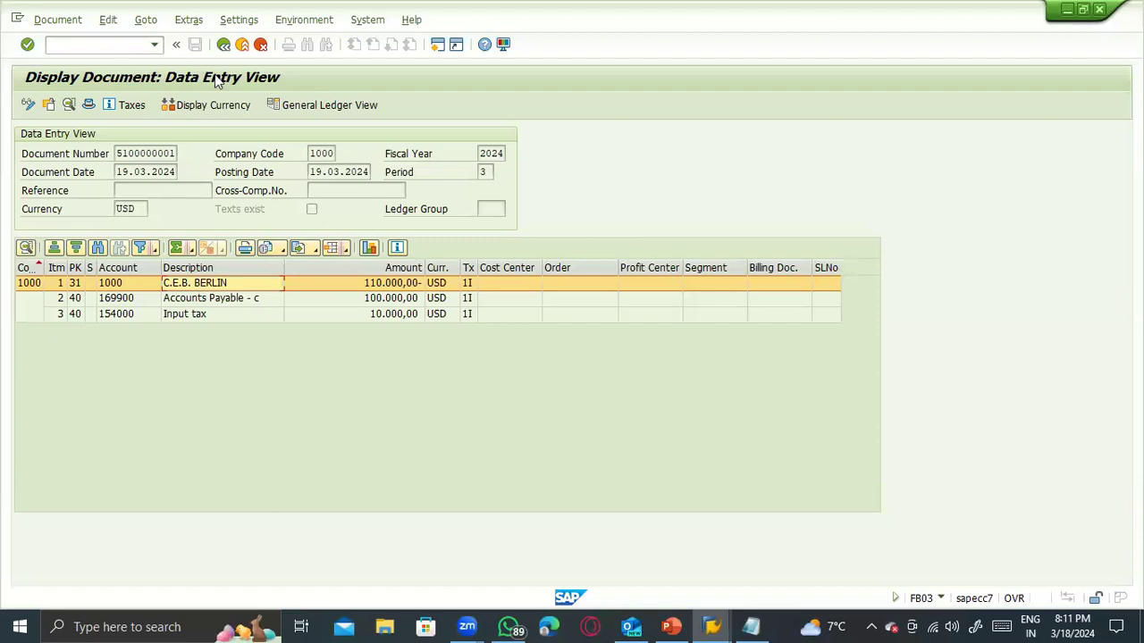
- Leave the settlement transaction and start a MIGO transfer posting with R10 Other as the reference
key("F3")
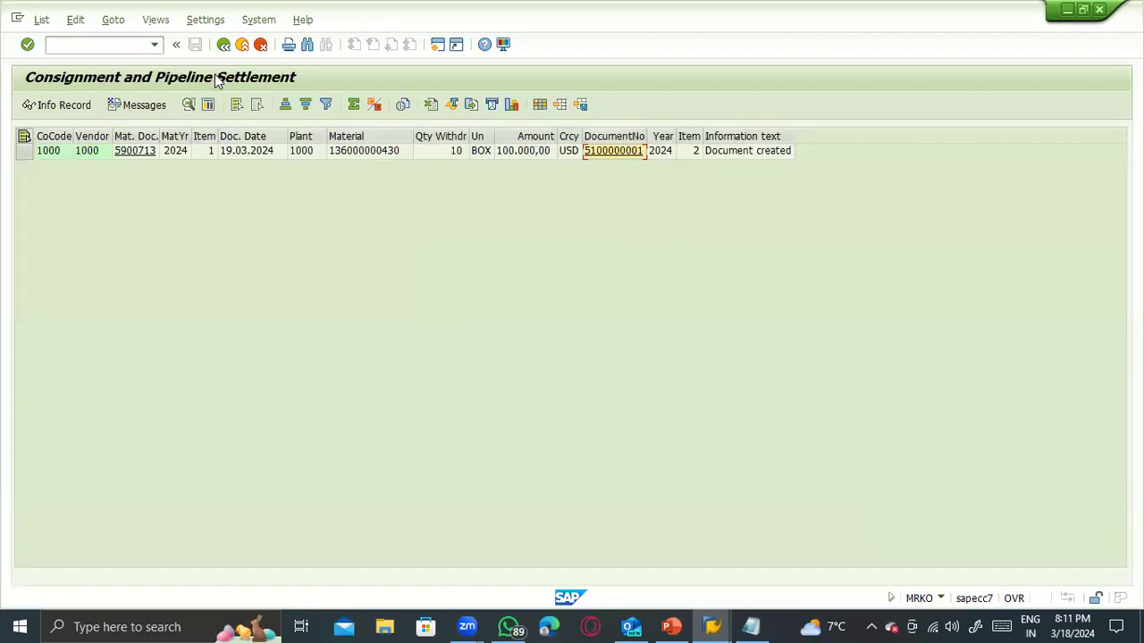
key("F3")
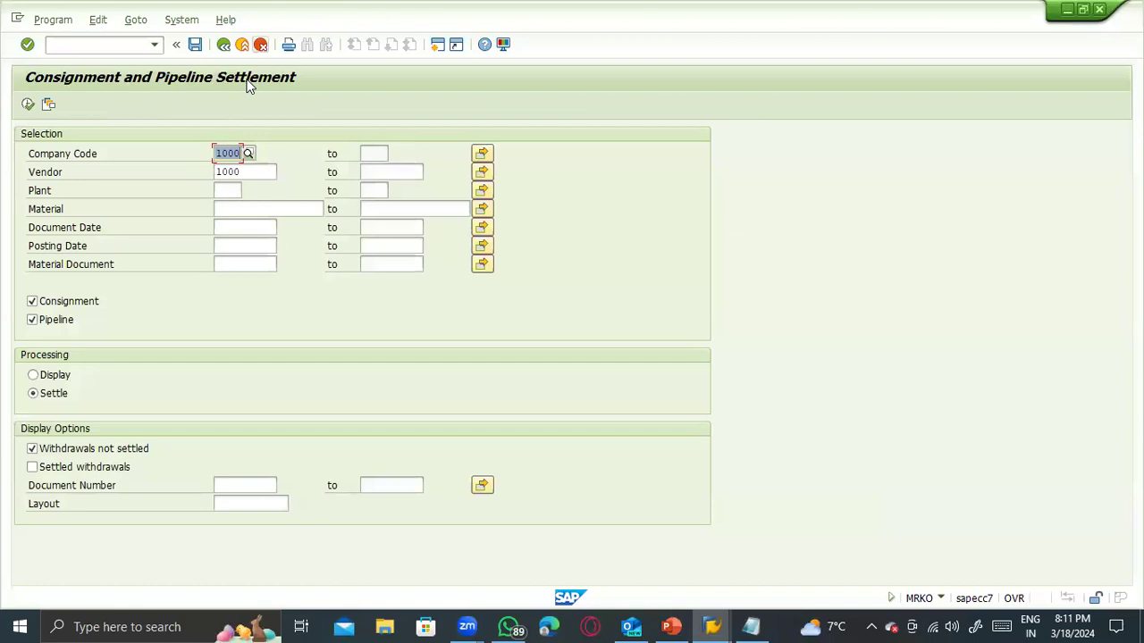
key("F3")
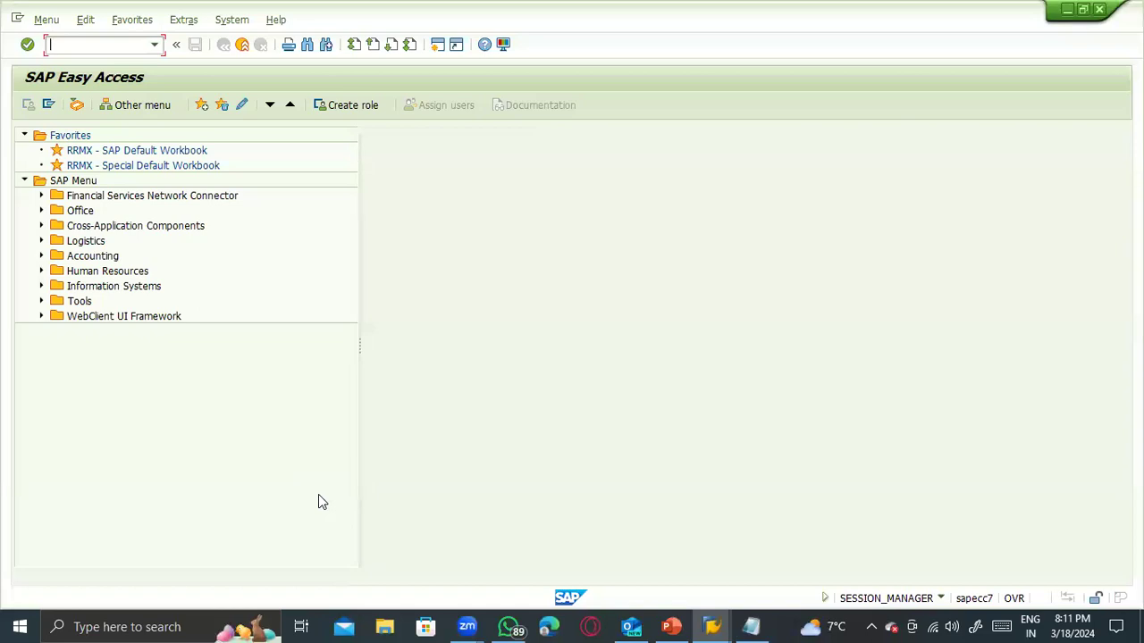
type("migo")
key("Return")
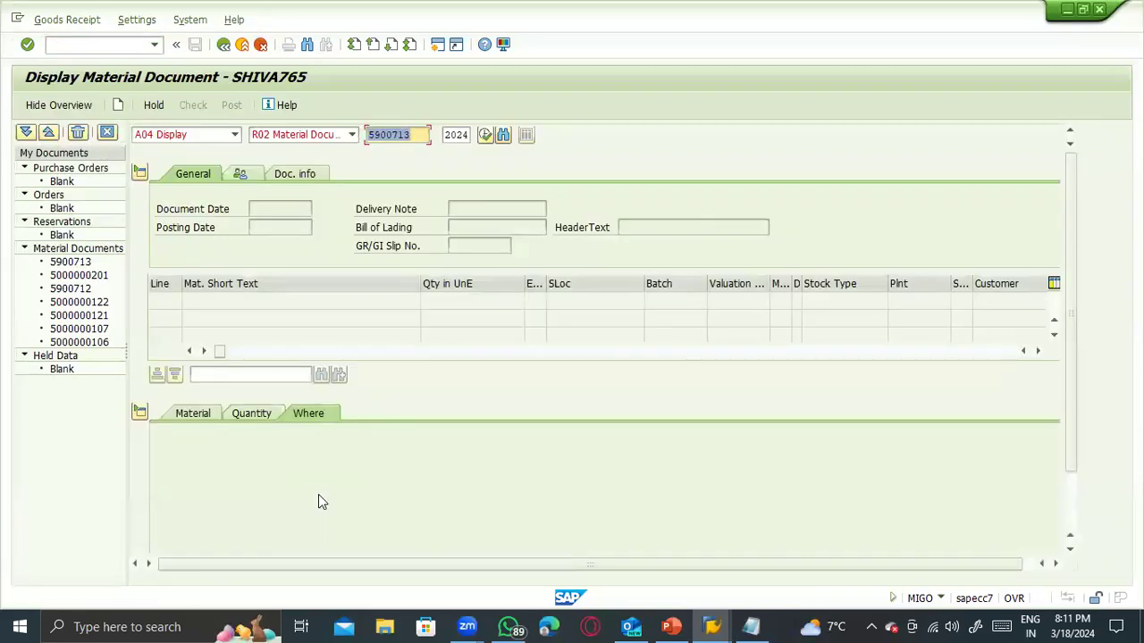
left_click(236, 136)
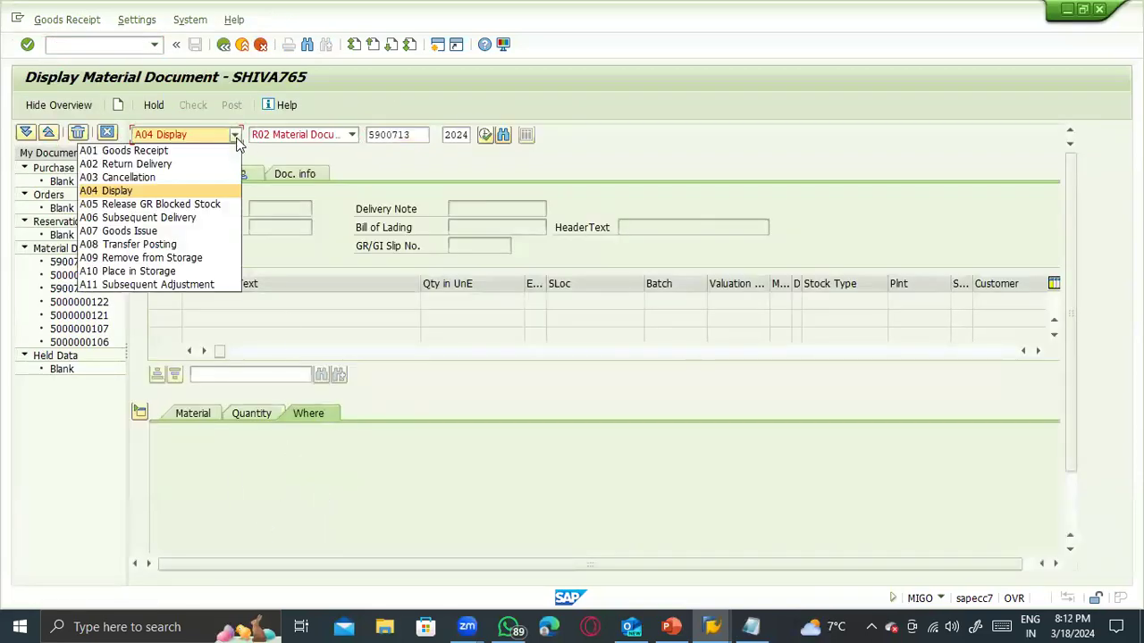
left_click(201, 245)
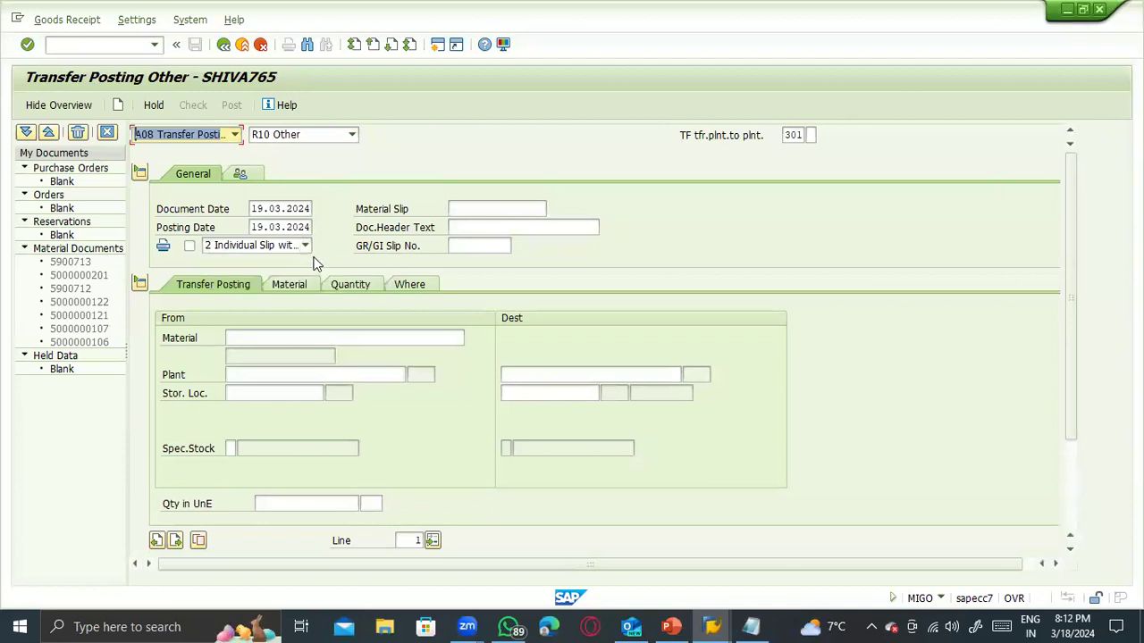
left_click(234, 135)
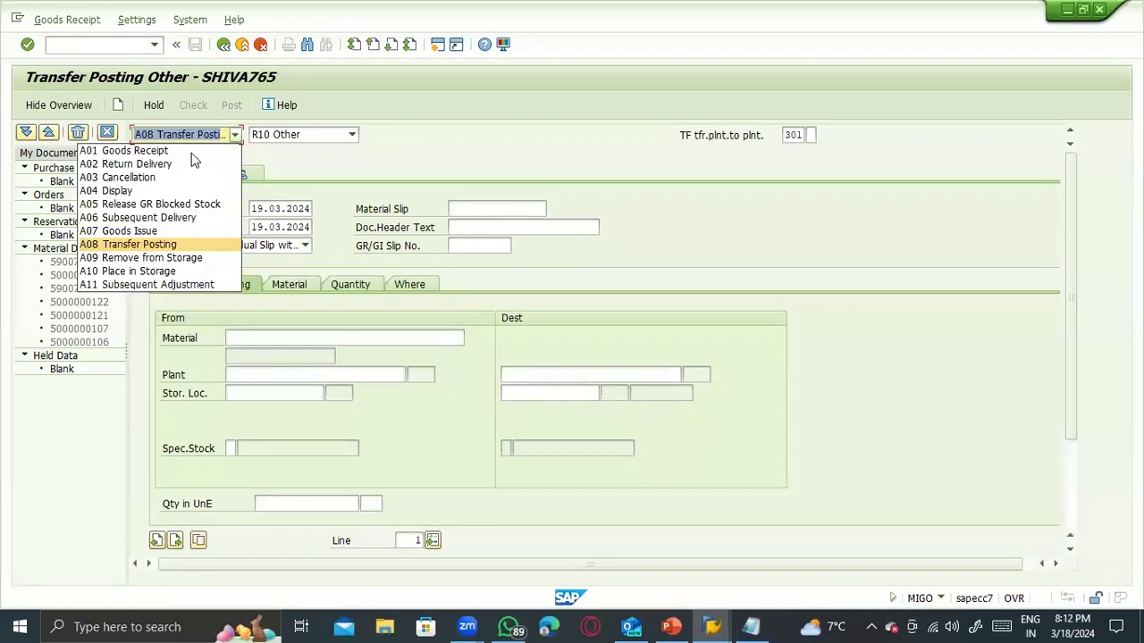
left_click(123, 245)
left_click(275, 137)
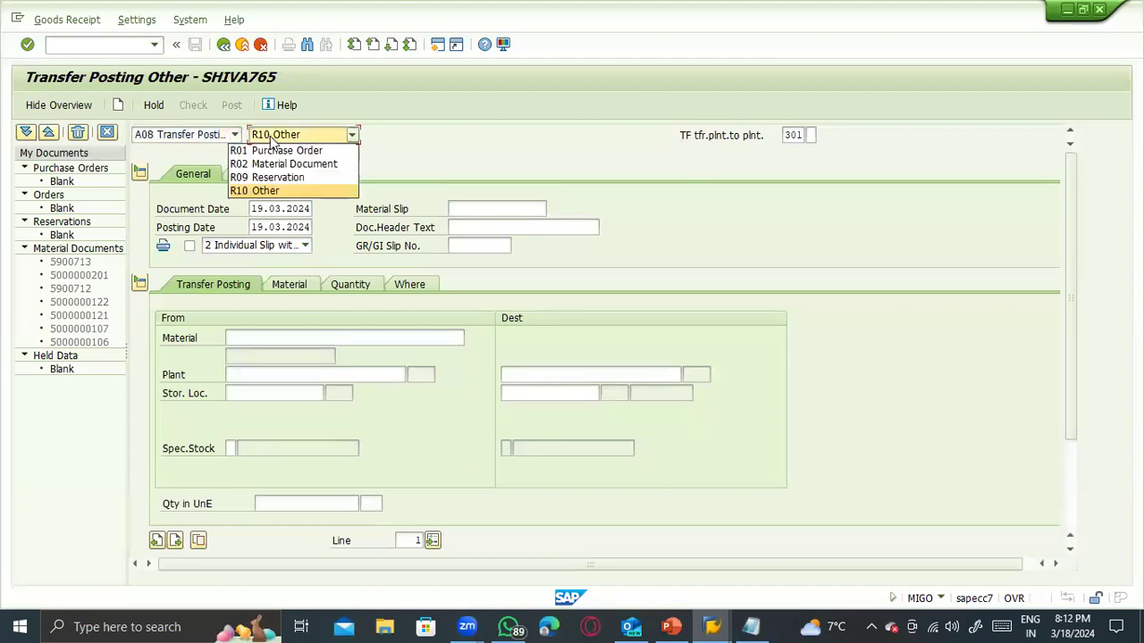
left_click(292, 188)
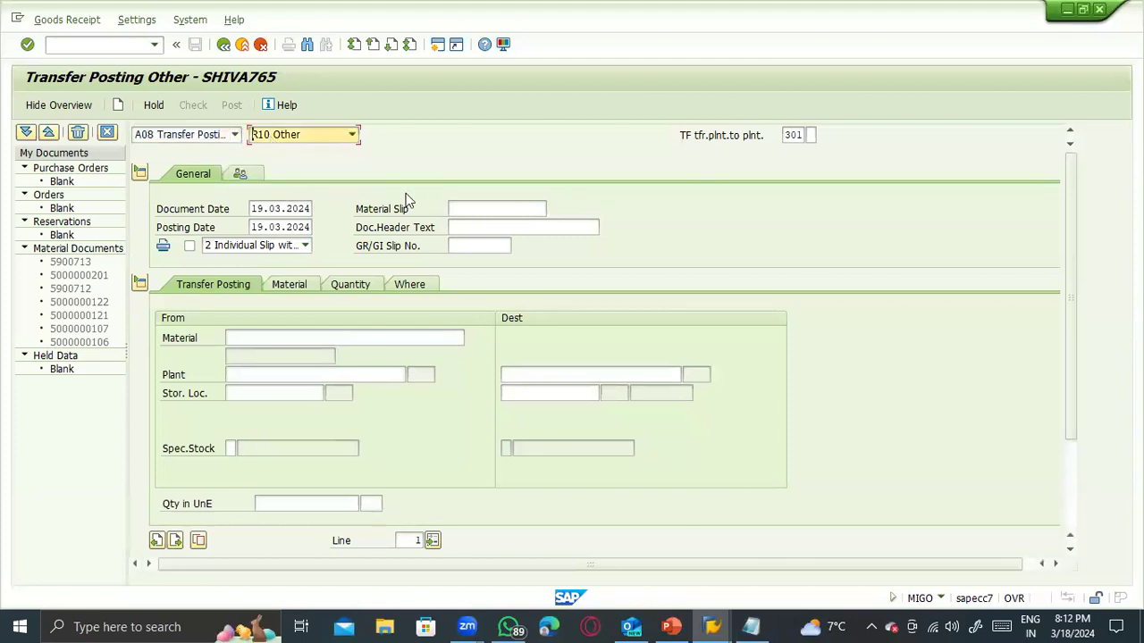
- Set the transfer posting's movement type to 411 with special stock indicator K
left_click(786, 135)
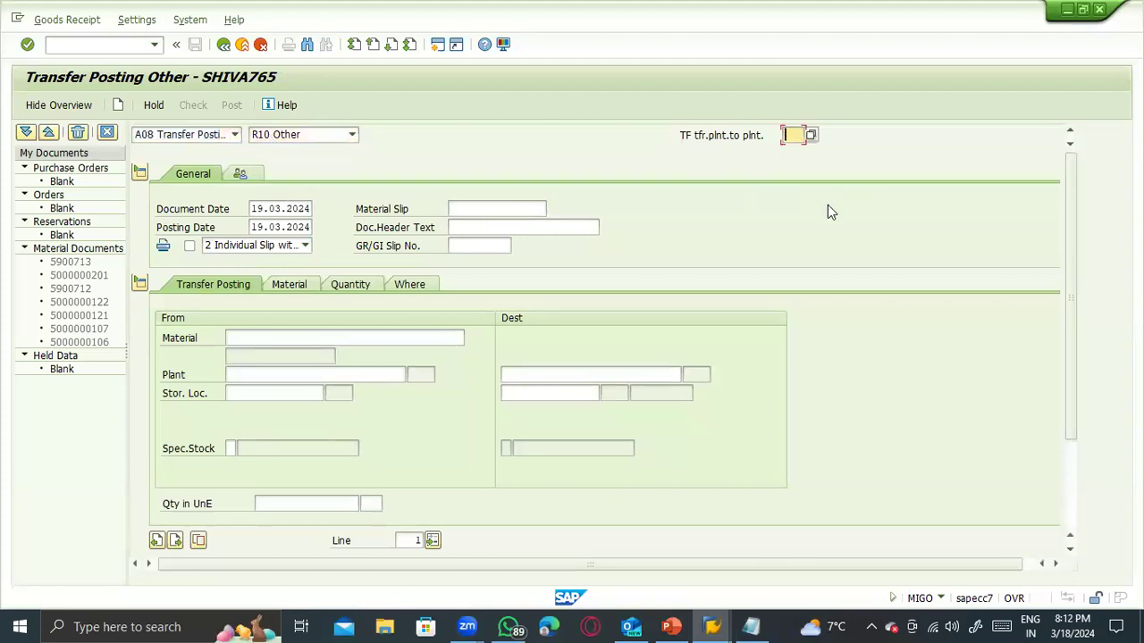
type("411")
key("Return")
key("Tab")
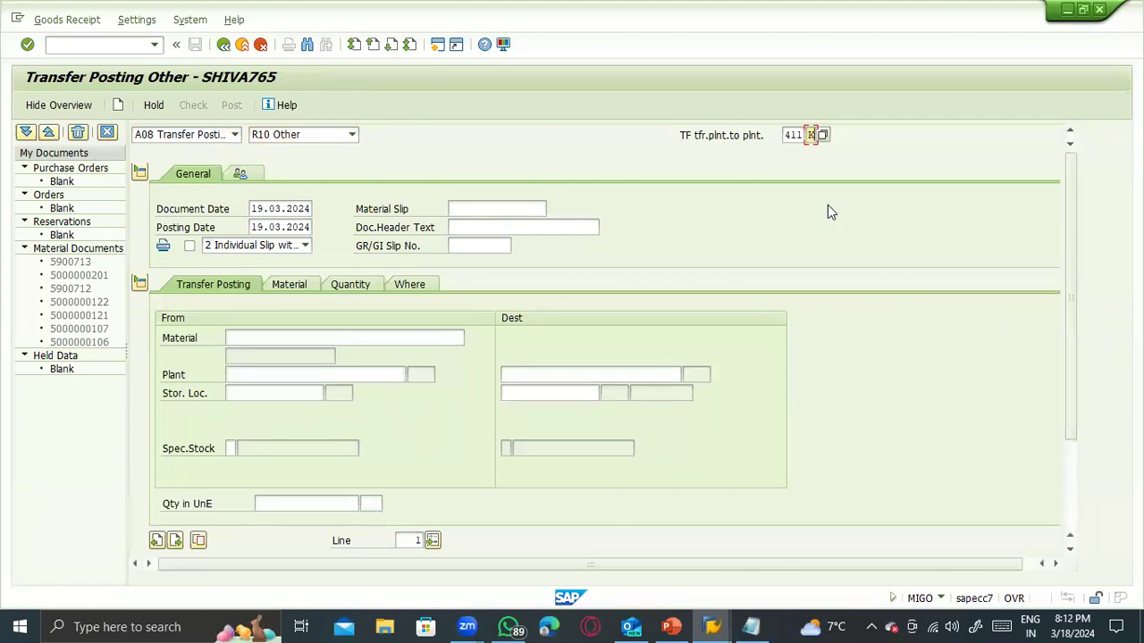
- Switch to Notepad, review the 201 and 201 K movement type notes, and return to the transfer posting
left_click(750, 627)
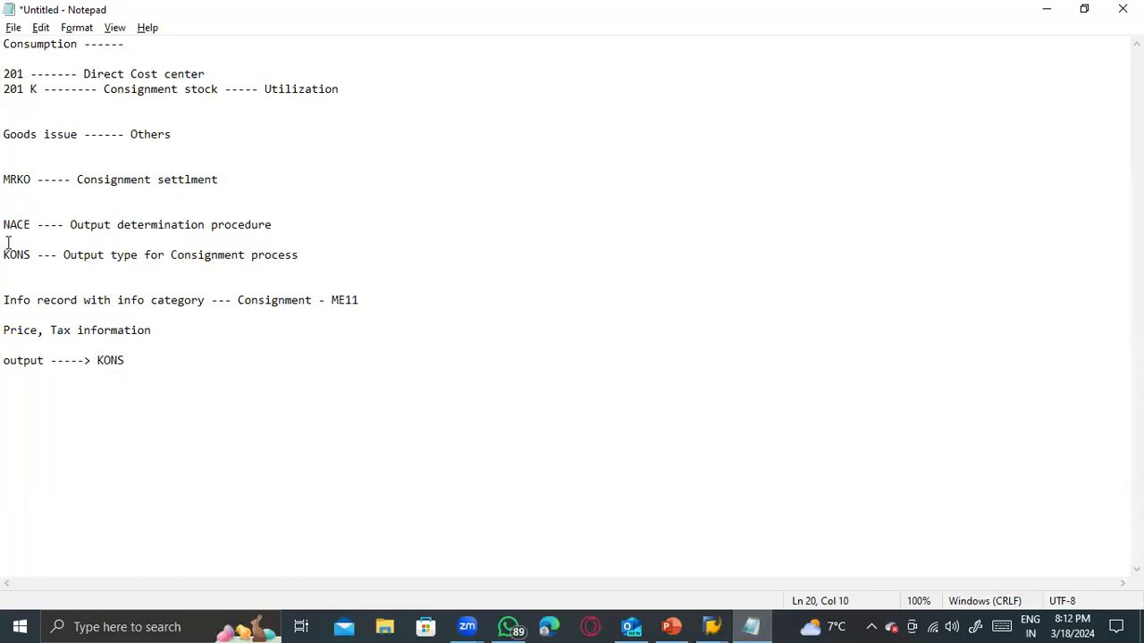
double_click(12, 74)
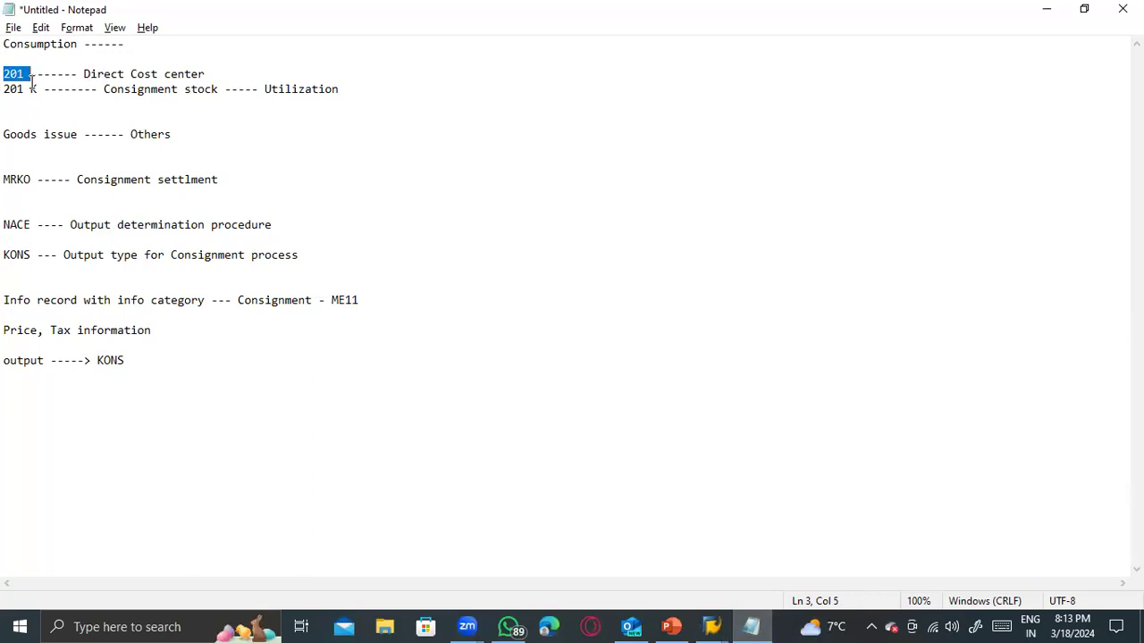
key("alt+Tab")
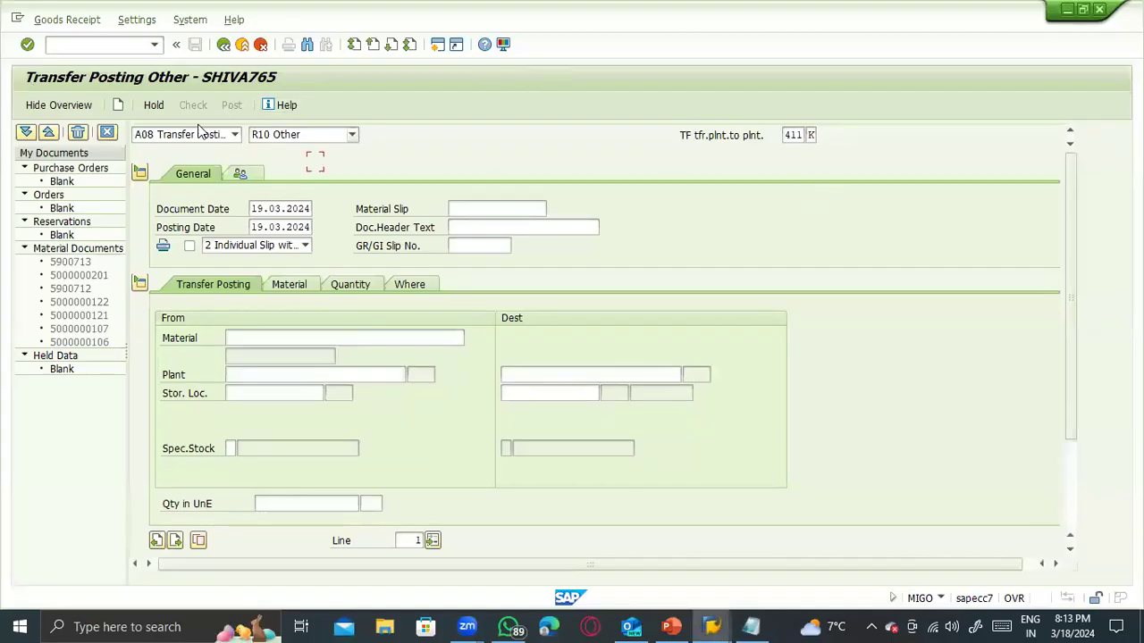
- Apply the entered movement type and special stock indicator so the form offers the consignment-to-own stock fields
left_click(278, 337)
key("Return")
key("Return")
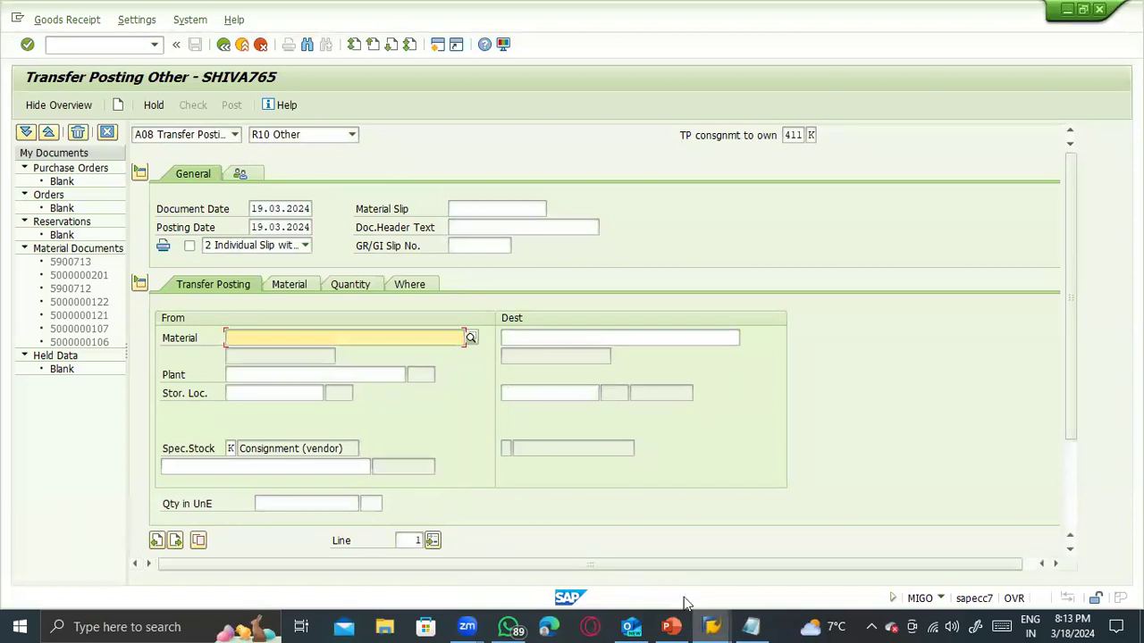
- Switch to the other SAP session, leave the data element display, and open the stock overview transaction MMBE
left_click(712, 626)
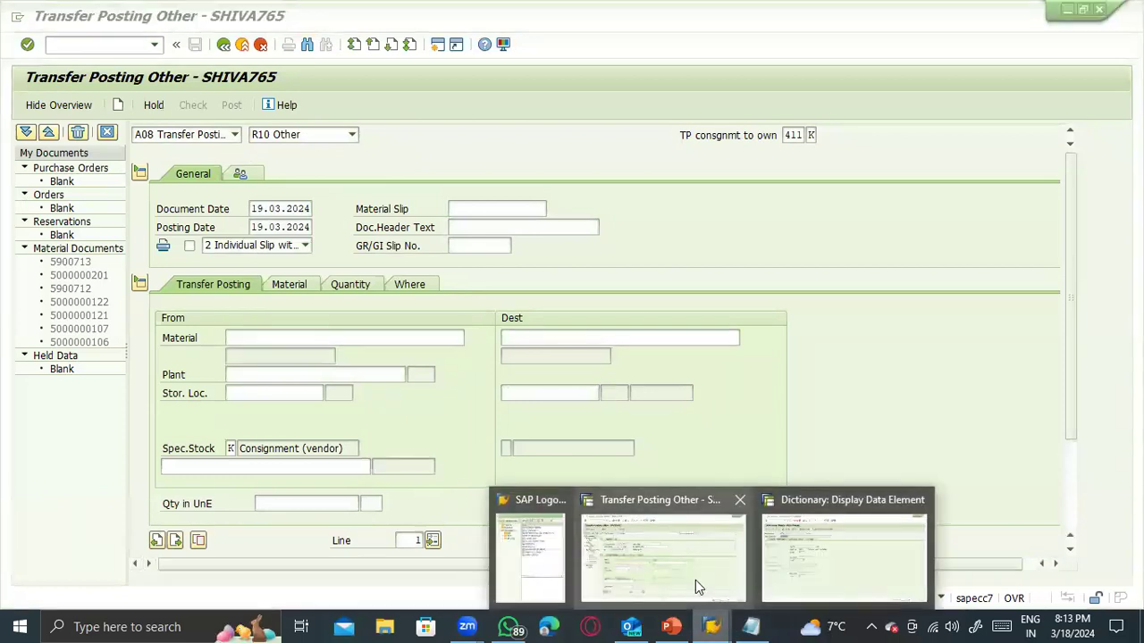
left_click(774, 571)
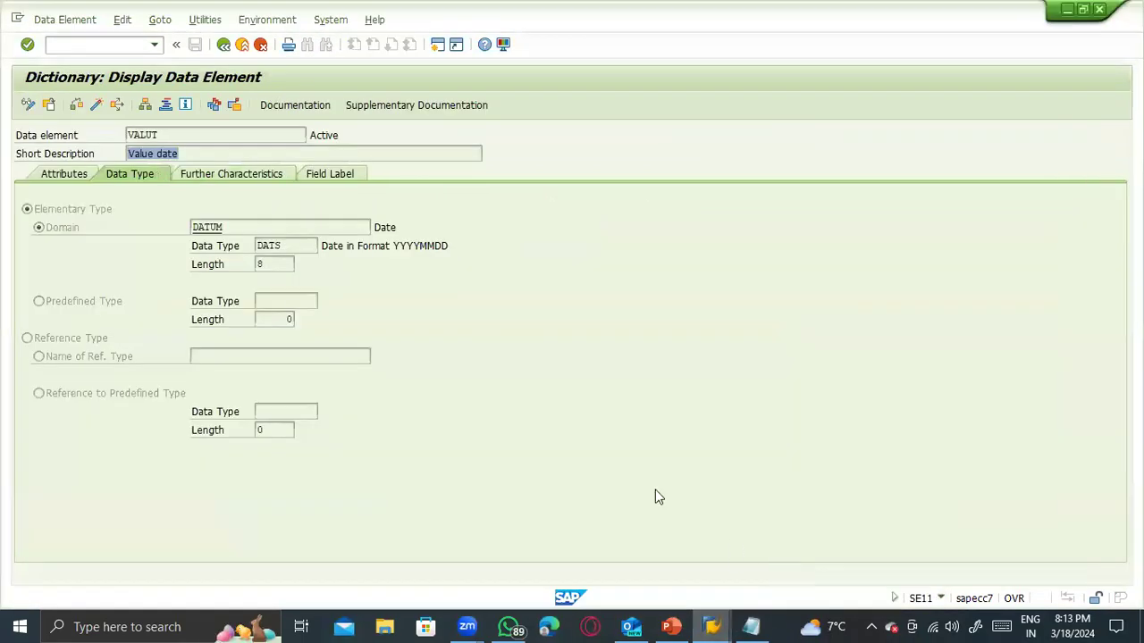
left_click(87, 45)
type("/nmmbe")
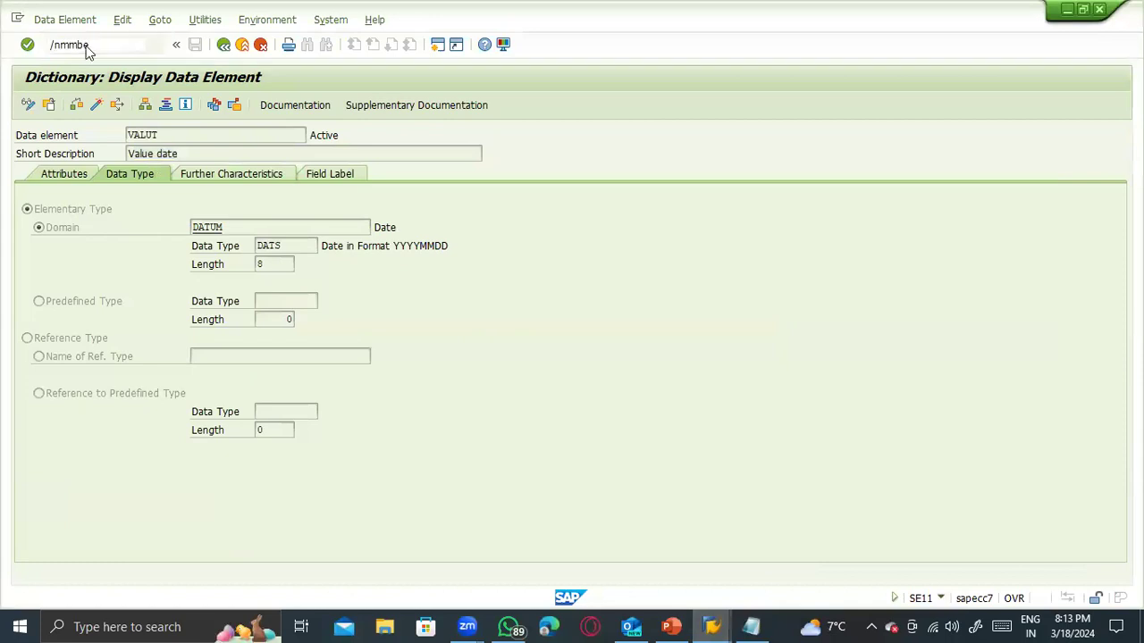
key("Return")
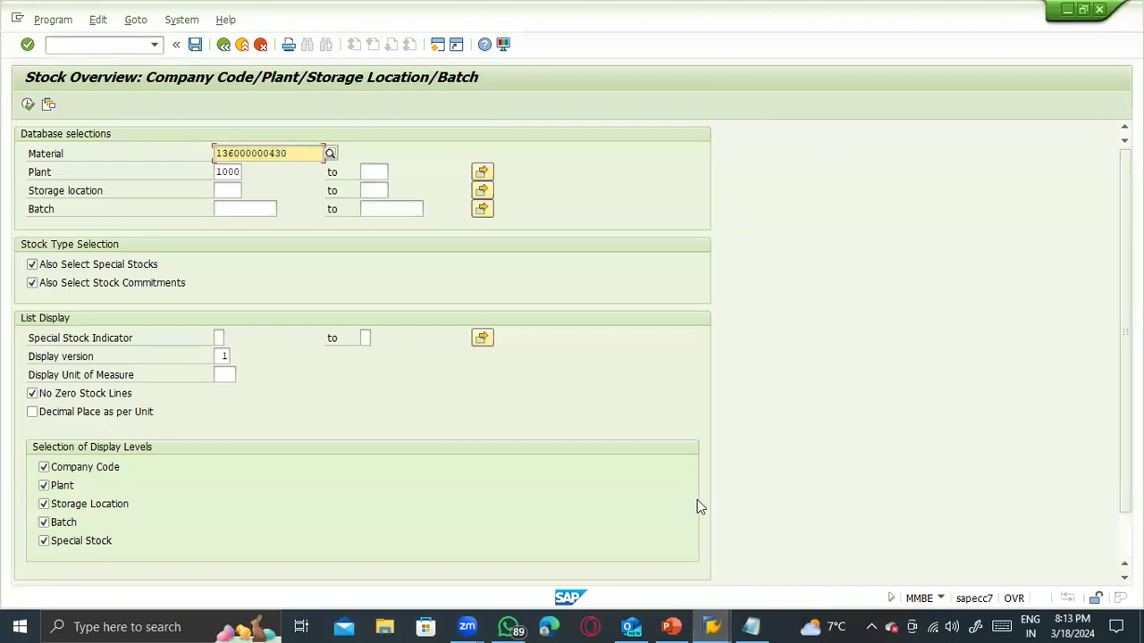
left_click(712, 627)
left_click(657, 550)
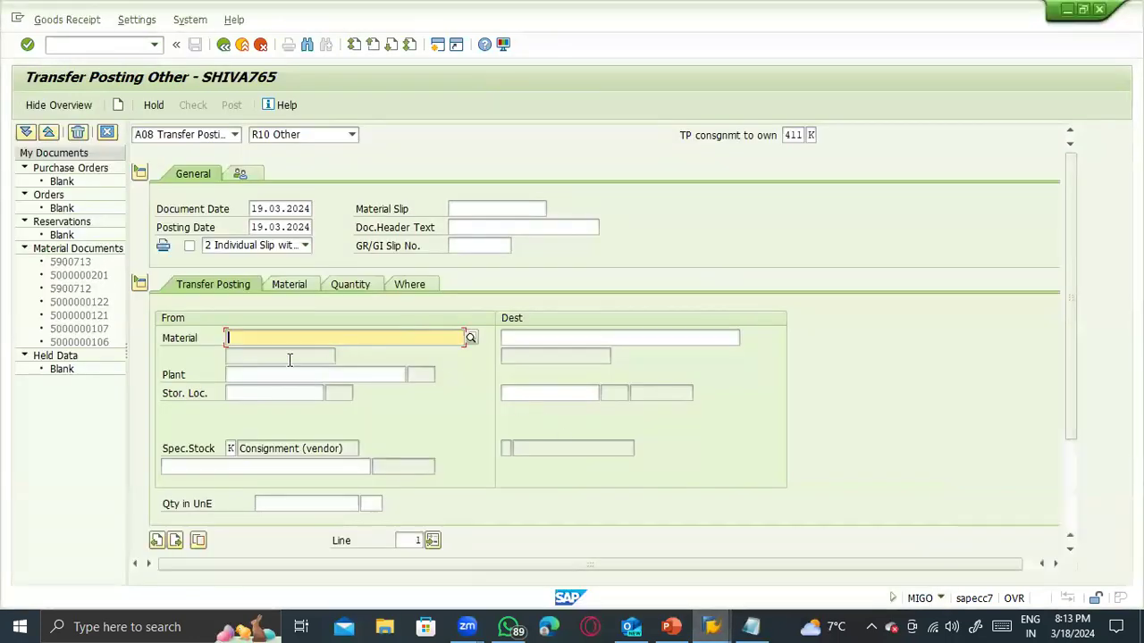
key("ctrl+v")
key("Return")
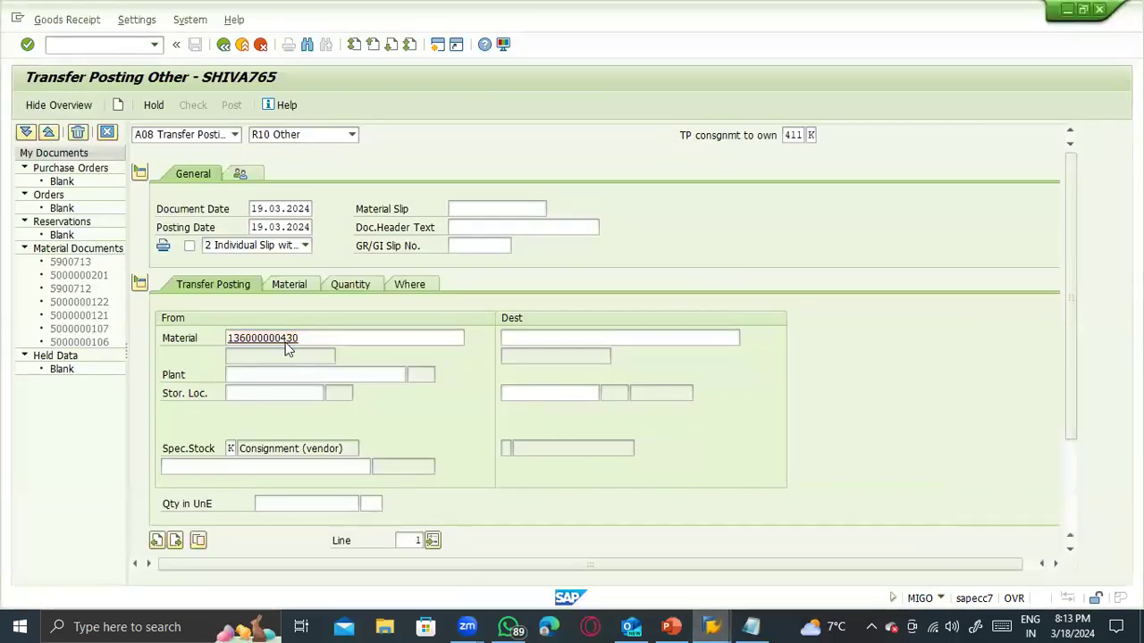
left_click(274, 374)
type("1000")
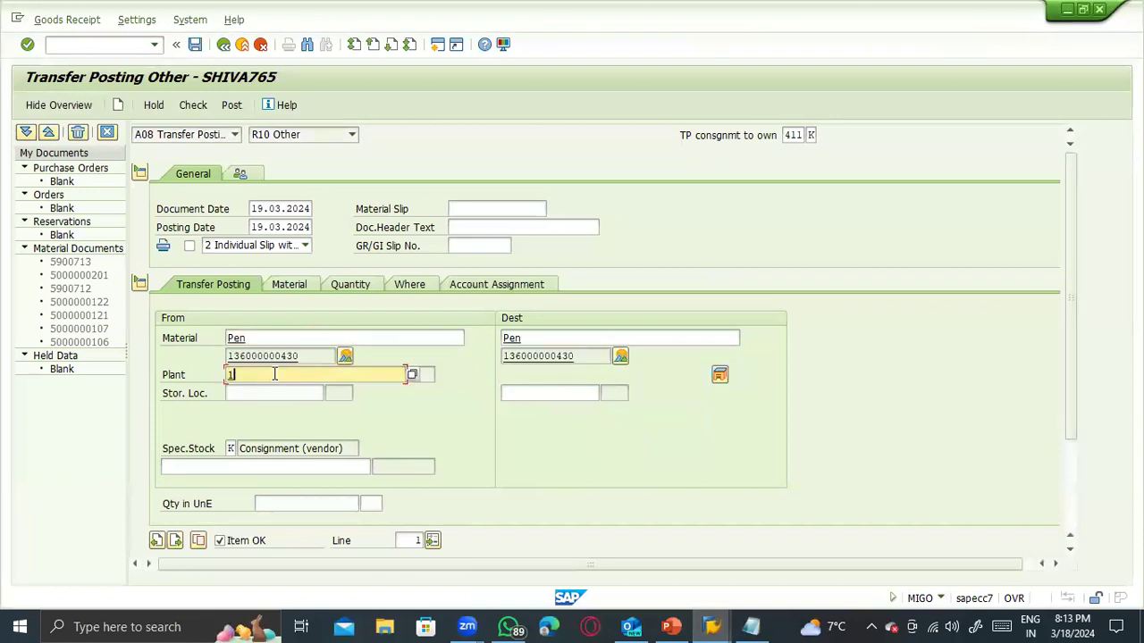
key("Return")
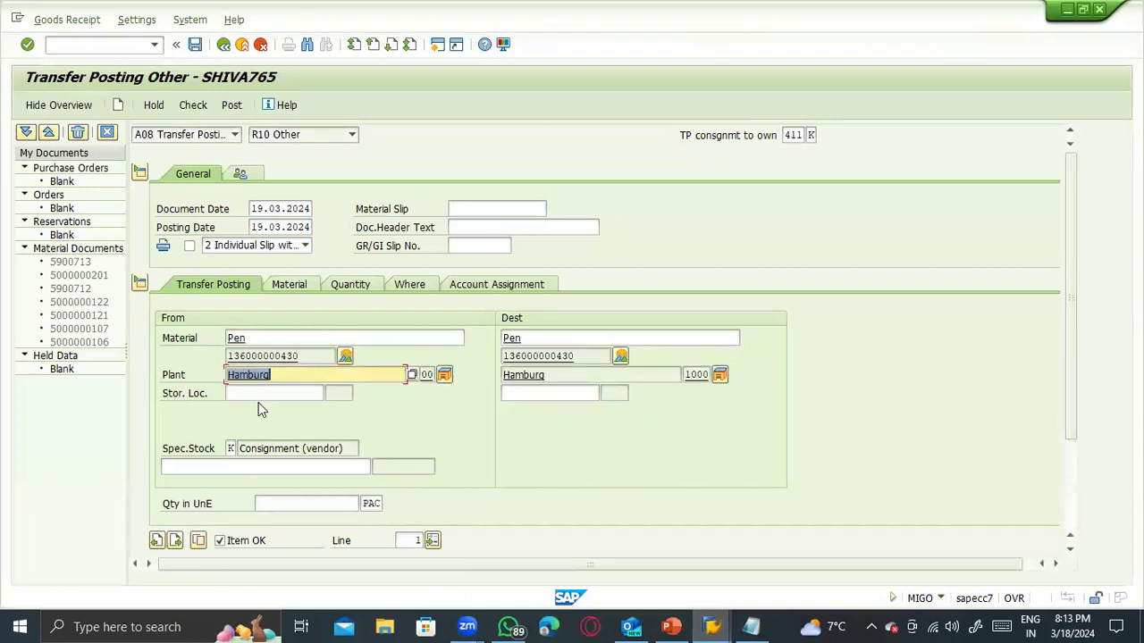
- Set the source storage location to 0002 and the destination storage location to 0001
left_click(259, 394)
type("0002")
key("Return")
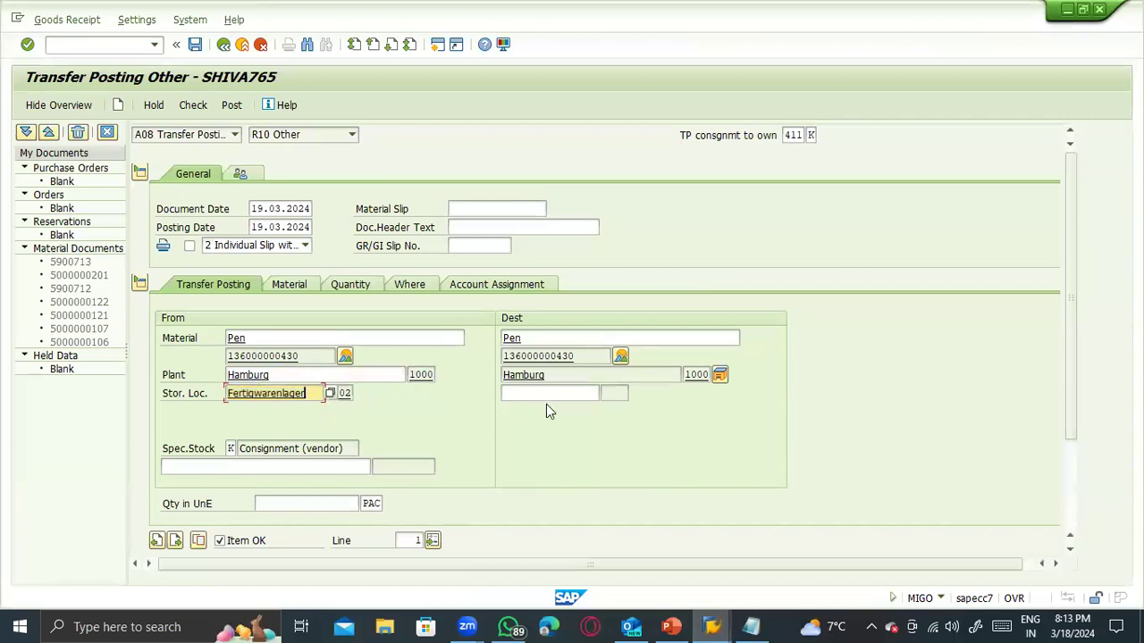
left_click(556, 394)
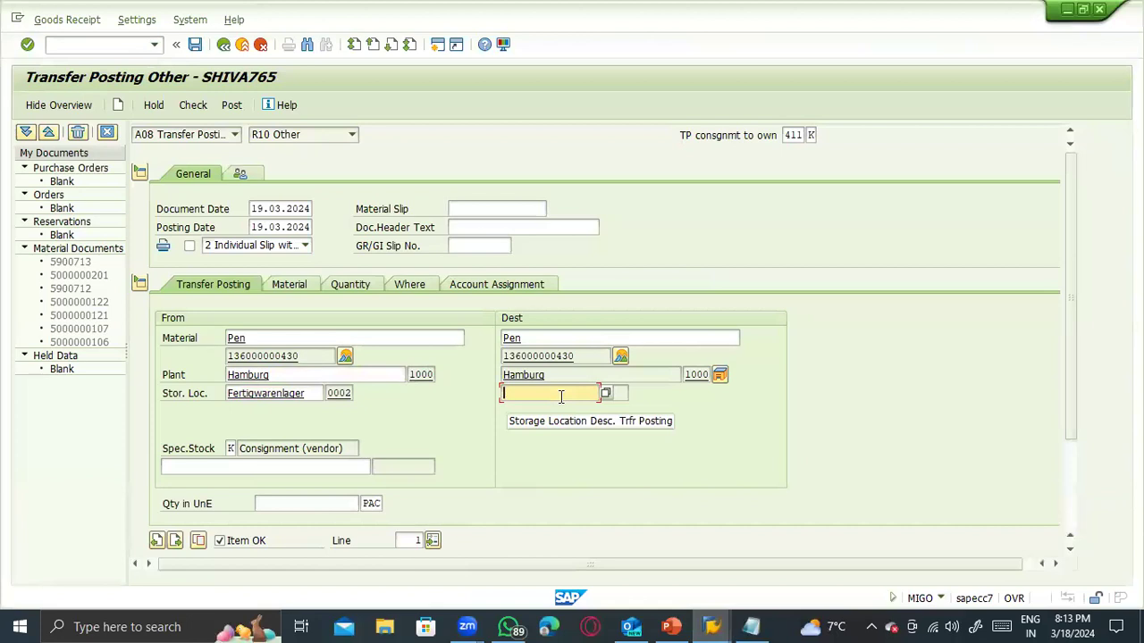
type("0001")
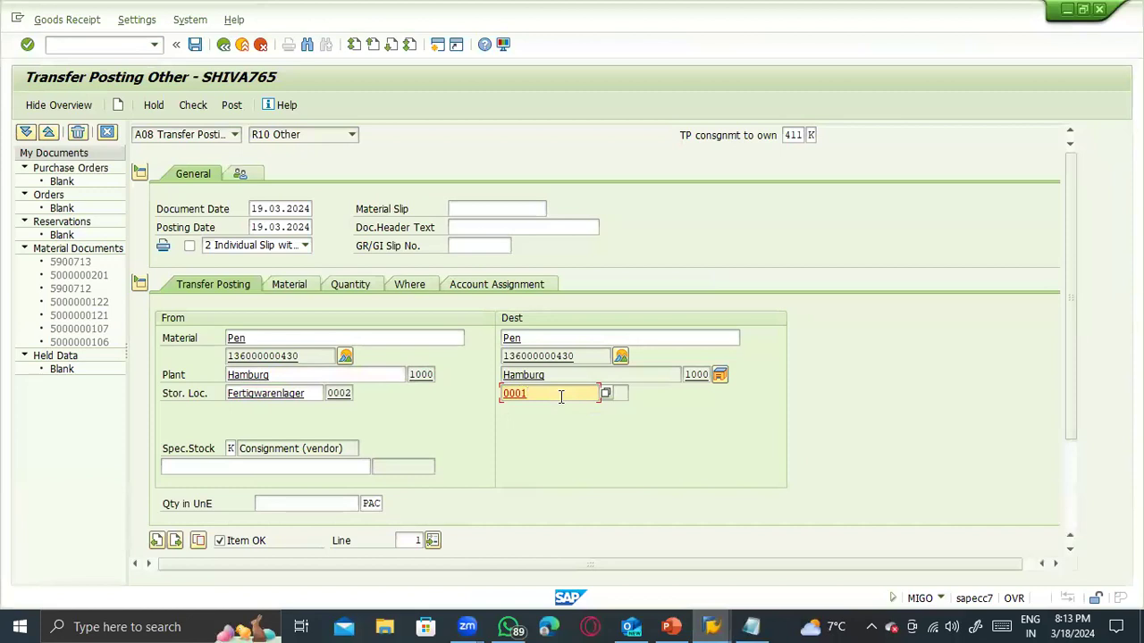
key("Return")
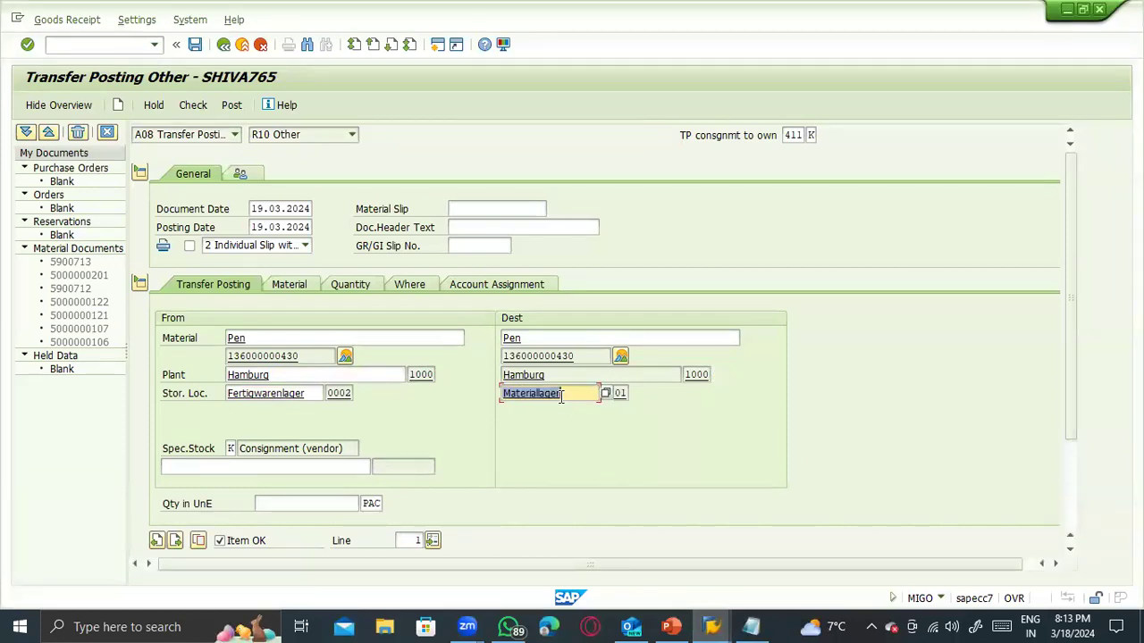
- Assign vendor 1000 to the source's consignment special stock
left_click(341, 465)
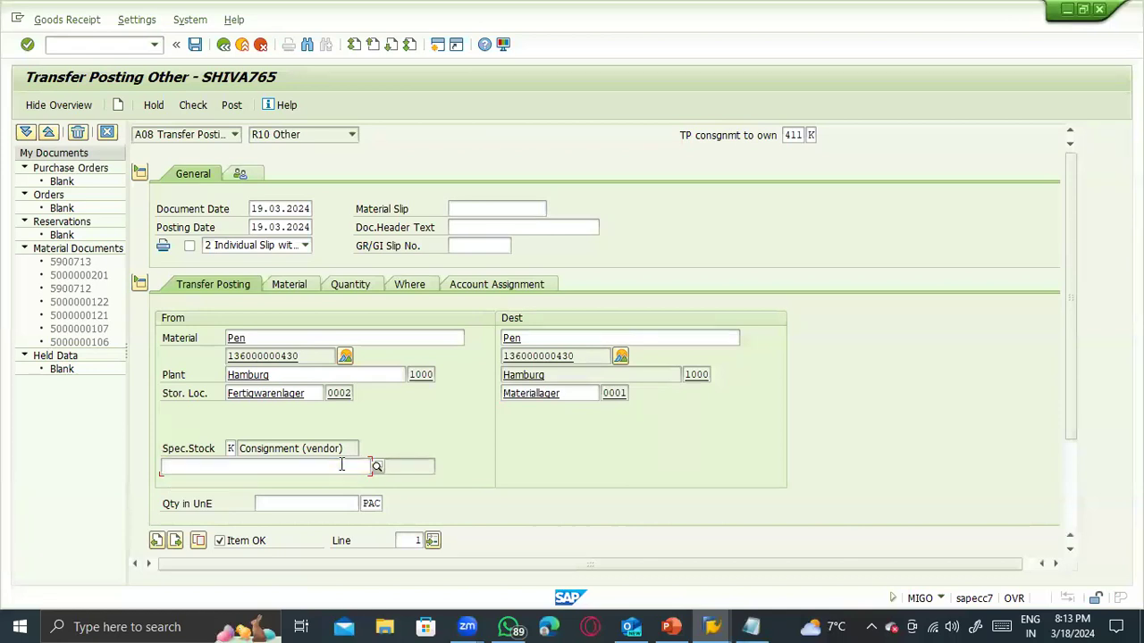
type("1008")
key("Return")
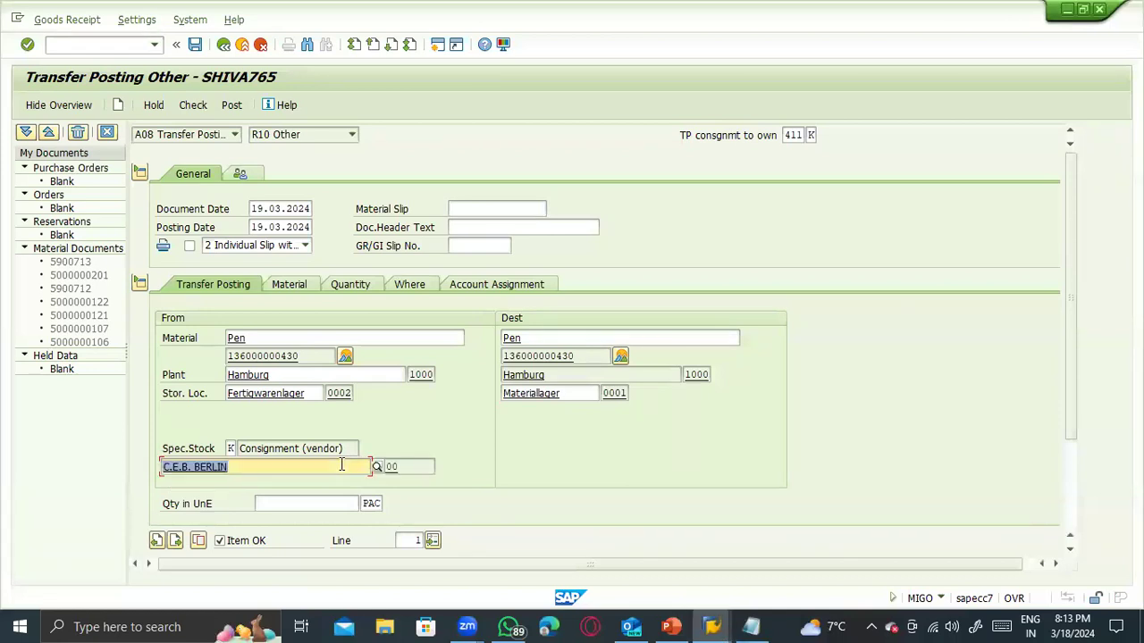
- Open the source material's stock overview, compare own and vendor consignment stock in storage locations 0001 and 0002, and return to the posting
left_click(345, 358)
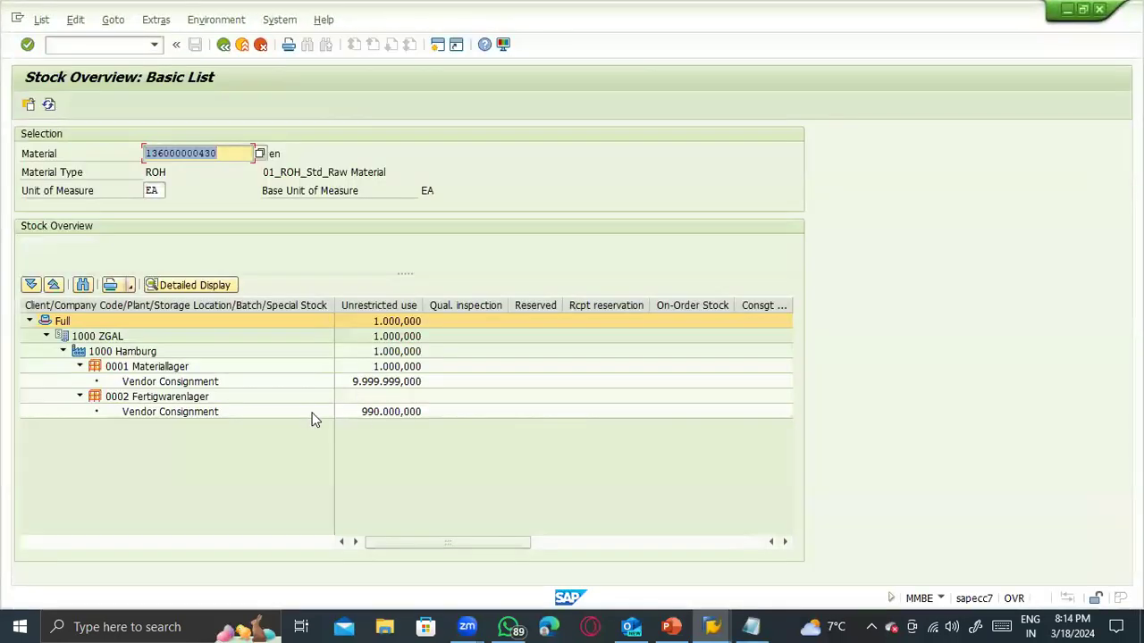
left_click(365, 417)
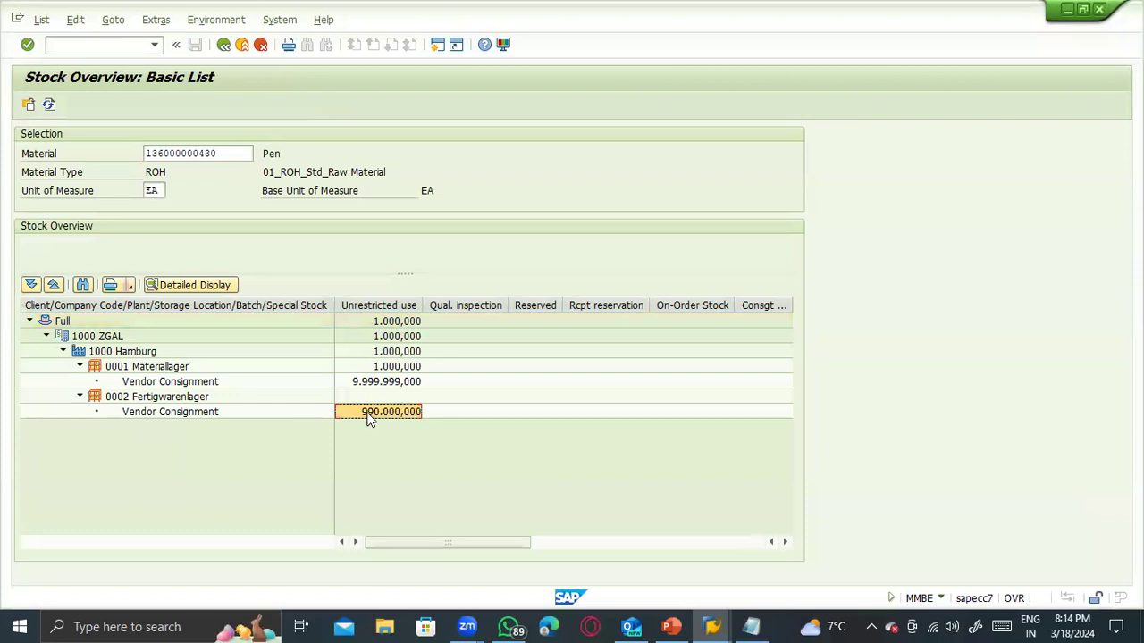
left_click(394, 367)
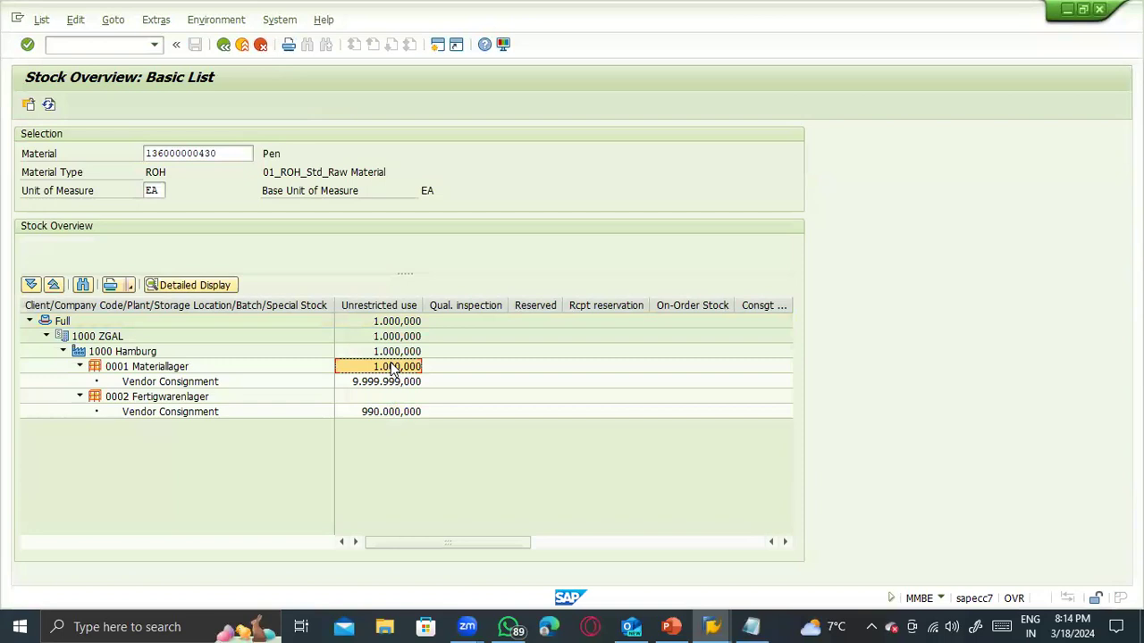
left_click(387, 397)
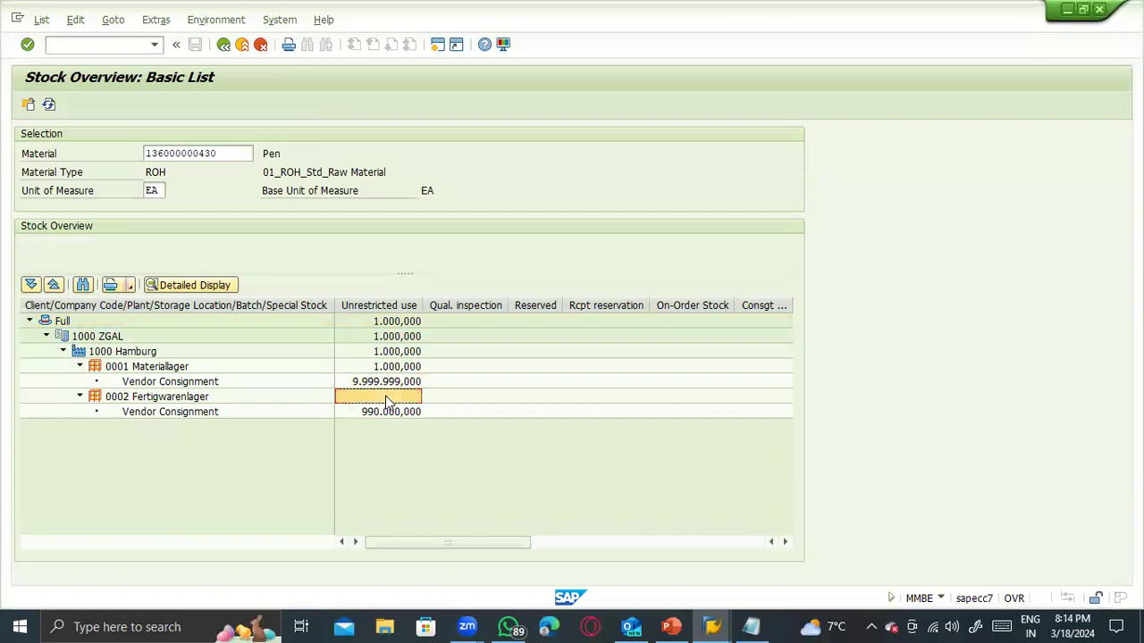
left_click(406, 367)
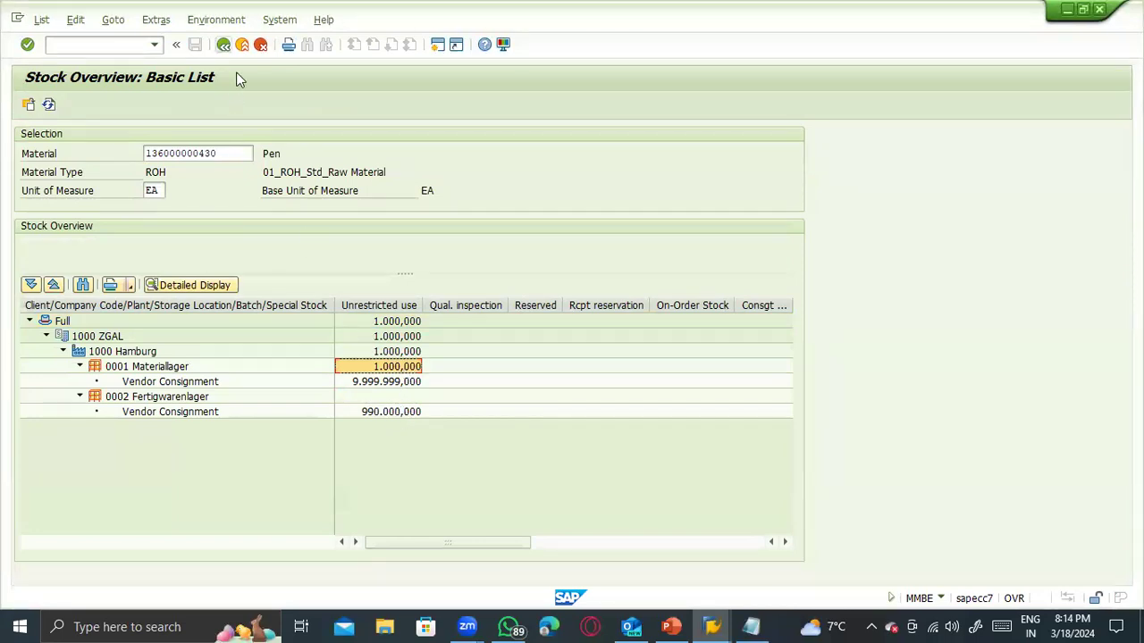
key("F3")
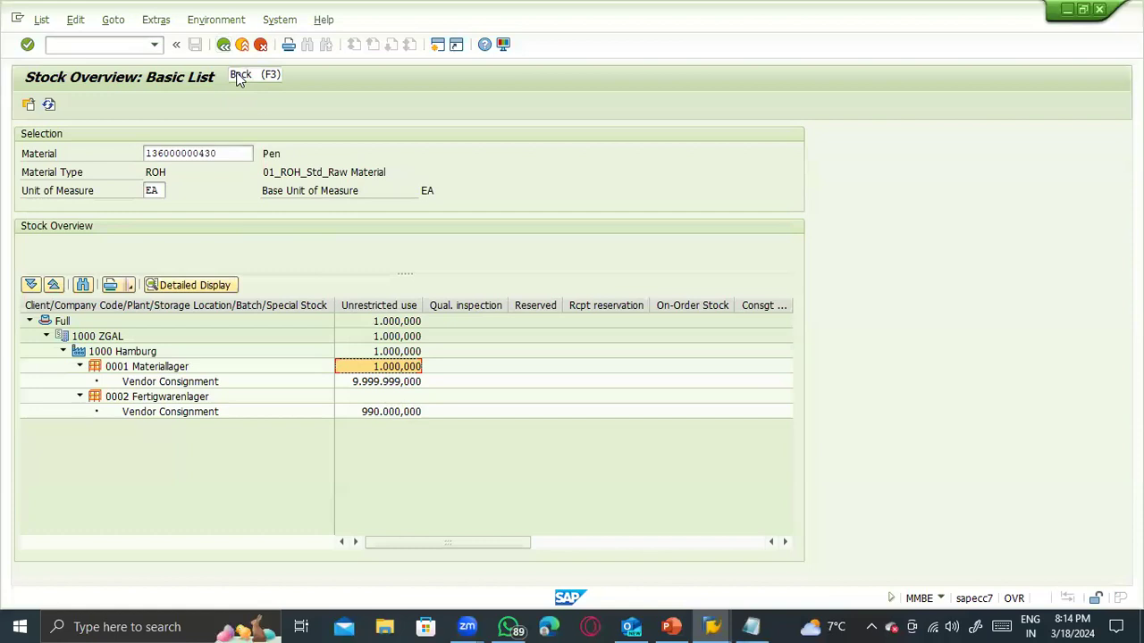
- Set the item's quantity in unit of entry to 50000 EA
left_click(358, 285)
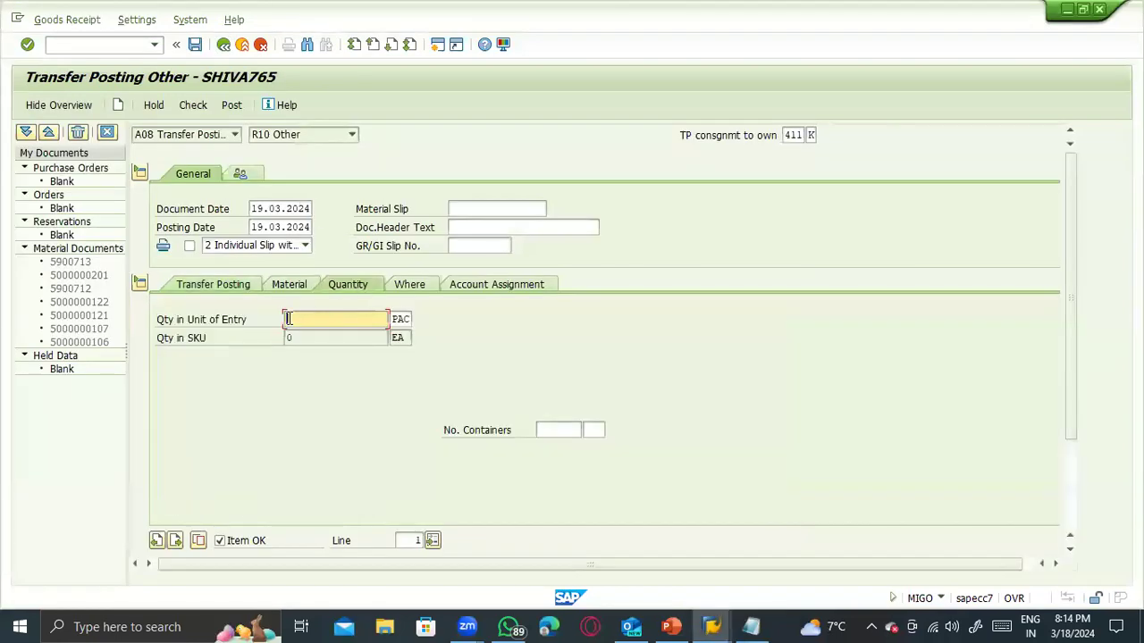
type("50000")
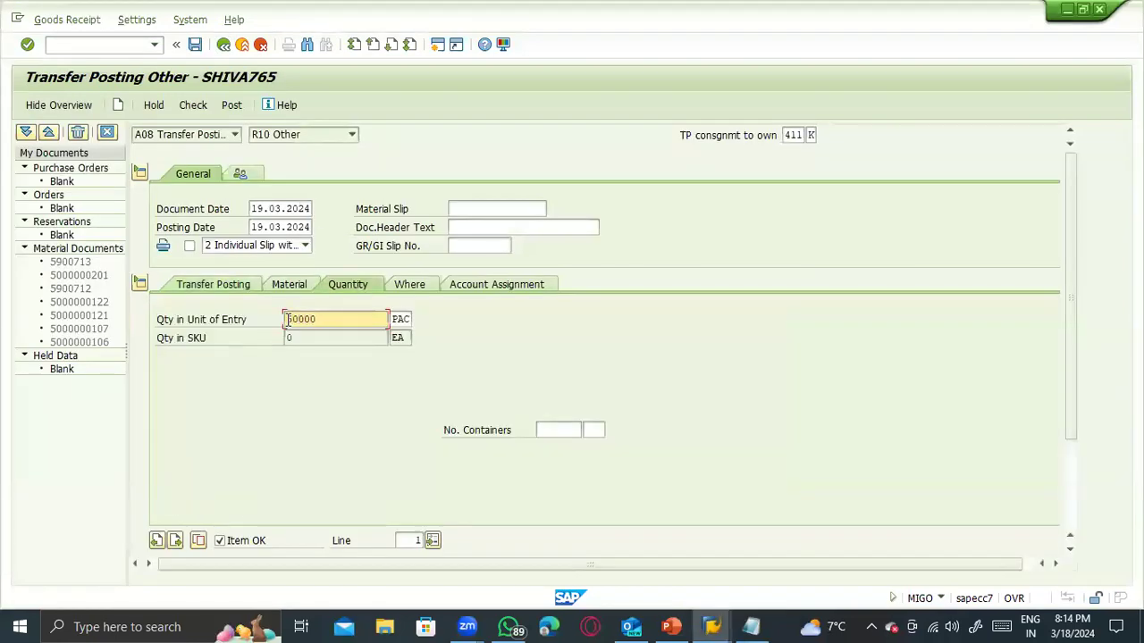
key("Tab")
type("EA")
key("Return")
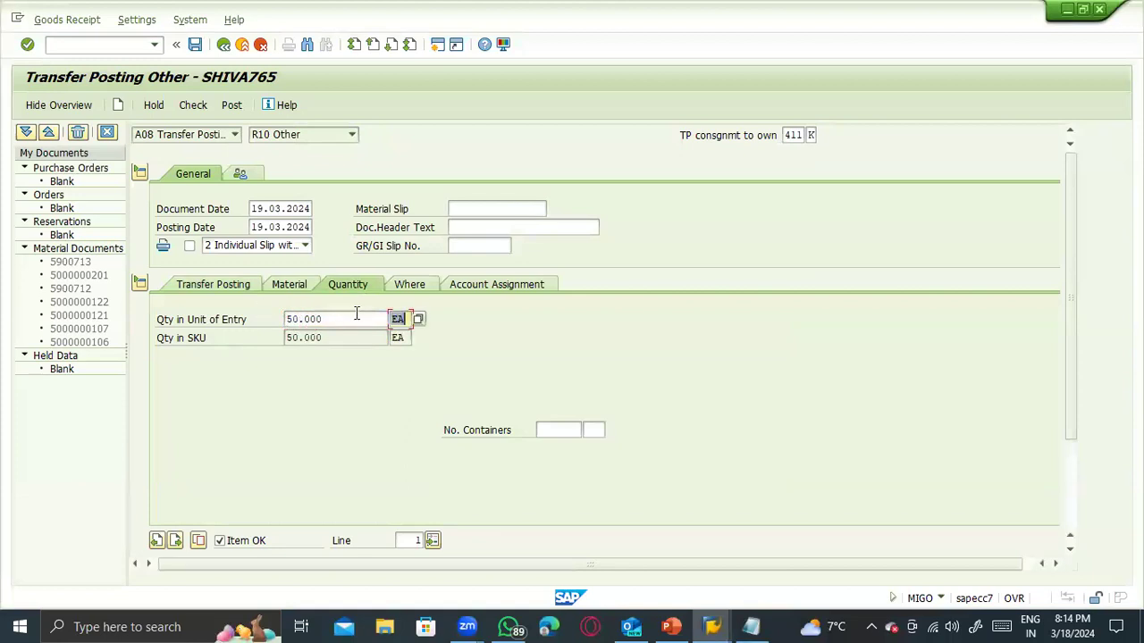
- Check the item's material, location, account assignment and transfer details, and post the transfer posting
left_click(303, 284)
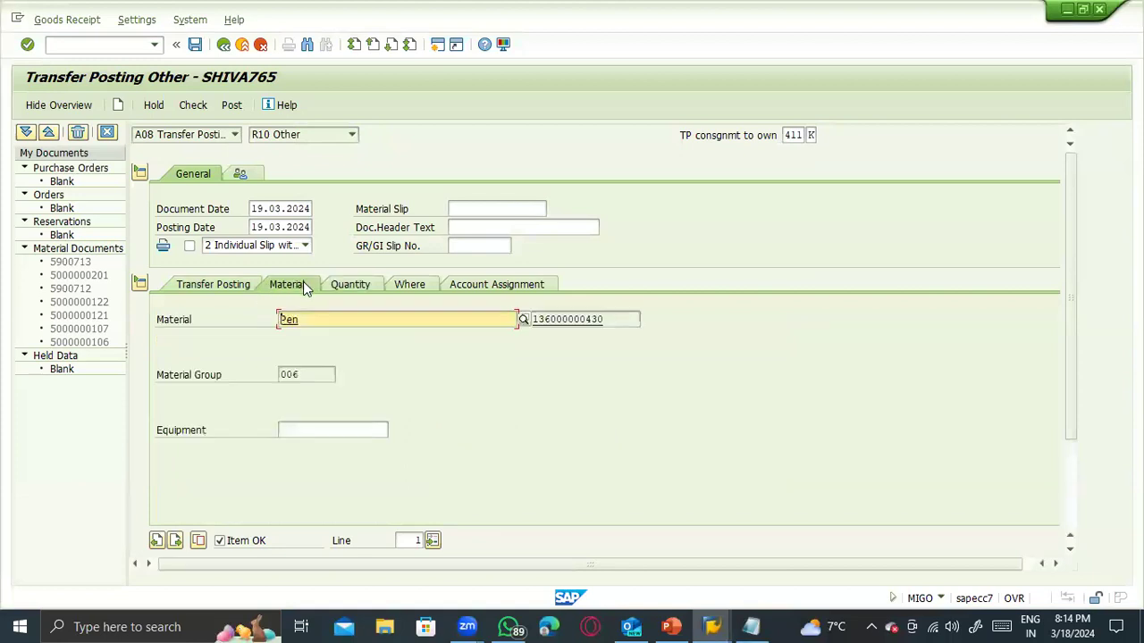
left_click(415, 288)
left_click(457, 286)
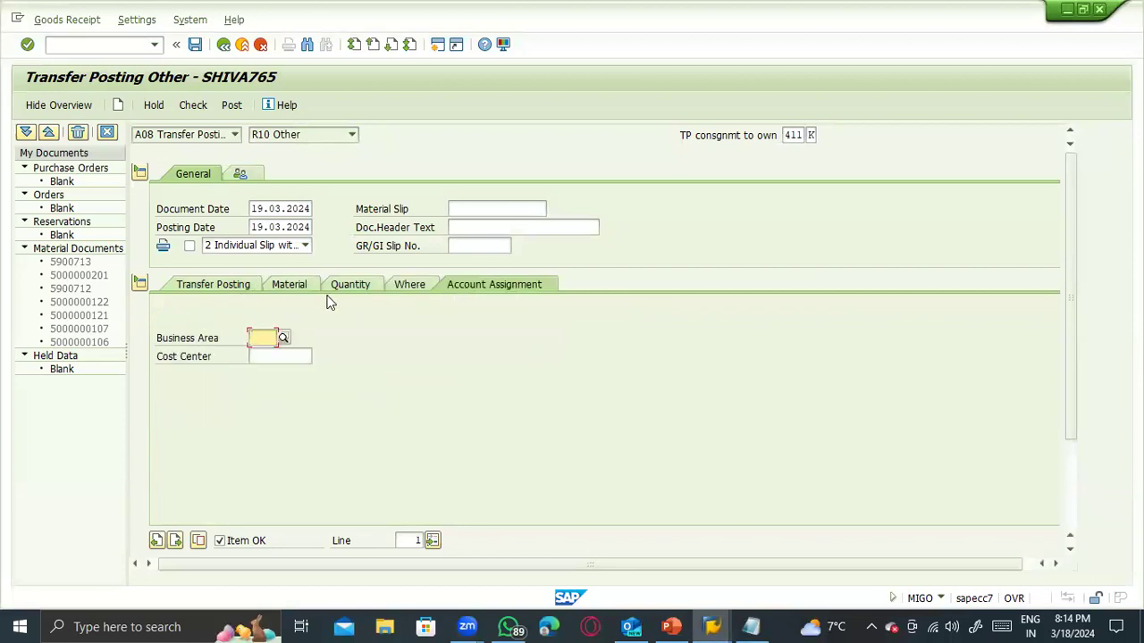
left_click(288, 285)
left_click(244, 286)
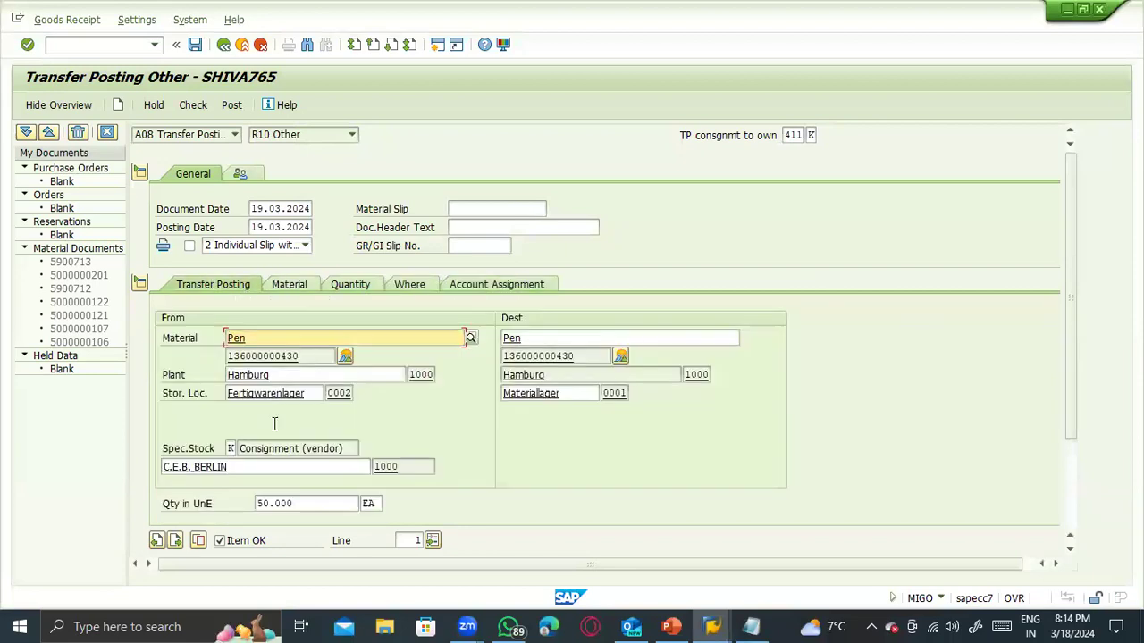
scroll(676, 450, "down", 3)
scroll(676, 451, "up", 3)
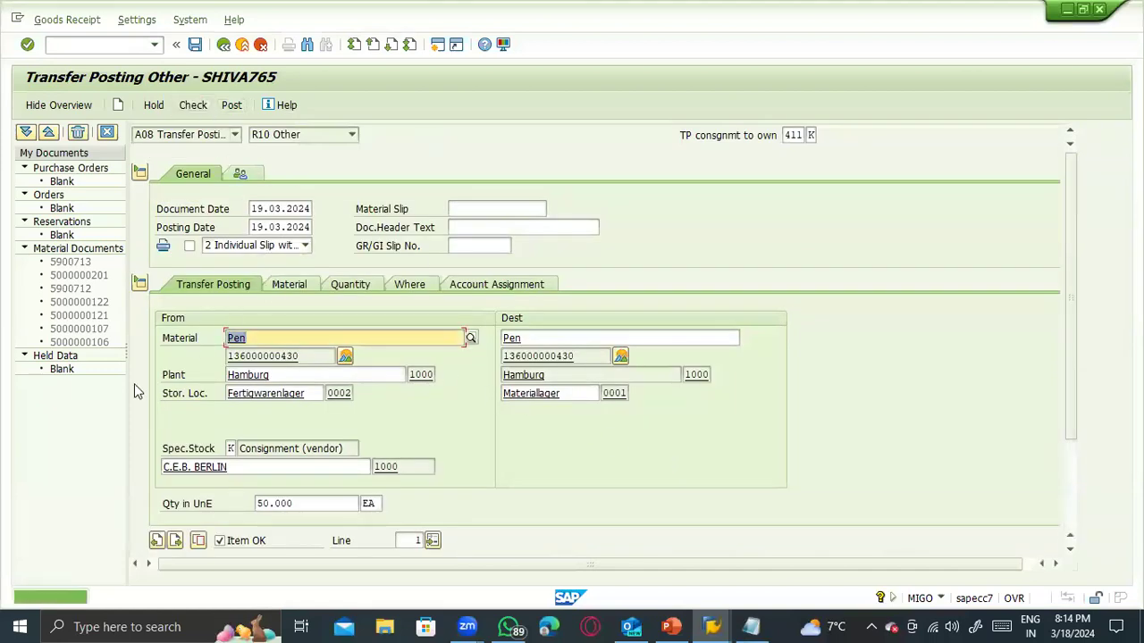
left_click(231, 107)
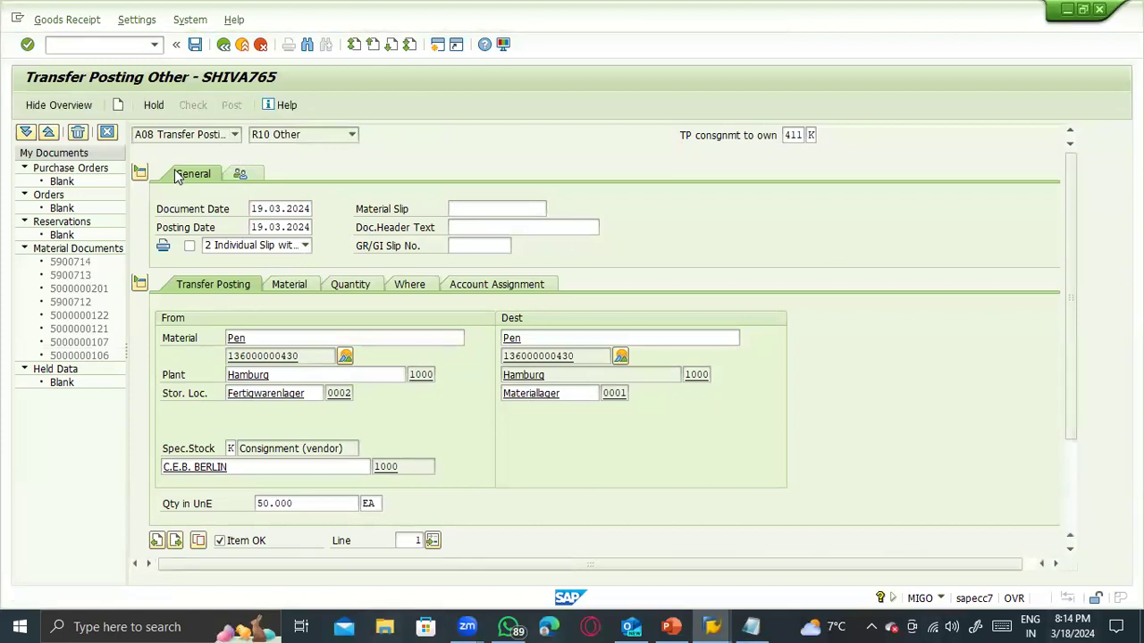
- Display the just-posted material document and review its transfer details and item line
left_click(189, 134)
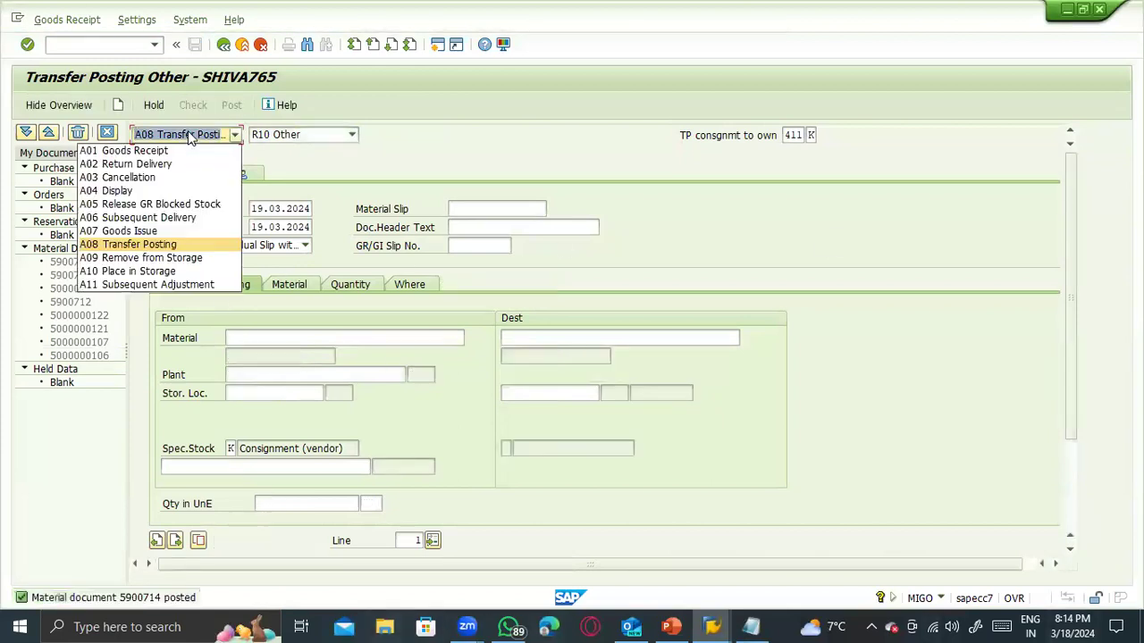
left_click(157, 193)
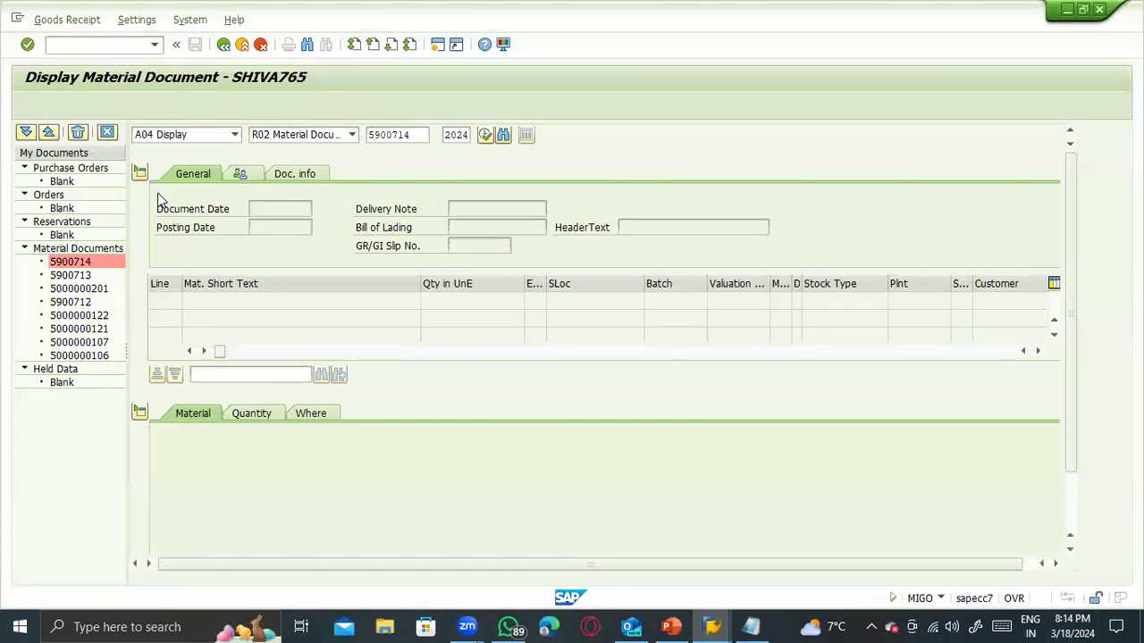
scroll(411, 414, "down", 5)
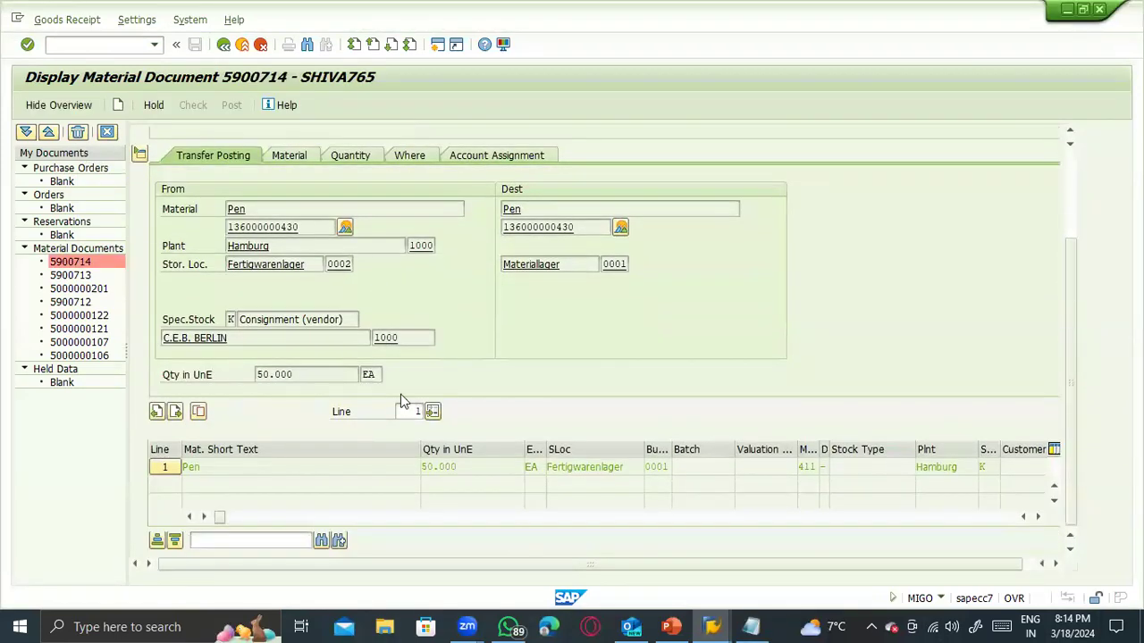
scroll(400, 395, "up", 5)
- Open the accounting document from the material document's FI documents and examine its line items
left_click(305, 174)
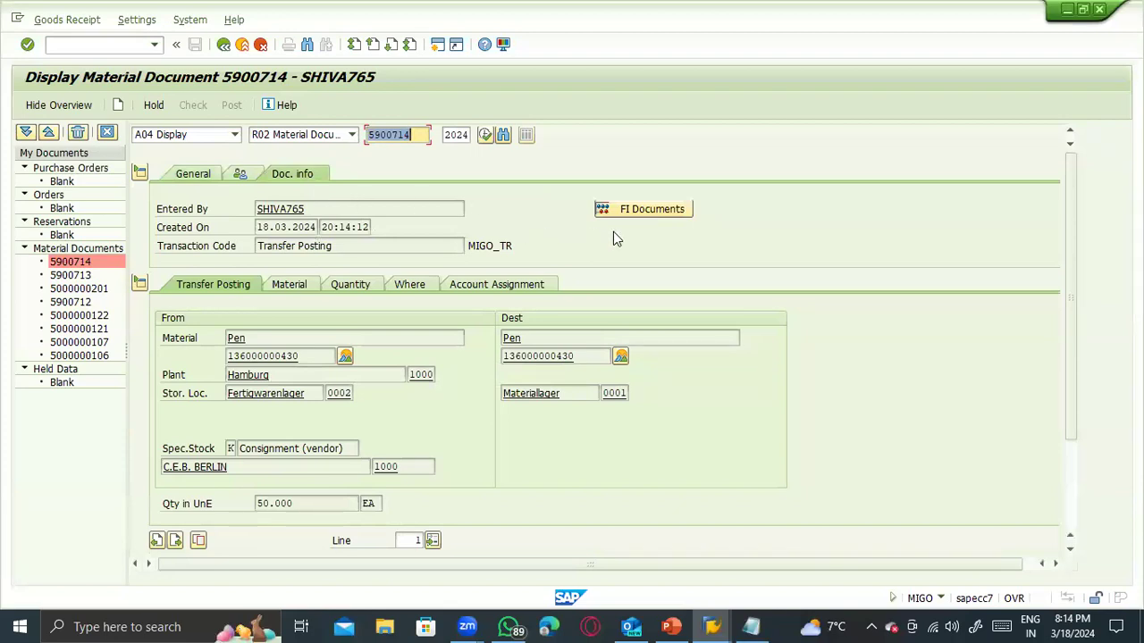
left_click(633, 214)
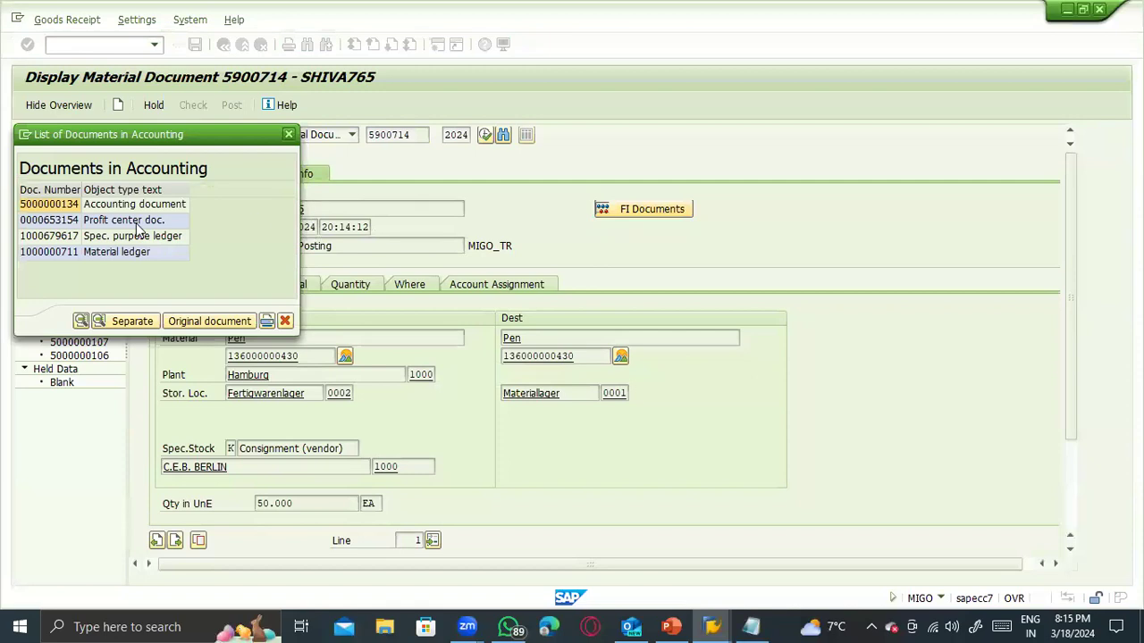
double_click(119, 205)
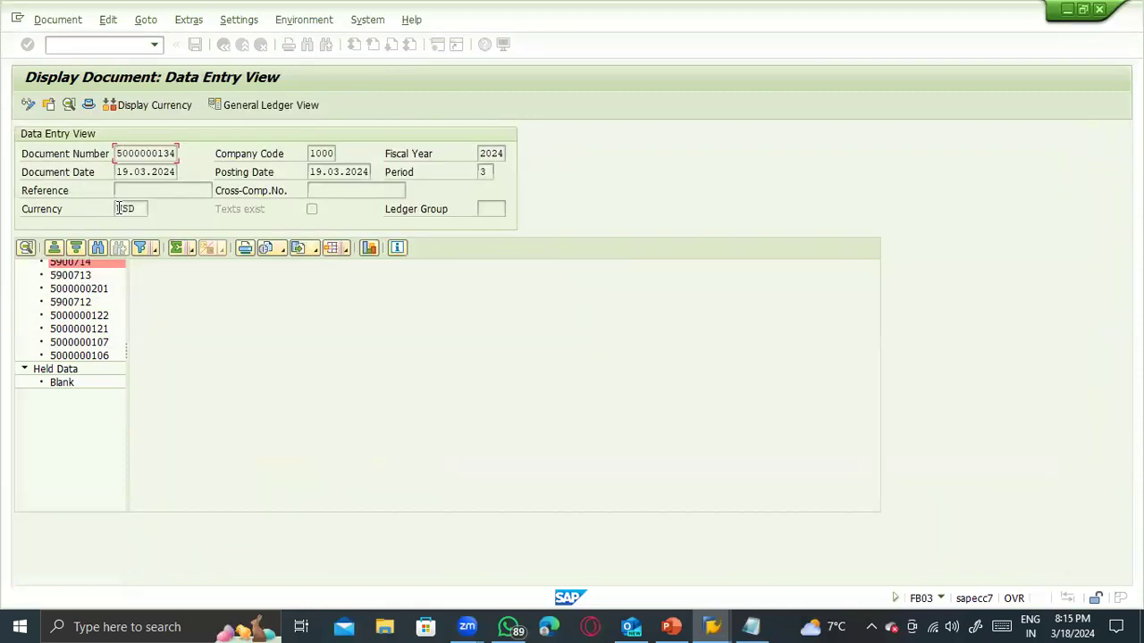
left_click(191, 305)
left_click(203, 287)
left_click(213, 305)
left_click(221, 288)
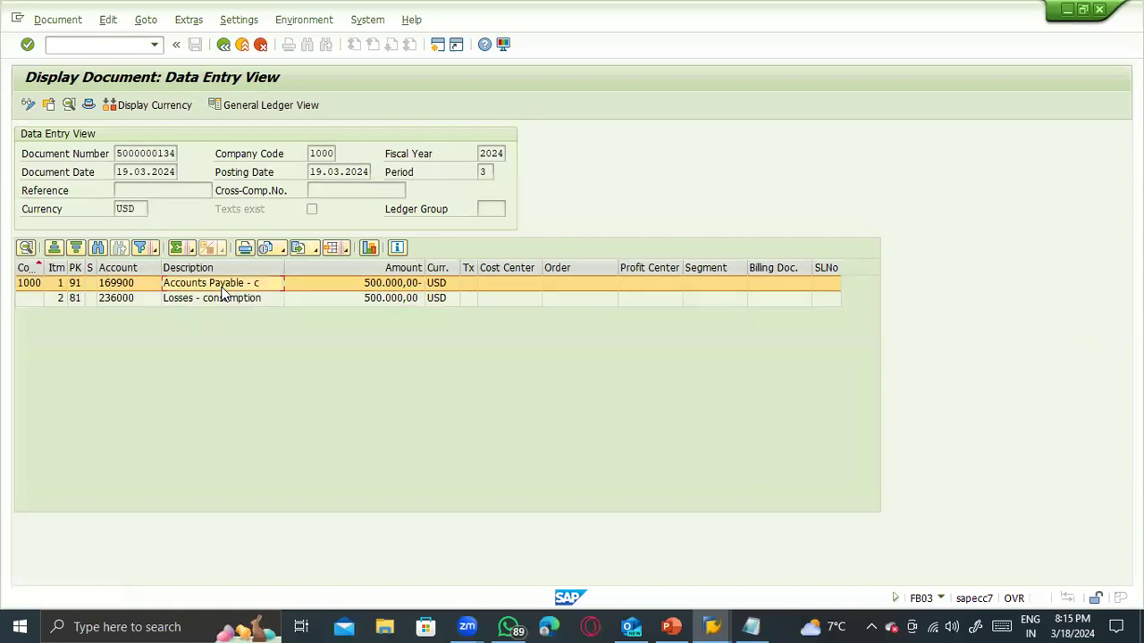
- Examine the accounting document's payable and consumption line items, and return to the material document
left_click(222, 303)
left_click(214, 284)
key("F3")
left_click(286, 138)
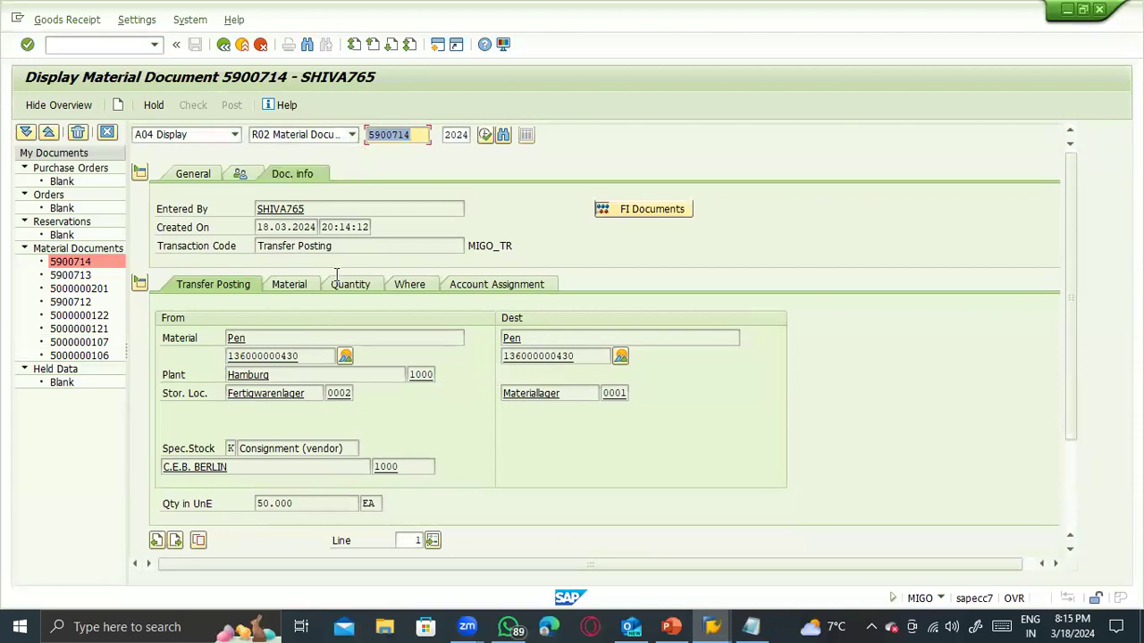
- Switch to the Notepad notes, highlight the 201 and 201 K consumption lines, and return to SAP
left_click(753, 626)
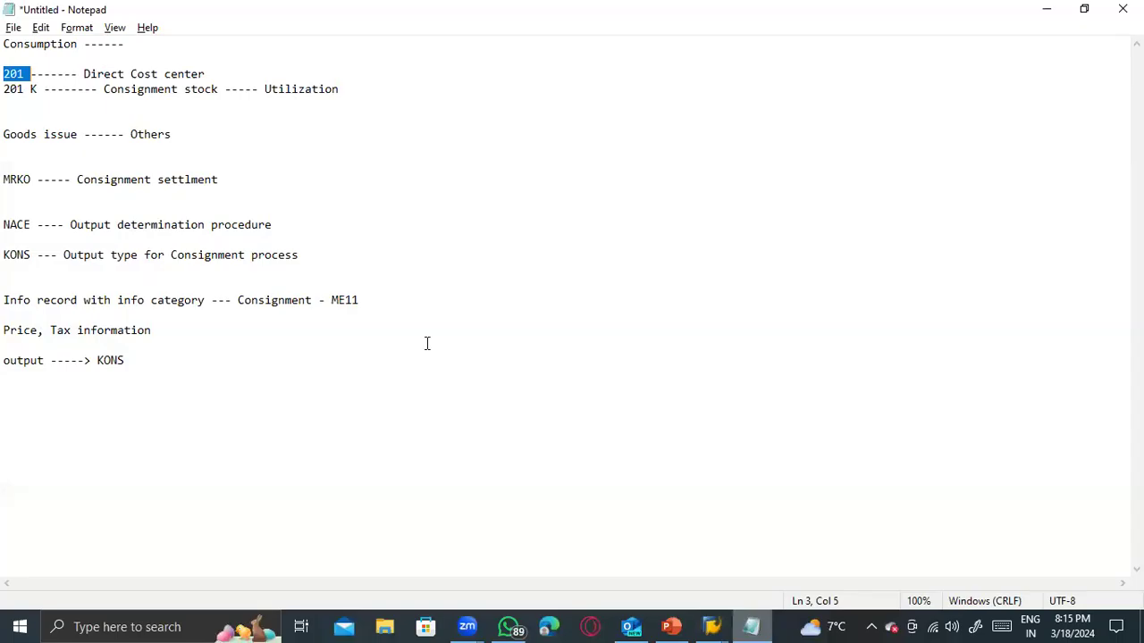
left_click(17, 89)
left_click_drag(5, 73, 351, 86)
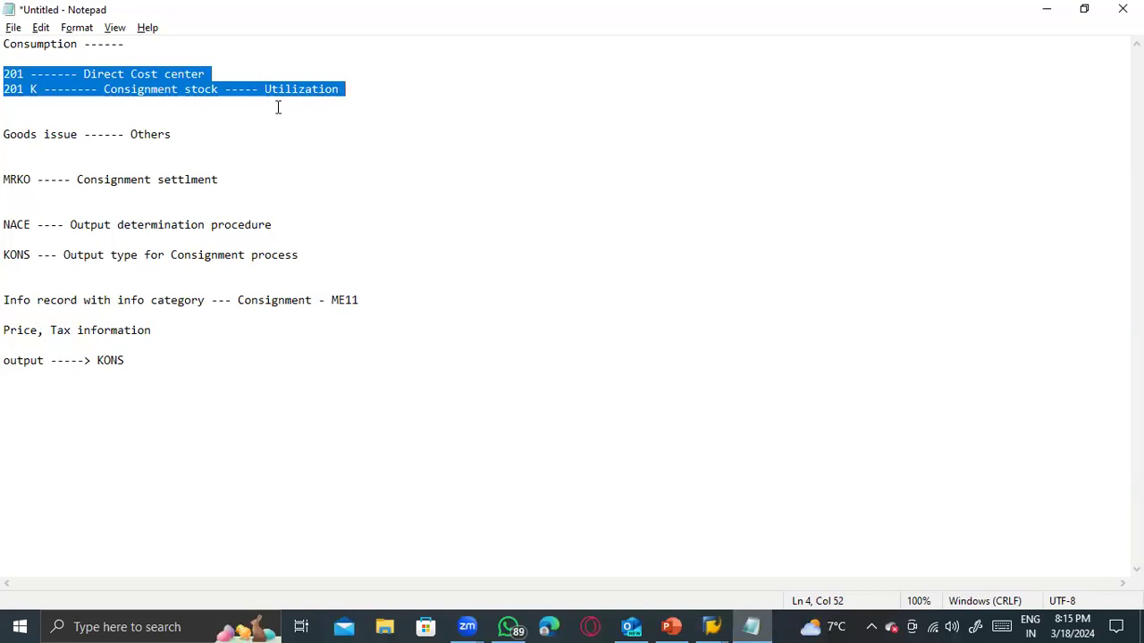
key("alt+Tab")
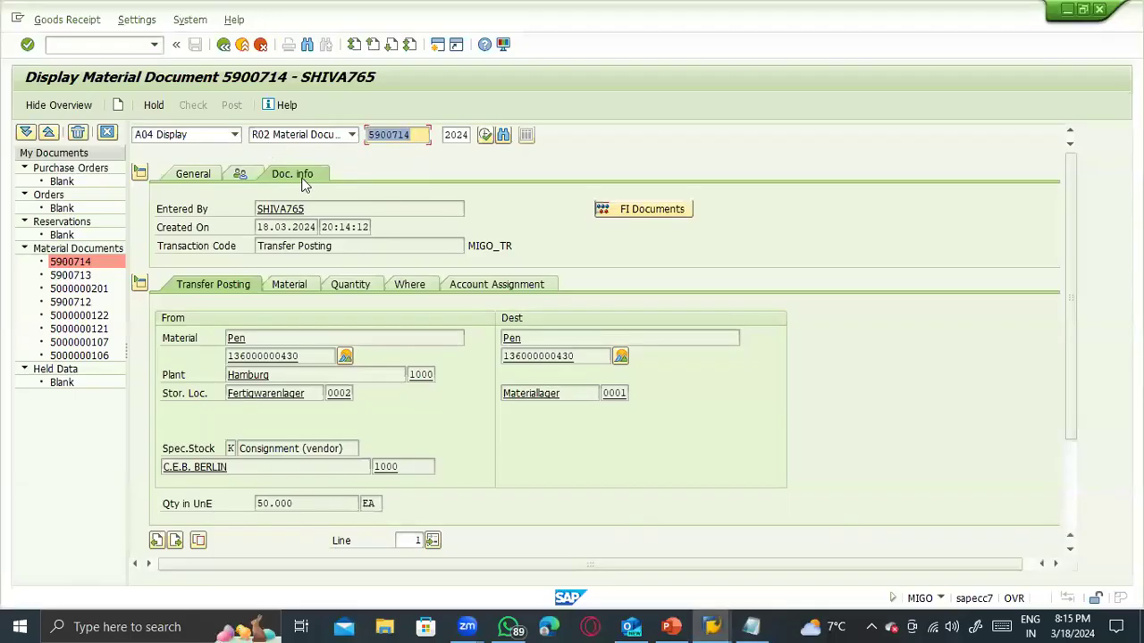
- View the accounting document again from the FI documents, and review the material document's quantity, movement type and transfer details
left_click(612, 211)
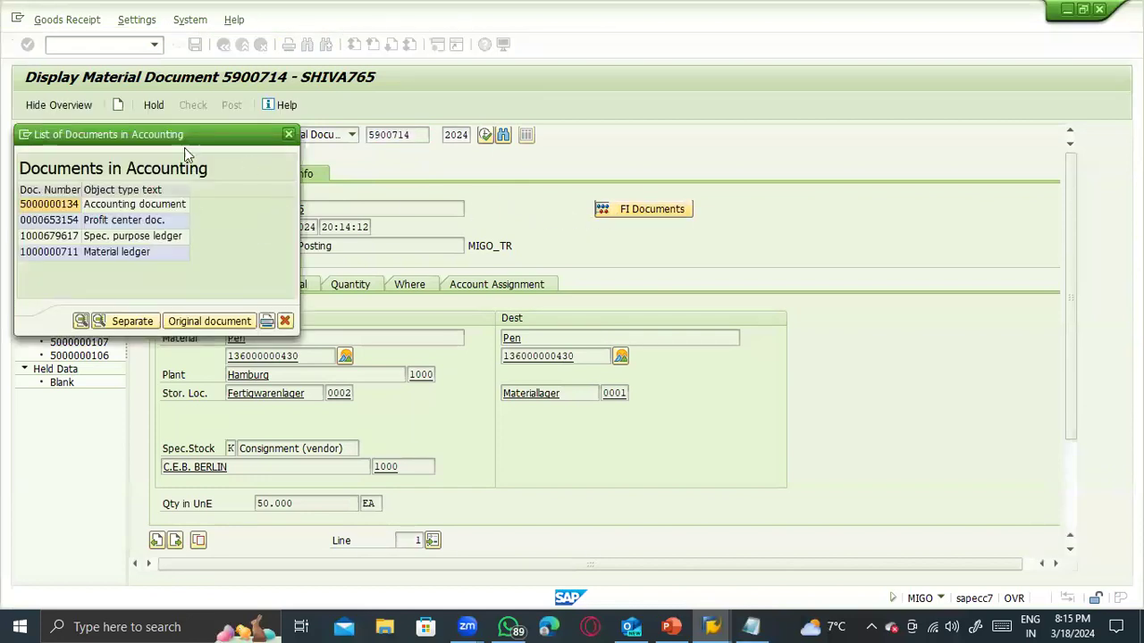
double_click(136, 208)
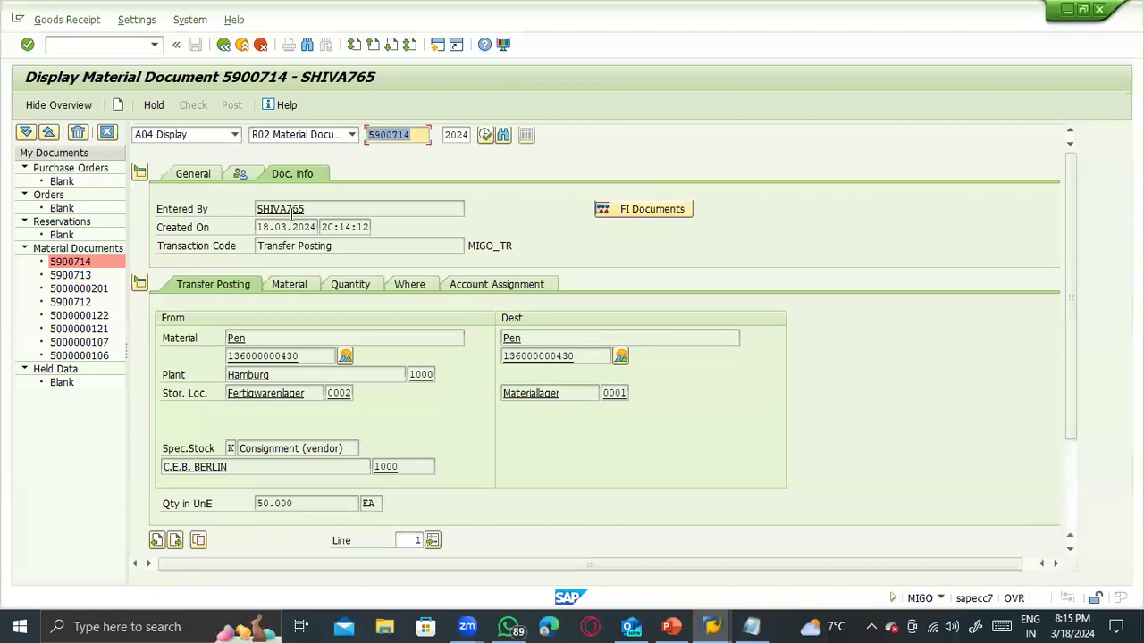
left_click(300, 292)
left_click(357, 291)
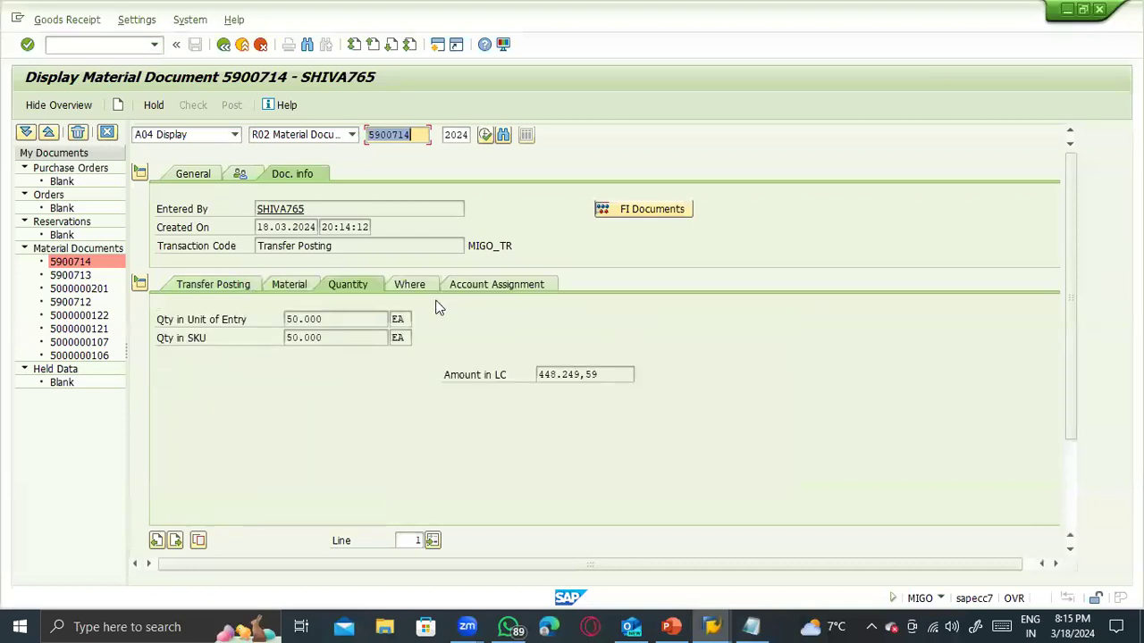
left_click(416, 287)
left_click(295, 319)
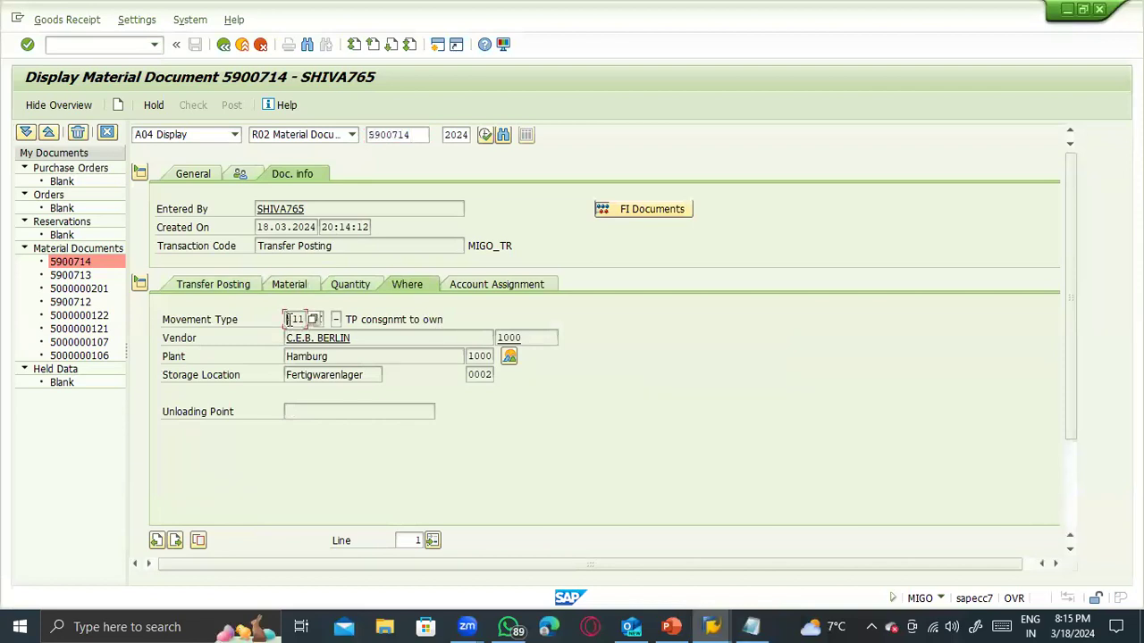
left_click(346, 325)
left_click(238, 282)
- Open the destination material's stock overview and examine the unrestricted stock in storage locations 0001 and 0002
left_click(510, 355)
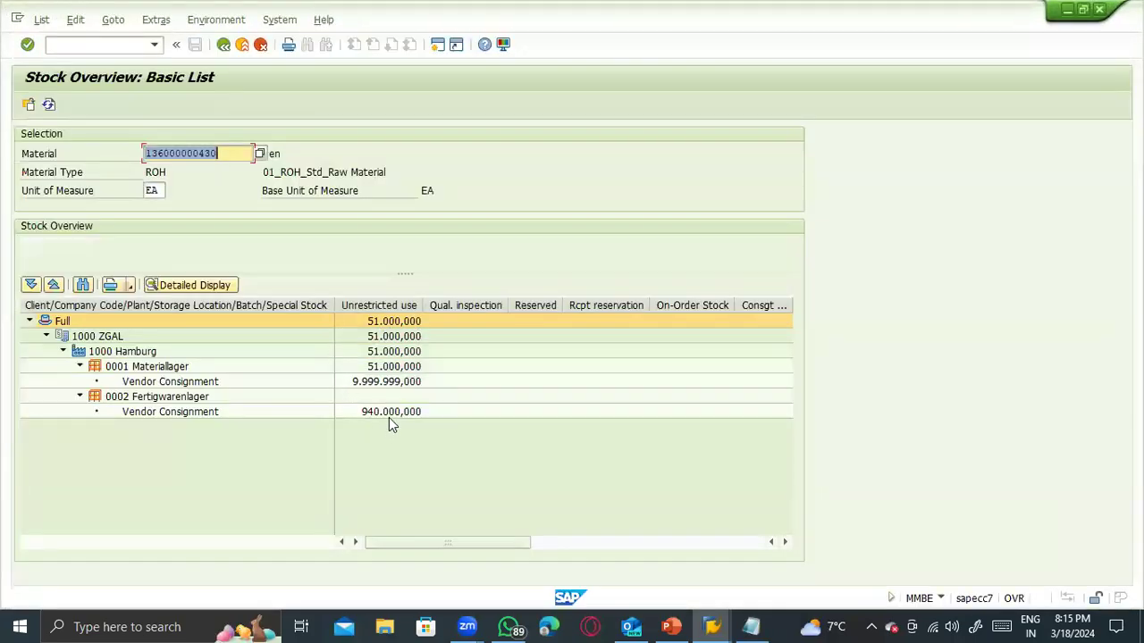
left_click(389, 417)
left_click(393, 412)
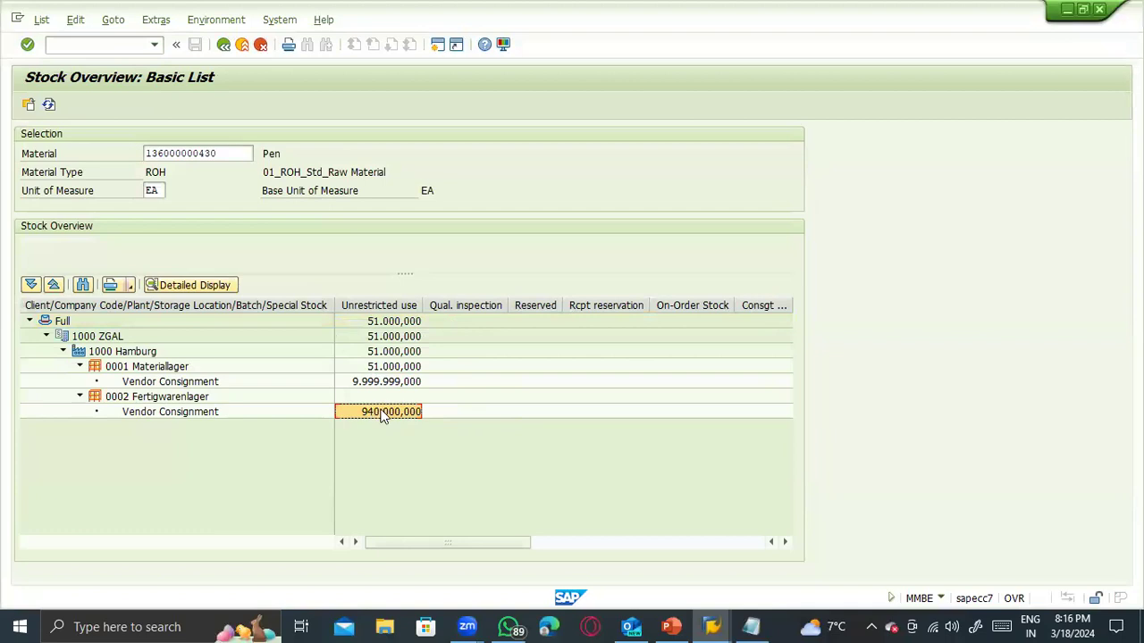
left_click(396, 369)
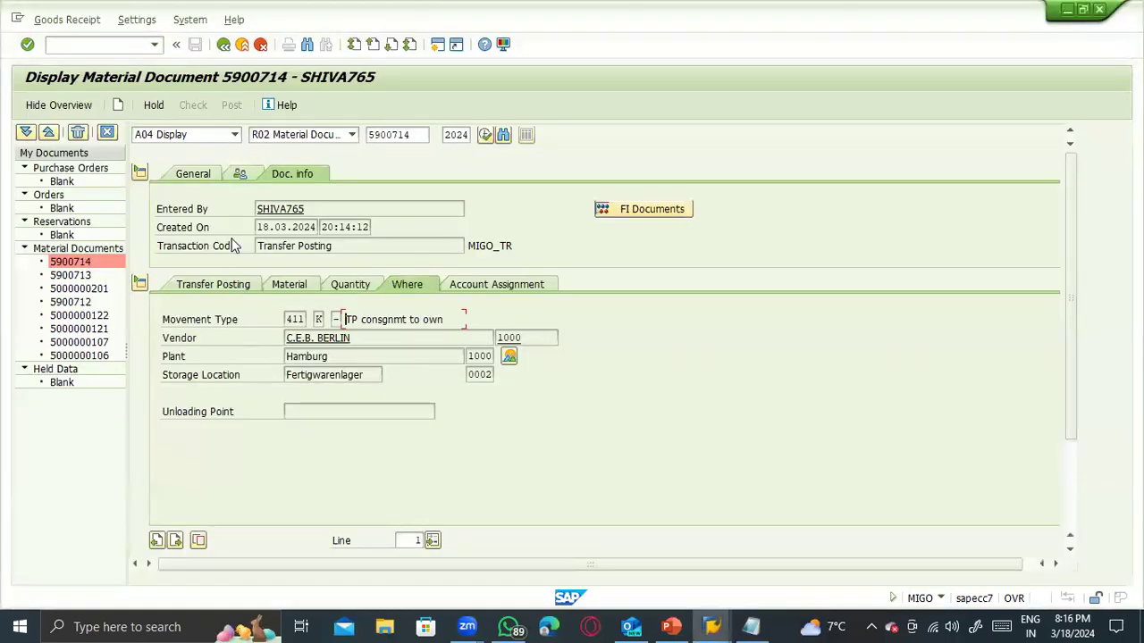
left_click(228, 136)
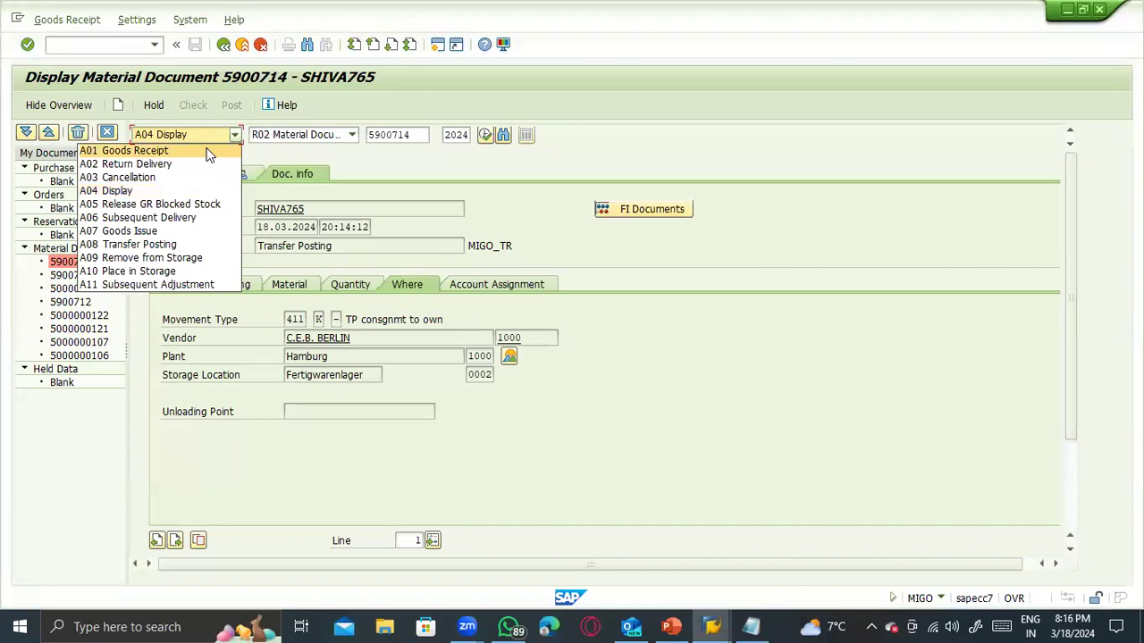
left_click(223, 245)
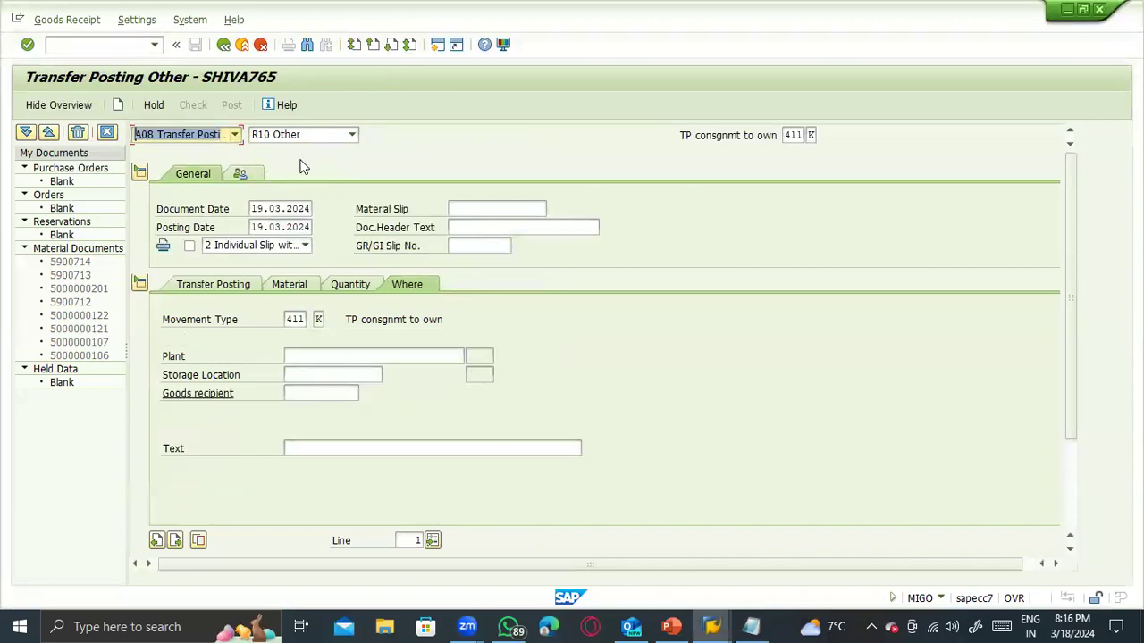
left_click(215, 288)
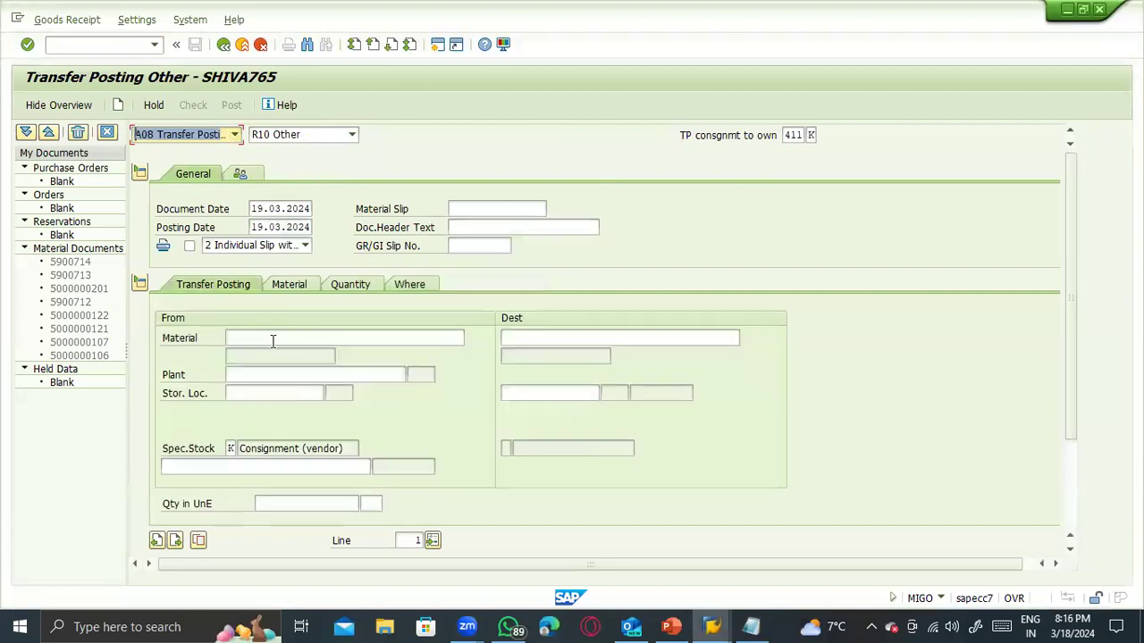
left_click(274, 338)
left_click(274, 351)
left_click(271, 374)
left_click(275, 391)
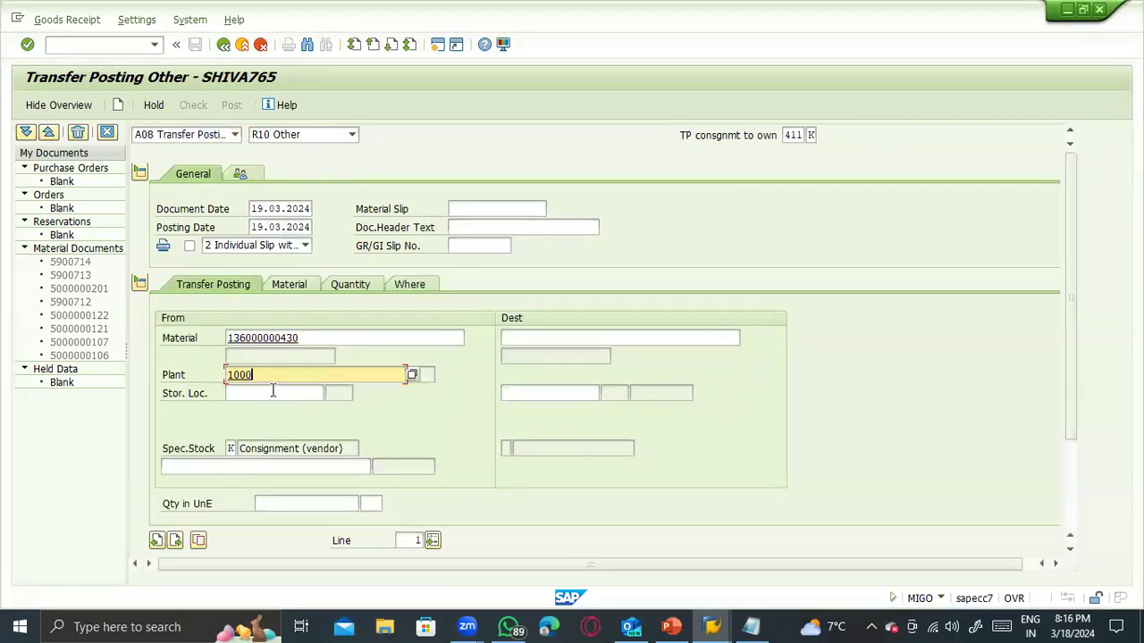
left_click(274, 394)
type("0002")
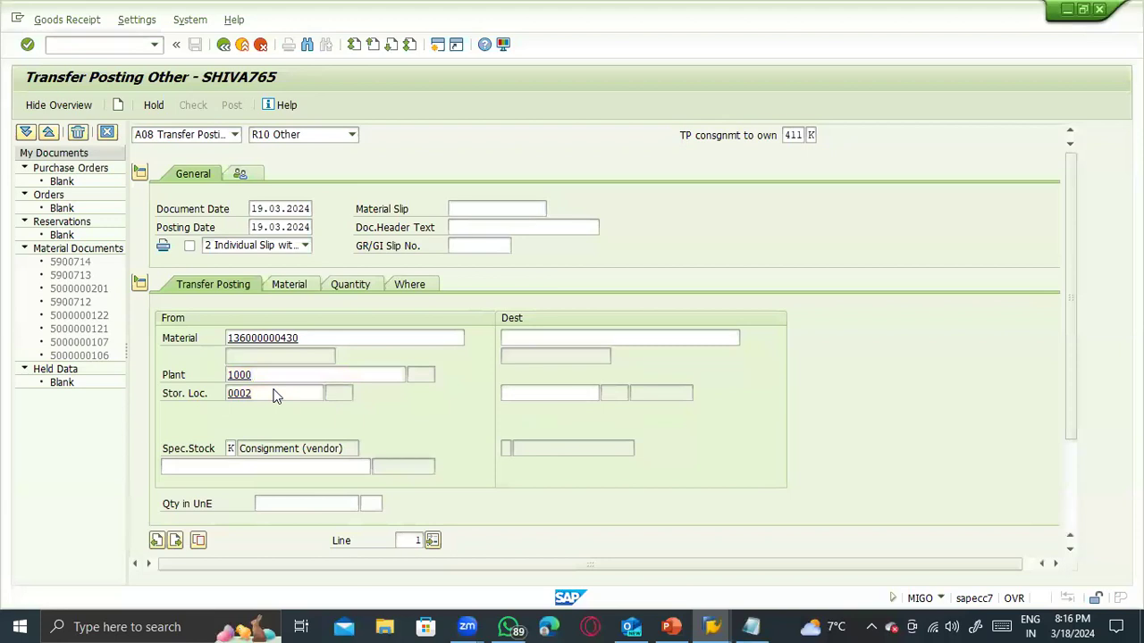
key("Return")
- Assign vendor 1000 to the source consignment stock
left_click(281, 466)
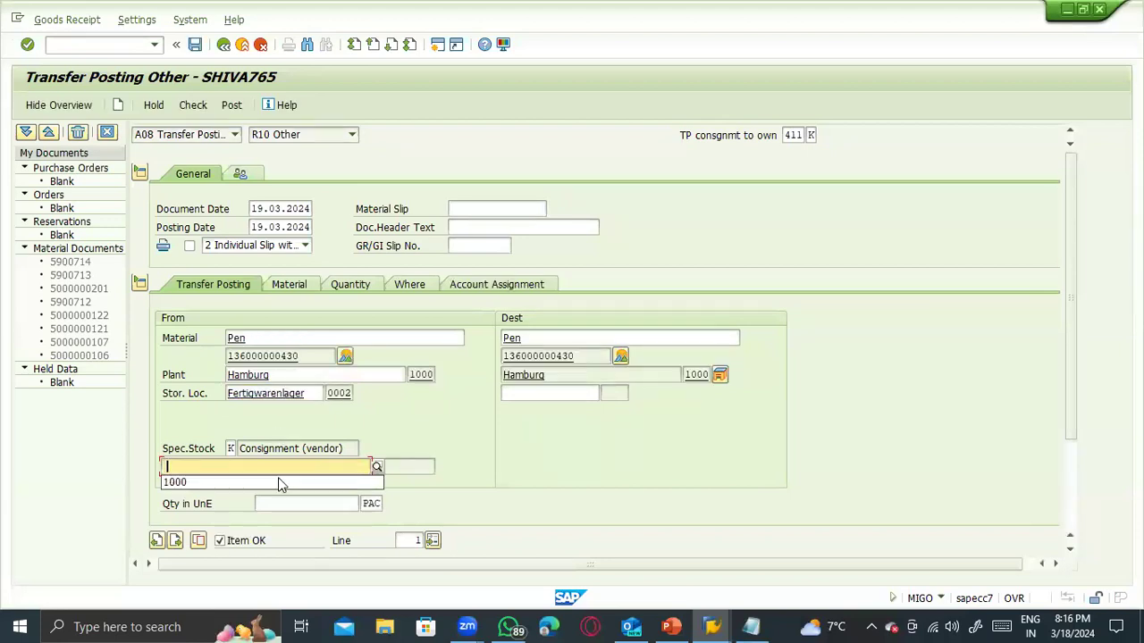
left_click(281, 481)
key("Return")
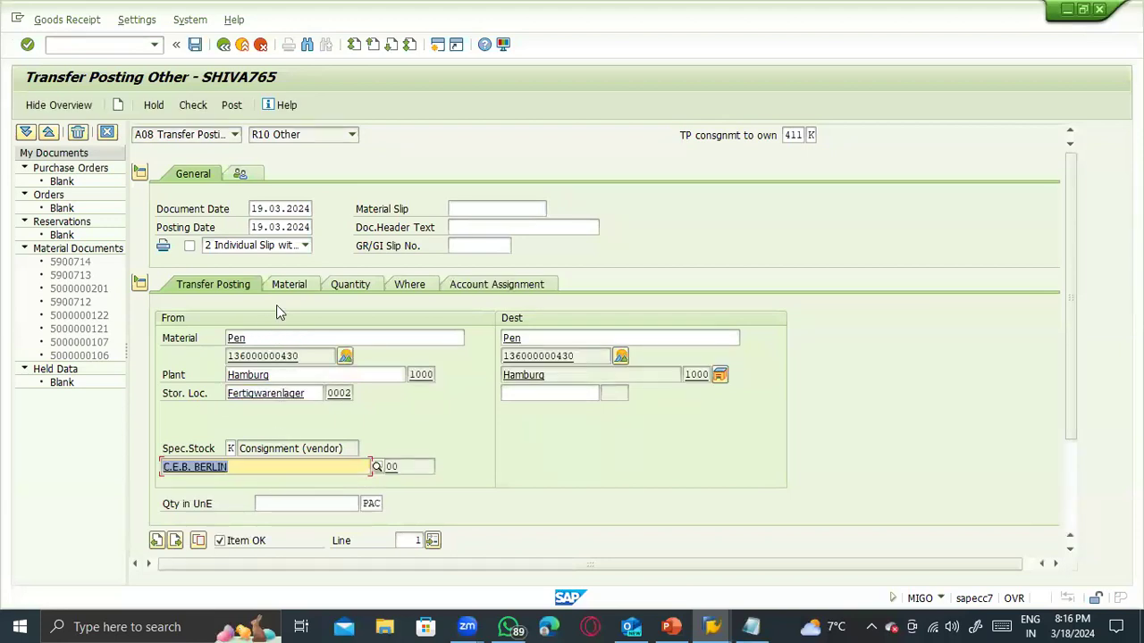
- Set the transfer item's quantity in unit of entry to 50000 EA
left_click(304, 288)
left_click(358, 295)
type("50000")
key("Tab")
type("EA")
key("Return")
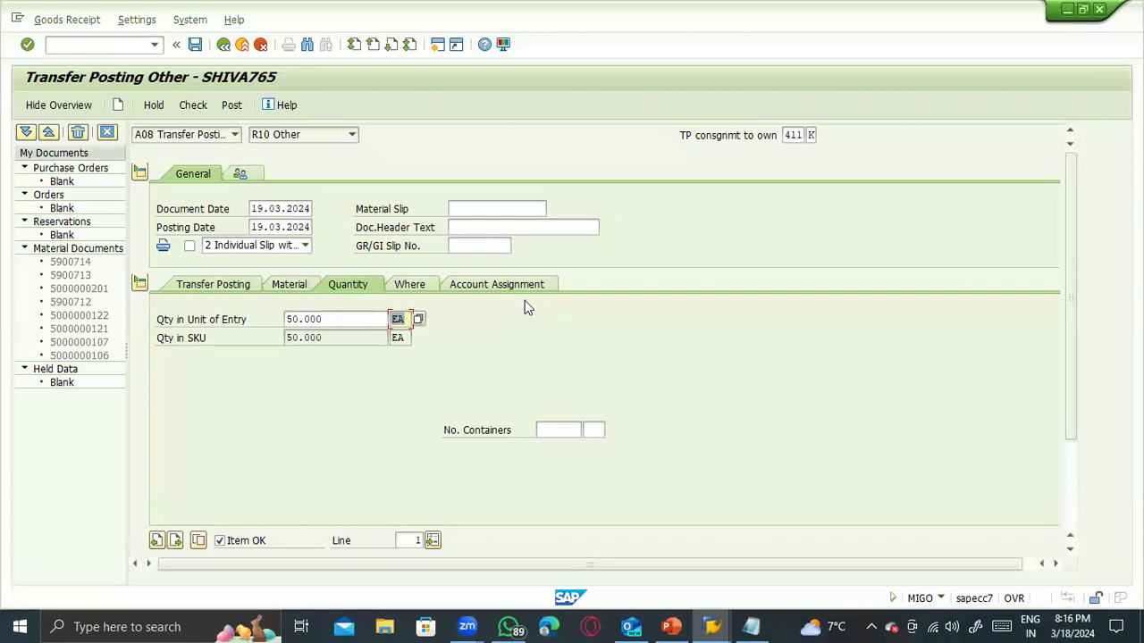
- Review the item's movement type, plant and storage location, run the document check, and close its log
left_click(410, 286)
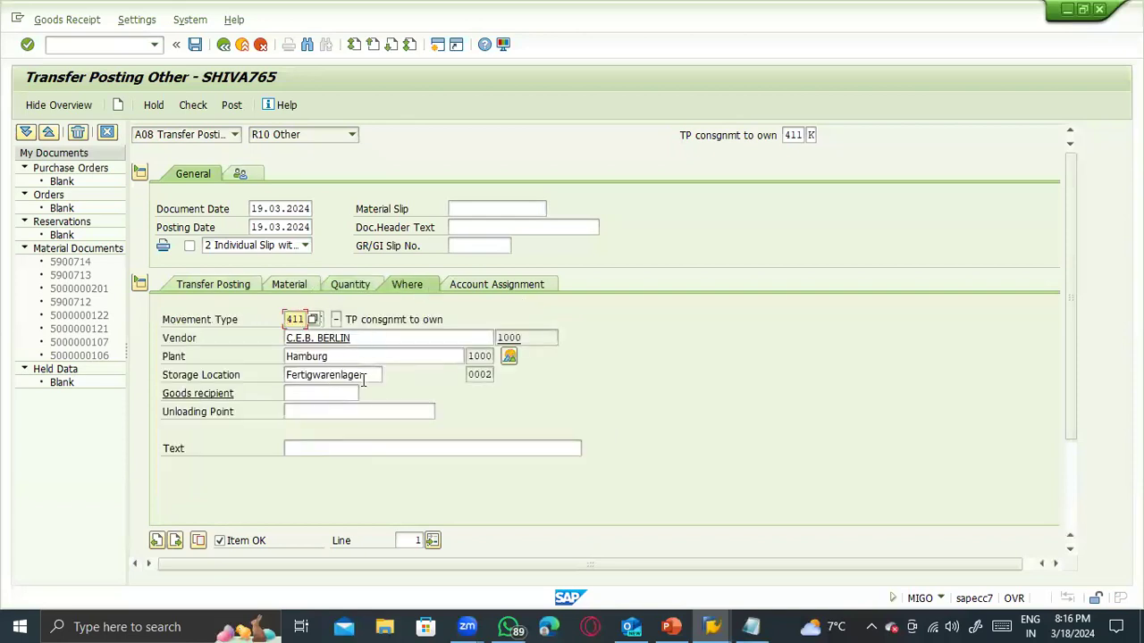
left_click(469, 356)
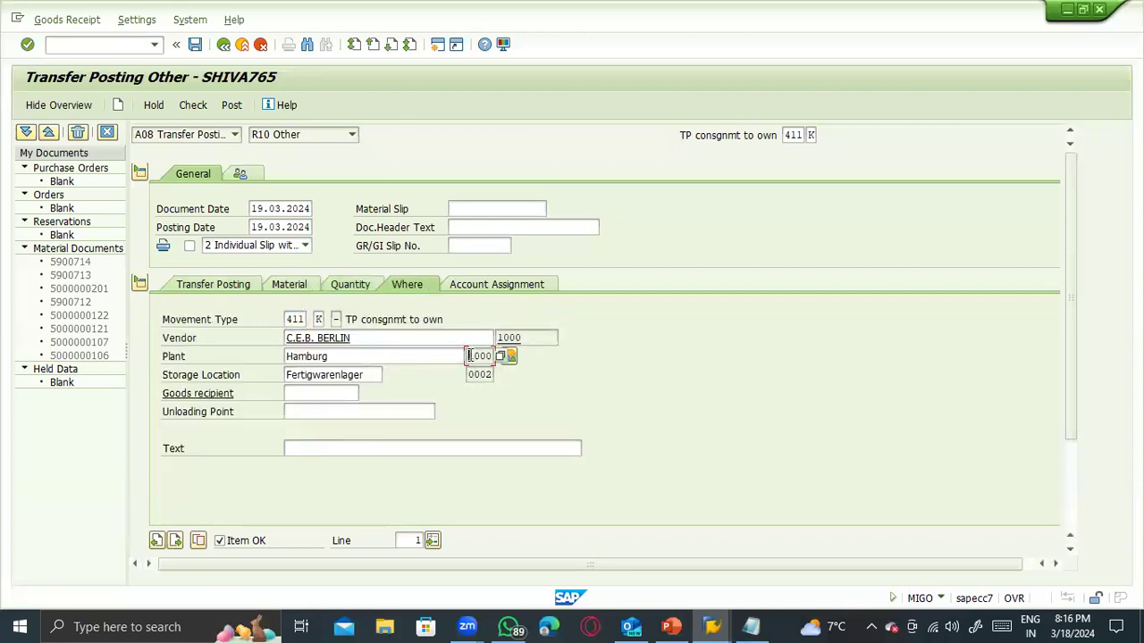
left_click(471, 375)
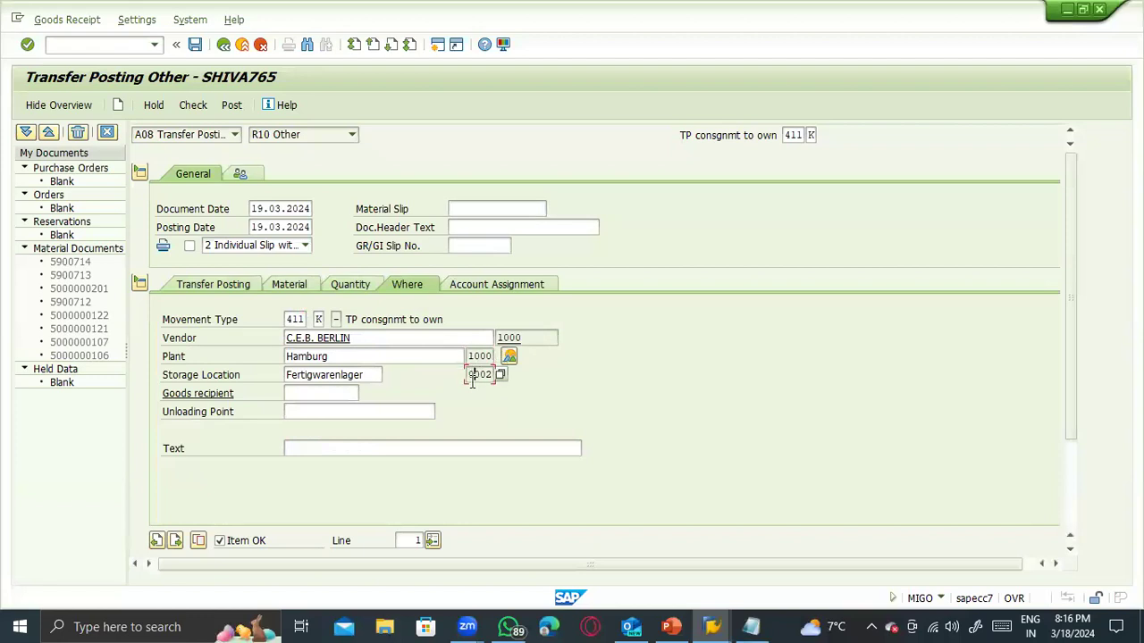
left_click(204, 106)
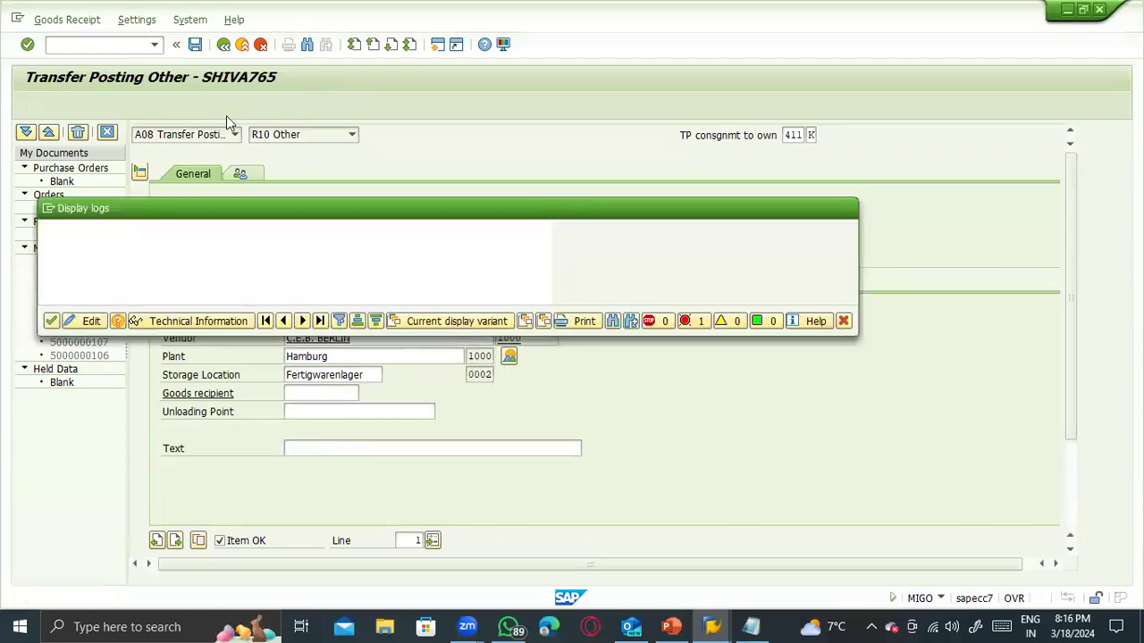
key("Return")
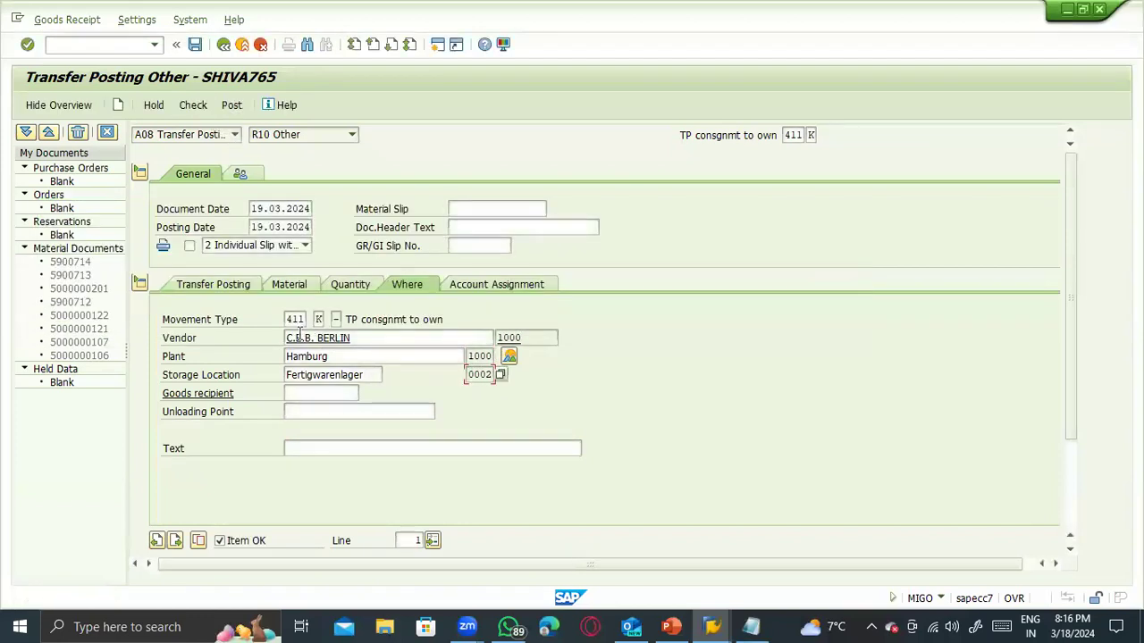
- Set the destination storage location to 0002, check the document, and post the transfer posting
left_click(219, 288)
left_click(536, 395)
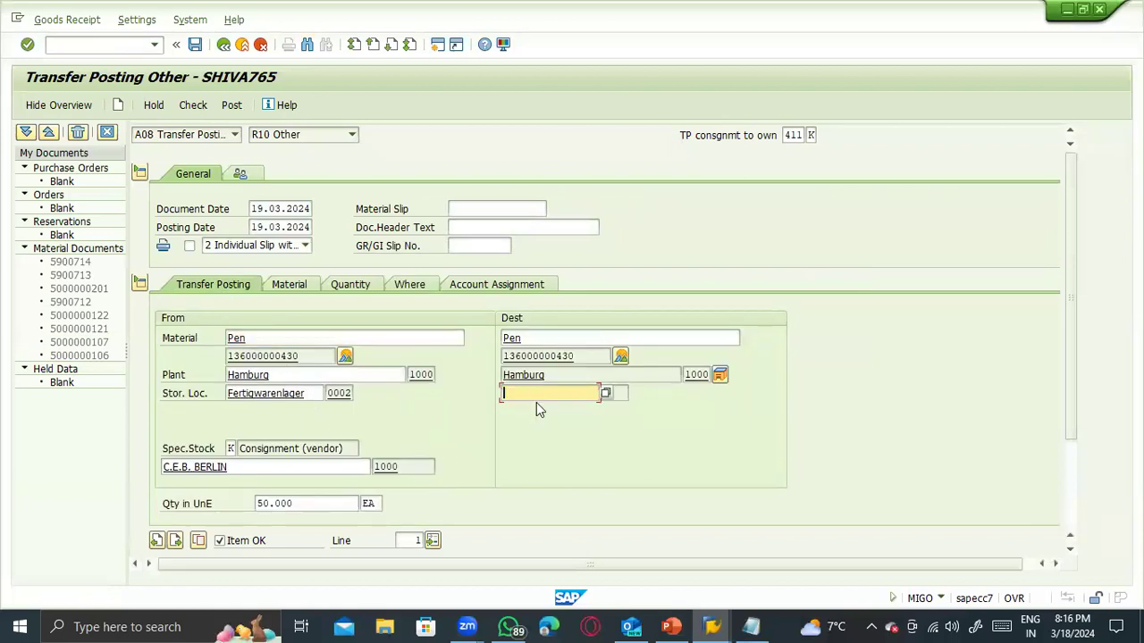
type("0002")
key("Return")
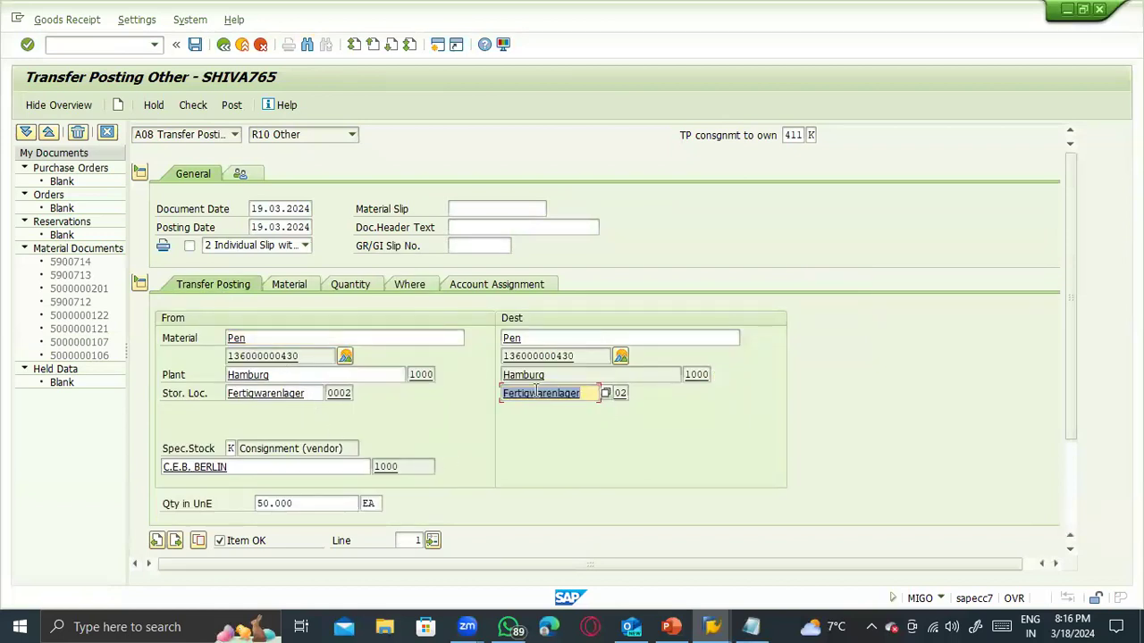
left_click(194, 106)
left_click(233, 108)
- Display the newly posted transfer material document
left_click(188, 134)
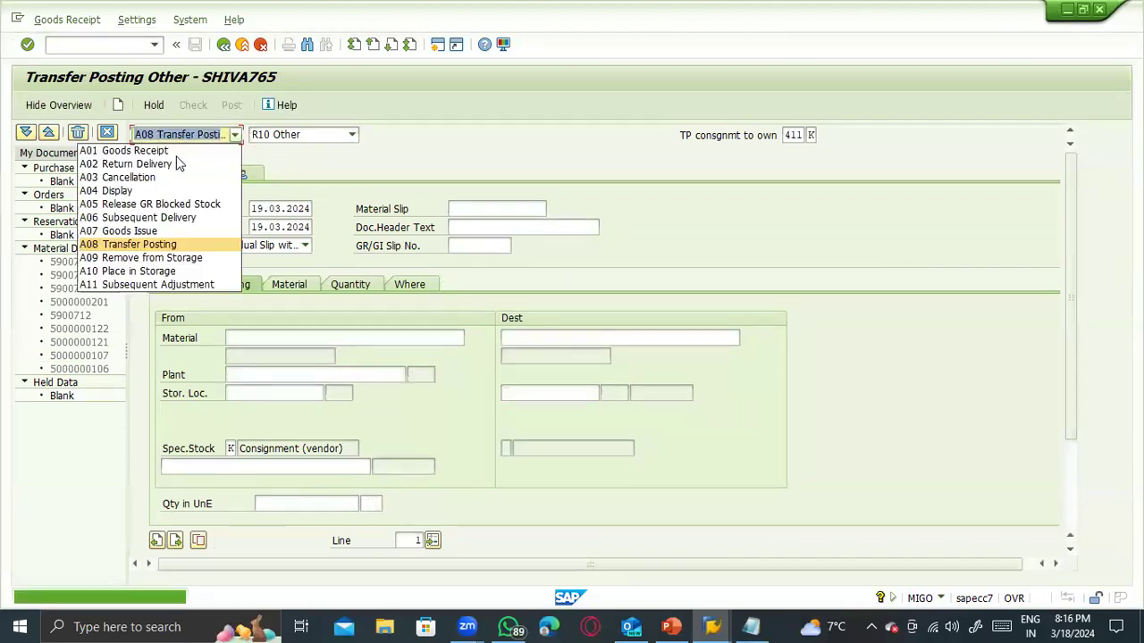
left_click(117, 190)
key("Return")
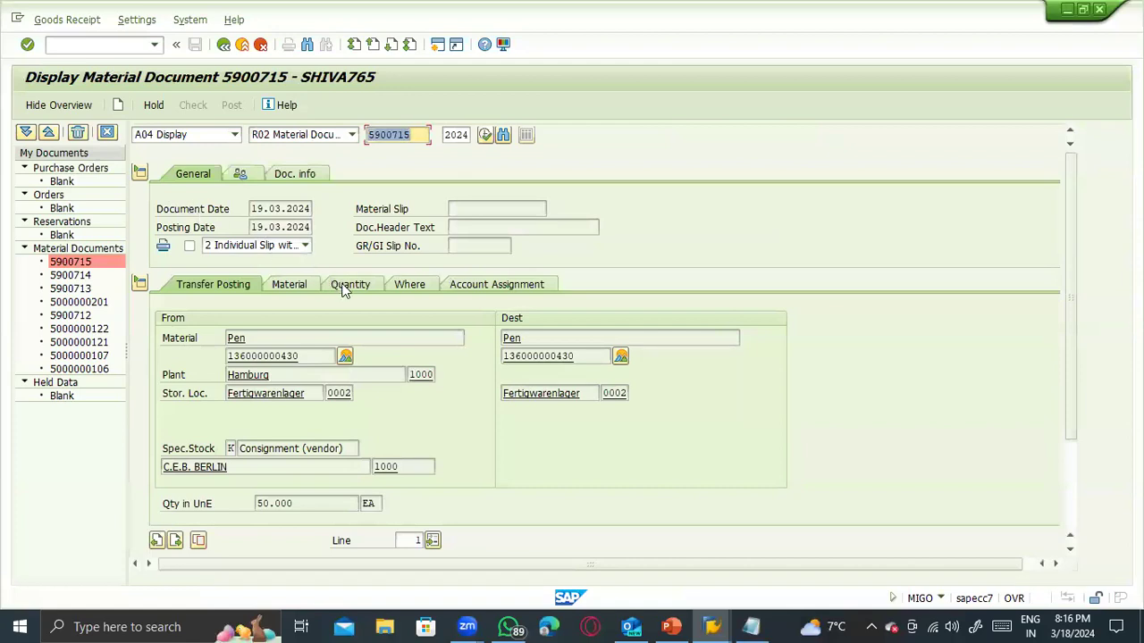
- Open the source material's stock overview and compare own and vendor consignment stock in storage locations 0001 and 0002
left_click(347, 357)
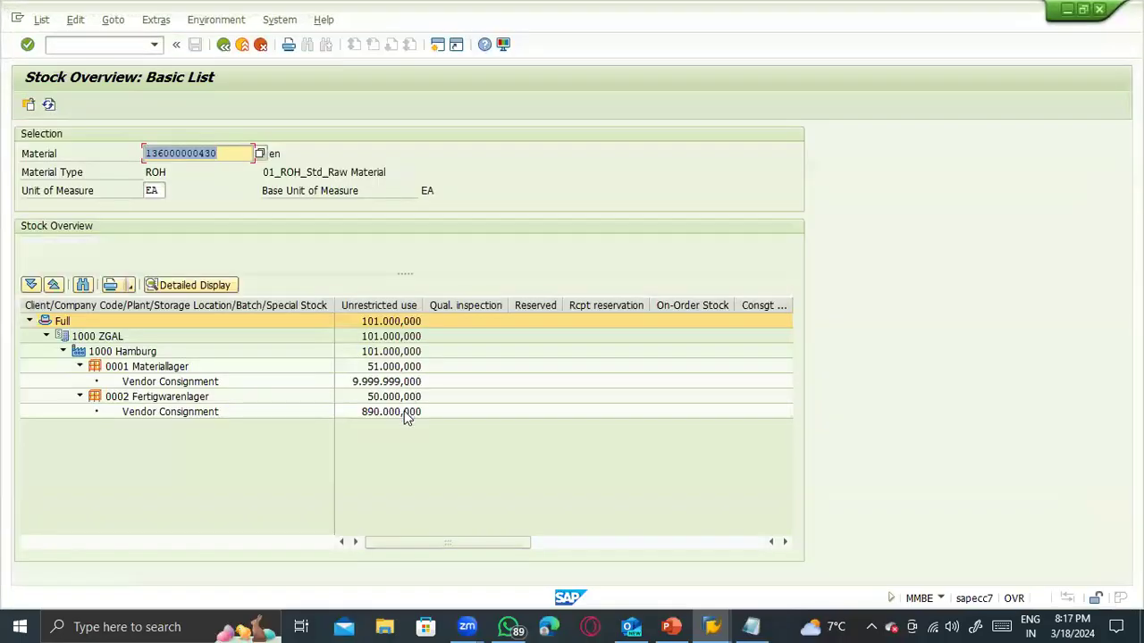
left_click(161, 400)
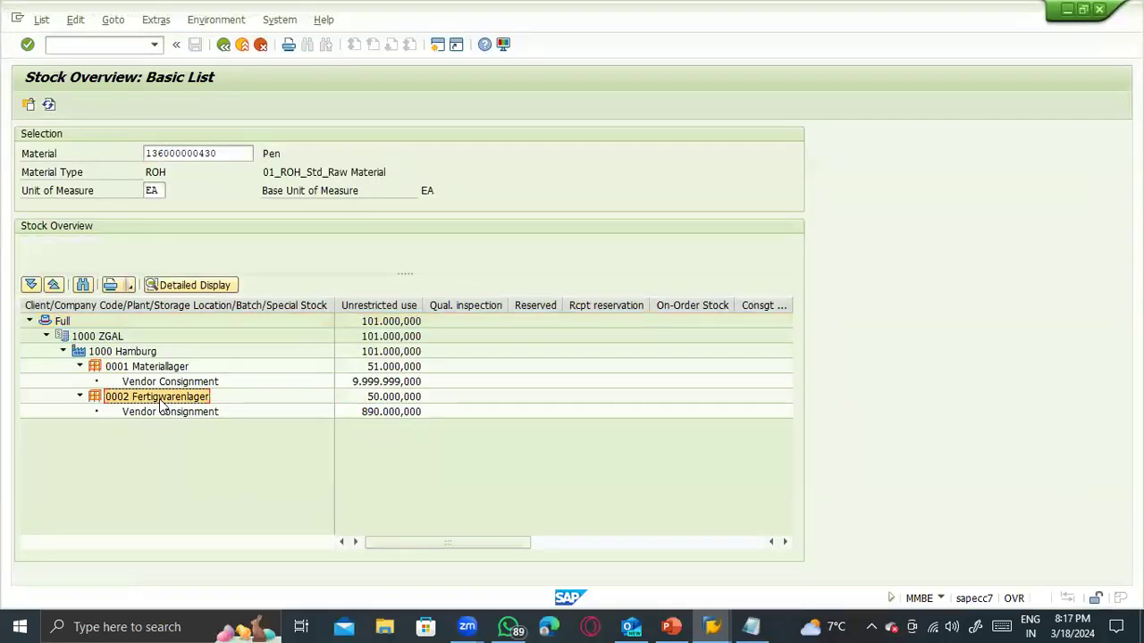
left_click(168, 372)
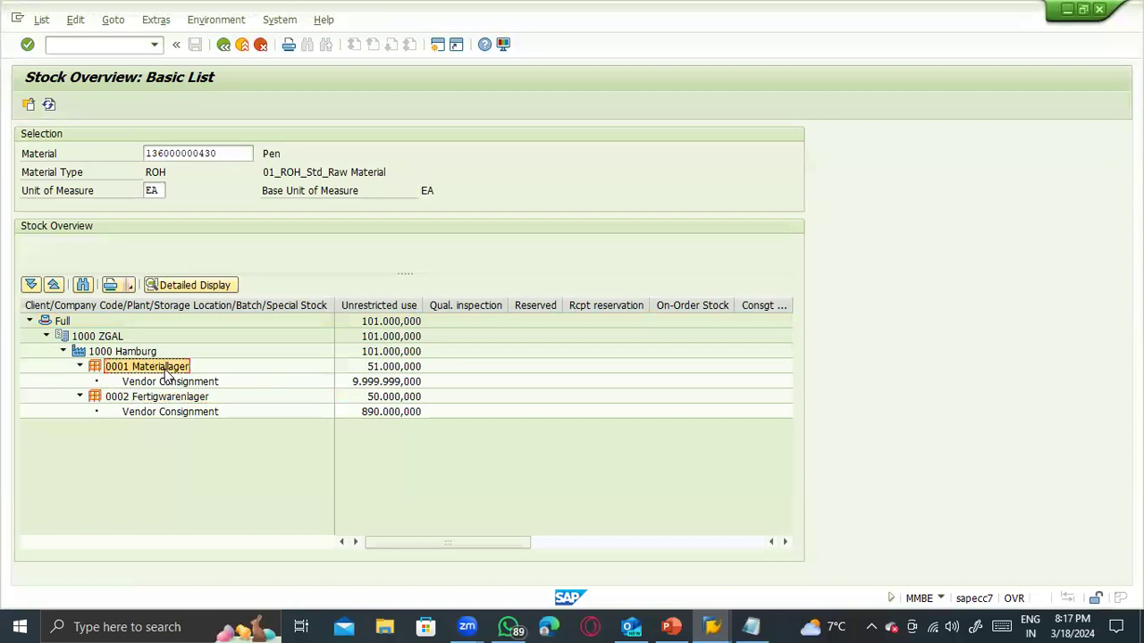
left_click(376, 371)
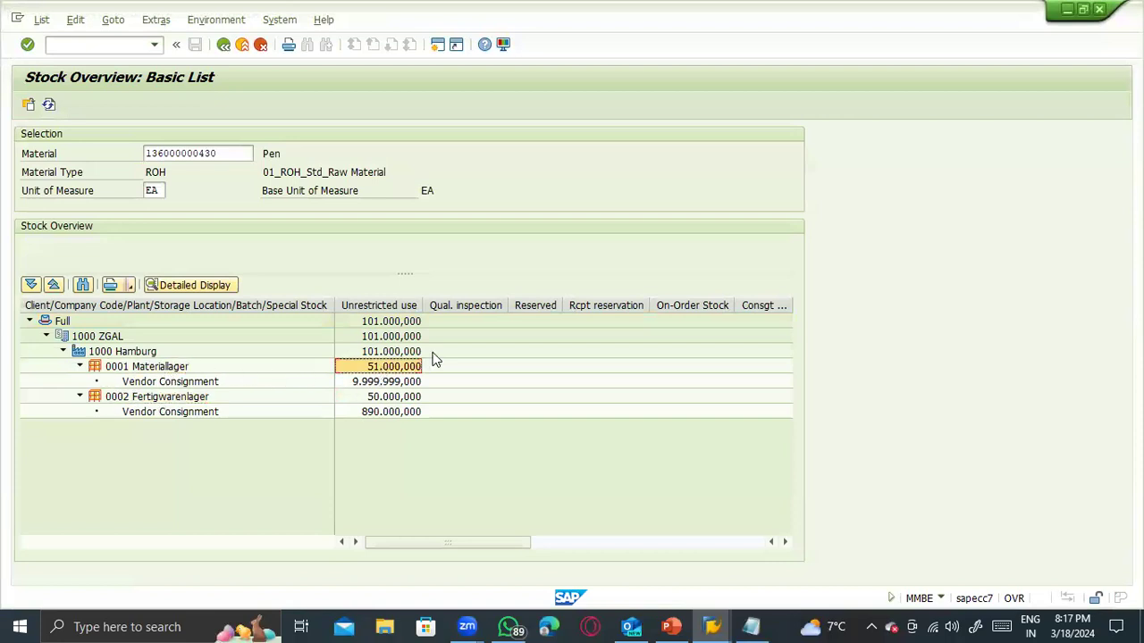
left_click(411, 412)
left_click(412, 384)
left_click(412, 400)
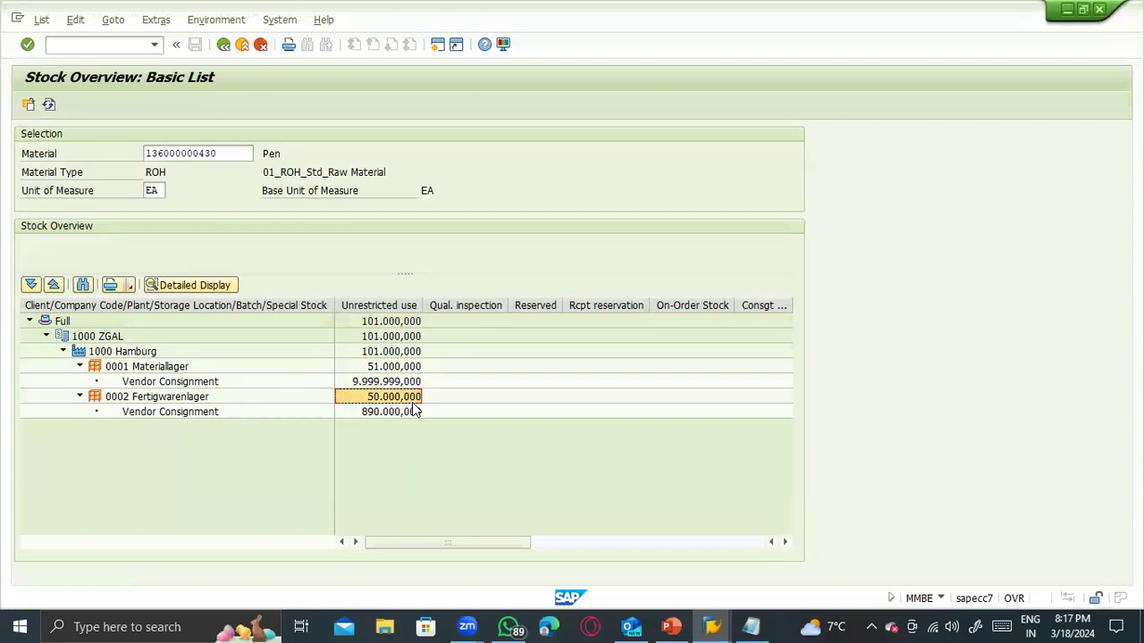
left_click(414, 383)
left_click(419, 411)
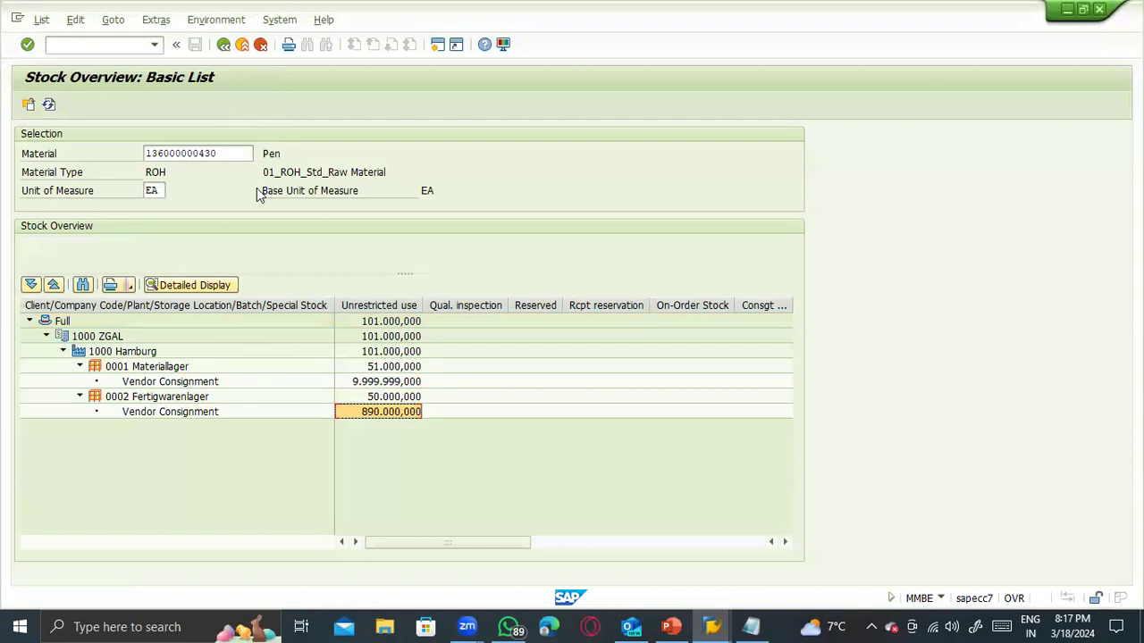
left_click(381, 397)
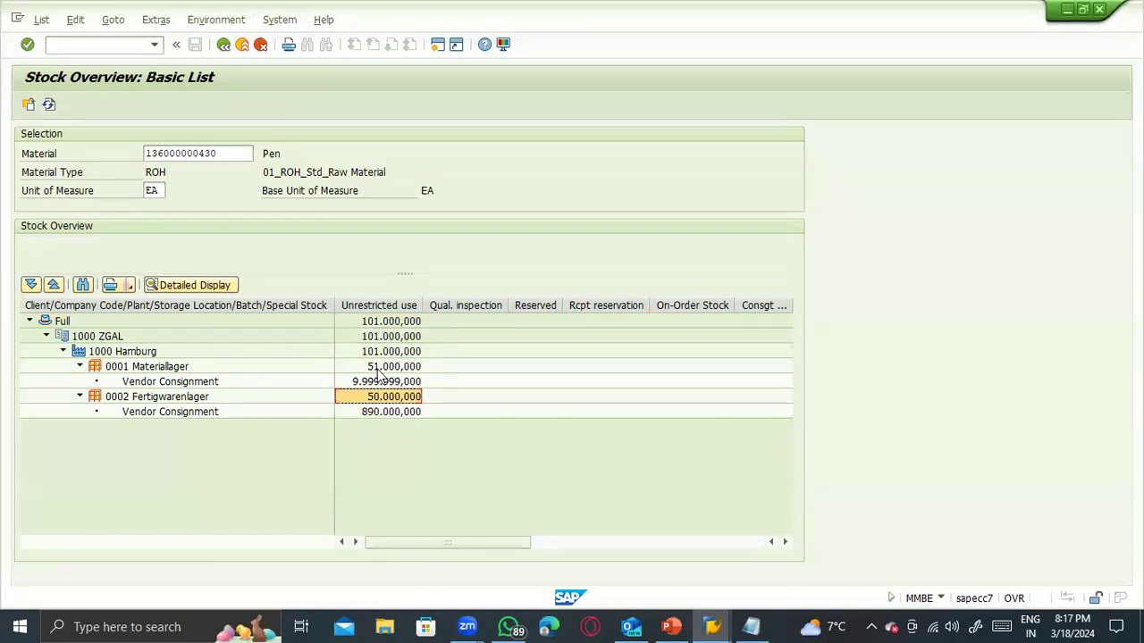
- Leave the stock overview, open transaction MRKO, and display the unsettled withdrawals for company code 1000 and vendor 1000
left_click(379, 370)
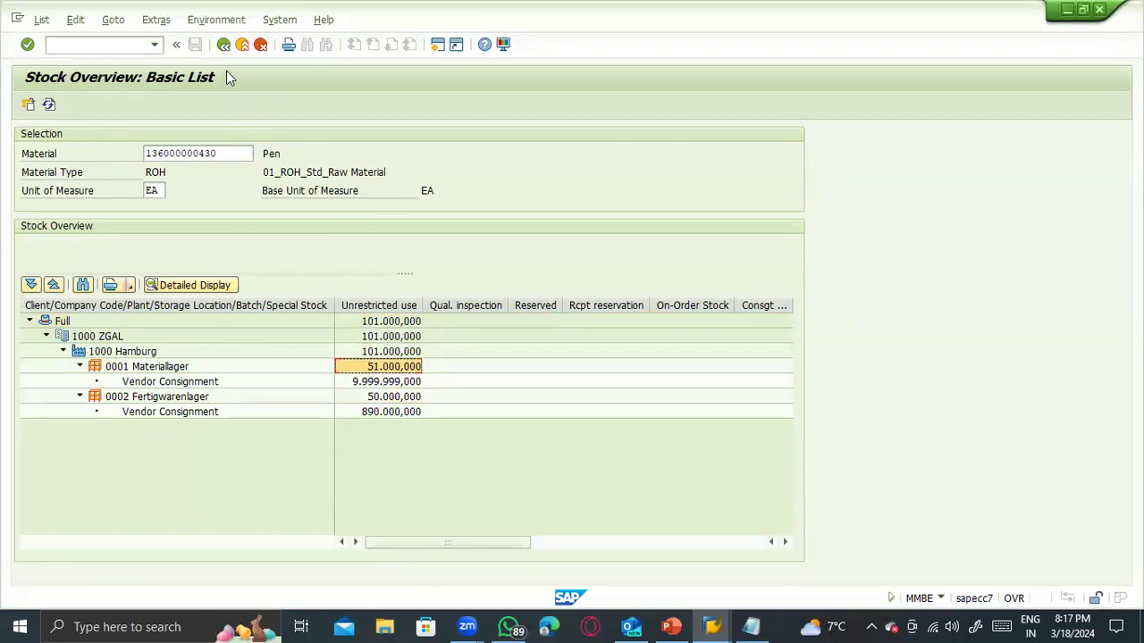
left_click(223, 46)
left_click(69, 44)
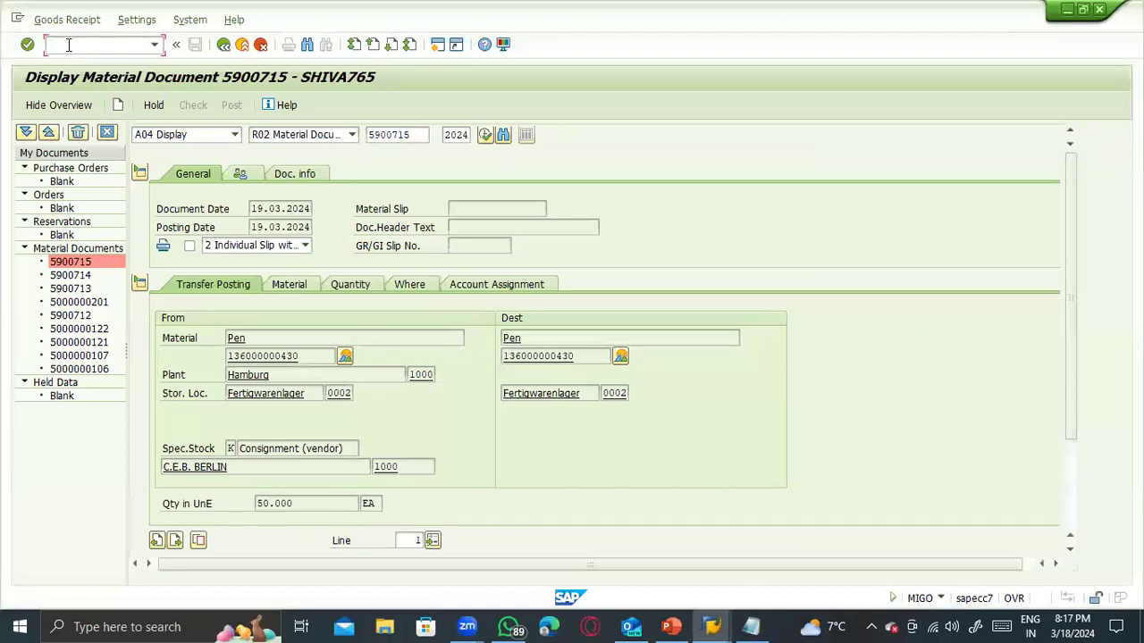
key("Return")
left_click(226, 175)
left_click(226, 185)
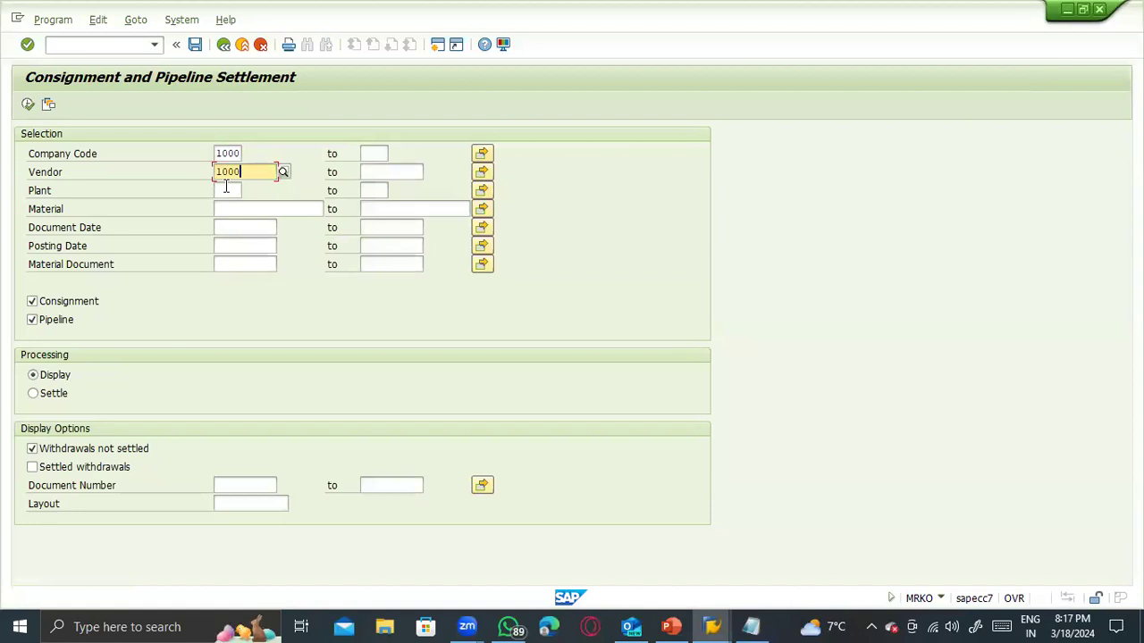
left_click(246, 246)
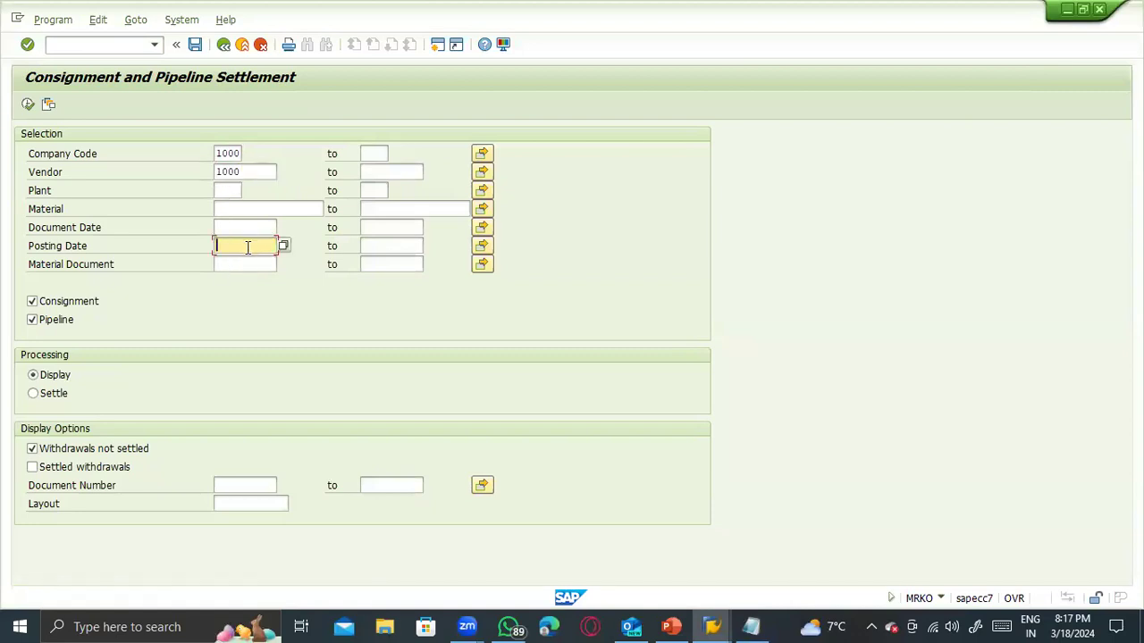
left_click(55, 378)
left_click(28, 105)
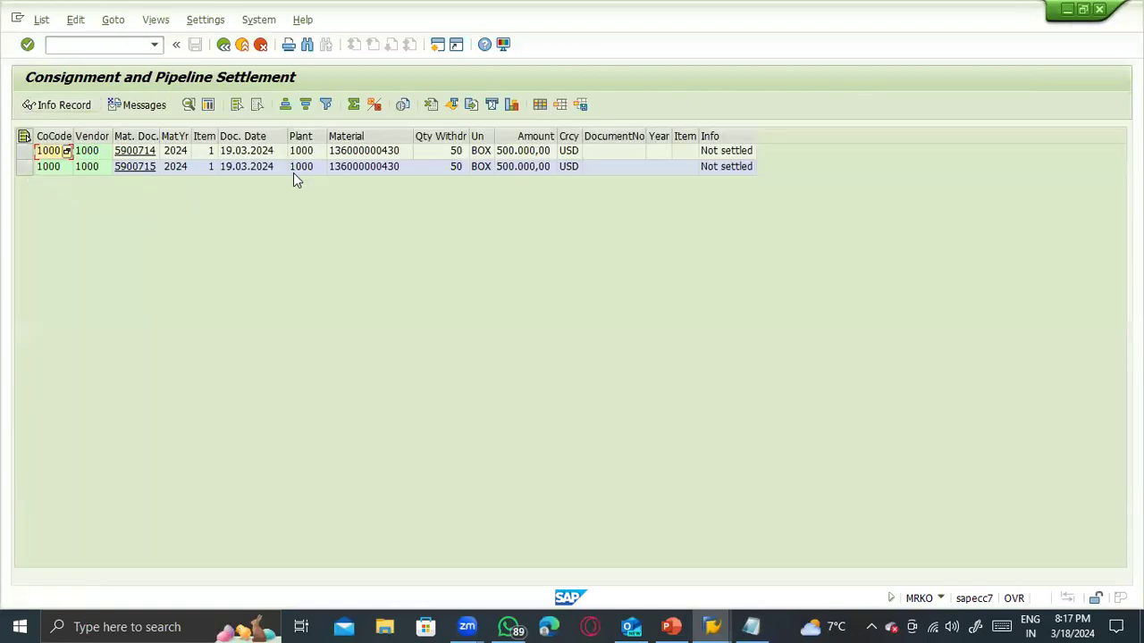
- Review the amounts and unit of the unsettled withdrawals, and list them again in Display mode
left_click(506, 154)
left_click(506, 168)
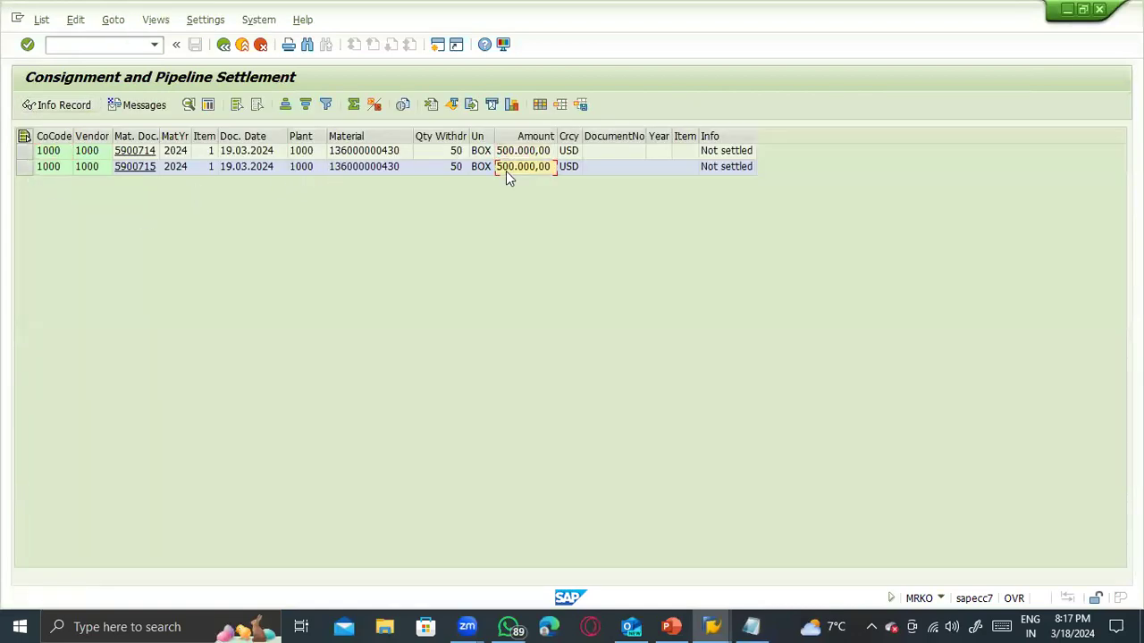
left_click(472, 169)
left_click(224, 43)
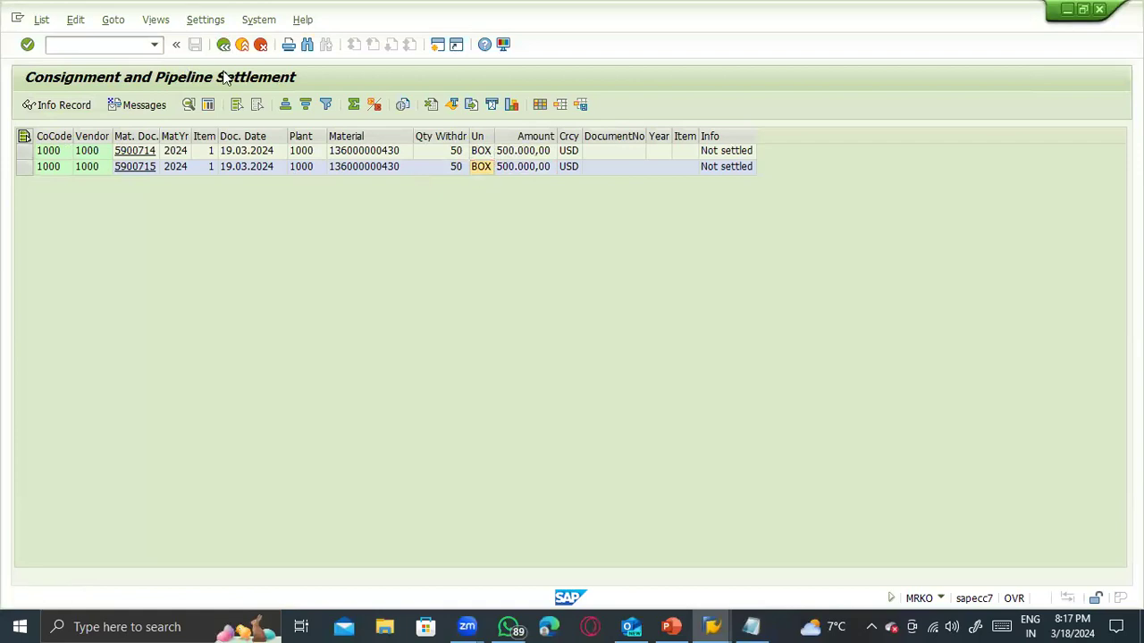
left_click(56, 394)
left_click(56, 375)
left_click(27, 104)
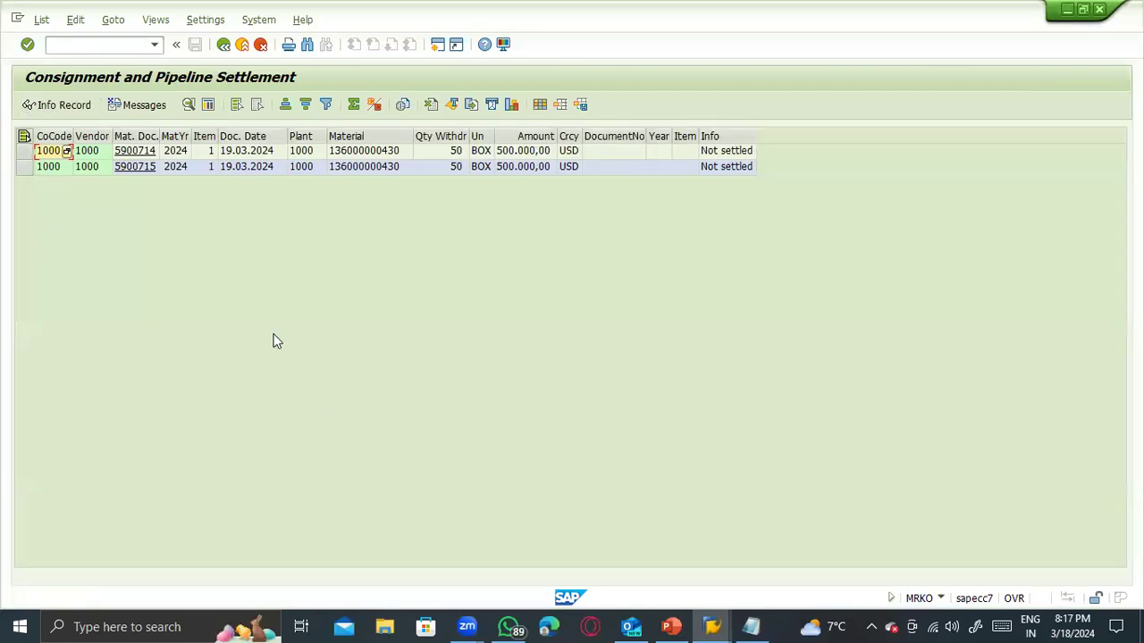
- Preview the KONS output of the earlier settlement document through its full item list, and check the message program's transaction code
left_click(140, 108)
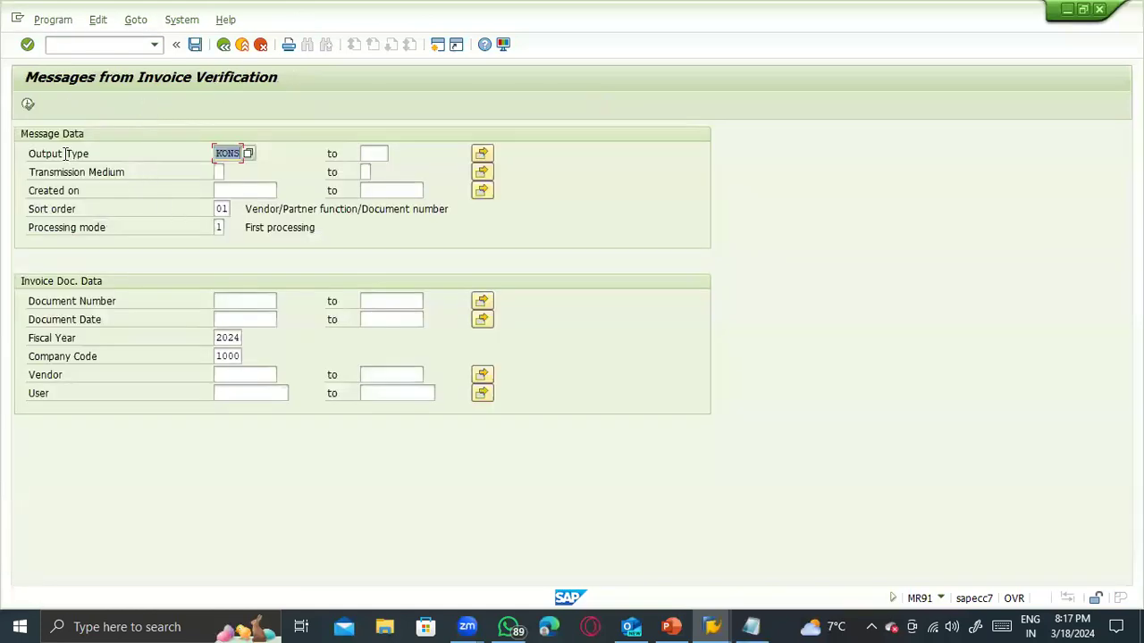
left_click(27, 103)
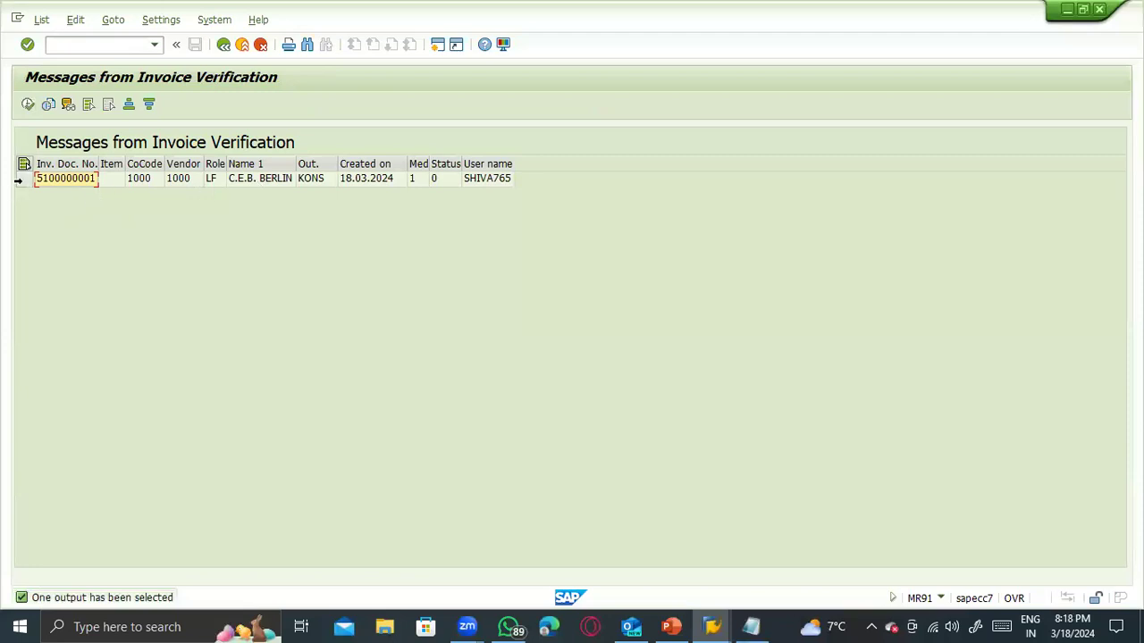
left_click(23, 179)
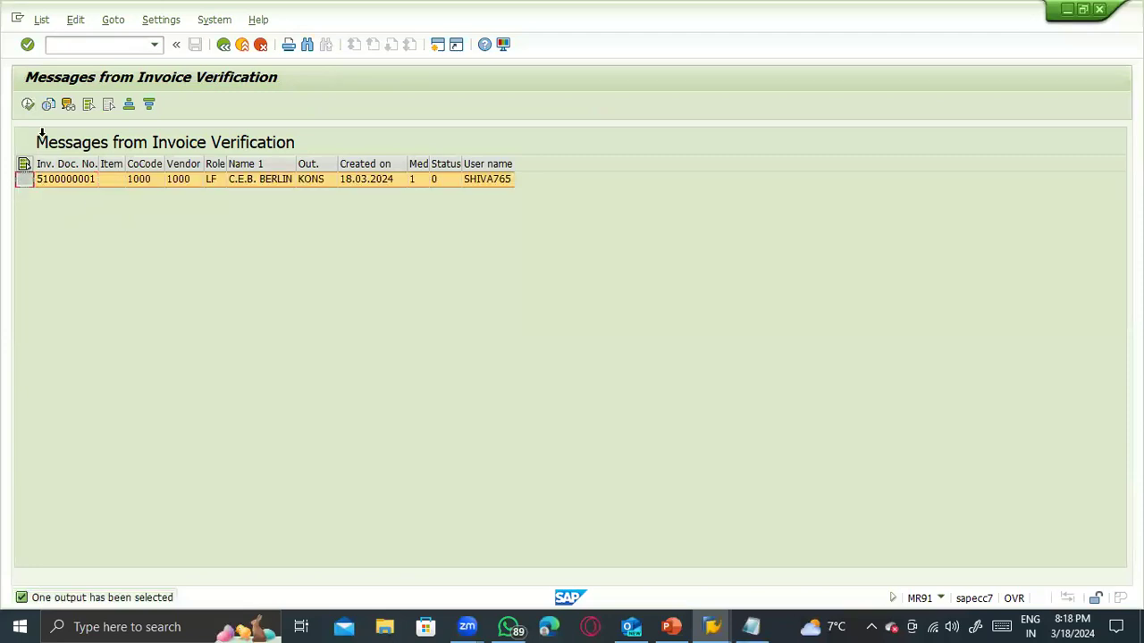
left_click(48, 105)
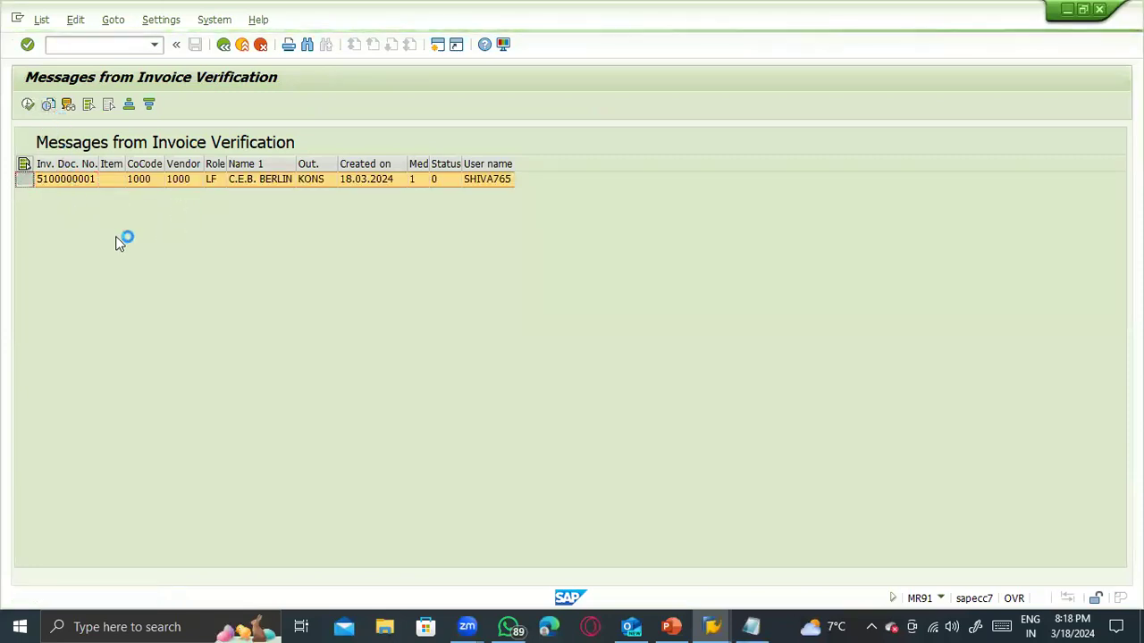
scroll(396, 295, "down", 5)
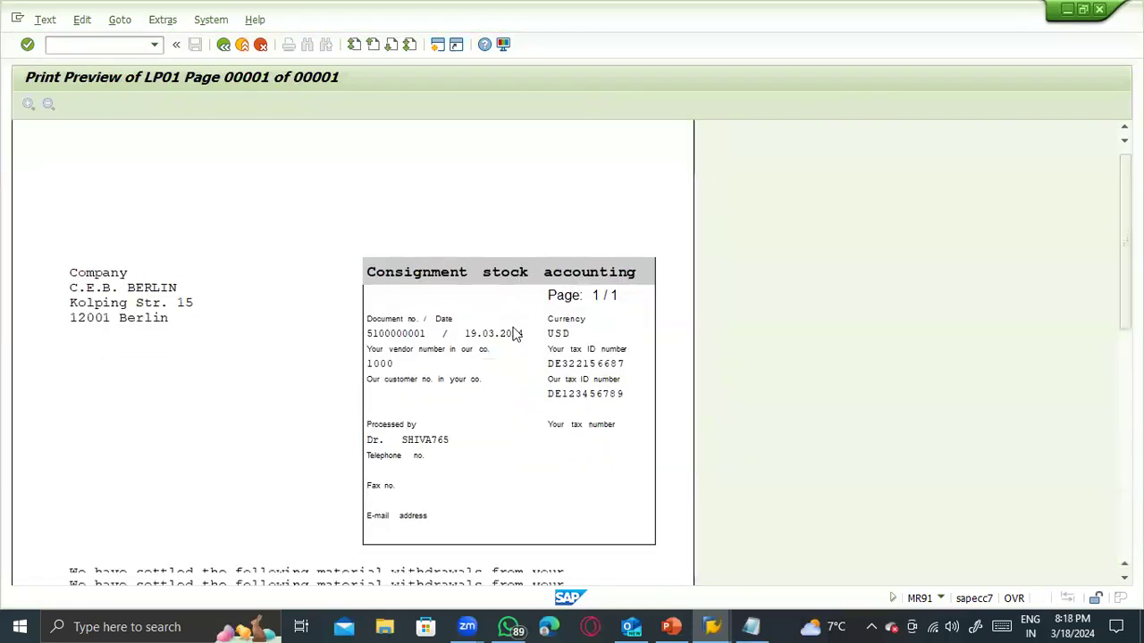
scroll(431, 321, "down", 3)
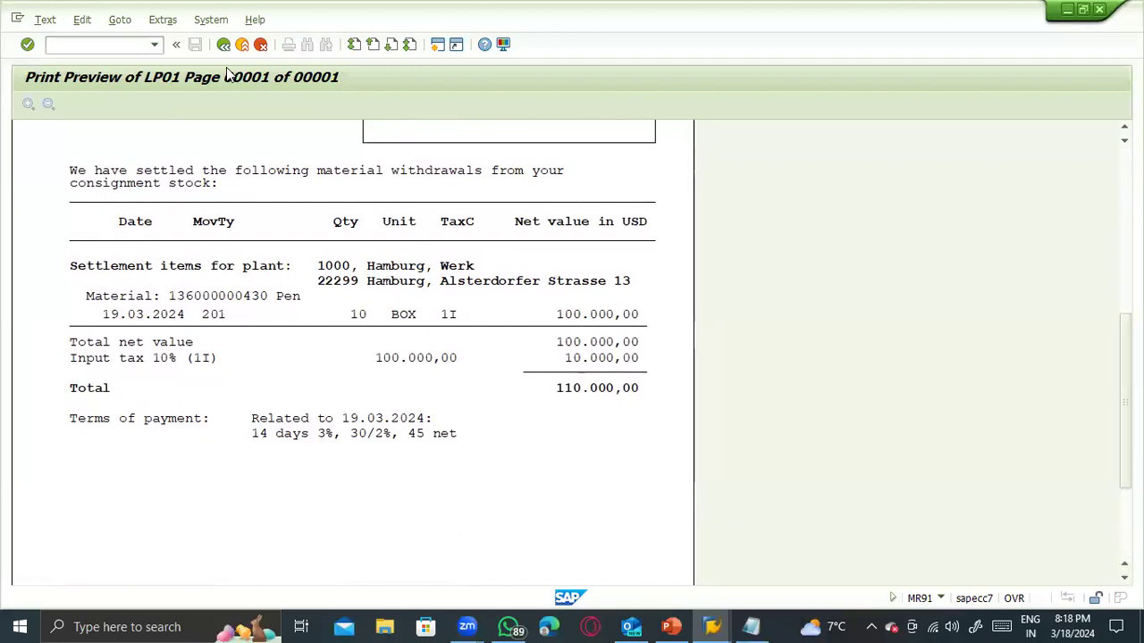
left_click(223, 44)
left_click(223, 44)
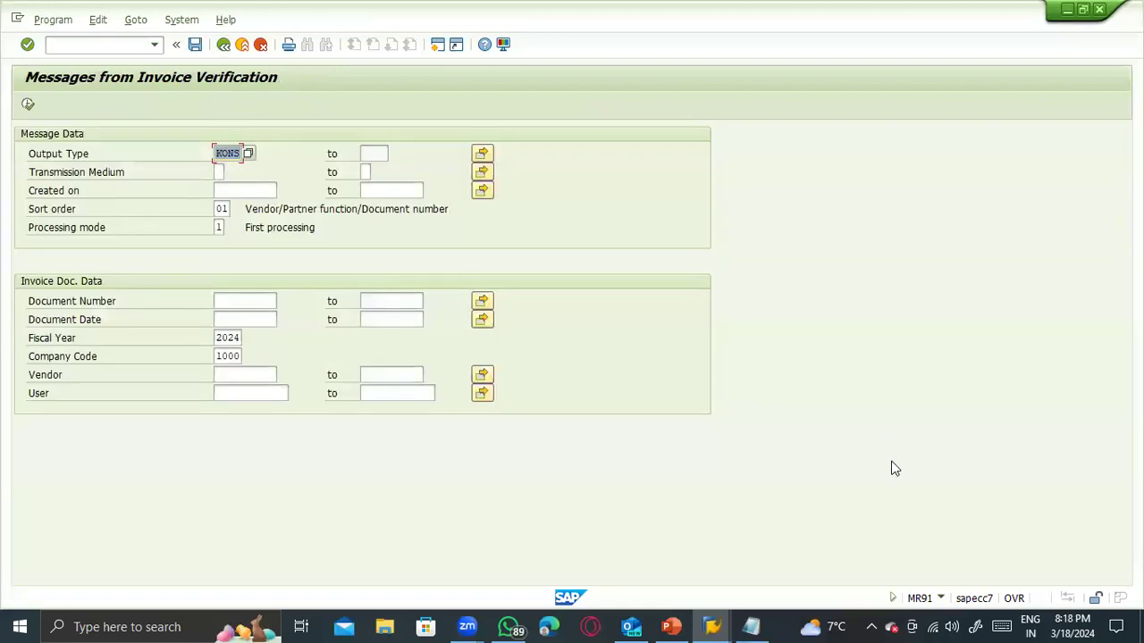
left_click(941, 598)
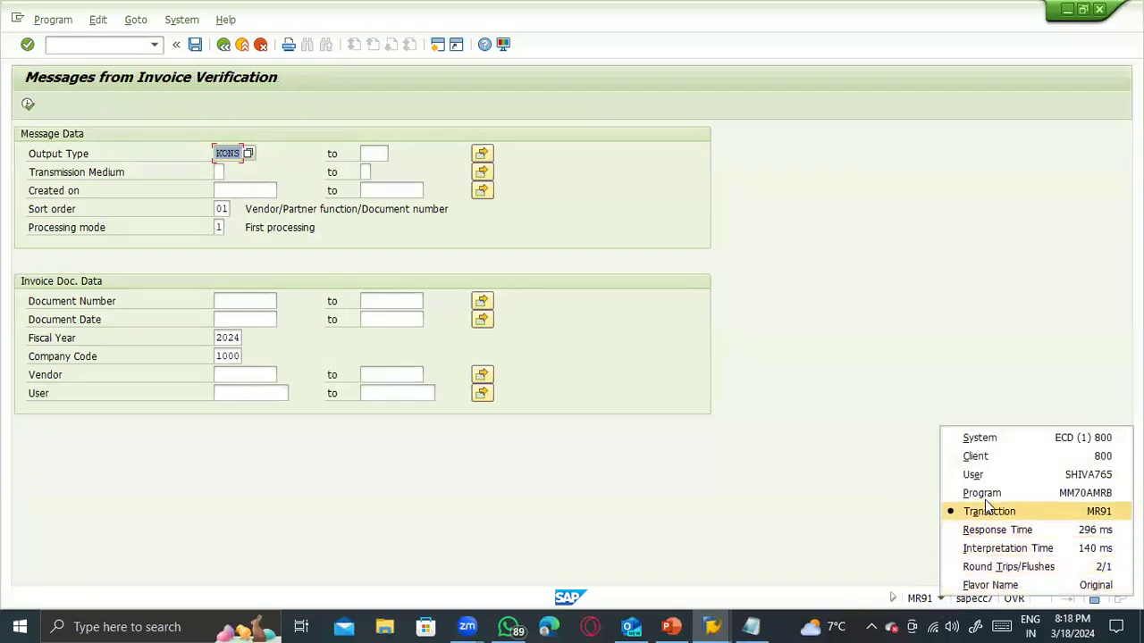
left_click(519, 331)
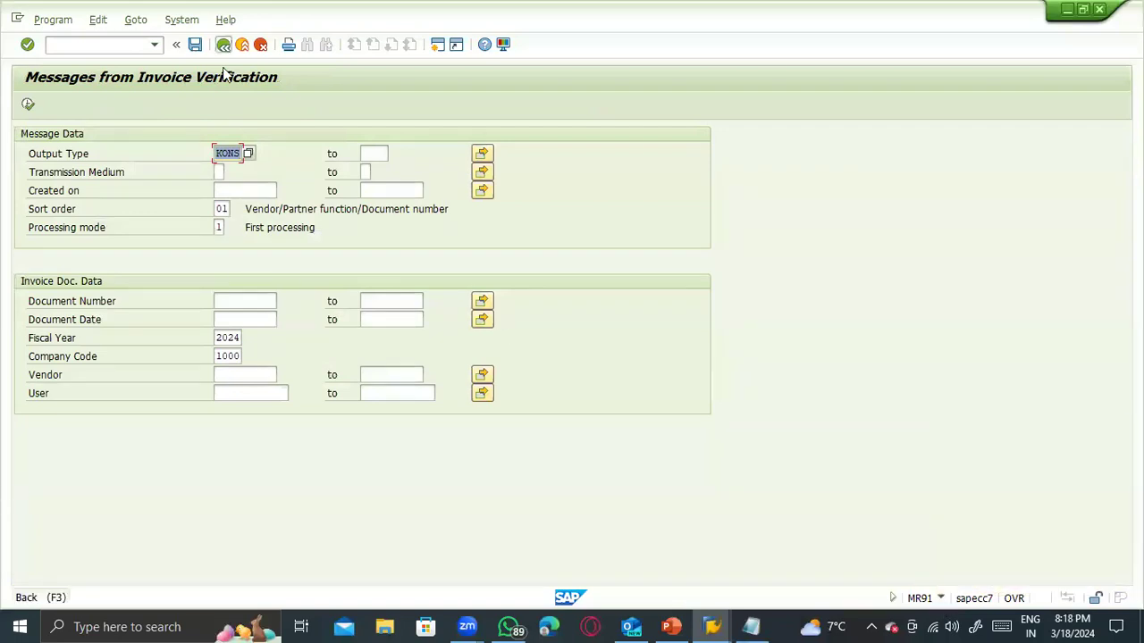
- Return to the settlement selection and run it in Settle mode for vendor 1000's open withdrawals
key("F3")
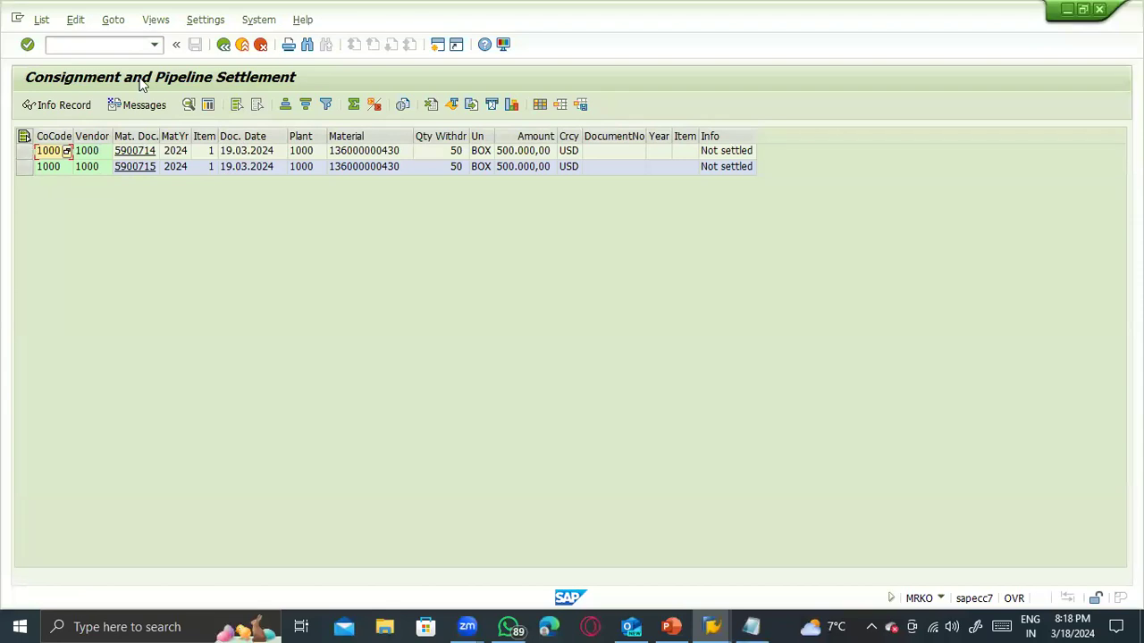
key("F3")
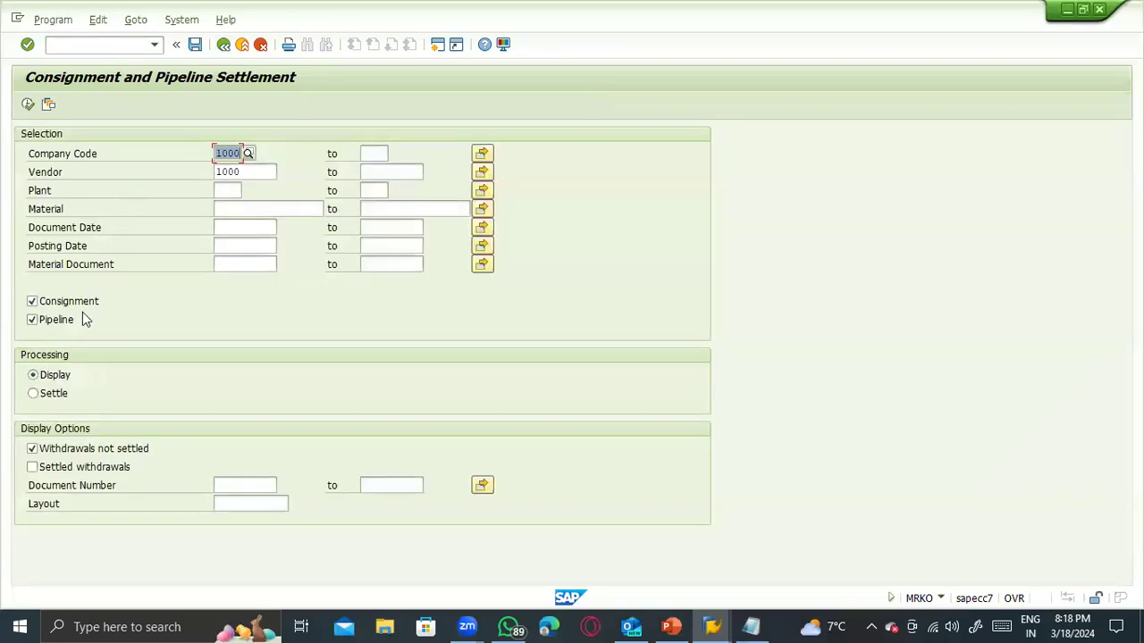
left_click(63, 393)
left_click(28, 104)
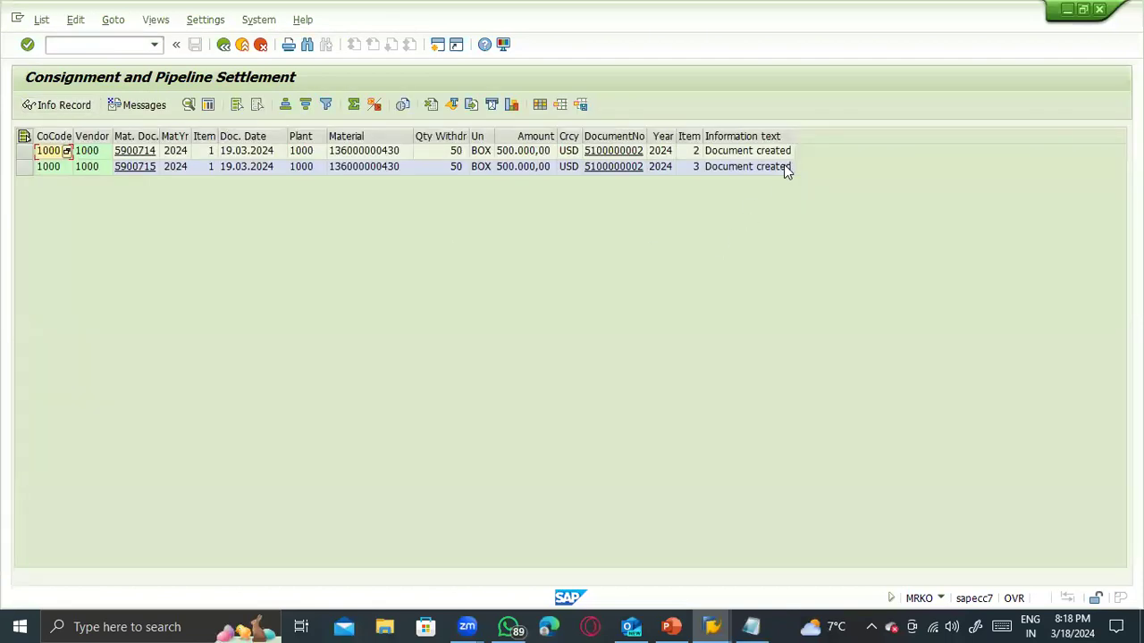
- Open the new settlement's accounting document and review its vendor, accounts payable and input tax line items
left_click(624, 150)
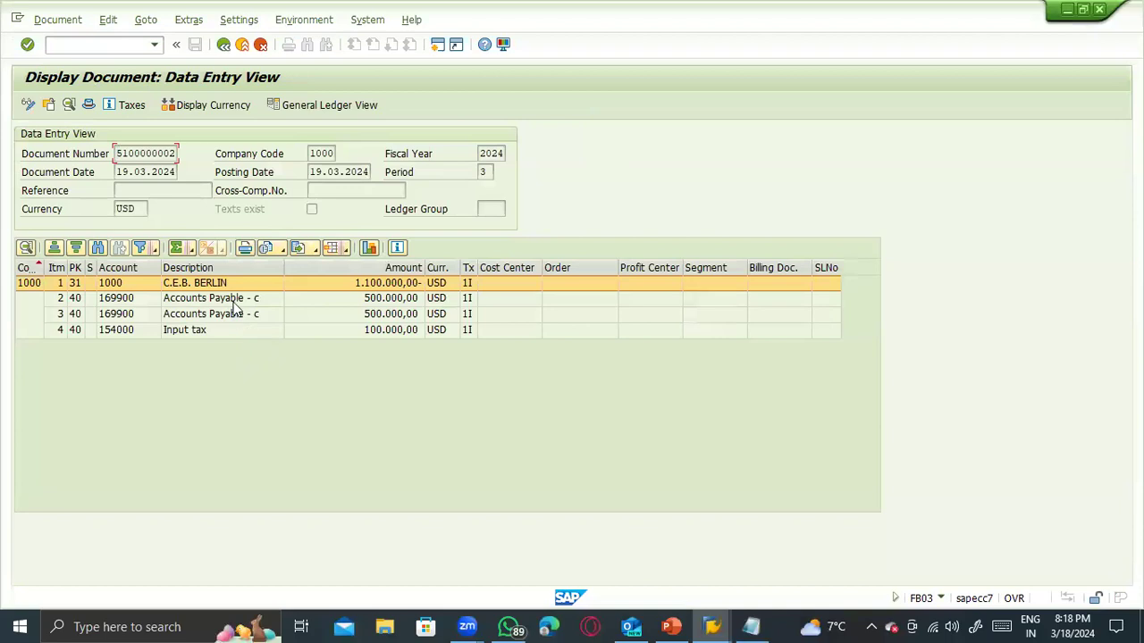
left_click(237, 306)
left_click(231, 316)
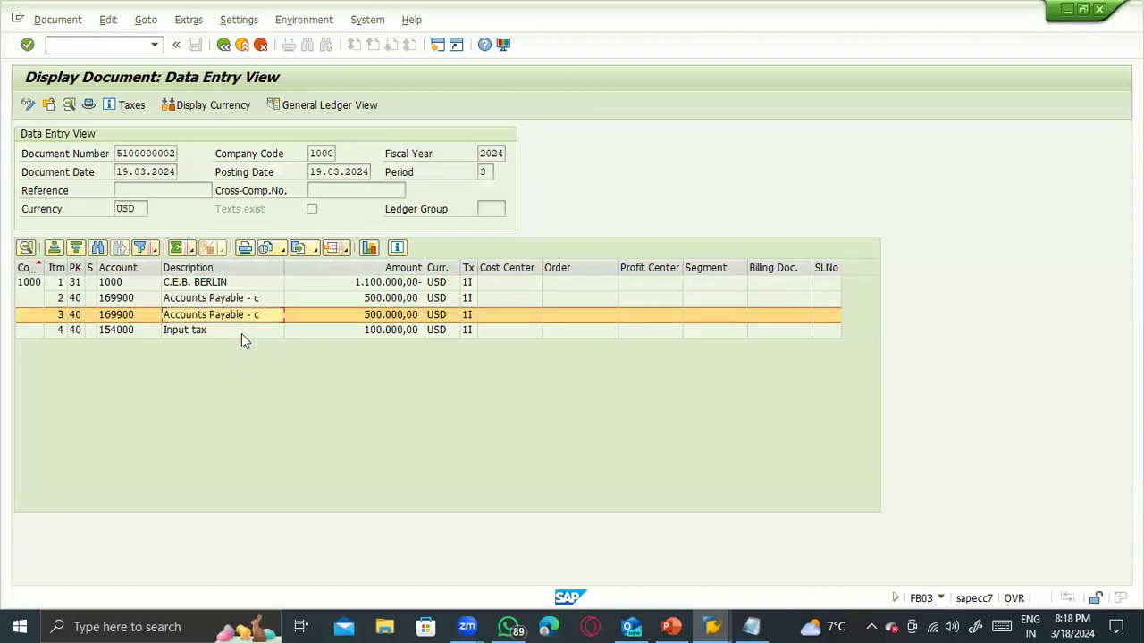
left_click(244, 338)
left_click(228, 287)
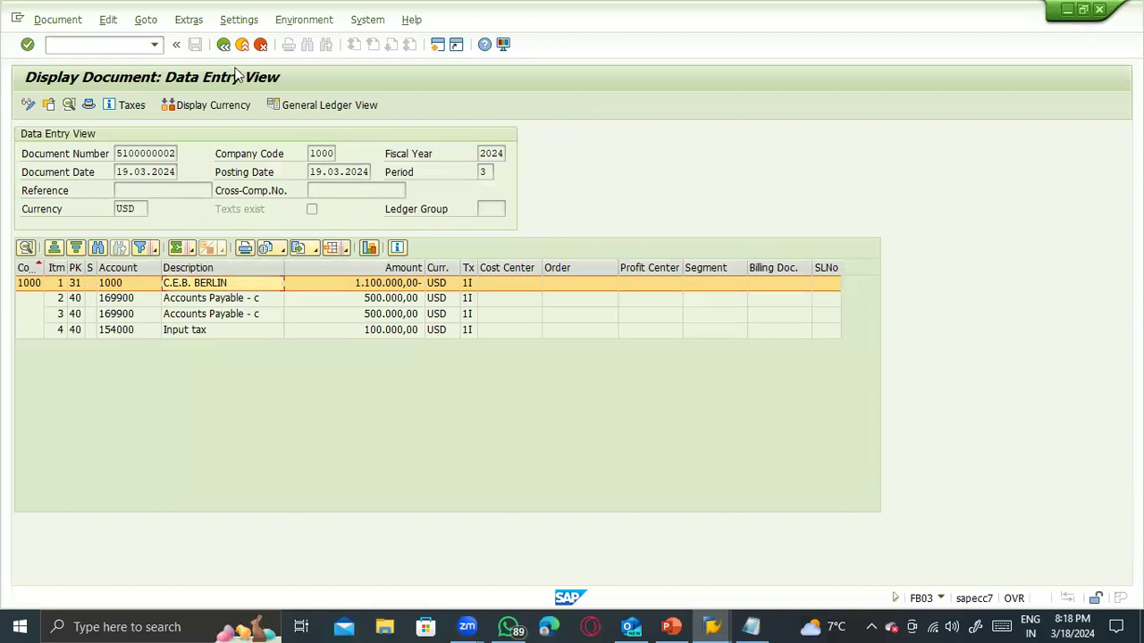
left_click(223, 43)
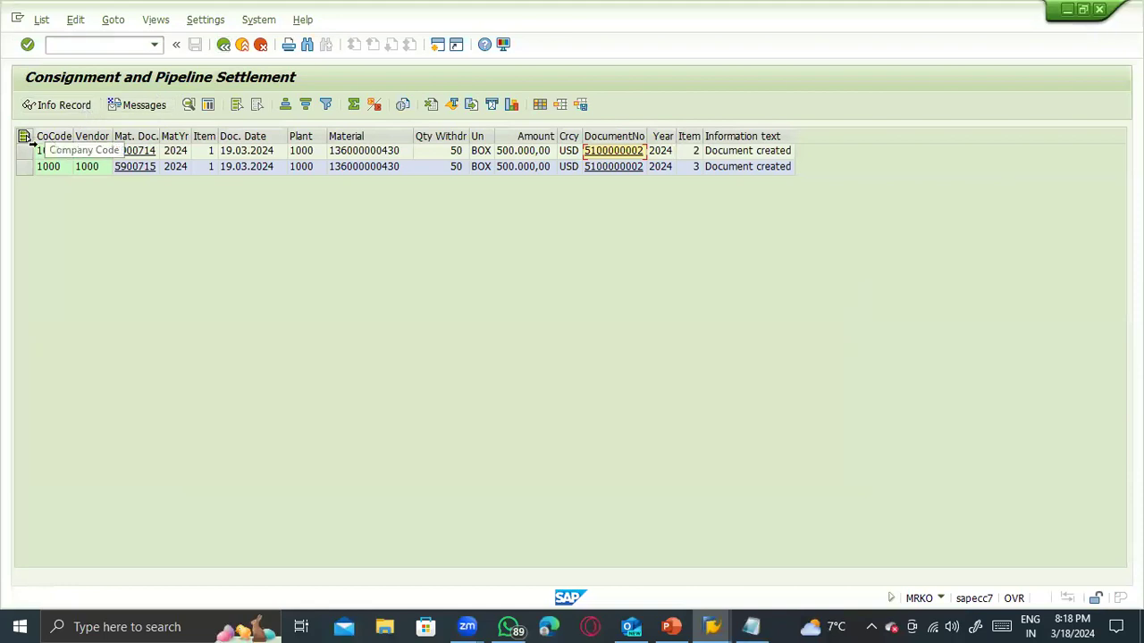
- Open the info record for the first settled withdrawal and check the PB00 gross price in its conditions
left_click(24, 150)
left_click(45, 105)
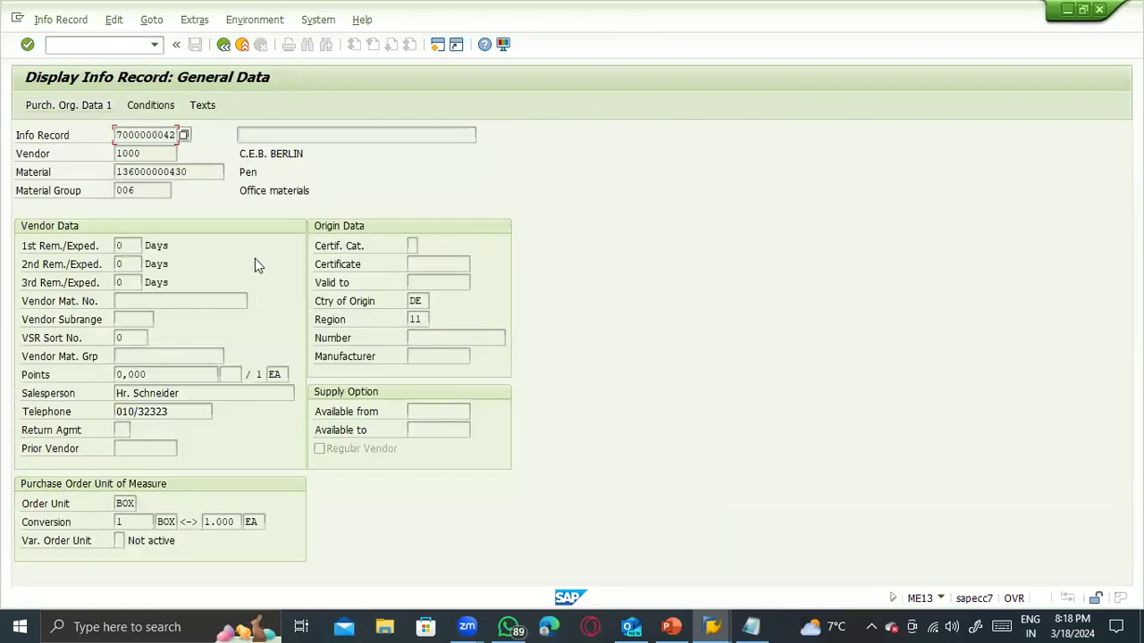
left_click(91, 106)
left_click(132, 106)
left_click_drag(207, 320, 305, 312)
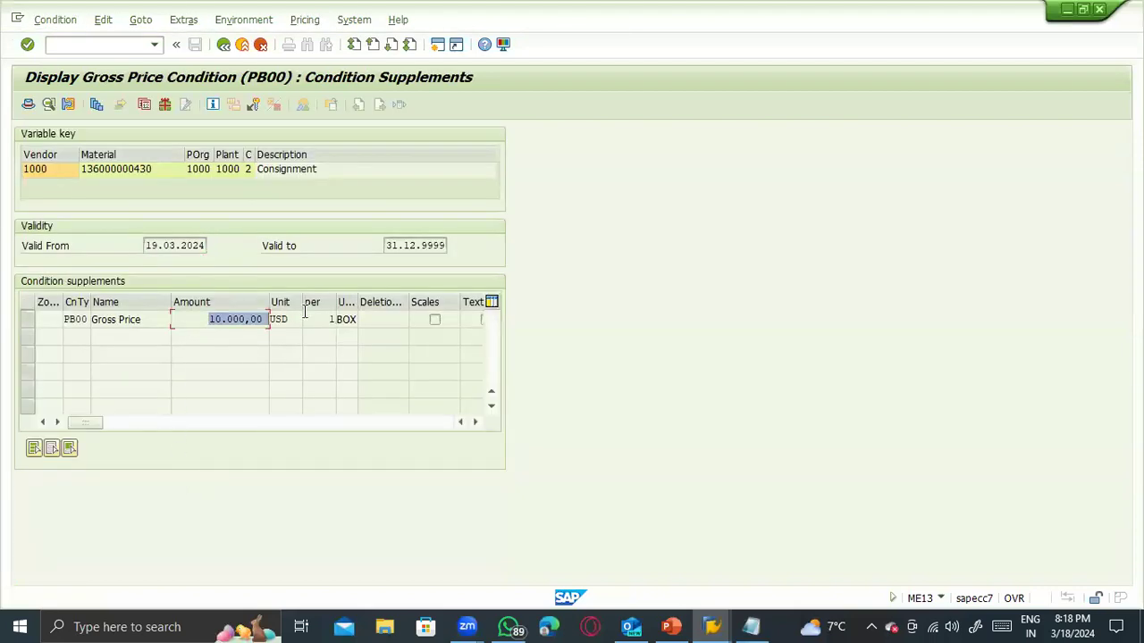
key("F3")
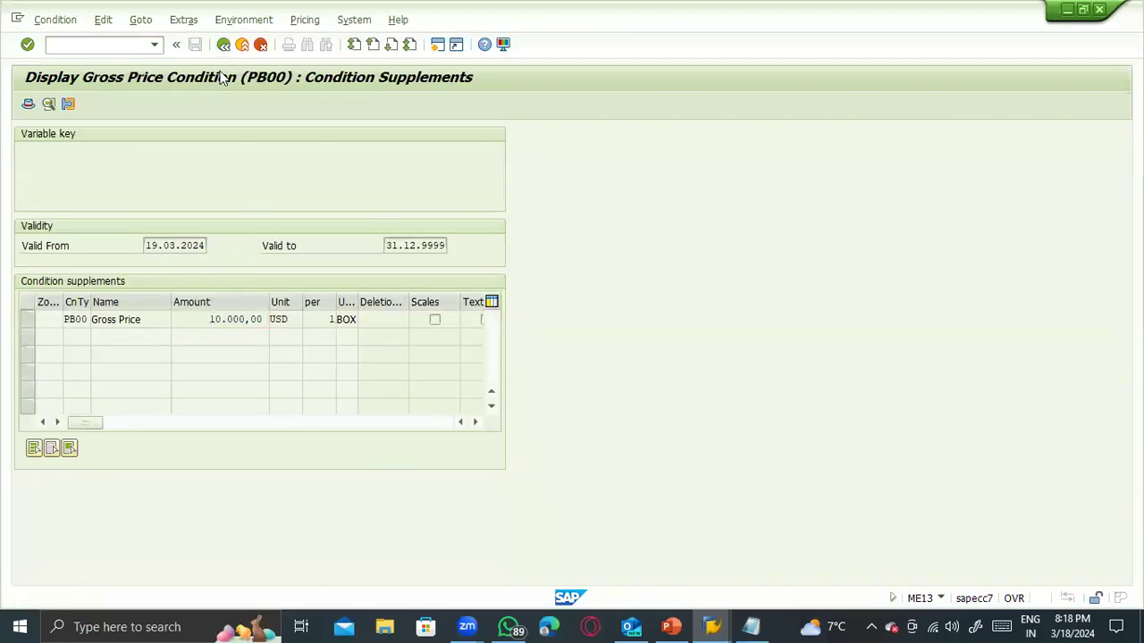
left_click(223, 44)
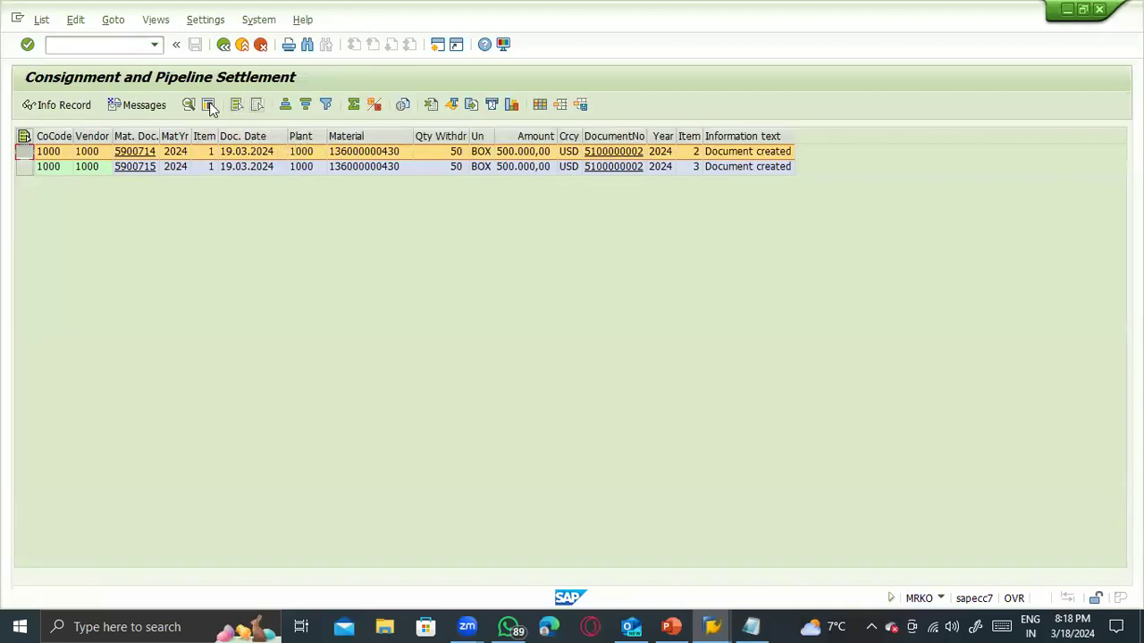
- Find the KONS output message for the new settlement document and view its print preview
left_click(159, 106)
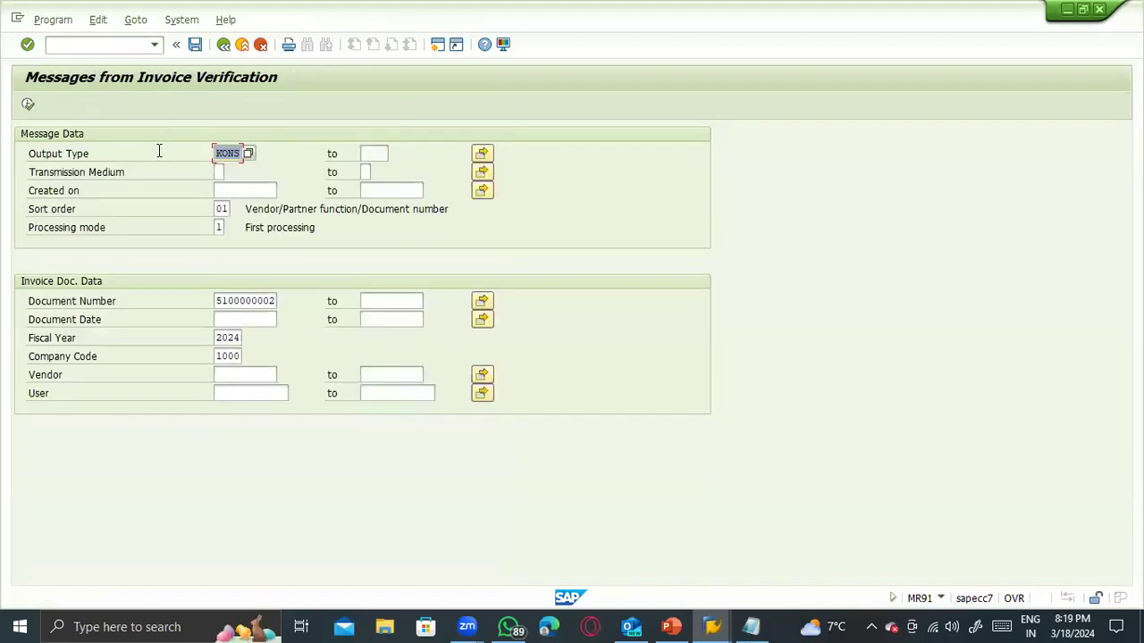
left_click(28, 104)
left_click(24, 178)
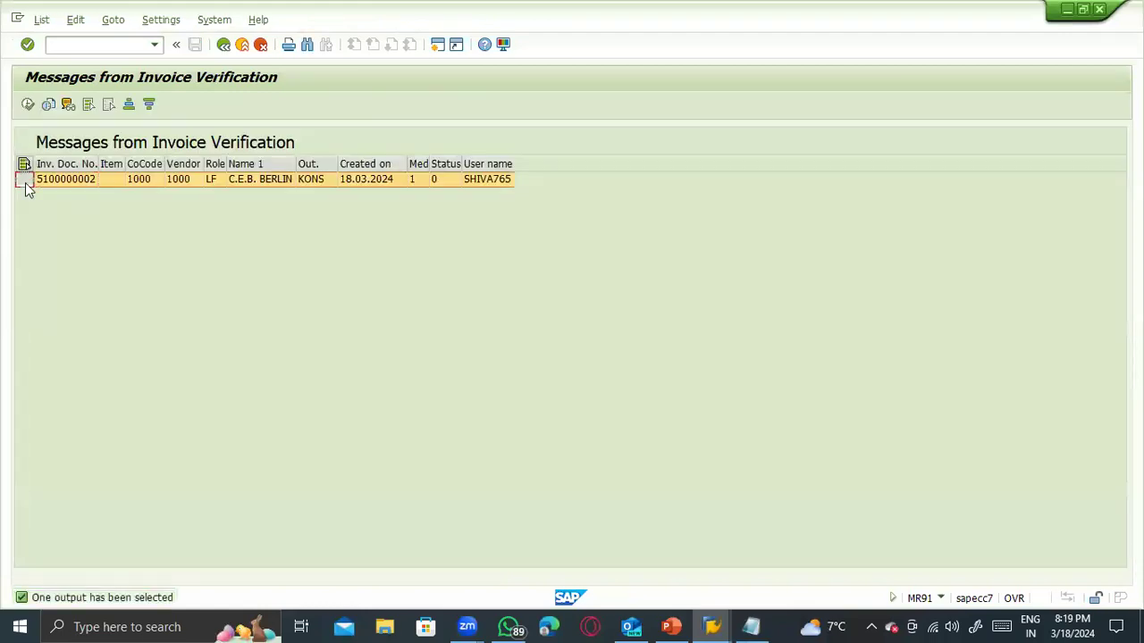
left_click(48, 103)
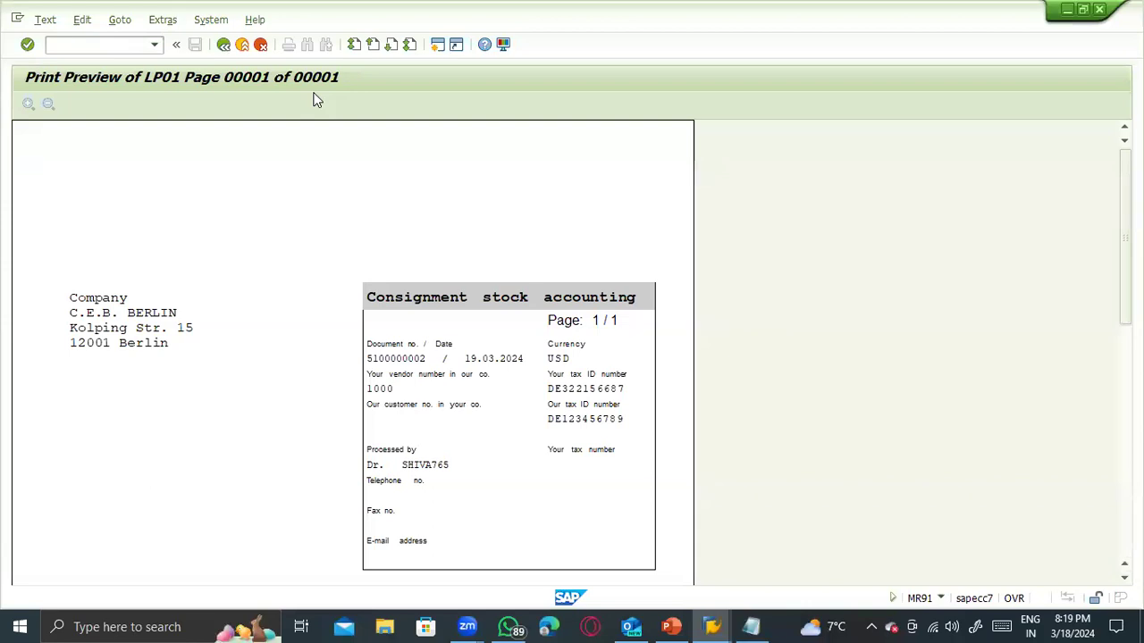
key("F3")
left_click(224, 44)
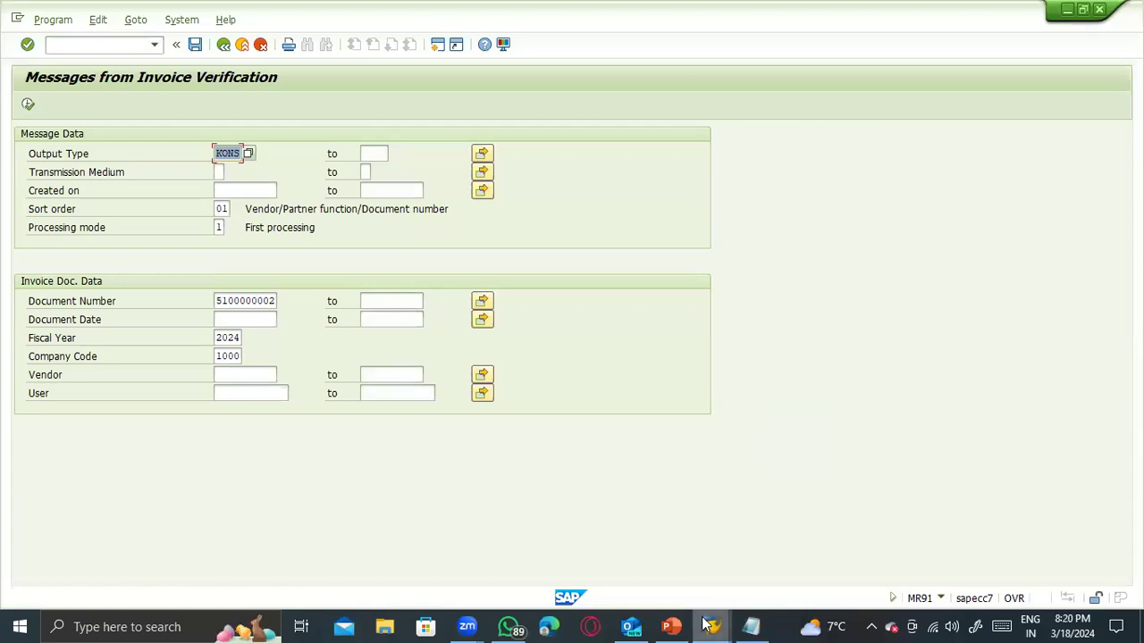
- Switch to the web browser and open the SAP MM Zoom meeting recording
left_click(465, 625)
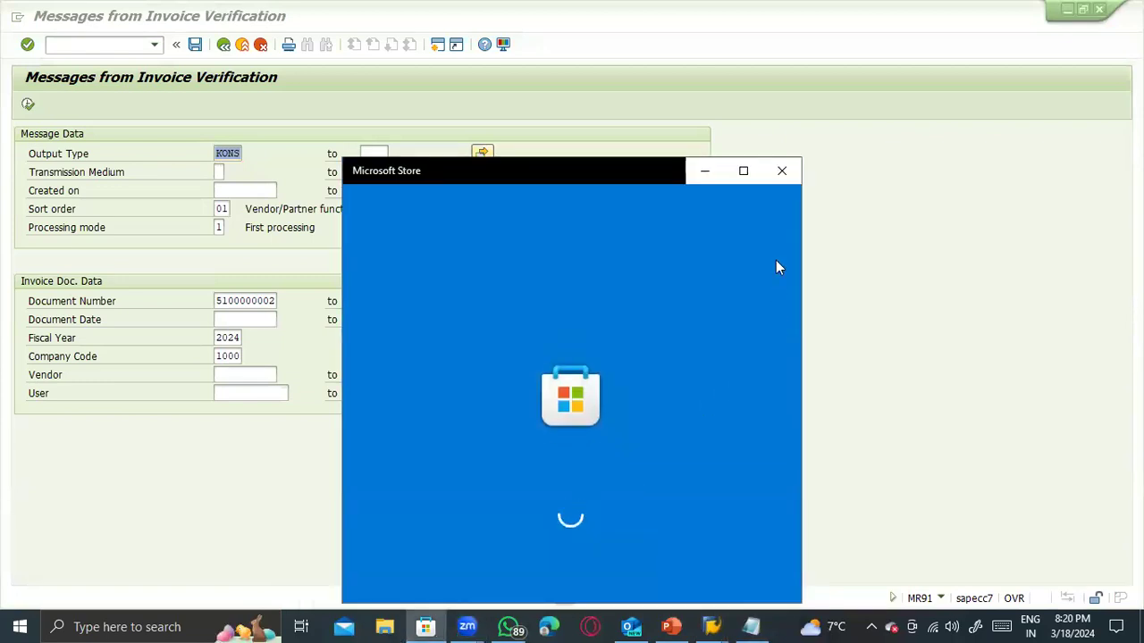
left_click(782, 170)
mouse_move(466, 625)
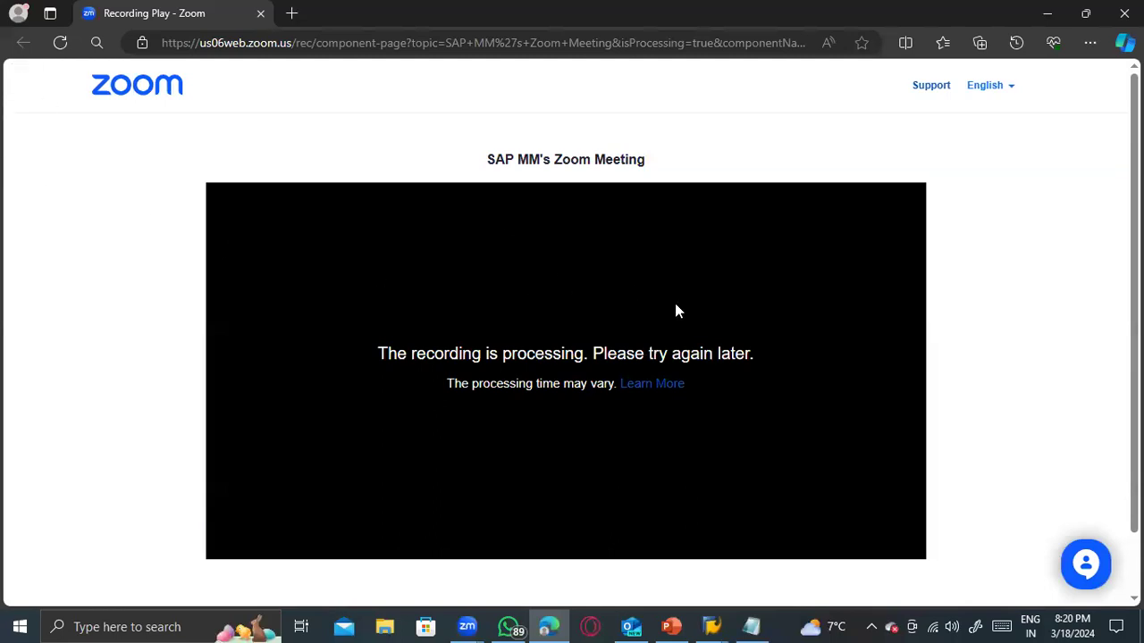
left_click(789, 446)
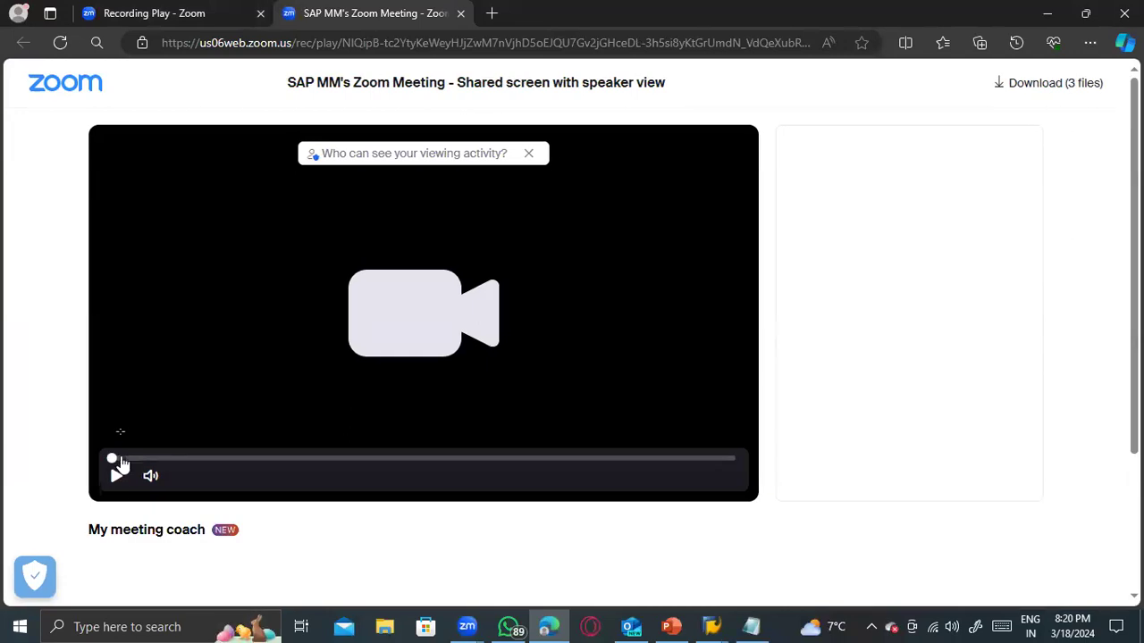
- Play the SAP MM Zoom meeting recording, skim through its opening minutes, and pause it at about 00:00:29
left_click(117, 476)
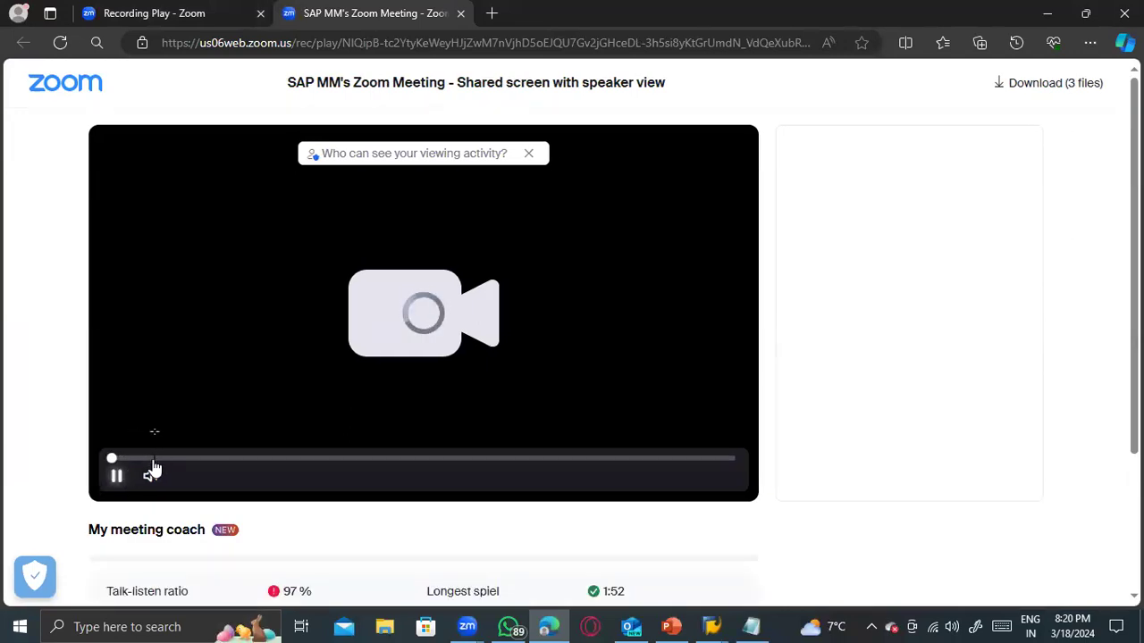
left_click(105, 478)
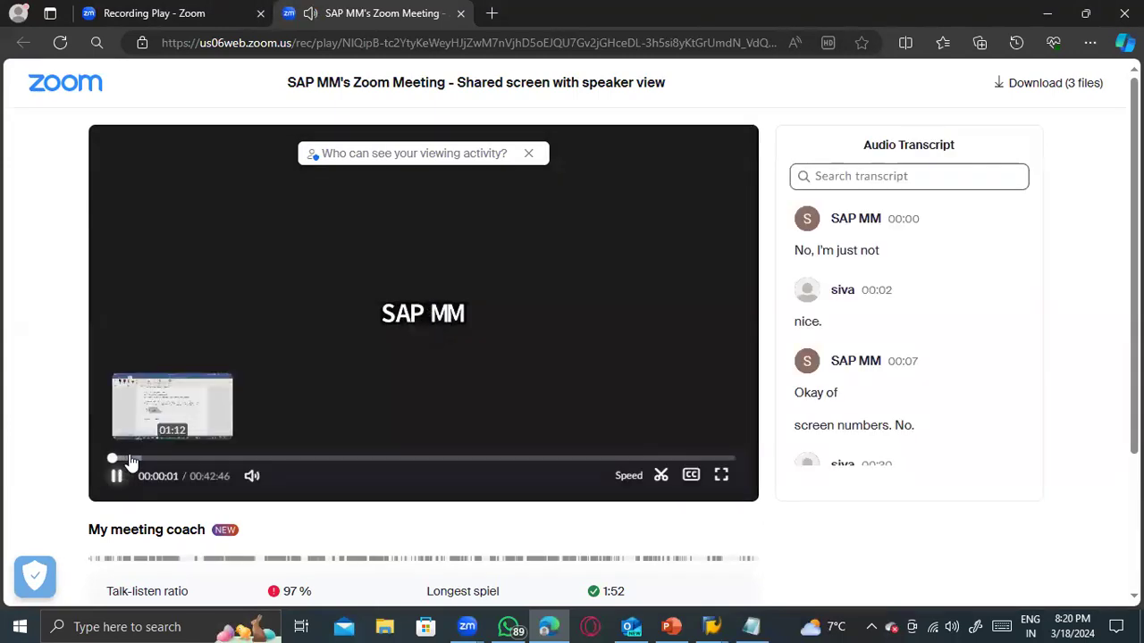
left_click(130, 459)
left_click(145, 459)
left_click(170, 459)
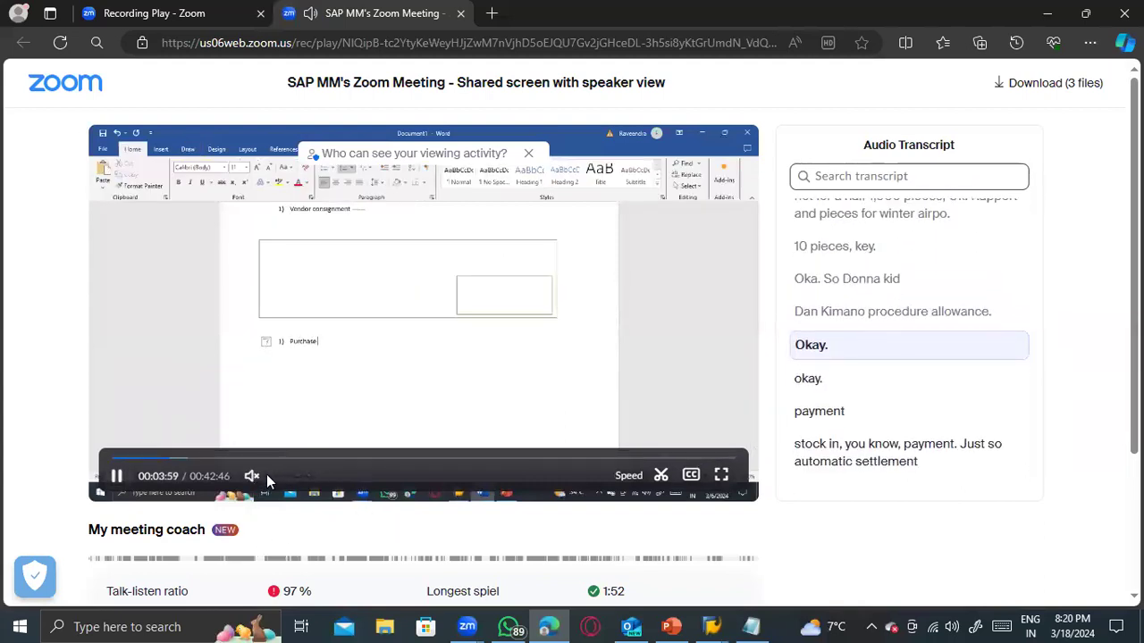
left_click(138, 458)
left_click(127, 459)
left_click(117, 458)
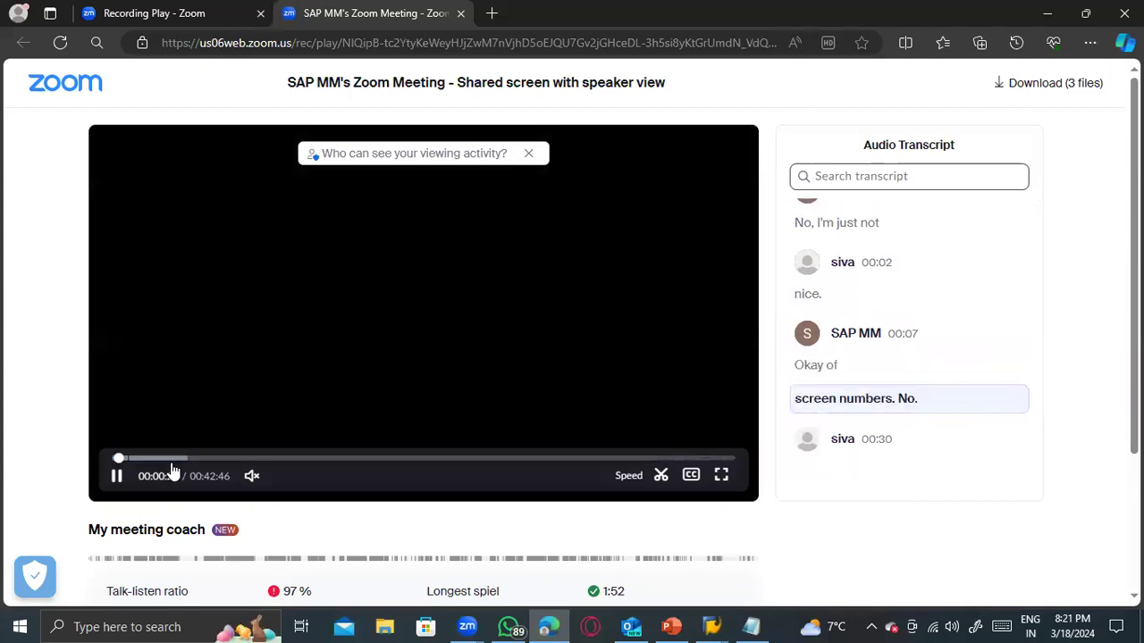
left_click(116, 476)
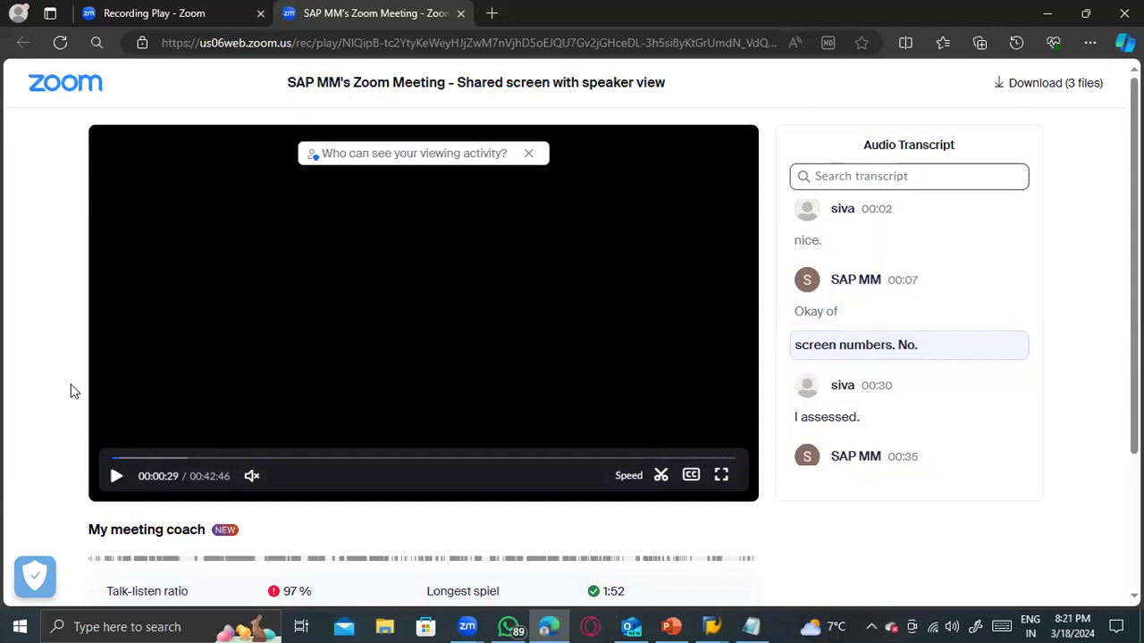
- Switch back to SAP and return from the invoice verification message selection to the consignment settlement results list
left_click(932, 345)
key("alt+Tab")
key("Tab")
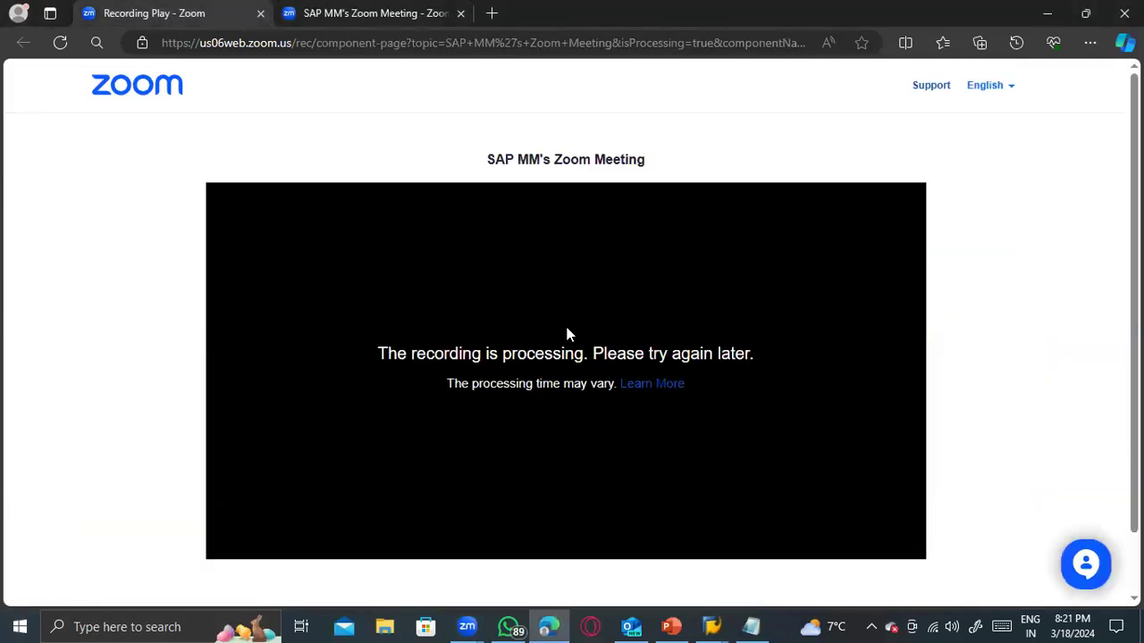
key("alt+Tab")
key("Tab")
key("Tab")
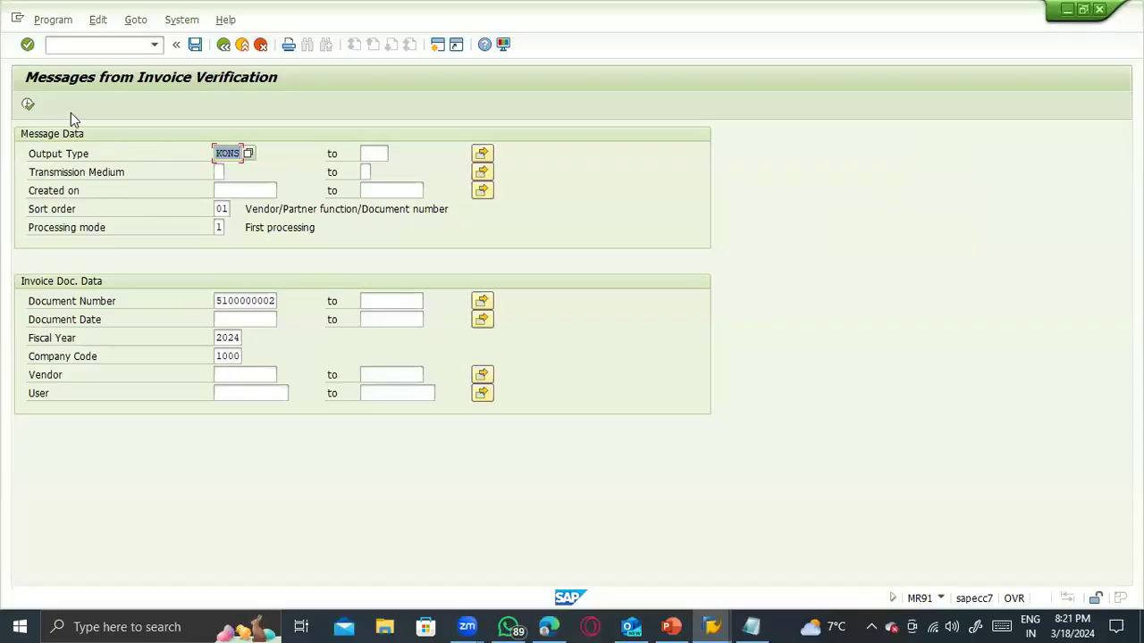
left_click(223, 44)
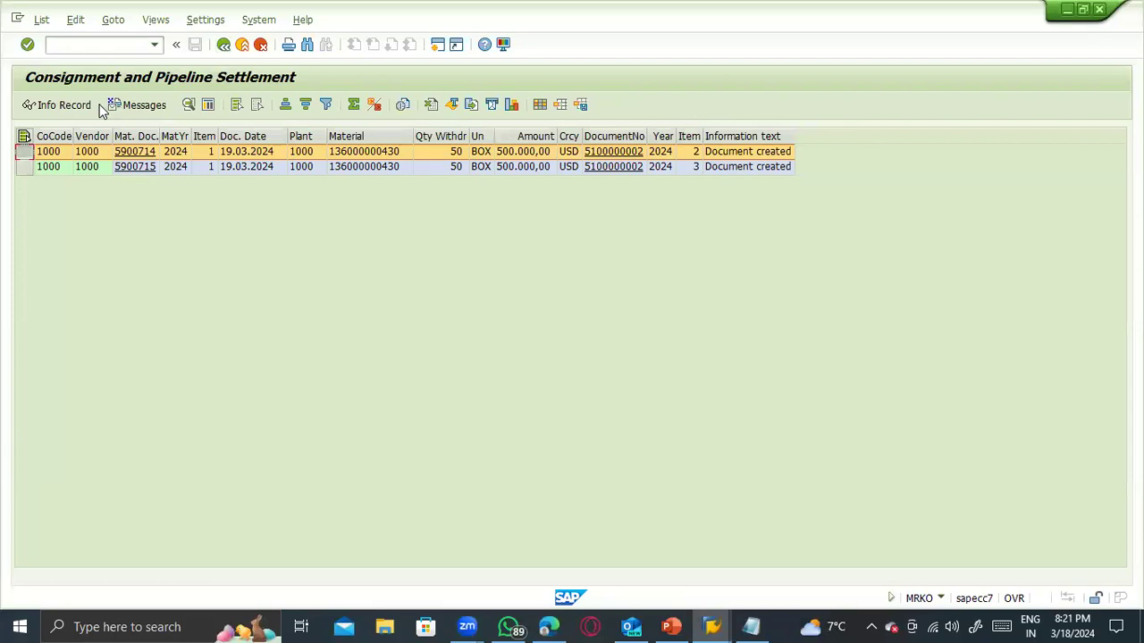
- Open the settled withdrawal's info record conditions and widen the category column of the PB00 variable key to read its full heading
left_click(68, 104)
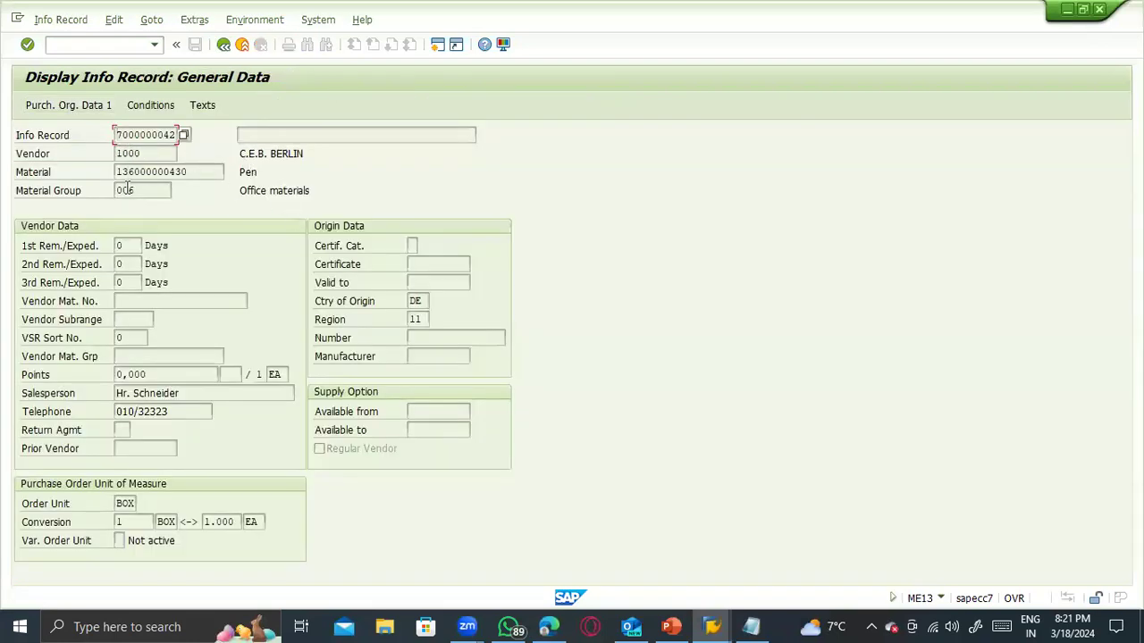
left_click(130, 107)
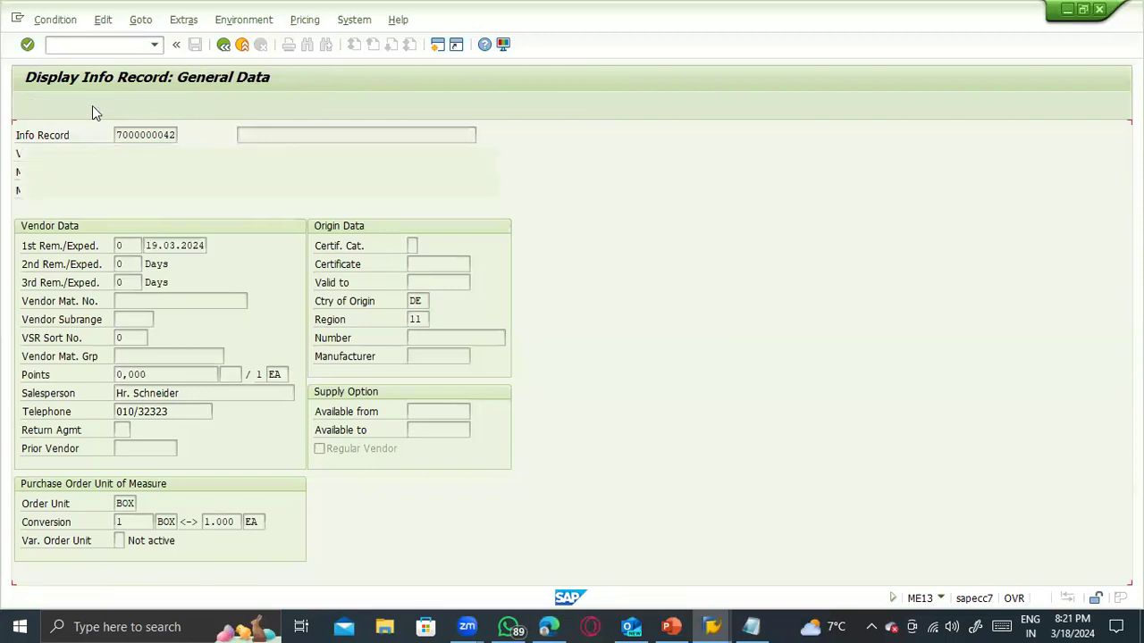
left_click(291, 180)
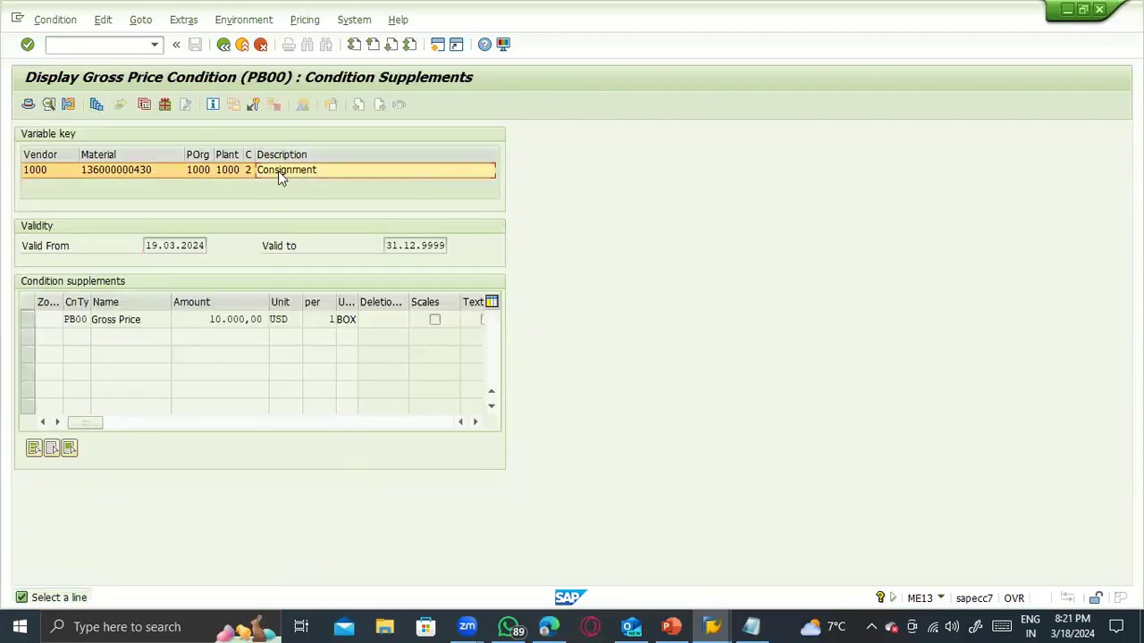
left_click_drag(254, 154, 354, 159)
left_click(281, 172)
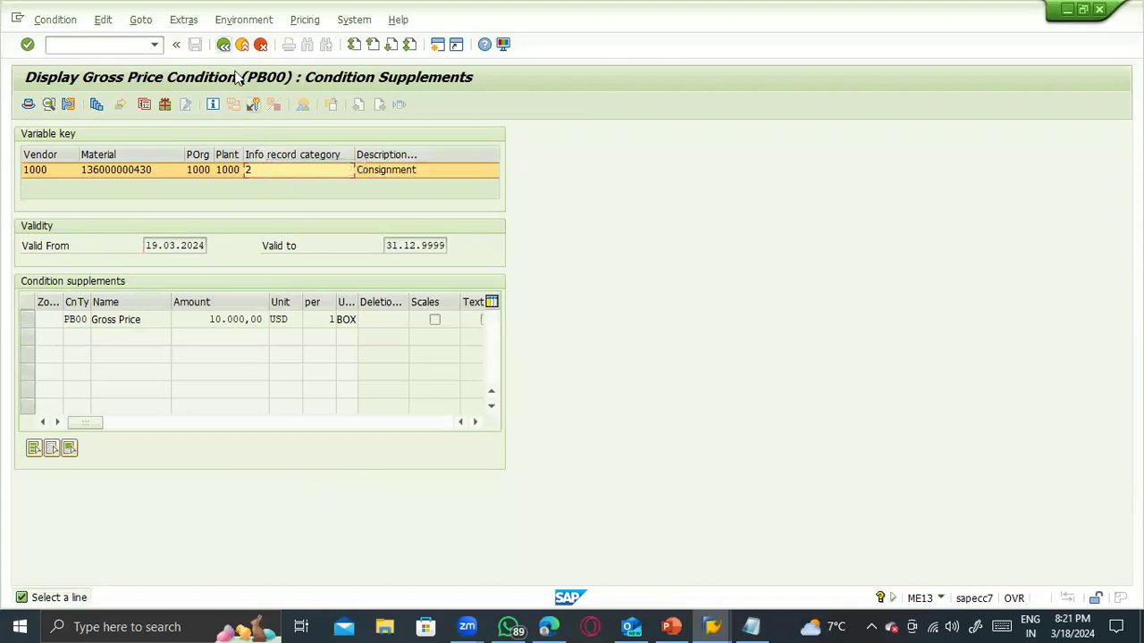
- Leave the price conditions, info record and settlement results, returning to the MRKO selection screen
key("F3")
key("F3")
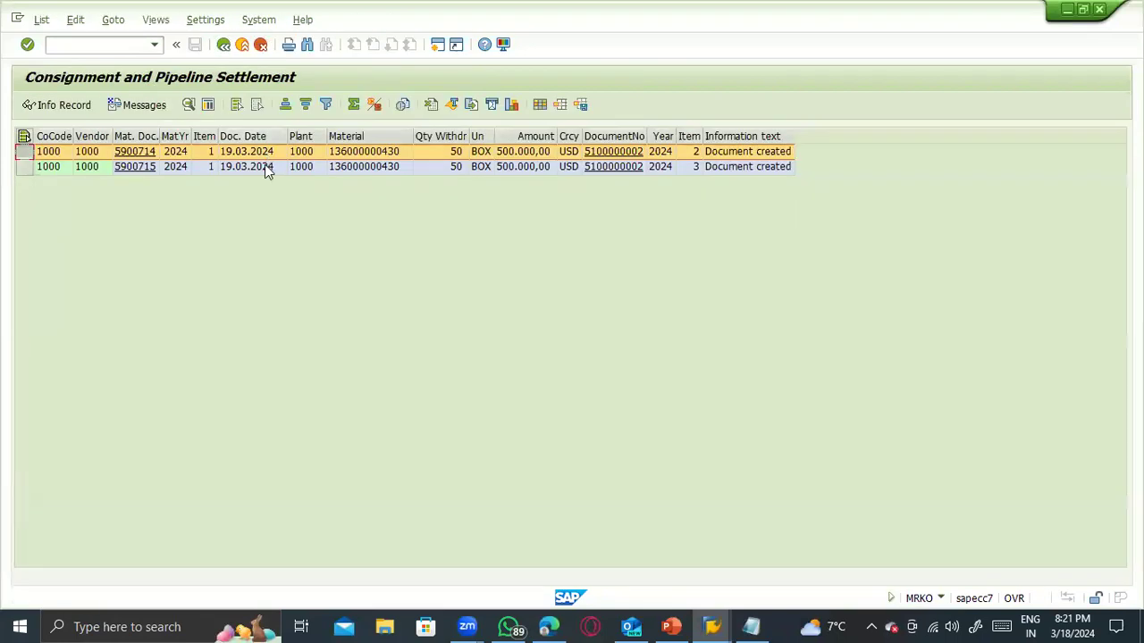
key("F3")
key("F3")
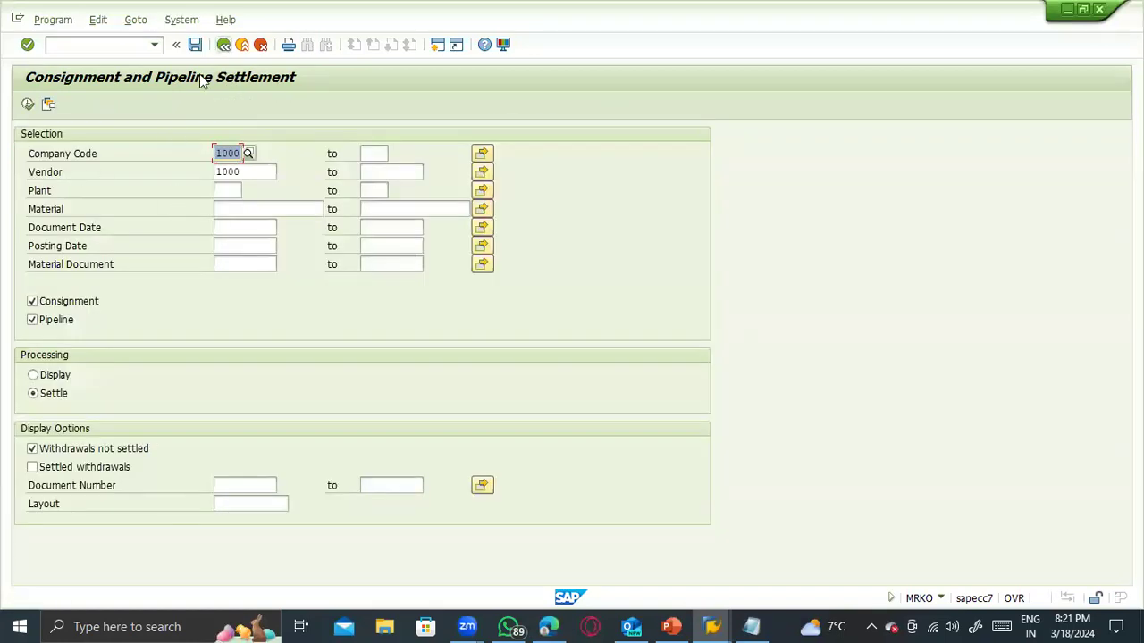